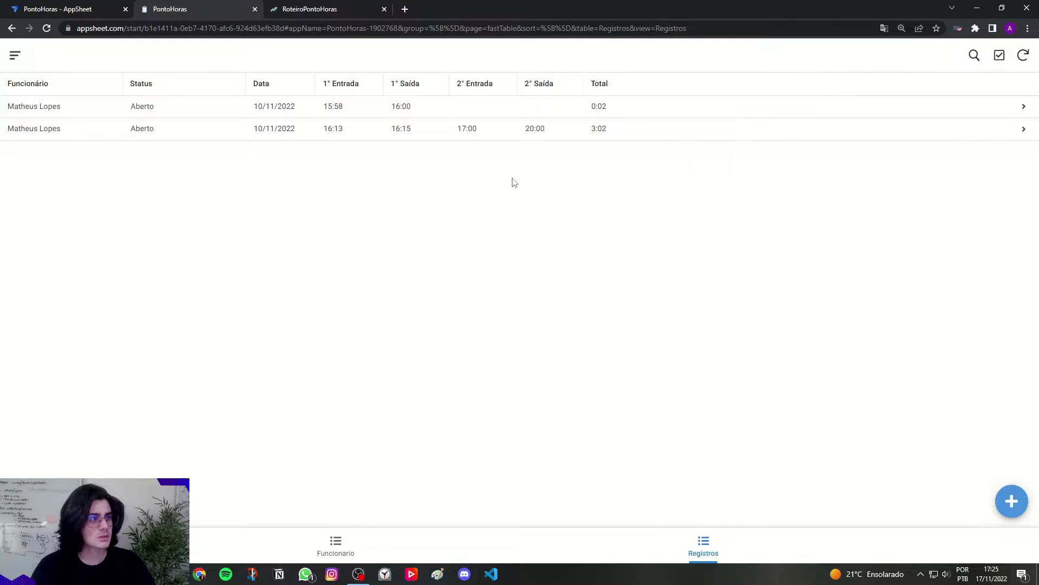
Step: Open the first 10/11/2022 Registros record, then open and cancel its edit form
left_click(396, 112)
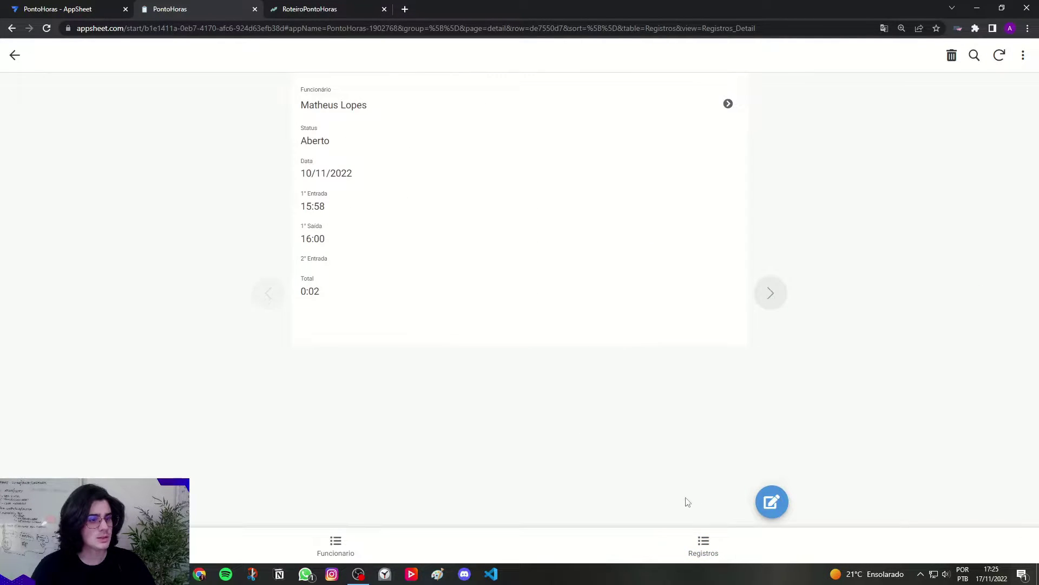
left_click(771, 501)
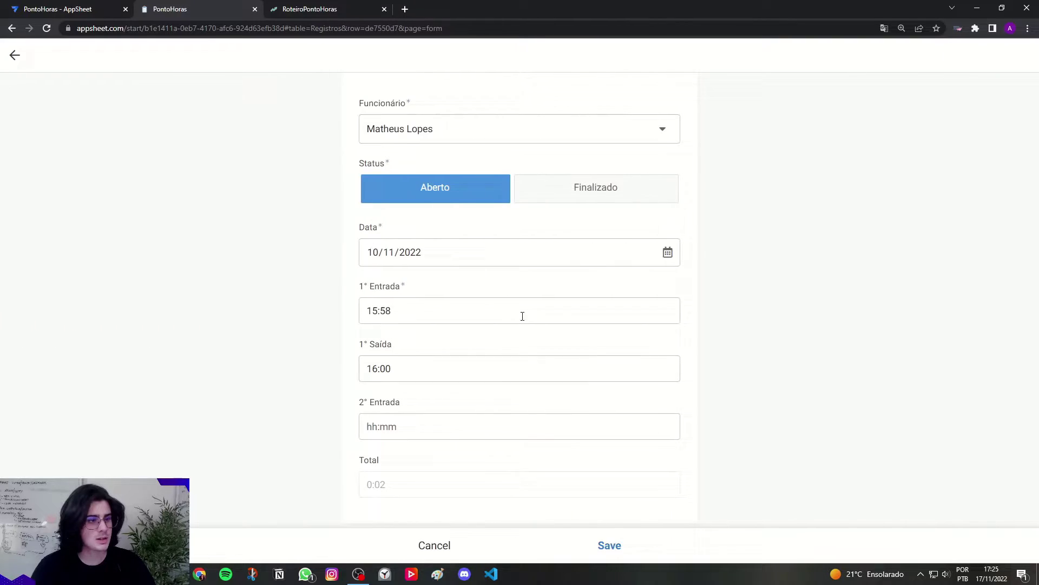
left_click(395, 419)
left_click(448, 545)
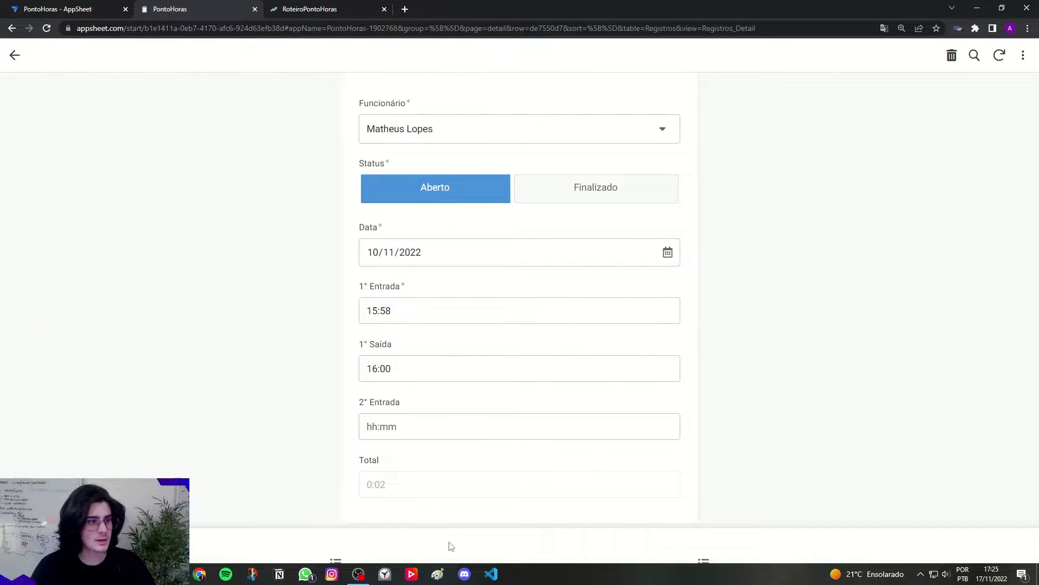
Step: In RoteiroPontoHoras, stamp 17:25 as the 1° Saída on the 17/11/2022 record
key("ctrl+Tab")
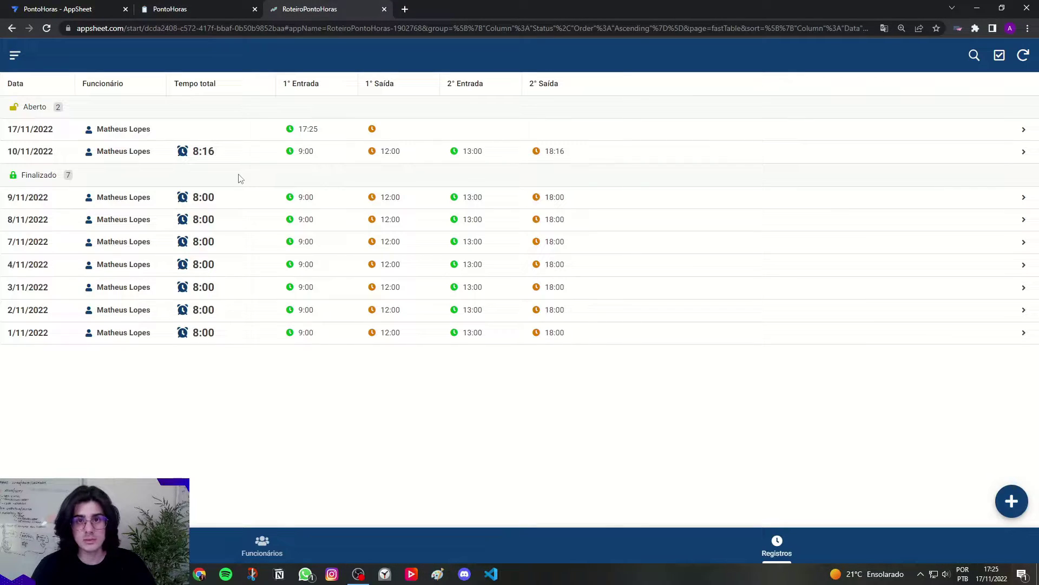
left_click(76, 129)
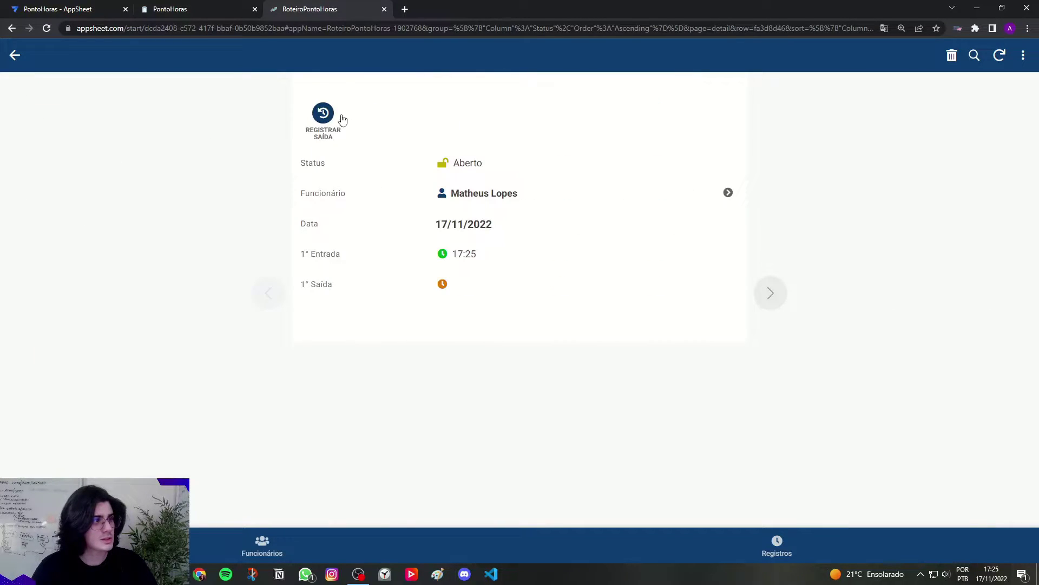
left_click(325, 120)
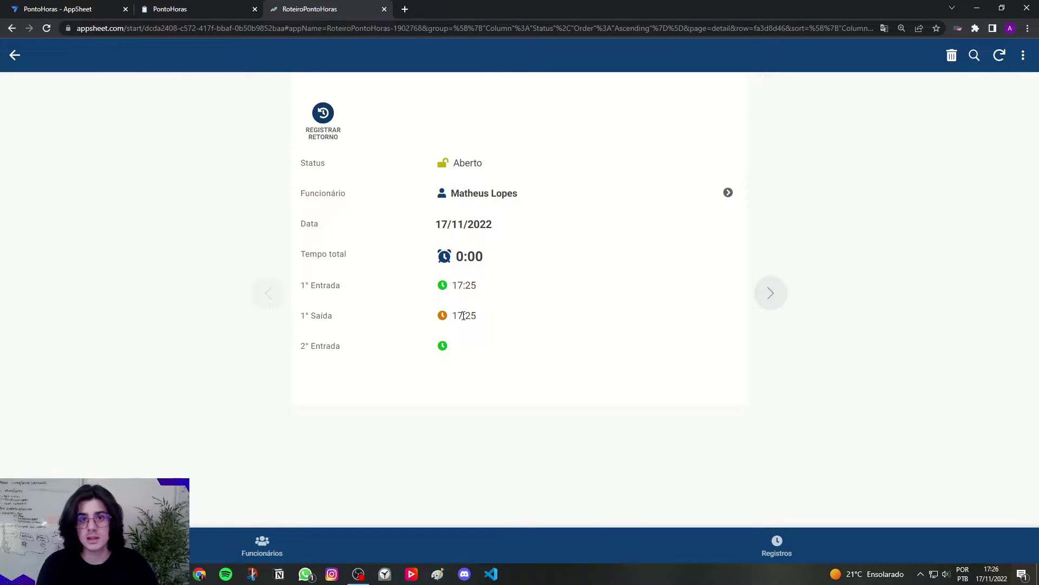
left_click(238, 11)
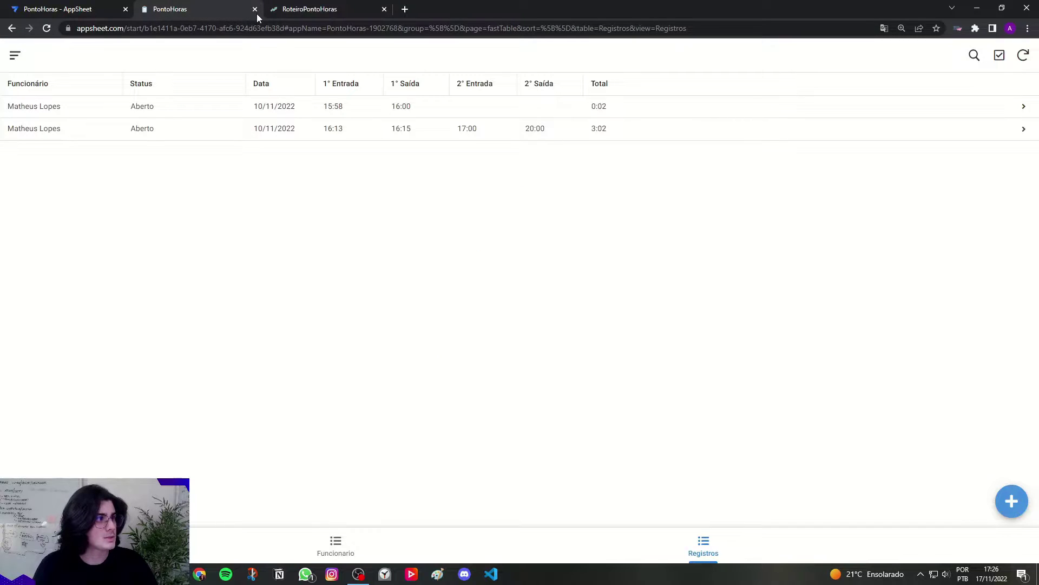
Step: Close the PontoHoras and RoteiroPontoHoras tabs and preview the app in phone mode
left_click(257, 14)
left_click(255, 11)
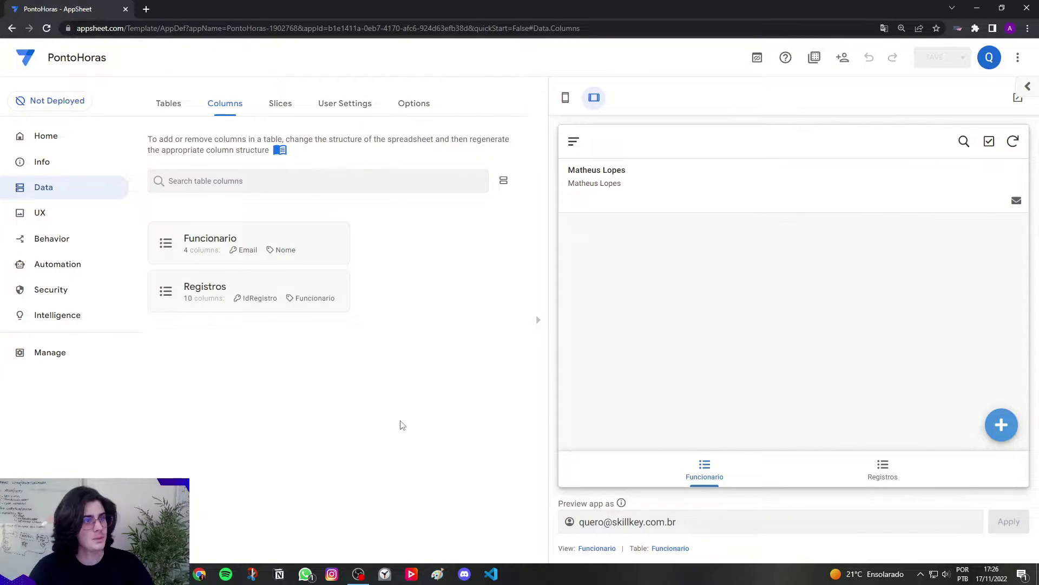
left_click(566, 98)
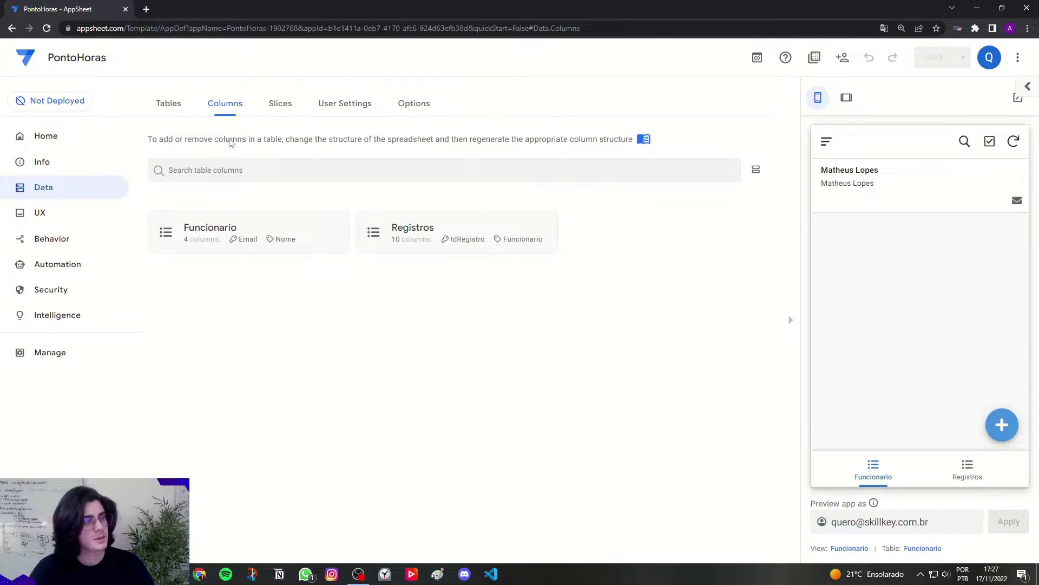
Step: Bring up the Funcionario view's settings under UX > Views
left_click(40, 214)
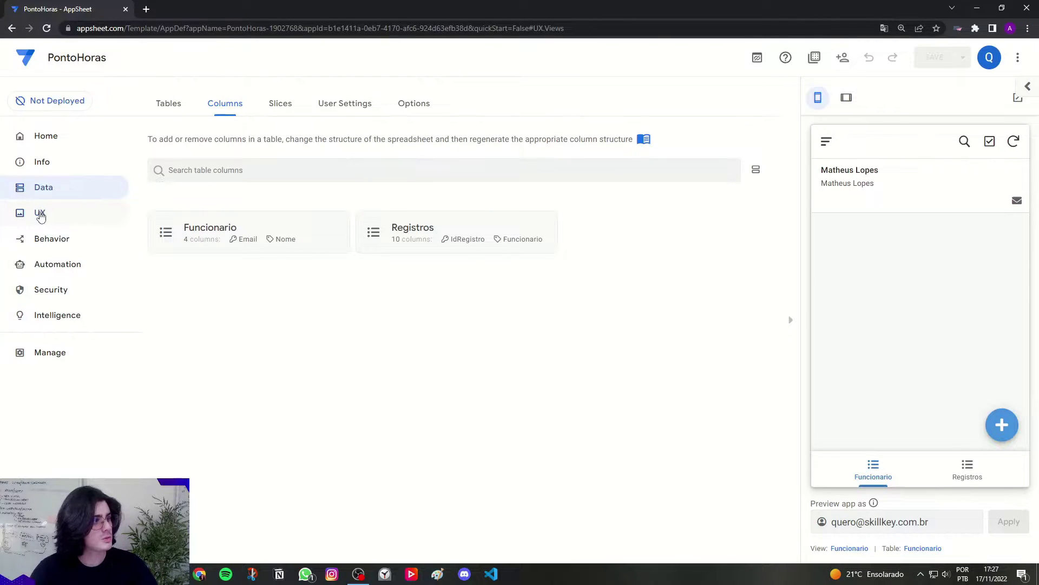
left_click(166, 101)
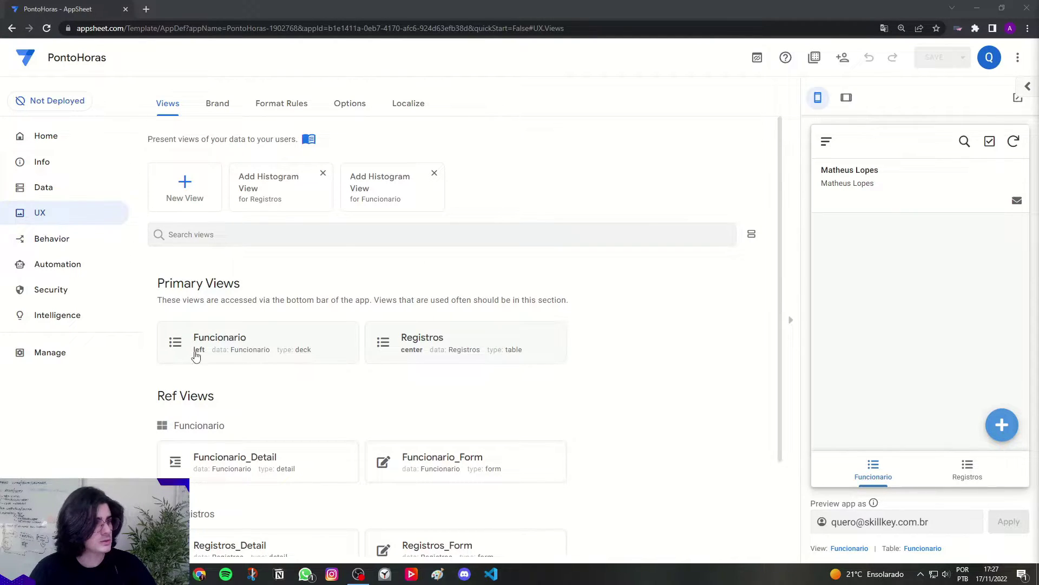
left_click(216, 359)
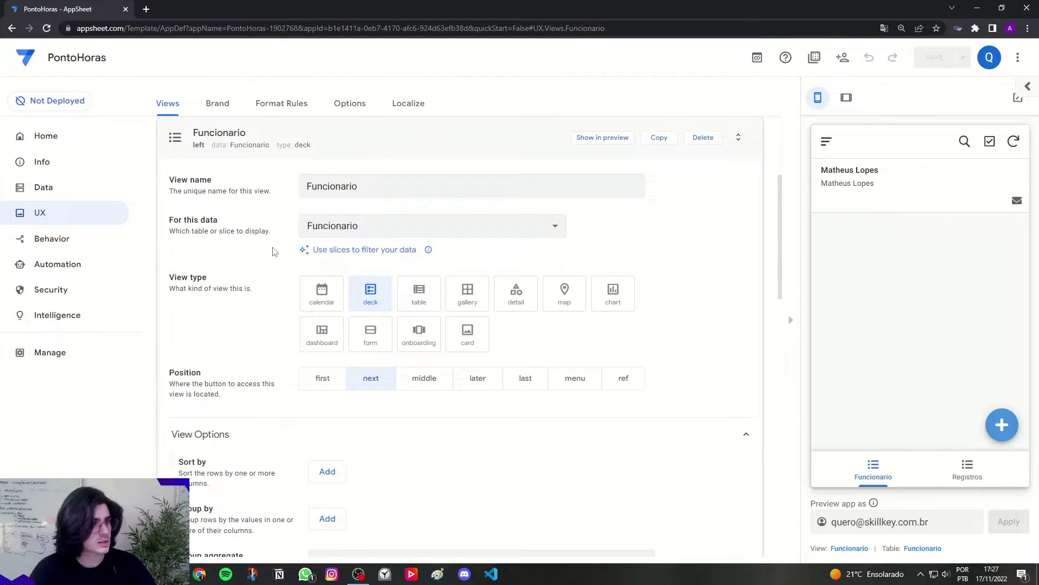
Step: Rename the Funcionario view to Funcionários and add a Nome ascending sort rule
left_click(396, 189)
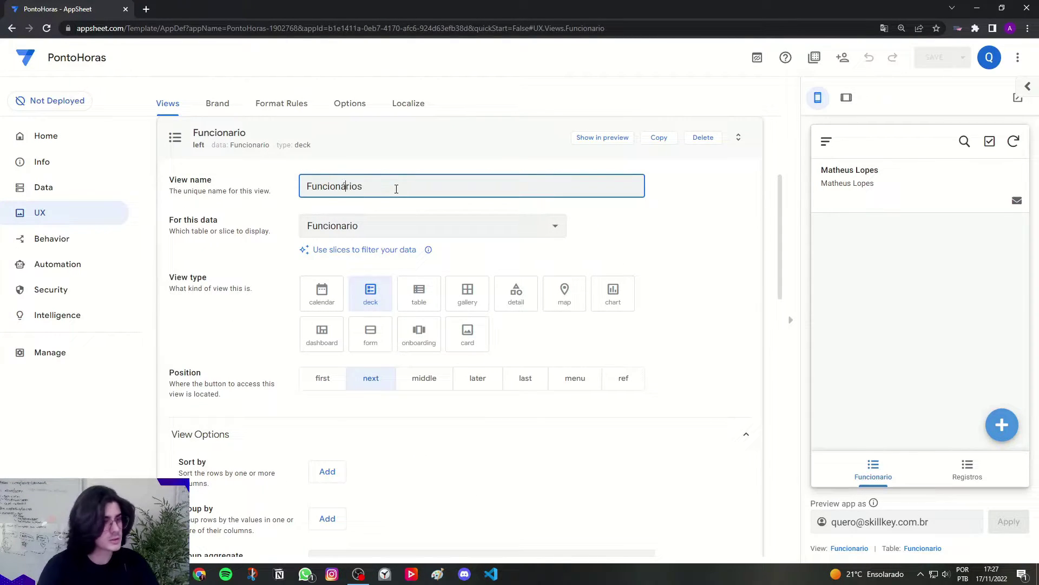
left_click(279, 196)
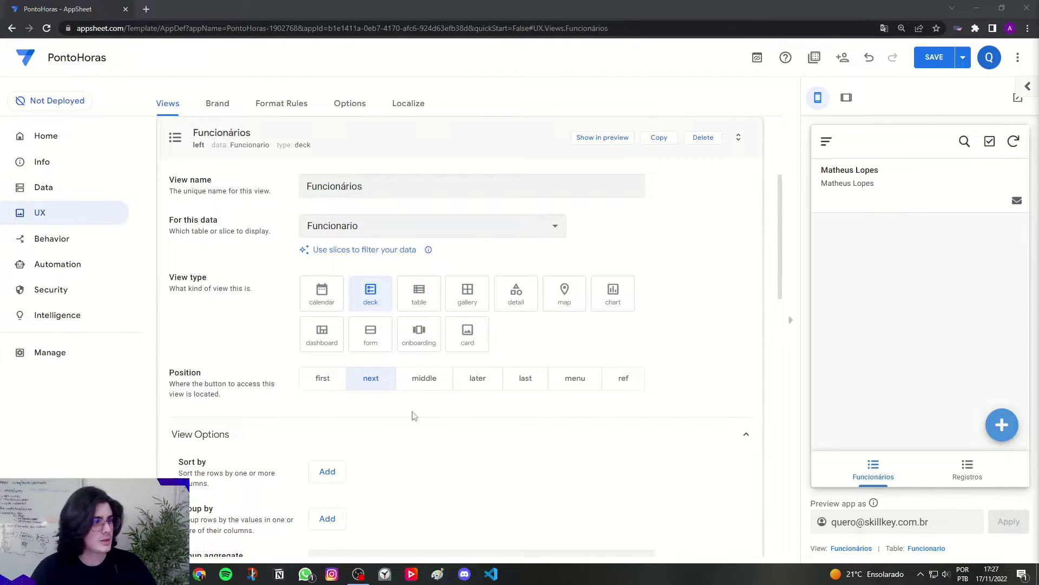
scroll(290, 431, "down", 1)
scroll(289, 430, "down", 2)
left_click_drag(178, 355, 207, 355)
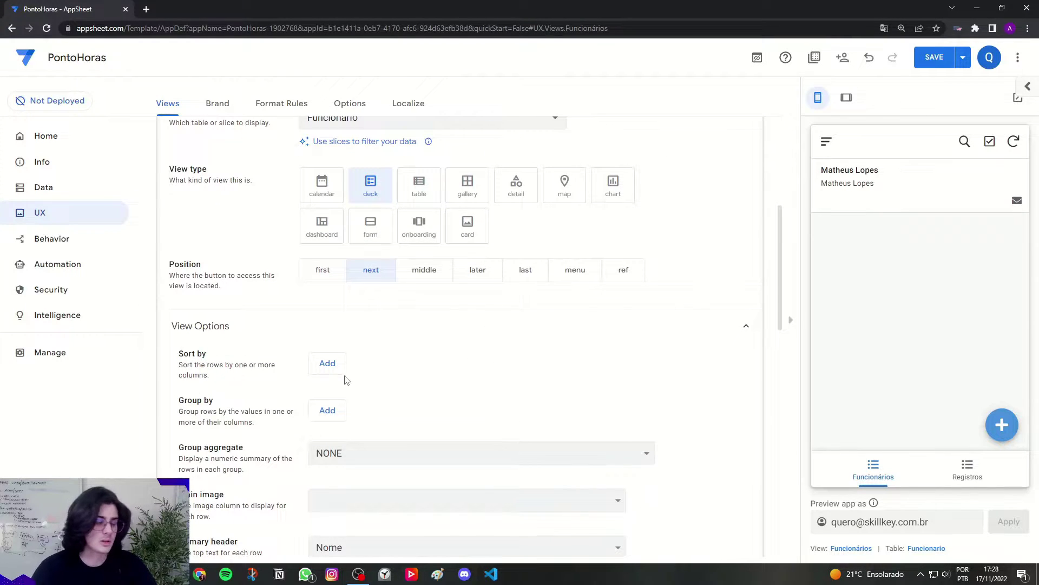
left_click(327, 363)
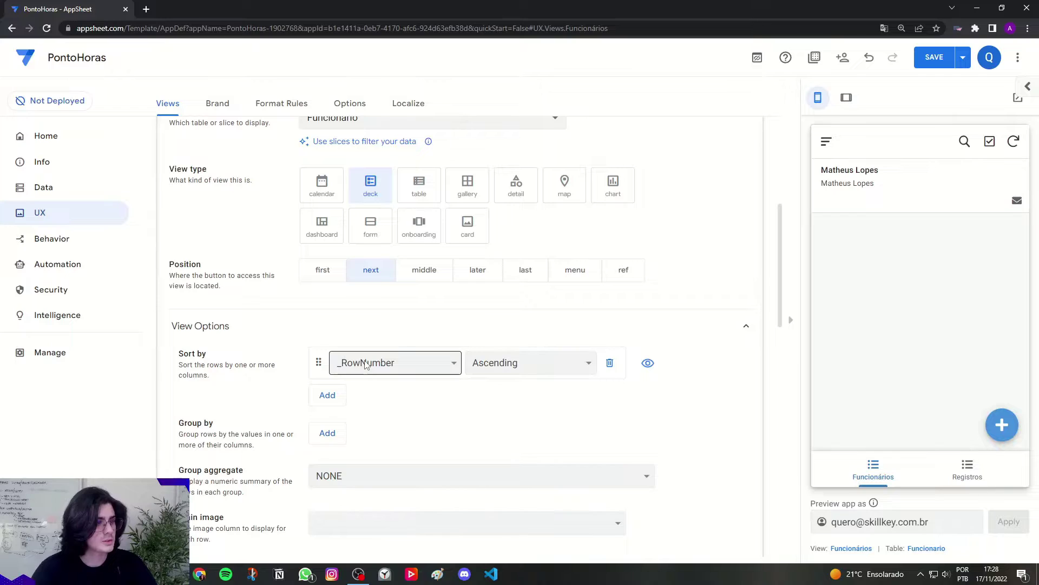
left_click(366, 364)
left_click(372, 394)
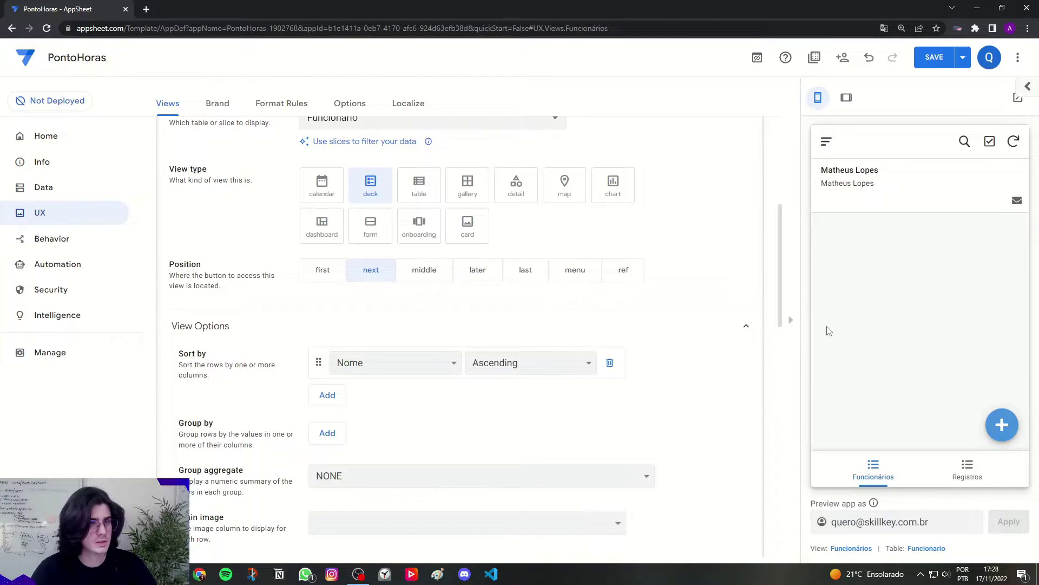
Step: Set the deck view's row image to none and keep Nome as the primary header
scroll(671, 273, "down", 4)
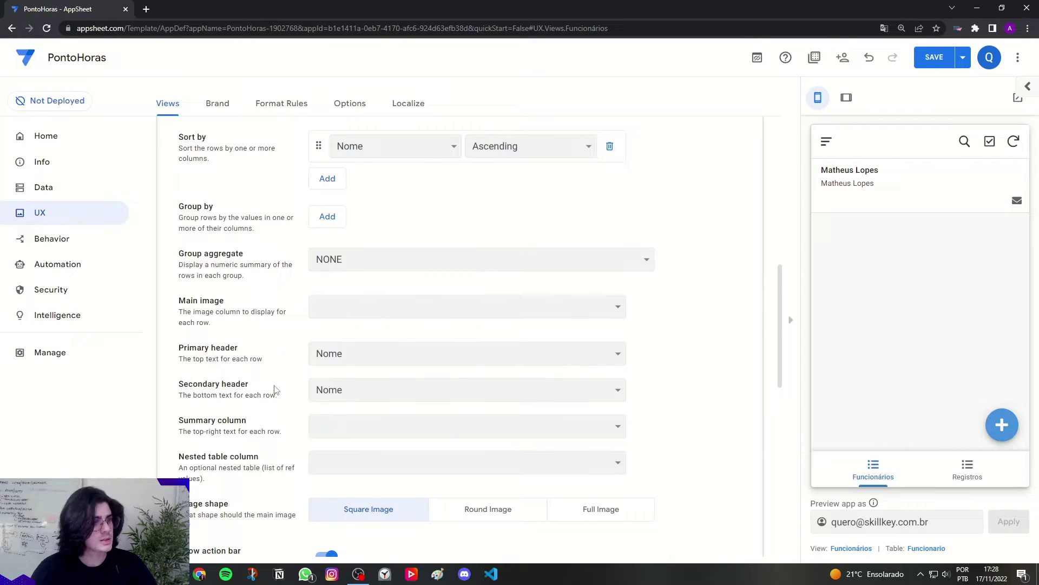
left_click(344, 307)
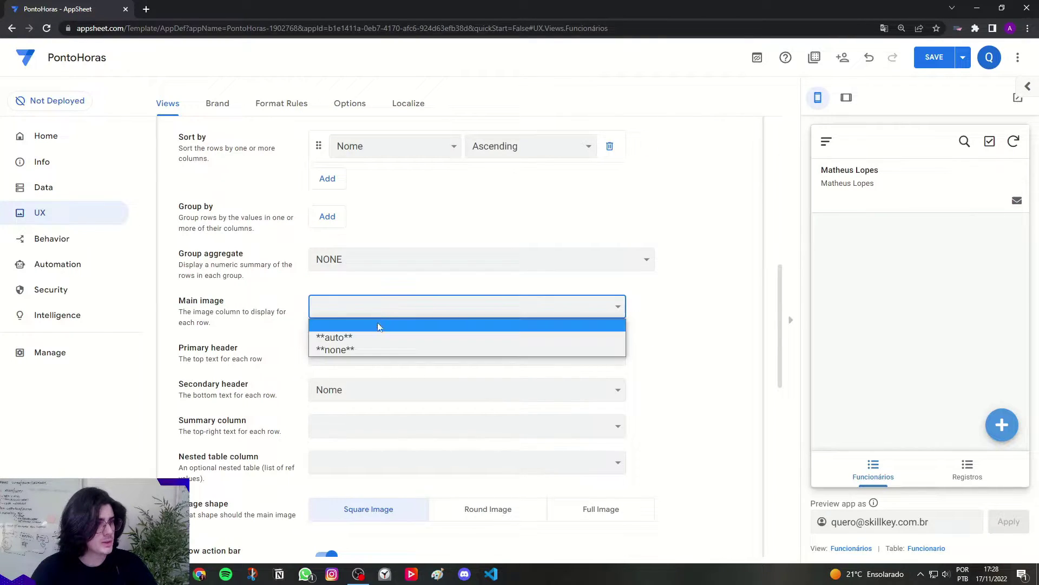
left_click(334, 350)
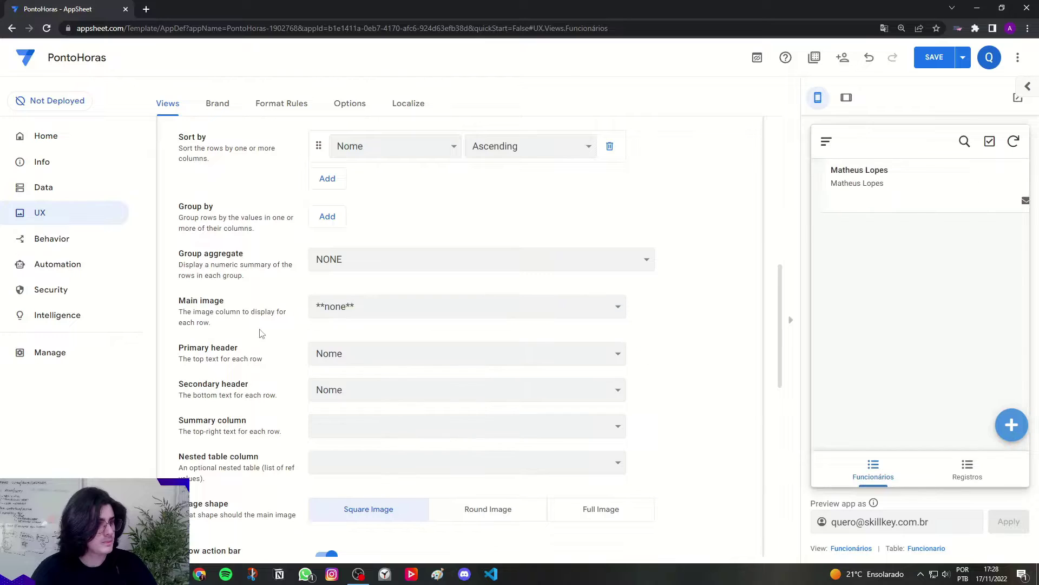
left_click_drag(180, 349, 238, 352)
left_click(297, 363)
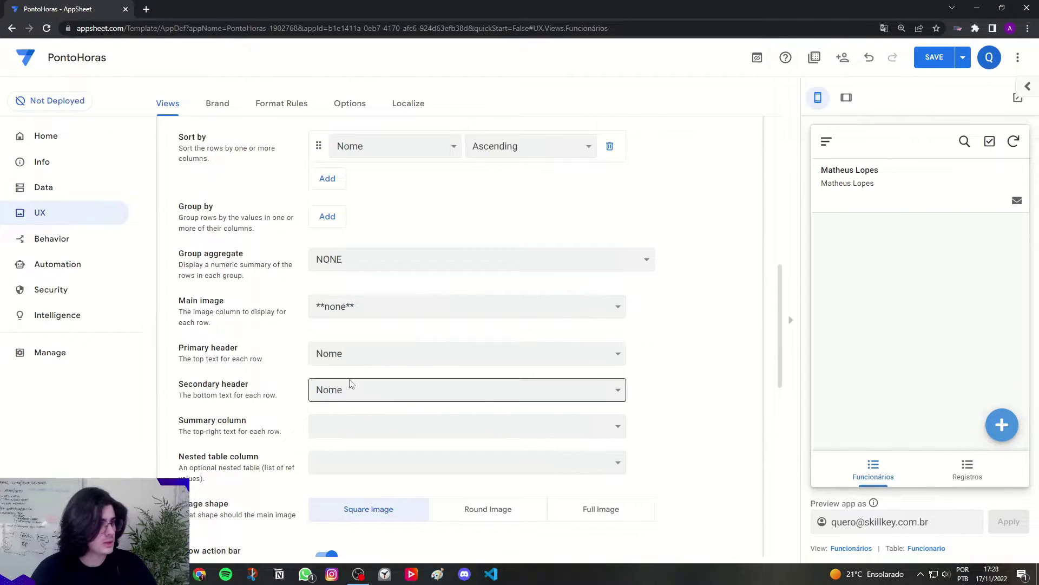
left_click(336, 359)
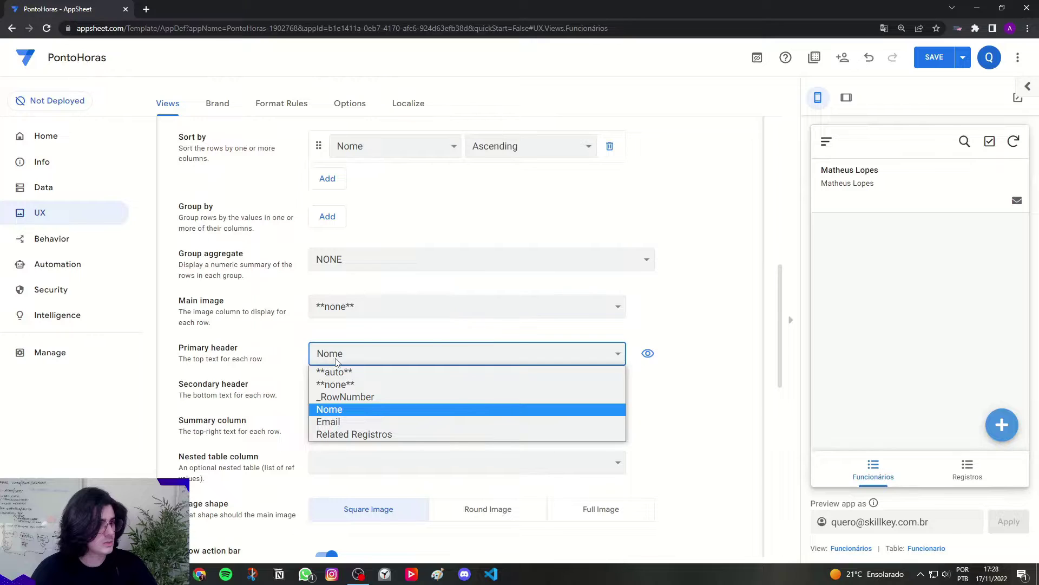
left_click(347, 412)
Step: Make Email the secondary header and set summary and nested table columns to none
left_click(279, 369)
left_click_drag(180, 386, 249, 386)
left_click(245, 386)
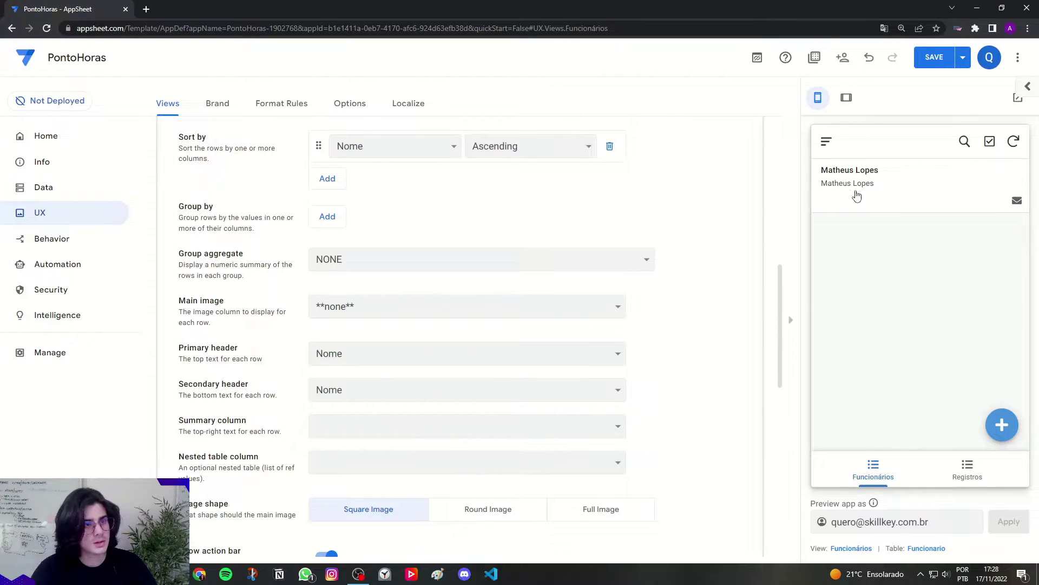
left_click(336, 390)
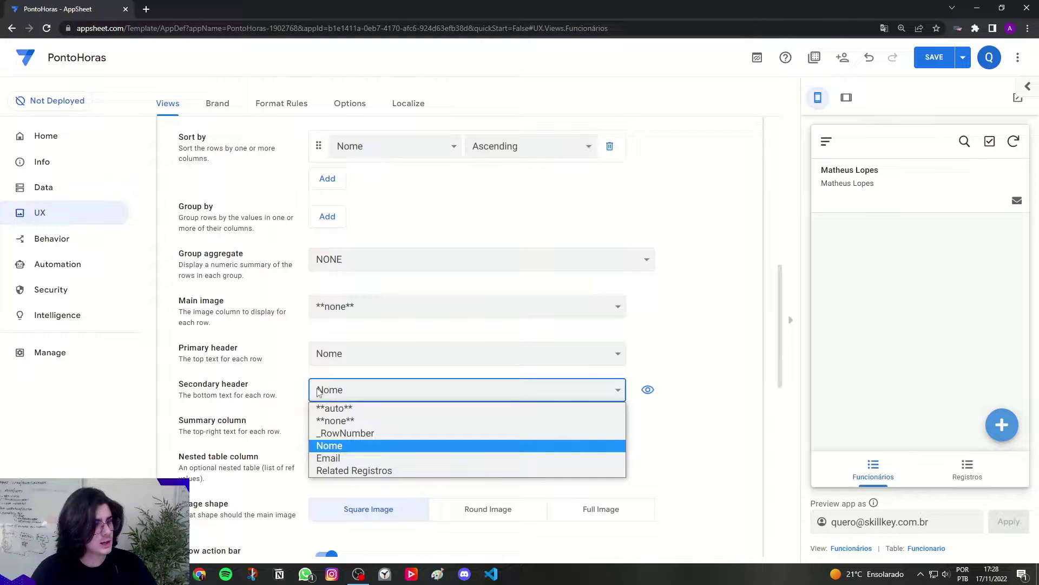
left_click(340, 458)
scroll(303, 428, "down", 1)
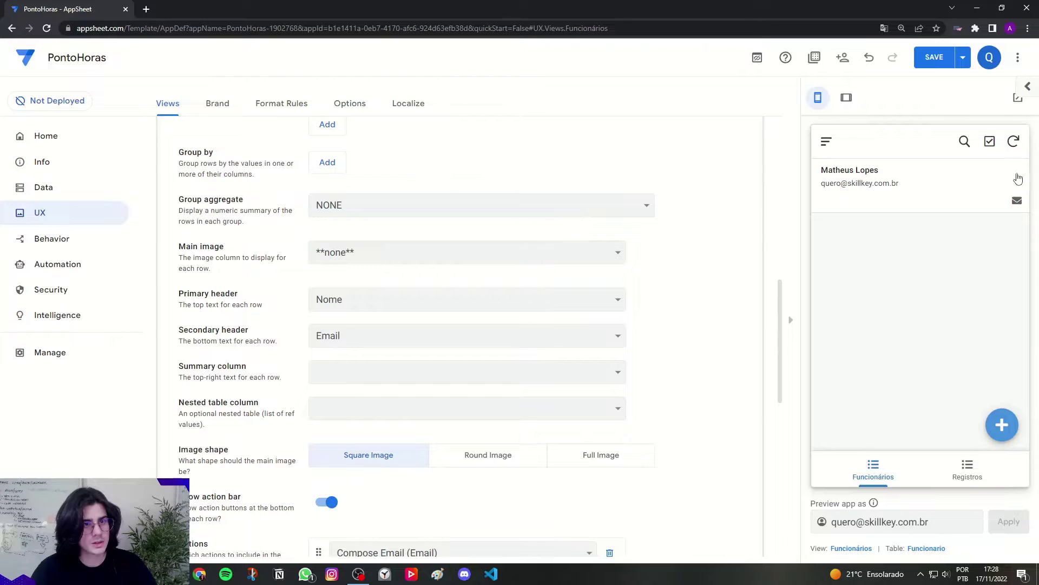
left_click(347, 373)
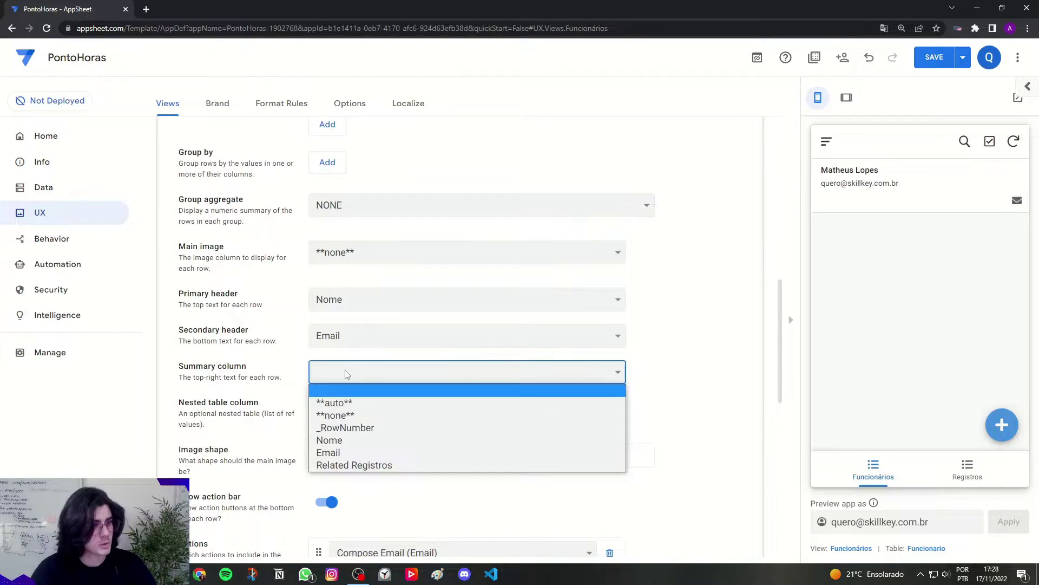
left_click(351, 416)
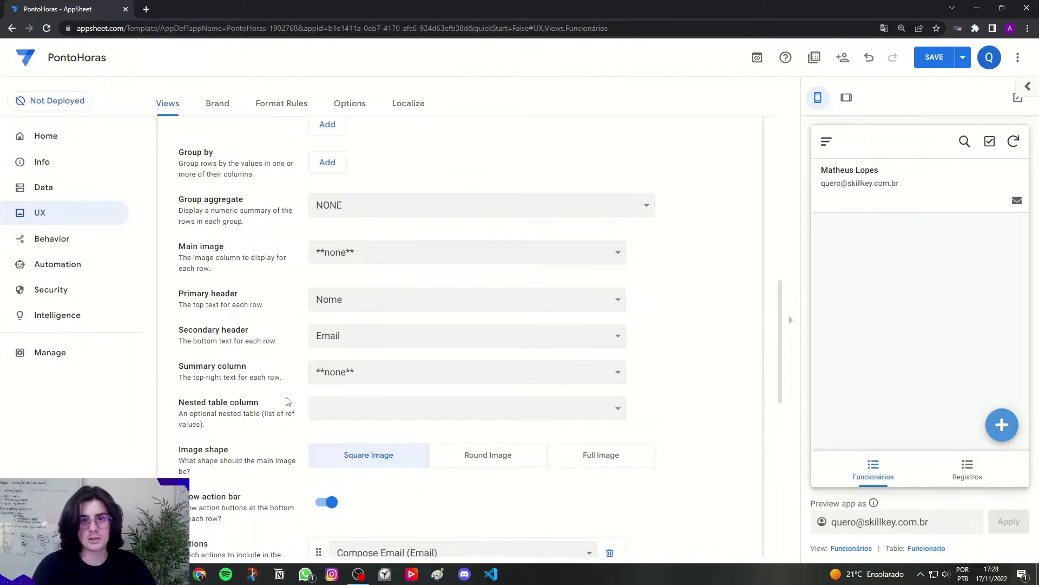
left_click_drag(196, 409, 259, 405)
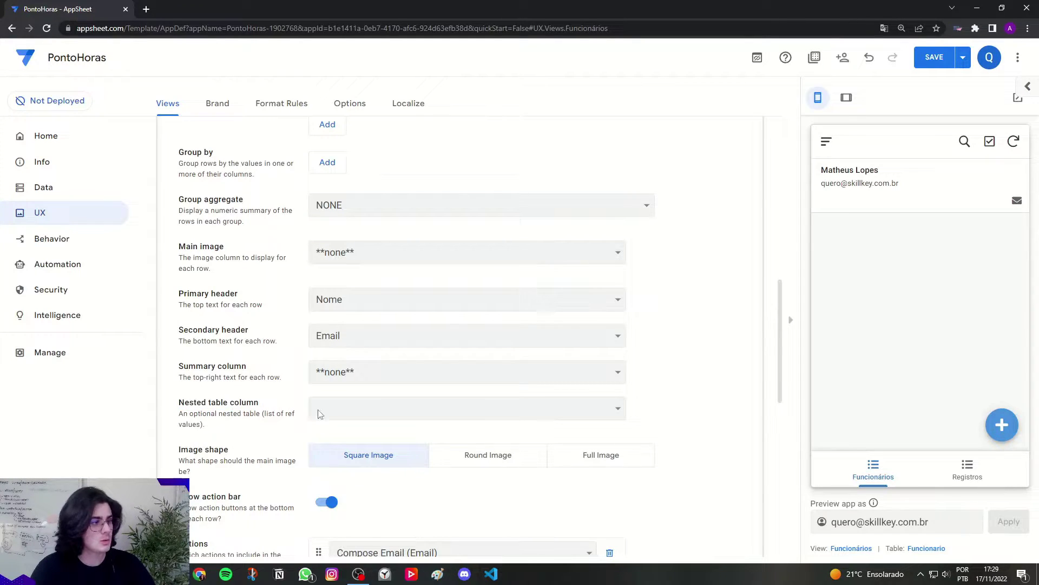
left_click(320, 408)
left_click(347, 439)
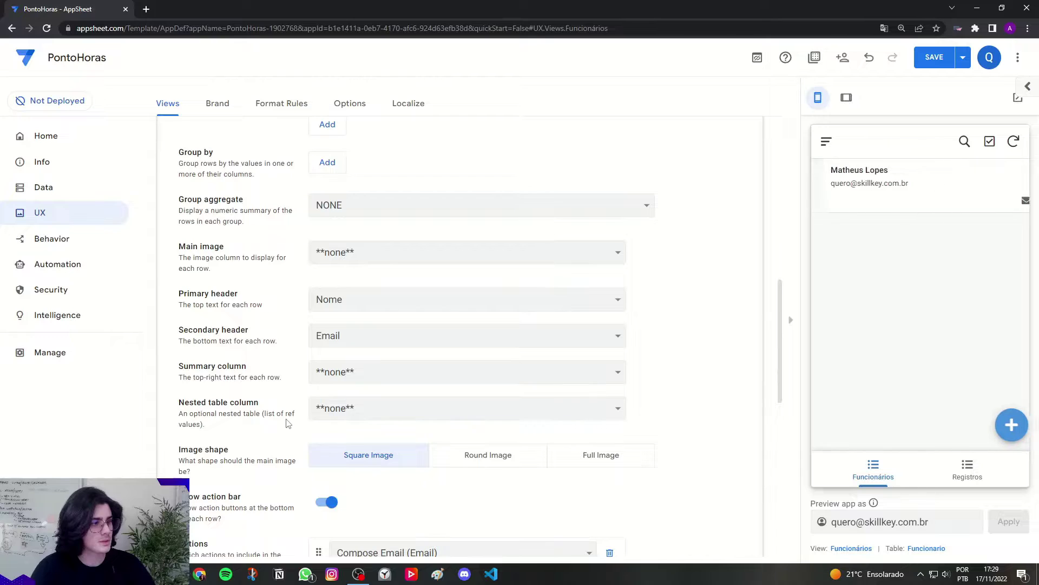
scroll(320, 432, "down", 2)
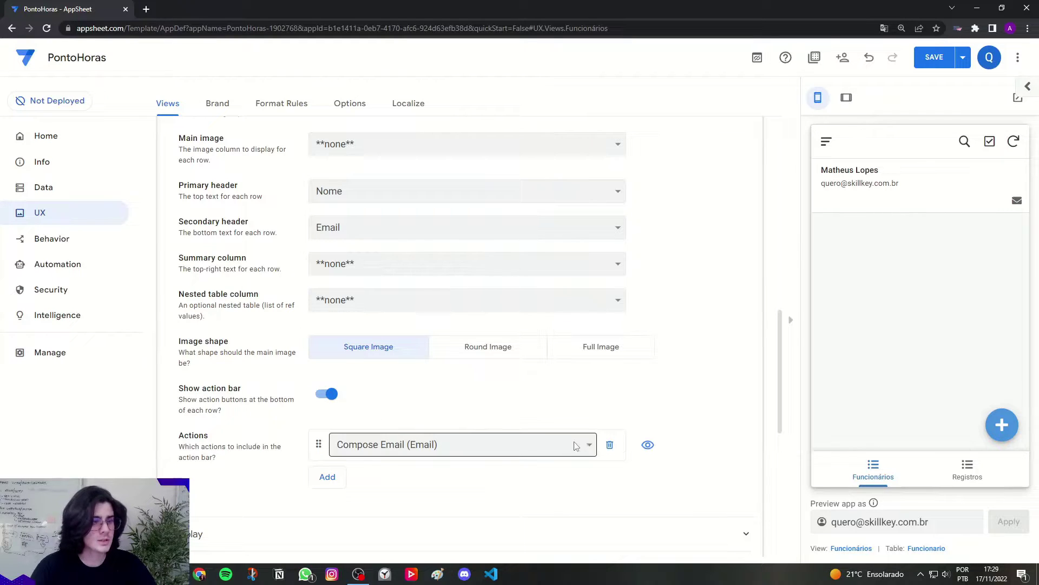
left_click(453, 445)
left_click(442, 419)
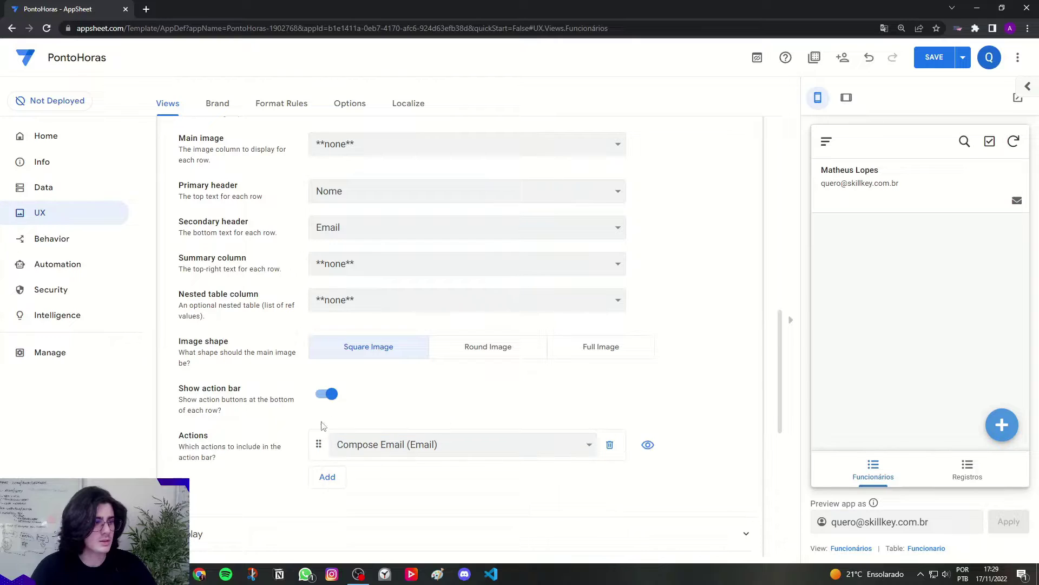
left_click(319, 401)
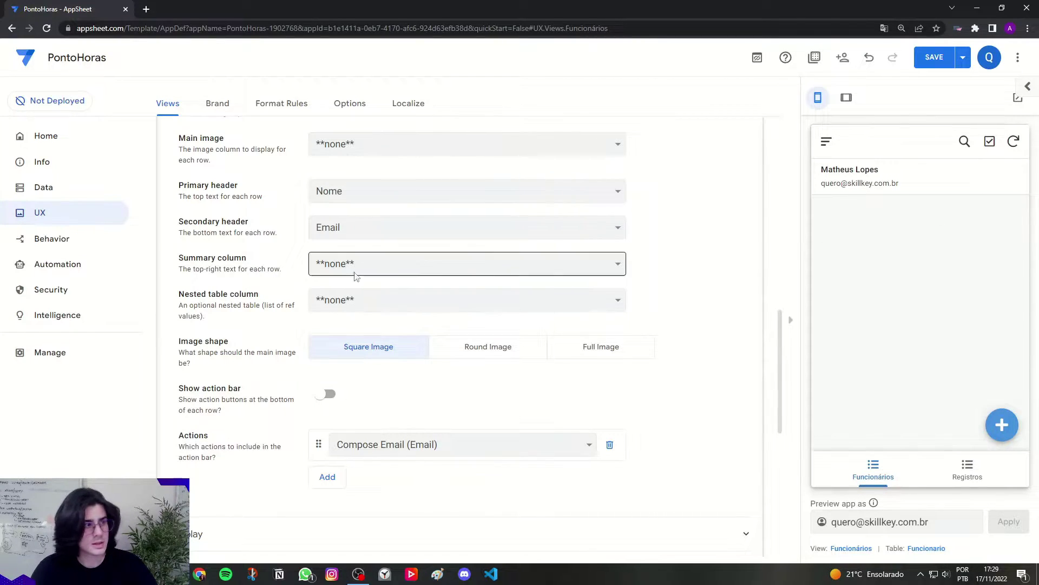
left_click_drag(180, 259, 255, 259)
left_click(257, 259)
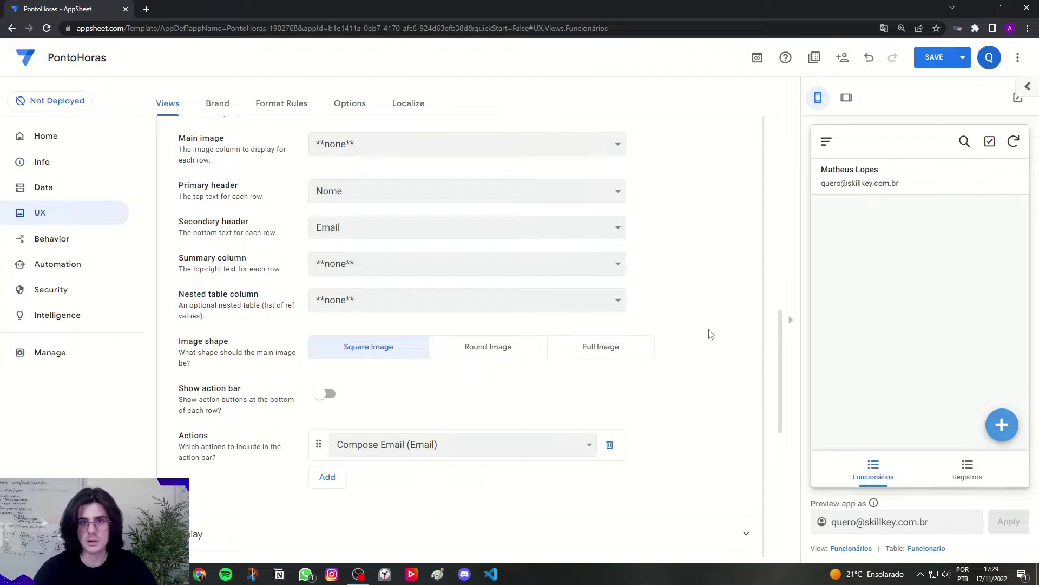
left_click(327, 395)
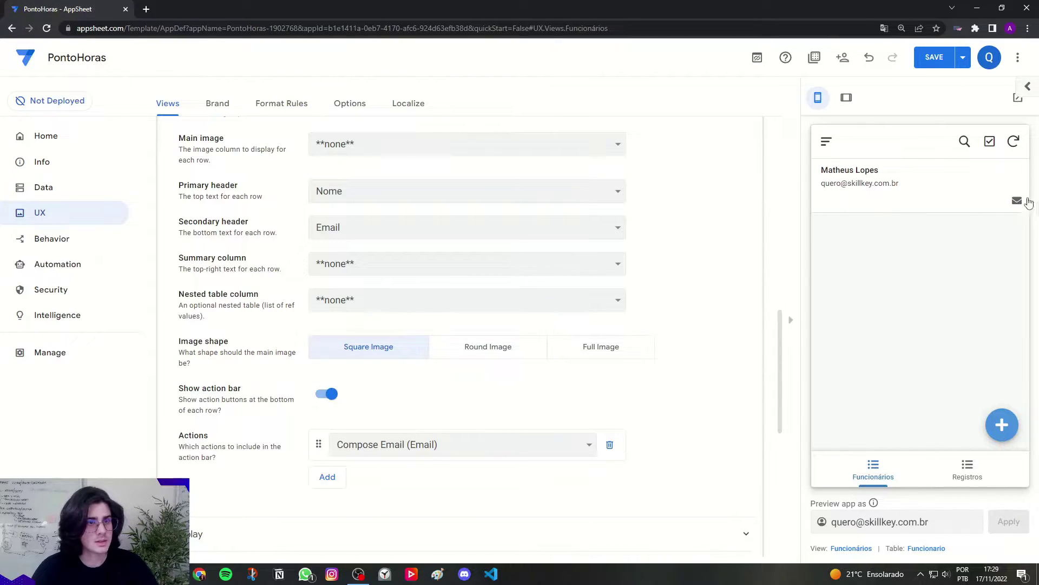
left_click(1018, 202)
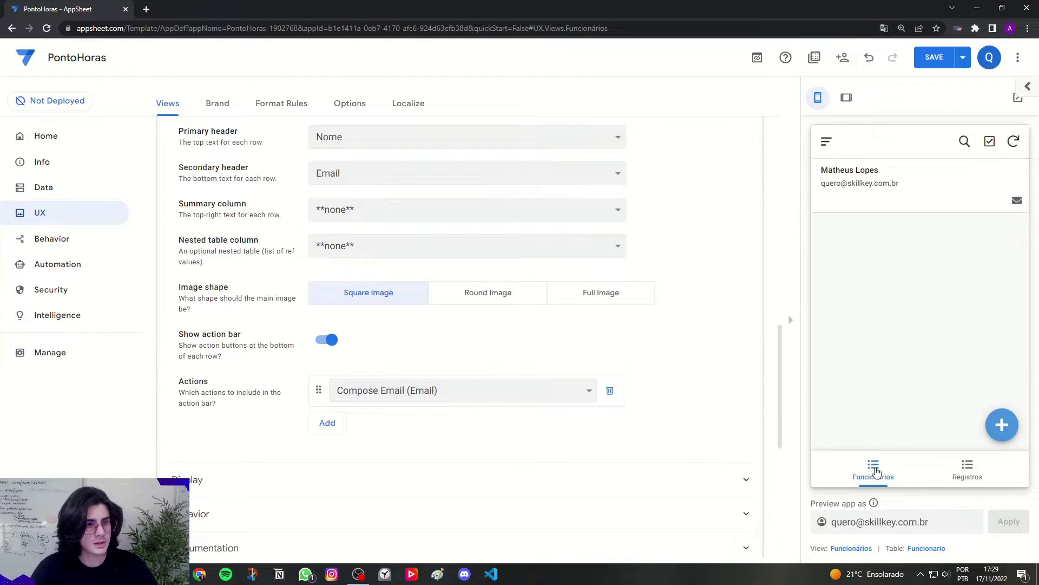
left_click(874, 470)
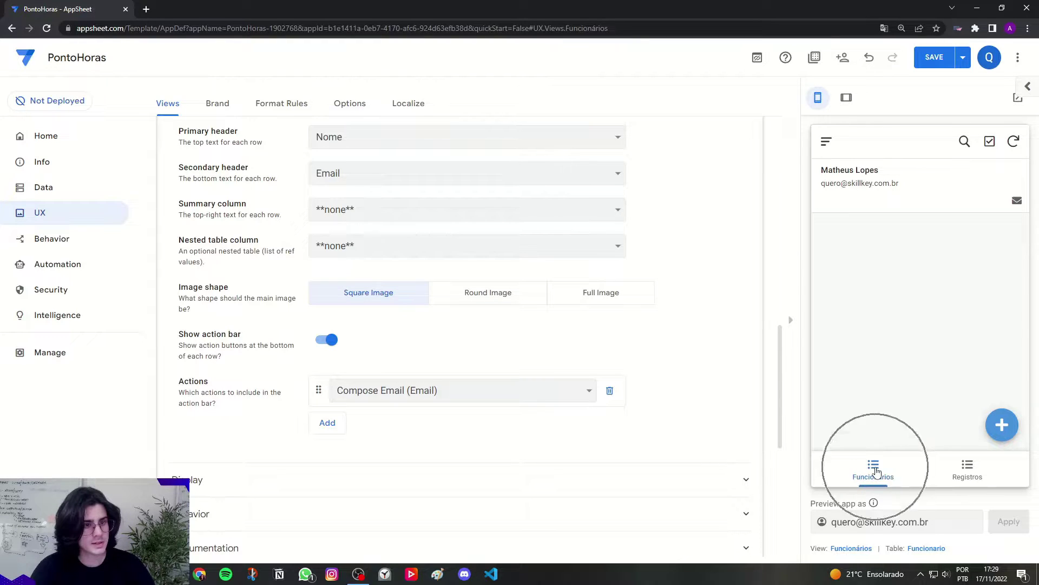
Step: Give the Funcionários view the first icon found by searching 'users'
left_click(203, 486)
scroll(203, 486, "down", 3)
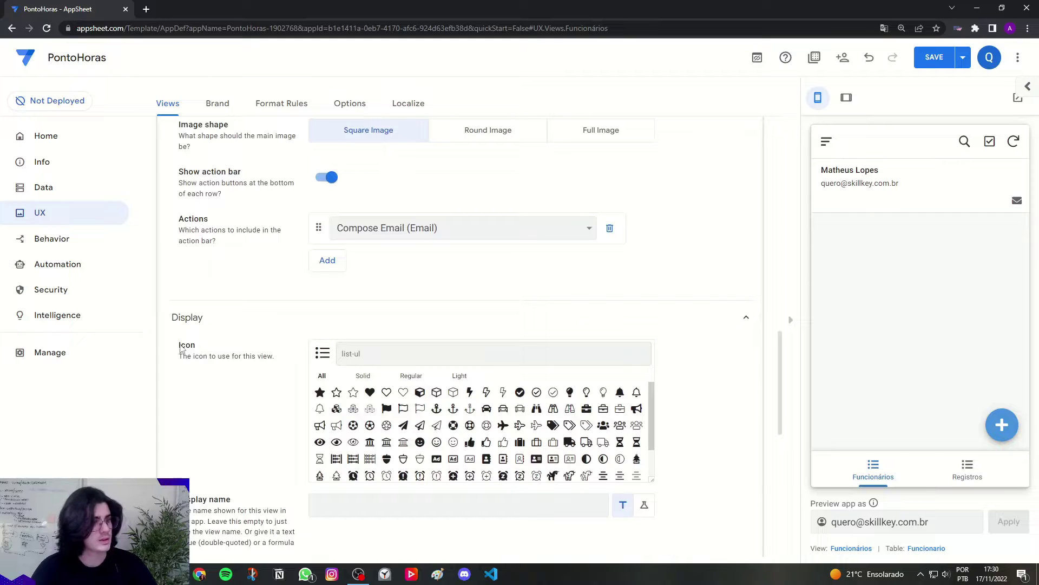
left_click_drag(180, 349, 199, 349)
left_click(355, 352)
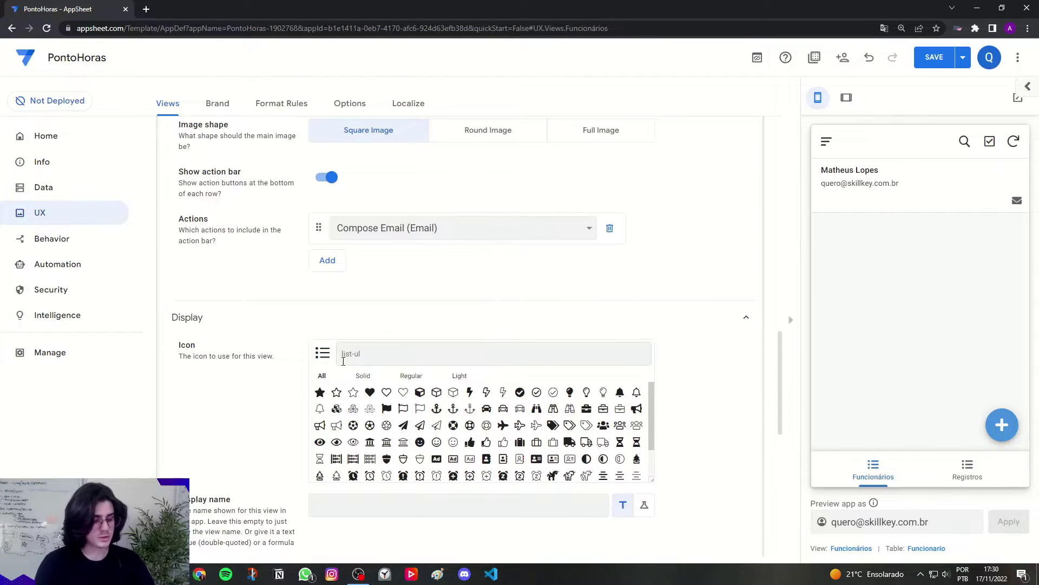
type("users")
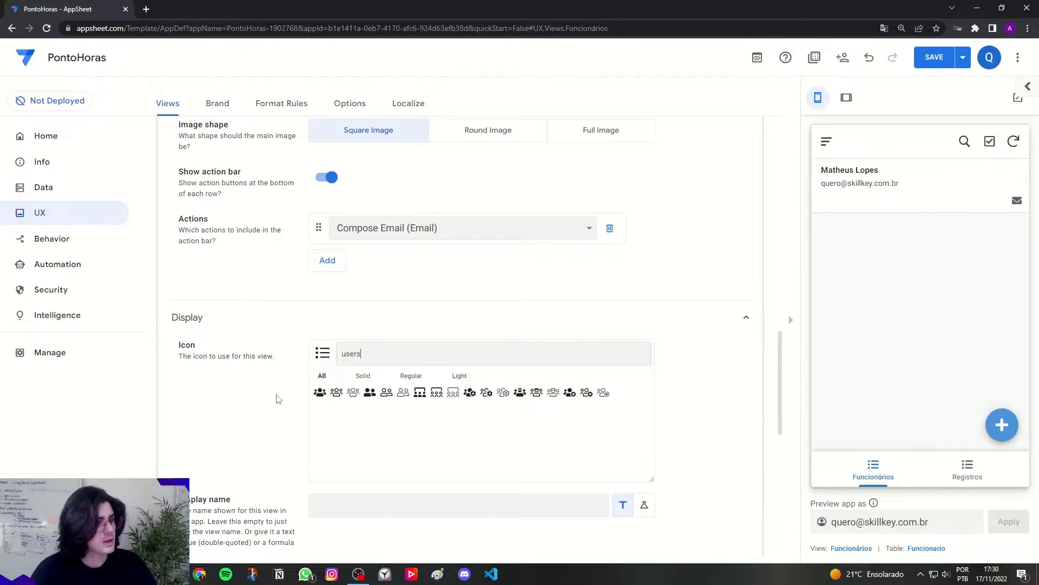
left_click(319, 395)
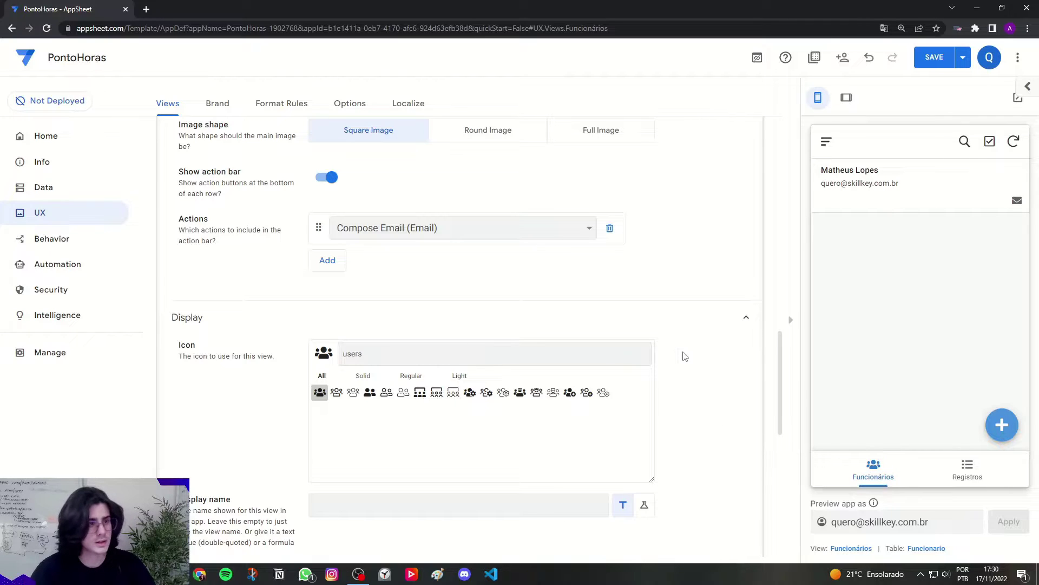
Step: Collapse the Funcionários settings and bring up the Registros view's settings
scroll(685, 355, "down", 1)
scroll(684, 359, "up", 2)
scroll(684, 359, "up", 15)
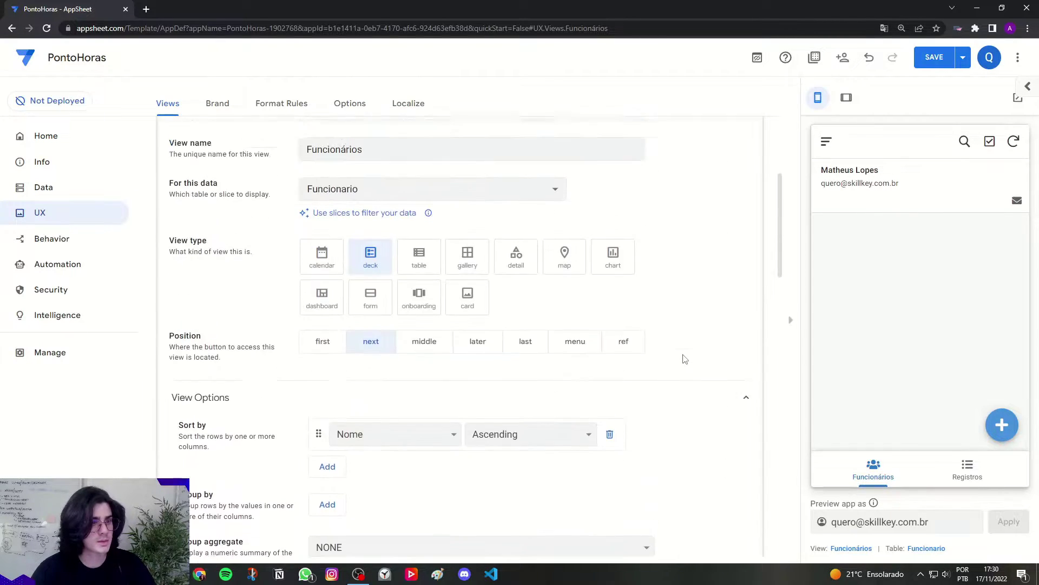
left_click(303, 312)
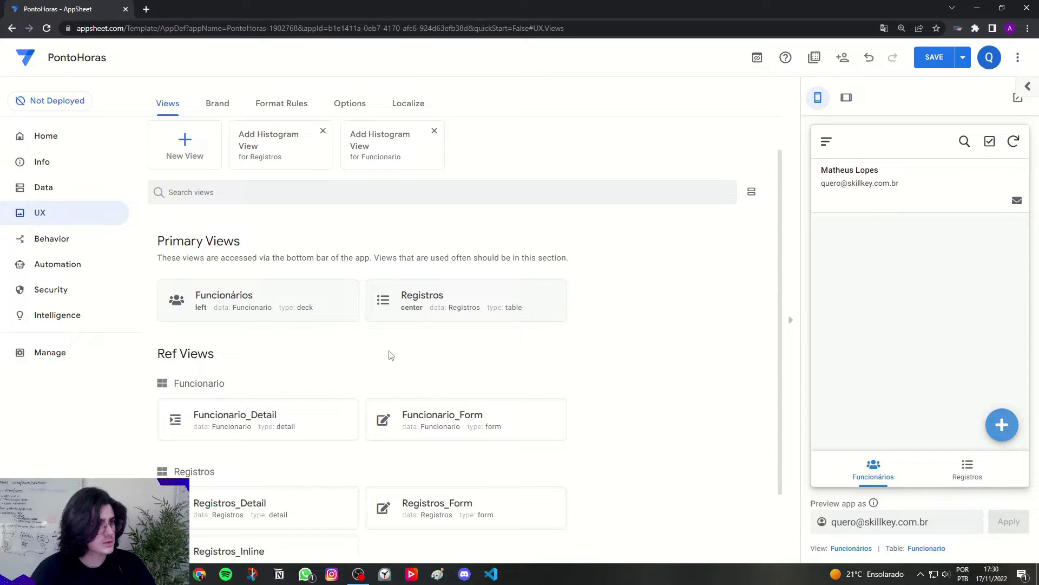
left_click(428, 302)
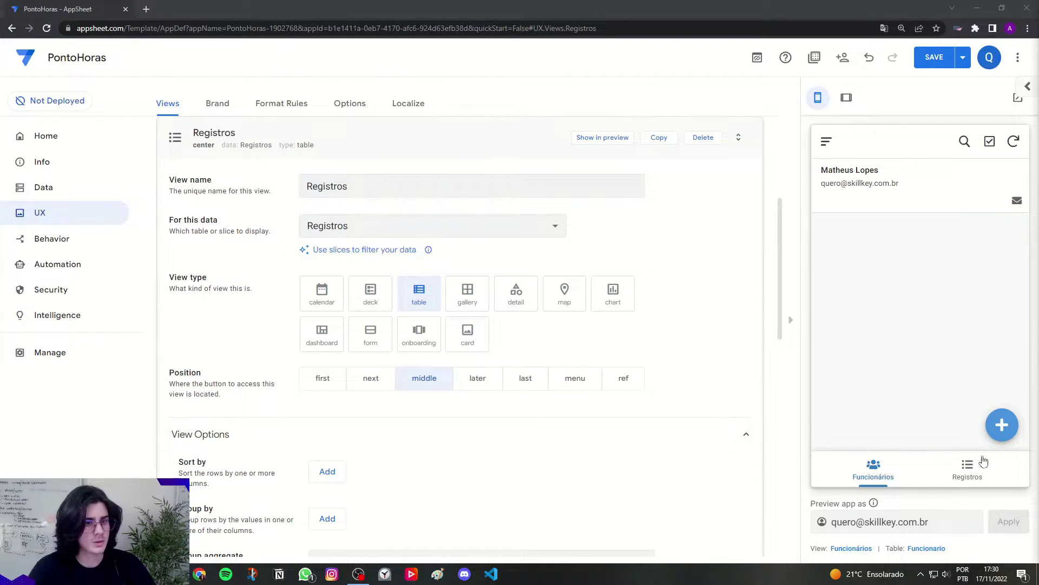
Step: Sort the Registros view by Data in descending order
scroll(511, 256, "down", 4)
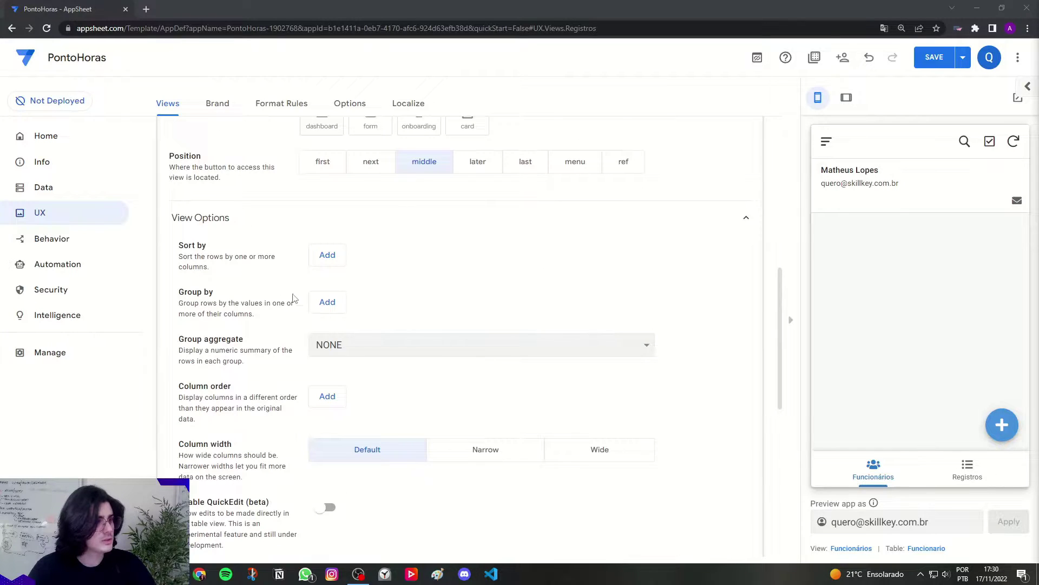
left_click(327, 255)
left_click(337, 259)
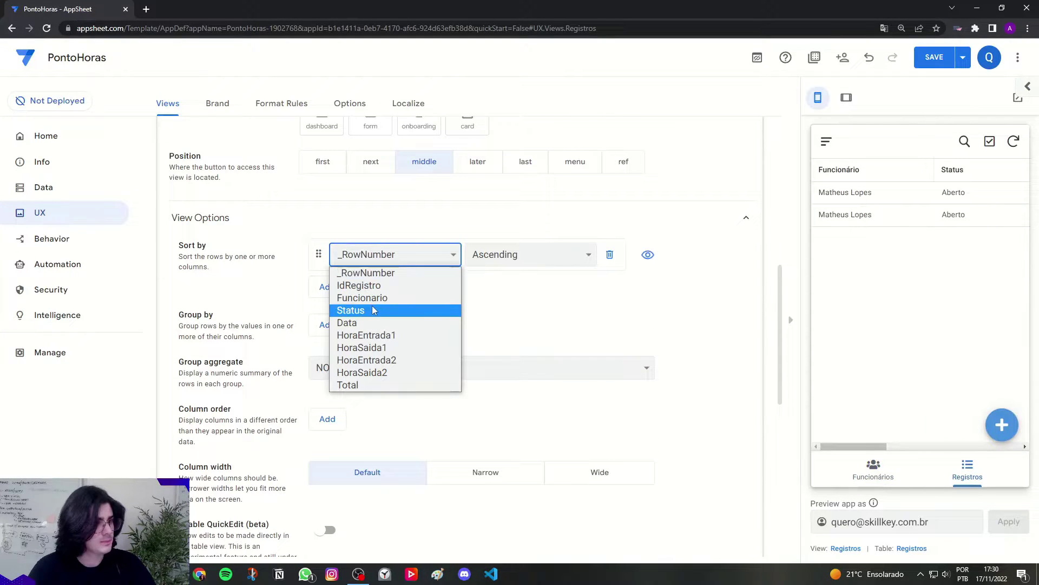
left_click(374, 323)
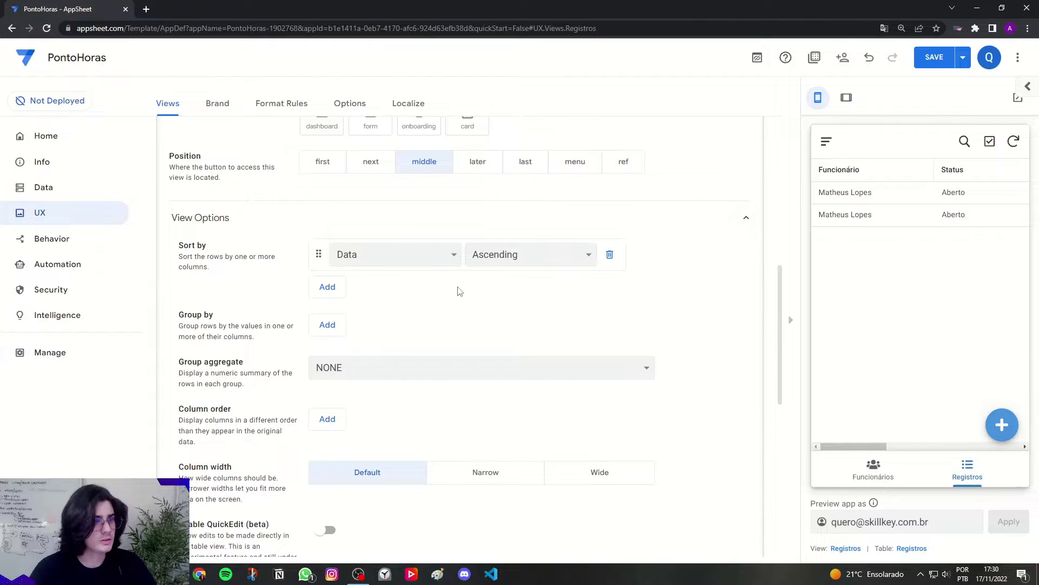
left_click(494, 254)
left_click(492, 286)
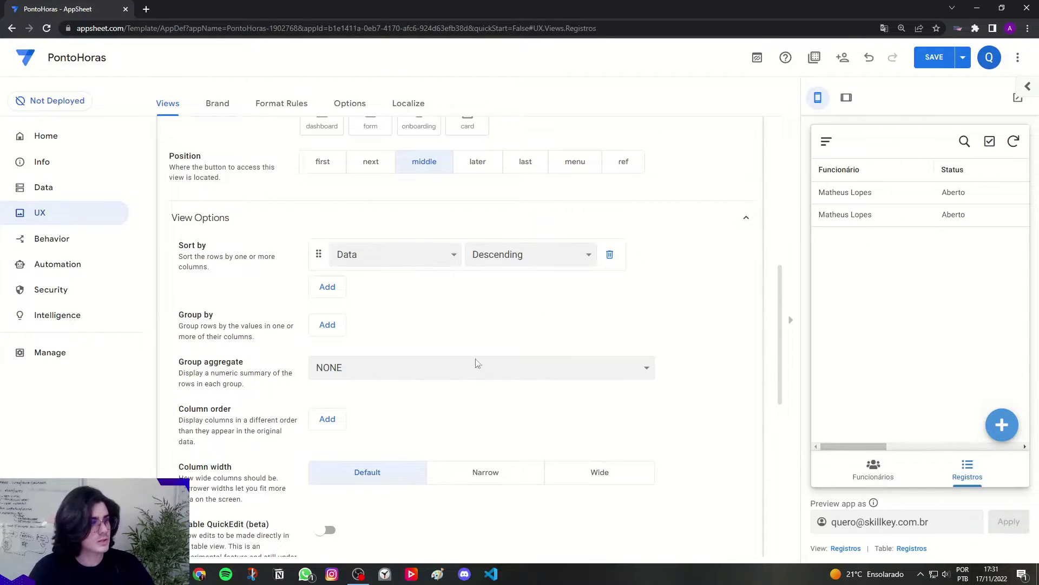
Step: Group the Registros rows by Status in ascending order
left_click_drag(182, 320, 219, 320)
left_click(242, 352)
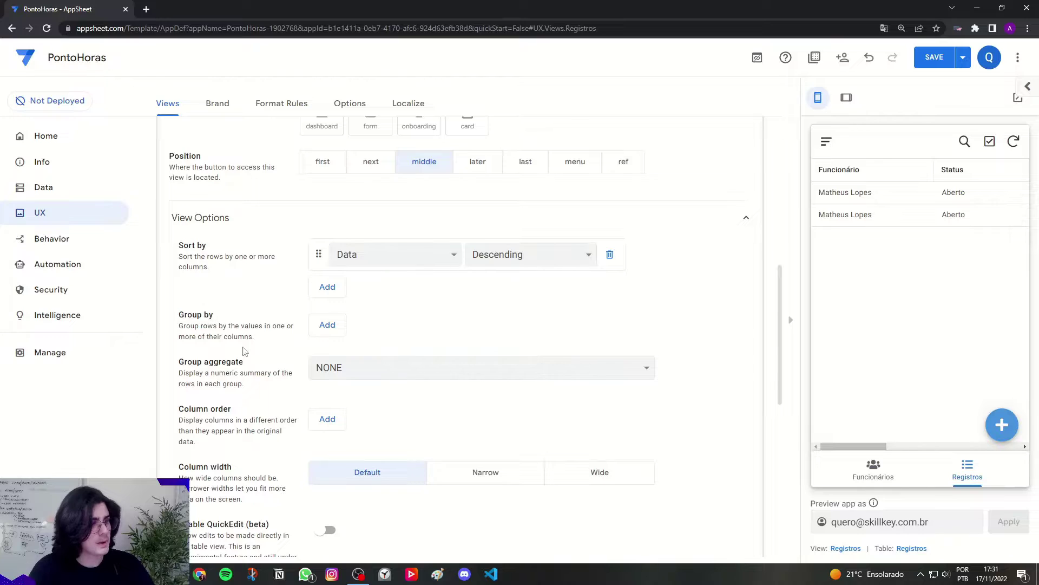
left_click(335, 325)
left_click(361, 324)
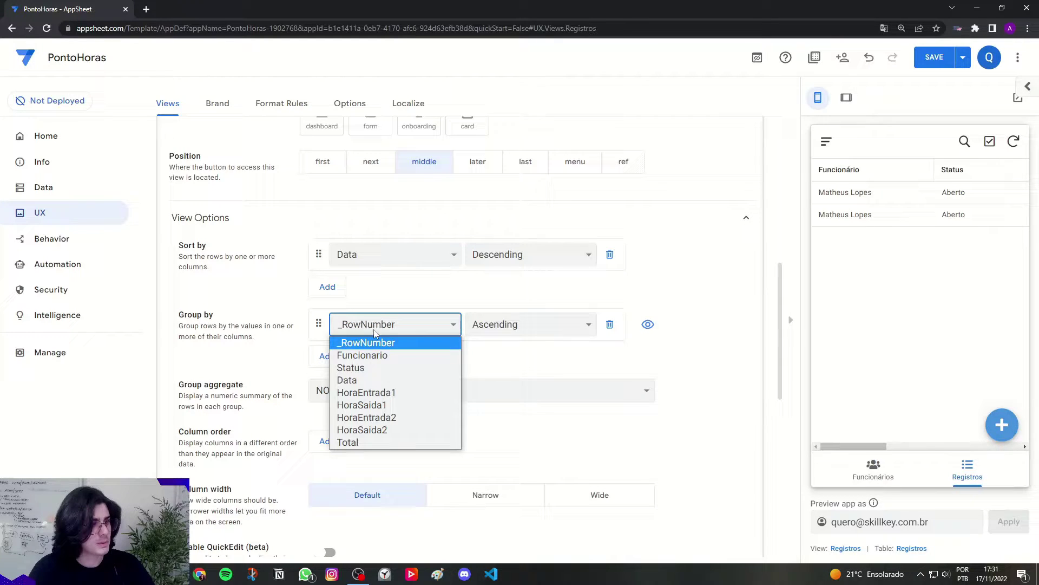
left_click(368, 367)
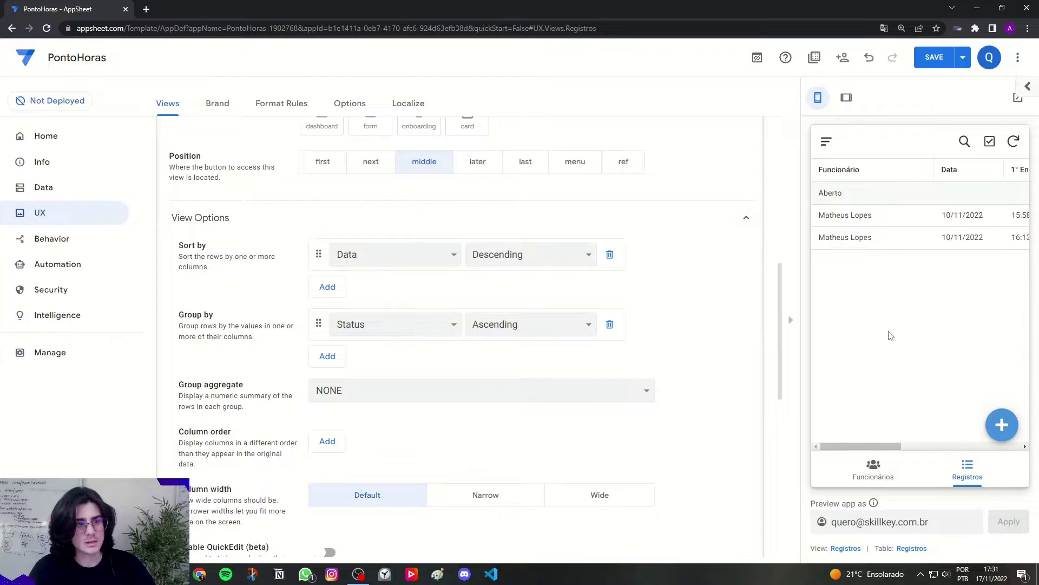
Step: Set the Registros view's group aggregate to COUNT, giving Aberto a count of 2
scroll(542, 398, "down", 2)
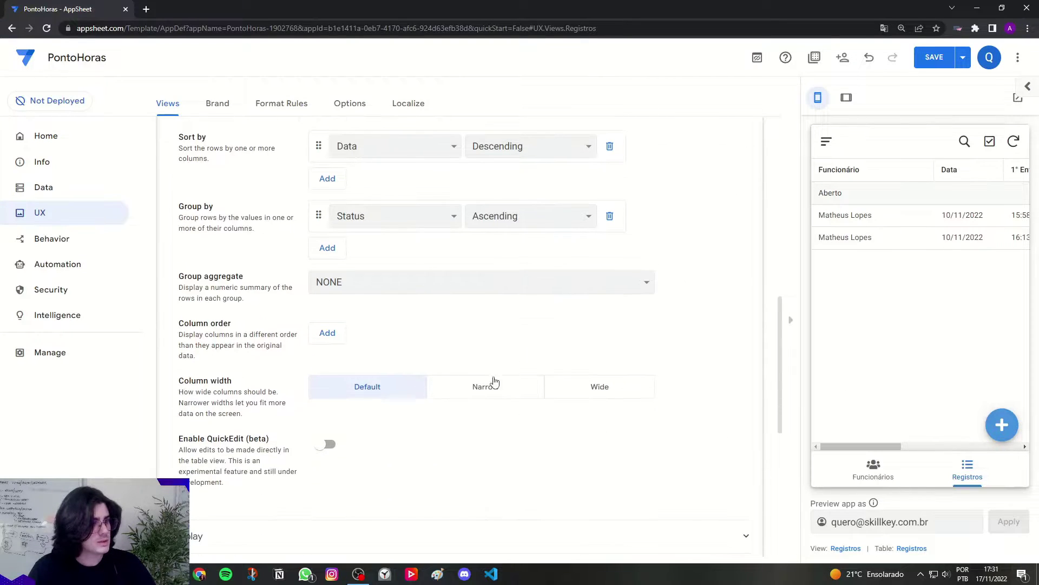
left_click_drag(179, 277, 251, 277)
left_click(360, 282)
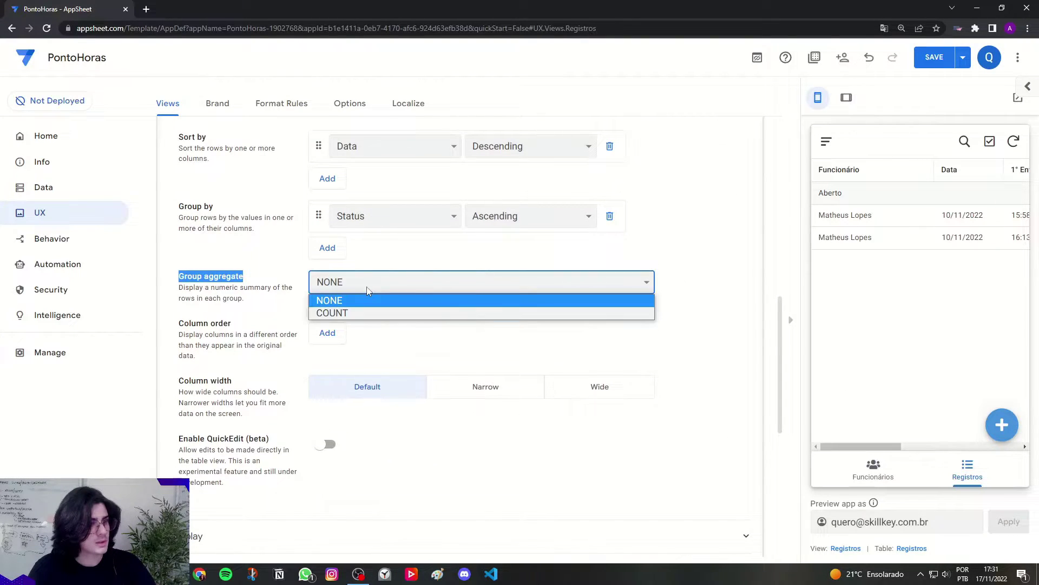
left_click(367, 311)
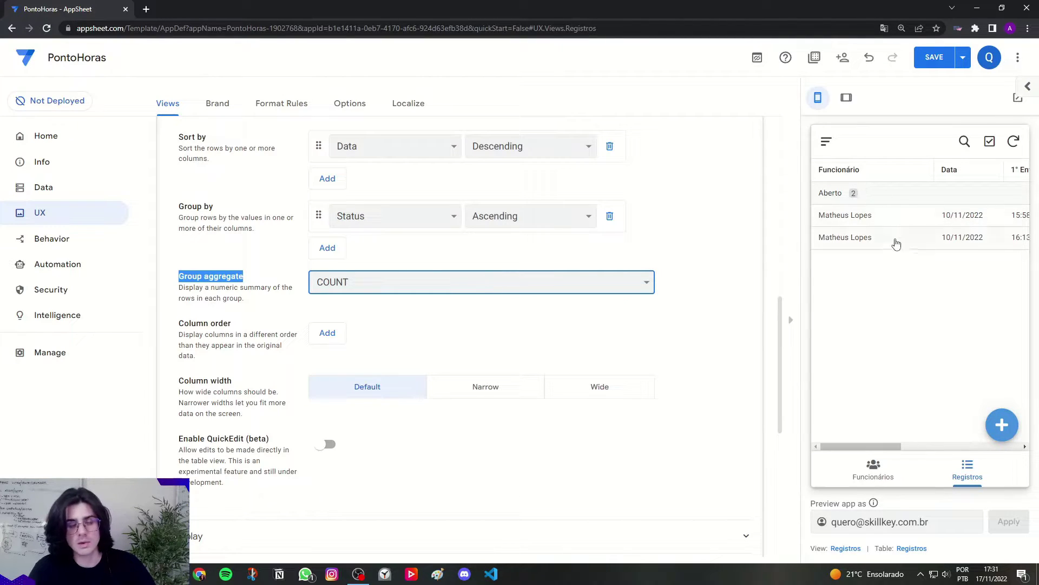
left_click(868, 272)
left_click(689, 331)
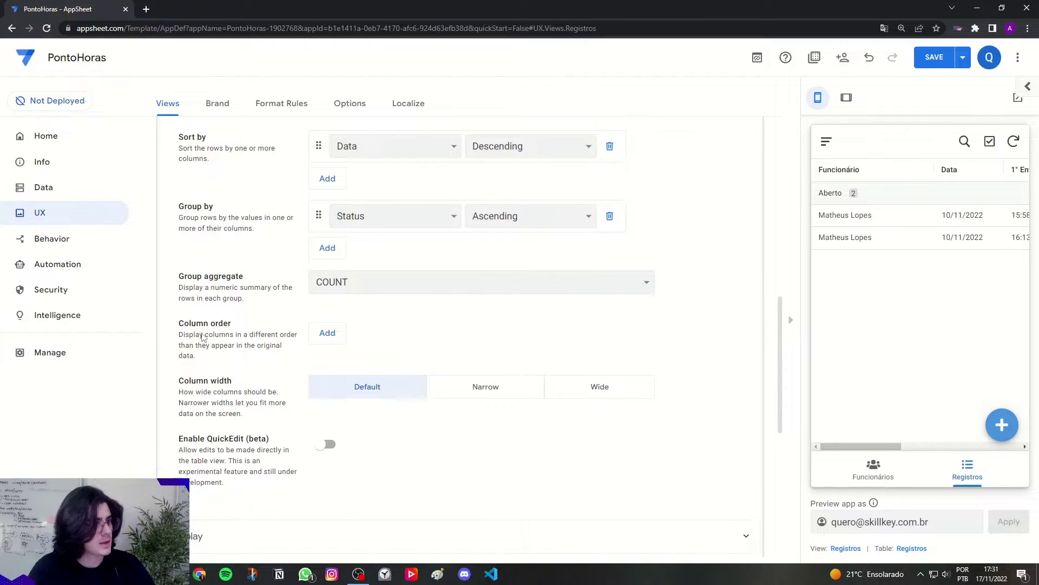
Step: Start a custom column order with Funcionario, Status, Data, HoraEntrada1, HoraSaida1 and HoraEntrada2
left_click_drag(169, 323, 232, 325)
left_click(232, 325)
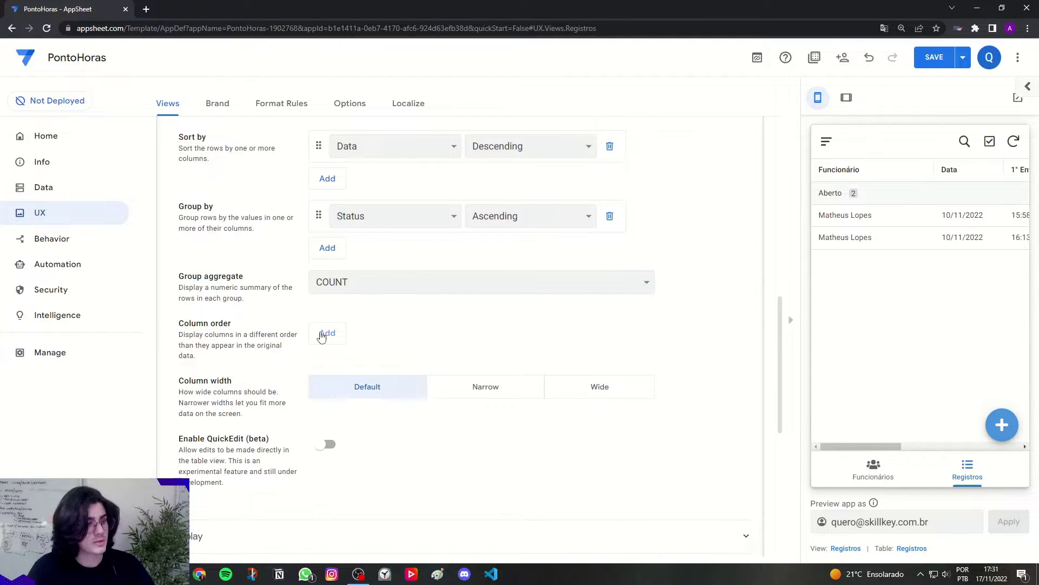
left_click(328, 340)
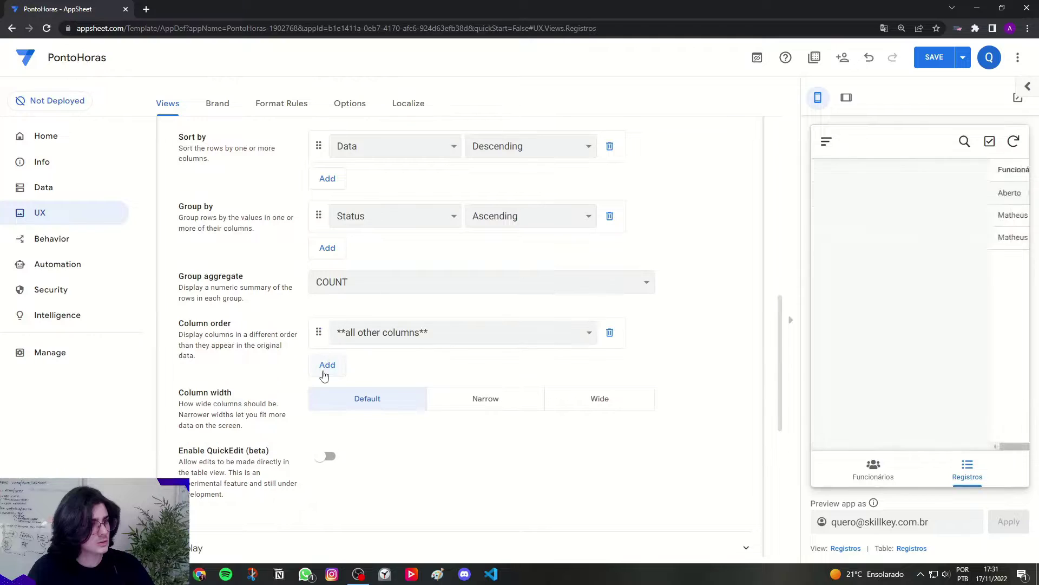
left_click(324, 372)
left_click(328, 396)
left_click(327, 427)
scroll(325, 433, "down", 2)
left_click(327, 351)
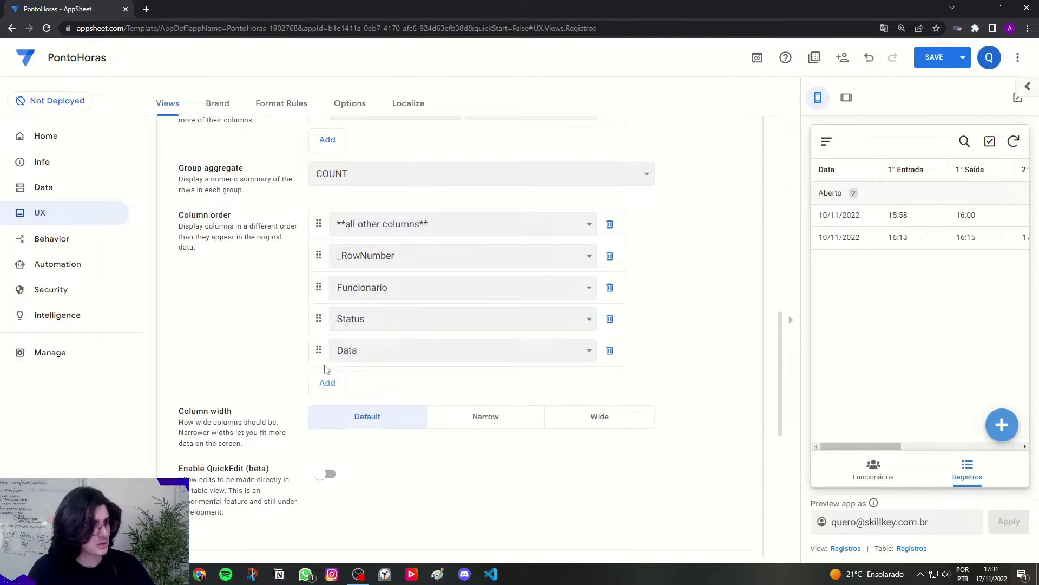
left_click(327, 381)
left_click(327, 413)
left_click(327, 445)
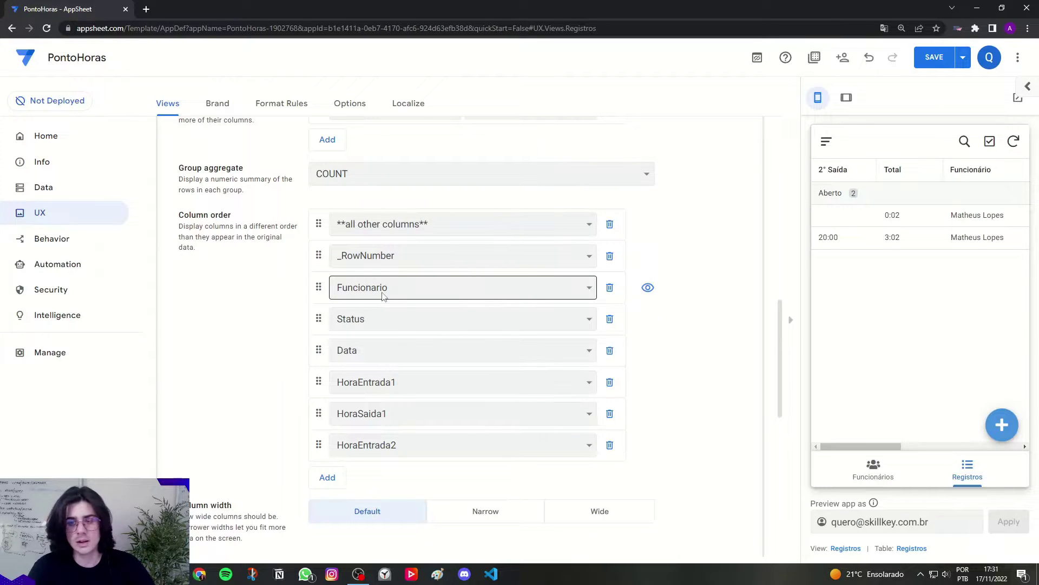
Step: Move Data, Status and Funcionario to the top of the column order
left_click_drag(318, 350, 322, 225)
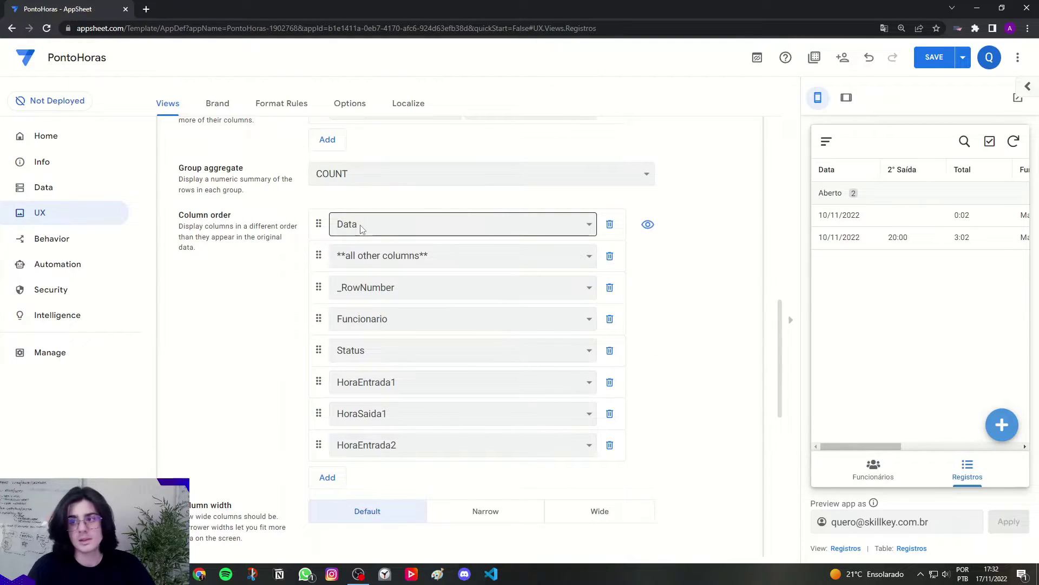
left_click_drag(319, 350, 318, 259)
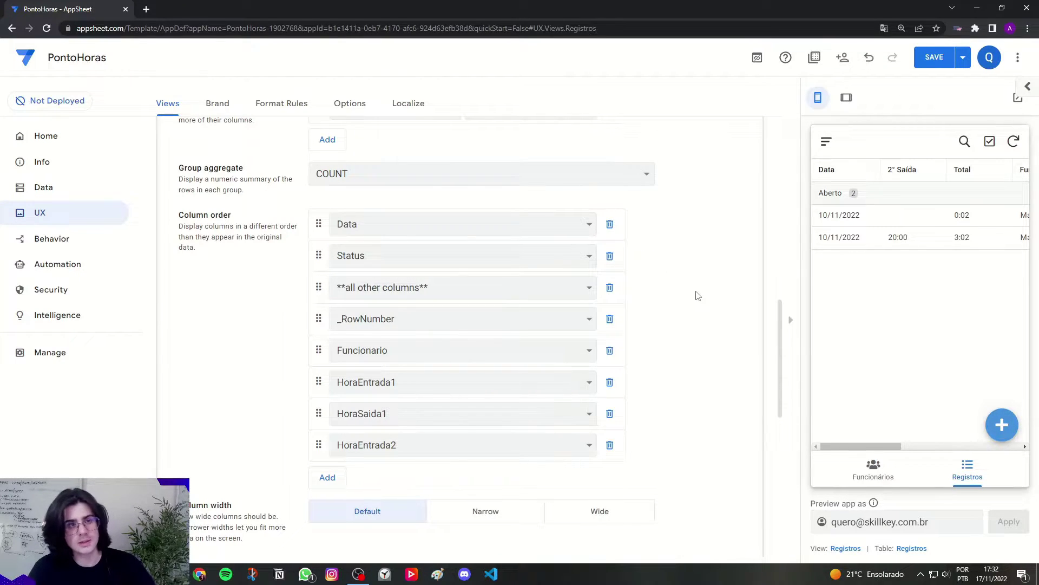
scroll(698, 296, "up", 2)
scroll(244, 232, "down", 2)
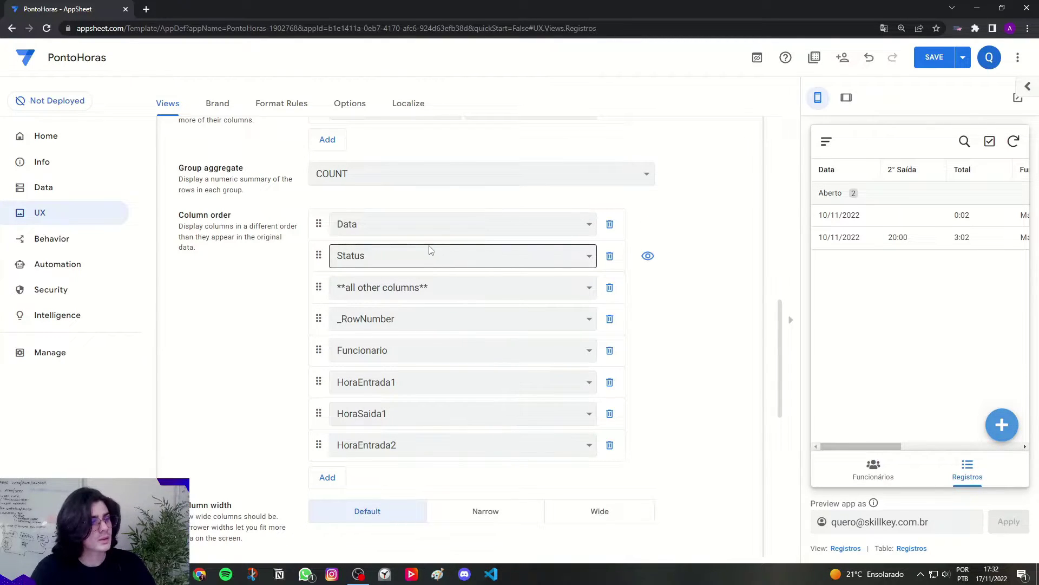
left_click_drag(318, 350, 307, 283)
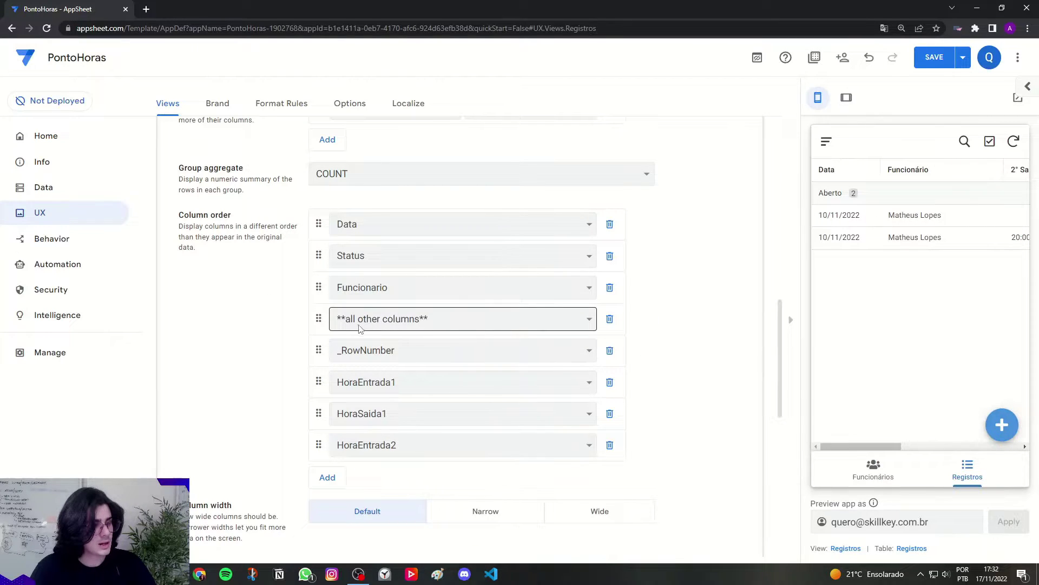
Step: Replace the catch-all entry with Total and _RowNumber with HoraSaida2, reordering the Hora columns
left_click(435, 320)
left_click(358, 363)
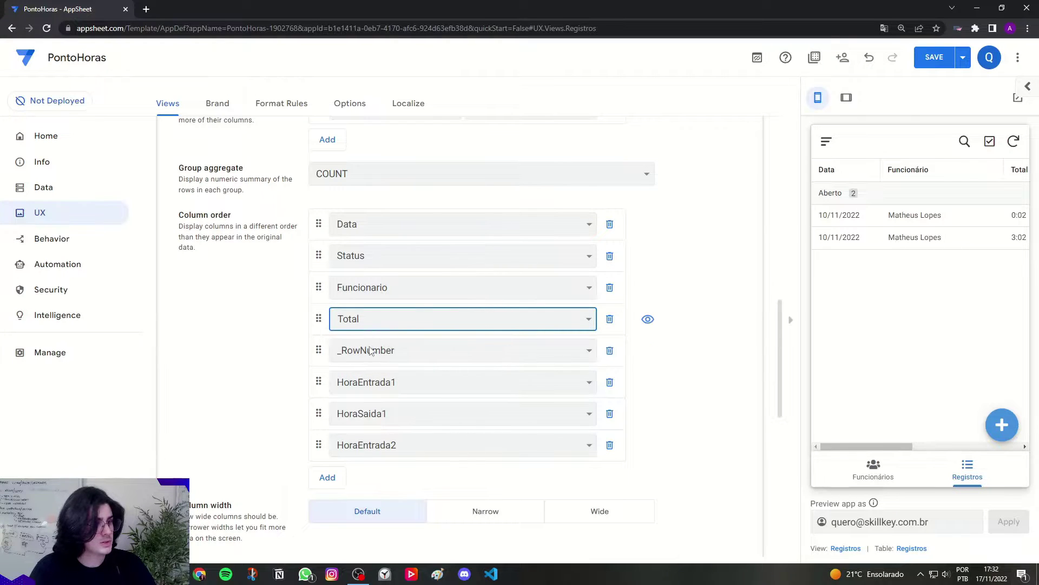
mouse_move(320, 391)
left_mouse_down()
mouse_move(320, 366)
mouse_move(317, 397)
mouse_move(318, 386)
left_mouse_up()
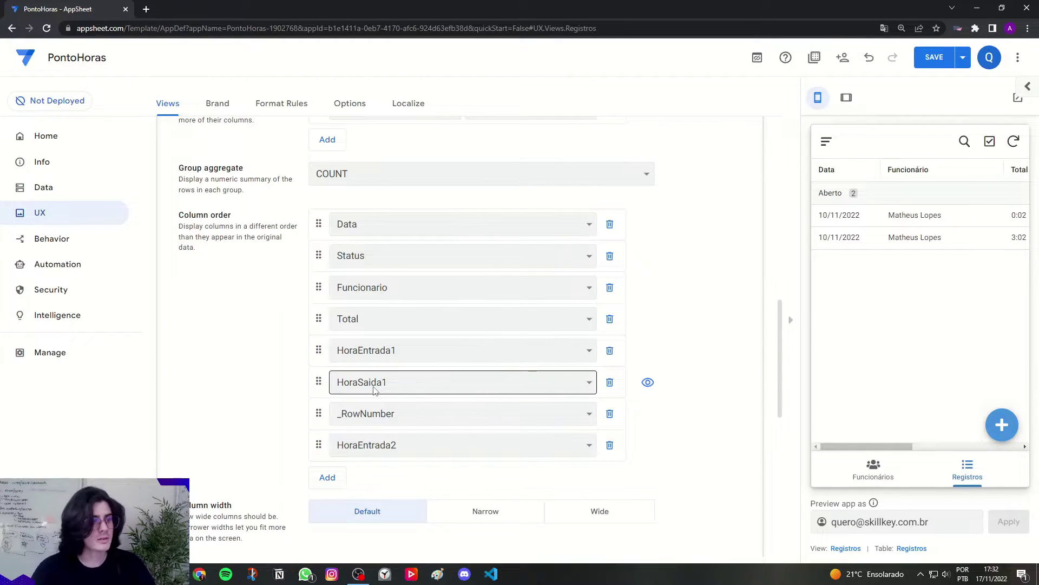
left_click_drag(318, 445, 313, 423)
left_click(355, 445)
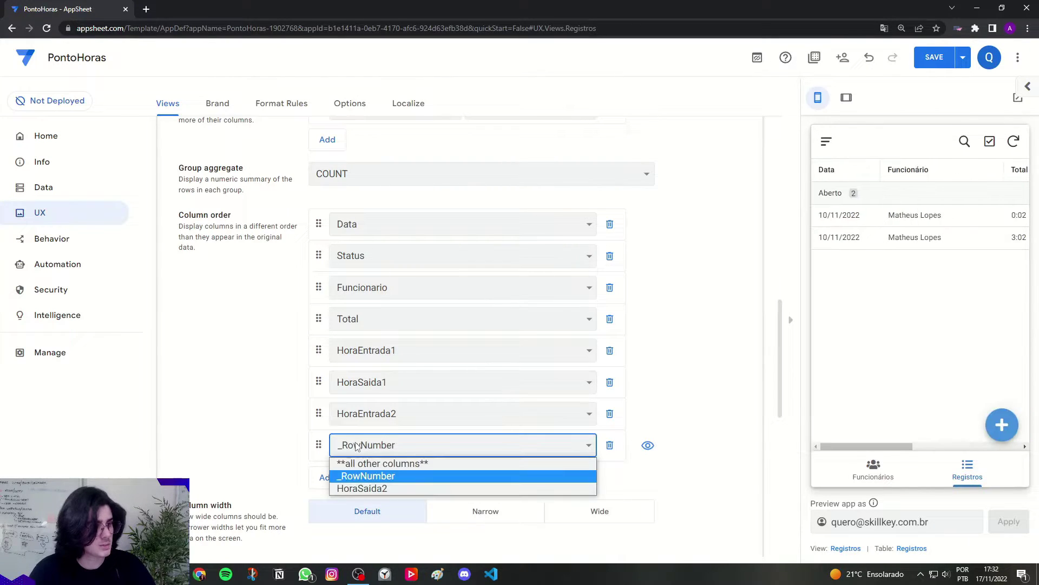
left_click(373, 490)
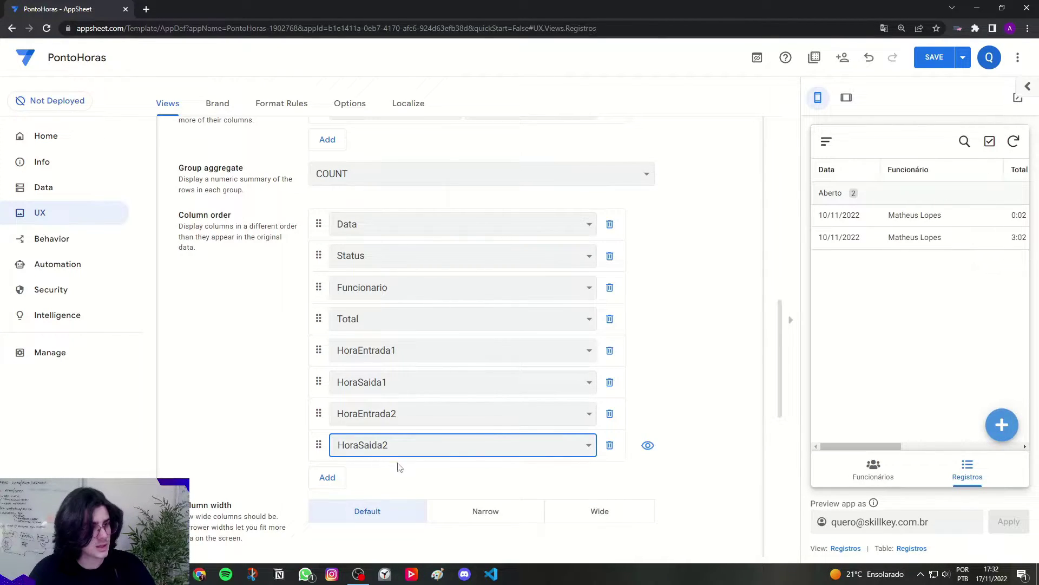
left_click(399, 467)
Step: Set the Registros table view's column width to Narrow
scroll(399, 495, "down", 2)
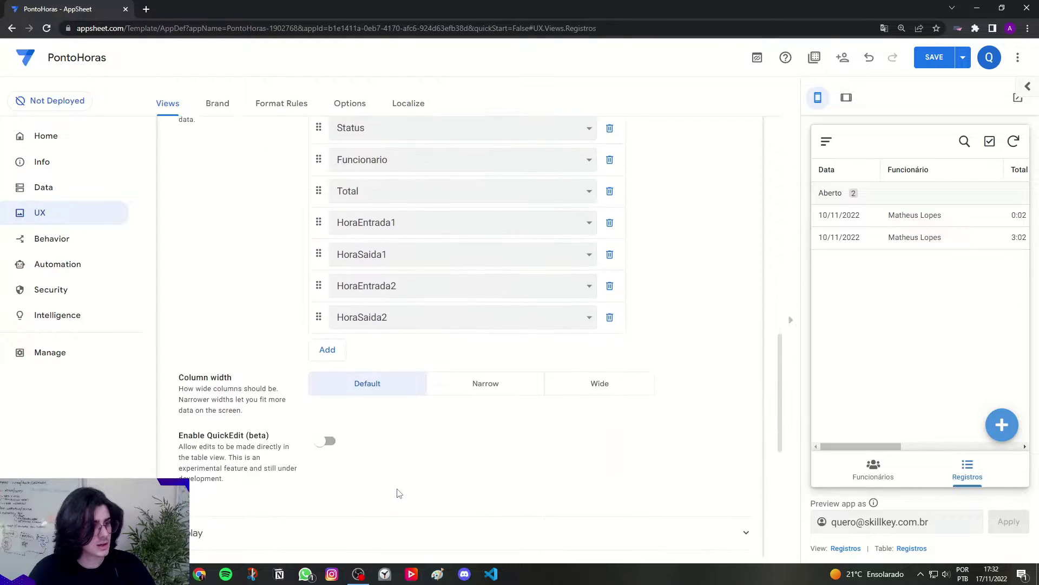
scroll(399, 493, "down", 1)
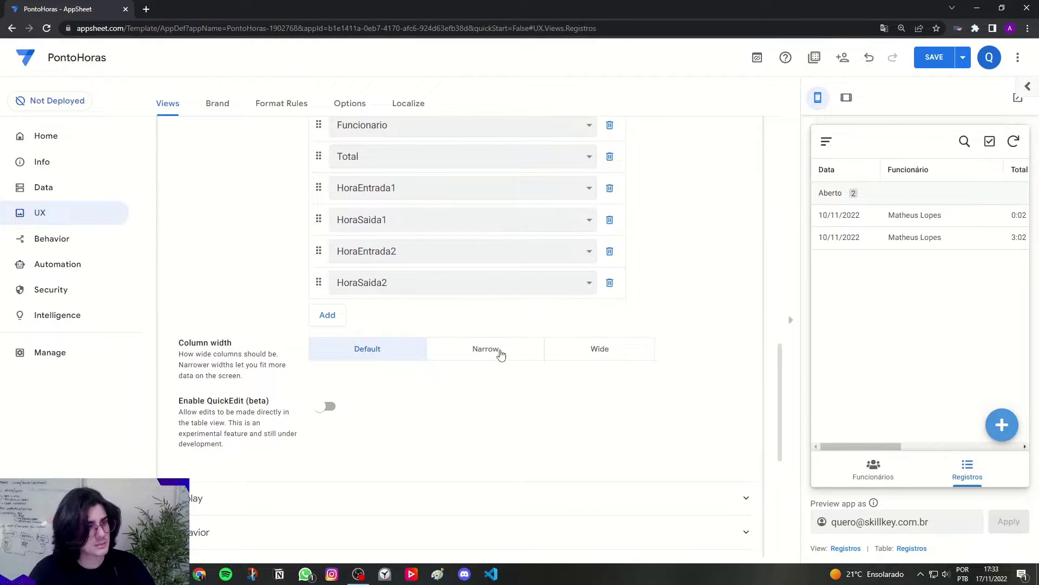
left_click(501, 355)
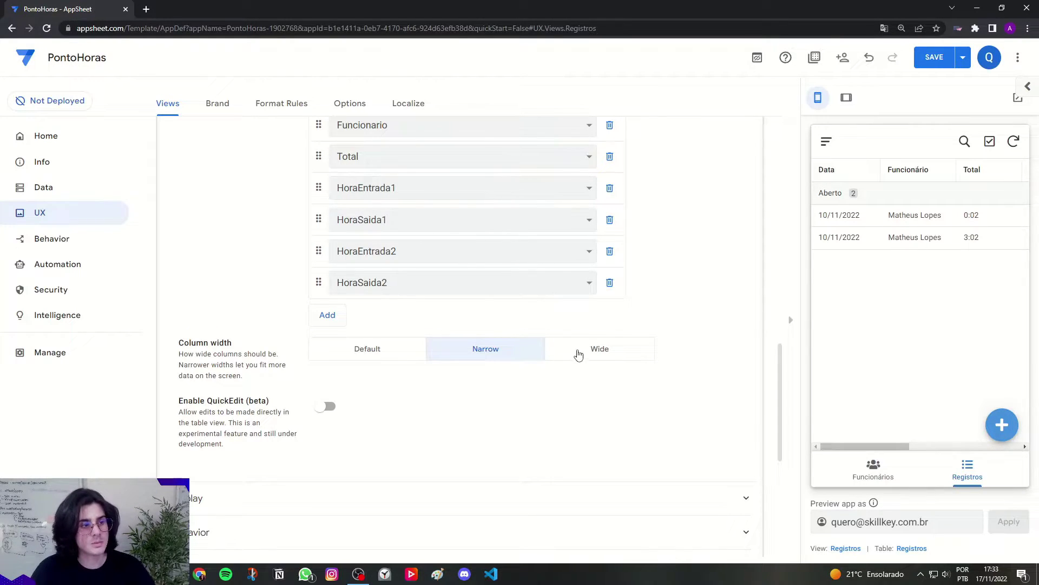
left_click(360, 353)
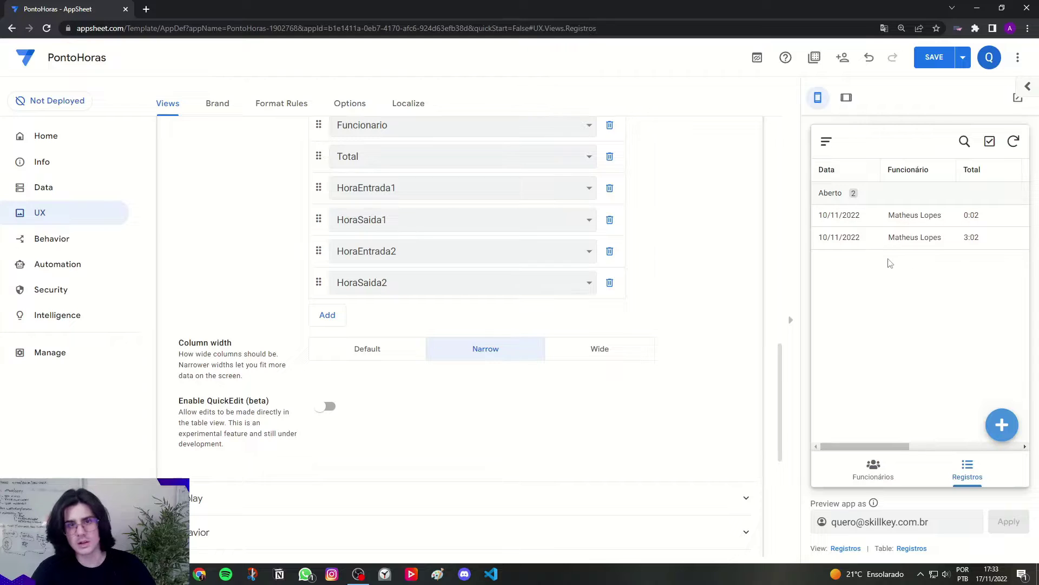
left_click(467, 355)
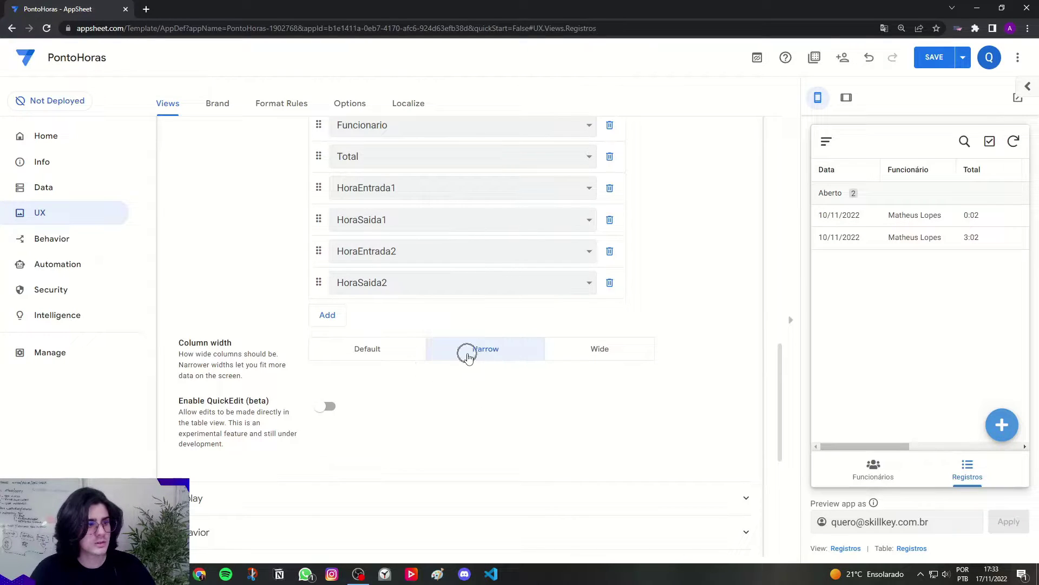
scroll(444, 374, "down", 2)
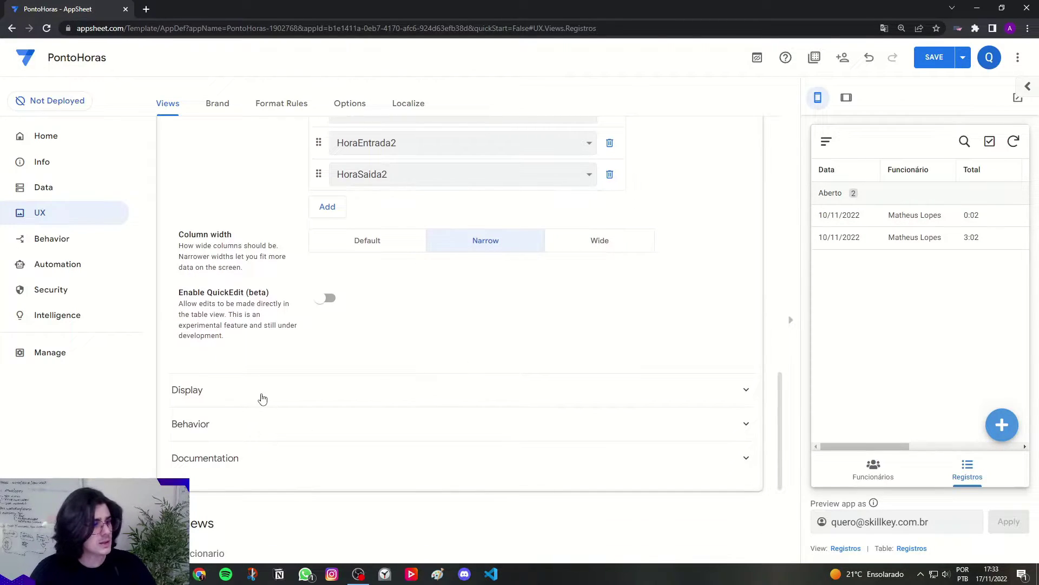
Step: Search 'clock' in the Registros icon picker and choose the solid clock icon
left_click(263, 397)
scroll(425, 284, "down", 2)
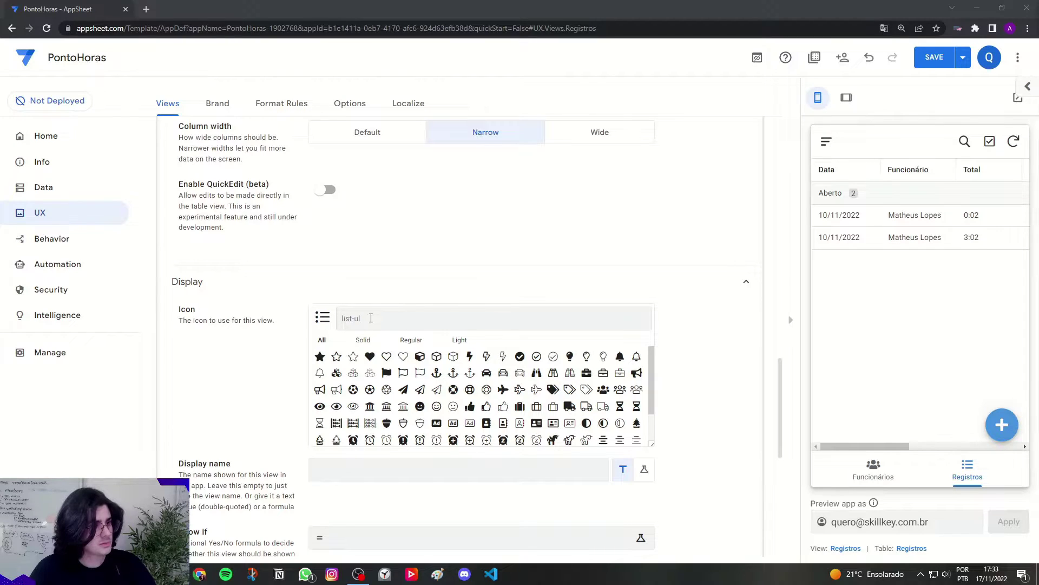
left_click(371, 318)
type("cl")
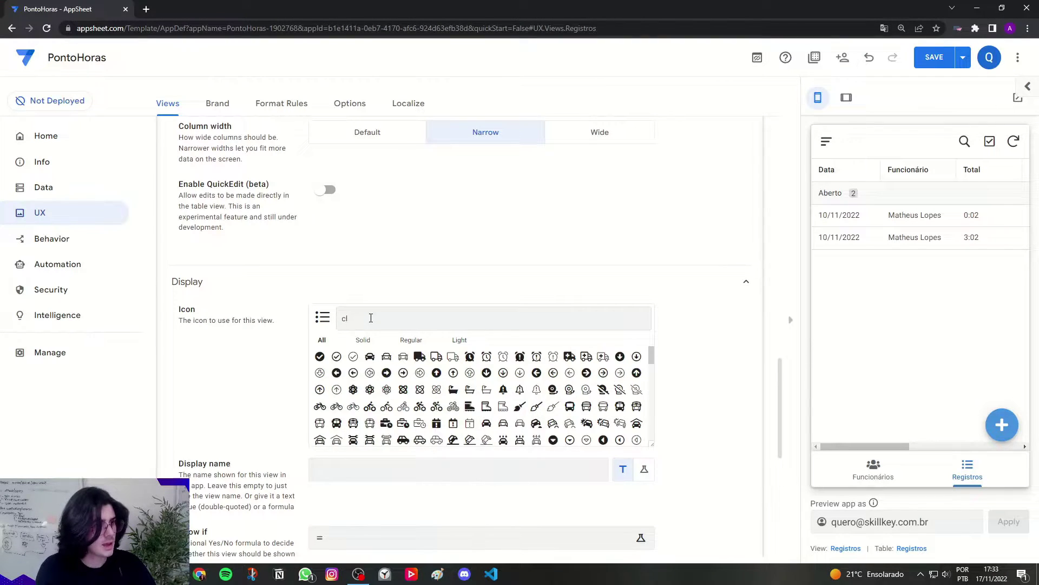
type("ock")
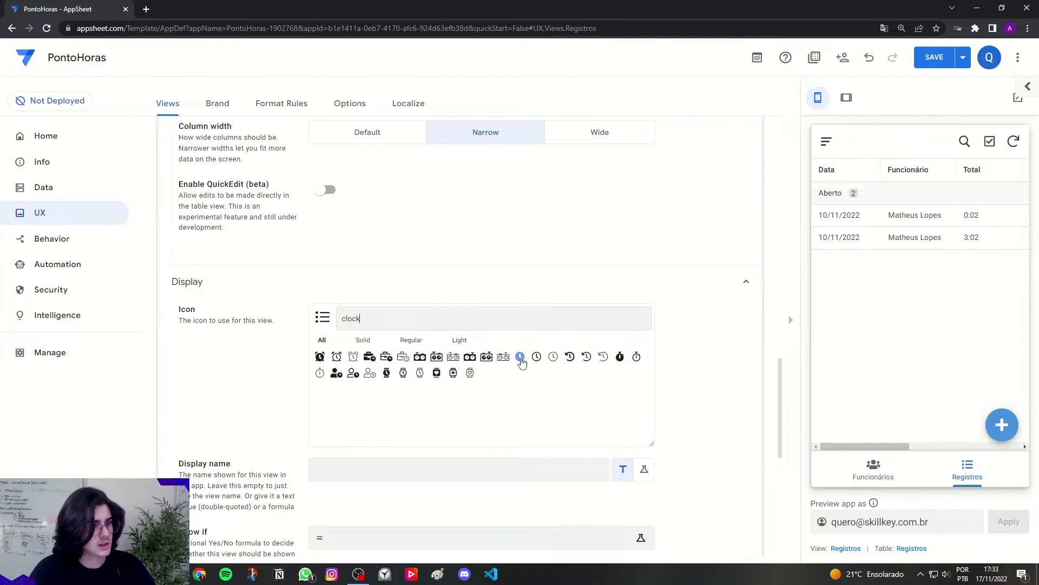
left_click(520, 357)
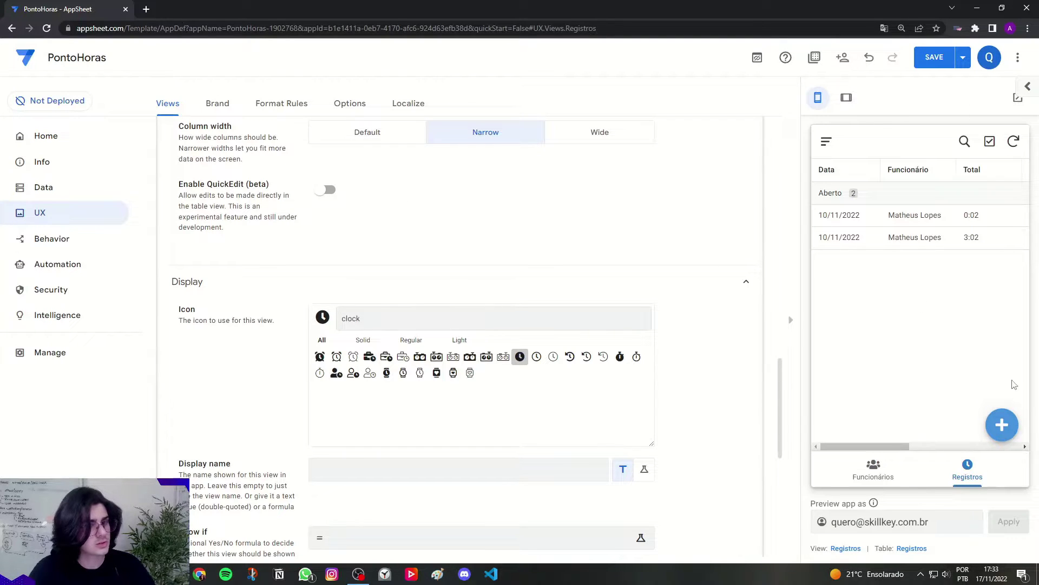
scroll(682, 360, "up", 10)
Step: Save the app and show the Registros records dated 10/11/2022 in the tablet-size preview
left_click(389, 209)
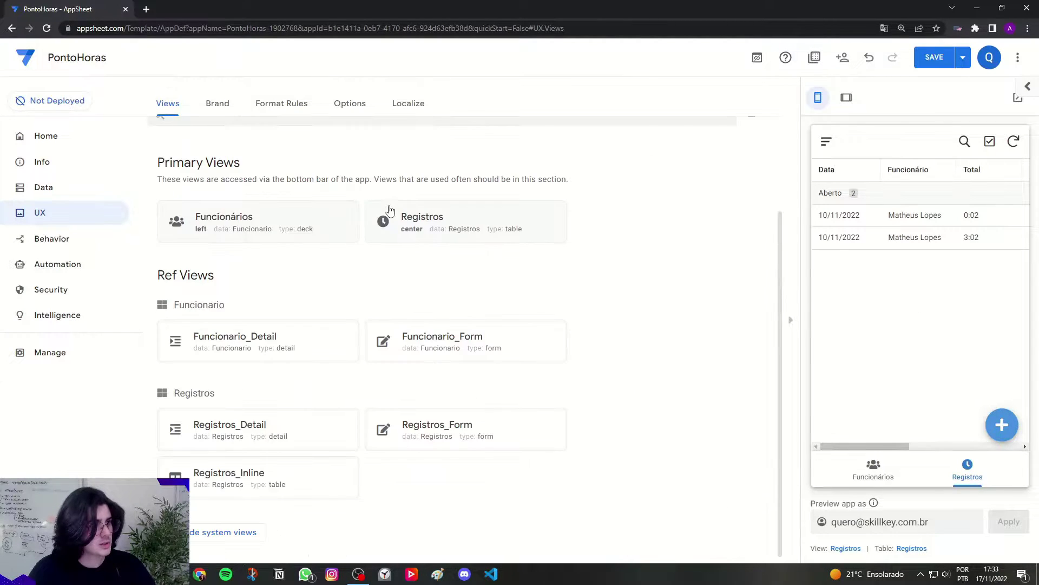
scroll(624, 319, "up", 2)
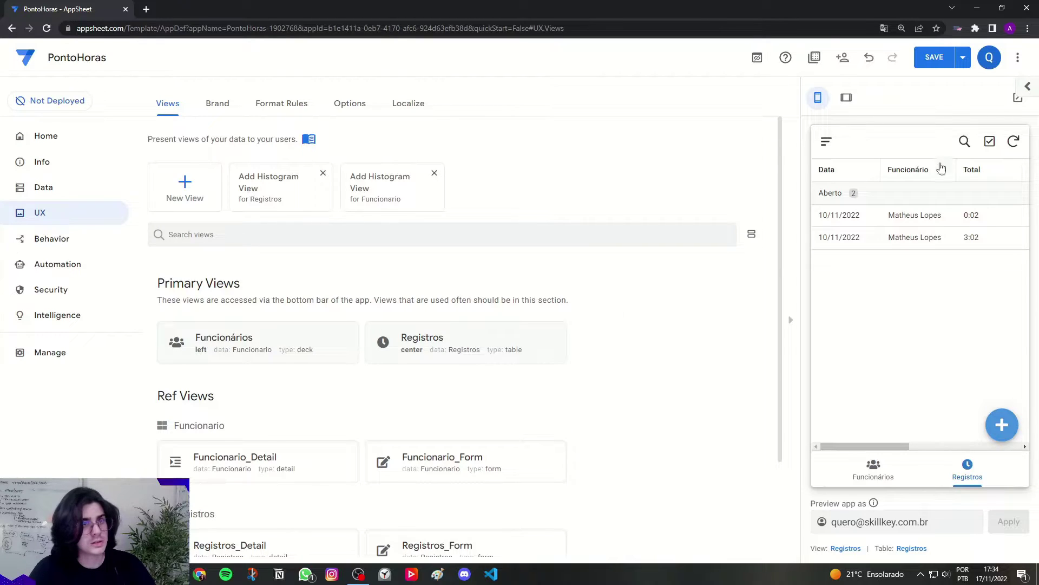
left_click(929, 59)
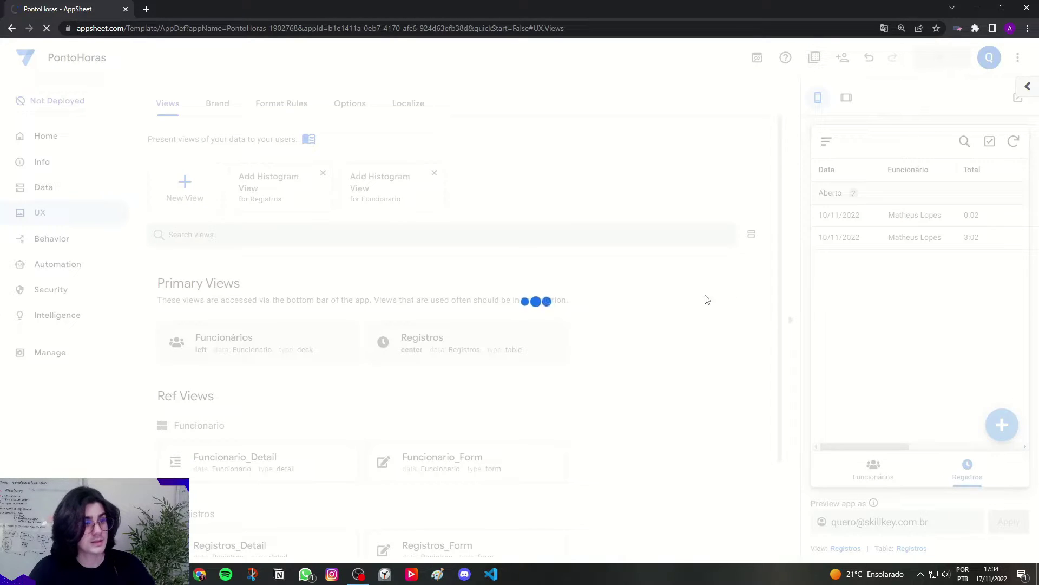
left_click(847, 99)
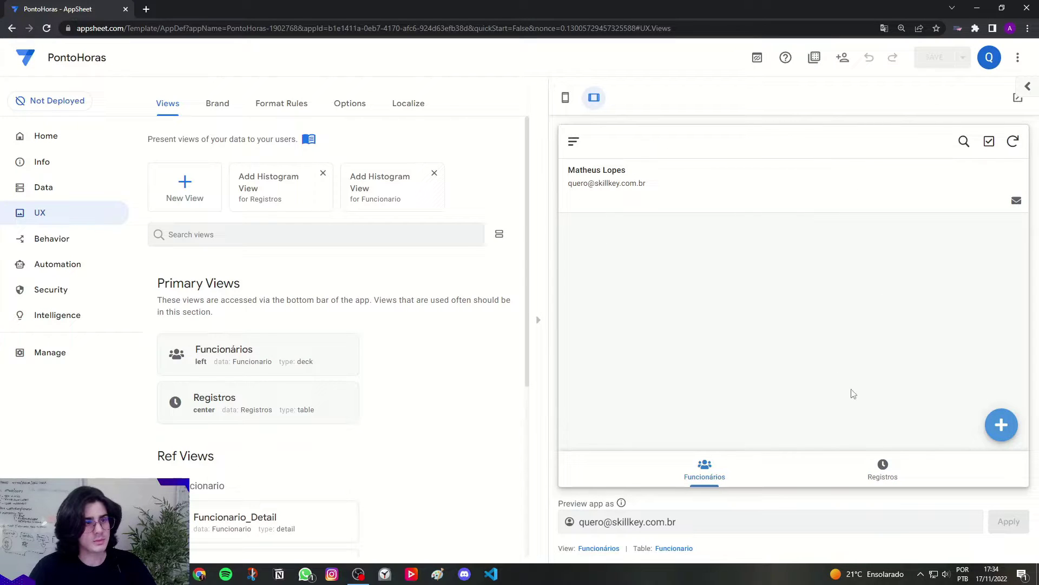
left_click(872, 471)
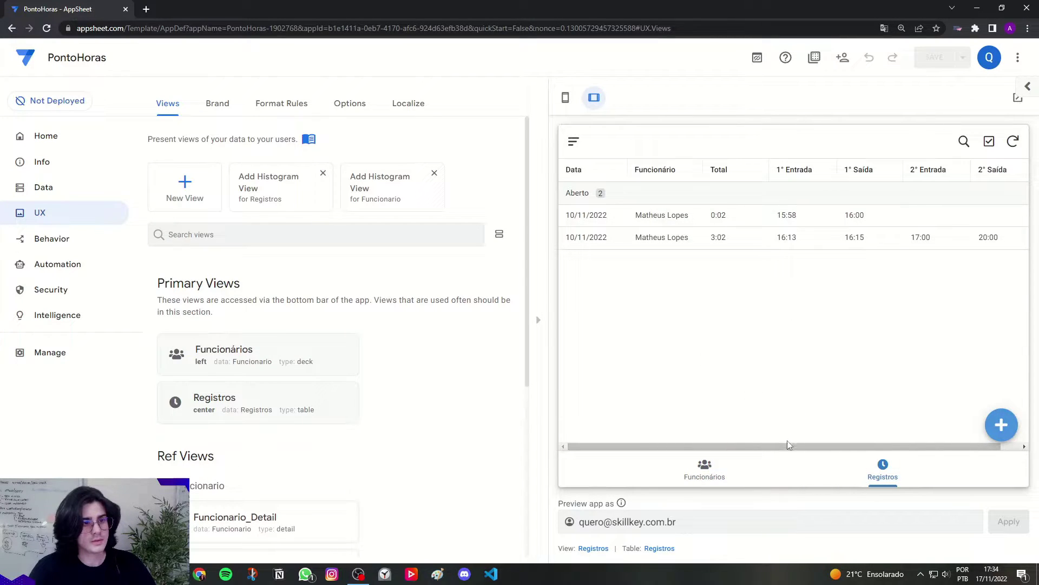
mouse_move(789, 448)
left_mouse_down()
mouse_move(813, 450)
mouse_move(778, 450)
left_mouse_up()
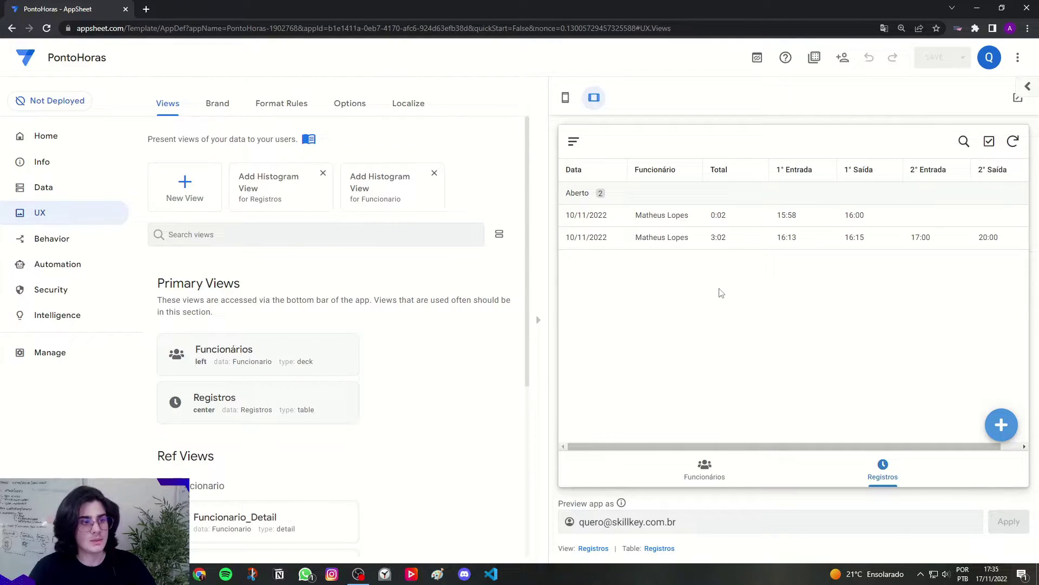
Step: Open an employee's detail from the Funcionários preview with its two records, then go to Data
left_click(712, 465)
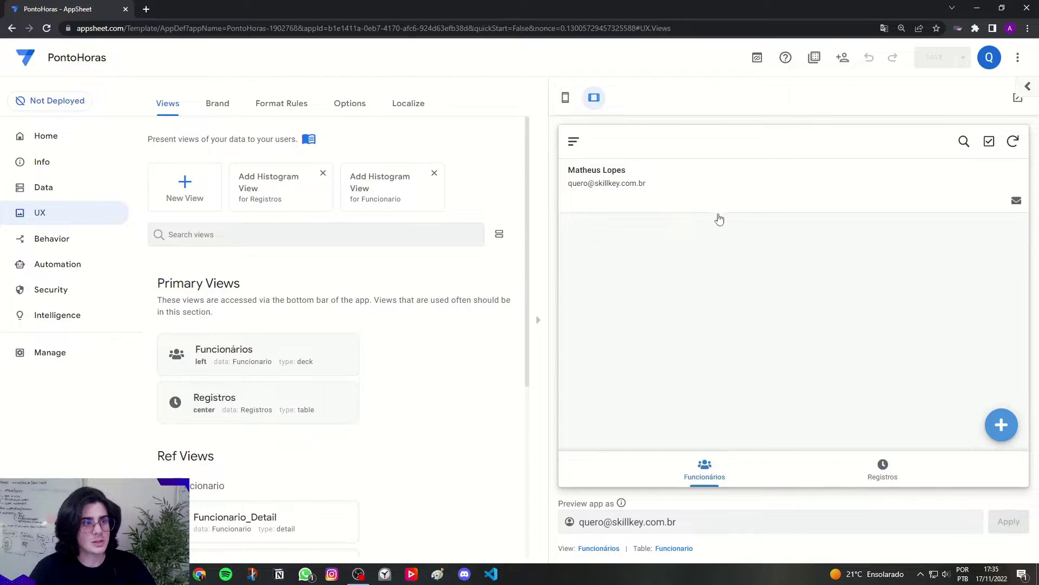
left_click(679, 196)
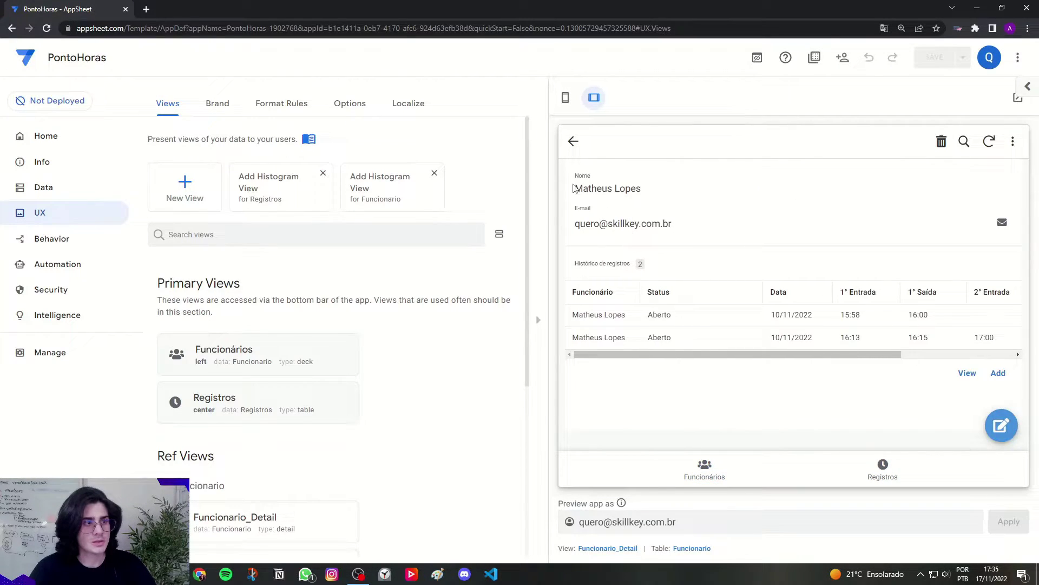
left_click_drag(576, 189, 723, 187)
left_click(728, 192)
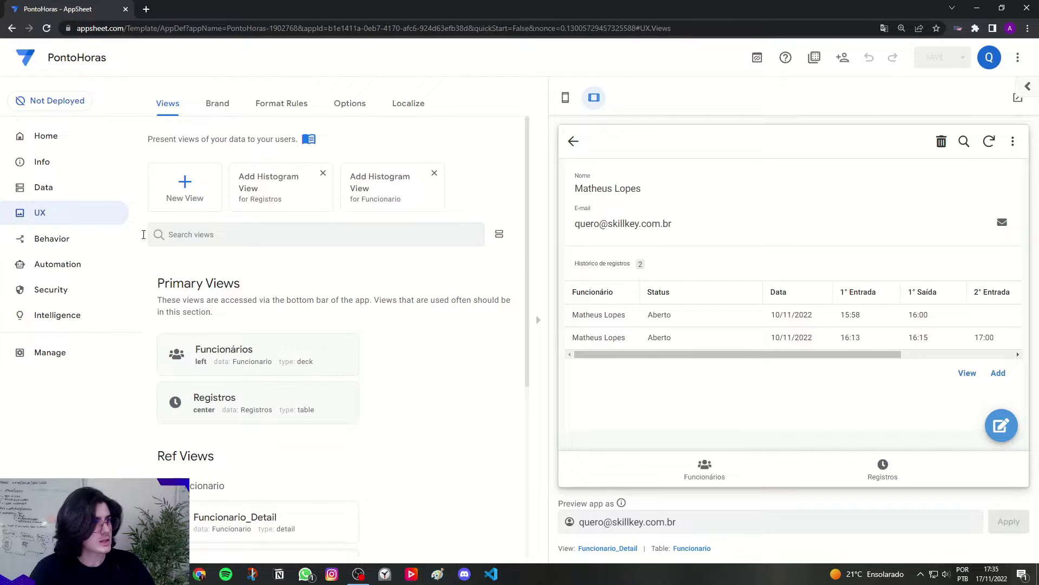
left_click(39, 194)
Step: Expand the Funcionario table's columns under Data > Columns, with the preview back at phone size
left_click(224, 104)
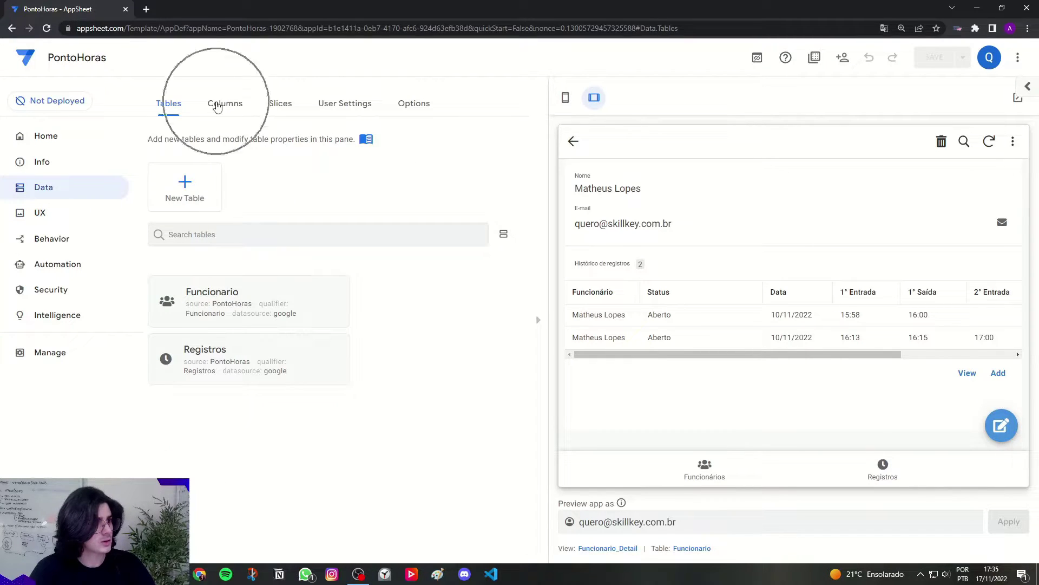
left_click(563, 100)
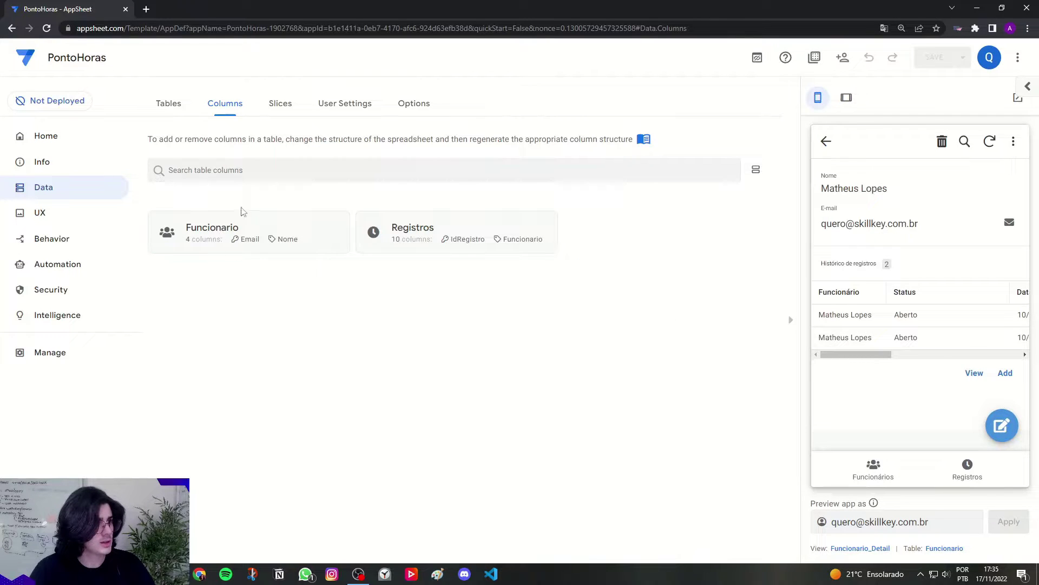
left_click(226, 228)
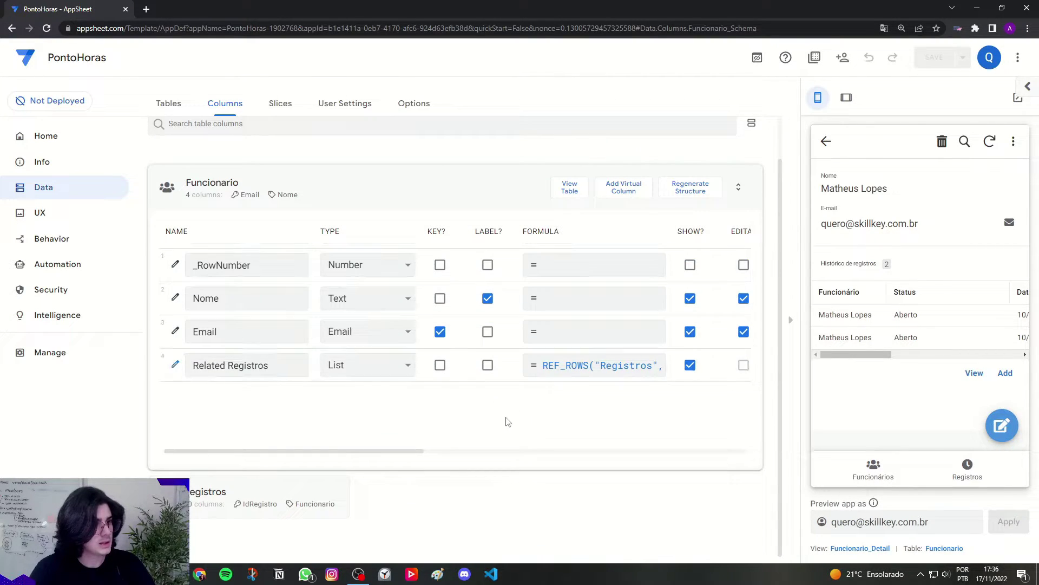
Step: Add a virtual column to Funcionario and rename it from the default to TempoTotalMes
left_click(631, 193)
left_click_drag(536, 155, 429, 157)
key("Caps_Lock")
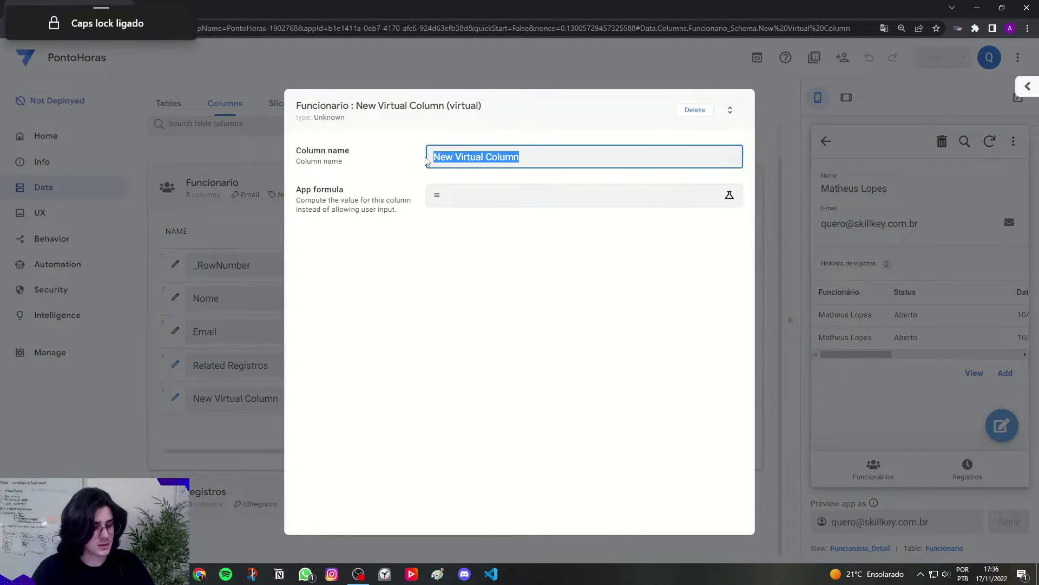
type("TempoTotal")
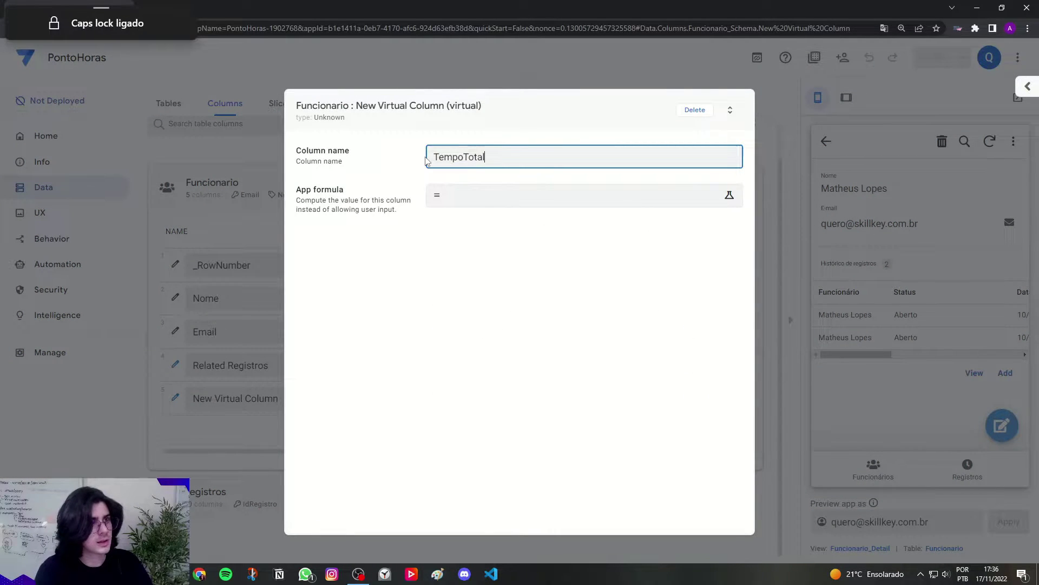
key("Caps_Lock")
type("Mes")
key("Return")
left_click_drag(432, 156, 536, 150)
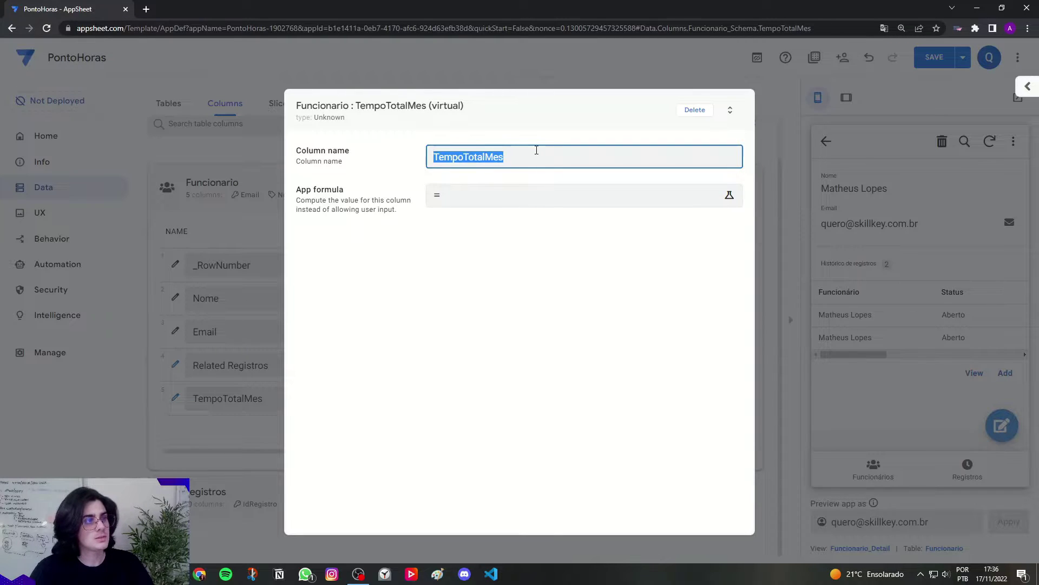
left_click(502, 175)
left_click_drag(432, 157, 529, 152)
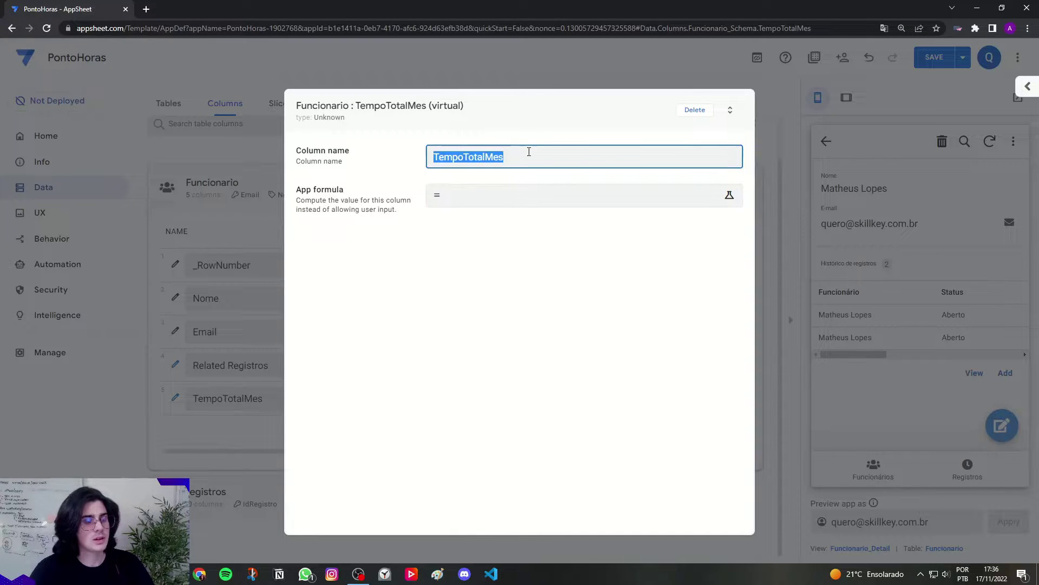
left_click(529, 152)
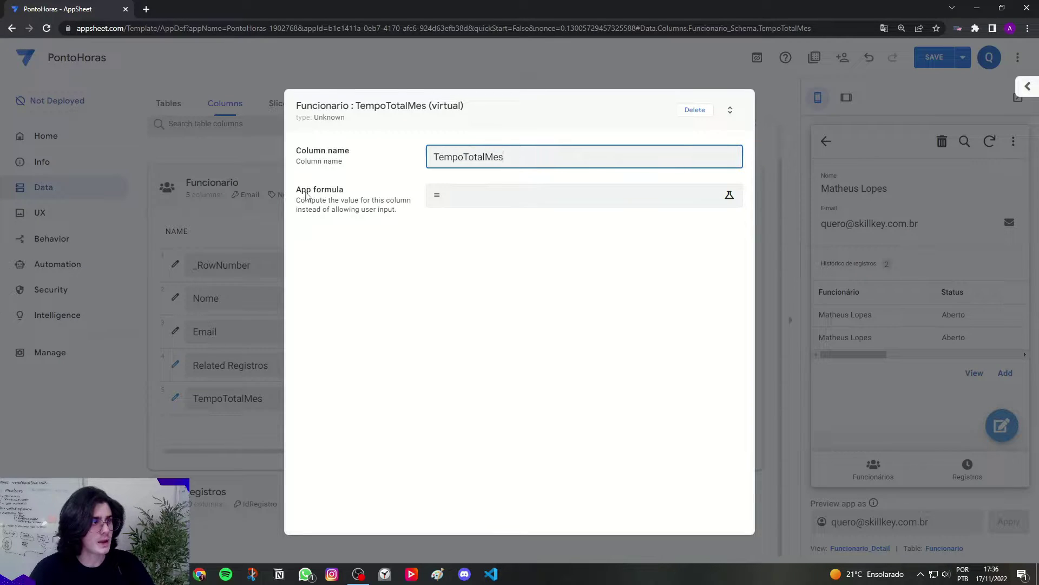
left_click_drag(298, 191, 343, 193)
Step: Open the App formula editor and enter SUM(SELECT()) spread over indented lines
left_click(473, 199)
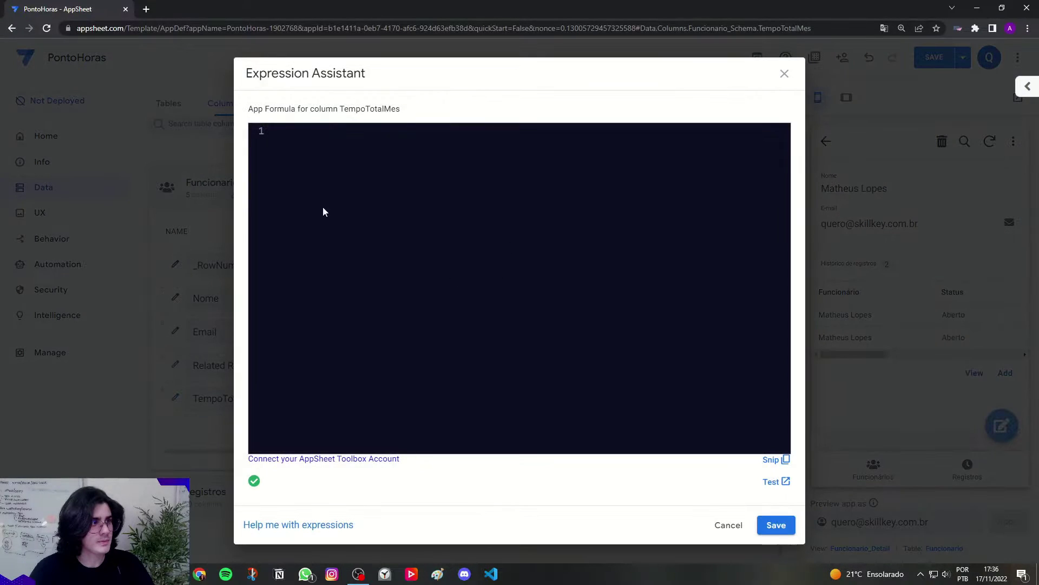
key("Caps_Lock")
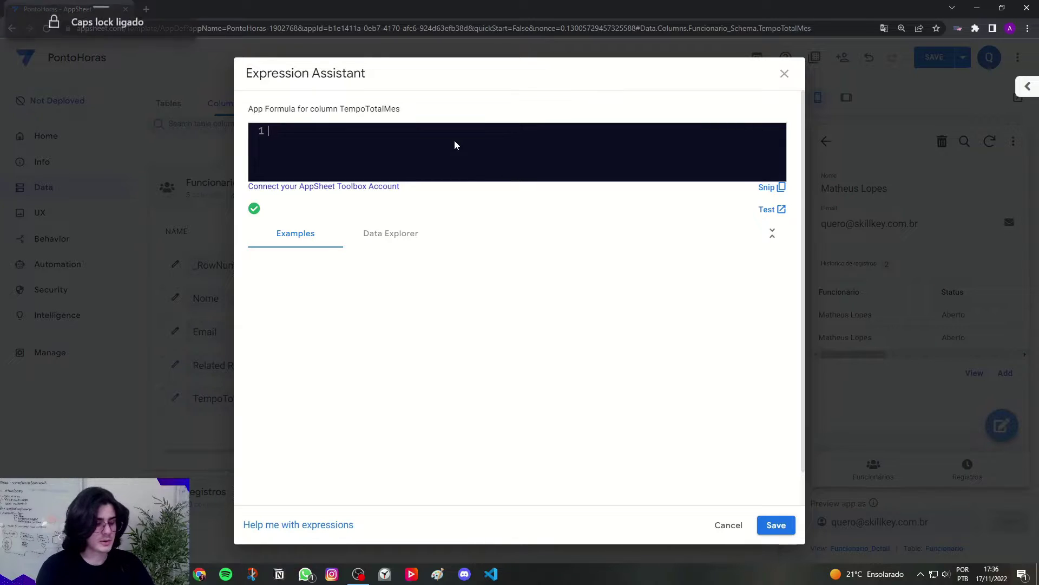
type("SUM")
key("Return")
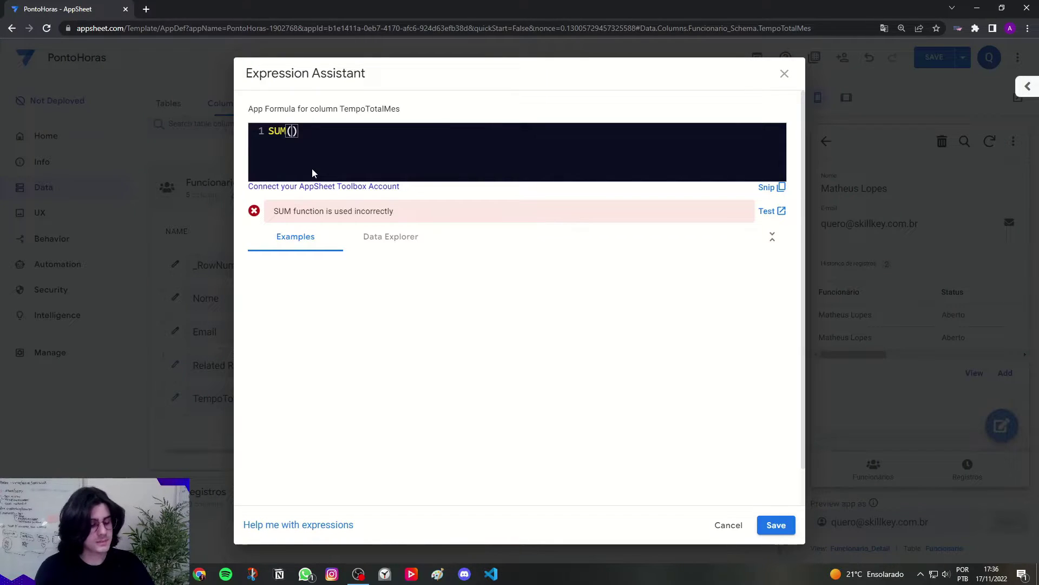
type("SELECT")
key("Return")
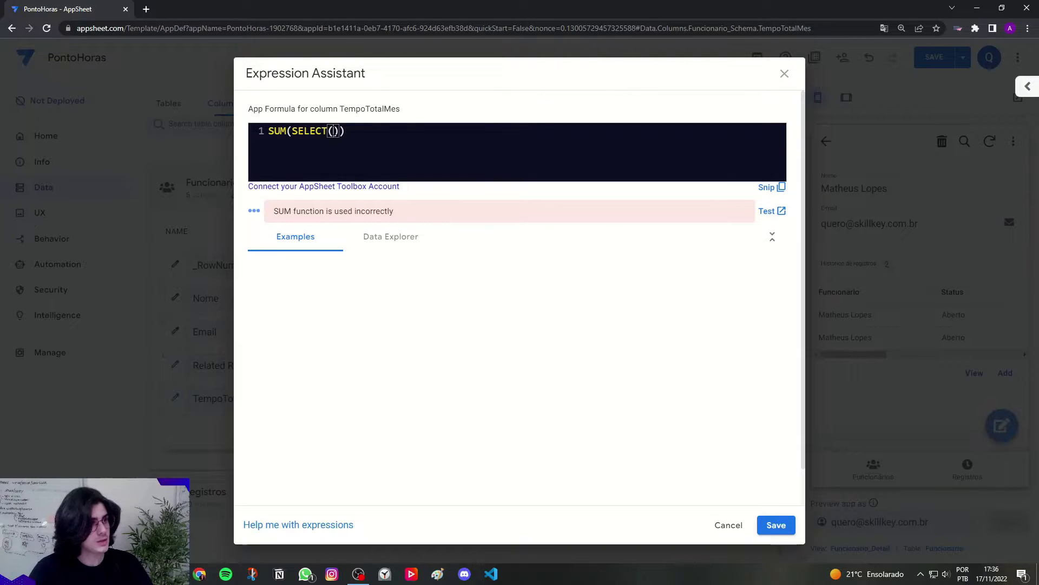
left_click(292, 131)
key("Return")
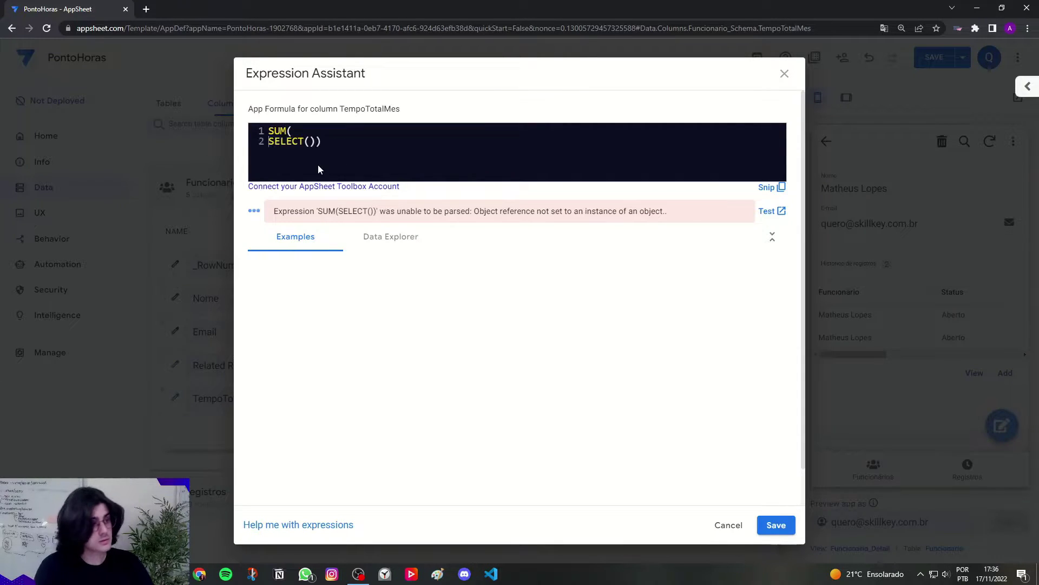
key("Tab")
left_click(320, 141)
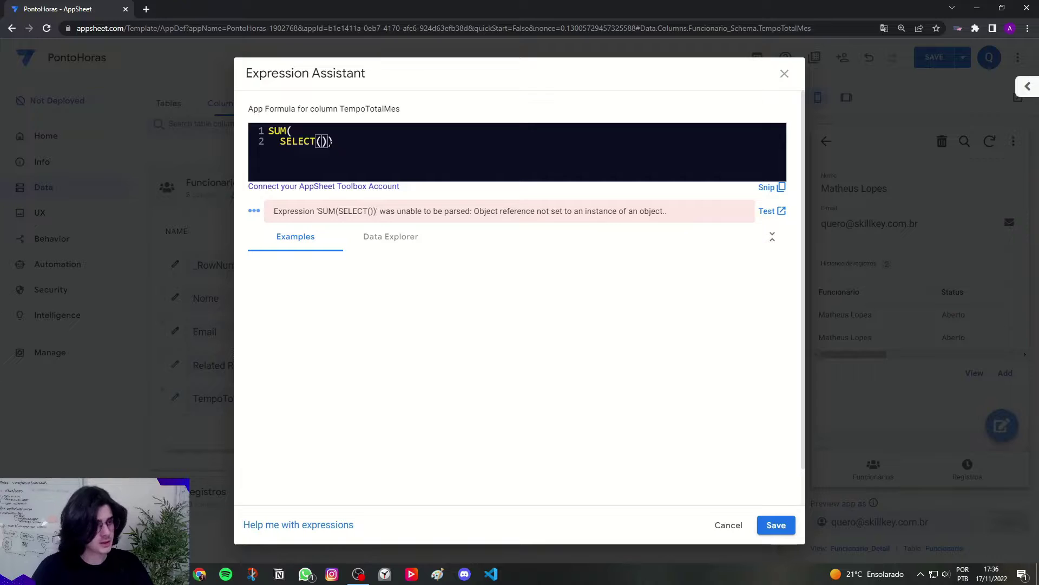
key("Right")
key("Return")
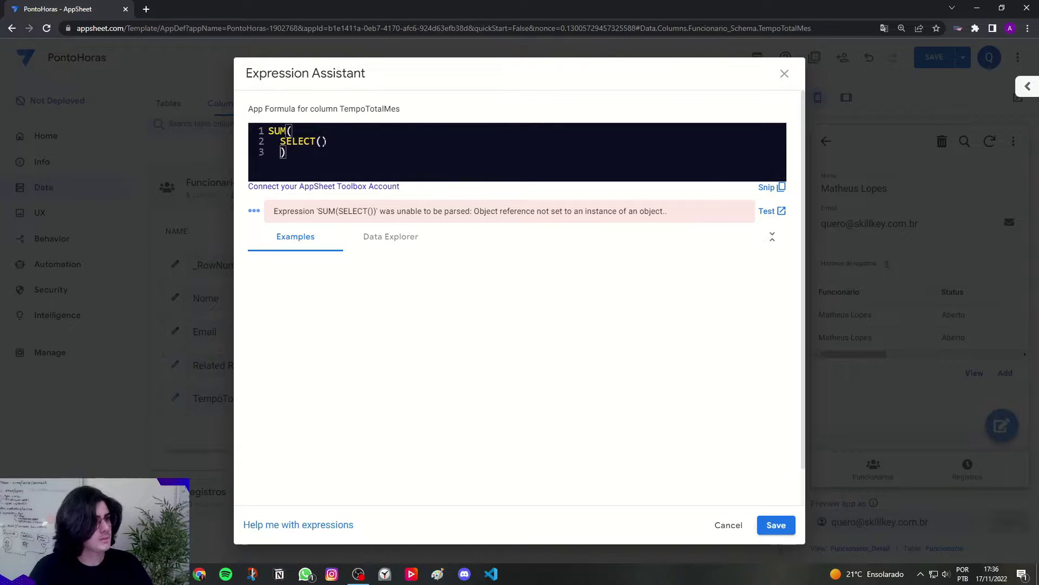
Step: Fill SELECT with Registros[Total], correcting the 'Toal' typo, and review the formula's parts
left_click(323, 141)
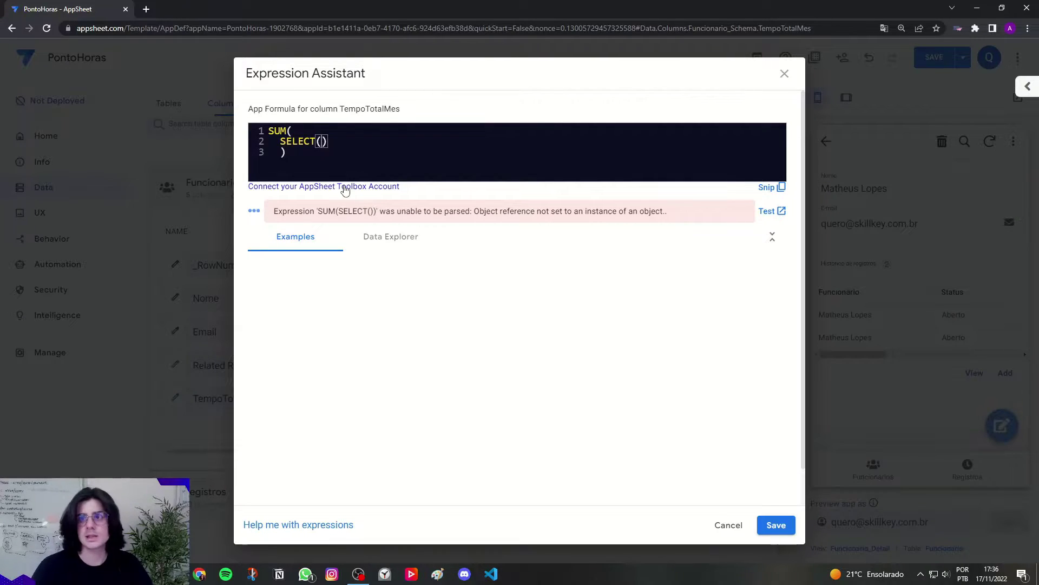
type("R")
key("Caps_Lock")
type("egistros")
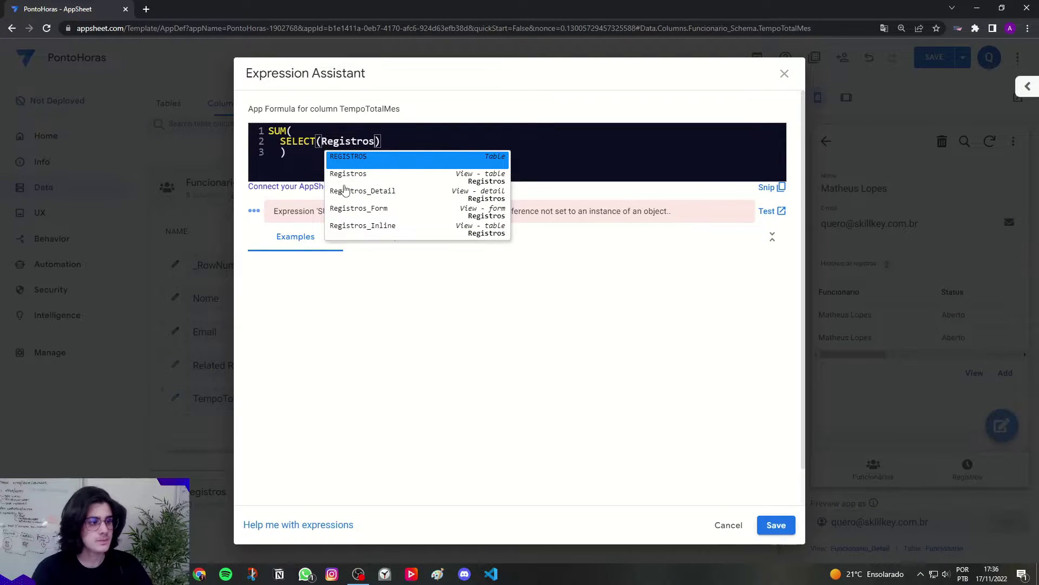
type("[")
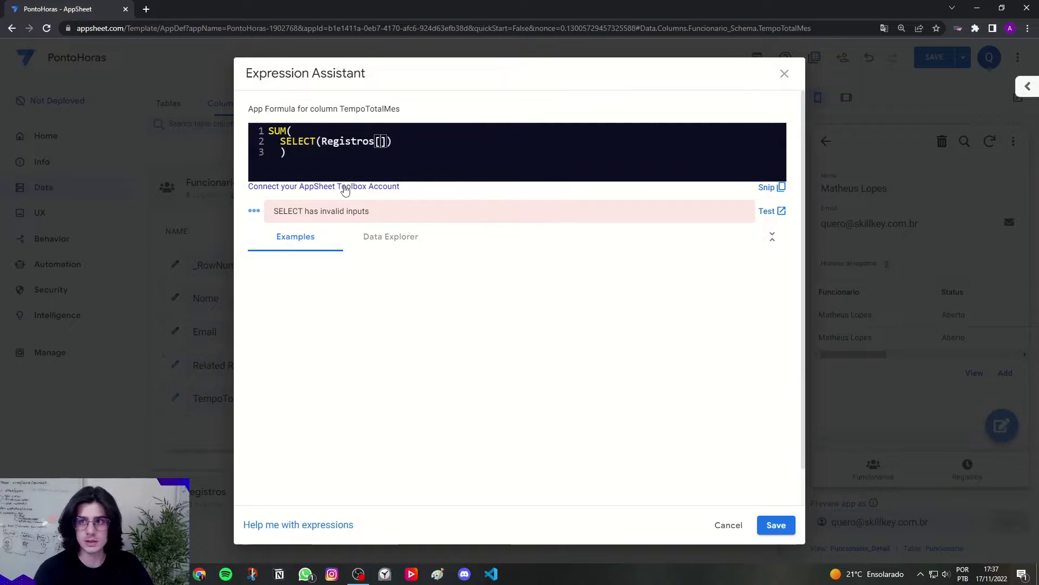
type("T")
key("Caps_Lock")
type("oal")
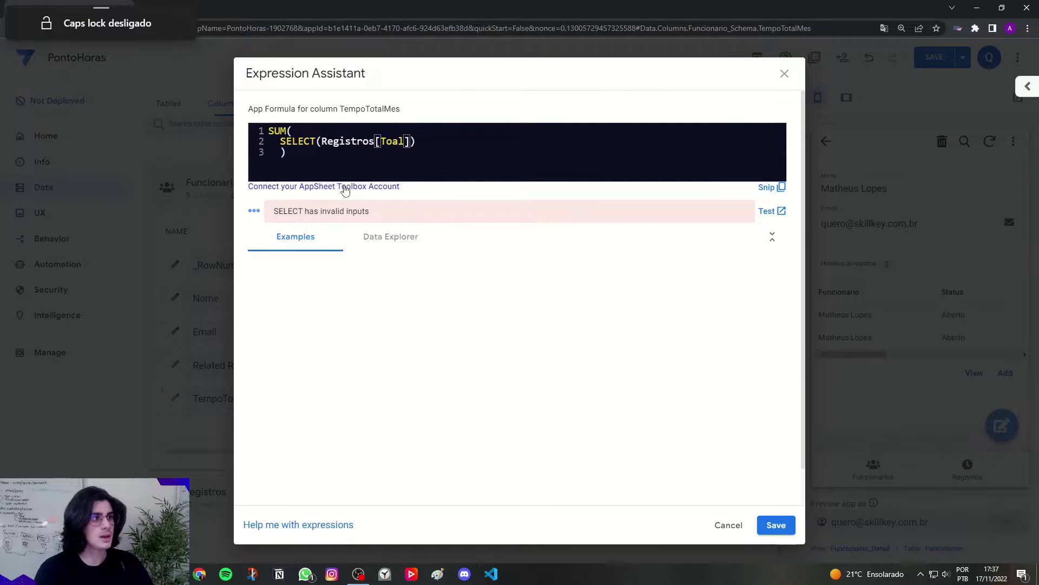
key("BackSpace")
key("BackSpace")
type("tal")
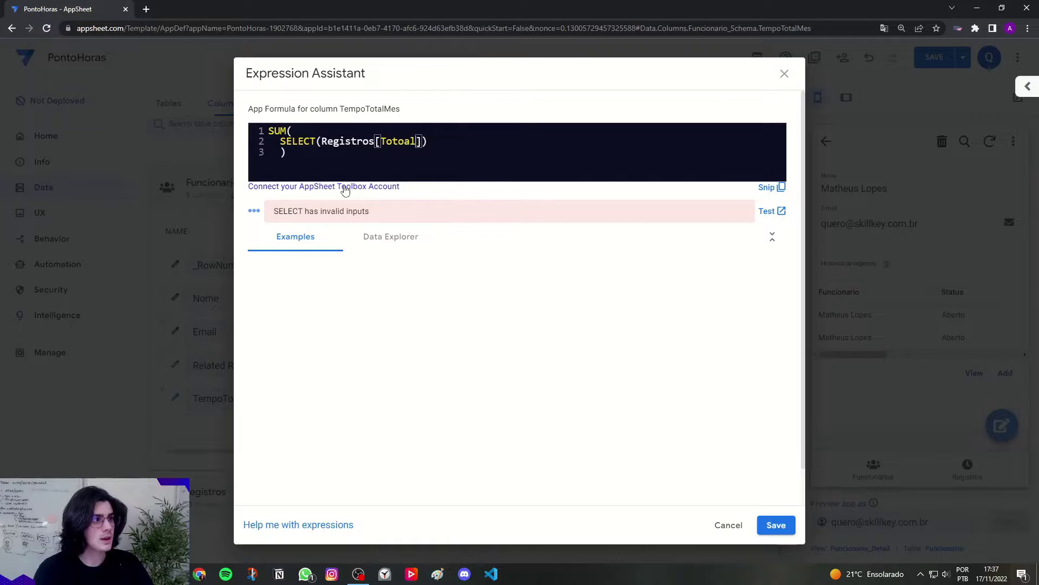
key("BackSpace")
key("BackSpace")
type("al")
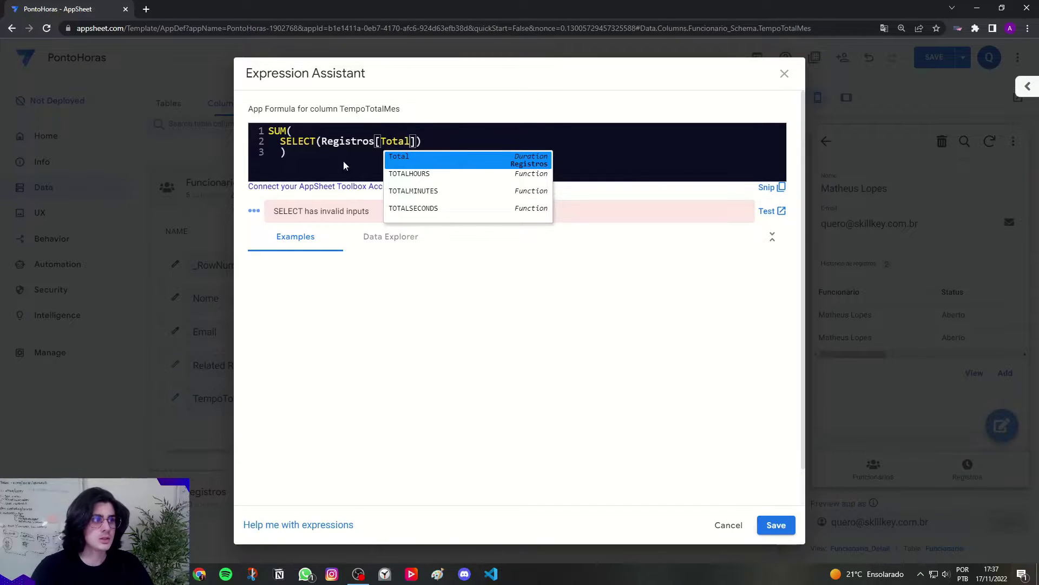
key("Right")
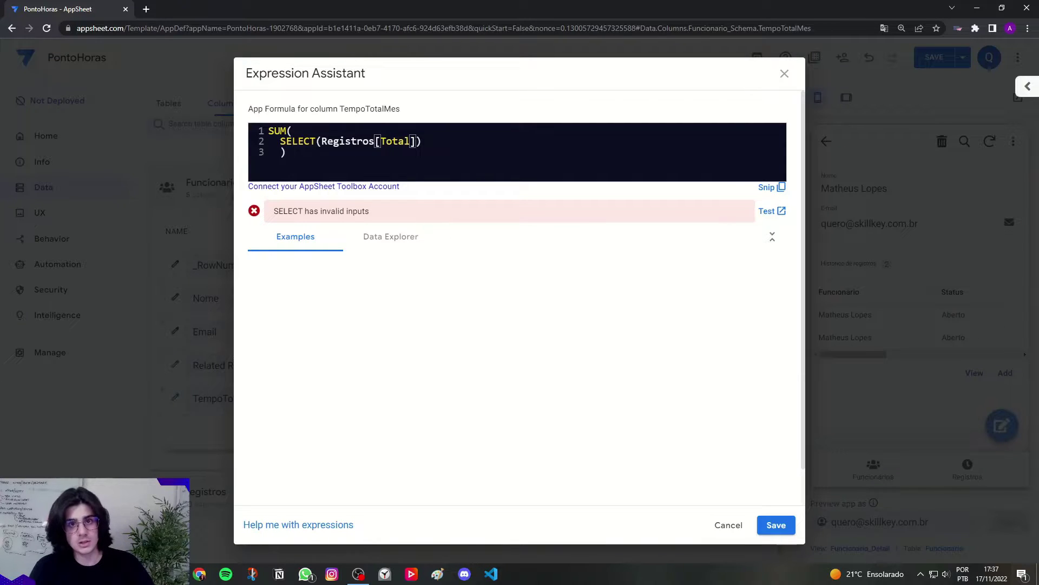
left_click_drag(287, 132, 270, 131)
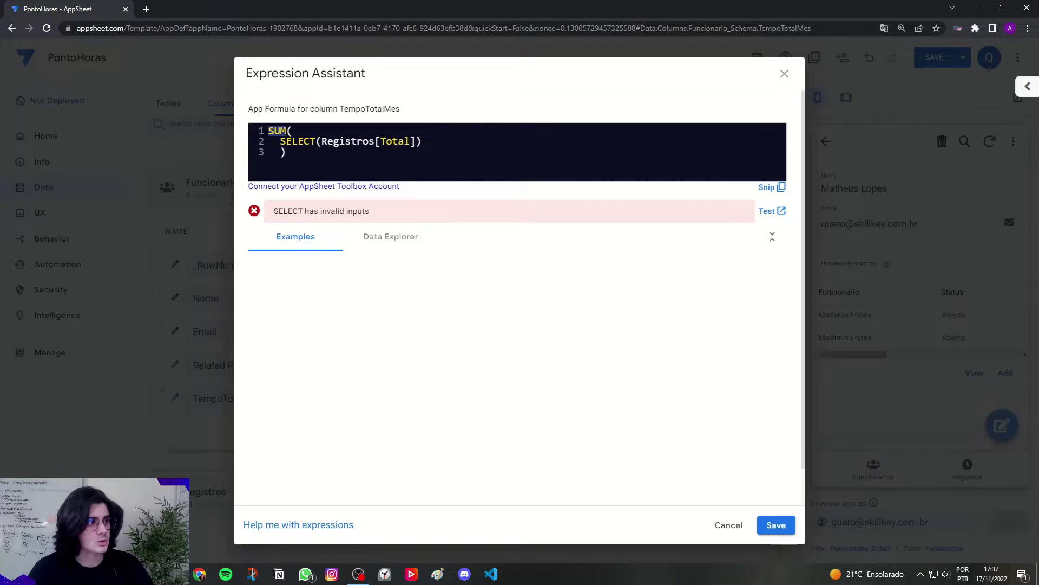
left_click_drag(380, 141, 411, 141)
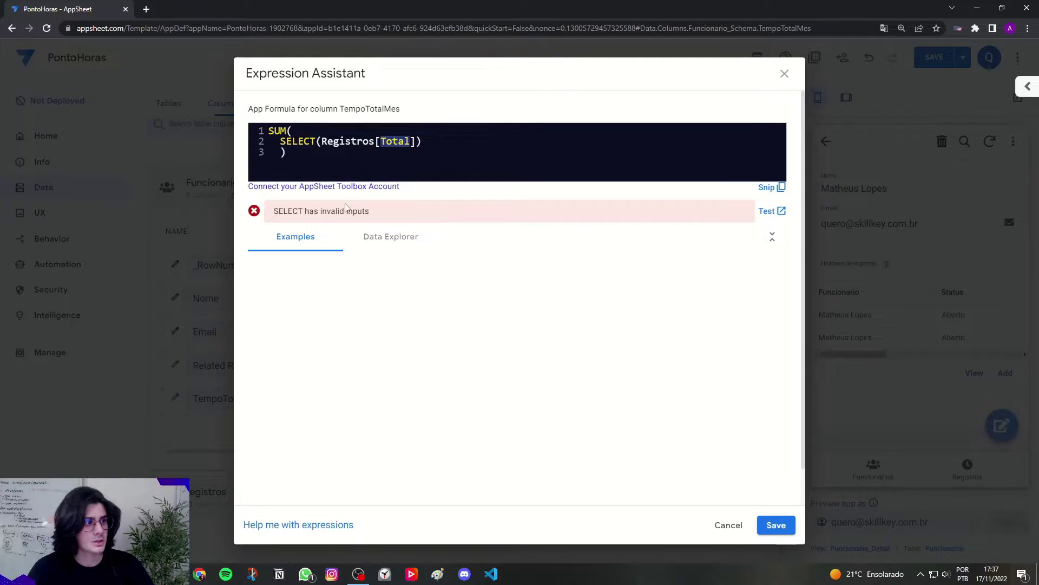
left_click(414, 143)
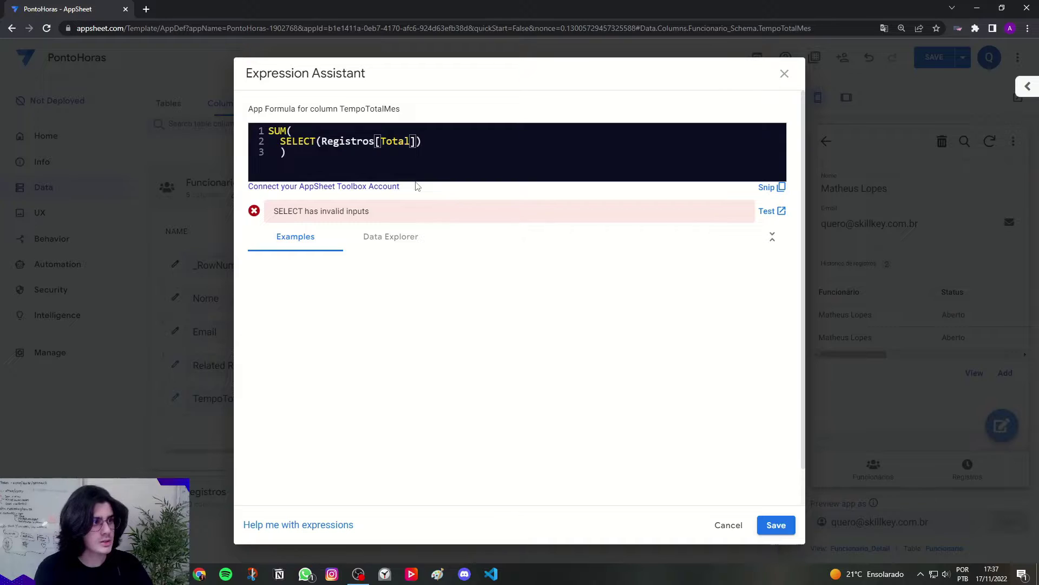
Step: Append ',TRUE' after Registros[Total], then replace TRUE with a blank line for the condition
type(",")
key("Caps_Lock")
type("TRUE")
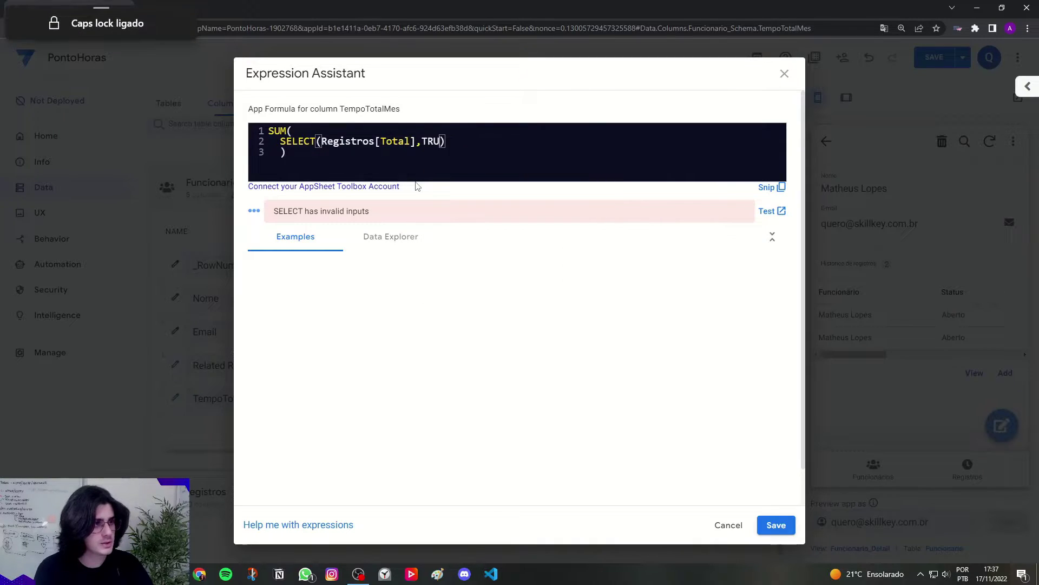
key("Caps_Lock")
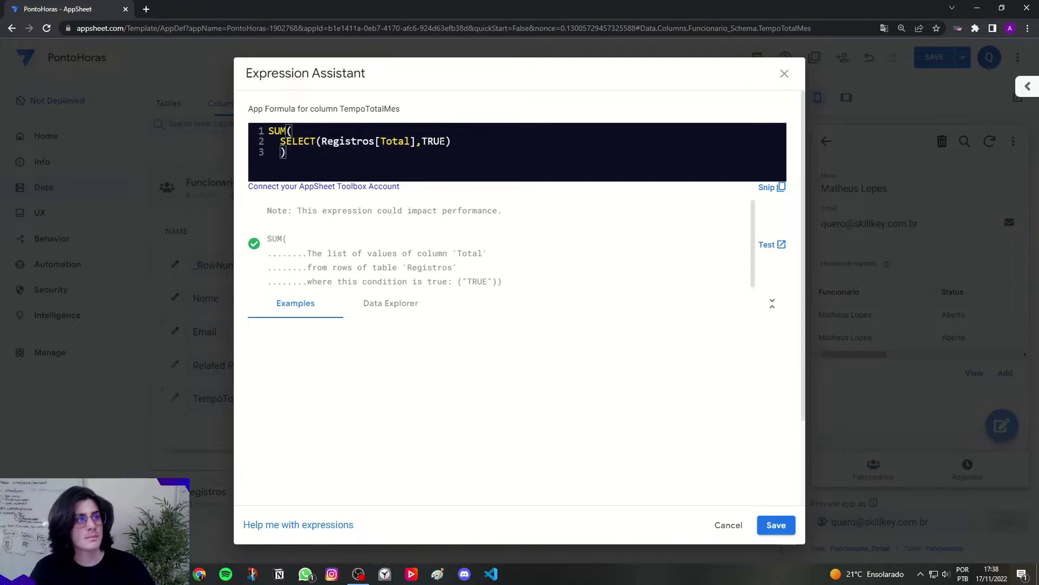
double_click(442, 141)
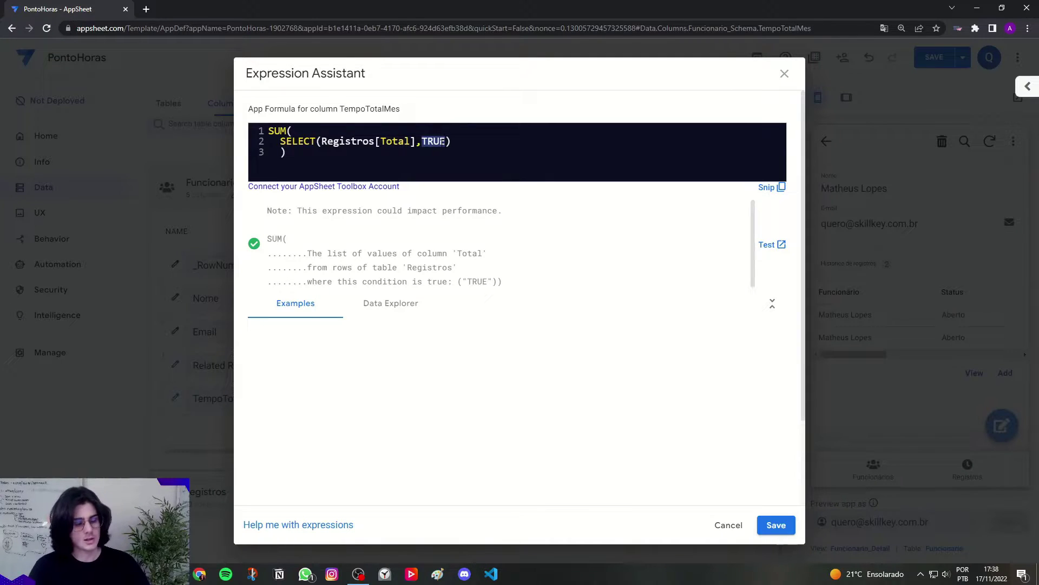
key("BackSpace")
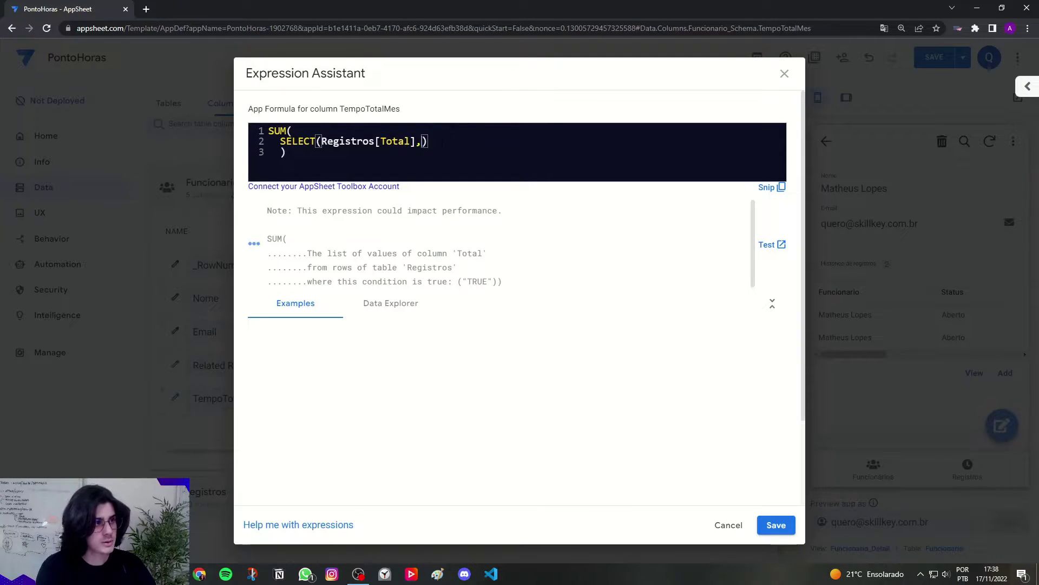
key("Return")
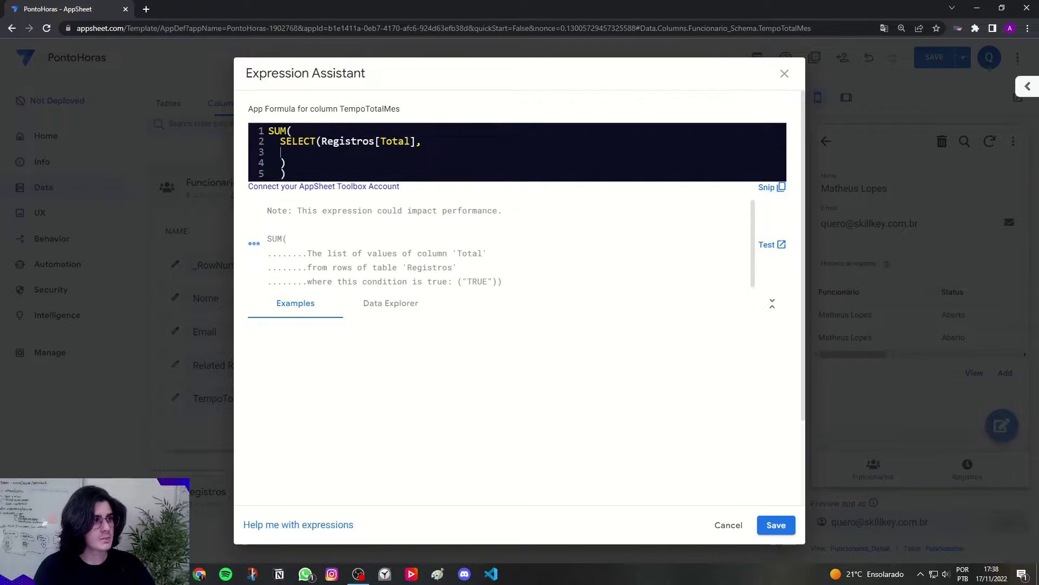
Step: Insert an AND() on the blank third line and start its condition with [Funcionario]
left_click(285, 163)
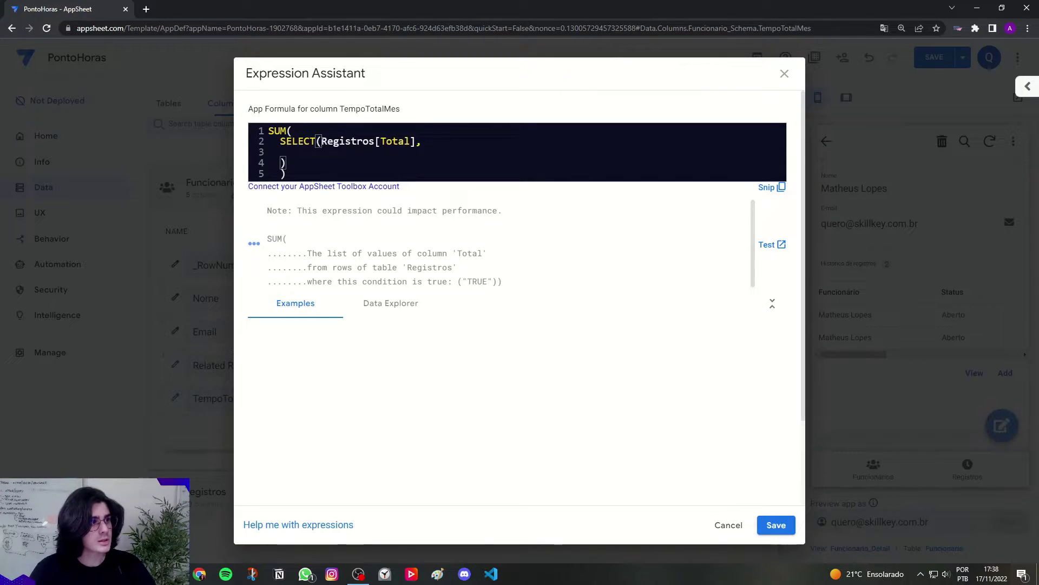
left_click(307, 152)
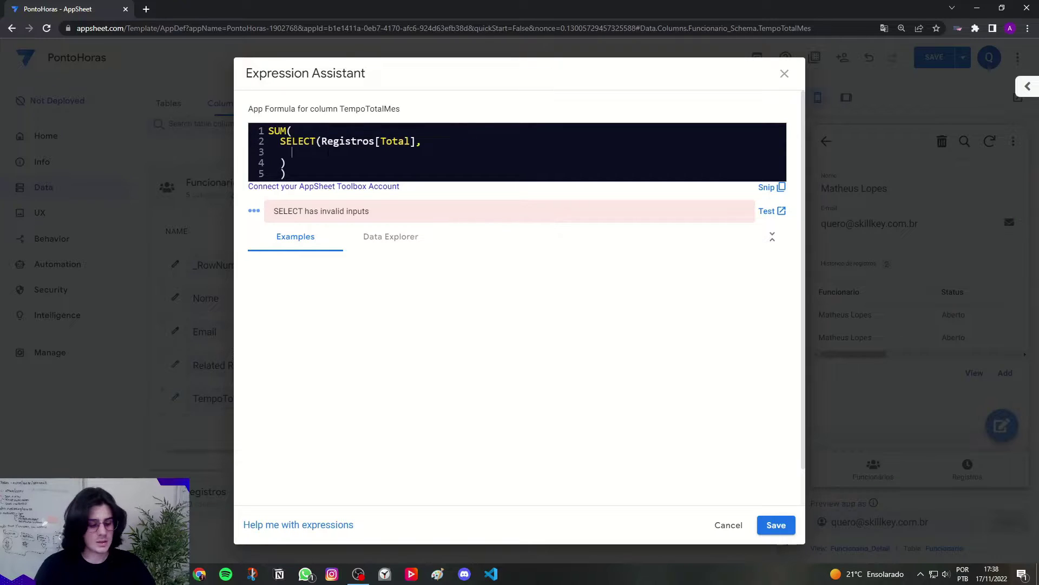
type("and")
key("Return")
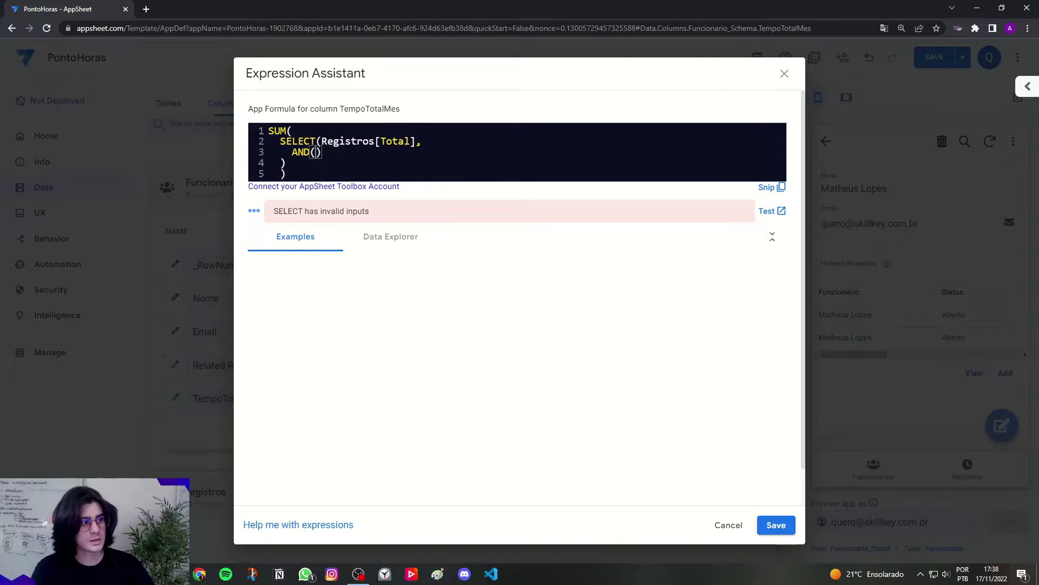
key("Return")
key("Return")
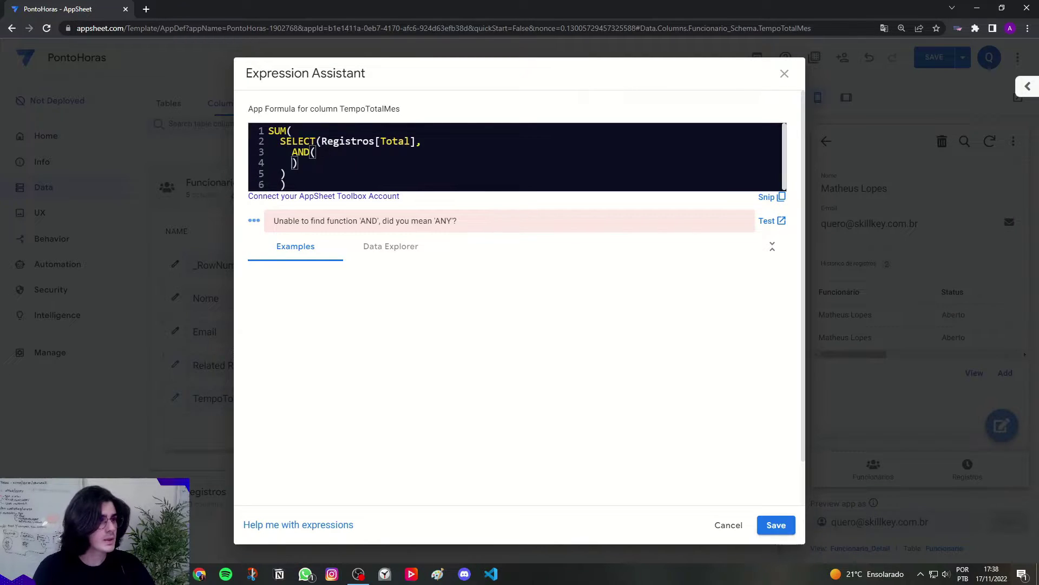
key("Home")
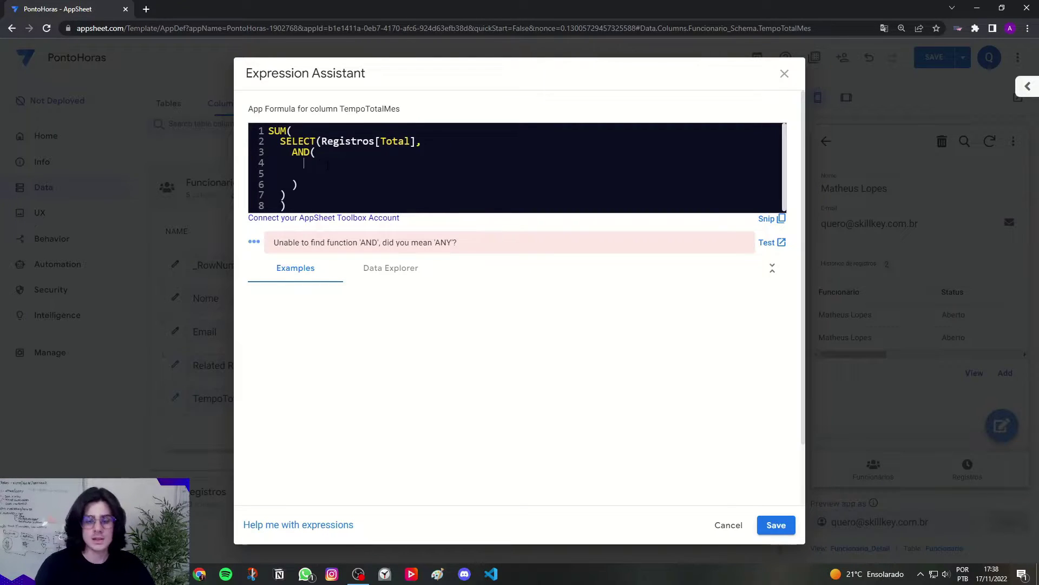
type("[f")
key("Caps_Lock")
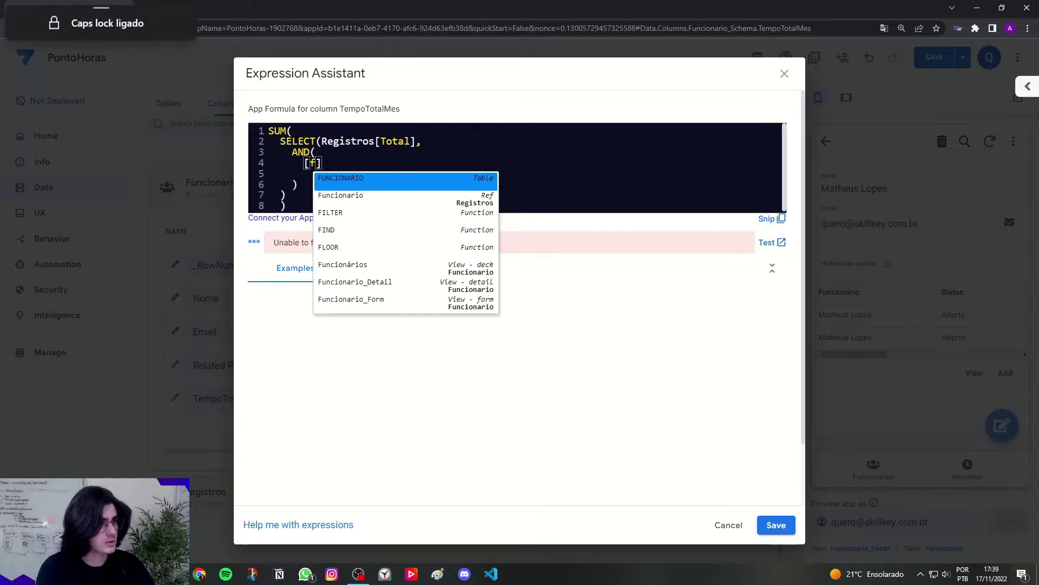
key("Return")
key("BackSpace")
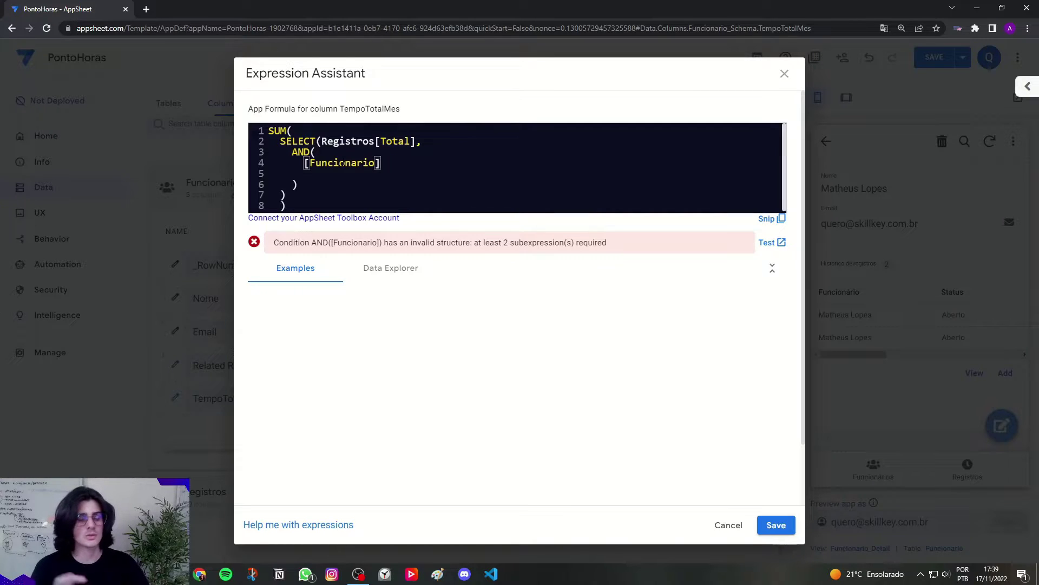
Step: Complete the condition as [Funcionario]=[_THISROW].[Email]
type("=[_")
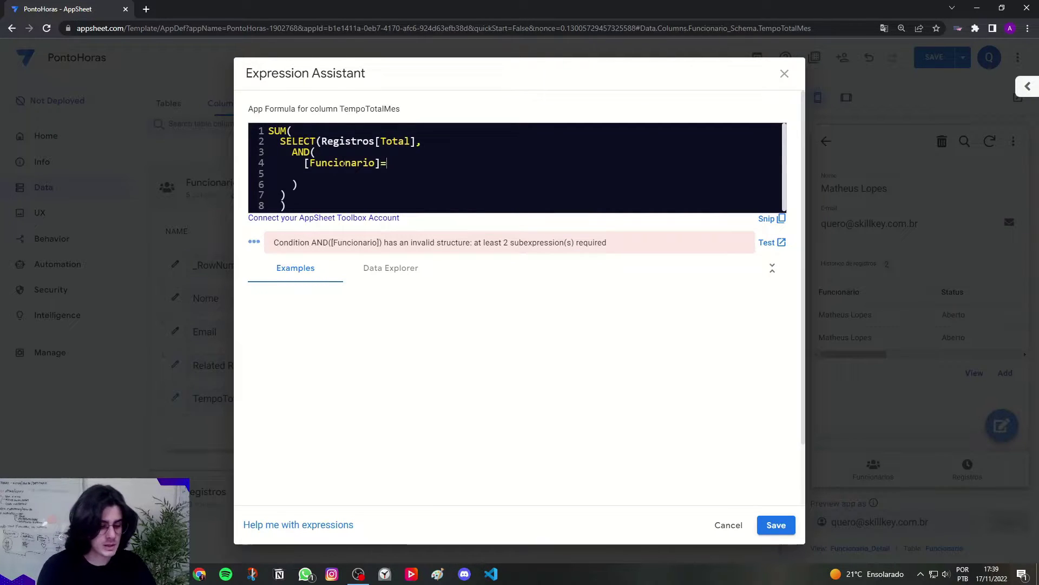
key("Caps_Lock")
type("t")
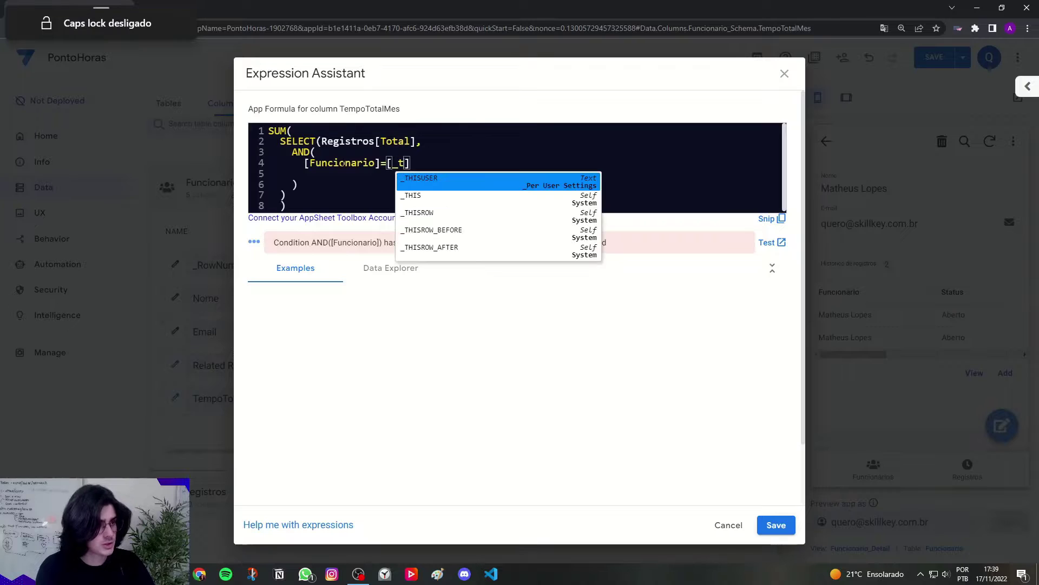
key("Caps_Lock")
key("BackSpace")
type("T")
key("BackSpace")
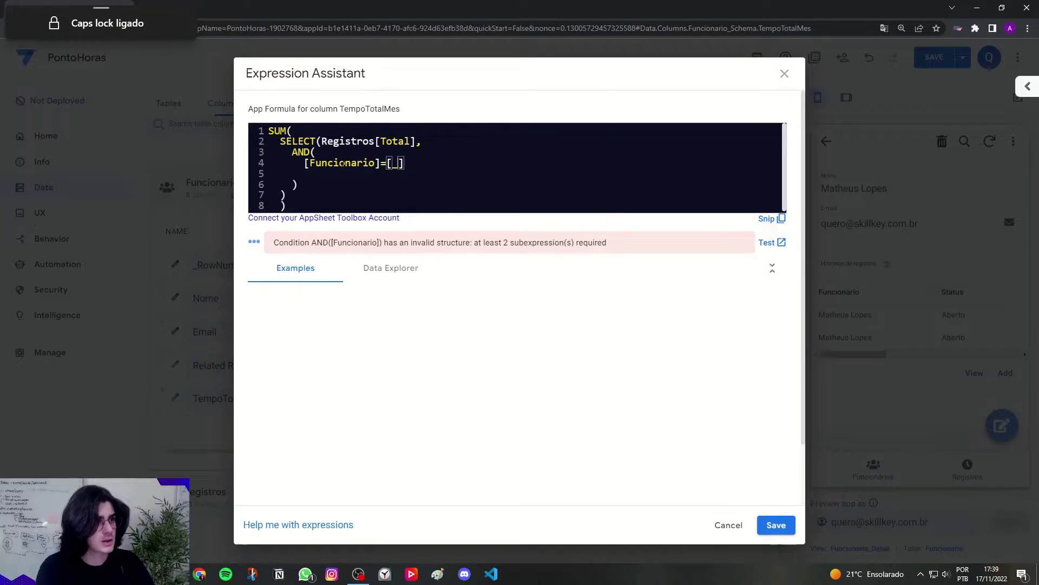
type("THISROW")
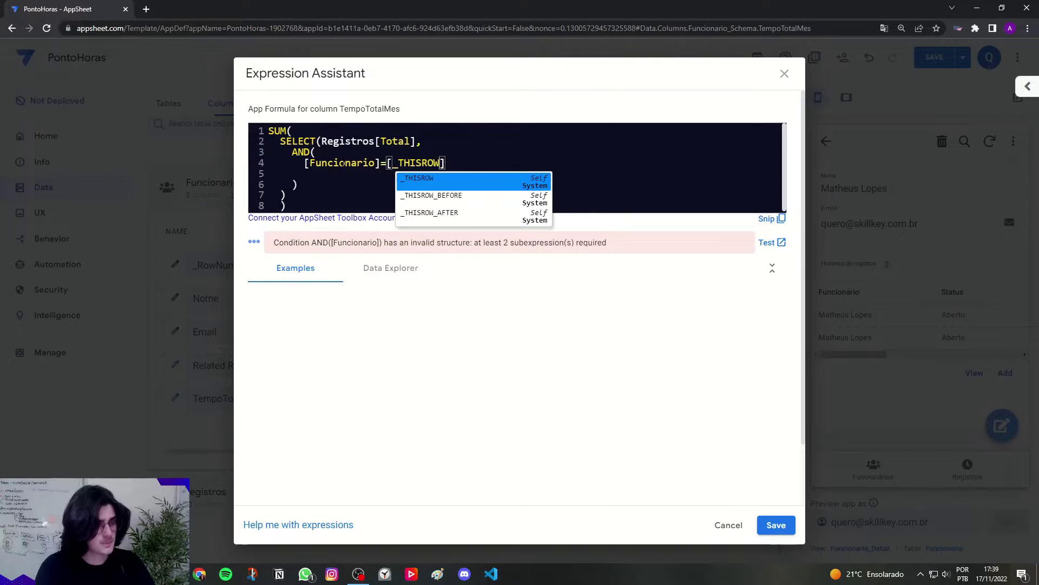
key("Escape")
key("Right")
type(".[")
key("Caps_Lock")
type("Email")
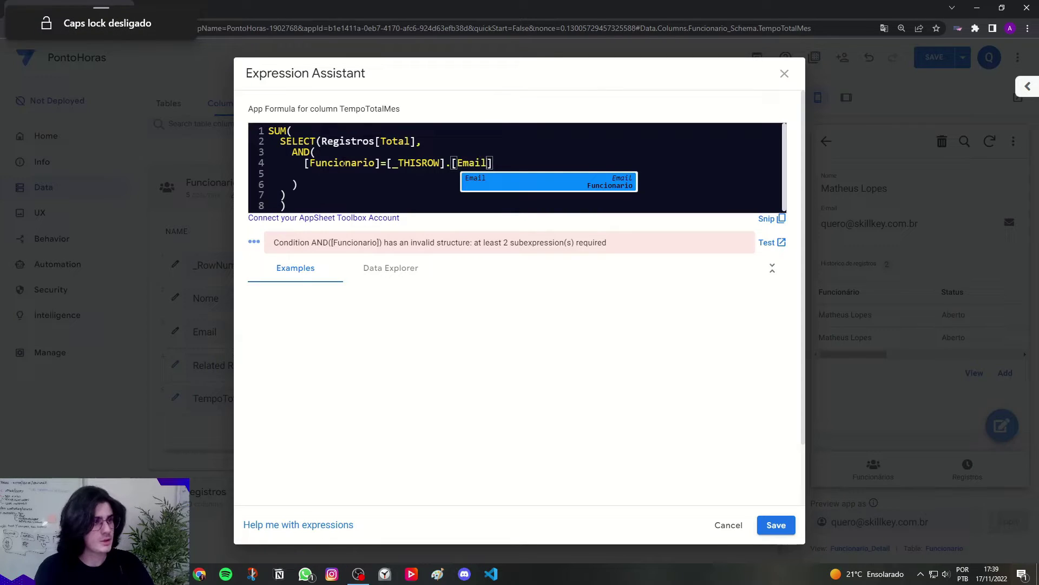
left_click(310, 152)
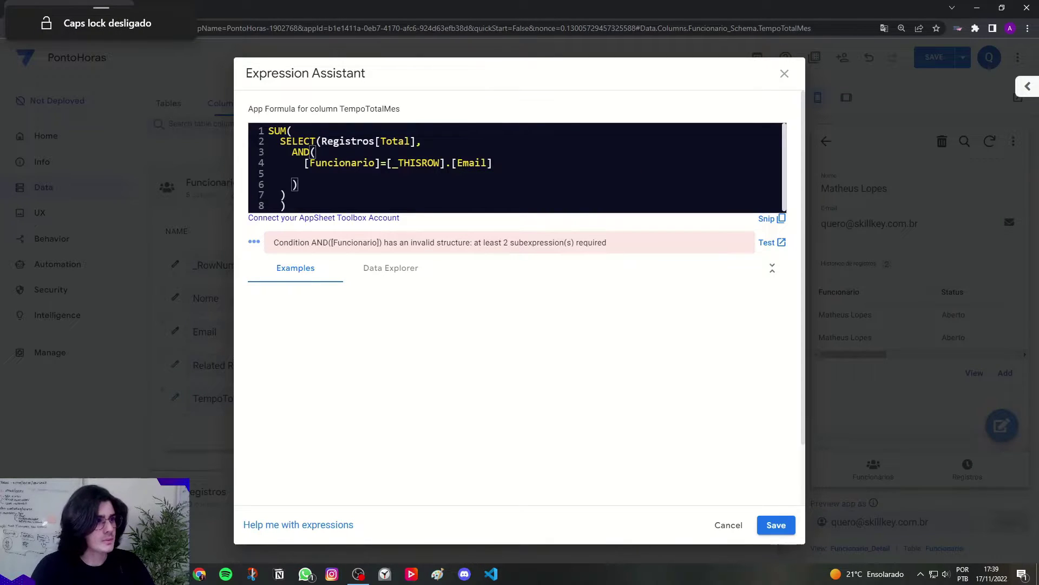
Step: Review the Registros, Total, Funcionario and Email references in the Data Explorer, then save the formula
left_click(383, 271)
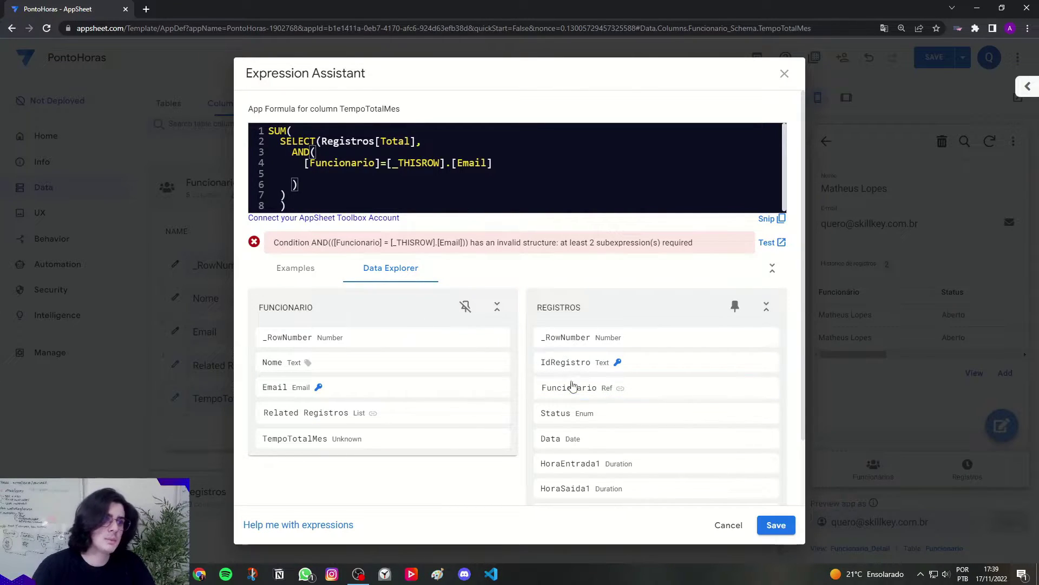
left_click_drag(322, 163, 374, 163)
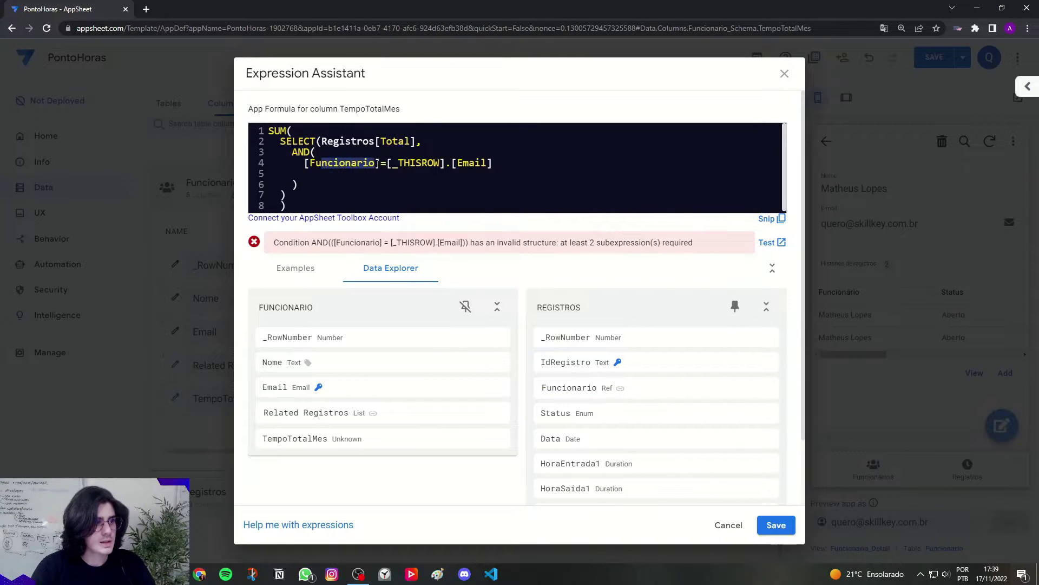
left_click(376, 163)
left_click_drag(321, 141, 368, 141)
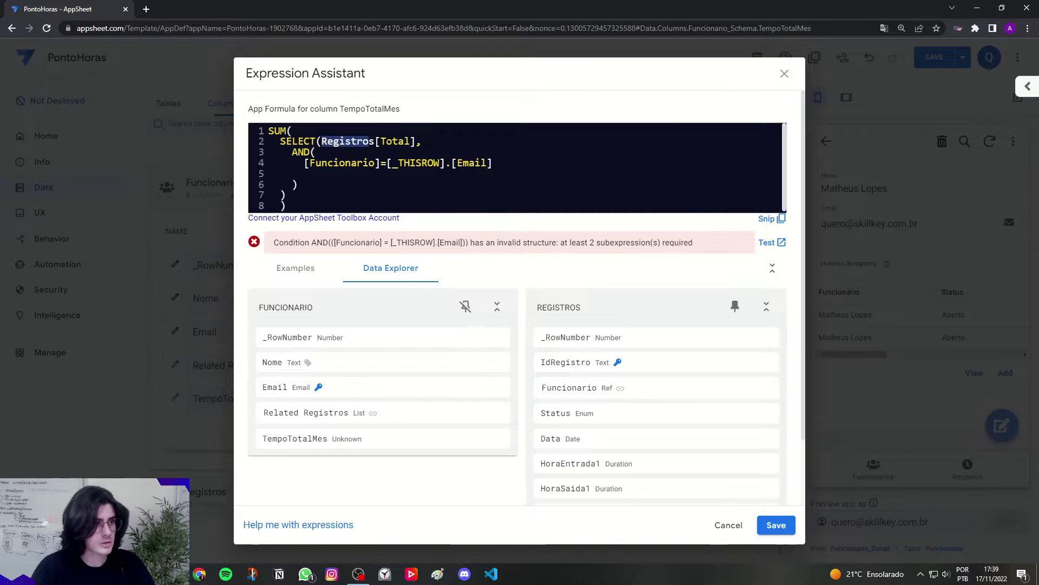
left_click_drag(380, 141, 413, 142)
scroll(599, 373, "down", 1)
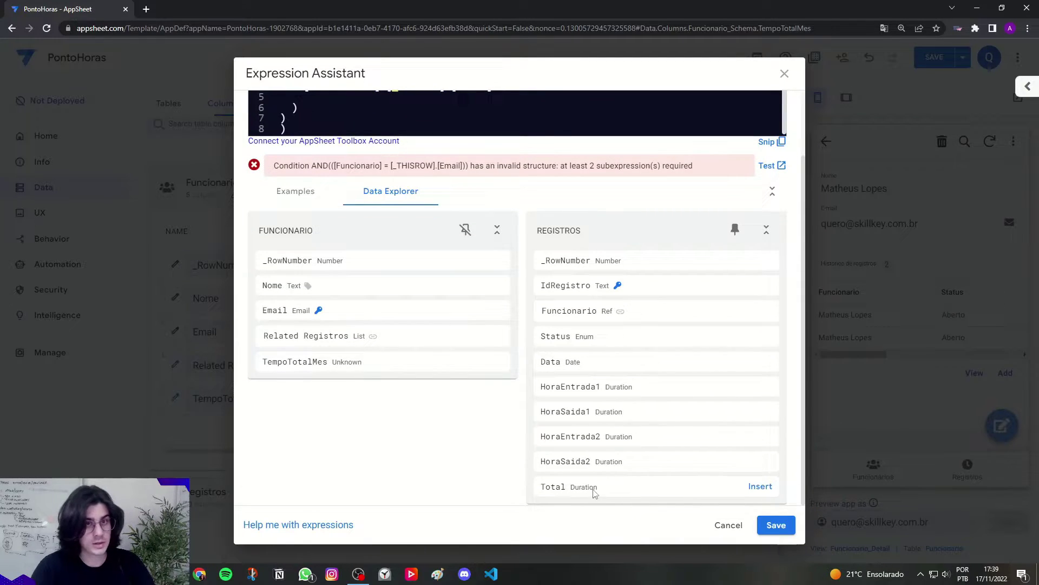
scroll(566, 490, "up", 1)
scroll(566, 490, "up", 1)
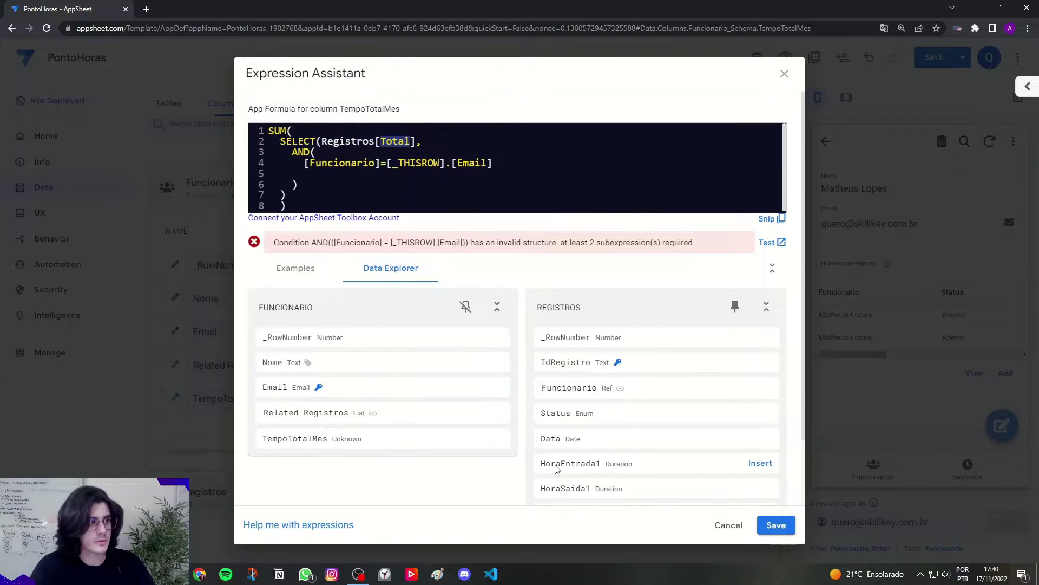
left_click_drag(311, 163, 374, 163)
mouse_move(558, 392)
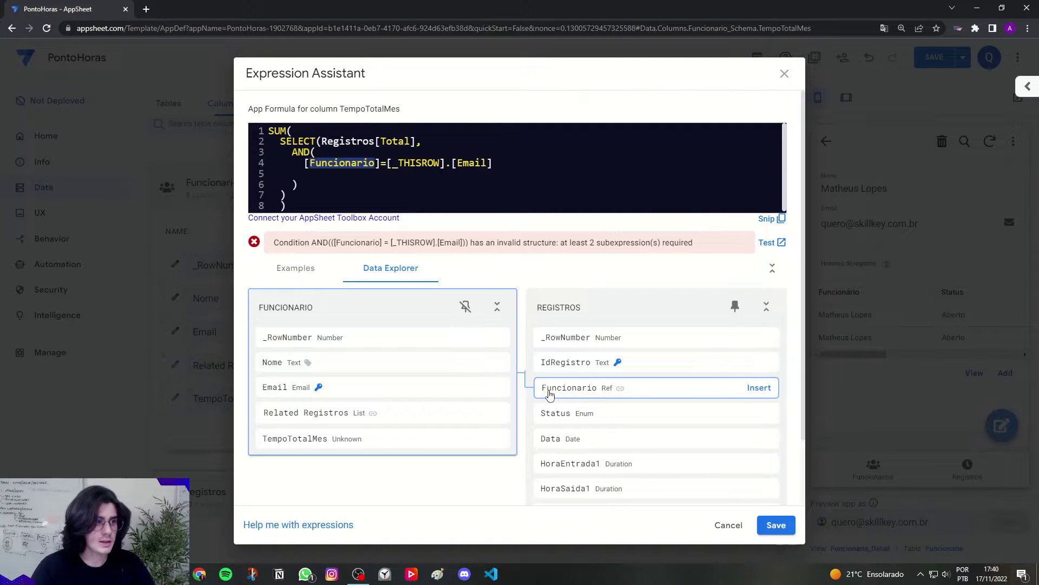
left_click_drag(392, 163, 486, 163)
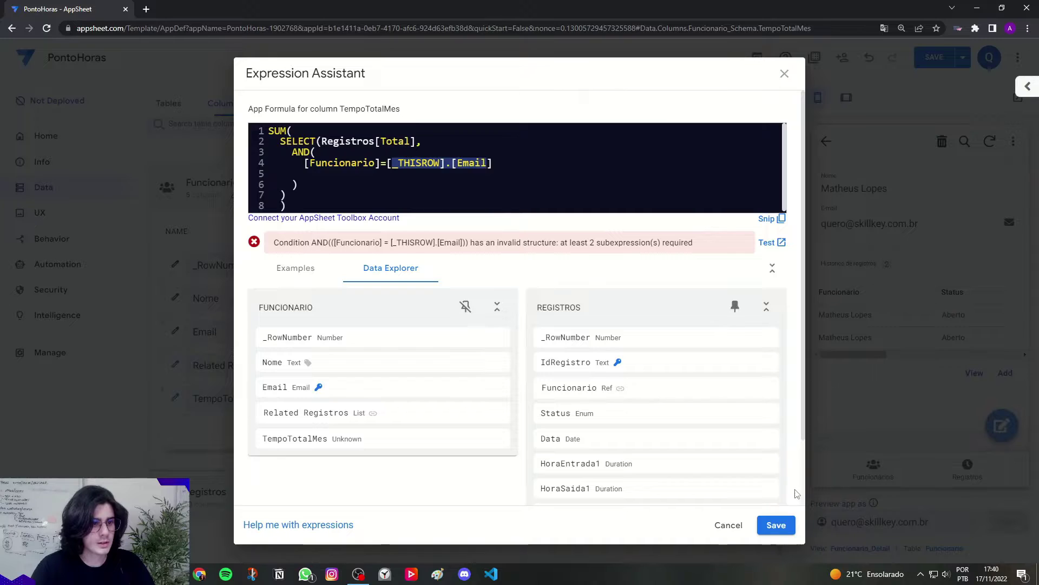
left_click(780, 525)
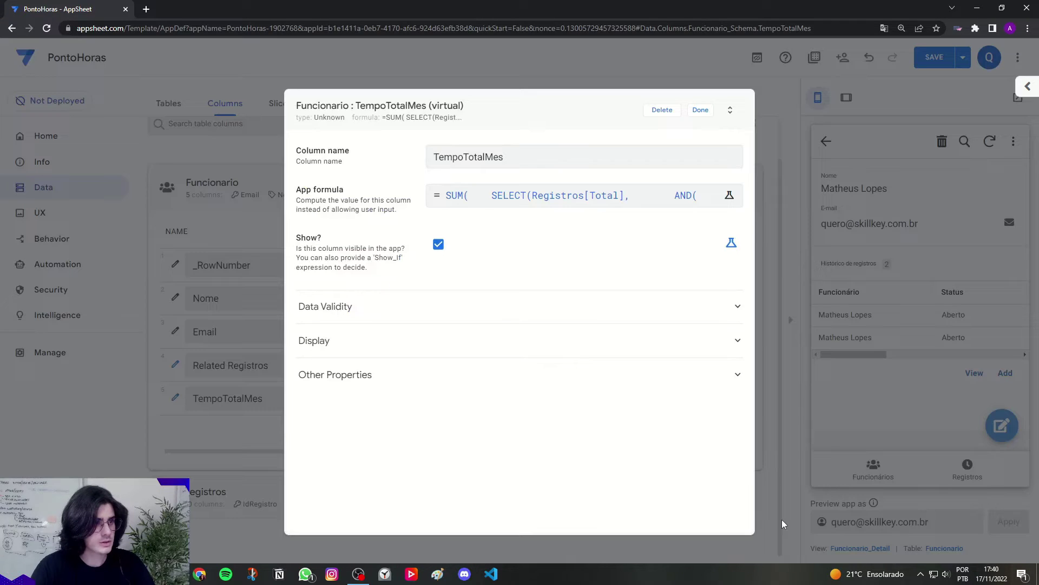
Step: Close the column editor and reopen the TempoTotalMes formula with the caret after [Email]
left_click(702, 110)
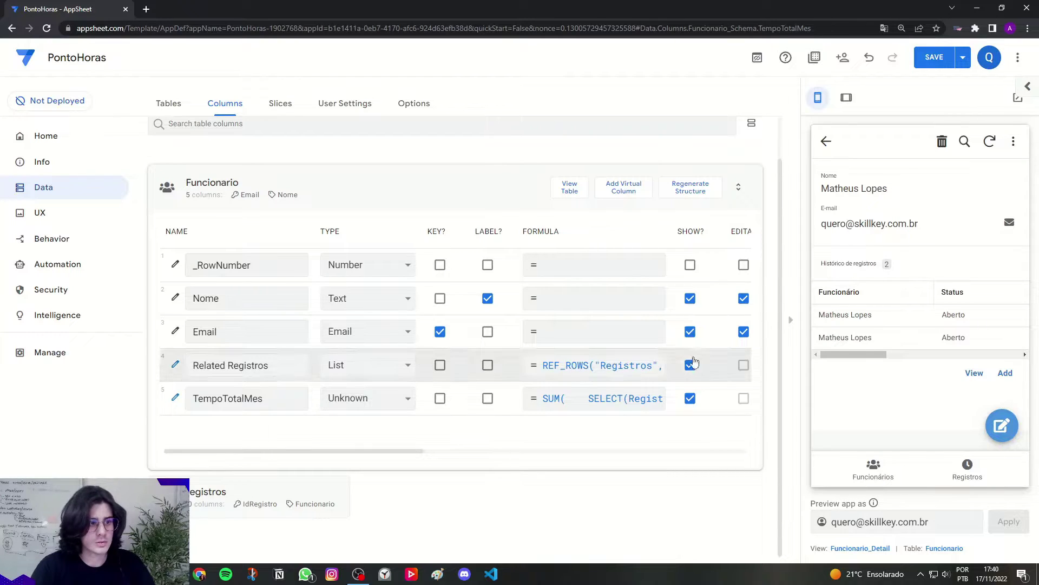
left_click(595, 398)
left_click_drag(379, 171, 417, 171)
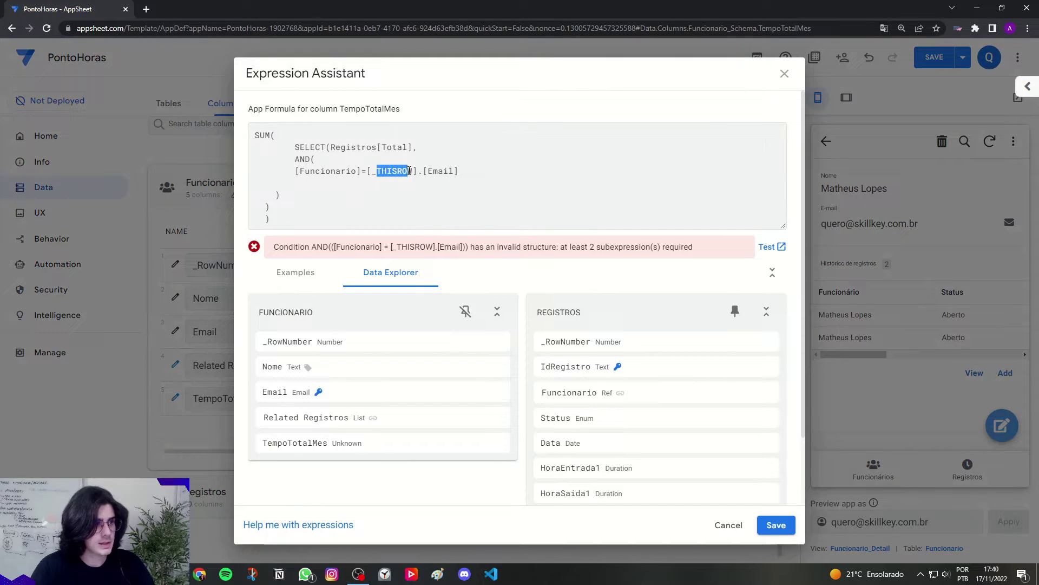
double_click(439, 171)
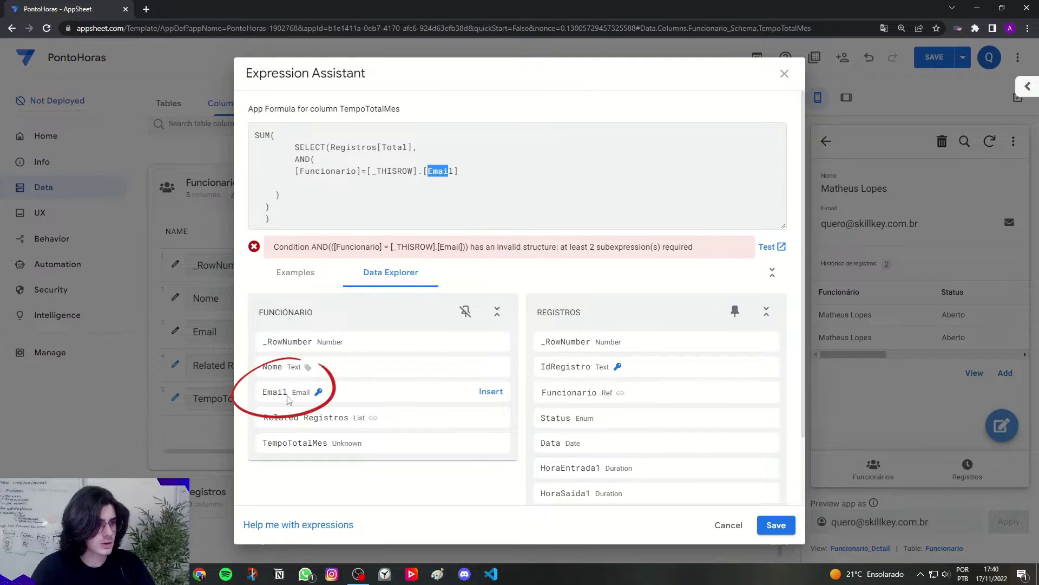
left_click(463, 174)
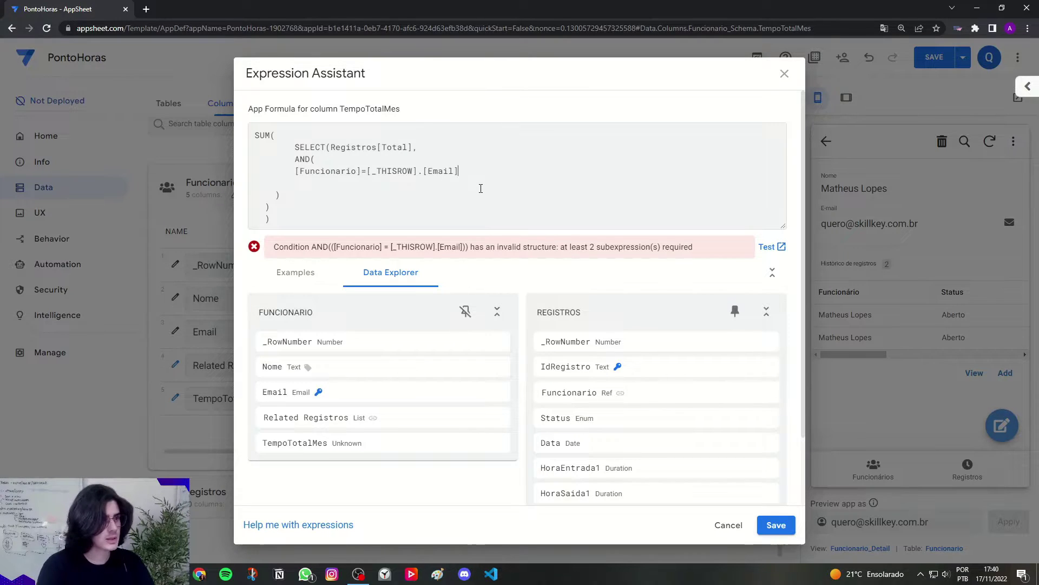
Step: Add a second AND condition on a new line: MONTH([Data])=MONTH(TODAY())
type(",")
key("Return")
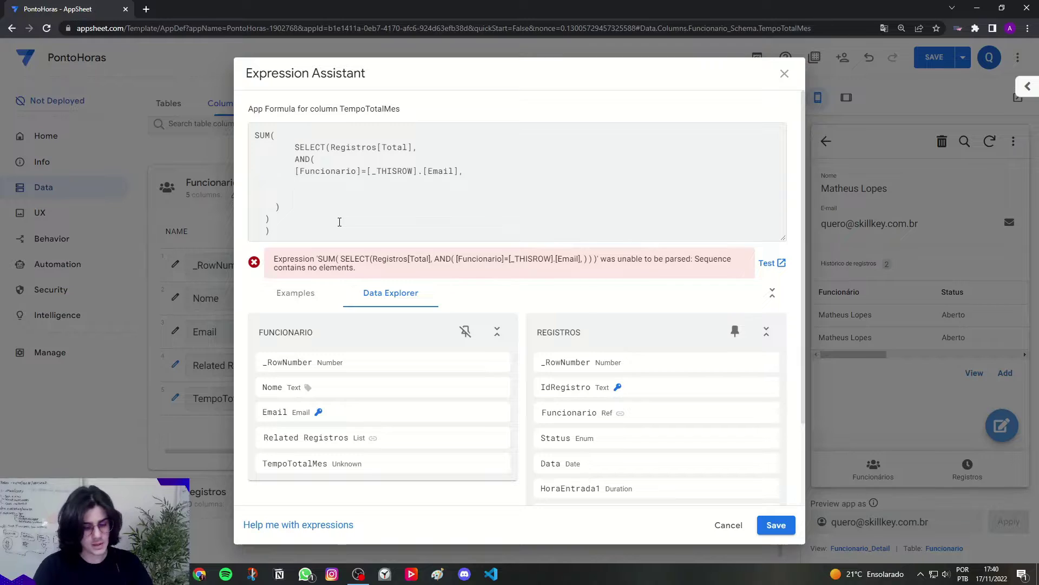
key("Caps_Lock")
type("MONTH")
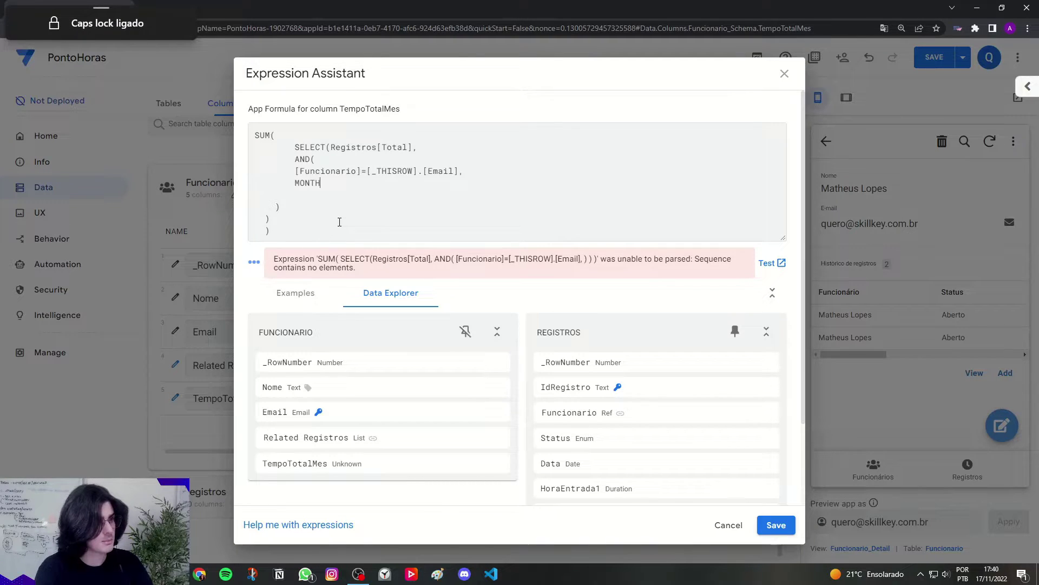
type("(")
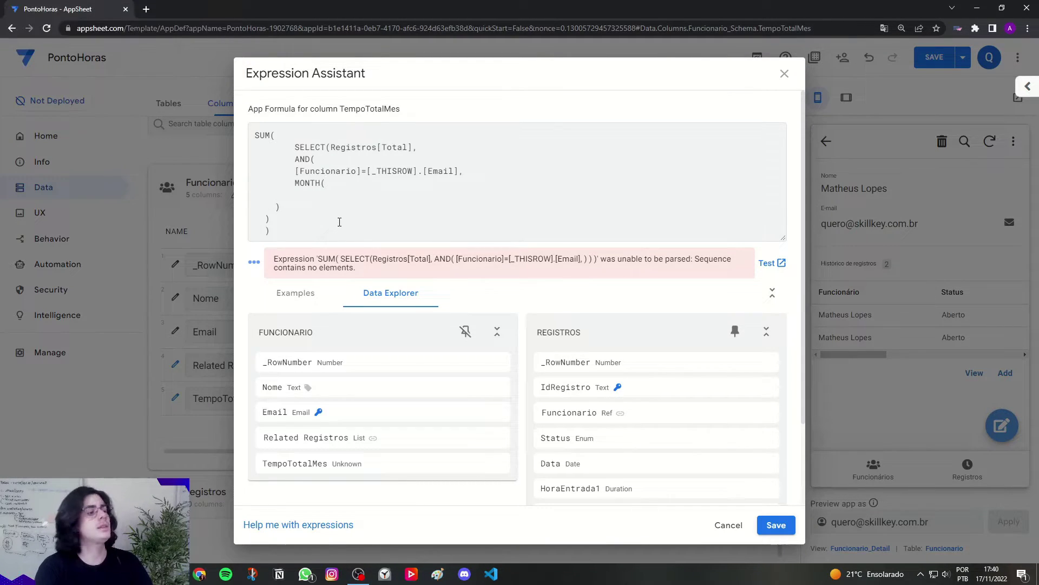
type("[D")
key("Caps_Lock")
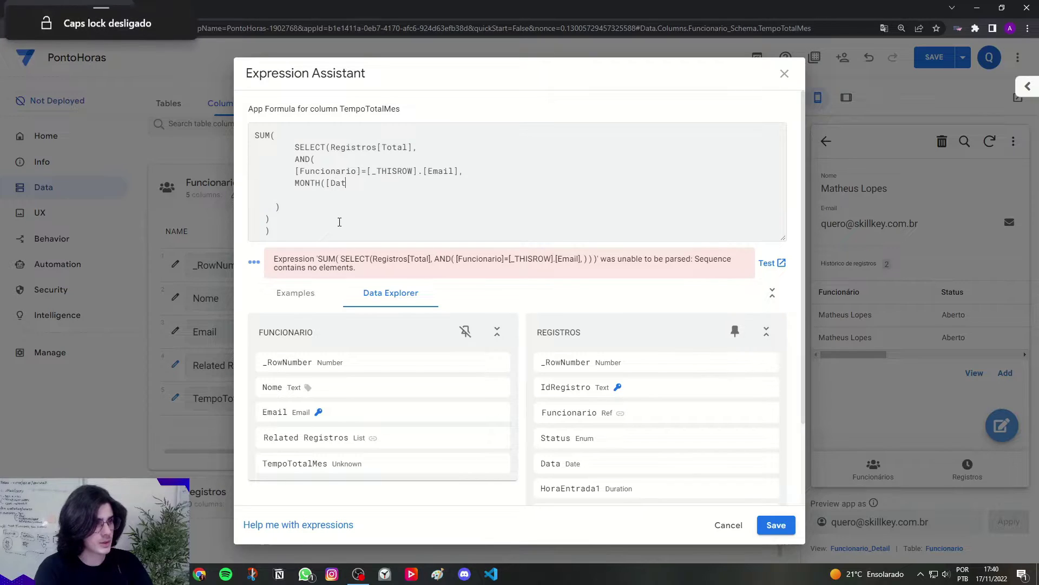
type("ata]")
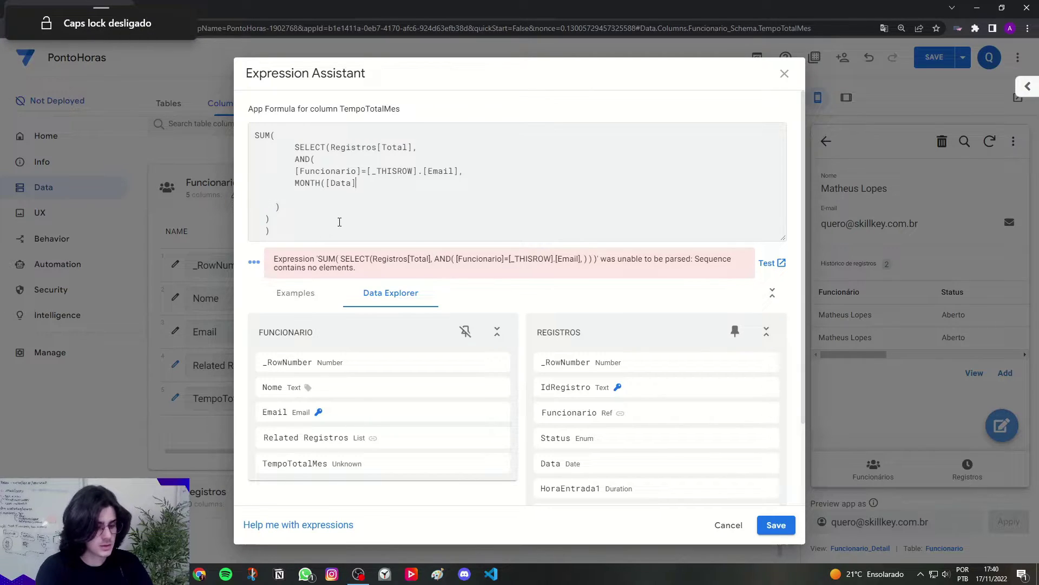
type(")=")
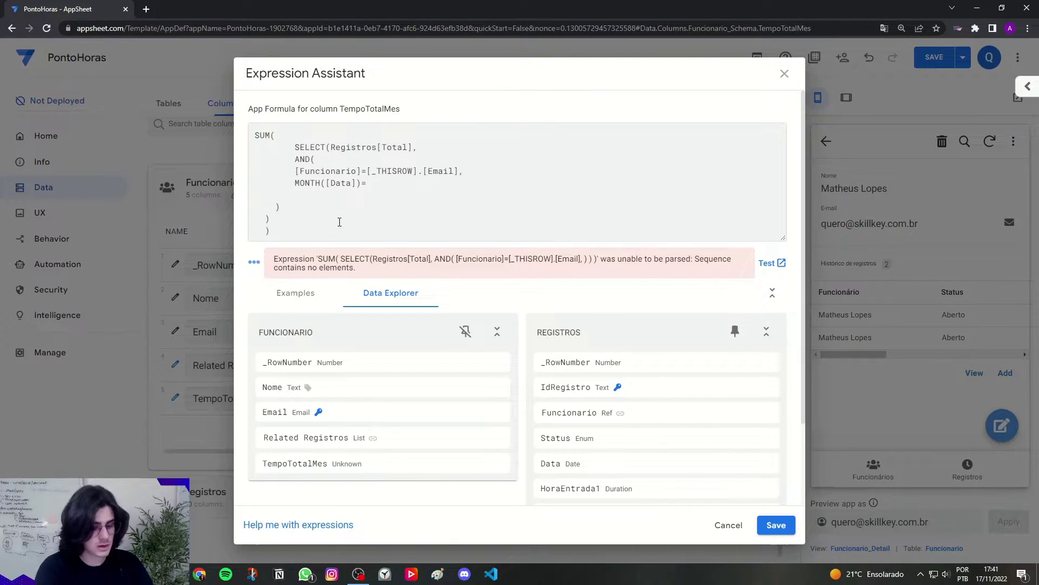
key("Caps_Lock")
type("MONTH")
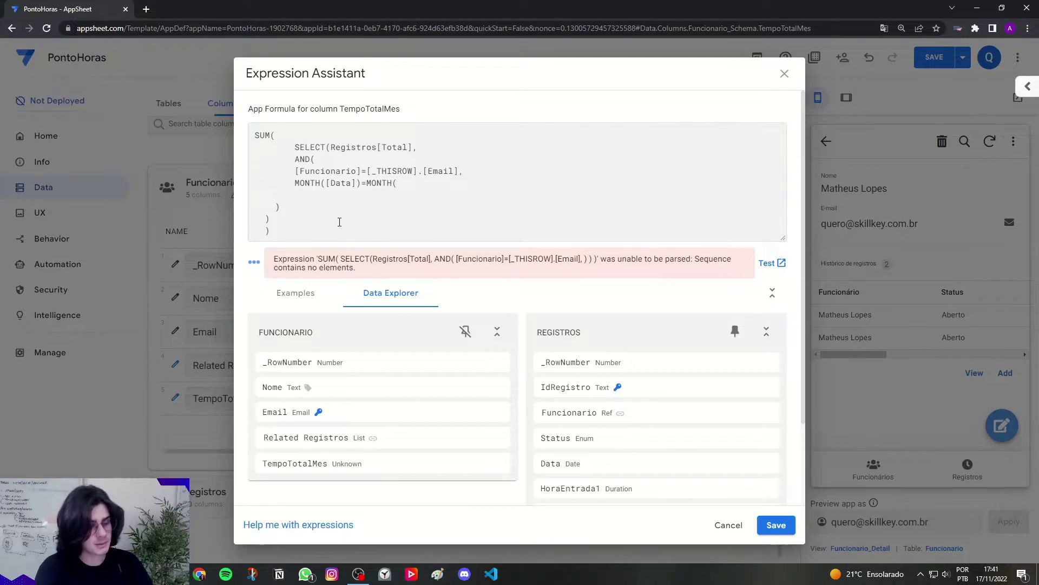
type("(TO")
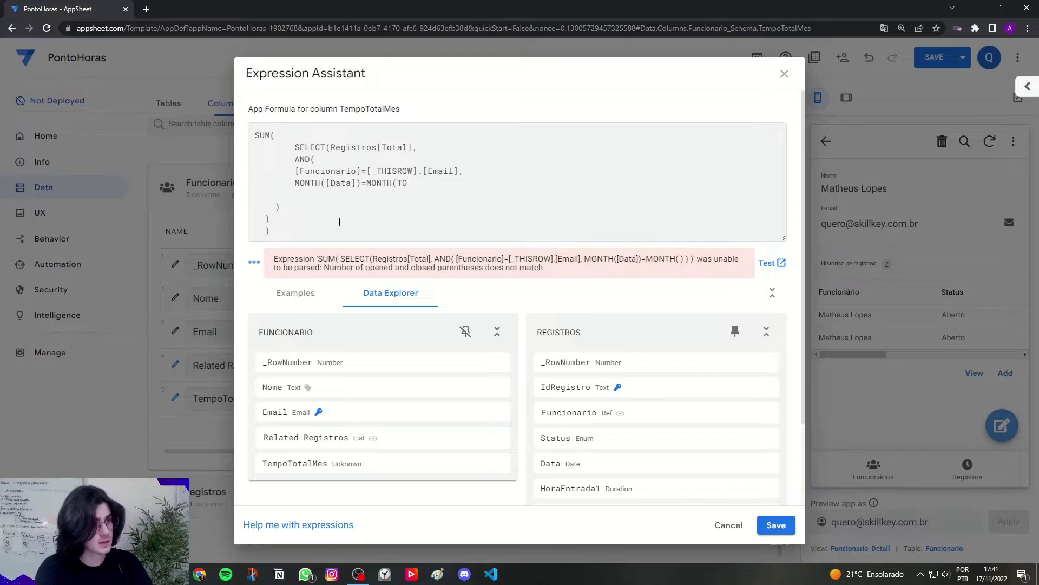
type("DAY")
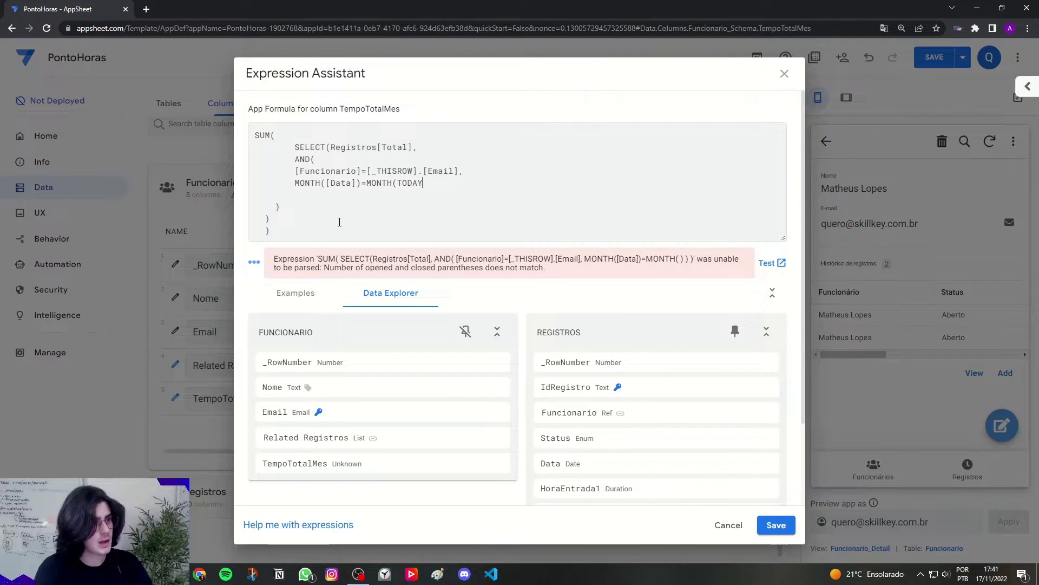
type("()")
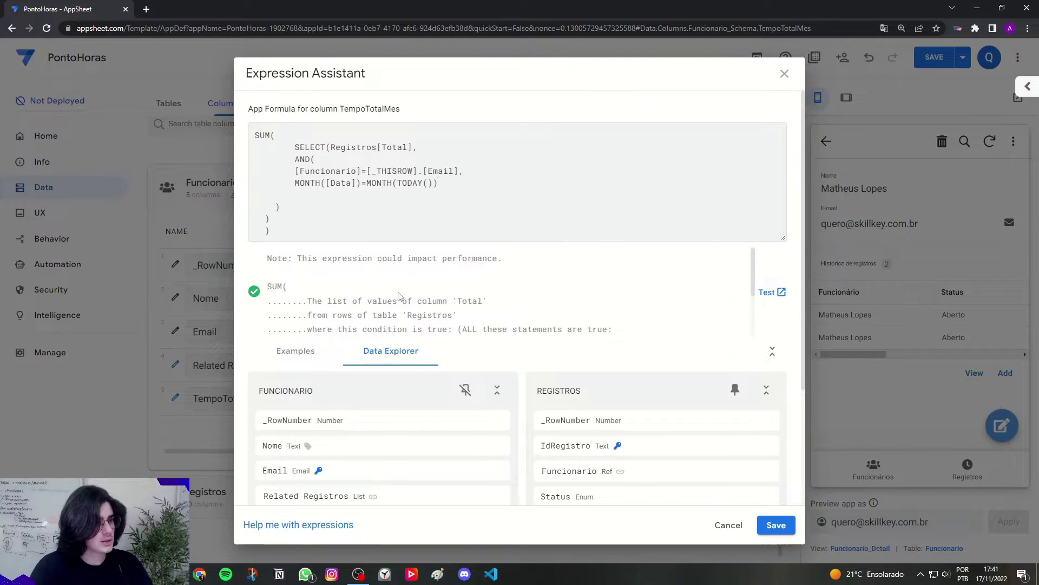
Step: Confirm the month-filtered formula, save the app, and reopen the TempoTotalMes formula
left_click(768, 524)
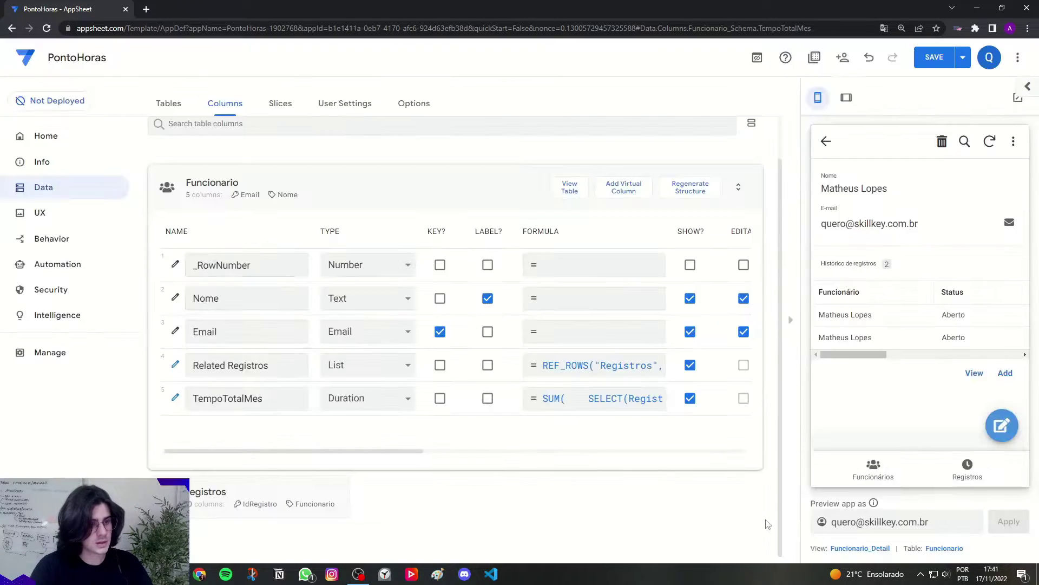
left_click(935, 57)
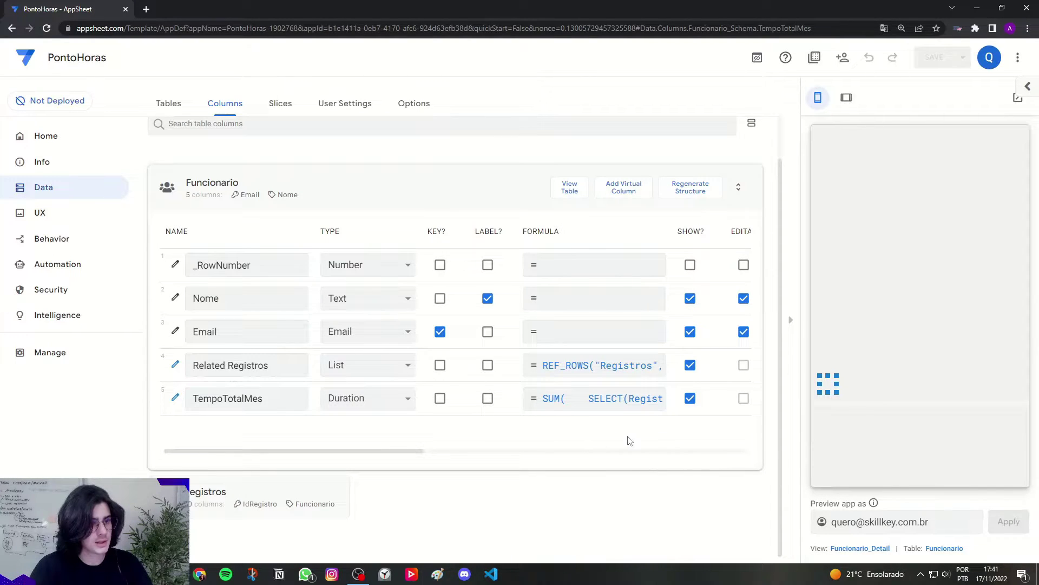
left_click(595, 398)
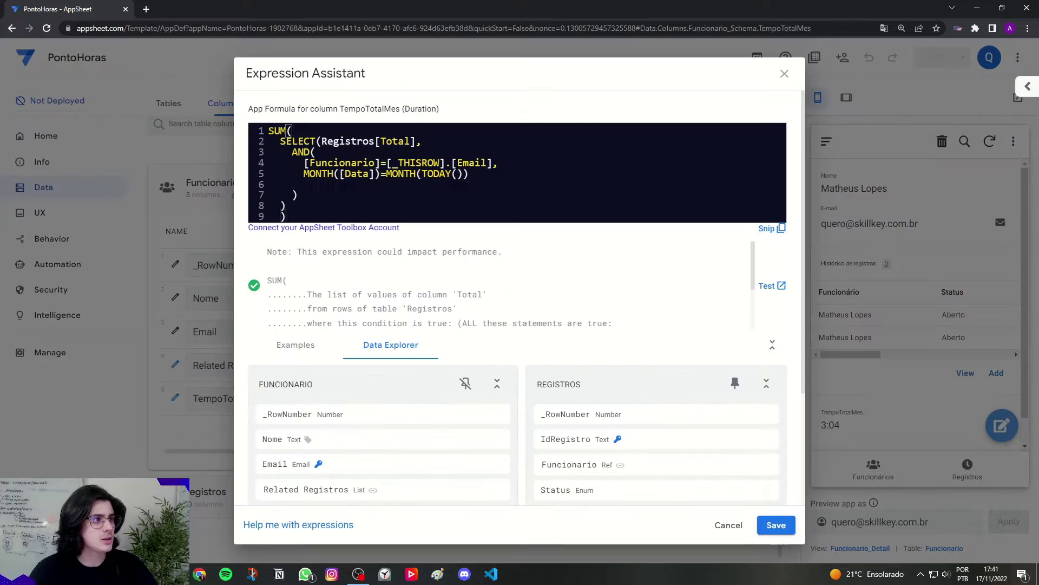
left_click_drag(269, 131, 314, 216)
left_click(319, 214)
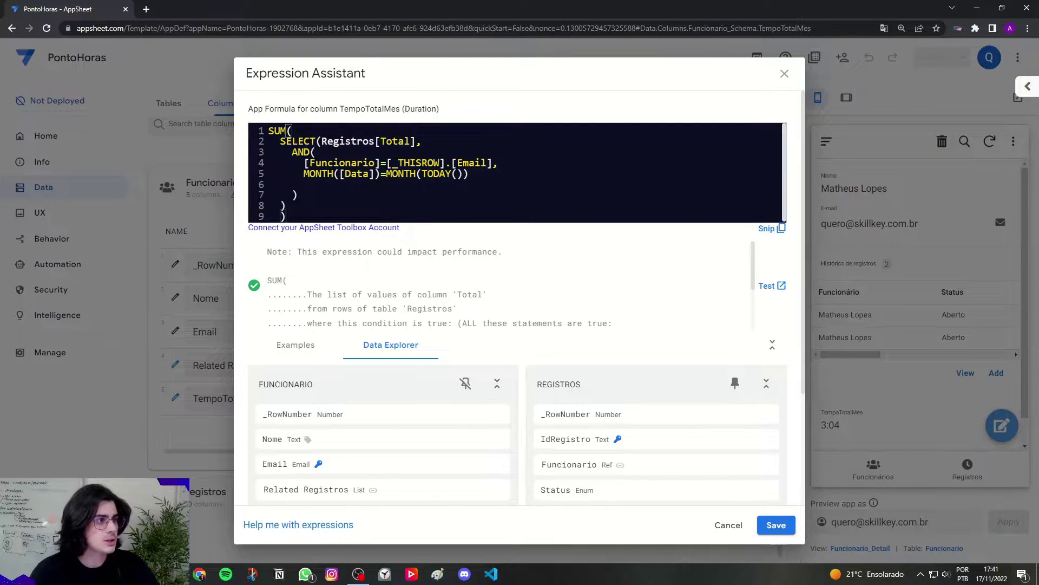
Step: Review the Registros and Funcionario=[_THISROW].[Email] parts, and check today's date in the system calendar
left_click_drag(322, 141, 375, 140)
scroll(541, 411, "down", 3)
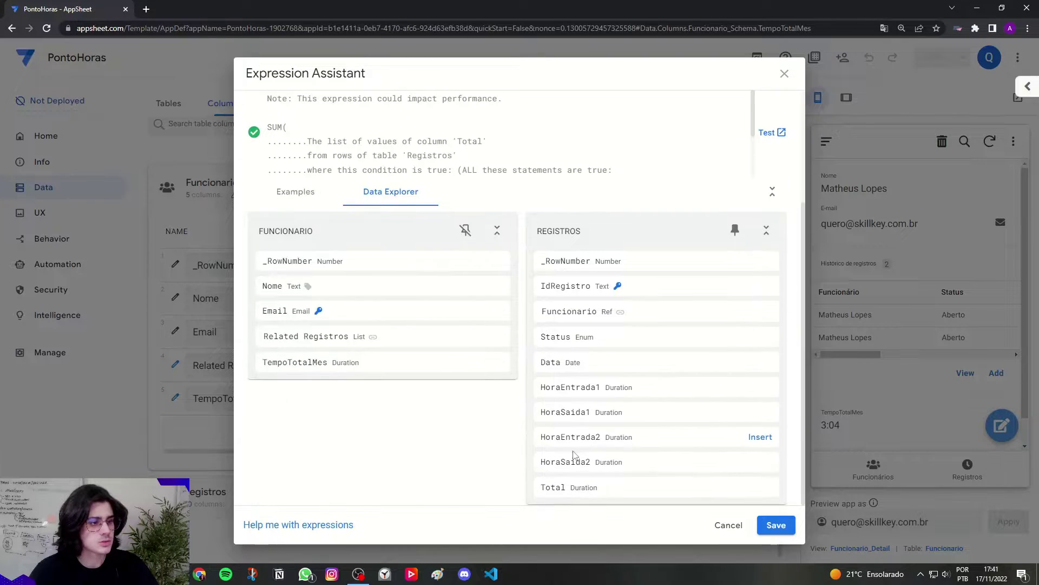
scroll(518, 481, "up", 3)
left_click(307, 163)
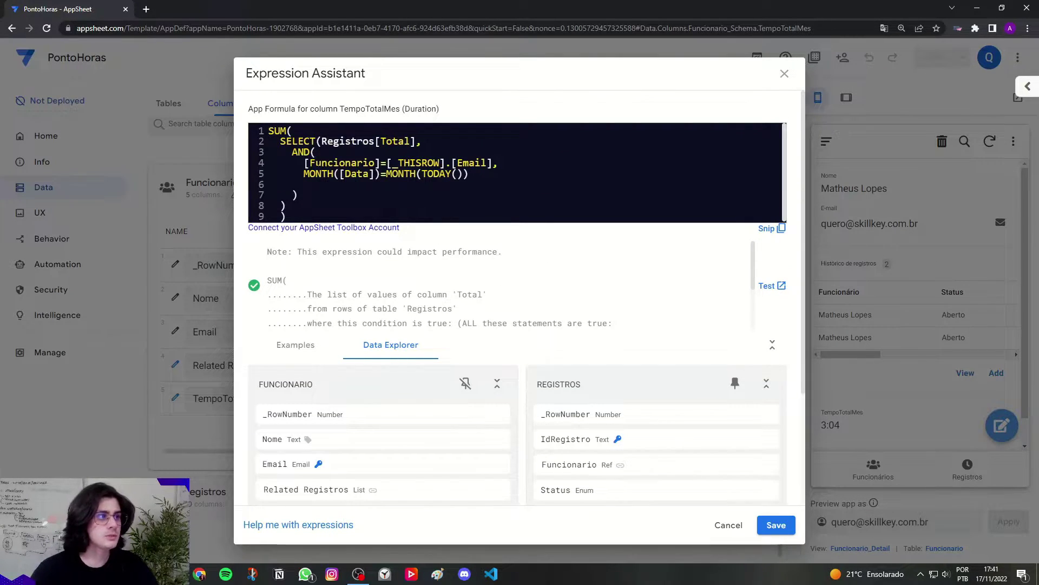
left_click(306, 163)
left_click_drag(306, 163, 475, 163)
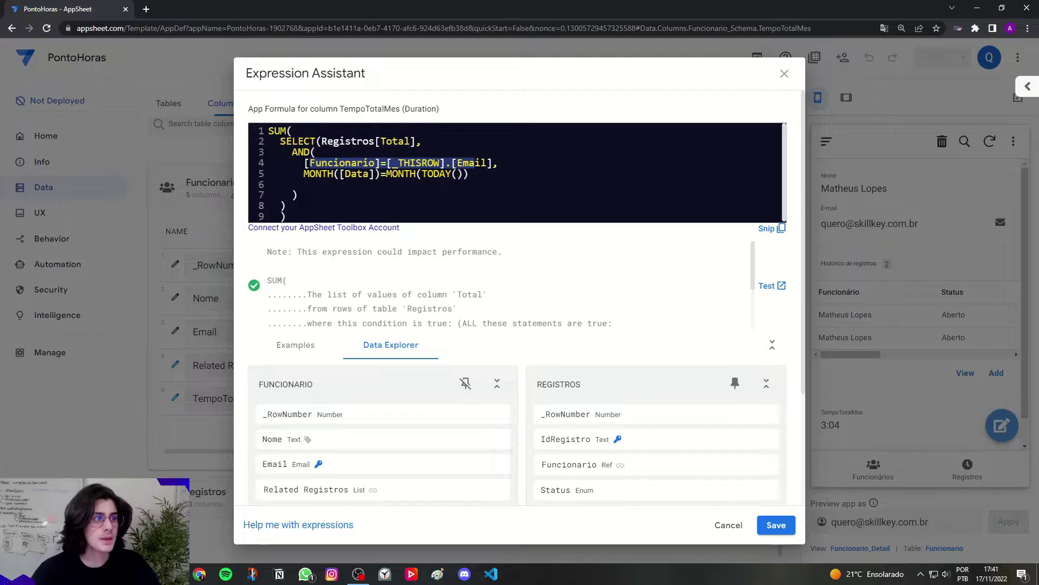
scroll(558, 379, "down", 2)
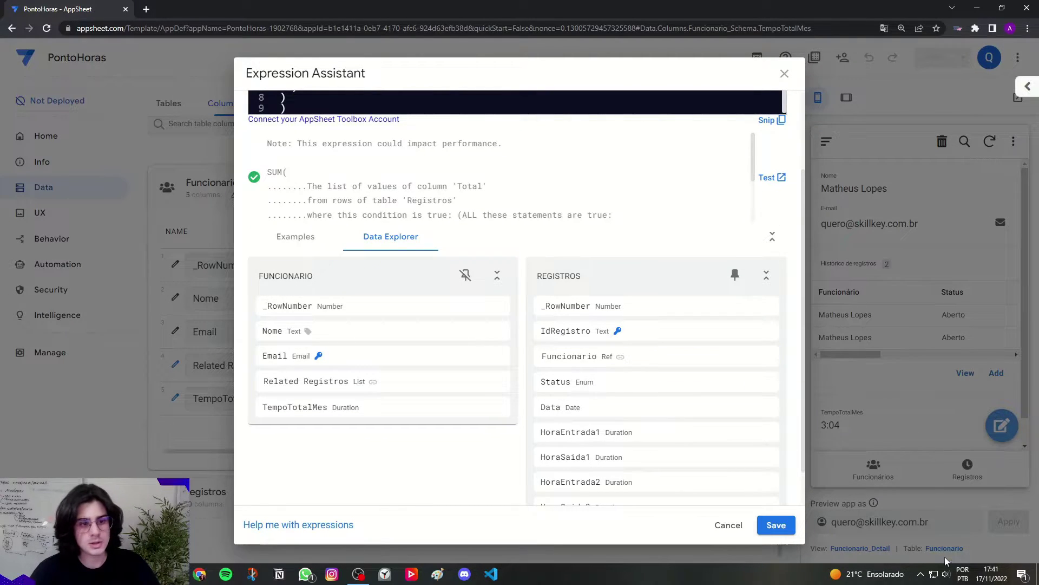
left_click(980, 578)
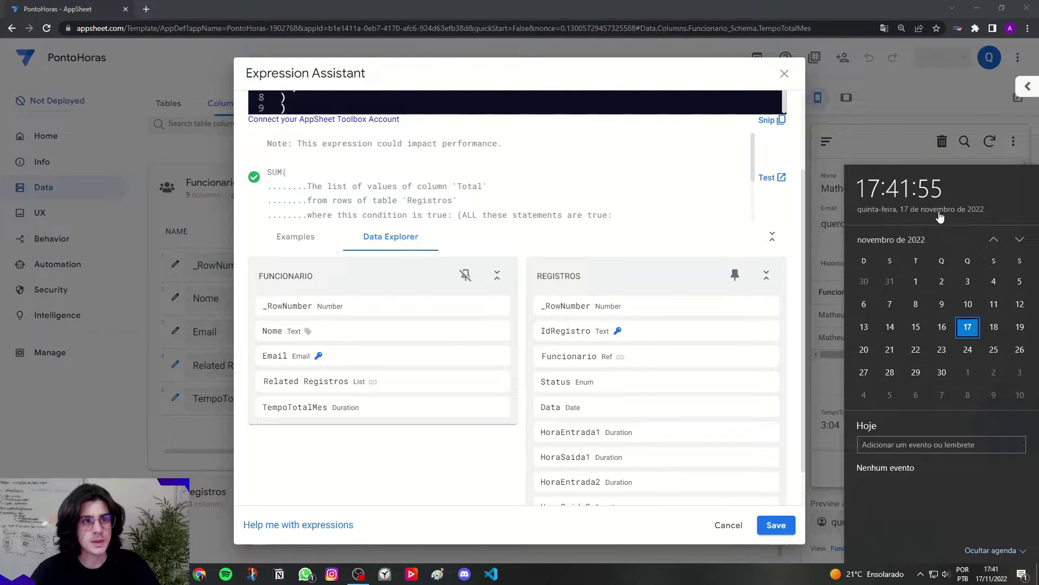
left_click(654, 184)
scroll(653, 216, "up", 2)
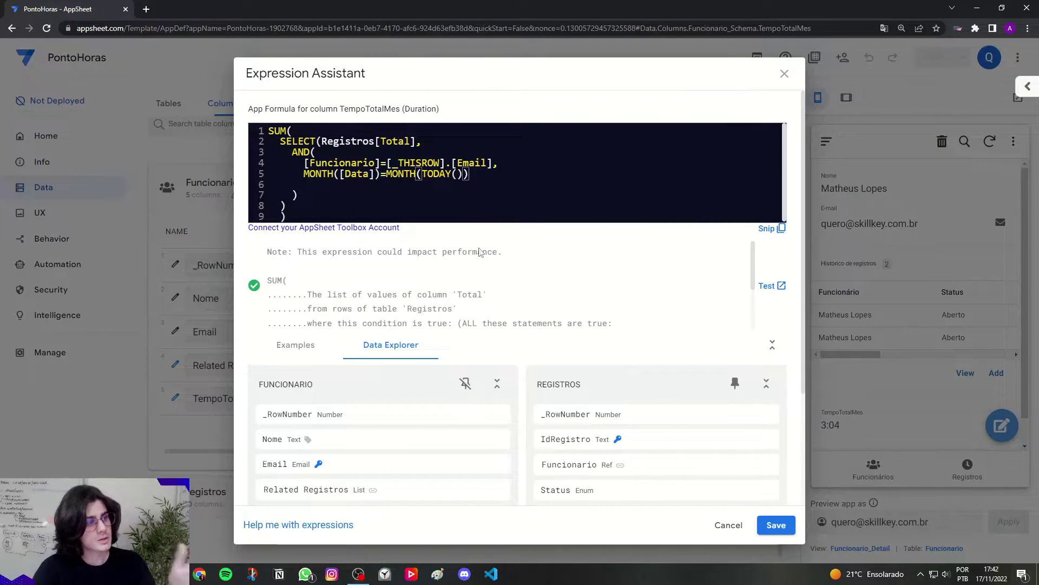
Step: Keep the formula and scroll the columns table over to the Display Name column
left_click(775, 525)
left_click_drag(265, 398, 193, 400)
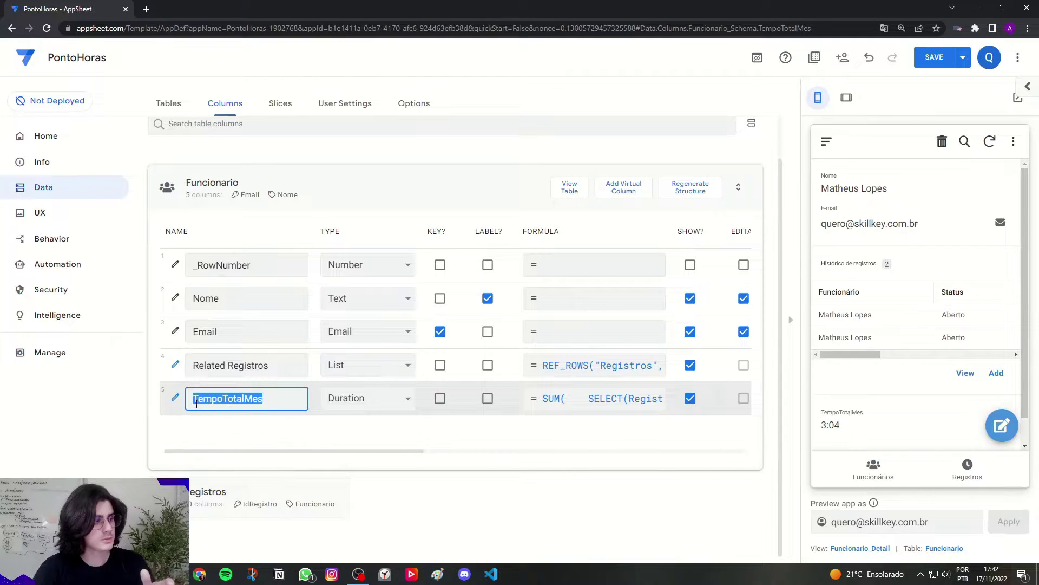
left_click(224, 435)
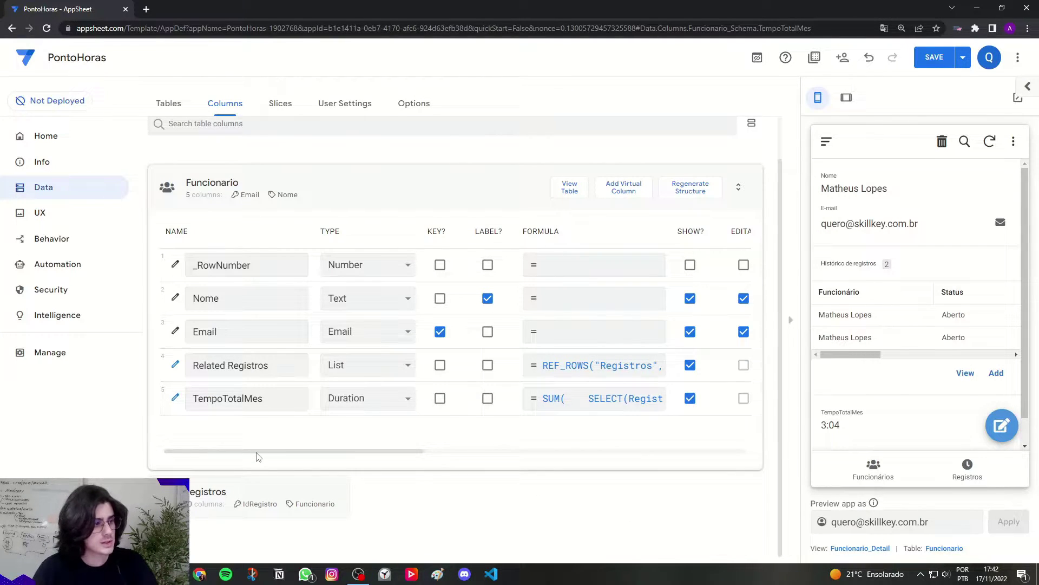
left_click_drag(258, 457, 472, 456)
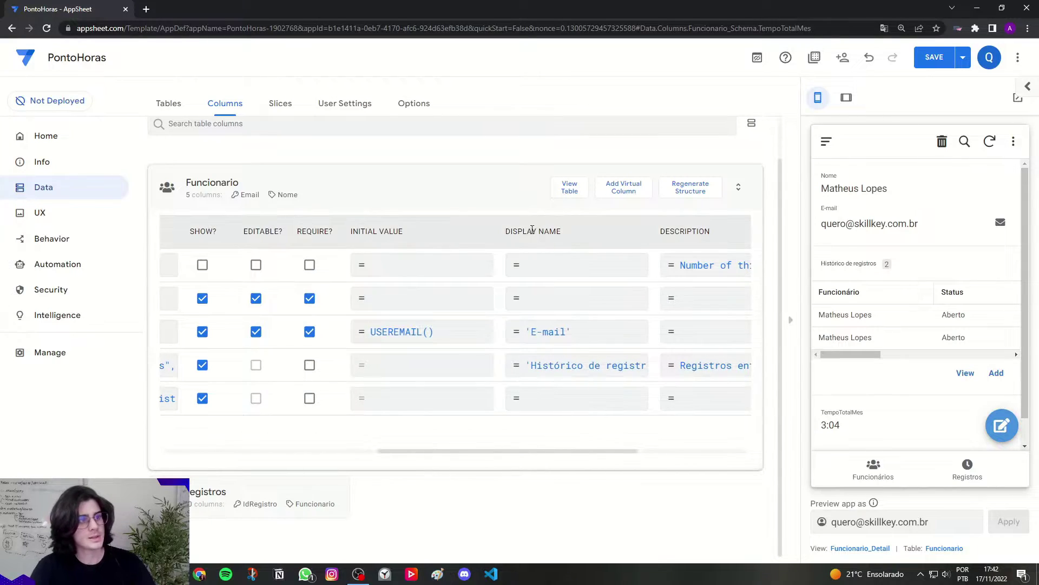
left_click_drag(507, 231, 566, 232)
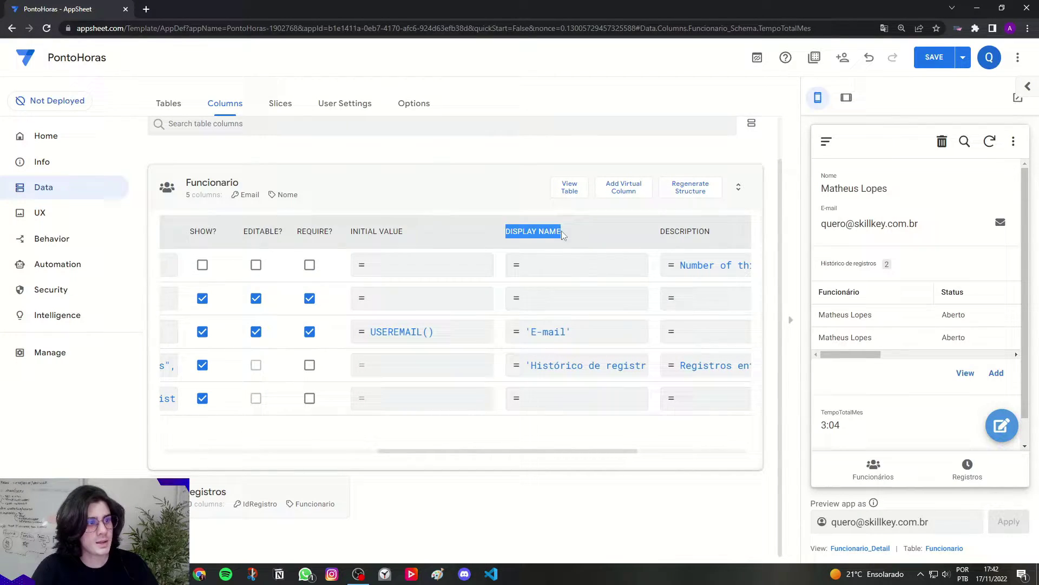
Step: Set TempoTotalMes's display name to 'Tempo total no mês:' and save the app
left_click(557, 408)
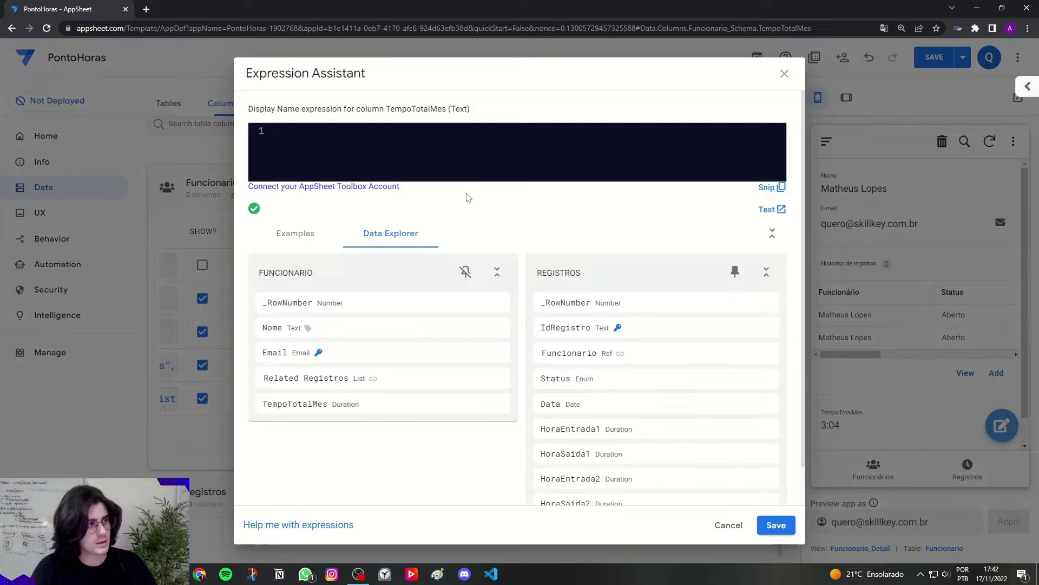
type("'")
key("Caps_Lock")
type("t")
key("Caps_Lock")
type("EM")
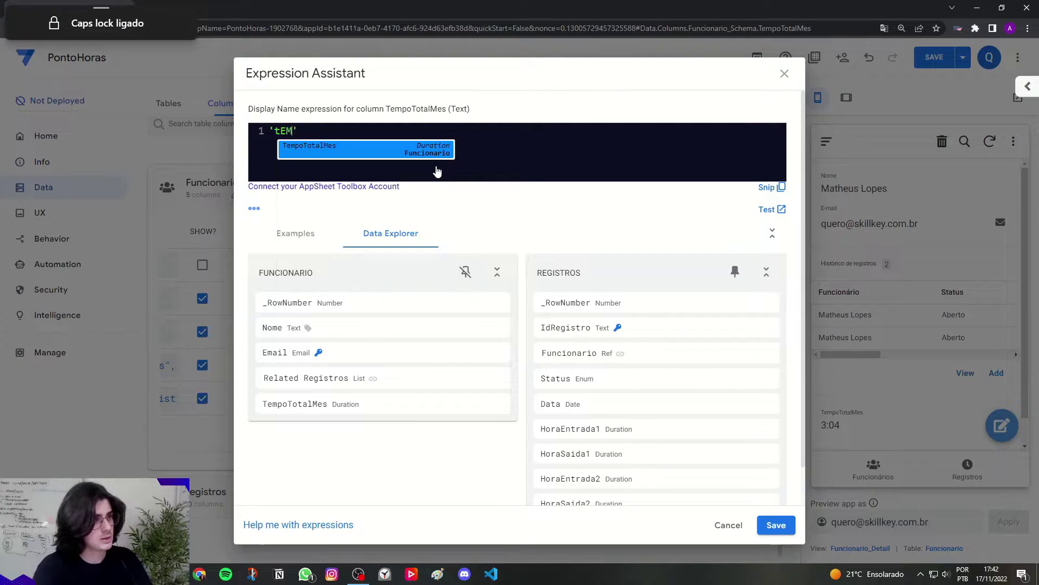
key("BackSpace")
key("BackSpace")
key("BackSpace")
key("Caps_Lock")
type("Tempo ")
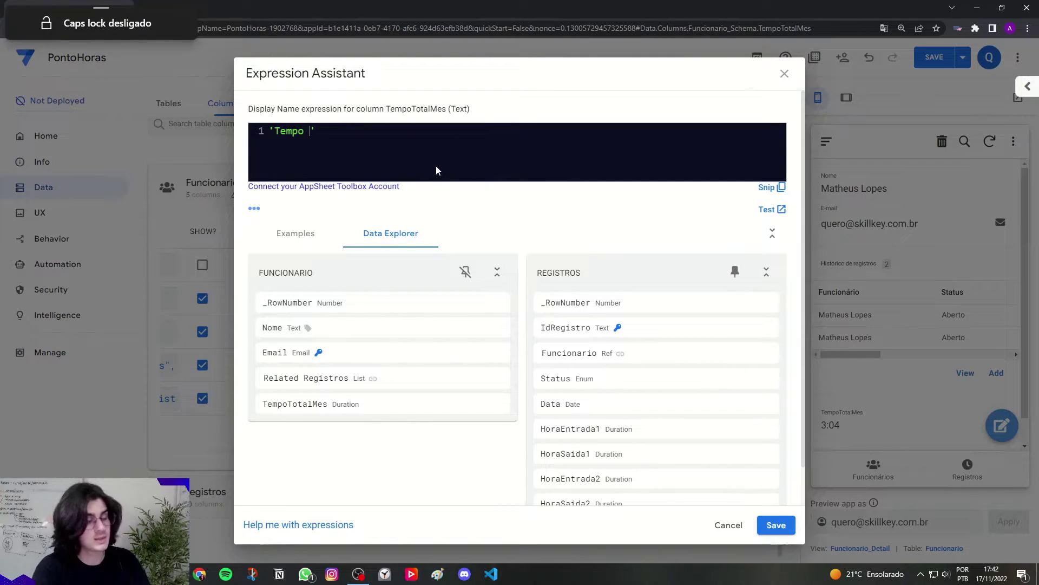
type("total")
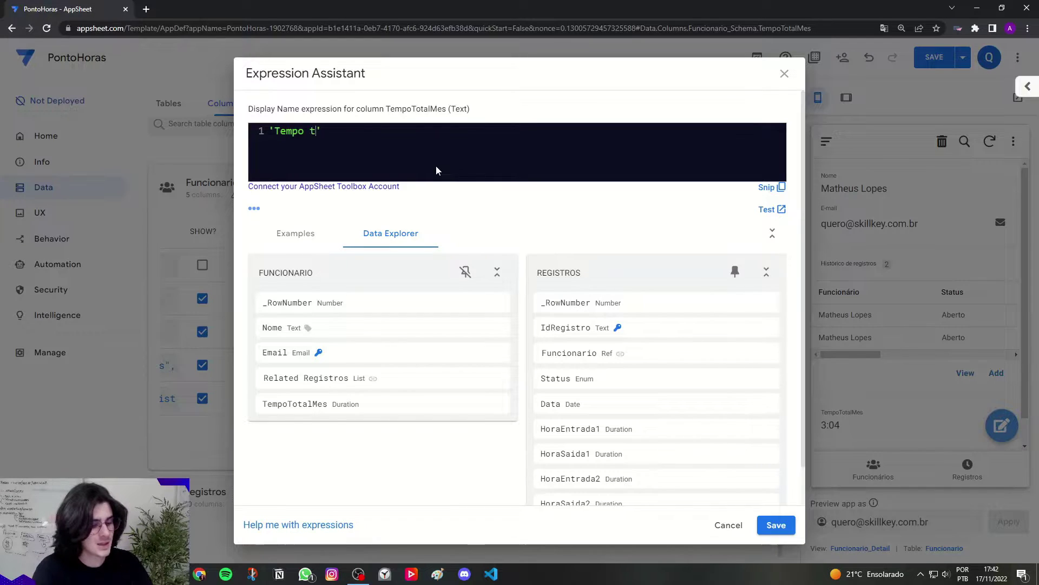
type(" no mês")
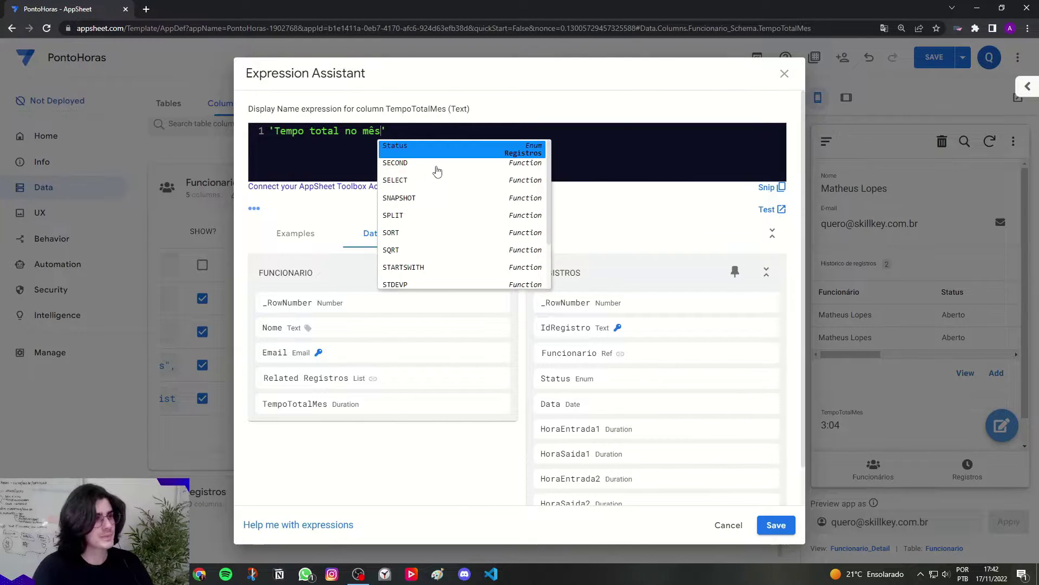
type(":")
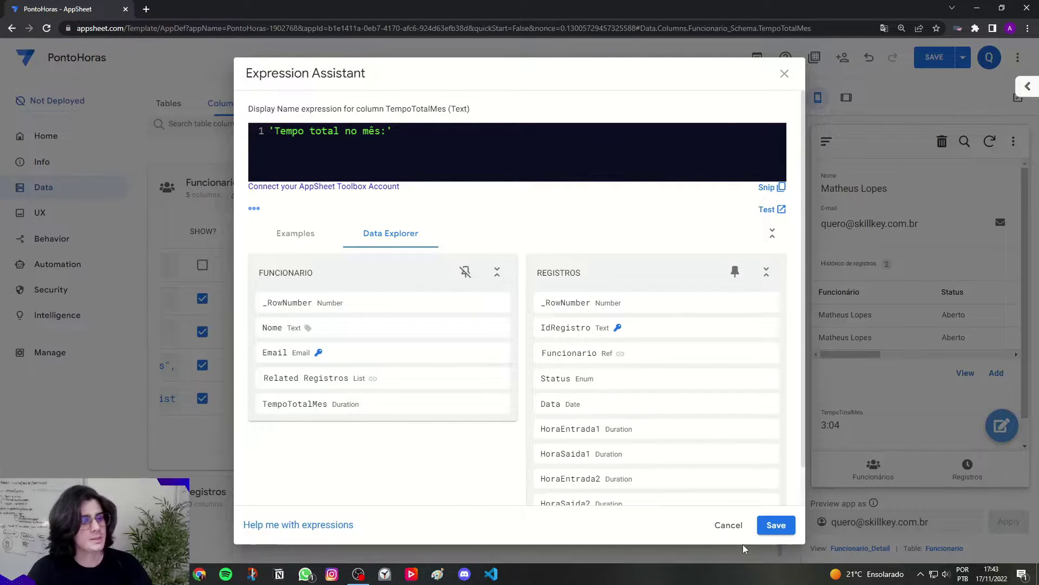
left_click(773, 524)
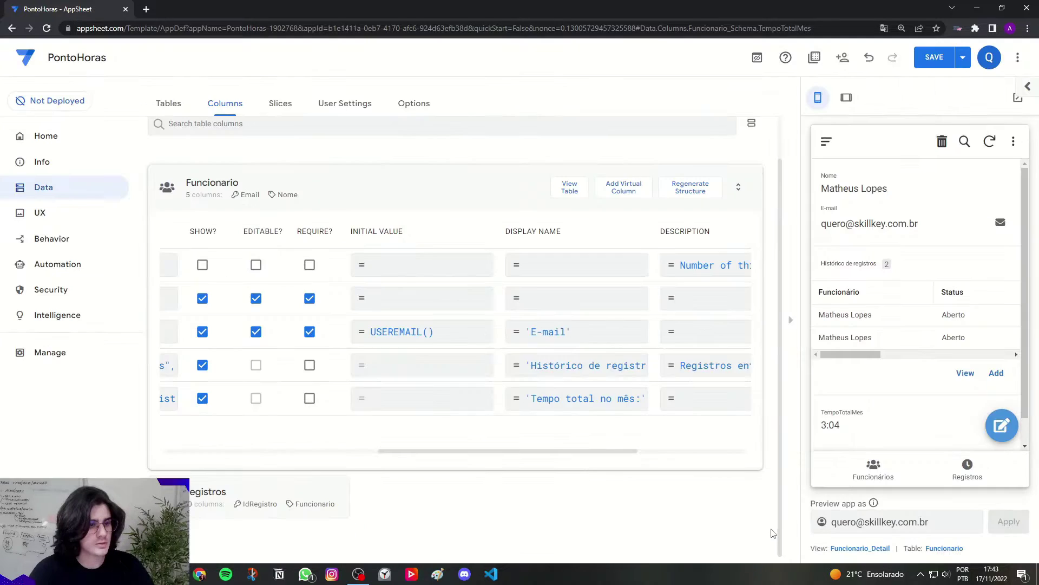
left_click(934, 57)
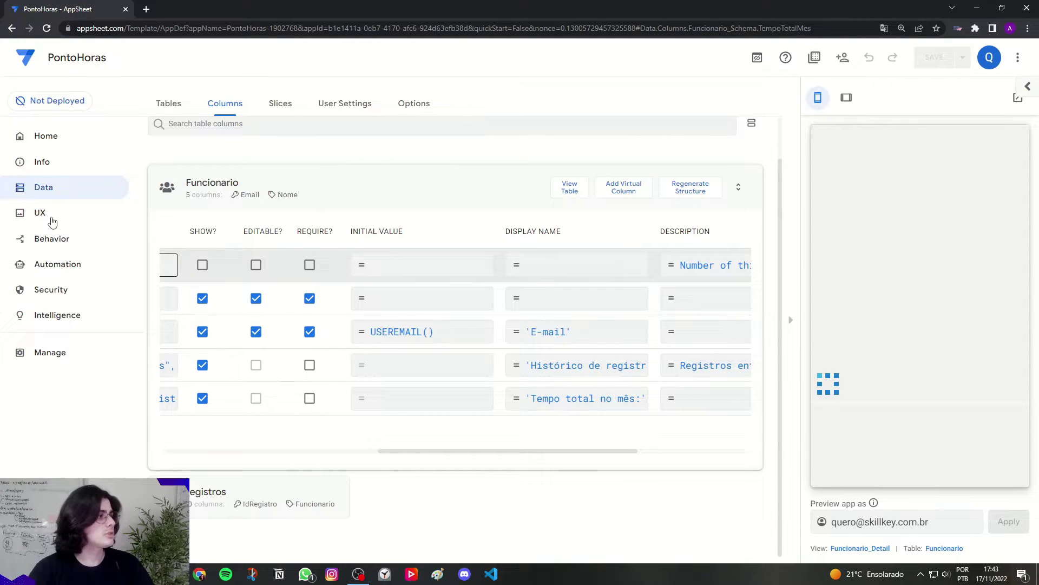
left_click(65, 213)
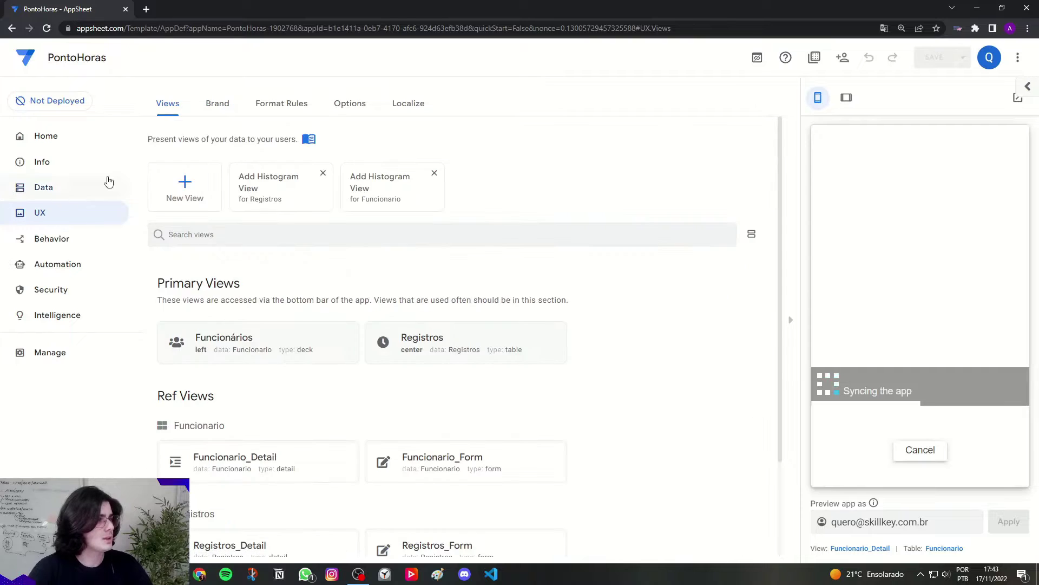
Step: Set the Funcionários view's Summary column to TempoTotalMes
left_click(267, 338)
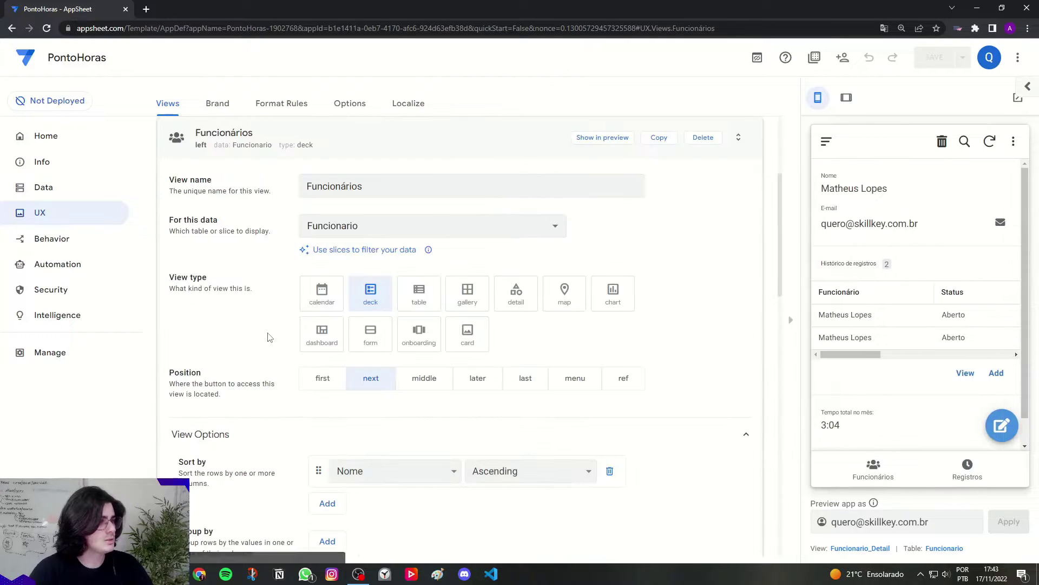
scroll(269, 338, "down", 5)
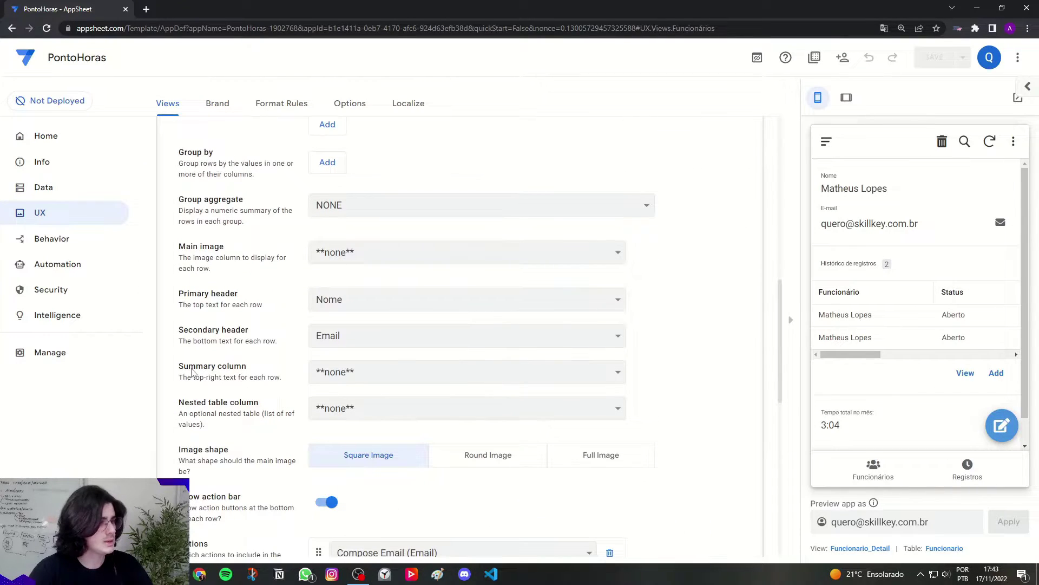
left_click_drag(180, 367, 248, 368)
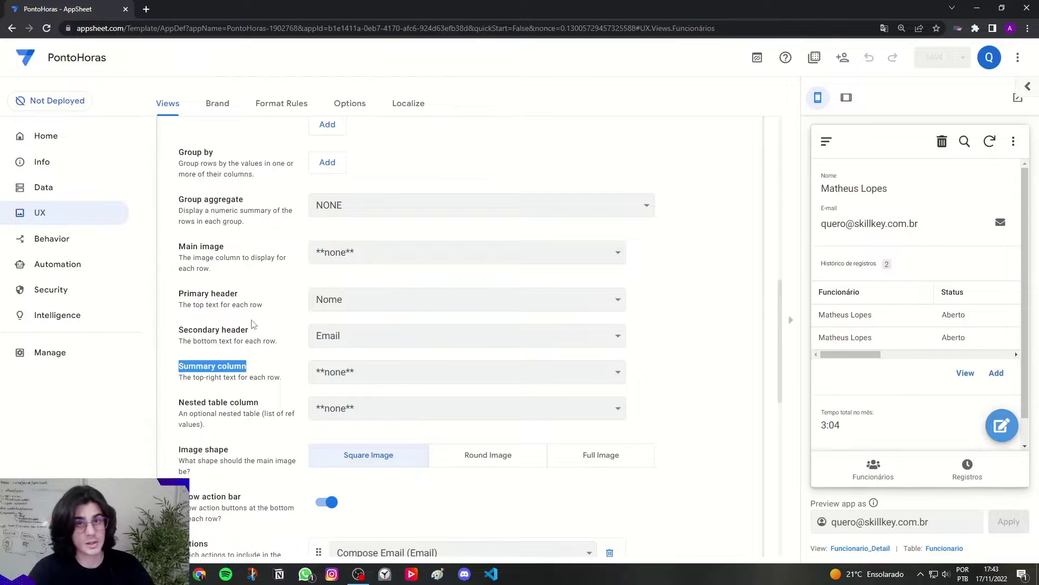
left_click(336, 379)
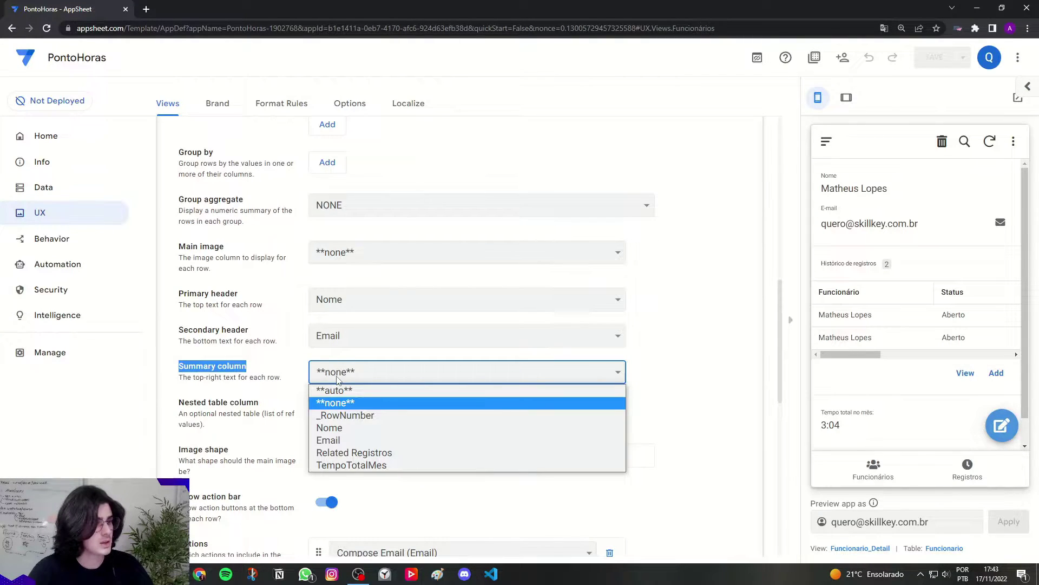
left_click(353, 466)
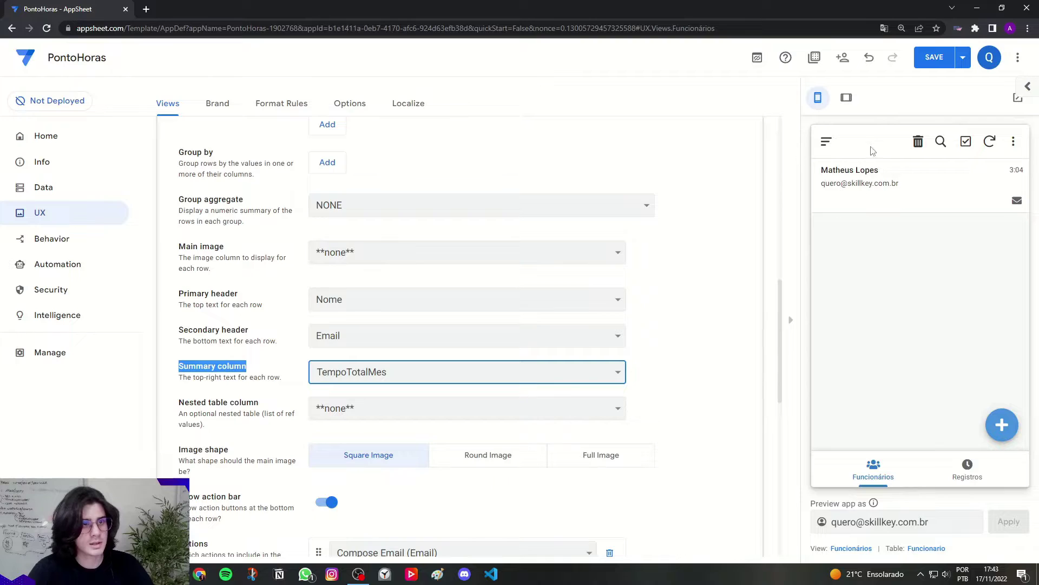
Step: Show the Registros records in the phone preview
left_click(964, 476)
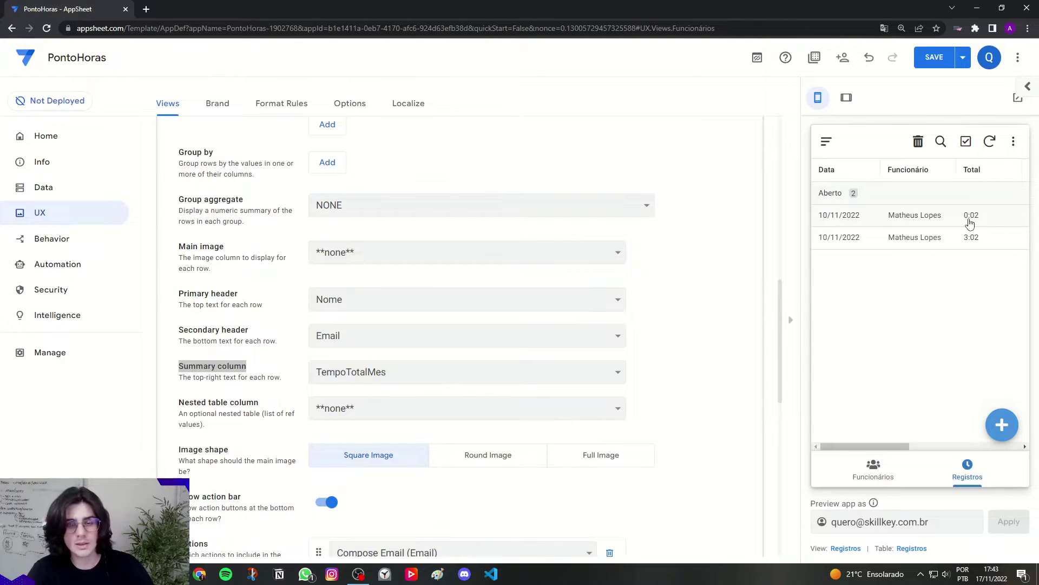
scroll(733, 404, "up", 4)
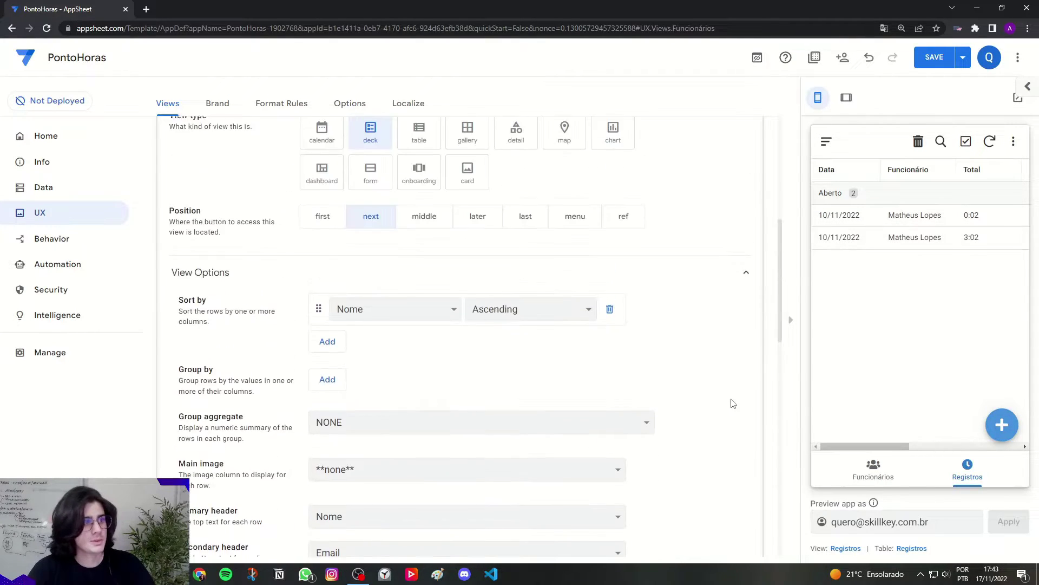
scroll(733, 403, "up", 8)
Step: Save the view changes to the app
left_click(421, 306)
left_click(935, 57)
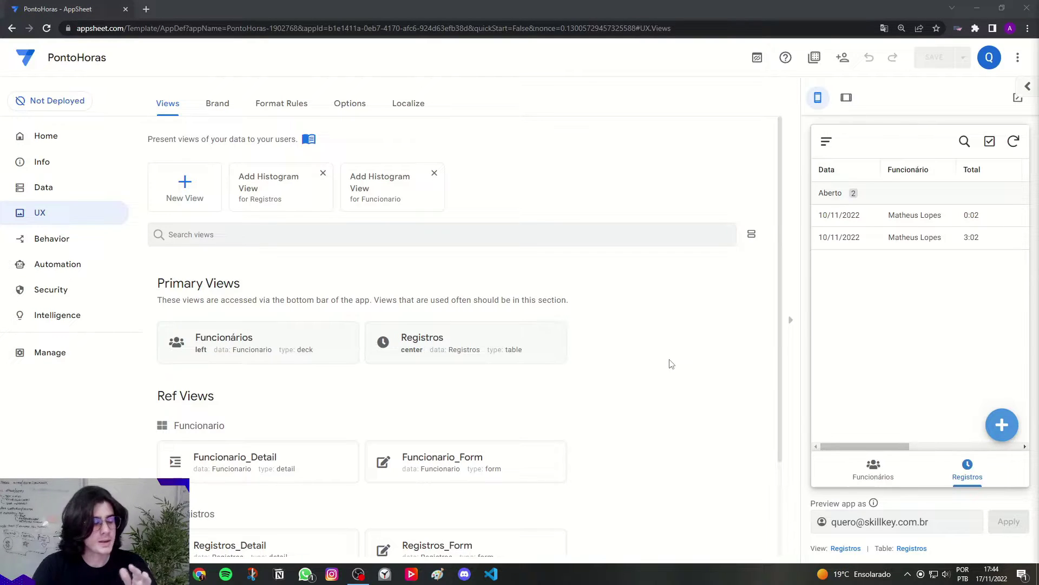
Step: Go to Behavior and delete both old 10/11/2022 Registros records in the preview
left_click(45, 245)
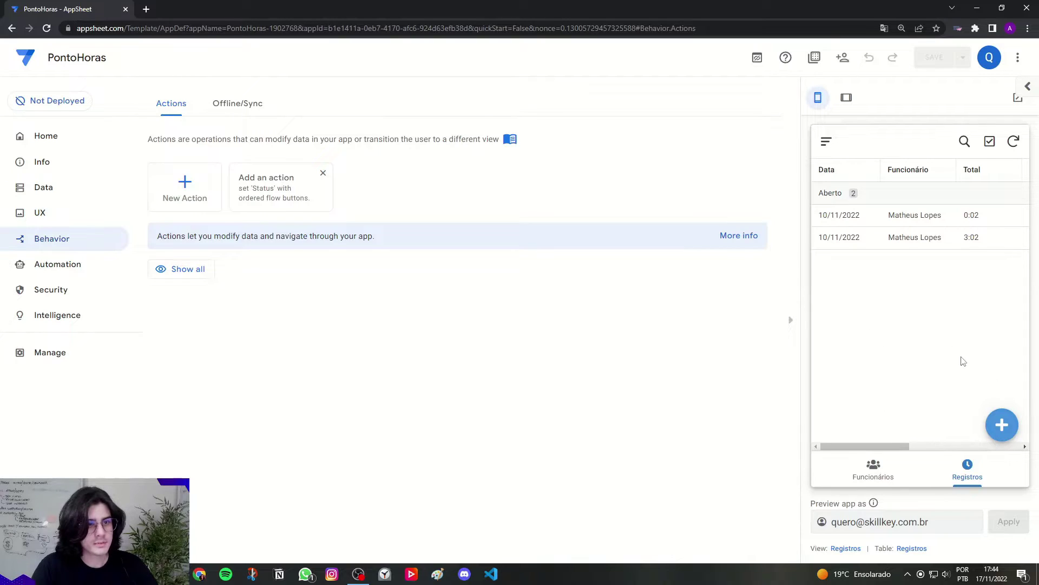
left_click(906, 241)
left_click(910, 215)
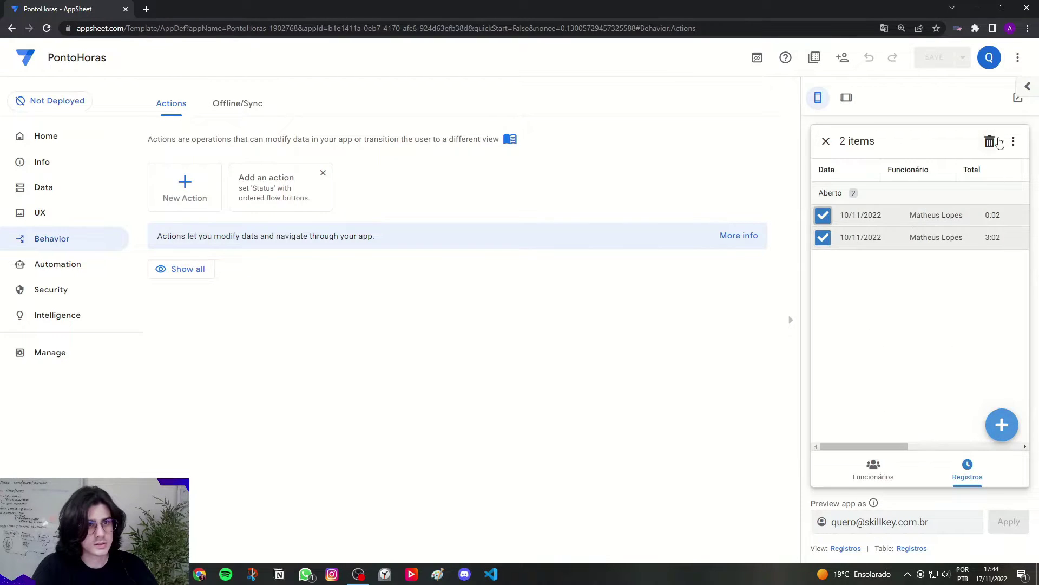
left_click(990, 141)
left_click(978, 298)
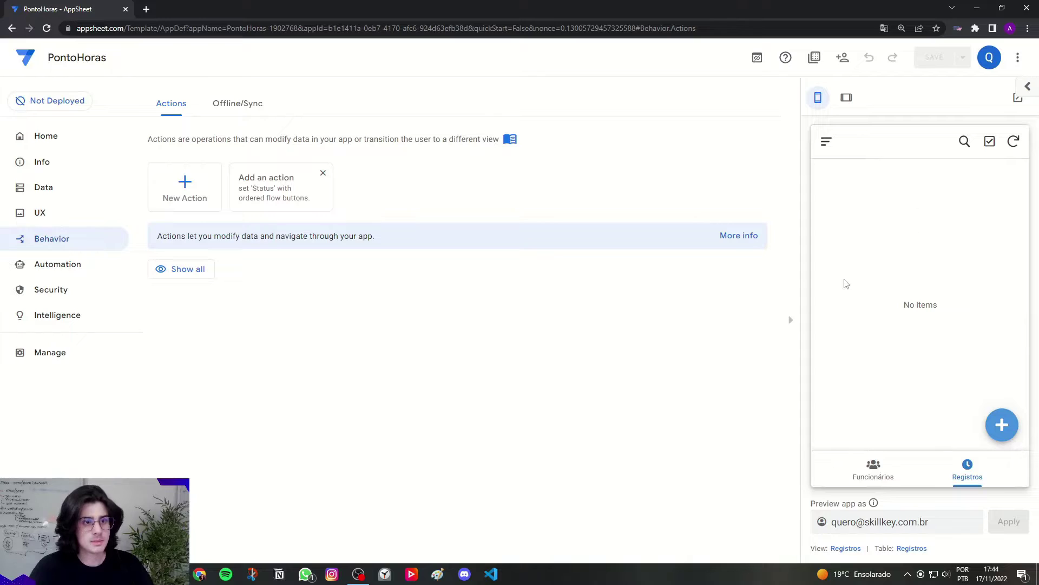
Step: Add a new 17/11/2022 Registros record with 1° Entrada 17:44
left_click(1002, 424)
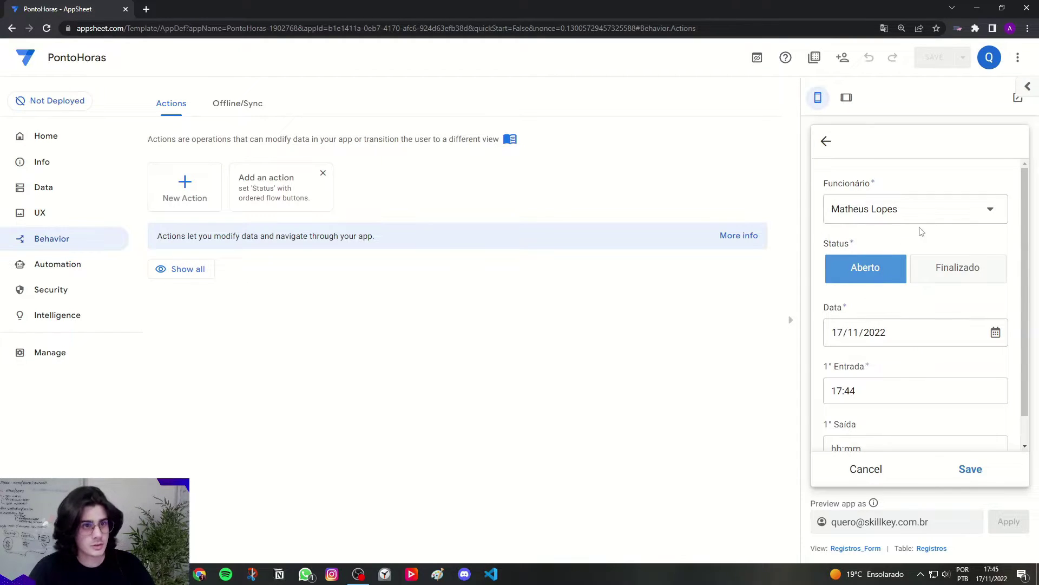
scroll(846, 285, "down", 1)
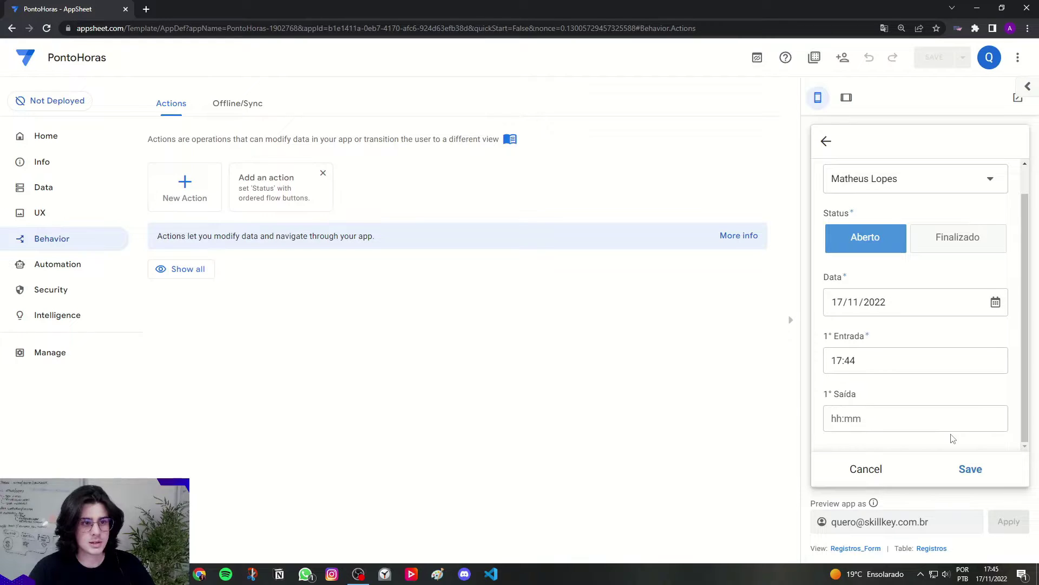
scroll(866, 396, "up", 1)
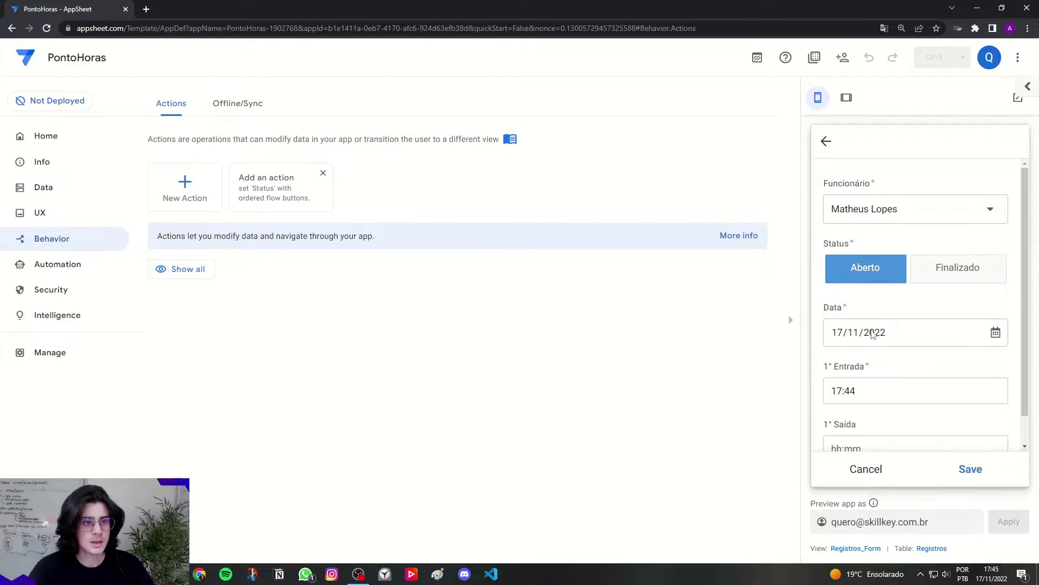
left_click(969, 470)
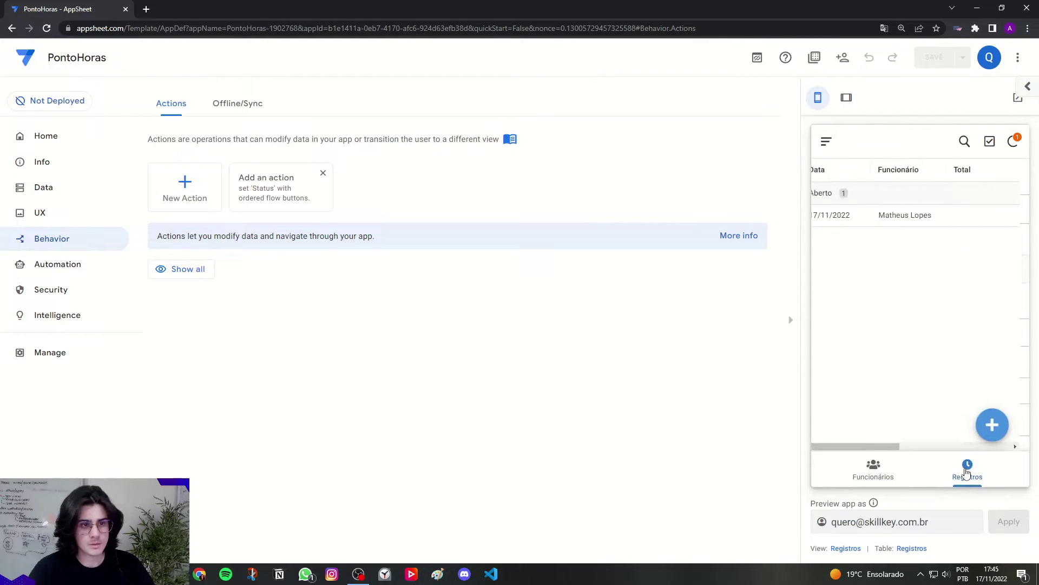
Step: Edit the 17/11/2022 record to set 1° Saída to 17:45 and save it
left_click(851, 225)
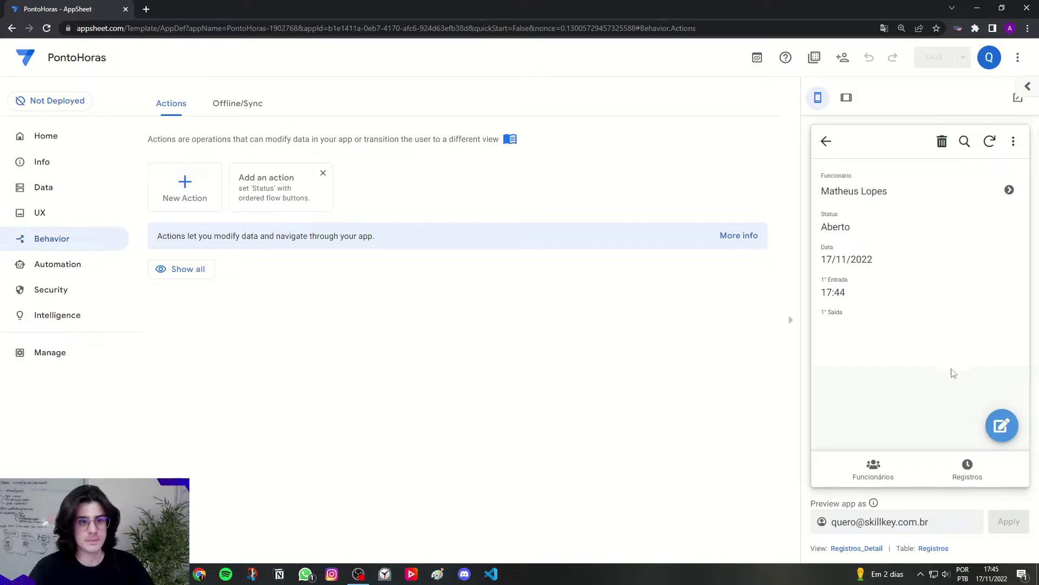
left_click(1001, 425)
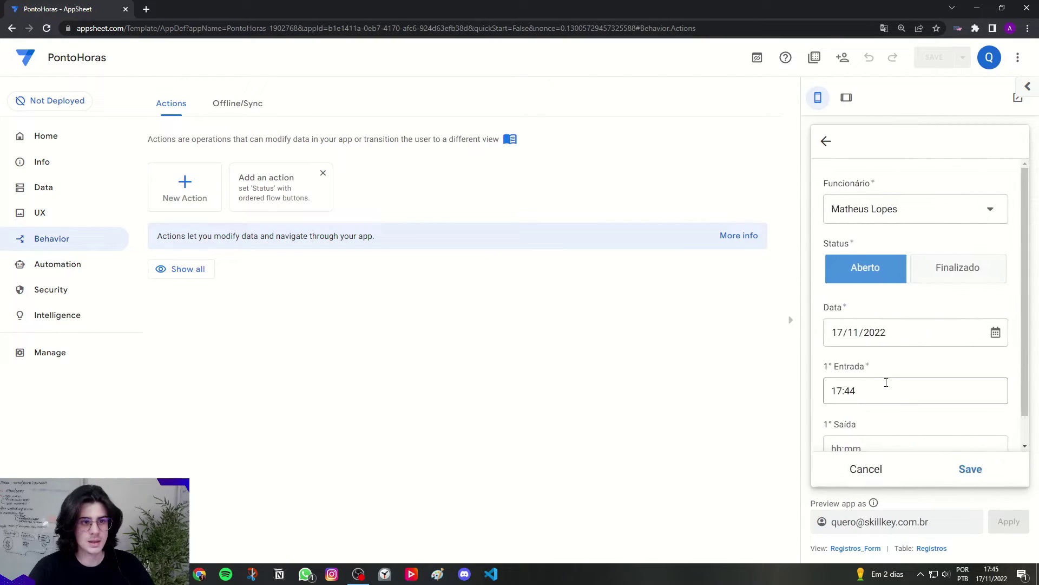
scroll(886, 382, "down", 1)
left_click(855, 410)
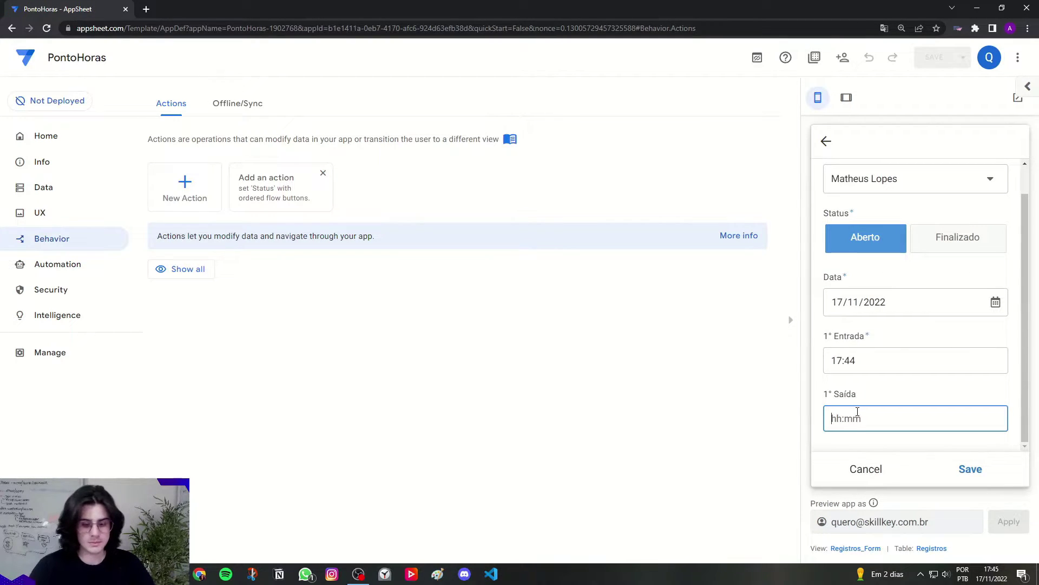
type("17:45")
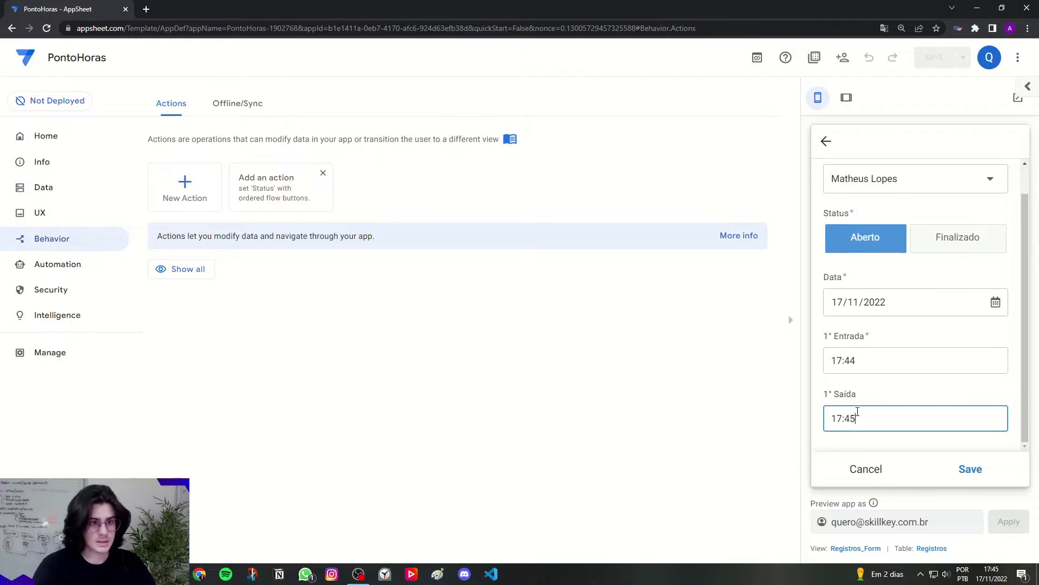
left_click(873, 393)
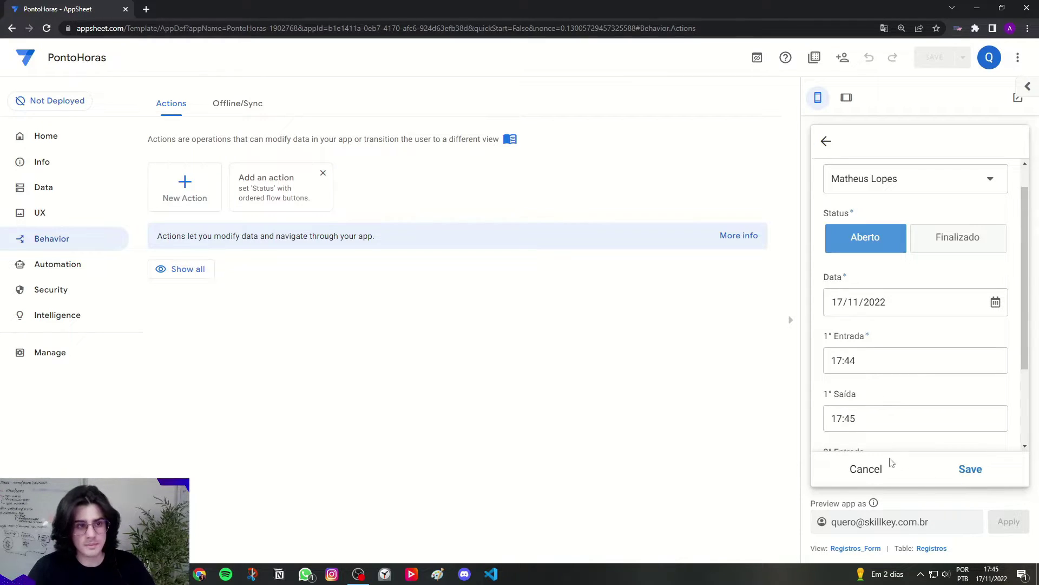
left_click(971, 469)
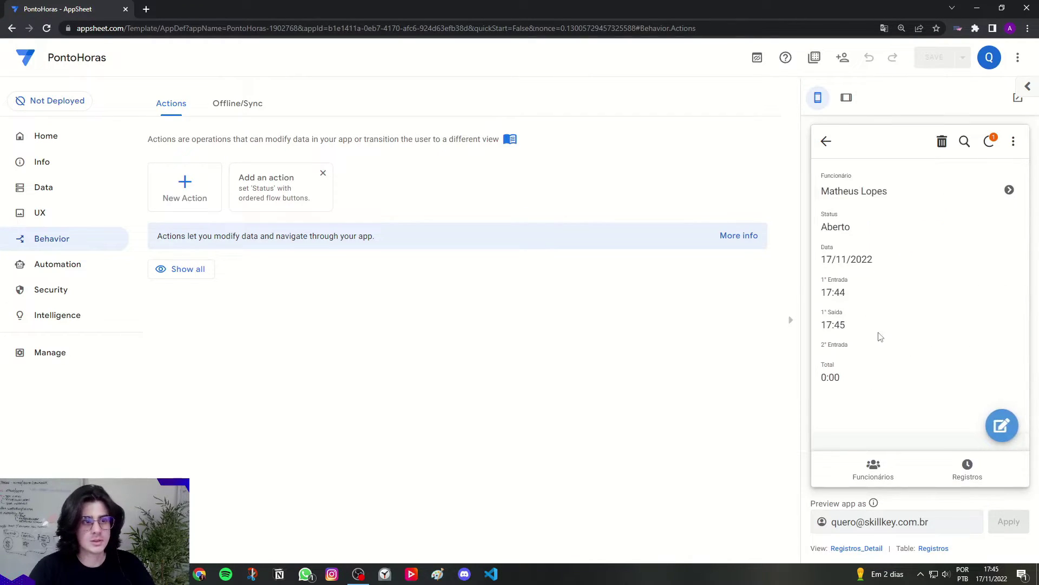
Step: Clear the record's 1° Saída time, save, and start a new Funcionario action
left_click(1010, 424)
scroll(975, 417, "down", 3)
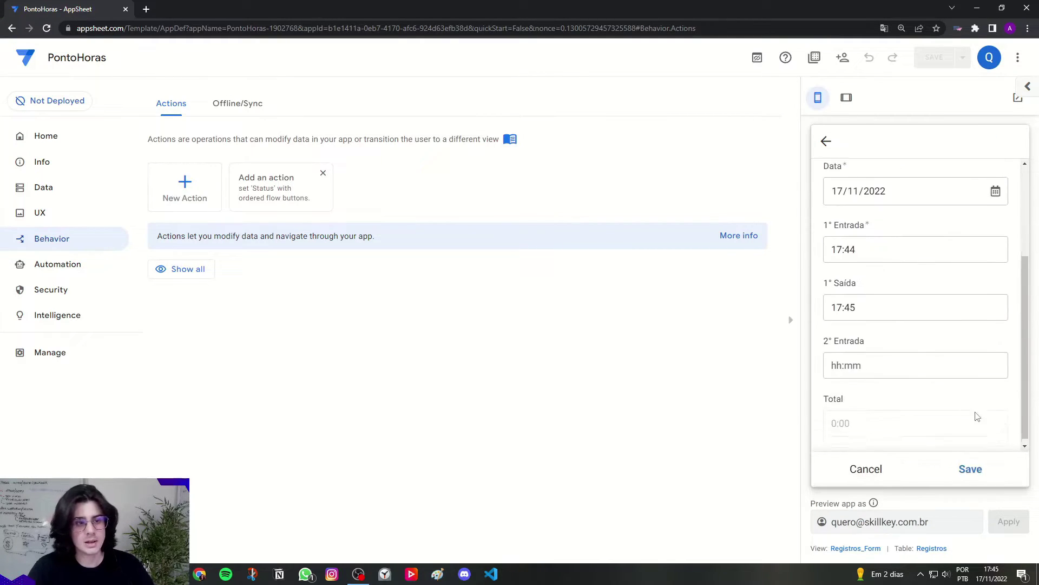
left_click(859, 361)
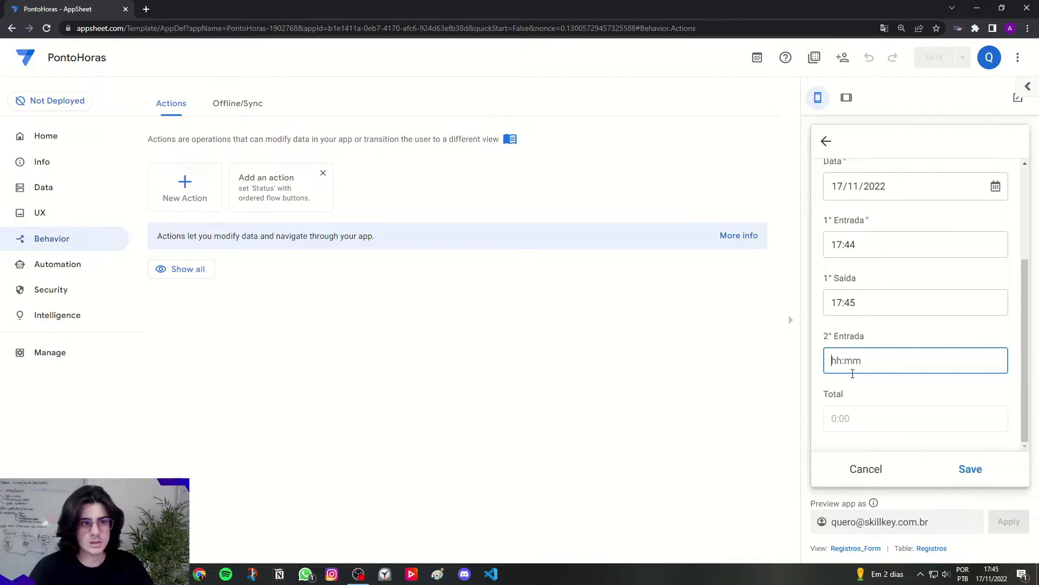
left_click(893, 402)
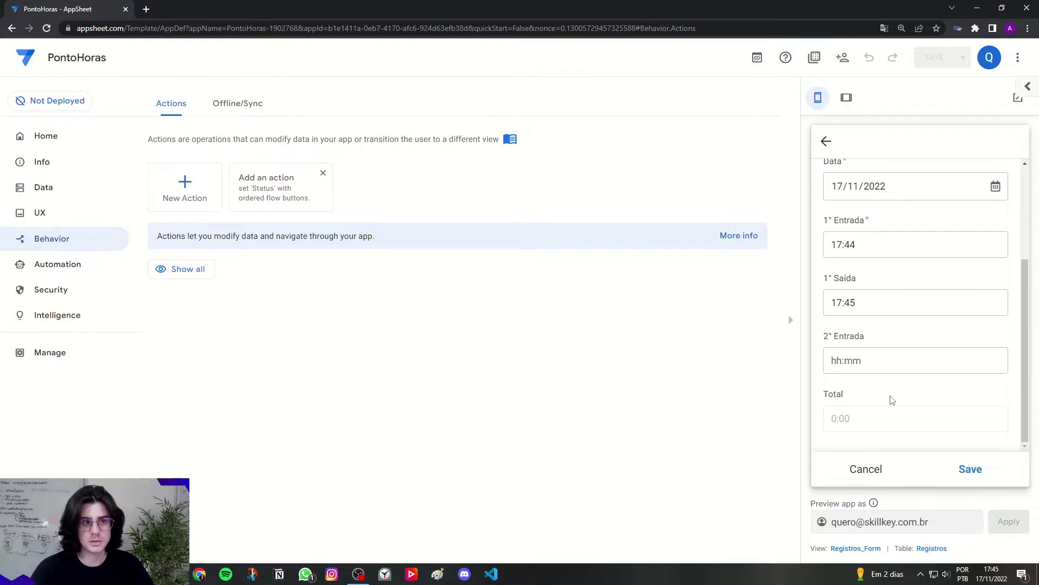
left_click_drag(869, 302, 829, 307)
key("BackSpace")
left_click(901, 381)
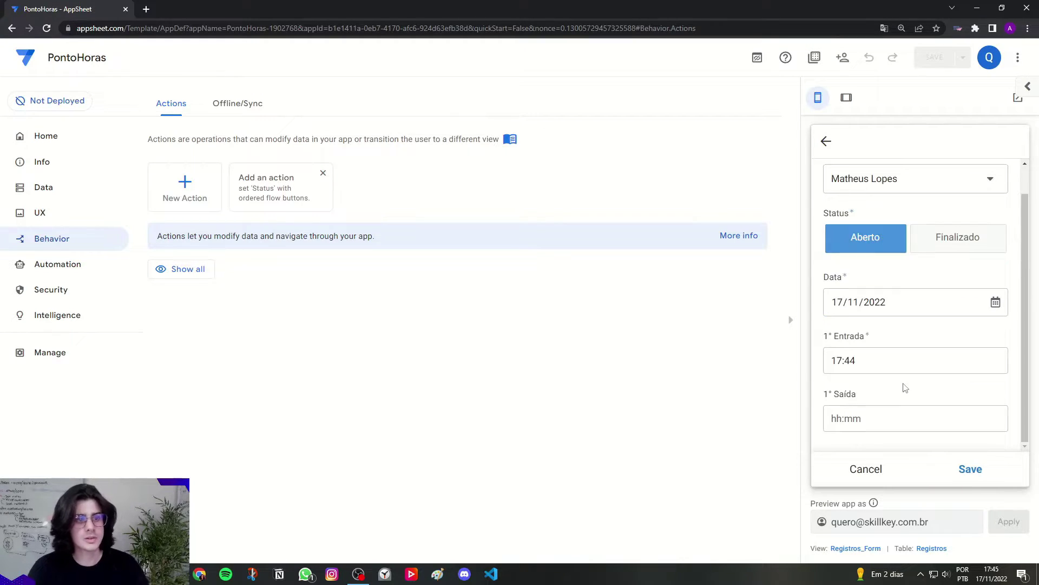
left_click(969, 469)
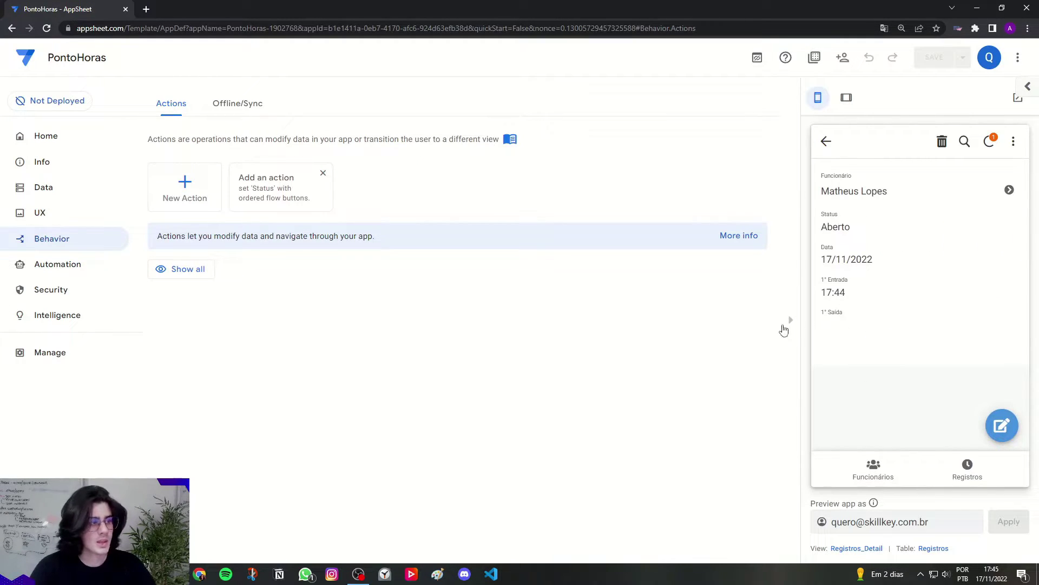
left_click(182, 195)
left_click(290, 186)
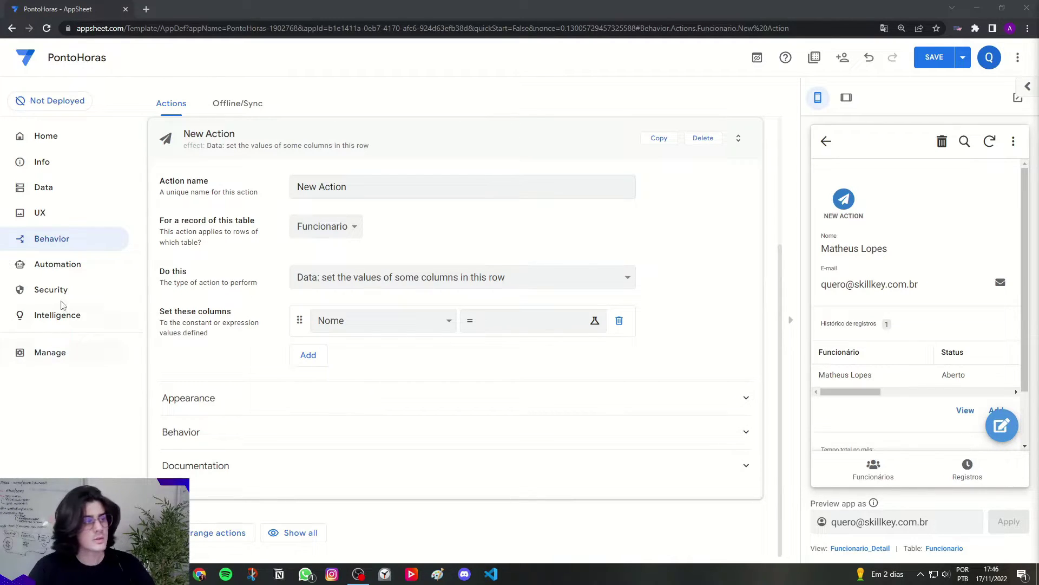
Step: Name the new action 'Registrar saída 1'
left_click(287, 192)
key("Caps_Lock")
type("Registrar sa")
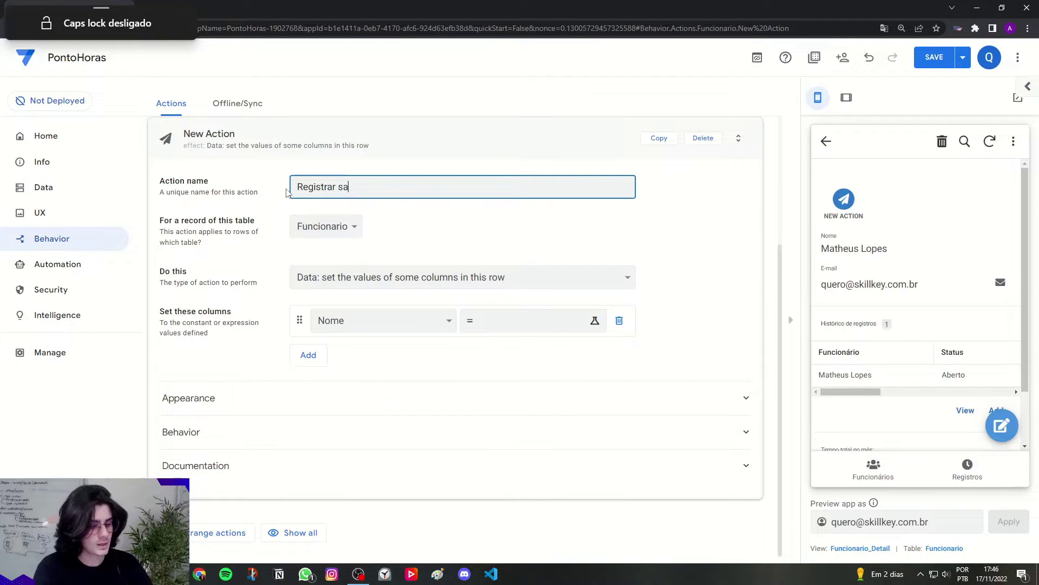
type("ída 1")
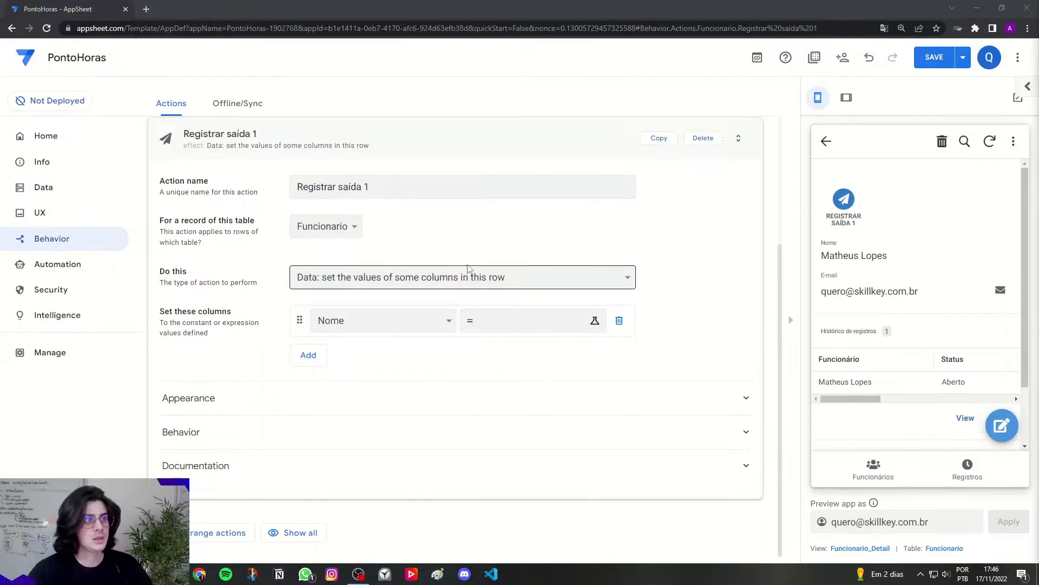
left_click(482, 242)
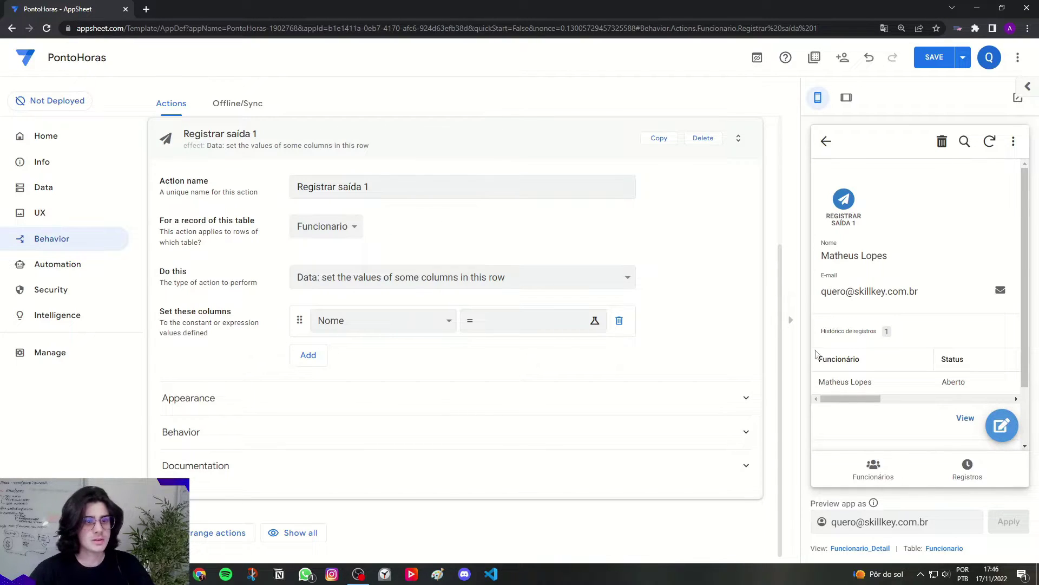
Step: Change the test record's 1° Entrada to 09:00 in the preview and save
left_click(942, 466)
left_click(896, 220)
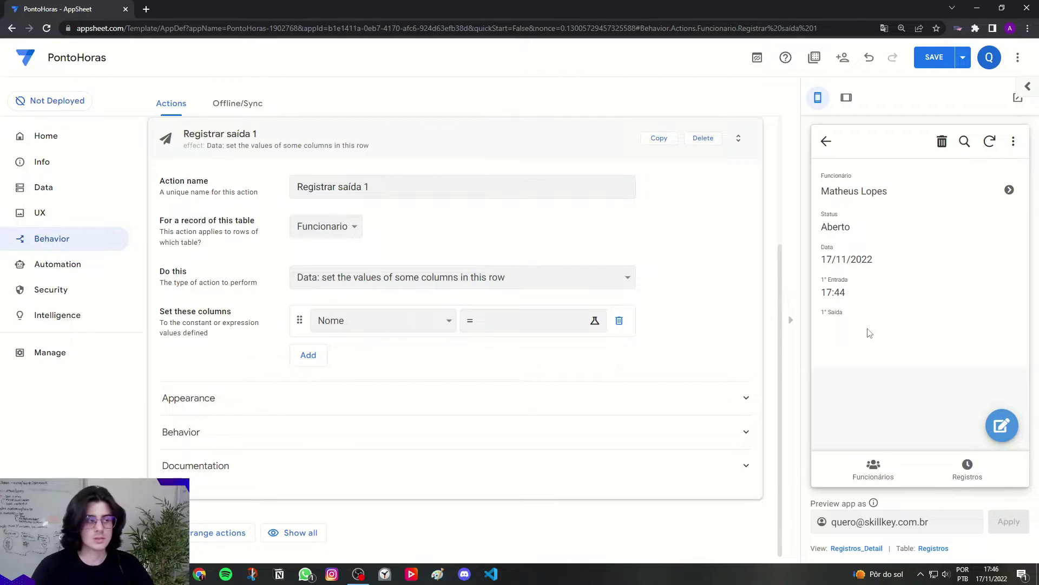
left_click(1002, 425)
scroll(921, 324, "down", 1)
left_click_drag(838, 364, 841, 366)
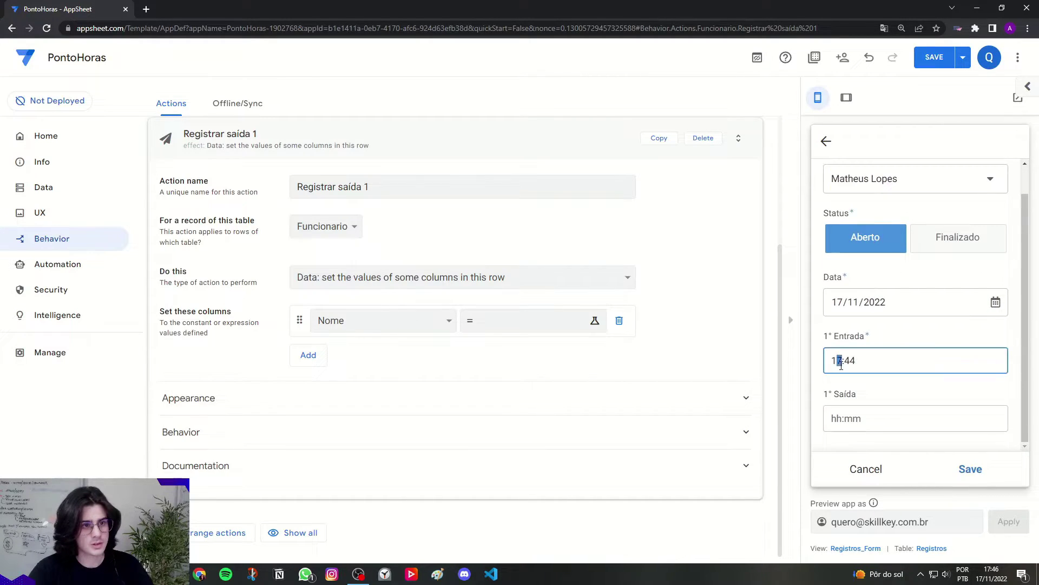
type("09")
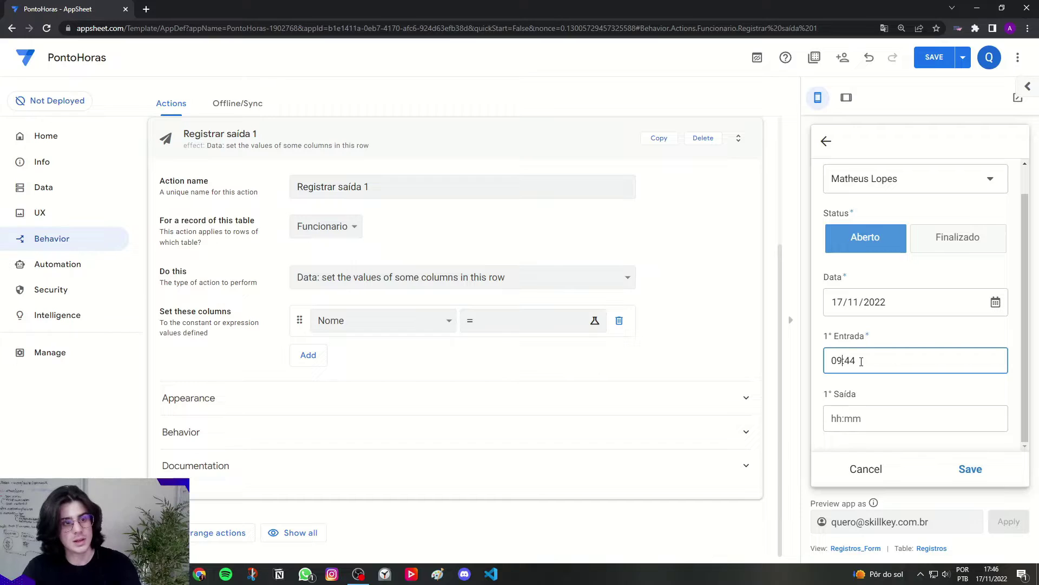
type("00")
left_click(969, 469)
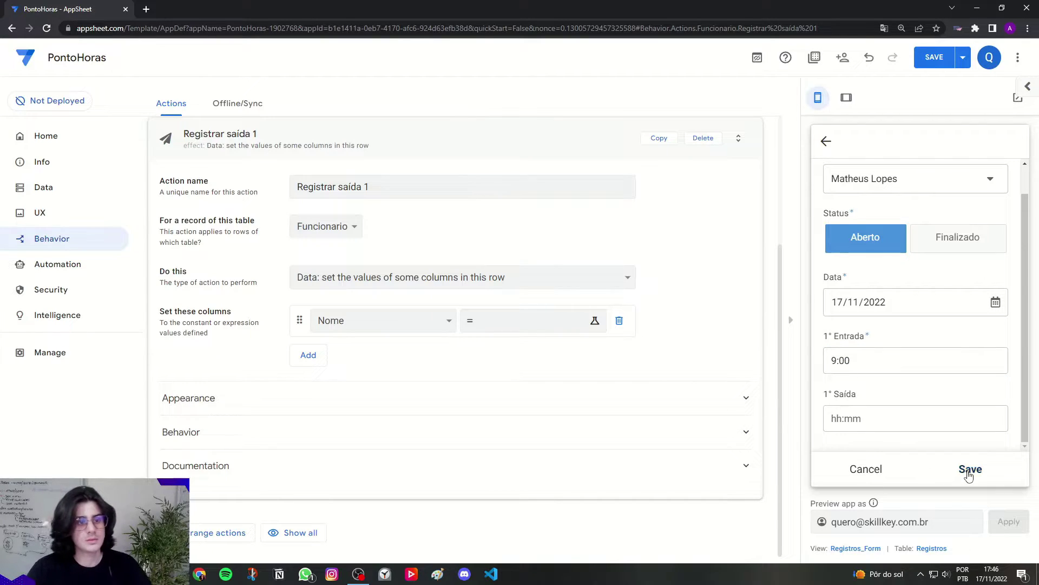
left_click_drag(818, 296, 843, 295)
left_click(823, 303)
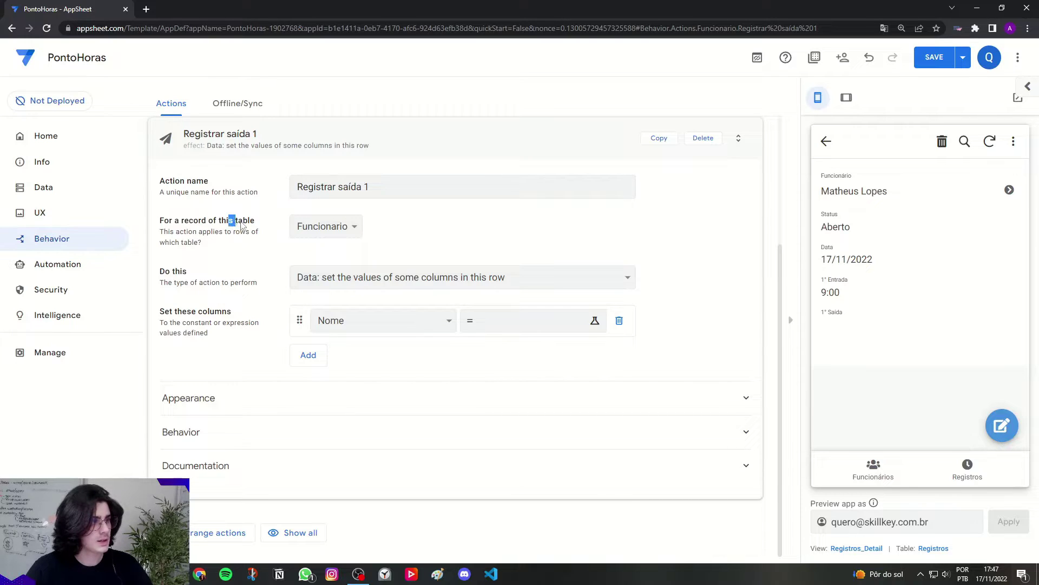
Step: Point the action at Registros and set HoraSaida1 to TEXT(TIMENOW())
left_click(346, 229)
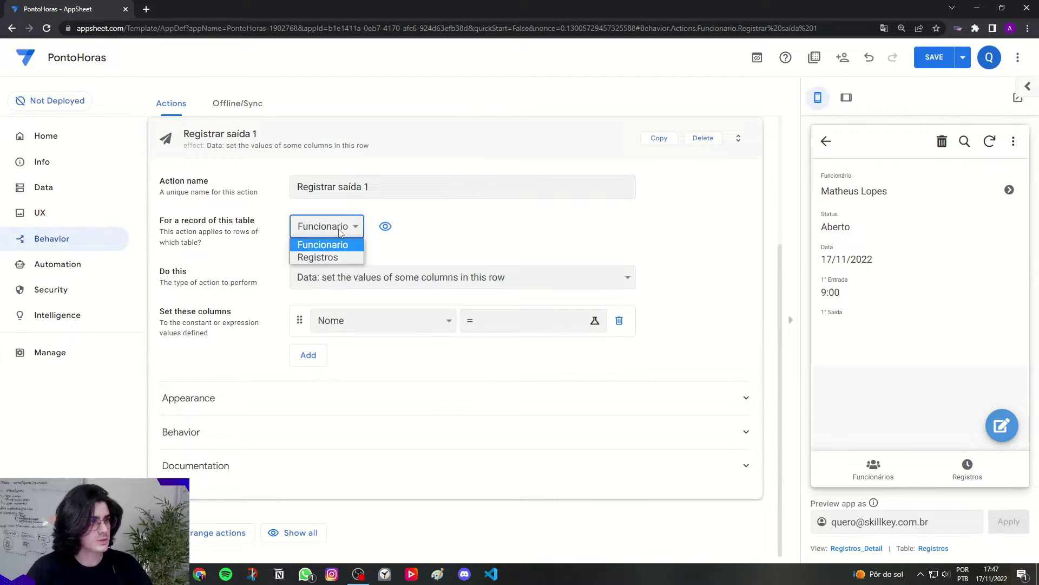
left_click(334, 259)
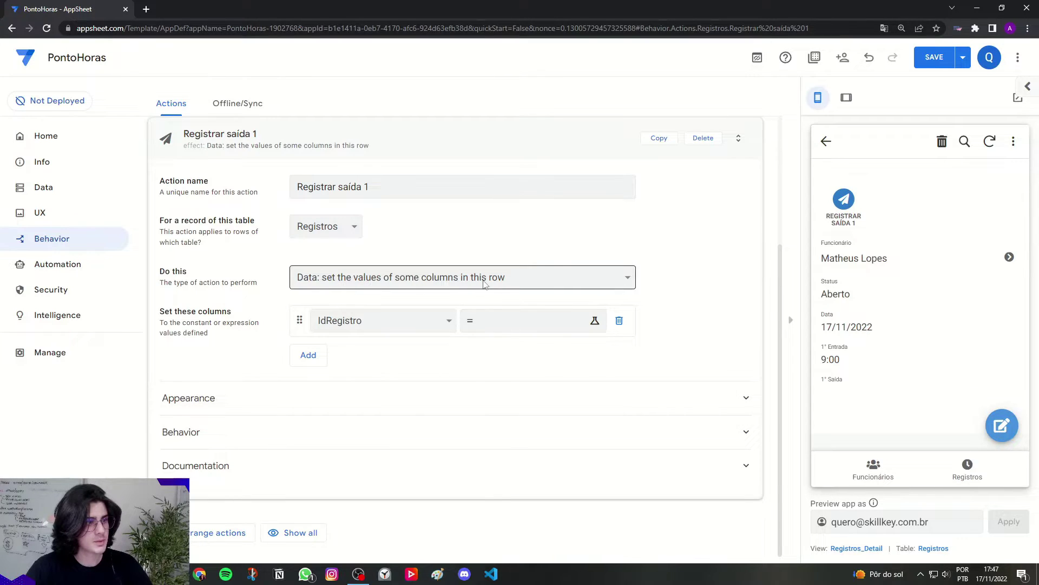
left_click(342, 322)
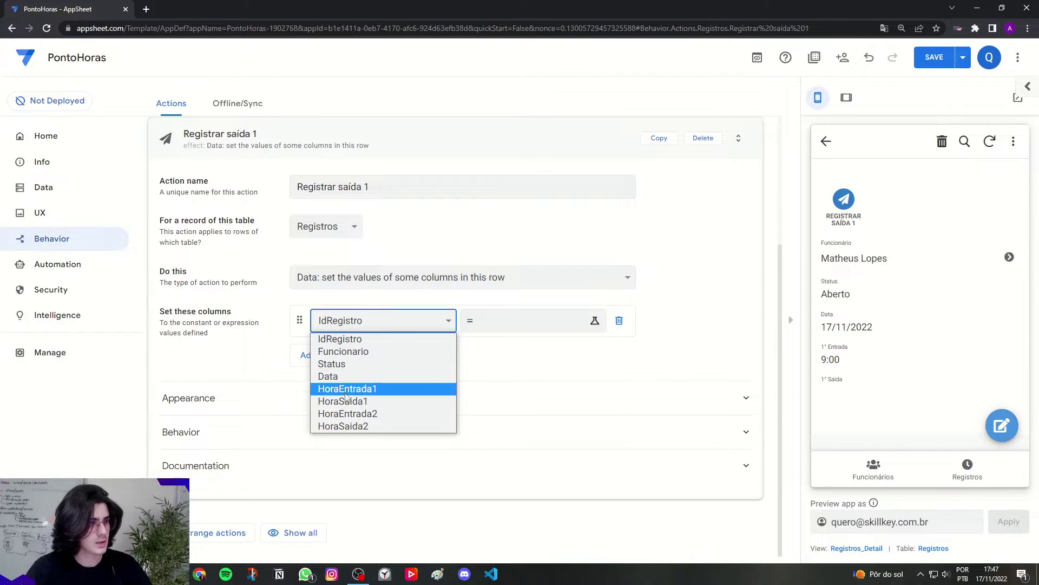
left_click(372, 403)
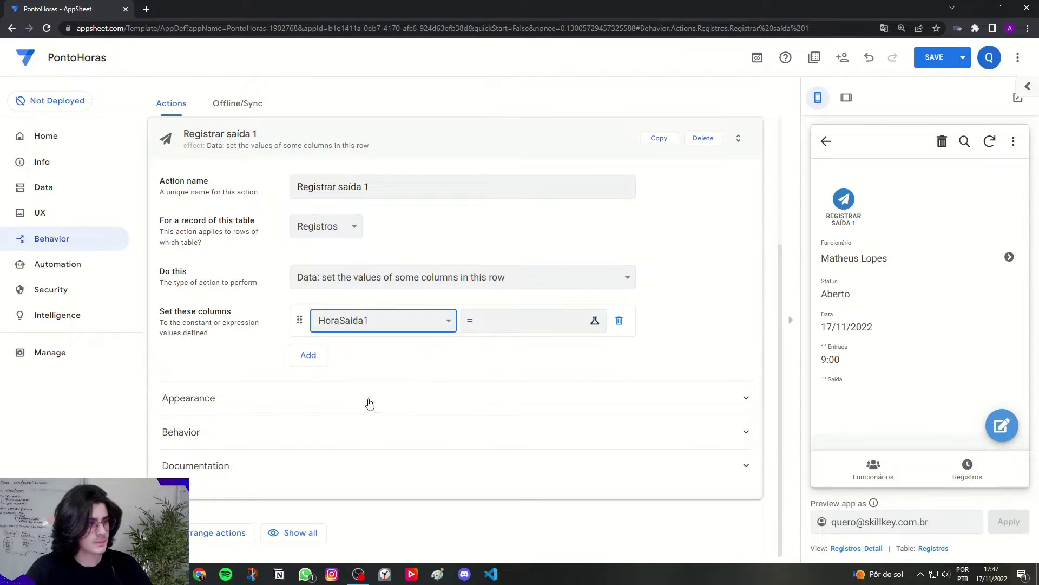
left_click(516, 331)
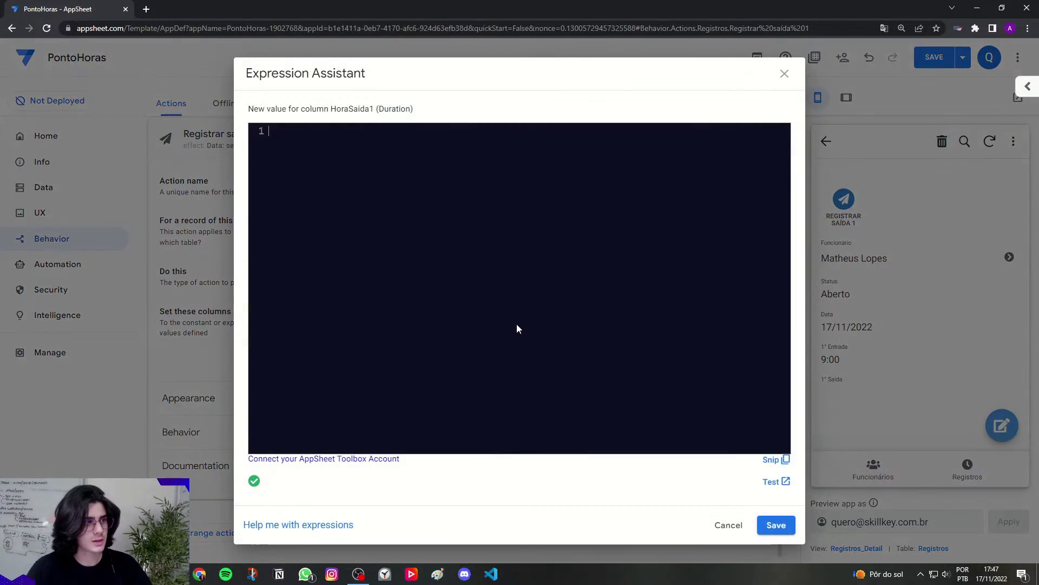
key("Caps_Lock")
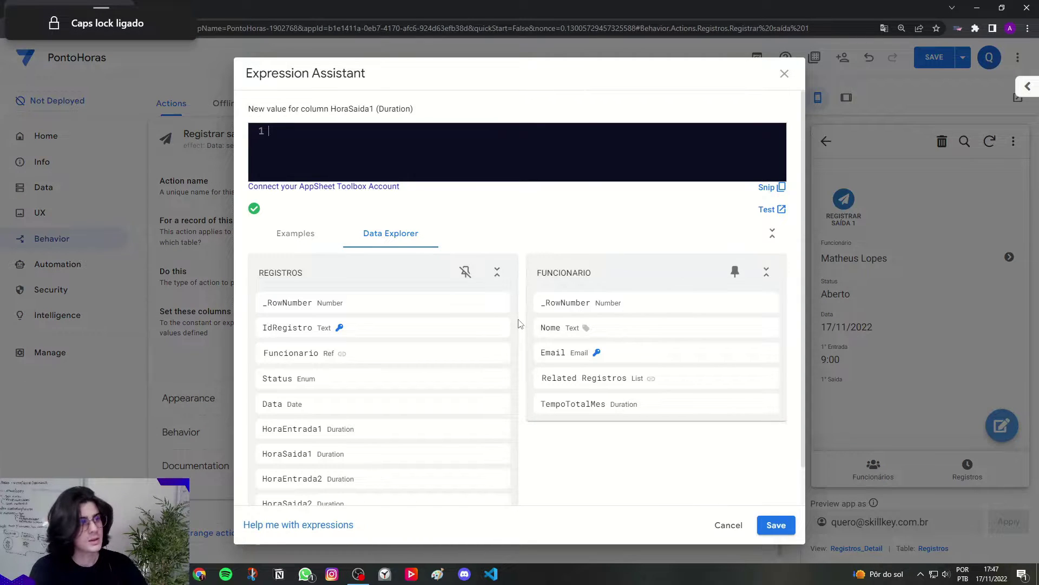
type("TEXT(")
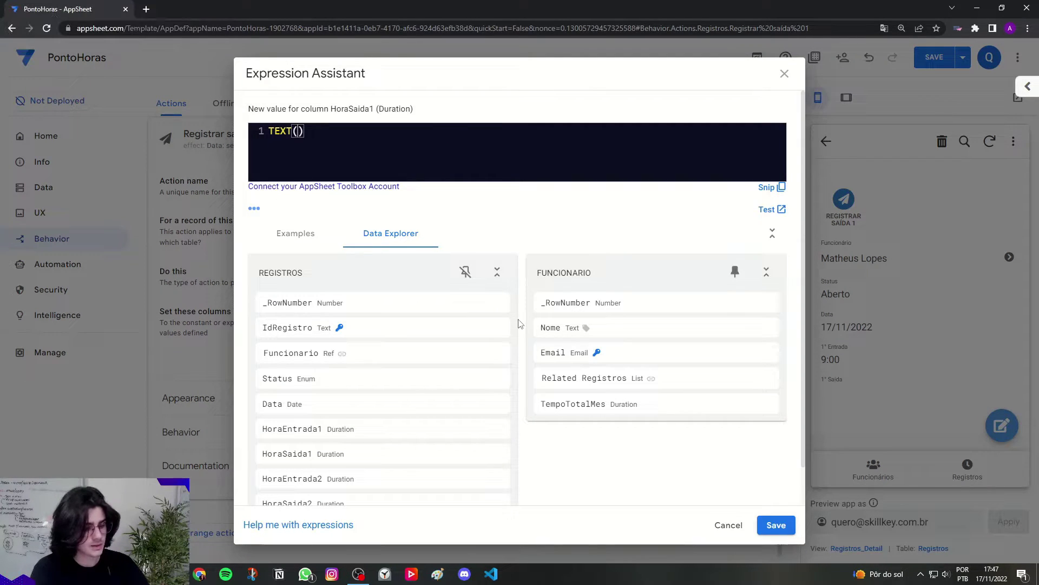
type("TIMENOW(")
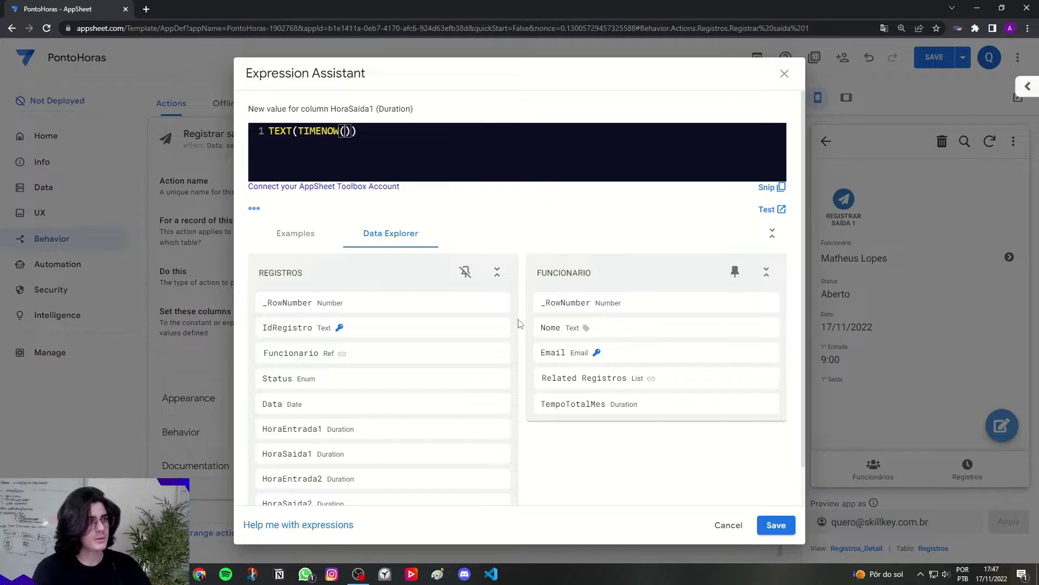
left_click(405, 164)
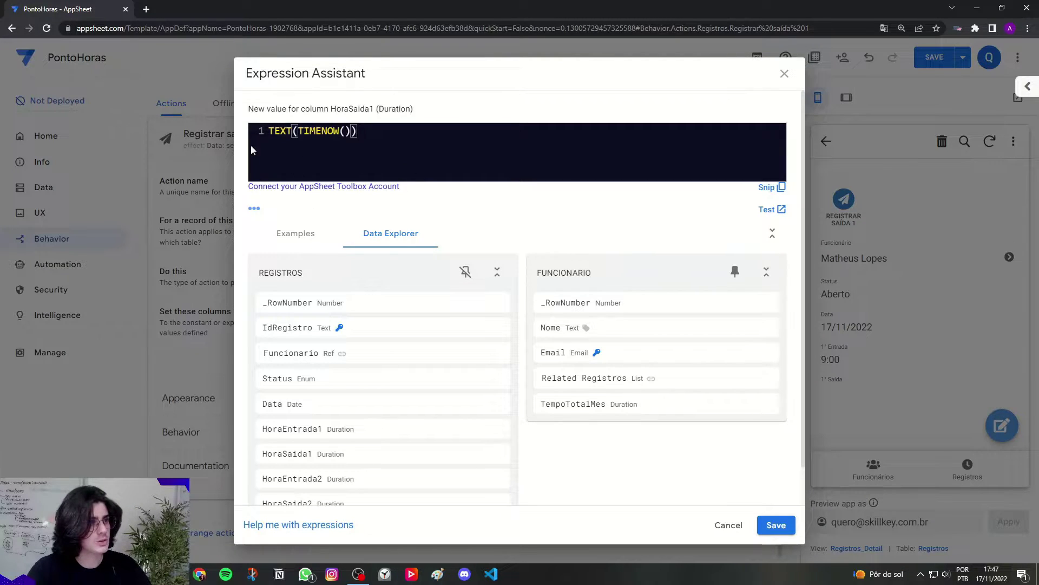
left_click_drag(380, 108, 414, 109)
left_click(407, 117)
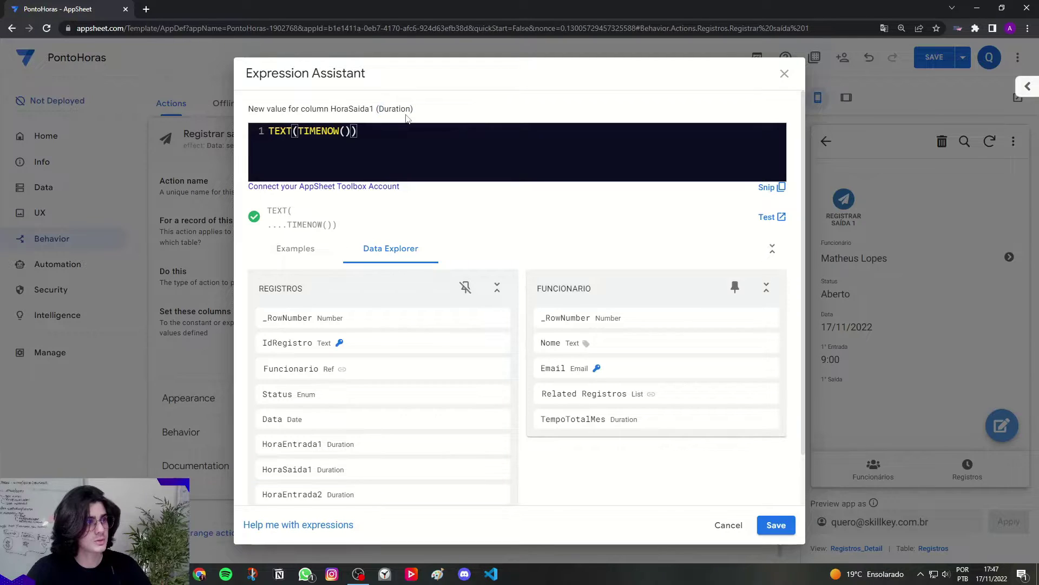
left_click(776, 525)
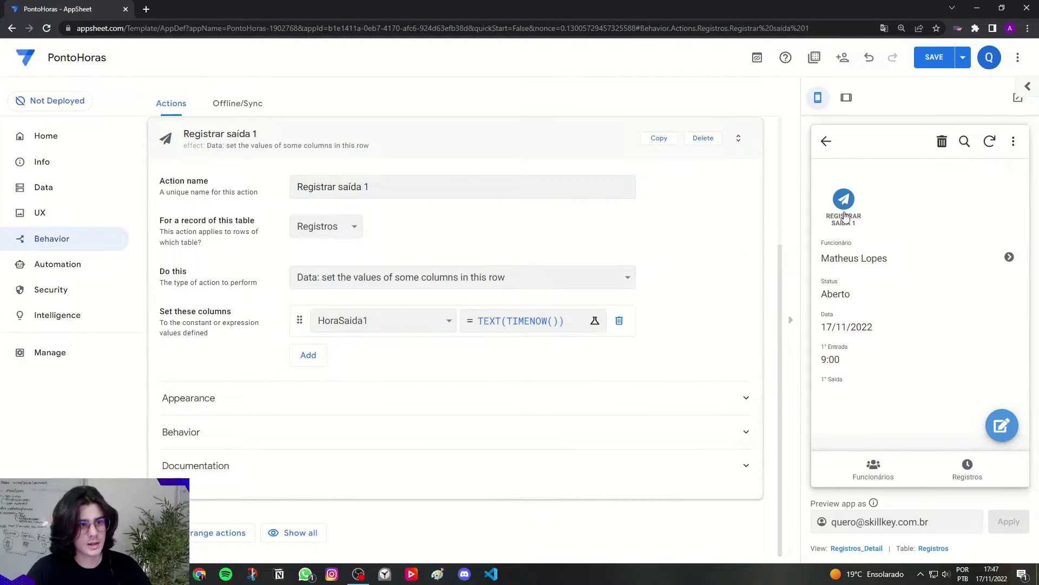
Step: Check the system time and inspect the record's empty 1° Saída field without saving
double_click(891, 398)
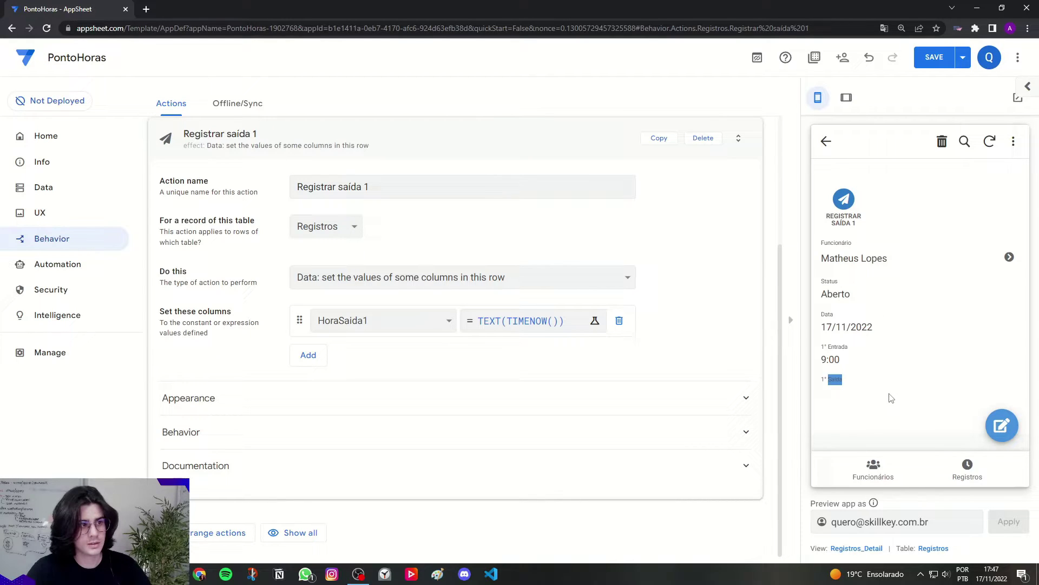
left_click(829, 383)
left_click(992, 574)
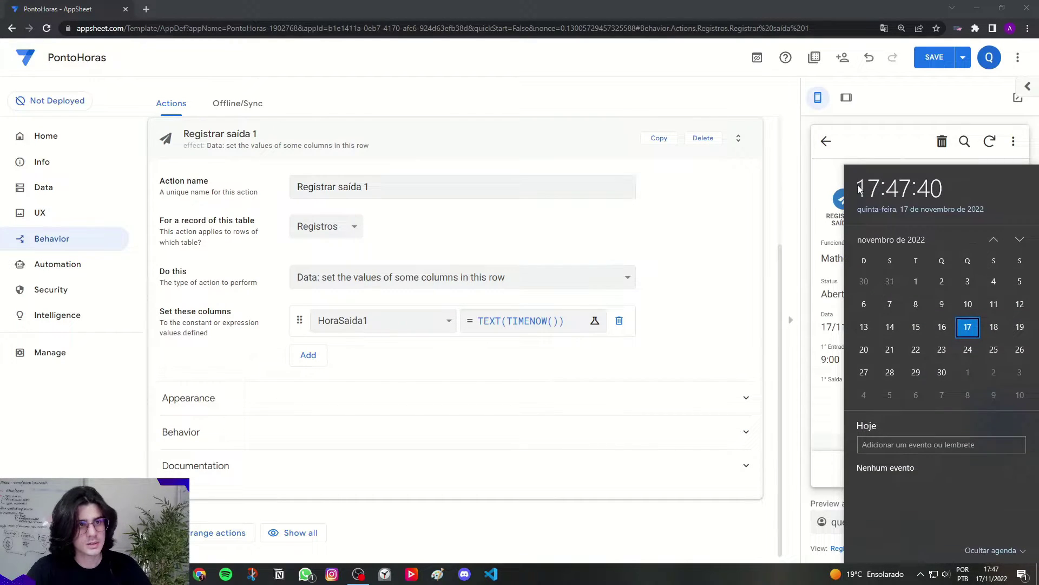
left_click(715, 236)
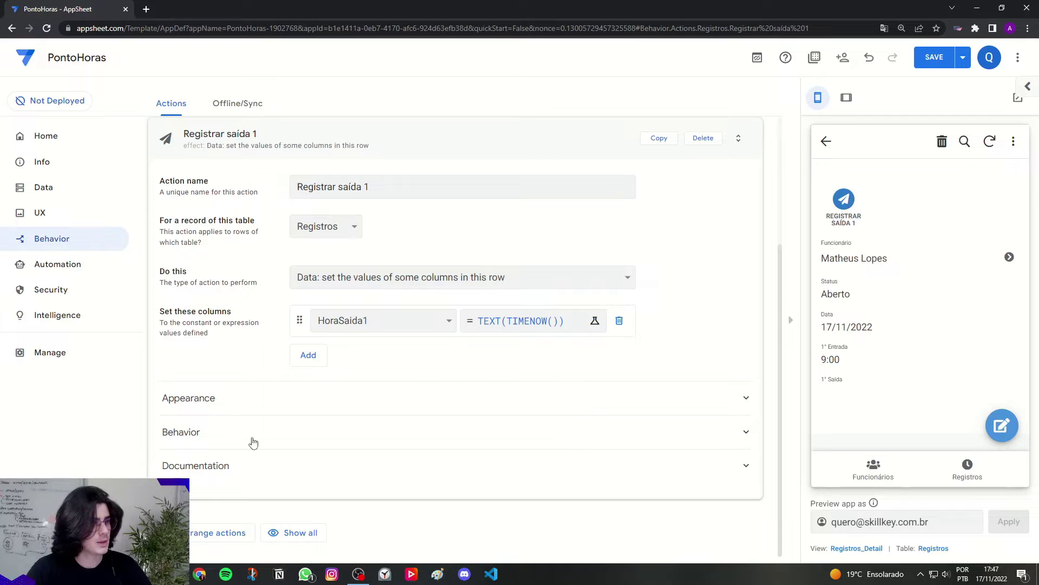
left_click(1002, 425)
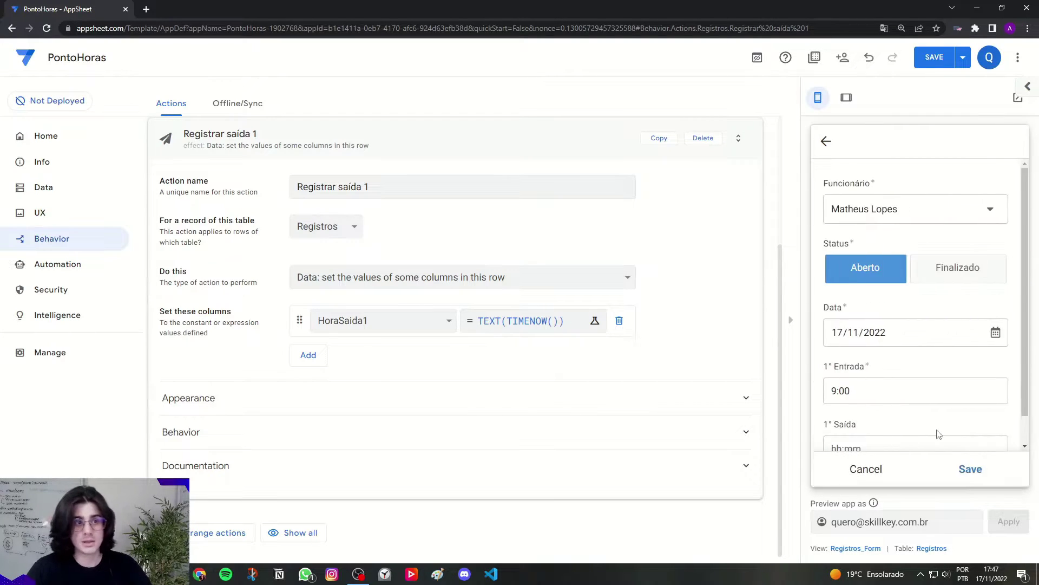
scroll(893, 401, "down", 1)
left_click(837, 418)
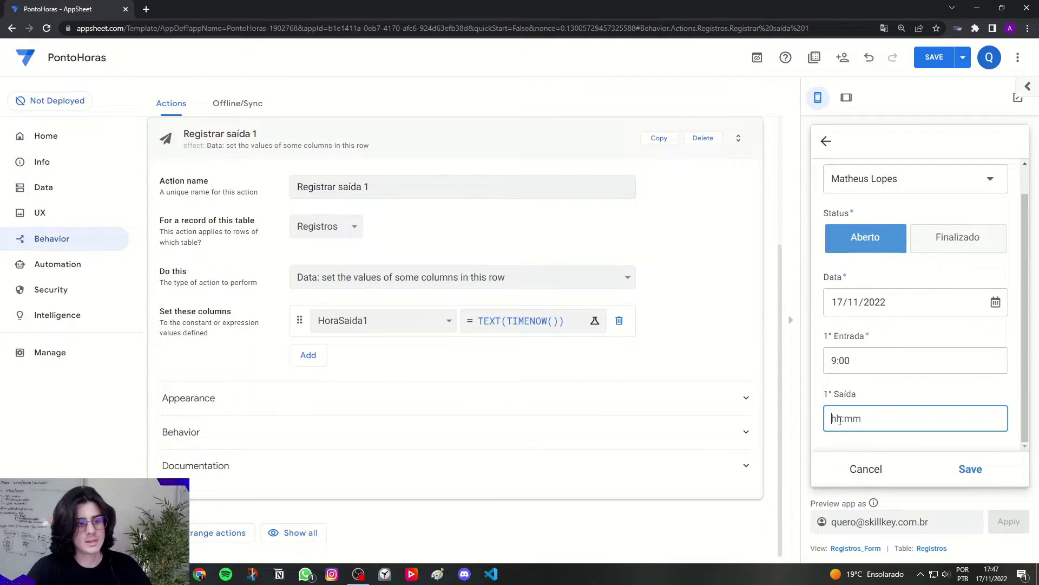
left_click(876, 466)
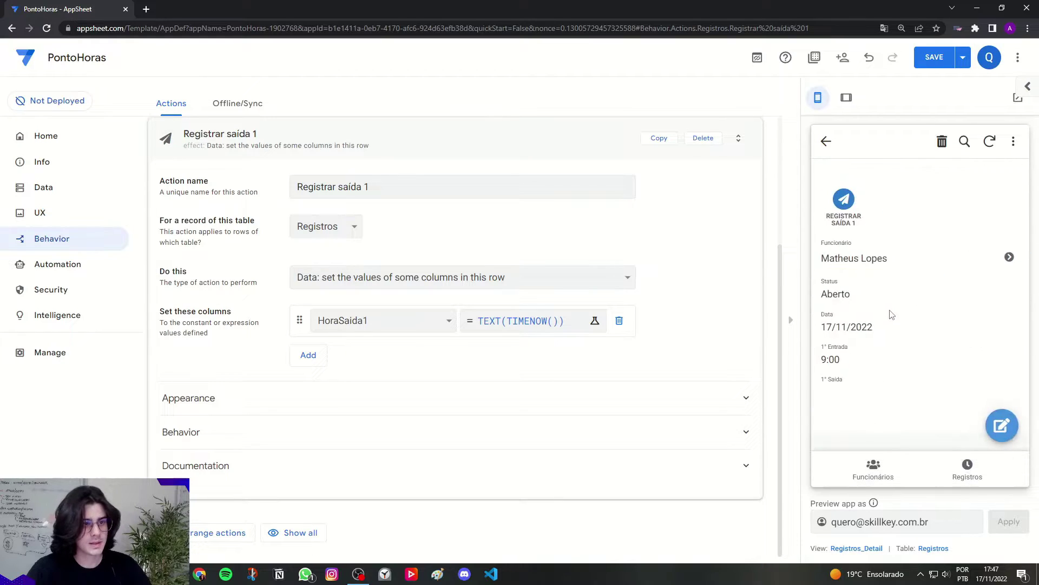
Step: Search icons for 'clock' and give Registrar saída 1 the history-clock icon
left_click(192, 405)
scroll(341, 407, "down", 3)
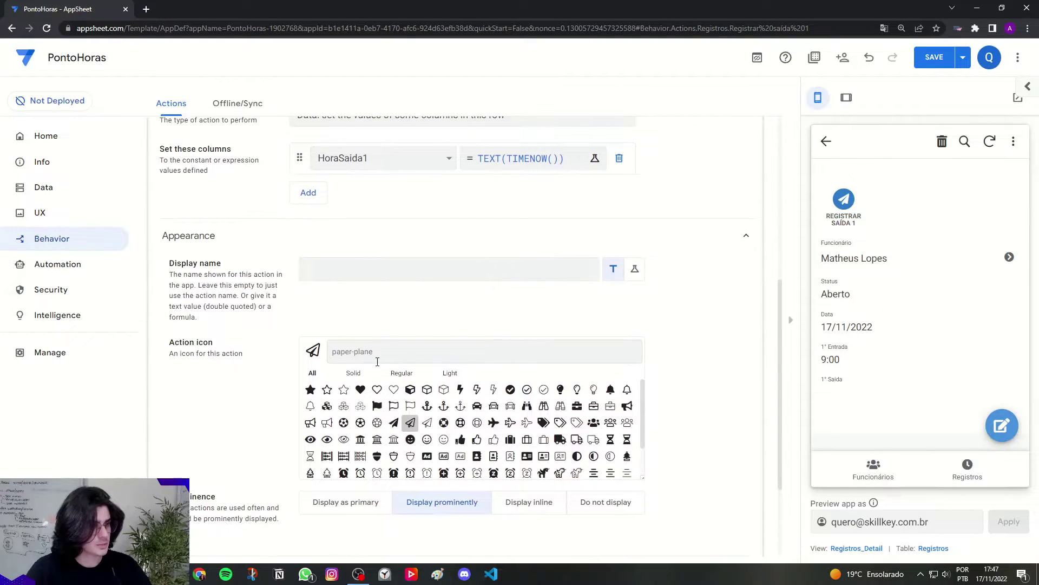
type("clock")
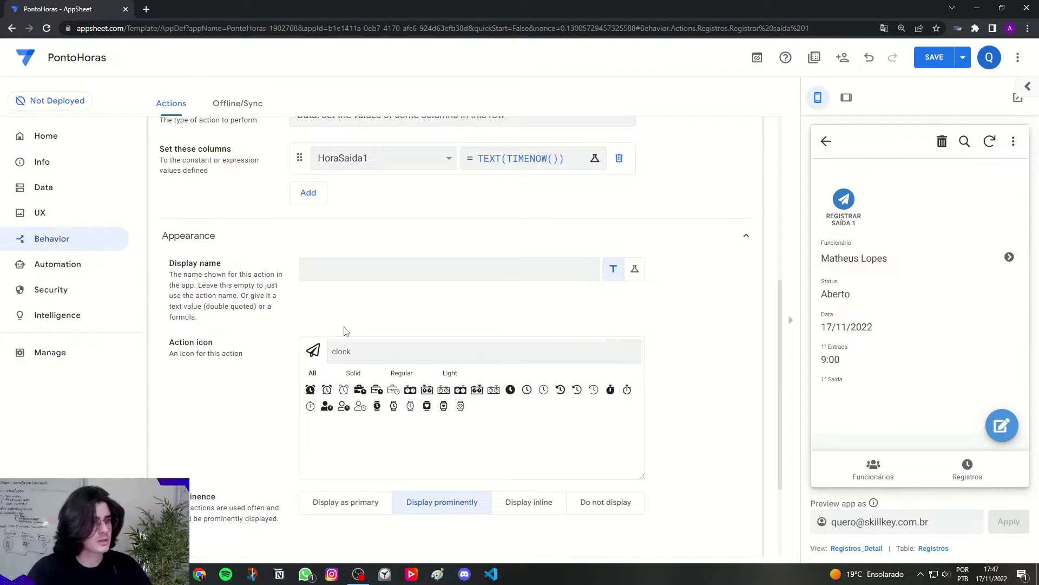
left_click(560, 397)
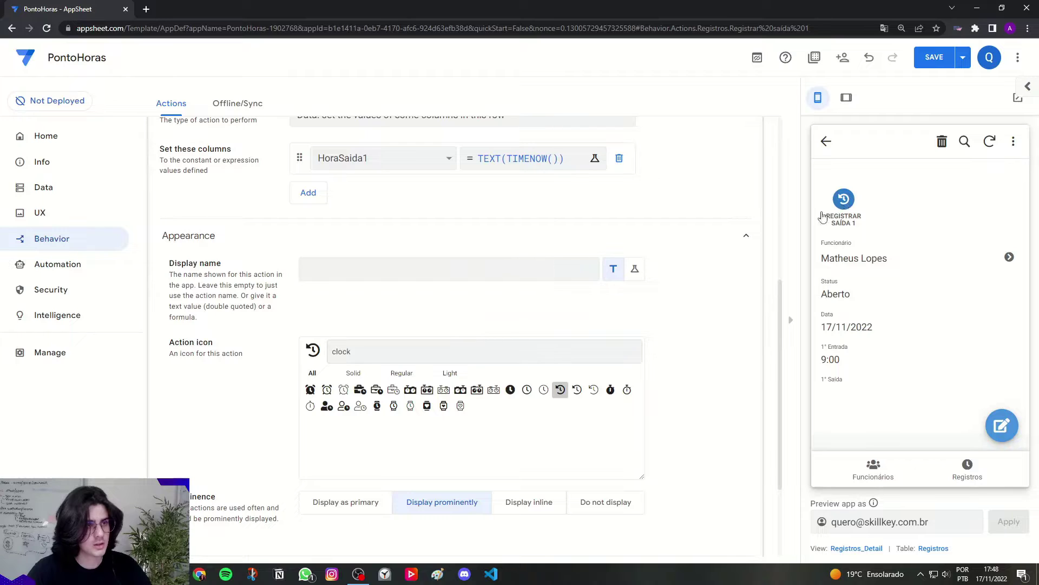
scroll(704, 308, "up", 5)
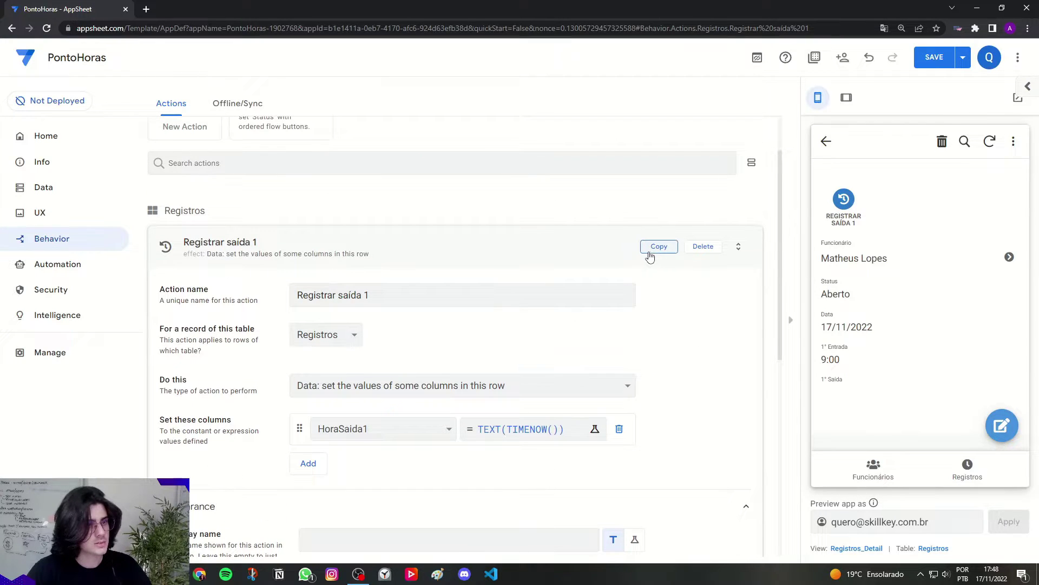
Step: Copy Registrar saída 1 as 'Registrar entrada 2' setting HoraEntrada2
left_click(651, 249)
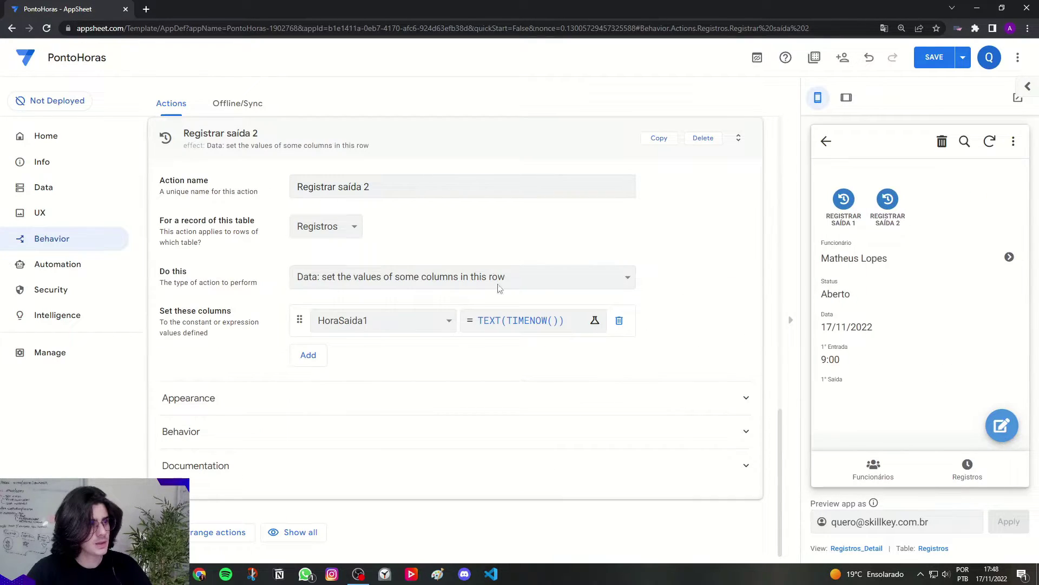
scroll(499, 288, "up", 2)
left_click_drag(386, 299, 340, 304)
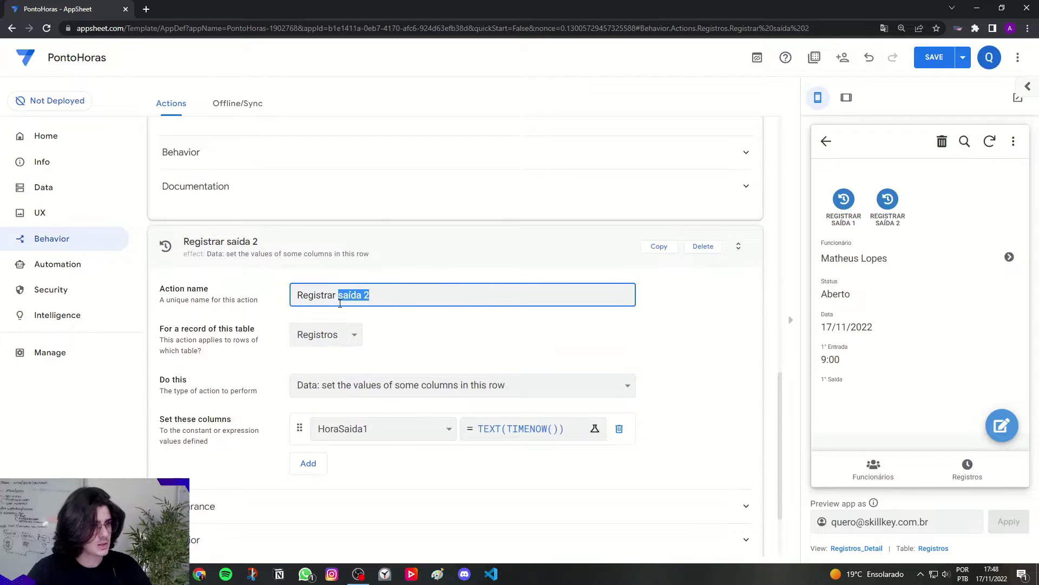
type("ENTRADA")
key("BackSpace")
key("BackSpace")
key("BackSpace")
key("BackSpace")
key("BackSpace")
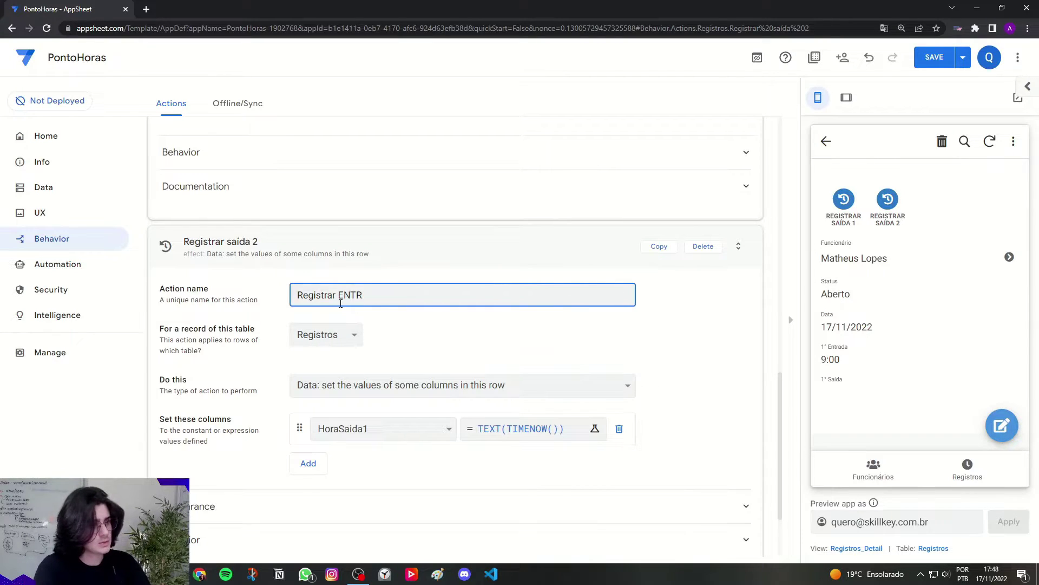
key("Caps_Lock")
type("entrada 2")
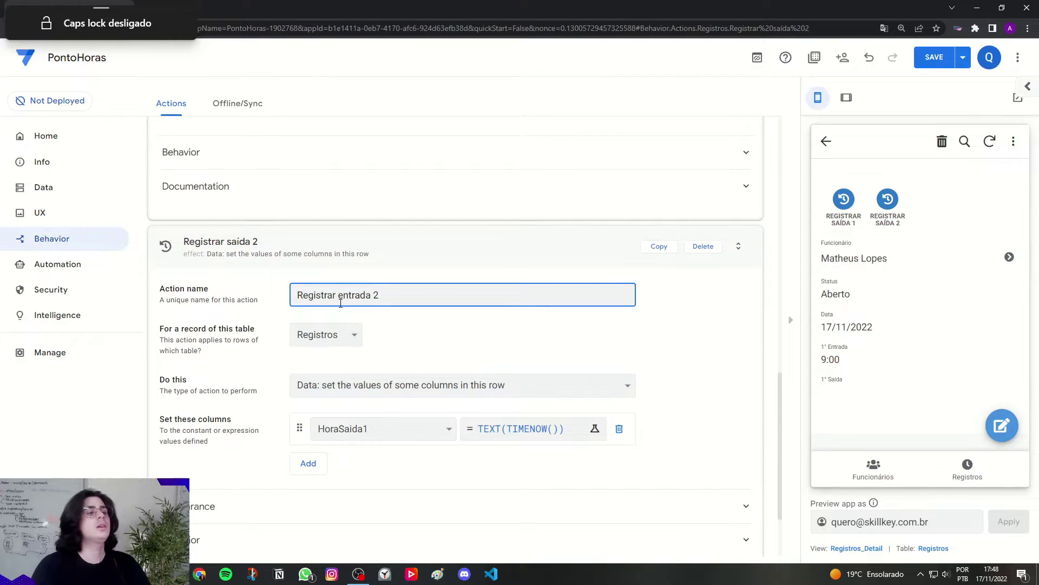
left_click(363, 317)
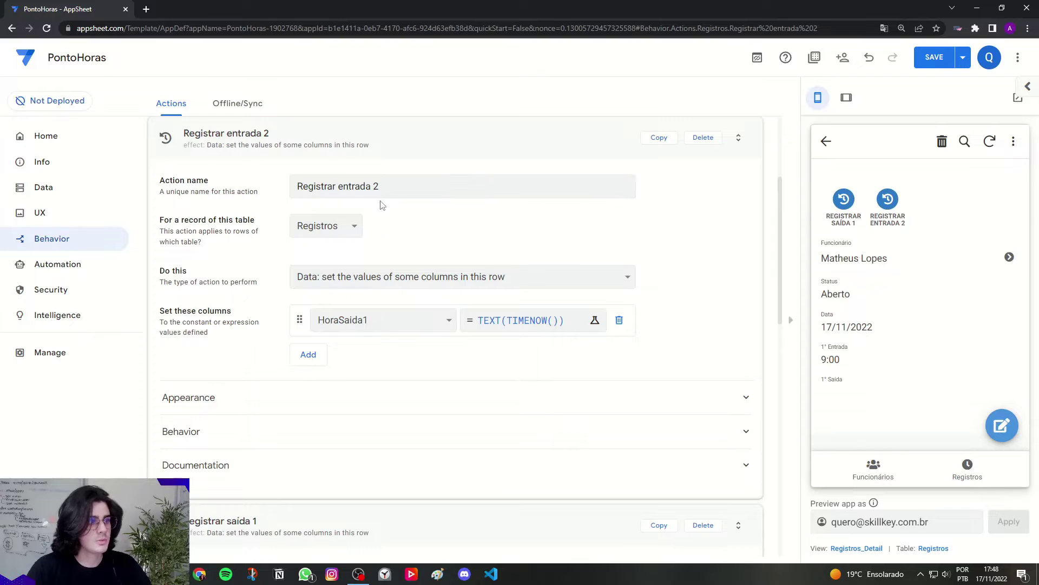
left_click(381, 320)
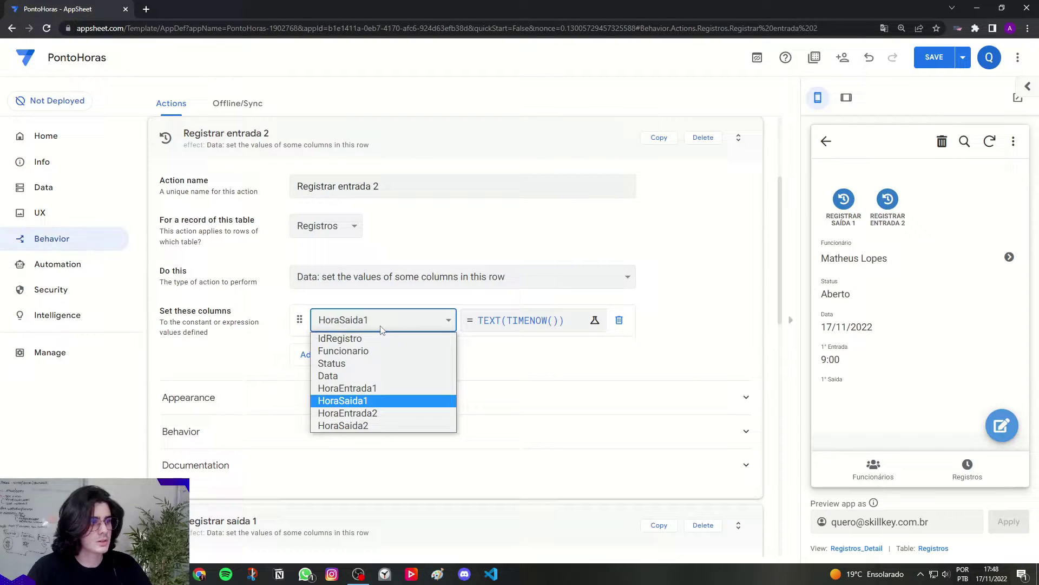
left_click(372, 420)
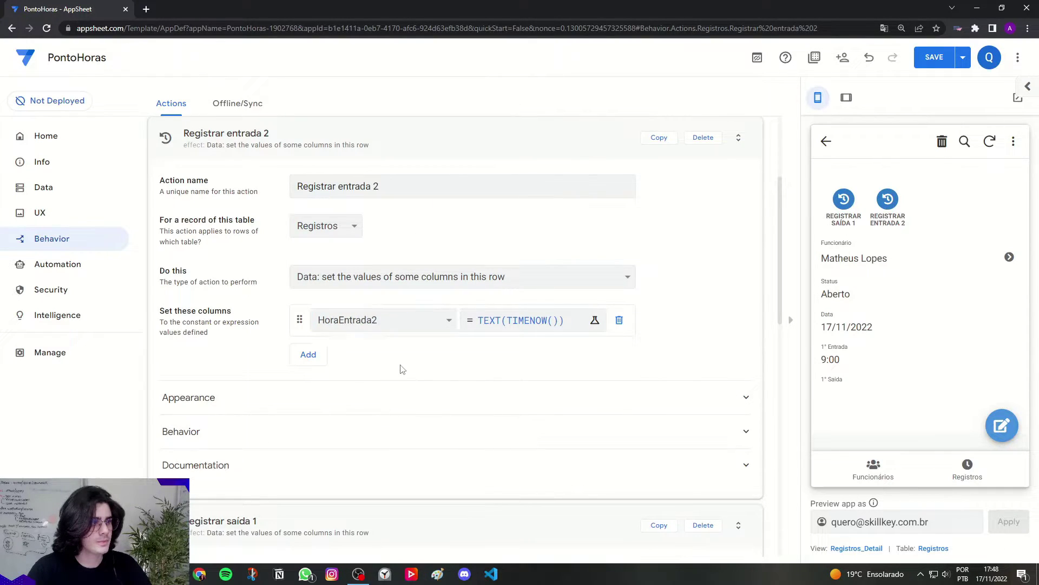
Step: Copy it again as 'Registrar saída 2' setting HoraSaida2
left_click(666, 142)
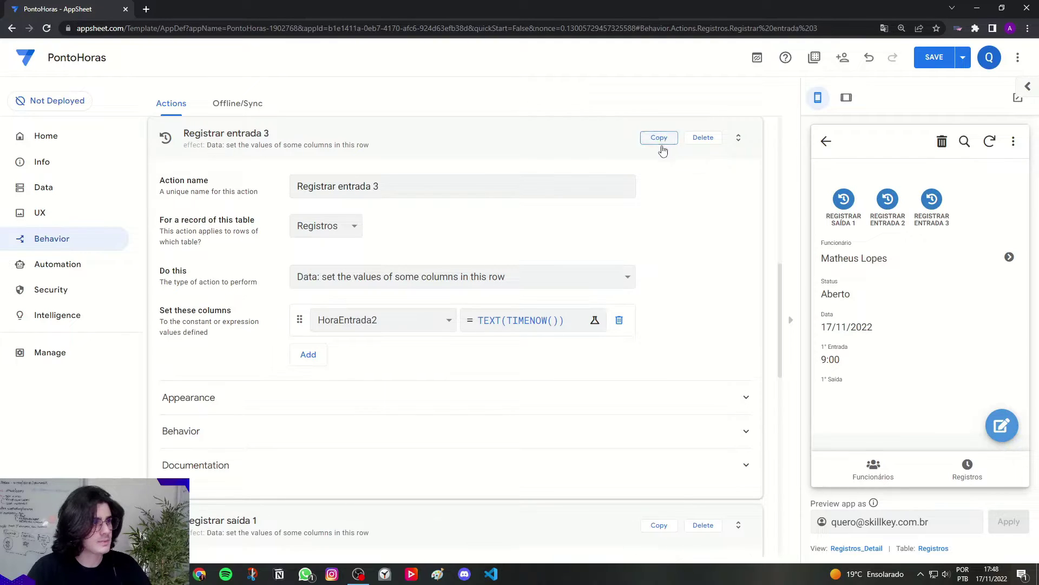
left_click_drag(405, 190, 342, 195)
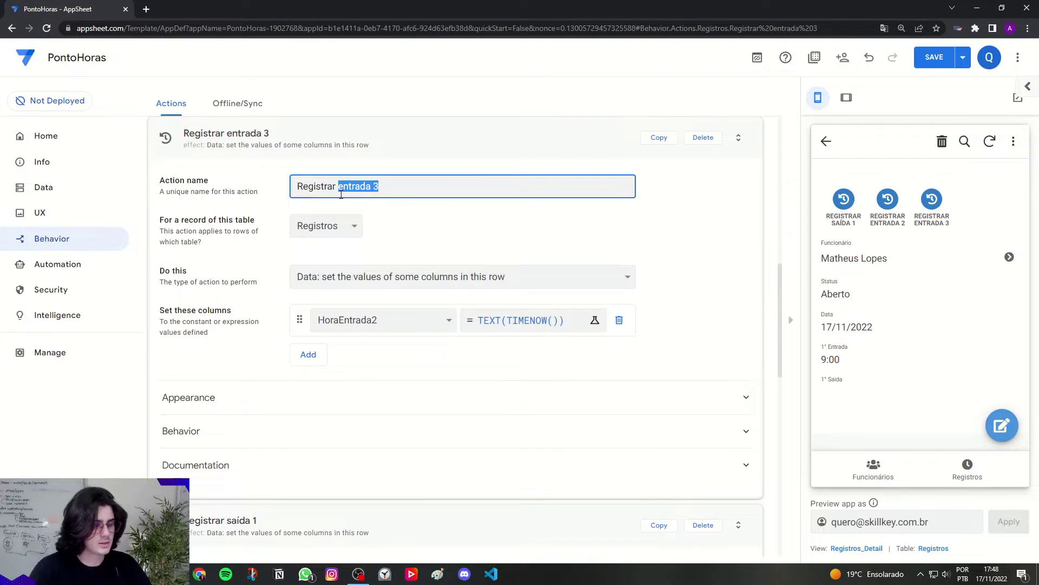
type("saí")
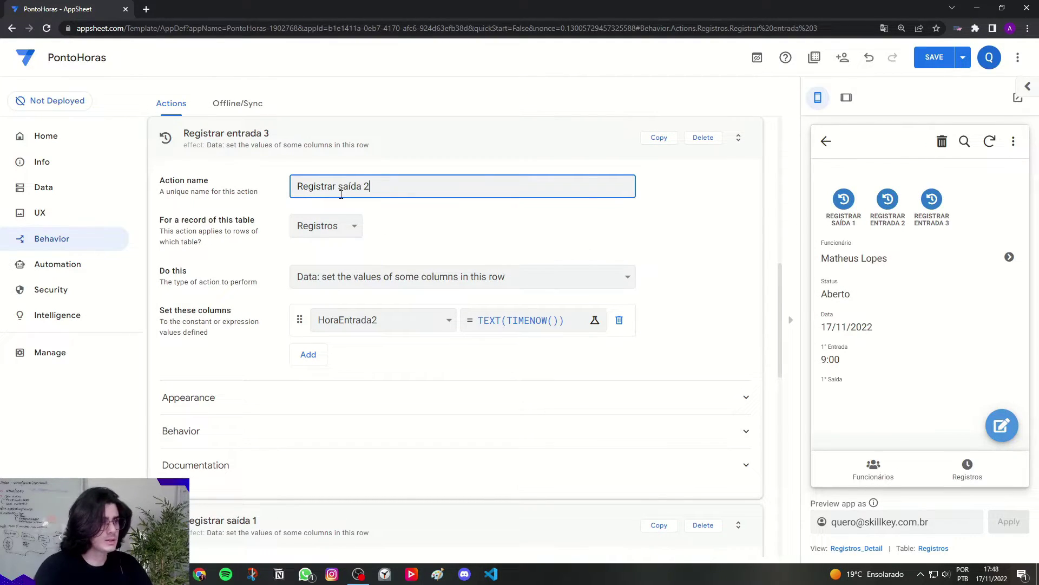
left_click(400, 206)
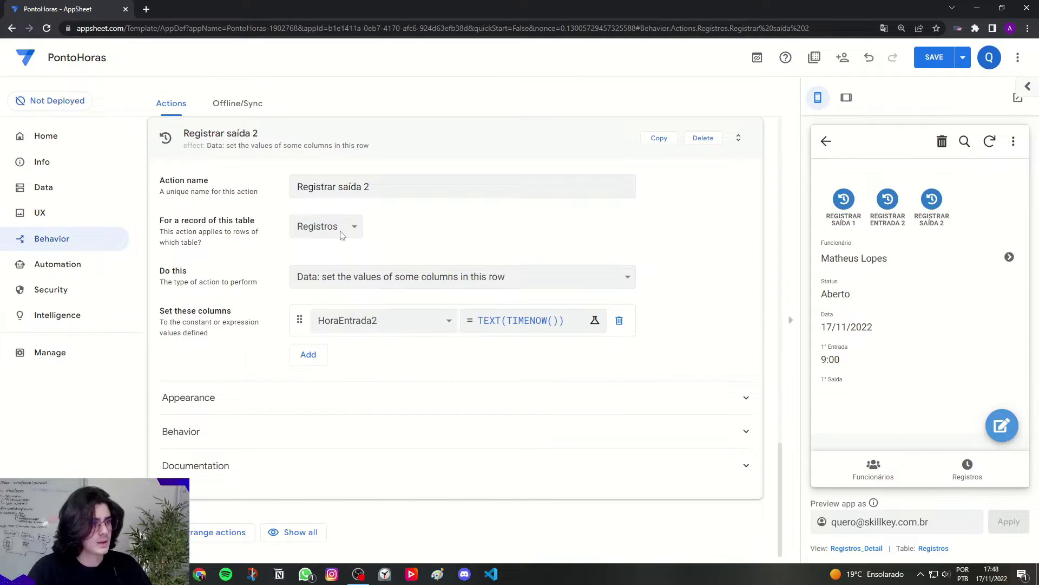
left_click(367, 331)
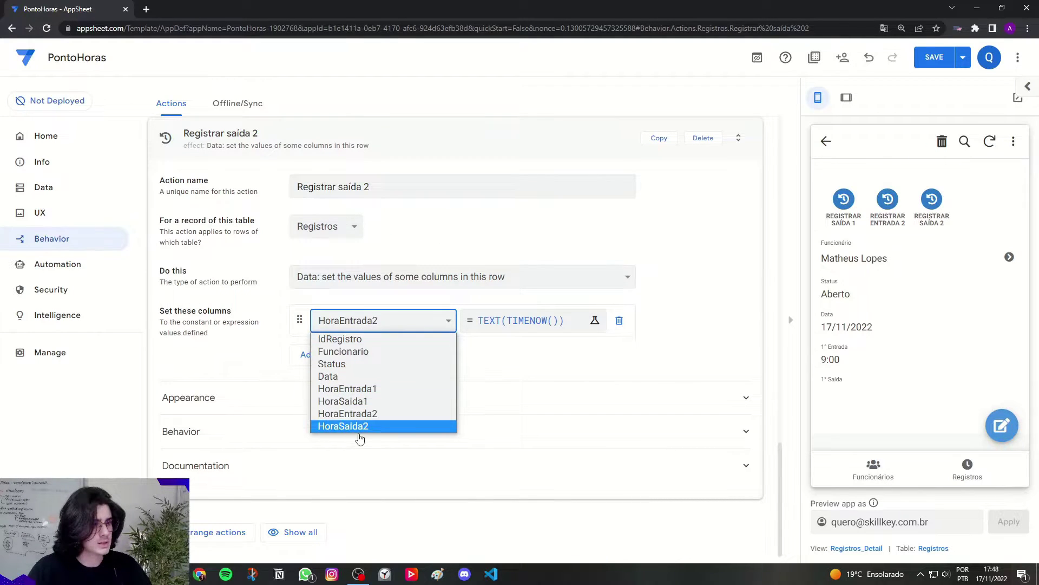
left_click(360, 431)
left_click(234, 325)
Step: Collapse the Registrar saída 2, saída 1 and entrada 2 action cards
scroll(234, 325, "up", 2)
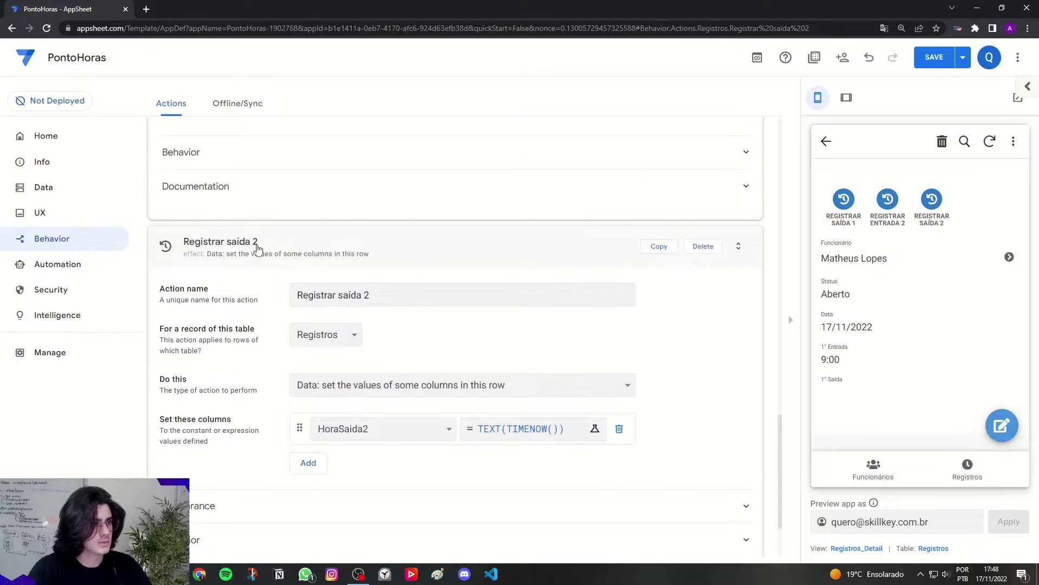
left_click(258, 246)
scroll(266, 324, "up", 1)
scroll(266, 325, "up", 5)
left_click(264, 325)
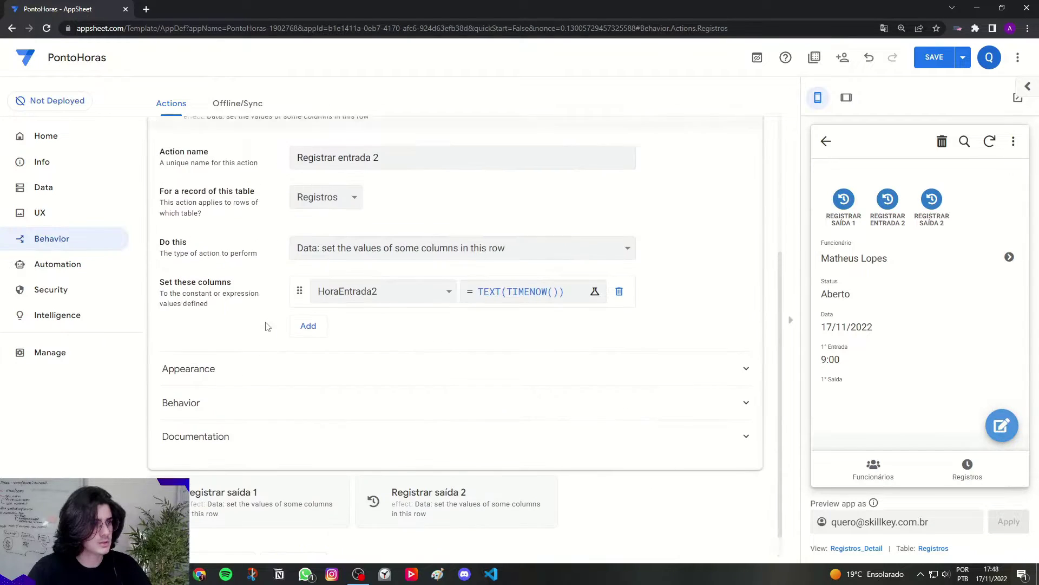
scroll(266, 326, "up", 3)
left_click(265, 325)
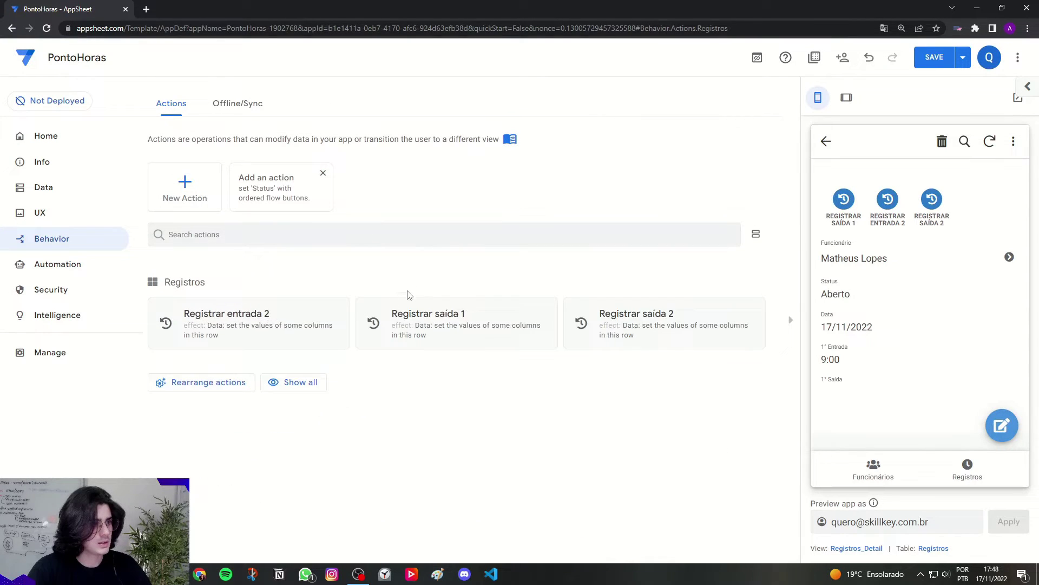
Step: Save the app and open the 17/11/2022 Registros record in tablet preview
left_click(929, 68)
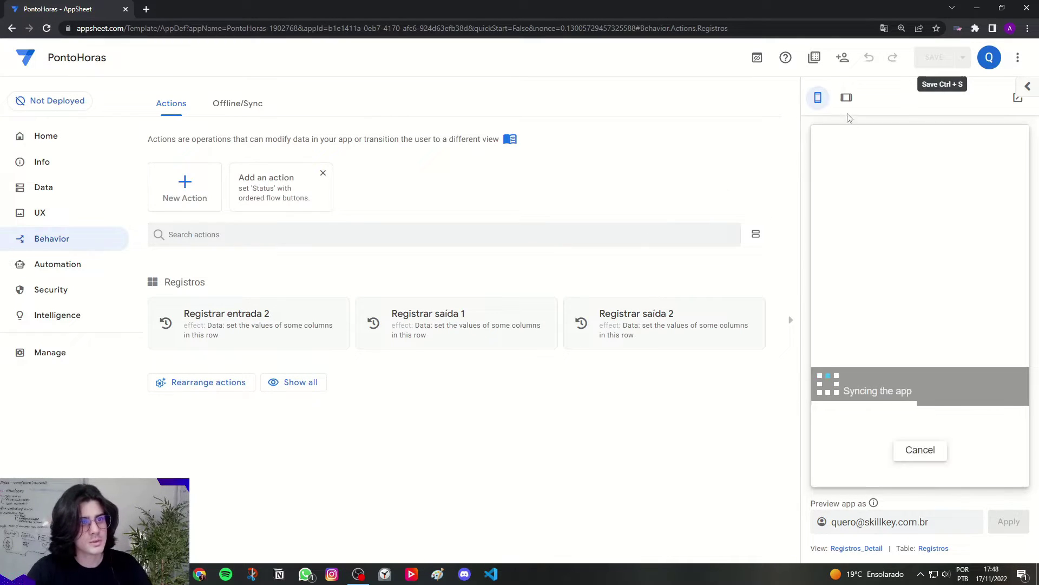
left_click(846, 97)
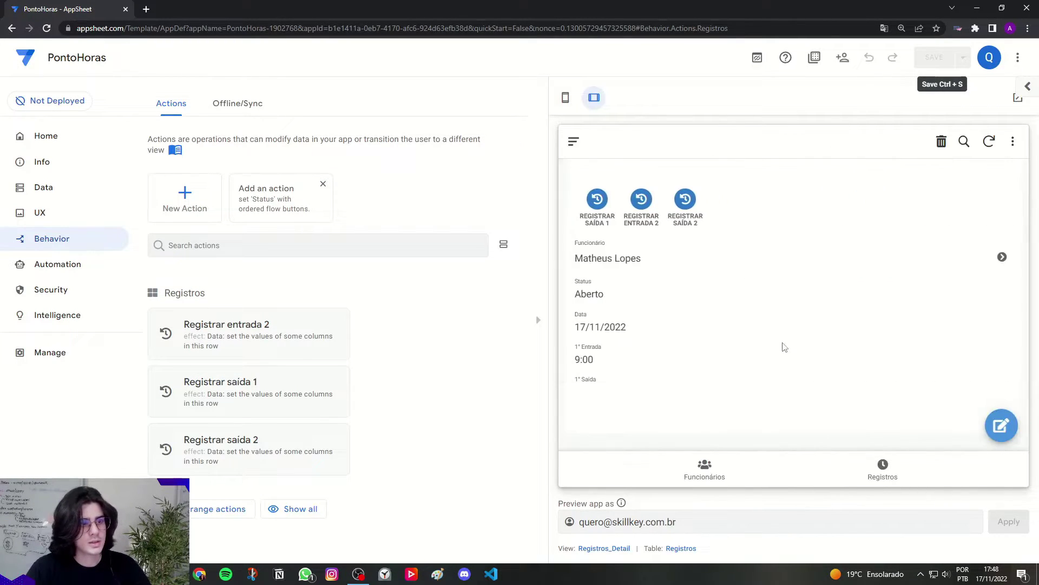
left_click(871, 474)
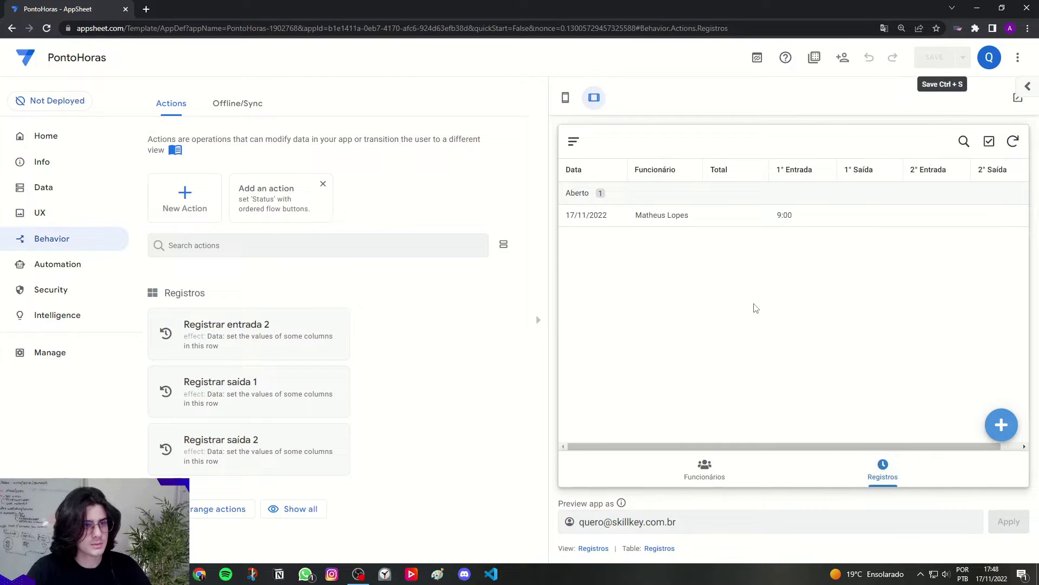
left_click(654, 226)
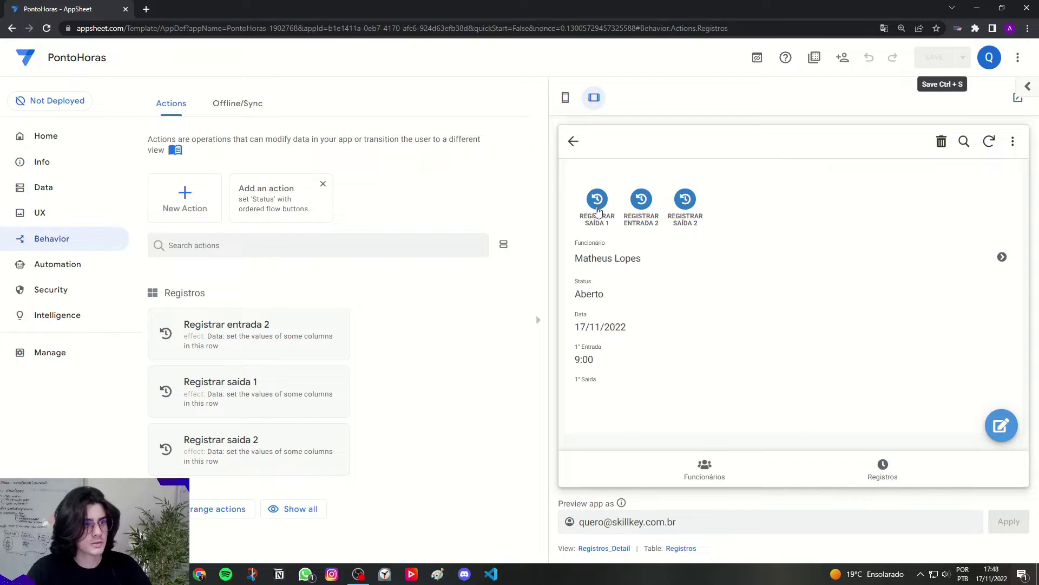
Step: Stamp 1° Saída via REGISTRAR SAÍDA 1, getting 17:48, and compare with the system clock
left_click(597, 211)
scroll(606, 325, "down", 1)
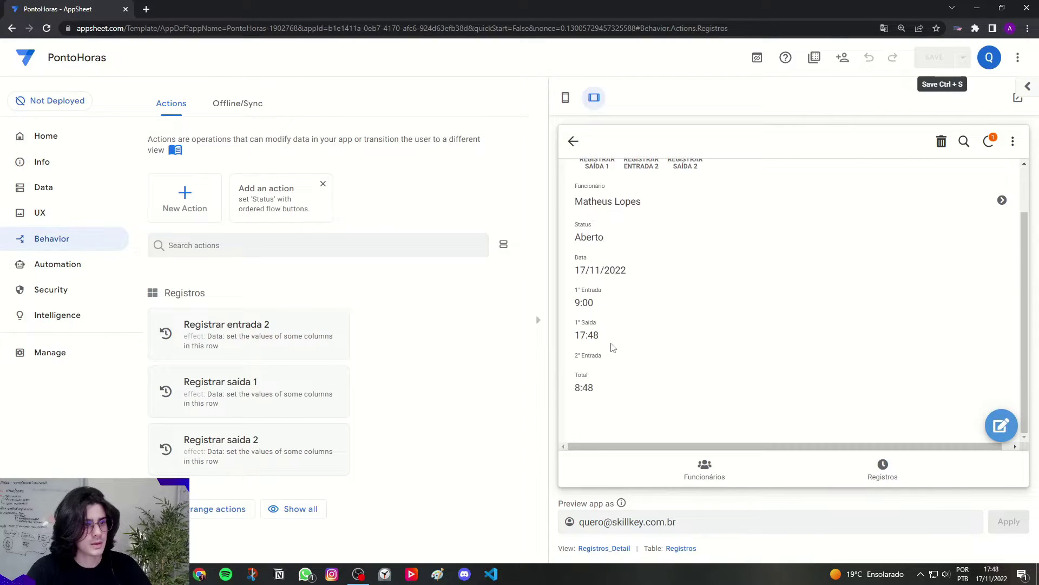
mouse_move(574, 324)
left_mouse_down()
mouse_move(600, 324)
mouse_move(569, 339)
mouse_move(589, 336)
left_mouse_up()
left_click(992, 574)
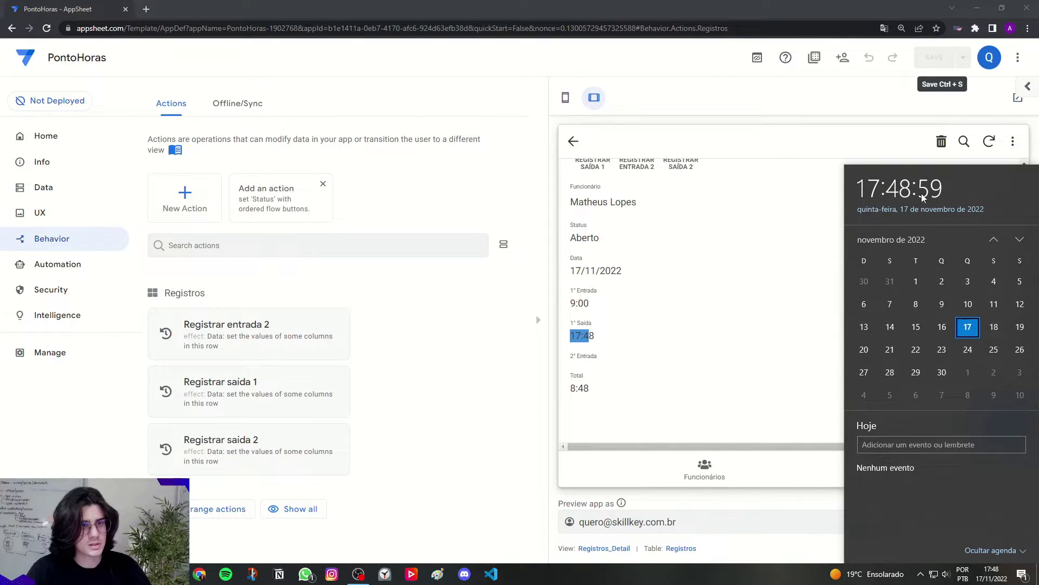
left_click(698, 318)
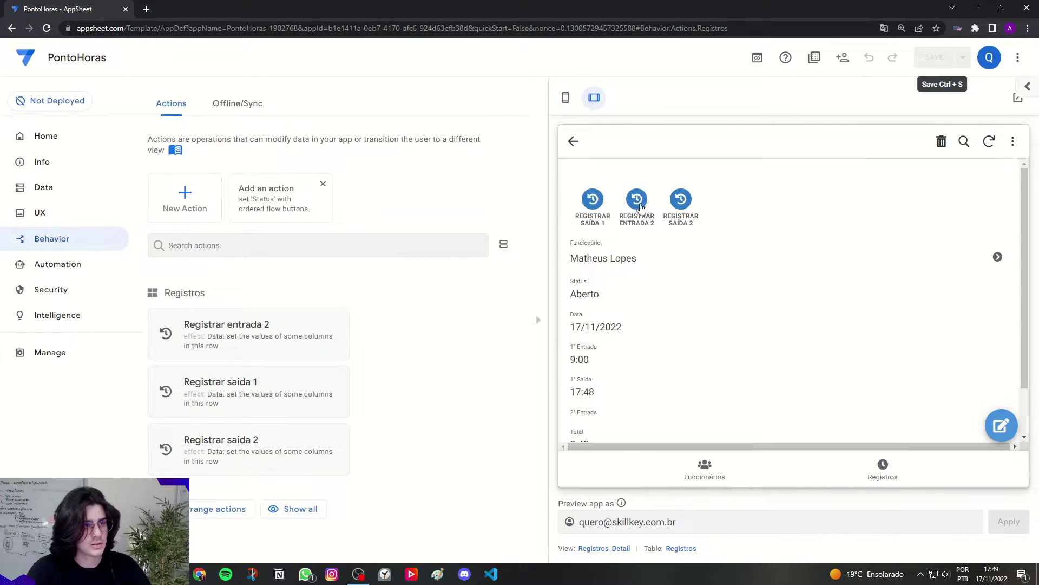
Step: Stamp 2° Entrada via REGISTRAR ENTRADA 2, getting 17:49
left_click(640, 211)
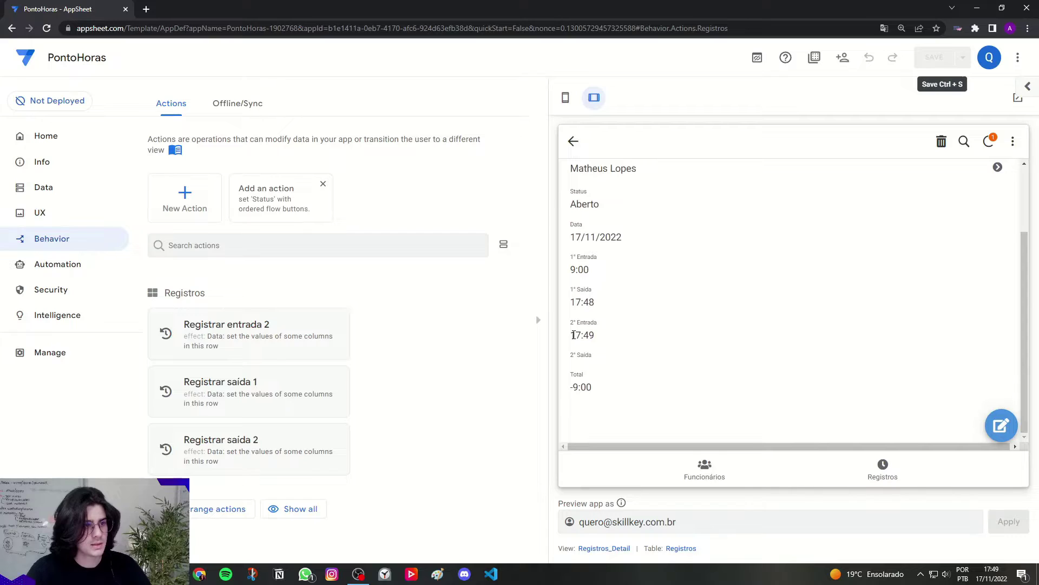
left_click_drag(571, 335, 604, 337)
left_click(604, 336)
scroll(634, 344, "up", 2)
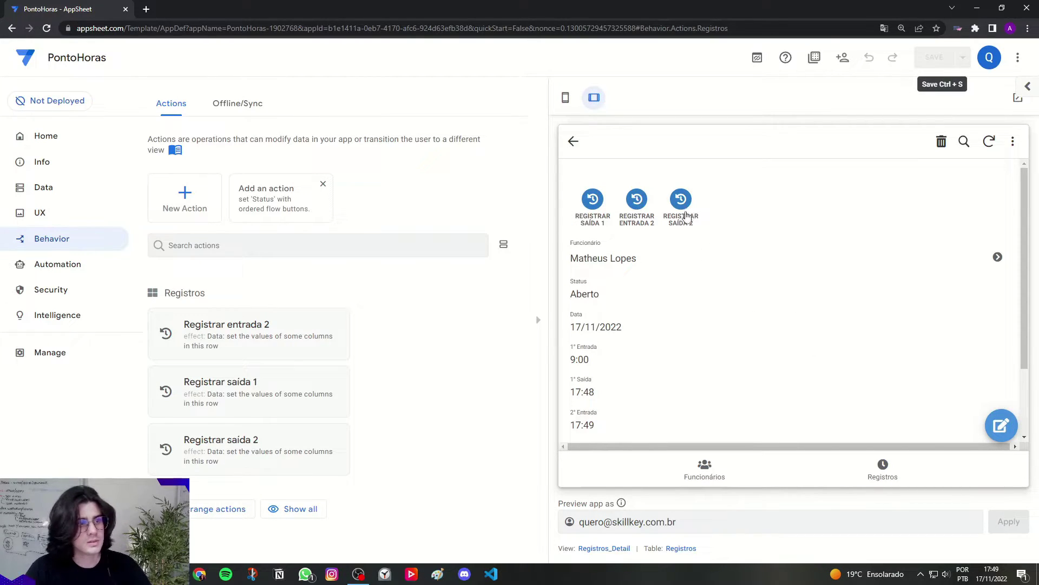
Step: Stamp 2° Saída 17:49 via REGISTRAR SAÍDA 2 and check the Total of 8:48
left_click(681, 201)
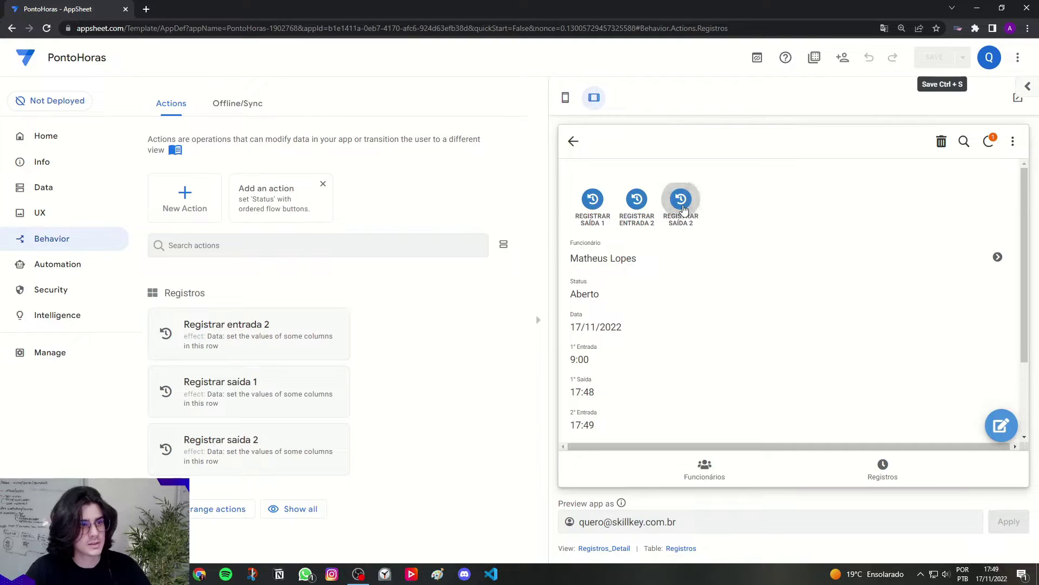
scroll(698, 306, "down", 1)
left_click_drag(570, 355, 596, 390)
left_click(598, 361)
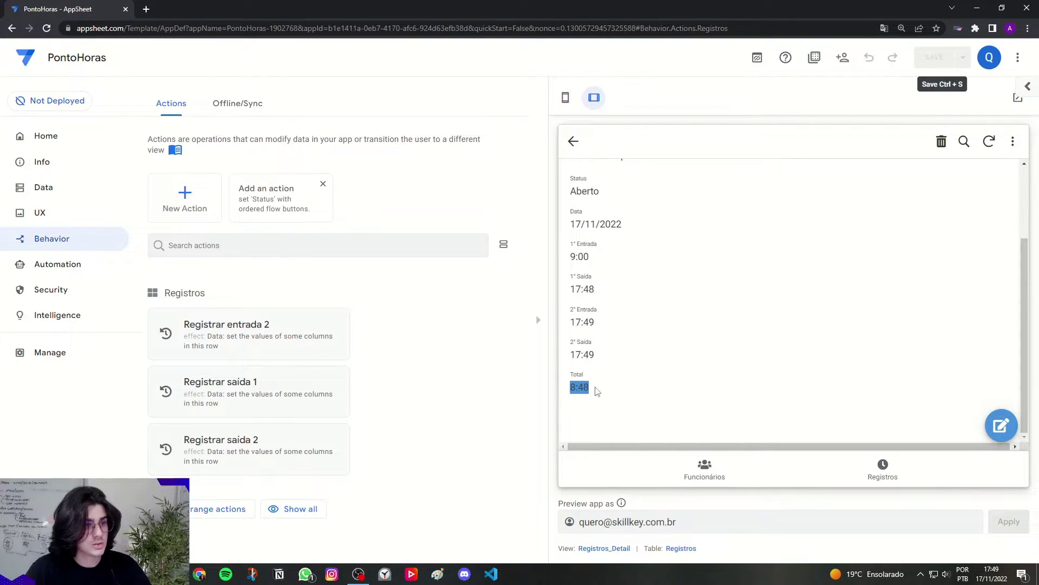
left_click(592, 394)
double_click(589, 387)
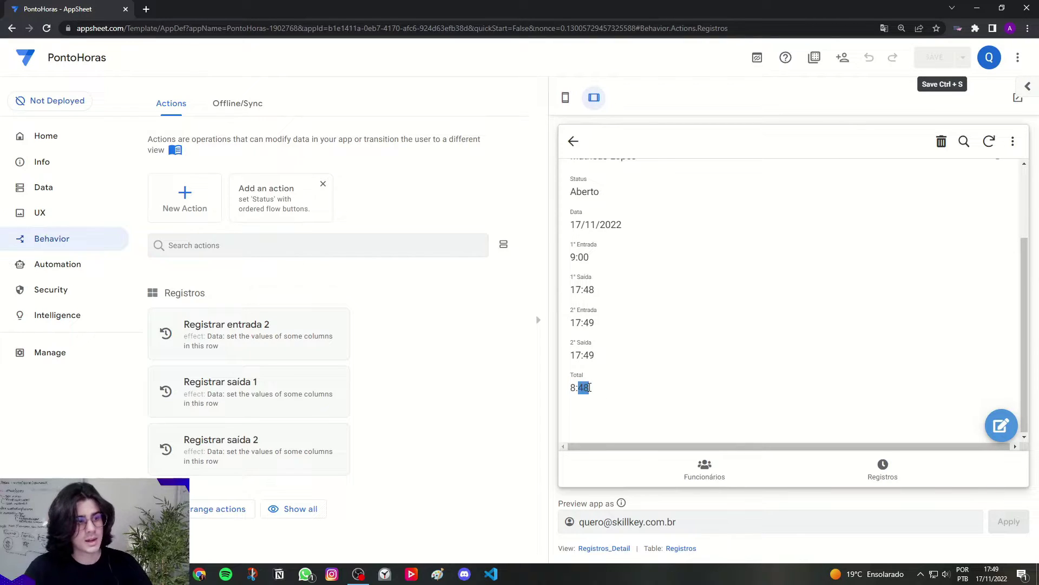
left_click(598, 385)
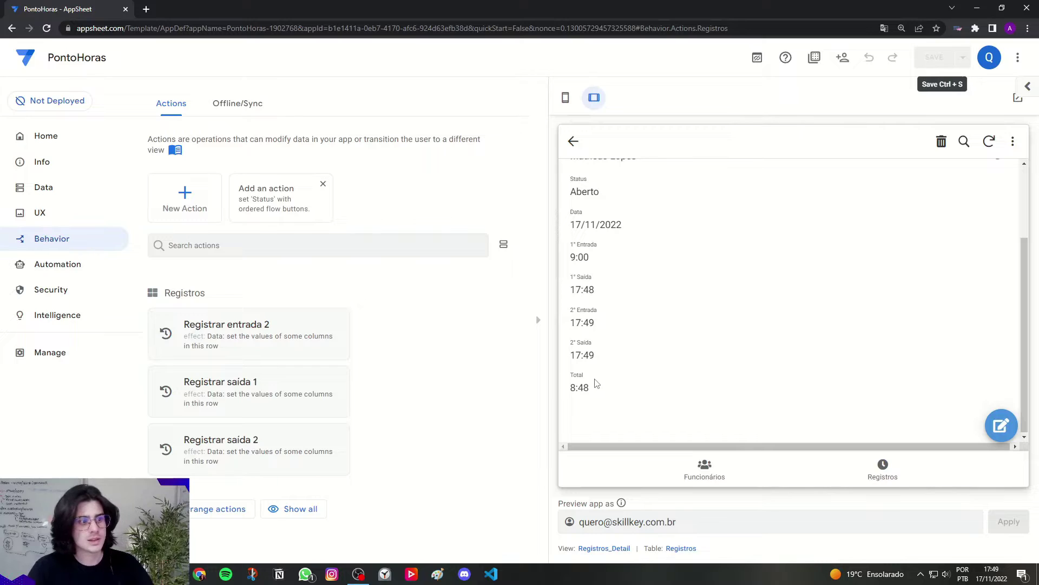
scroll(617, 359, "up", 2)
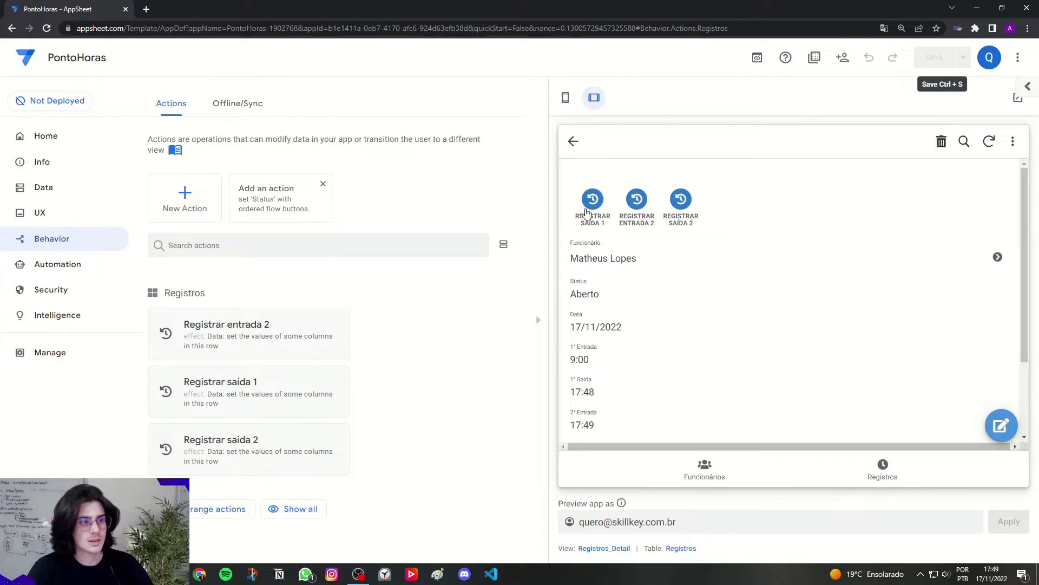
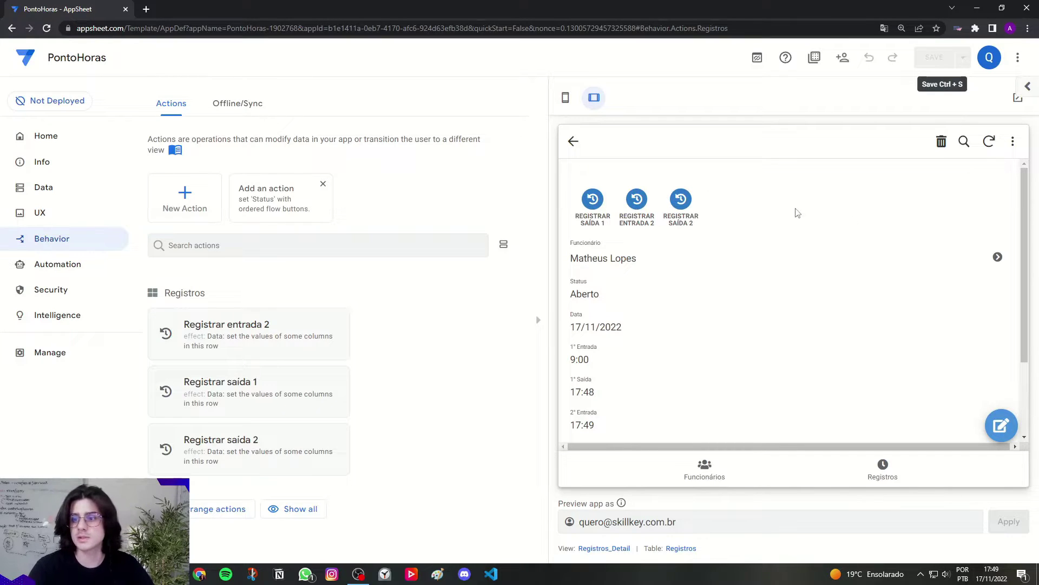
Step: In phone preview, open the Registrar saída 1 action and expand Behavior to its 'true' run condition
left_click(566, 98)
left_click(453, 321)
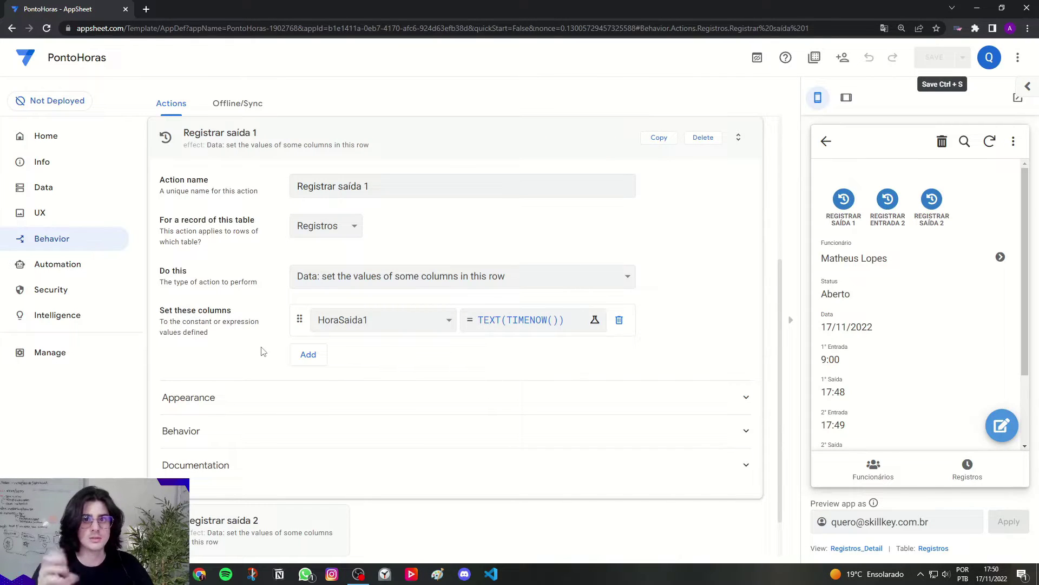
scroll(262, 357, "down", 1)
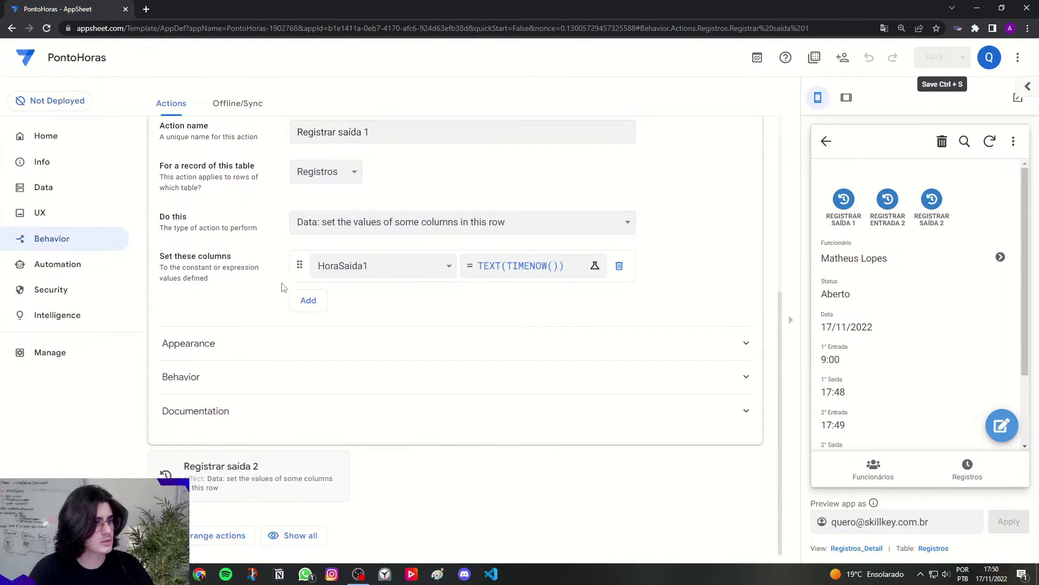
left_click(189, 379)
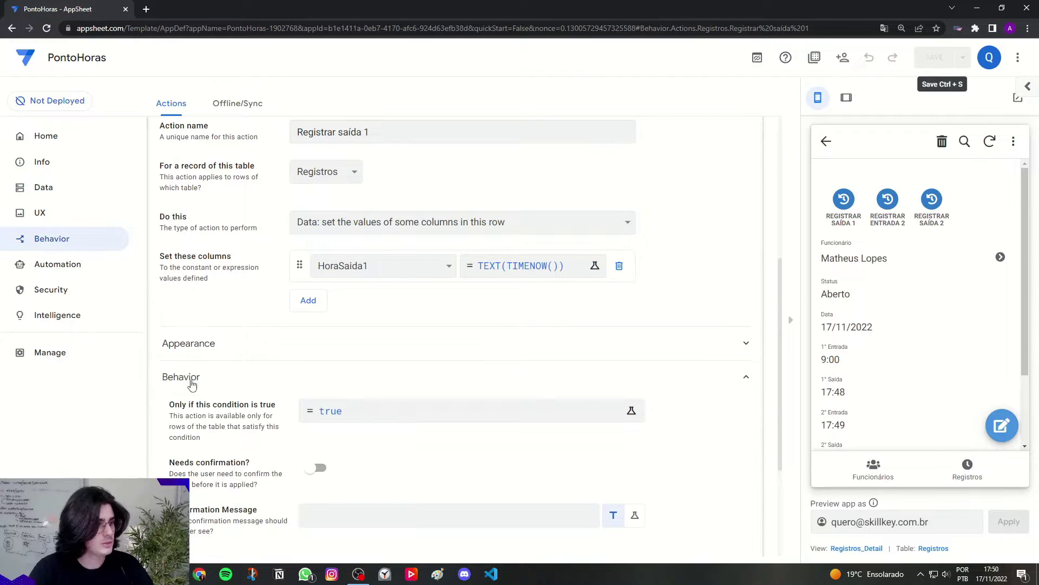
scroll(229, 371, "down", 1)
left_click_drag(170, 351, 279, 352)
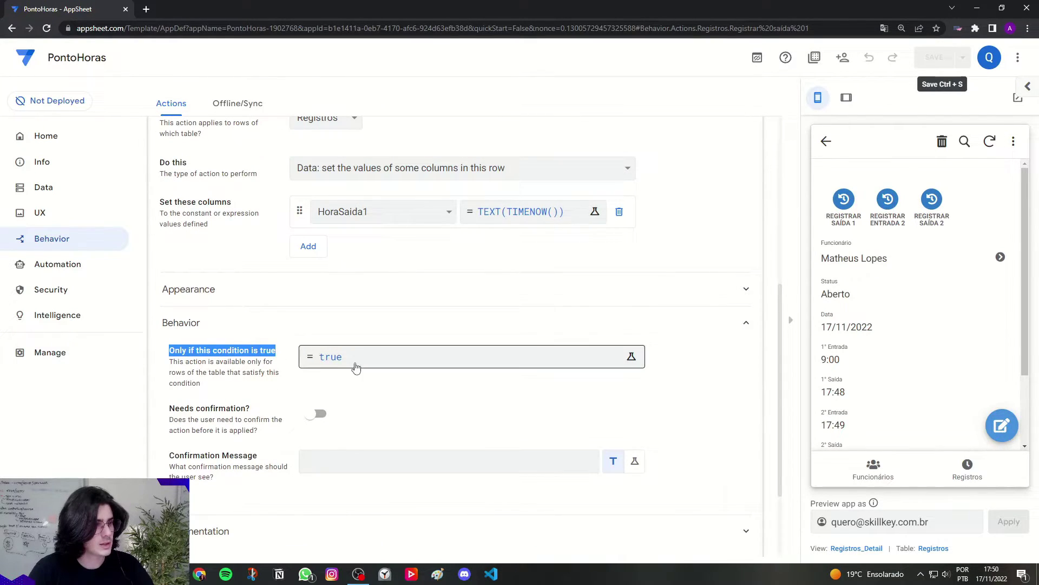
Step: Replace the 'true' condition with AND containing ISNOTBLANK([HoraEntrada1])
left_click(346, 363)
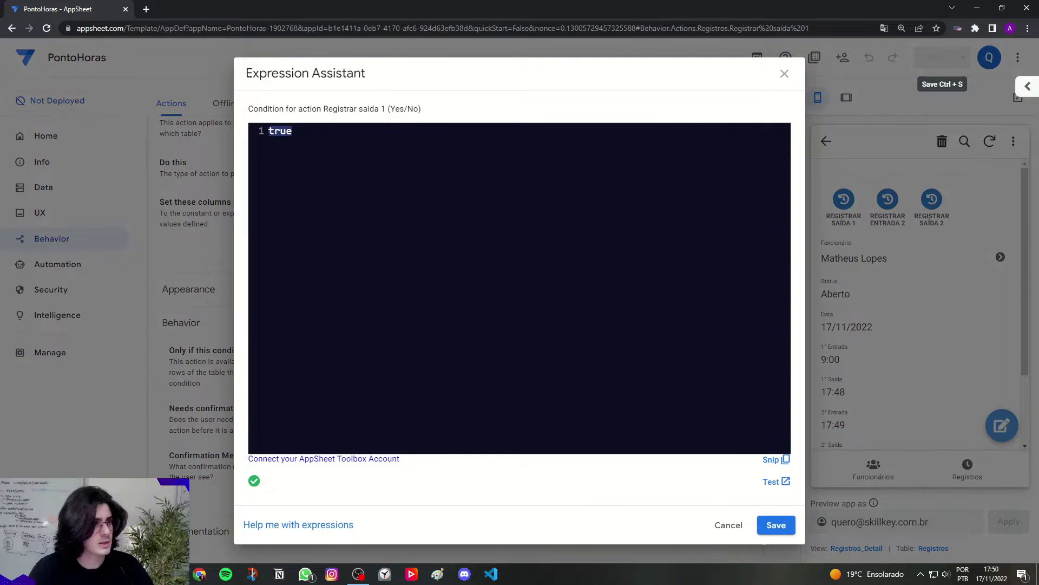
key("ctrl+a")
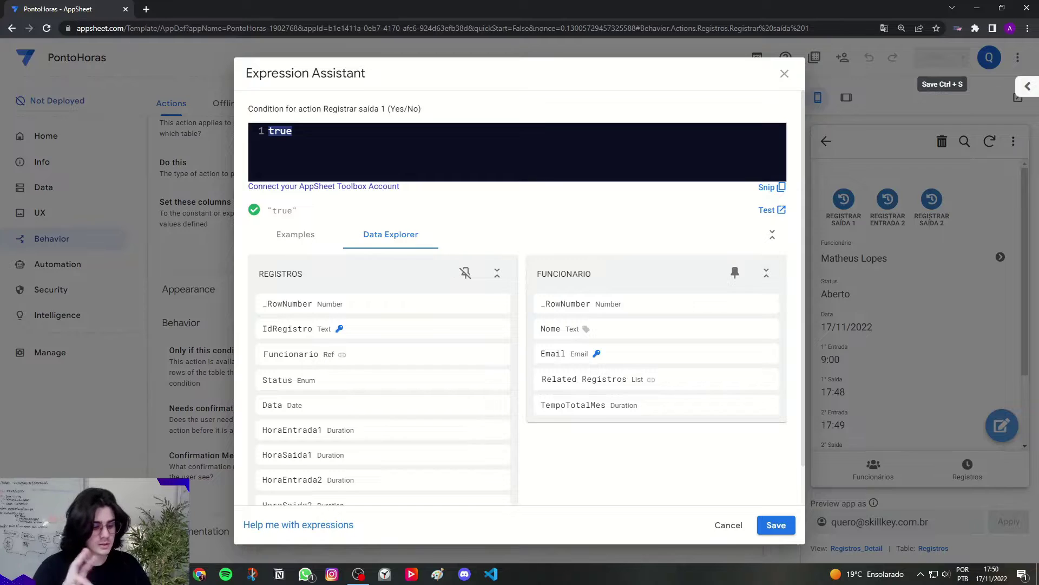
key("Caps_Lock")
type("A")
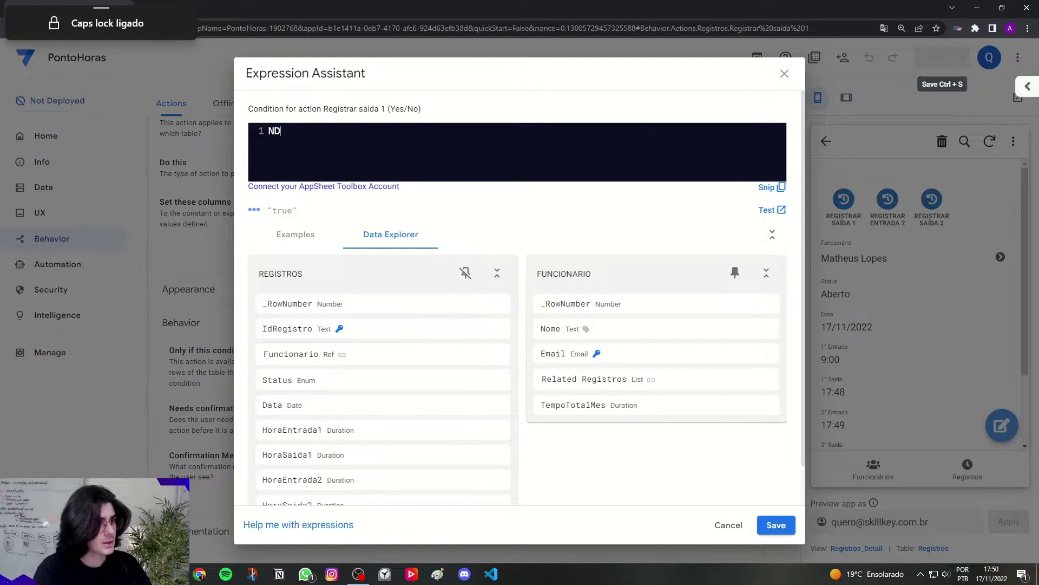
type("ND")
key("Return")
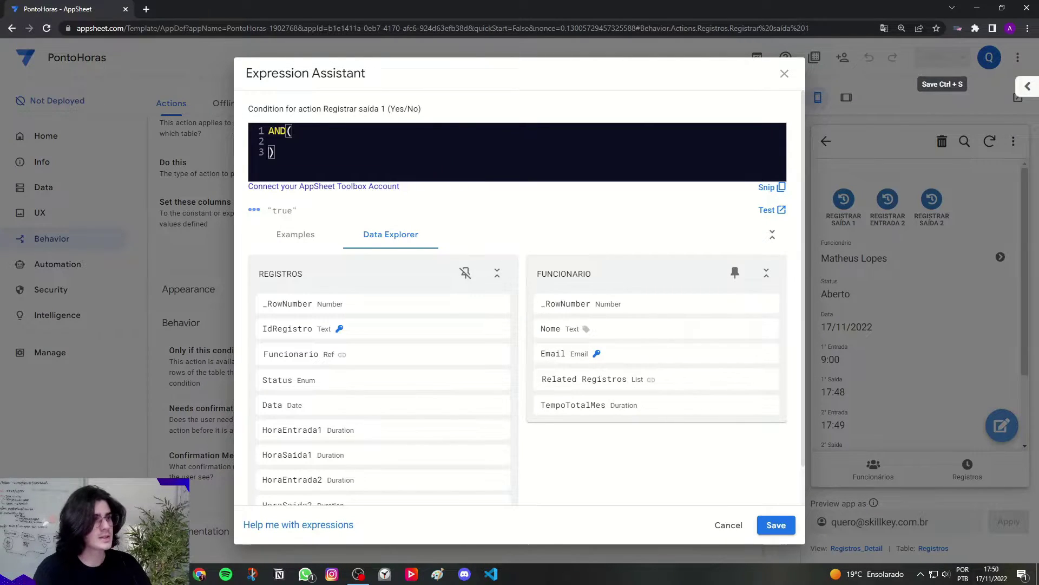
key("Up")
key("Up")
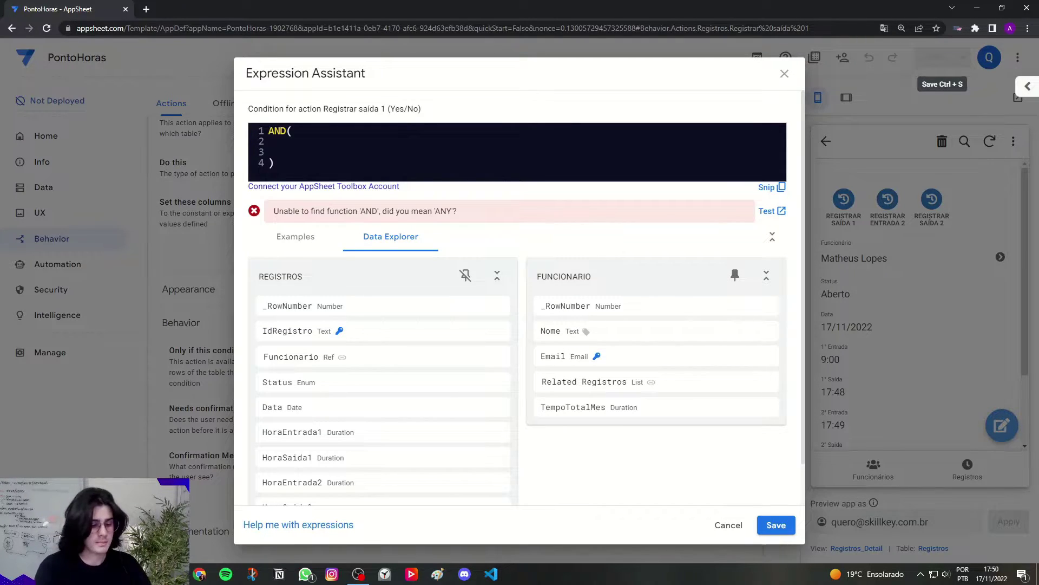
type("ISNO")
key("Return")
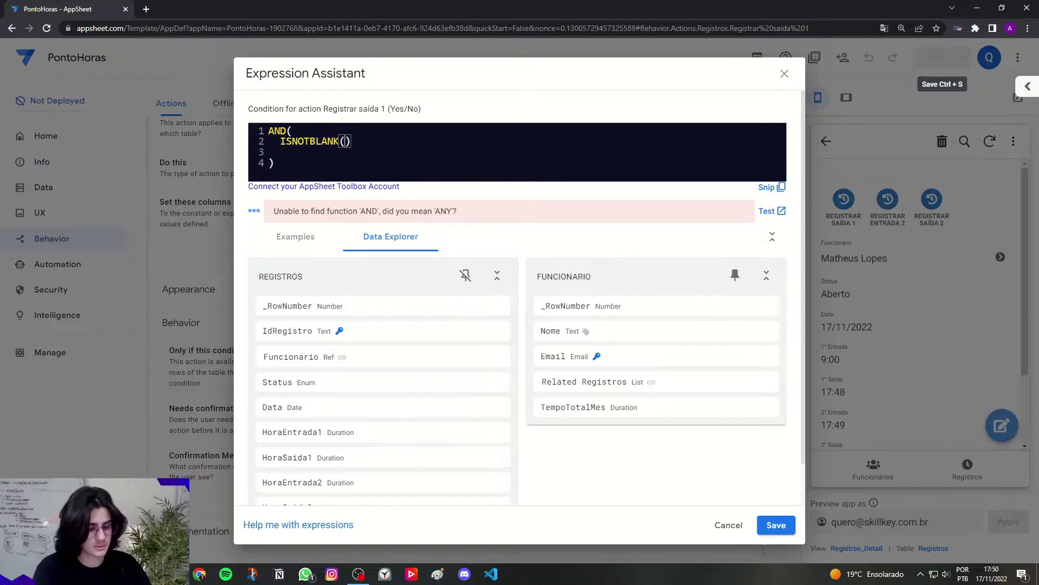
key("Caps_Lock")
type("[Hora")
key("Return")
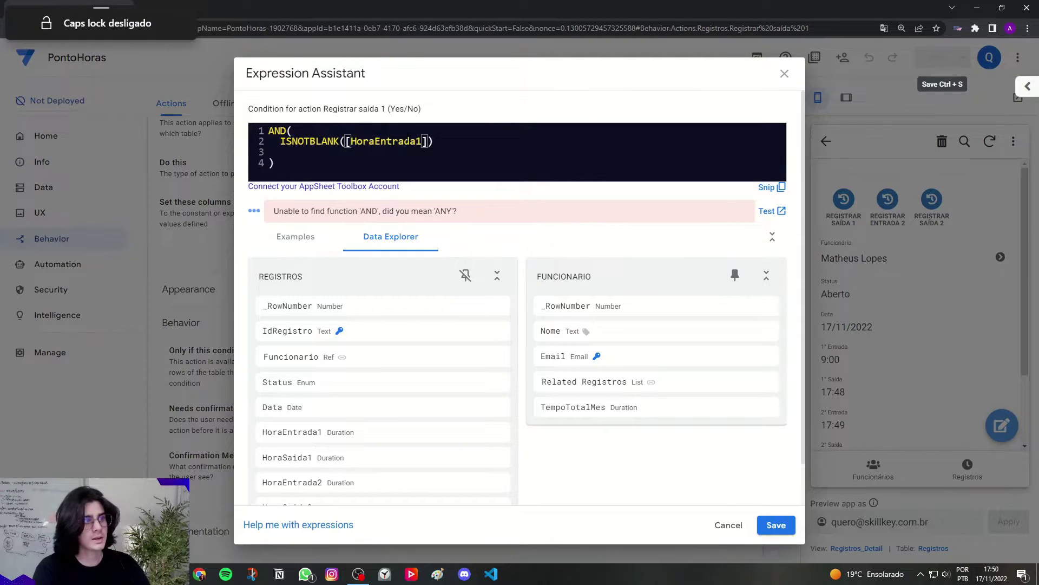
key("Right")
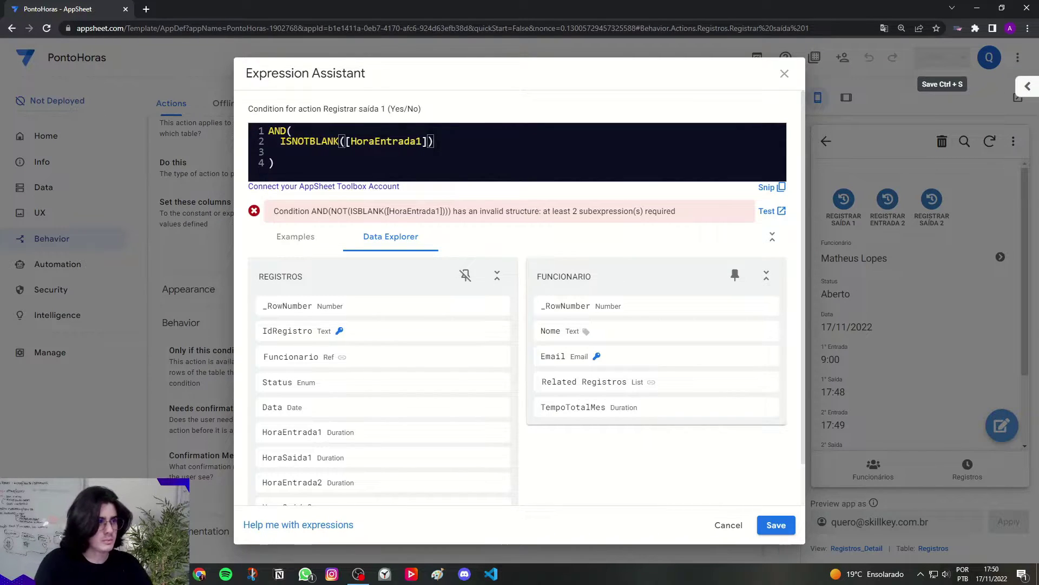
Step: Add ISBLANK([HoraSaida1]) as the second check inside AND
type(",")
key("Return")
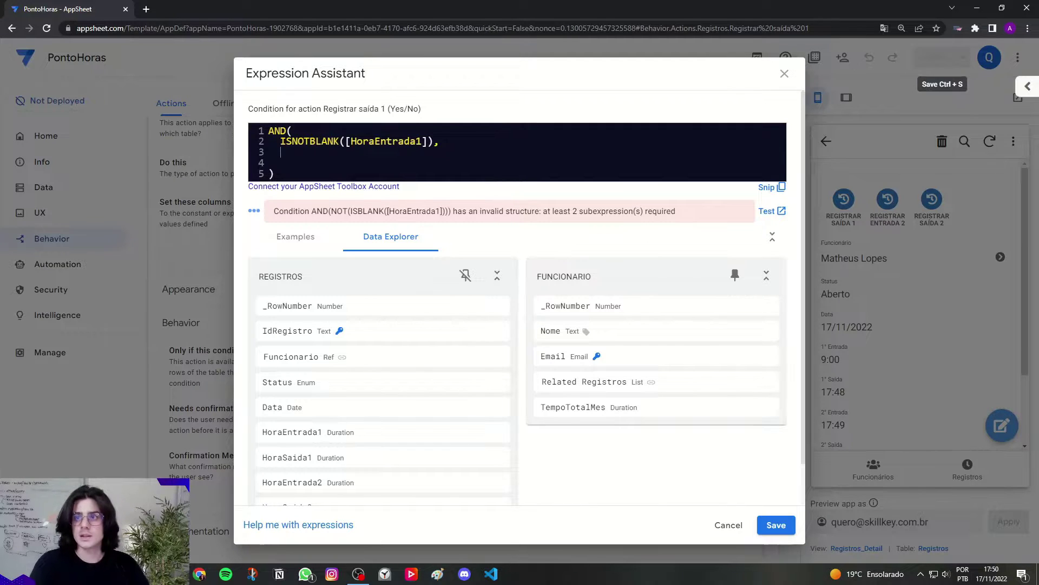
type("isblank")
key("Return")
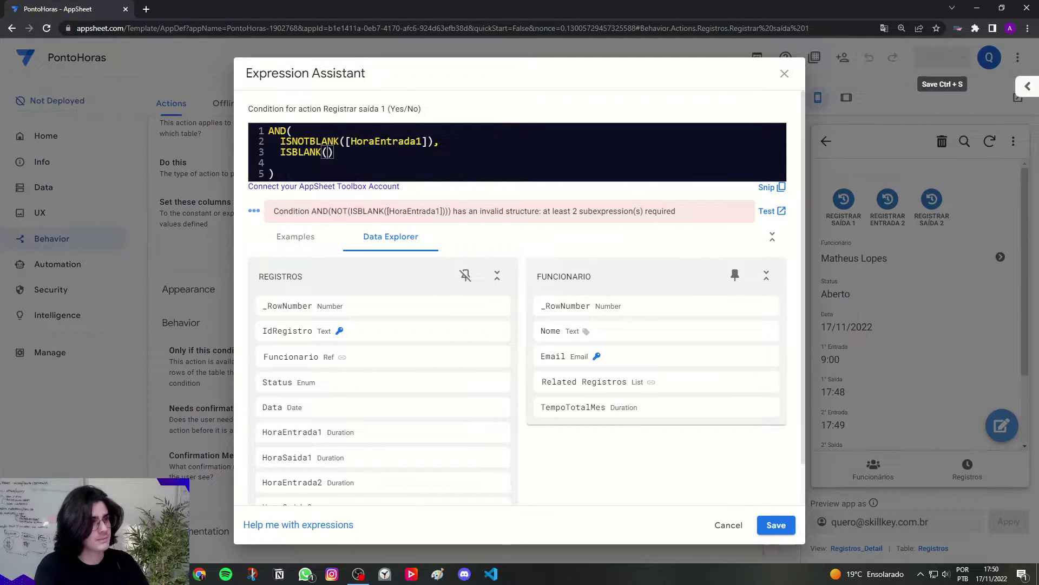
key("Caps_Lock")
type("[H")
key("Caps_Lock")
type("ora")
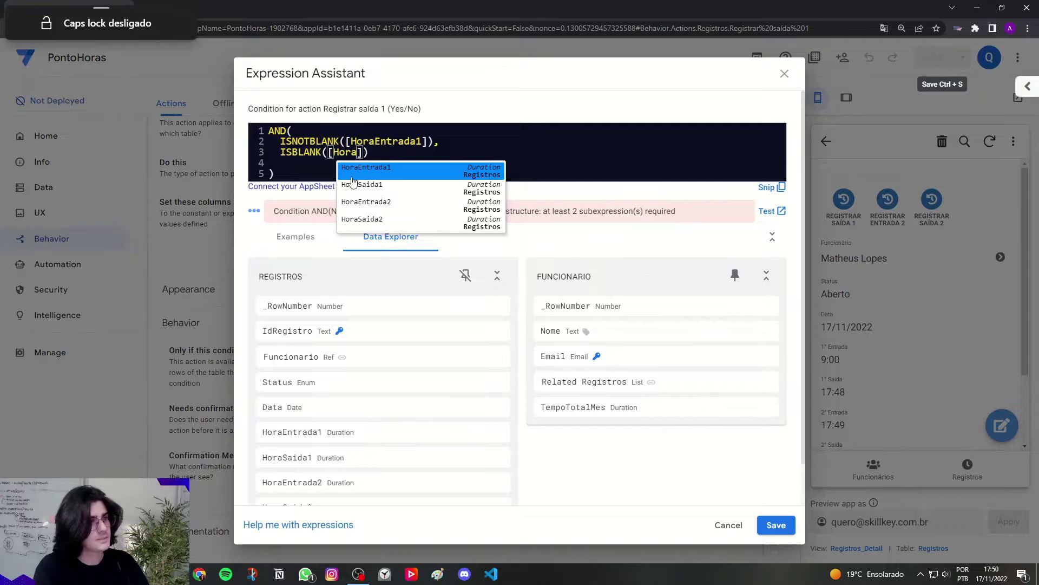
left_click(352, 184)
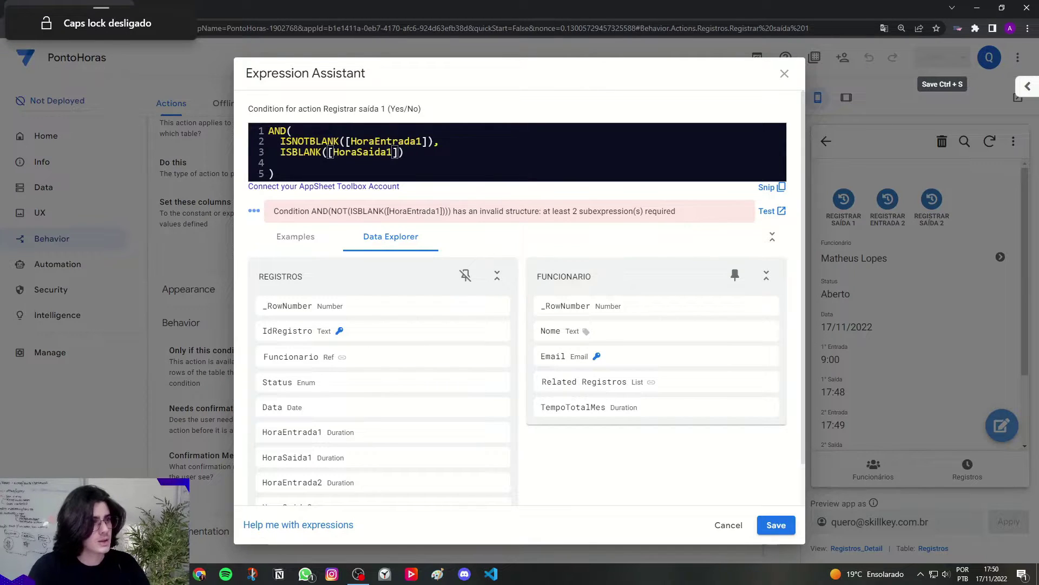
Step: Remove the empty line and review the AND(ISNOTBLANK([HoraEntrada1]), ISBLANK([HoraSaida1])) condition
left_click(442, 162)
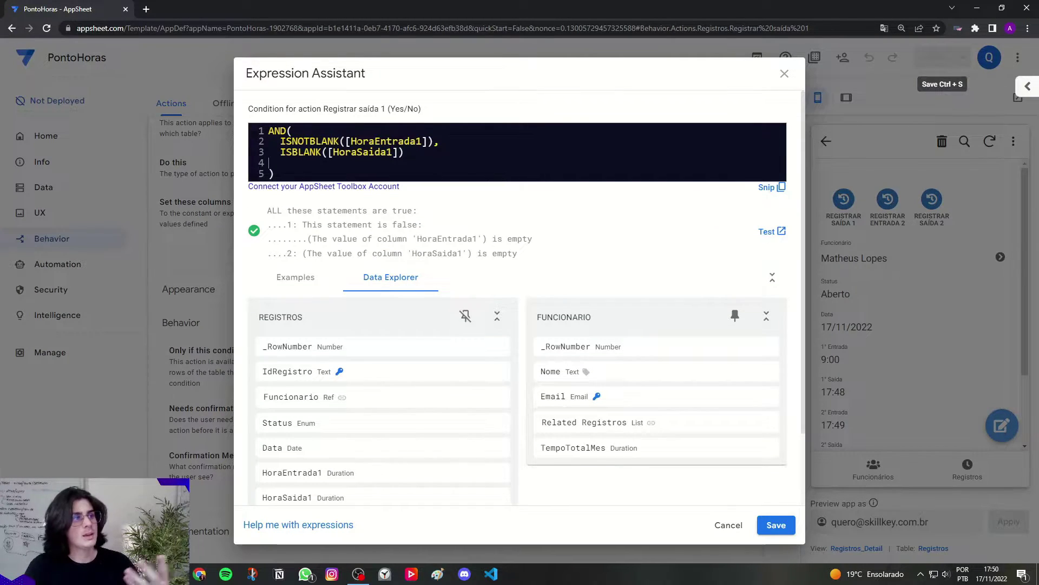
left_click_drag(322, 141, 394, 142)
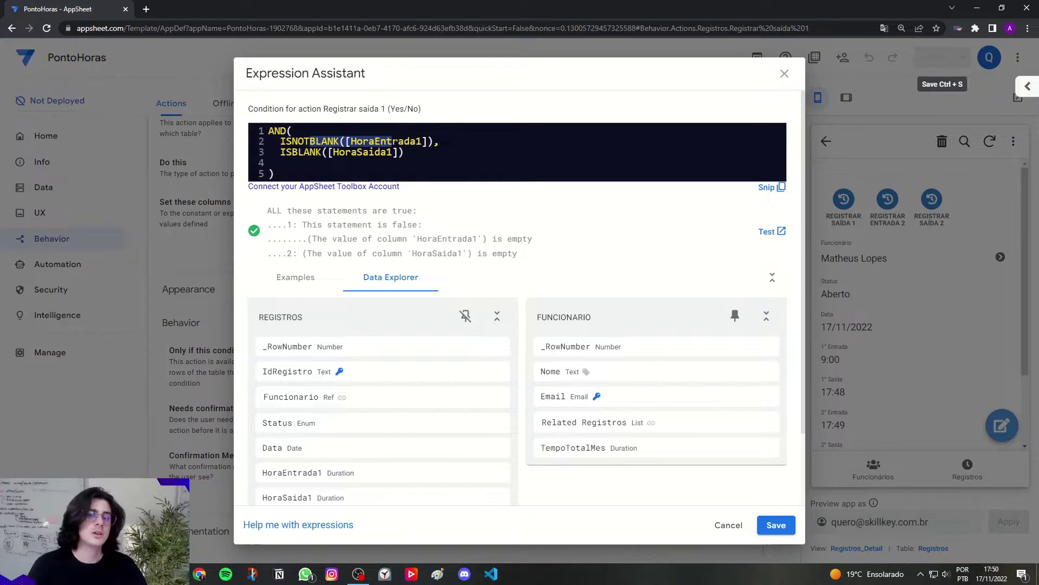
left_click_drag(298, 152, 388, 153)
left_click(395, 152)
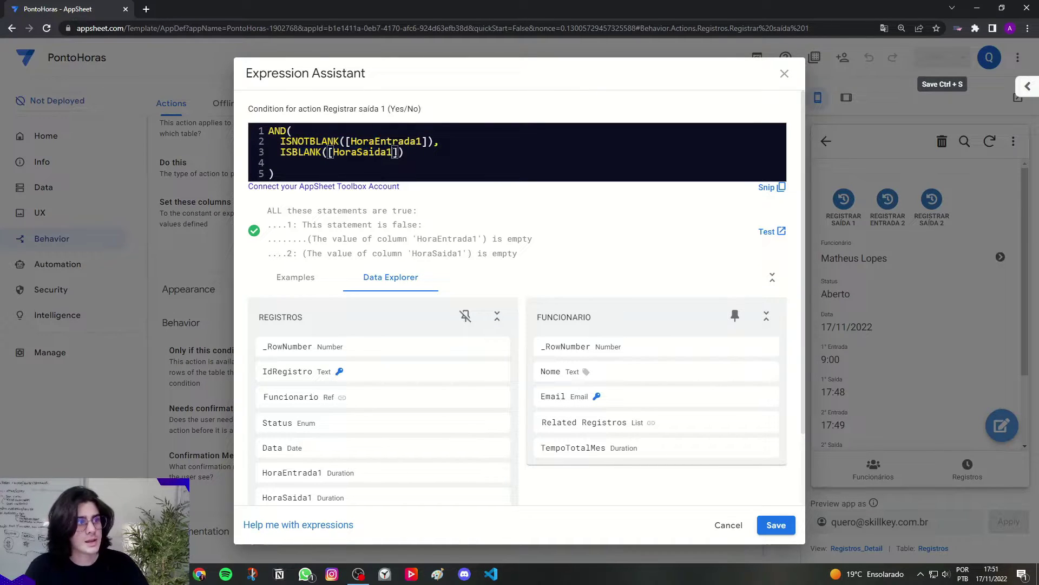
left_click(407, 163)
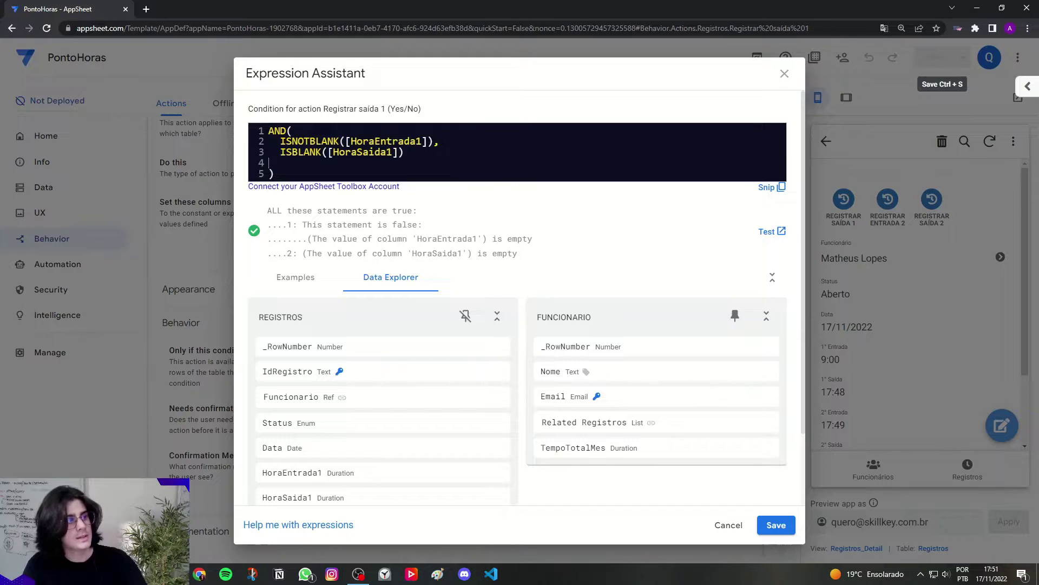
key("BackSpace")
left_click_drag(287, 142, 429, 143)
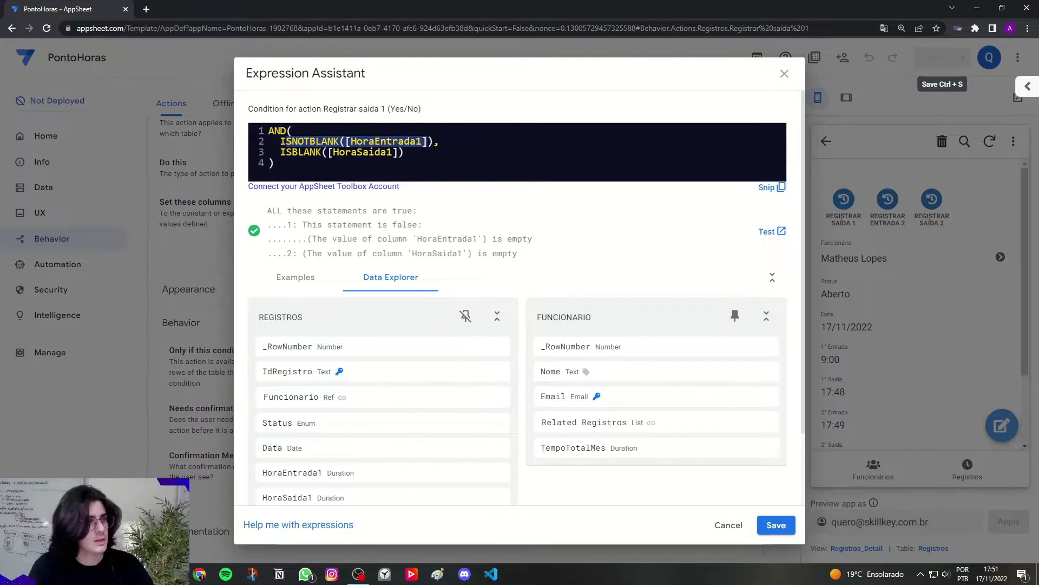
left_click_drag(280, 152, 404, 152)
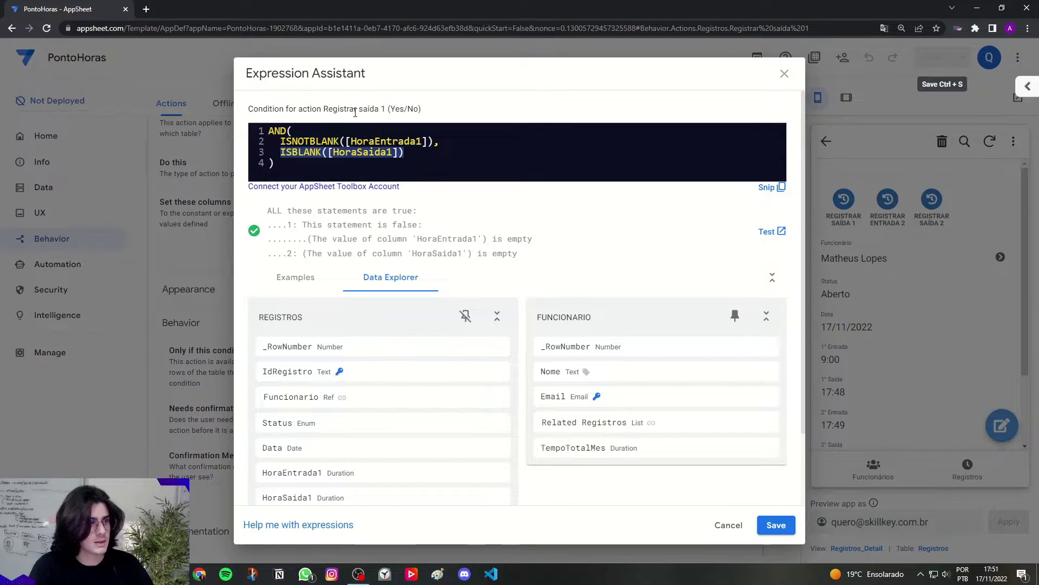
left_click_drag(363, 109, 382, 109)
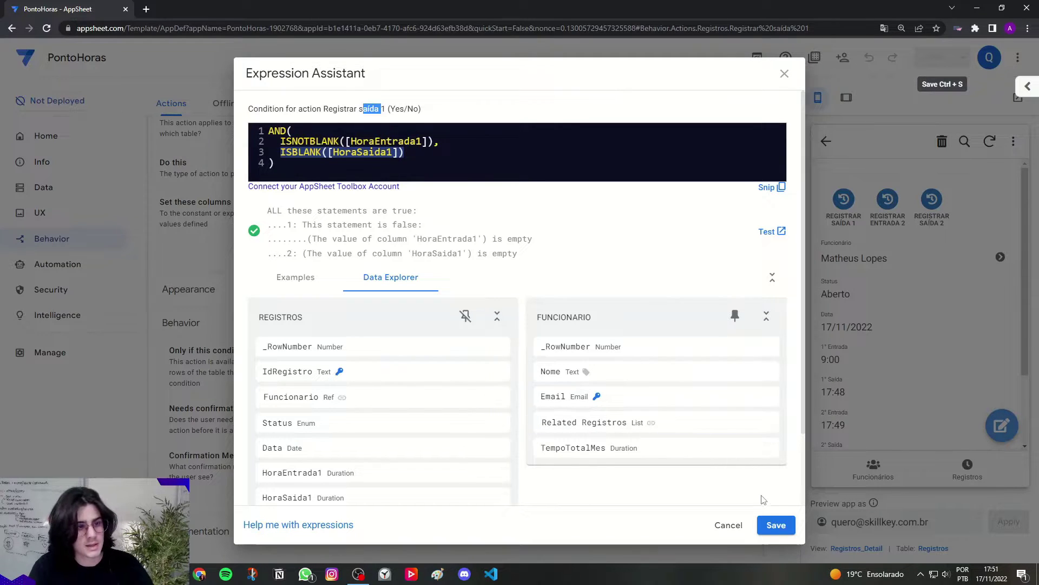
left_click(273, 163)
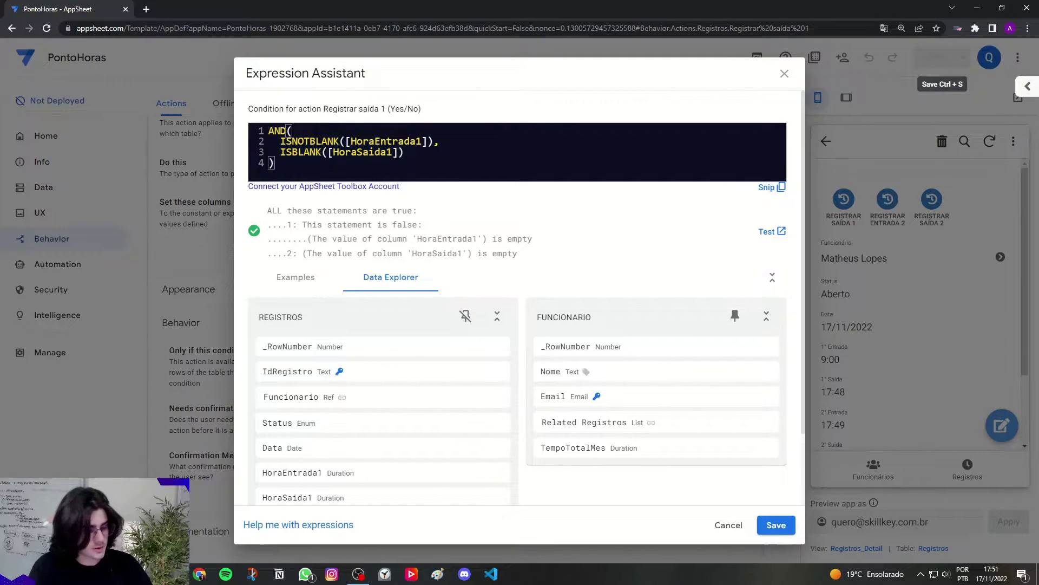
key("ctrl+a")
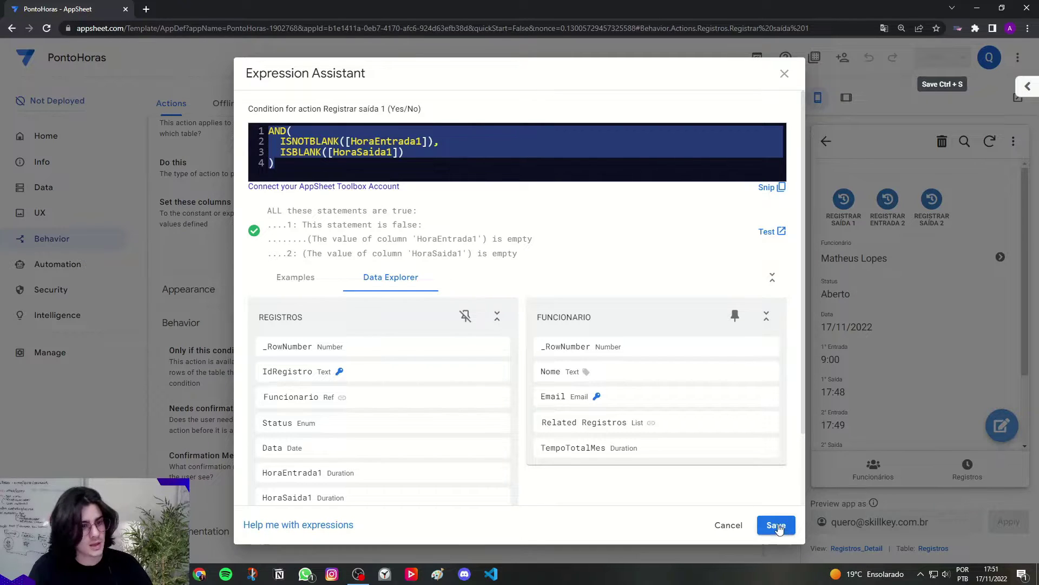
Step: Apply the condition, save the app, and delete the record shown in the preview
left_click(776, 525)
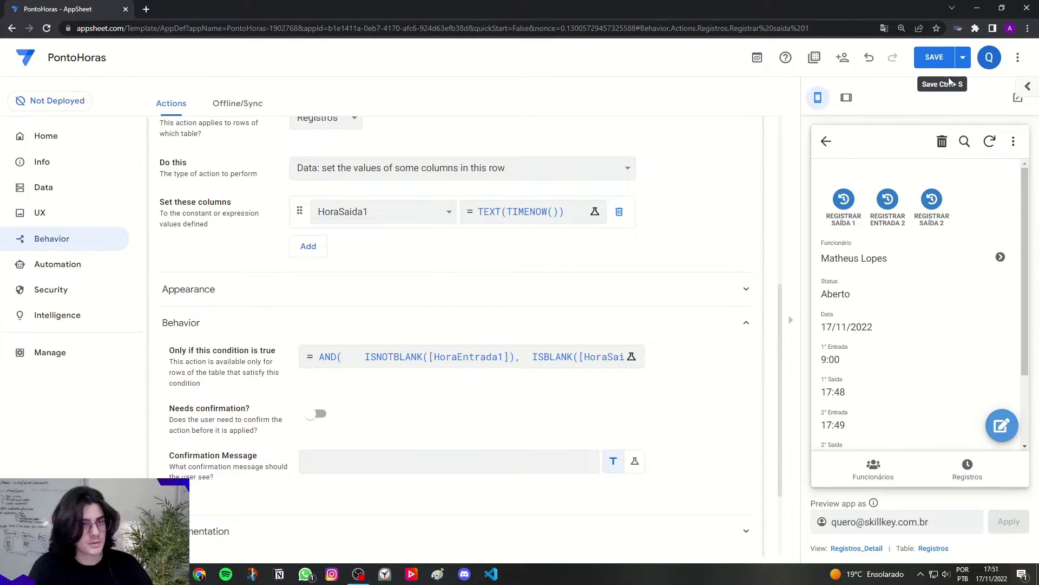
left_click(934, 57)
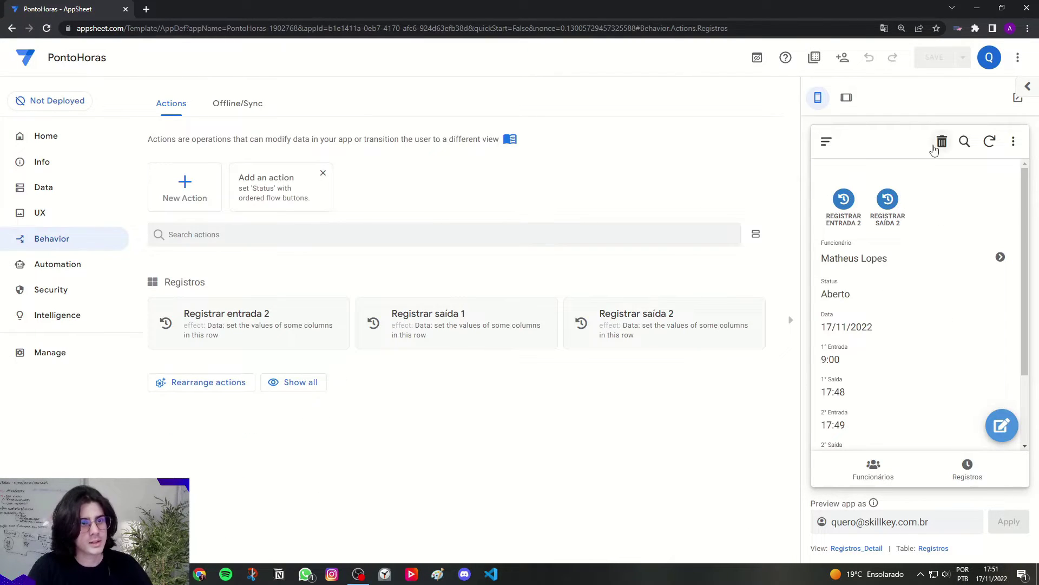
left_click(942, 142)
left_click(972, 293)
Step: Add a Registros record with 1° Entrada 09:00 and open the 17/11/2022 record's details
left_click(847, 98)
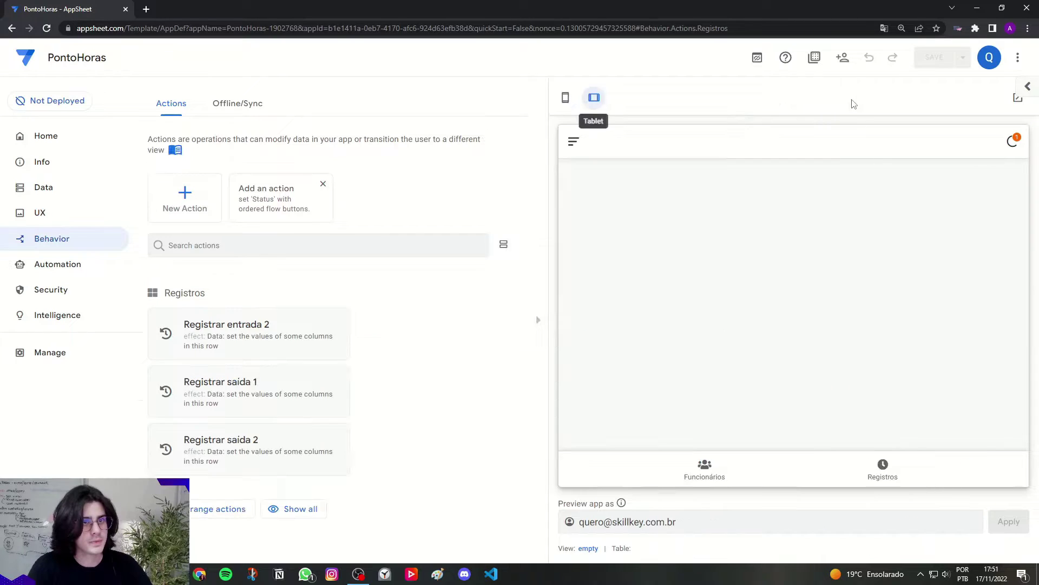
left_click(870, 467)
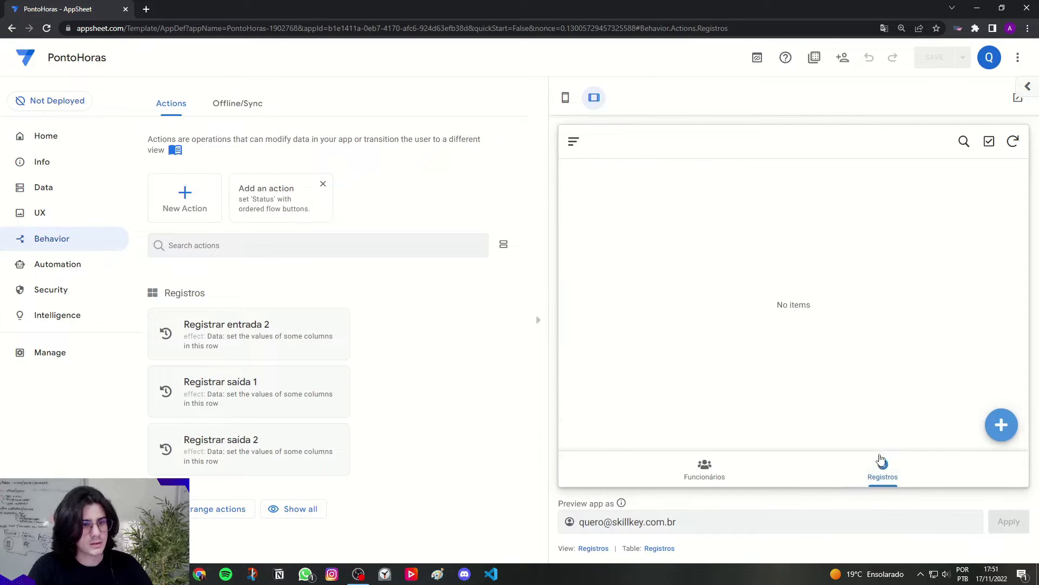
left_click(1002, 425)
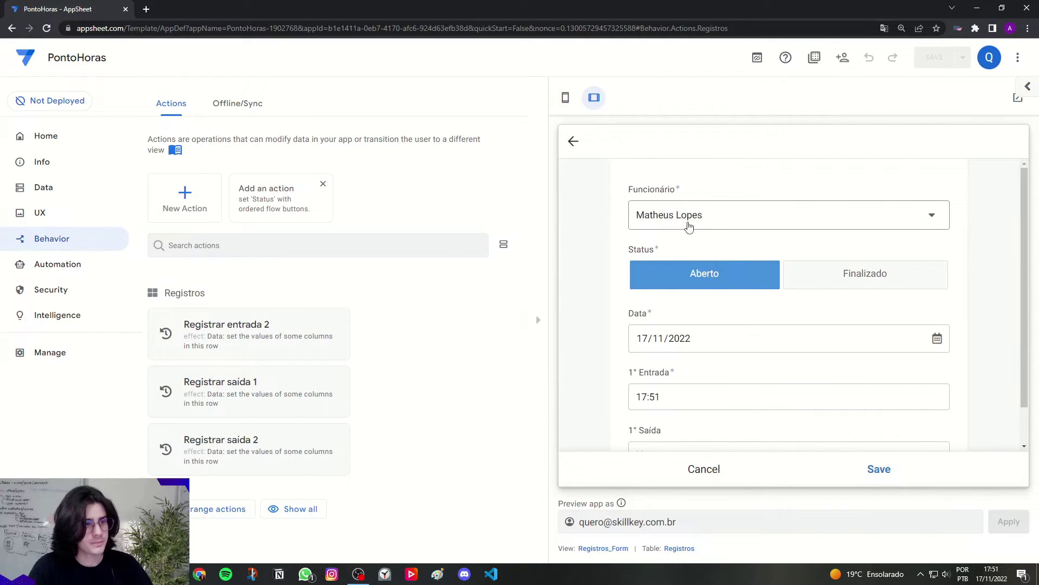
scroll(649, 271, "down", 1)
left_click(644, 353)
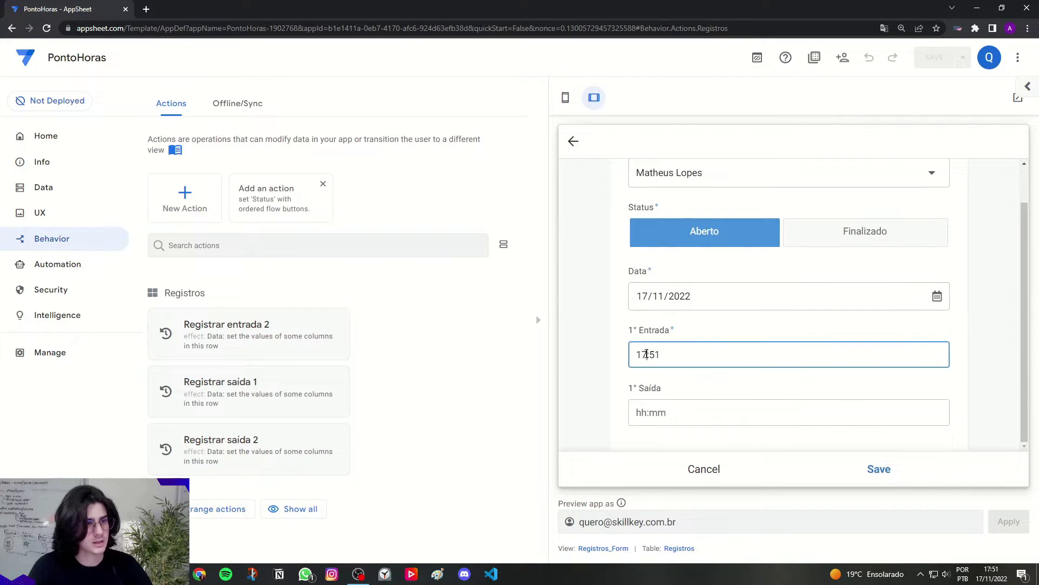
double_click(644, 354)
type("09")
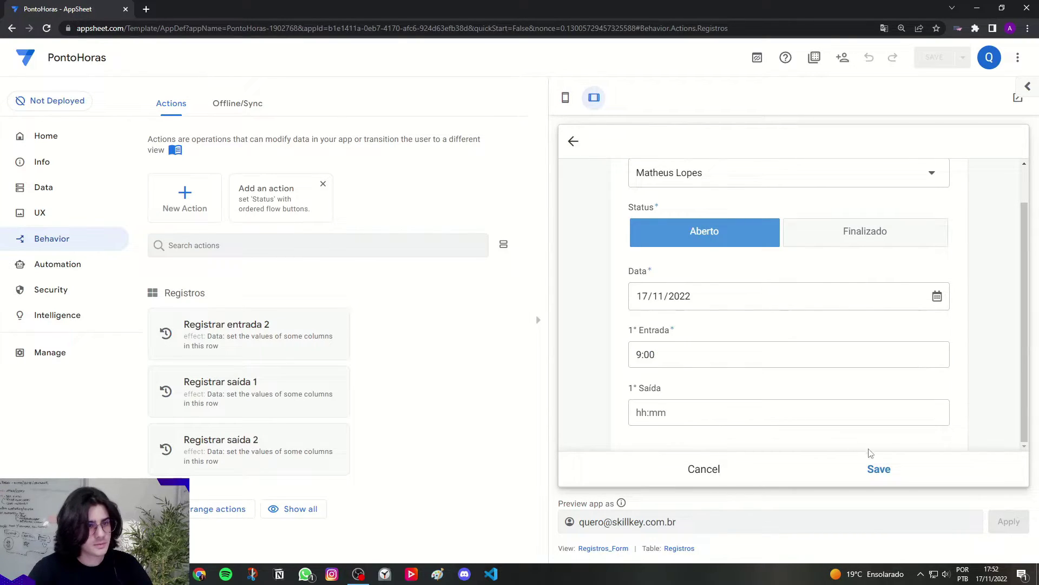
left_click(886, 470)
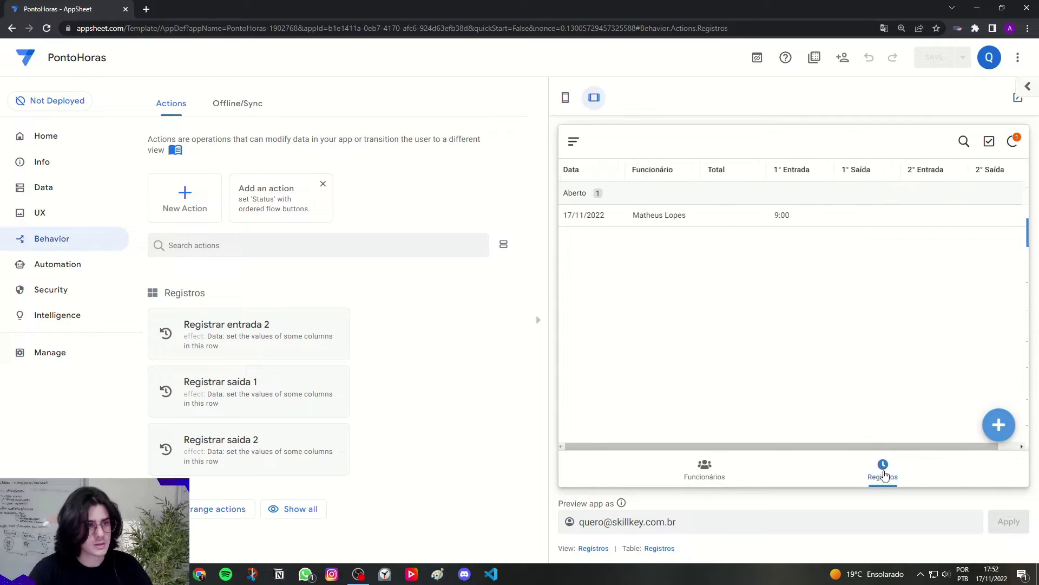
left_click(768, 221)
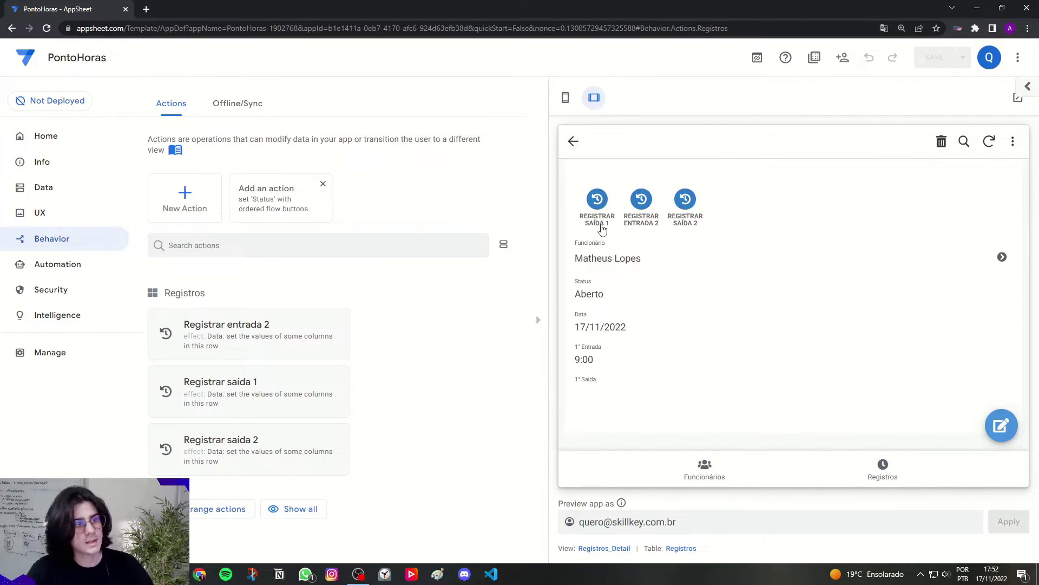
Step: Register the first exit, giving 1° Saída 17:52 and Total 8:52, with 2° Entrada still blank
left_click(602, 227)
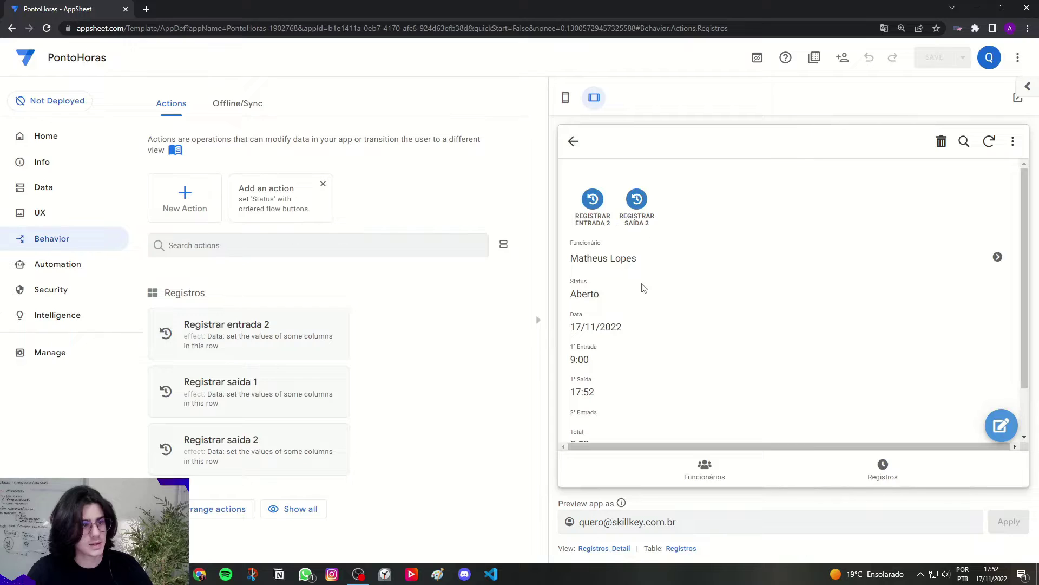
scroll(600, 345, "down", 1)
left_click_drag(570, 325, 596, 335)
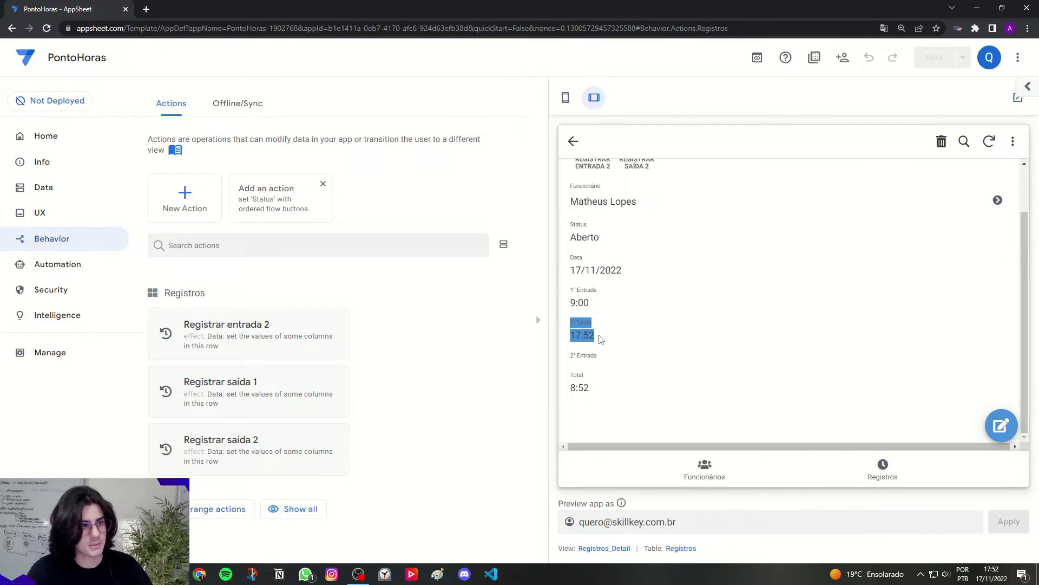
left_click(600, 340)
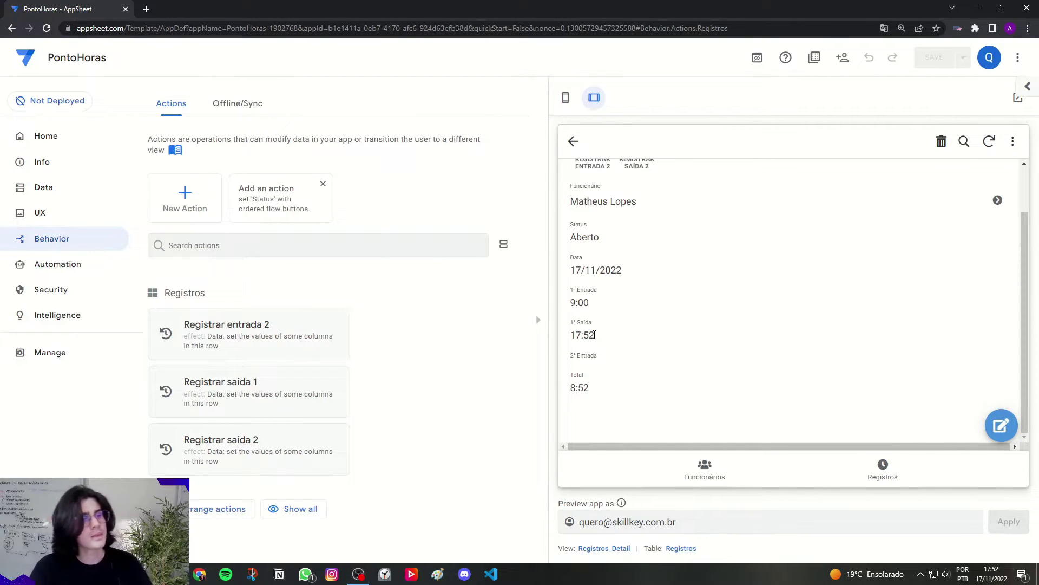
left_click_drag(574, 291, 607, 361)
left_click(596, 324)
left_click(607, 361)
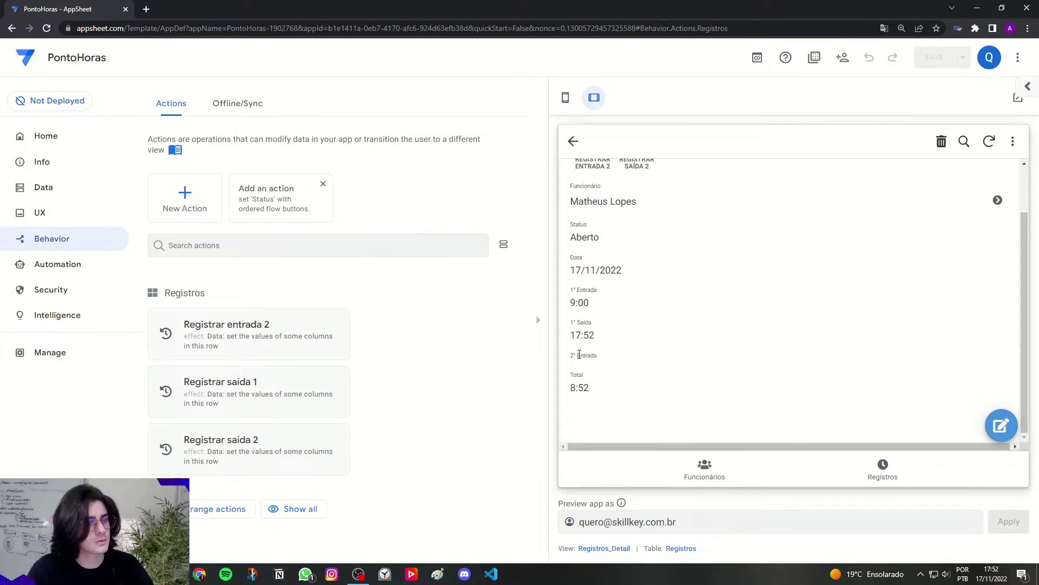
left_click_drag(573, 356, 605, 359)
left_click(606, 359)
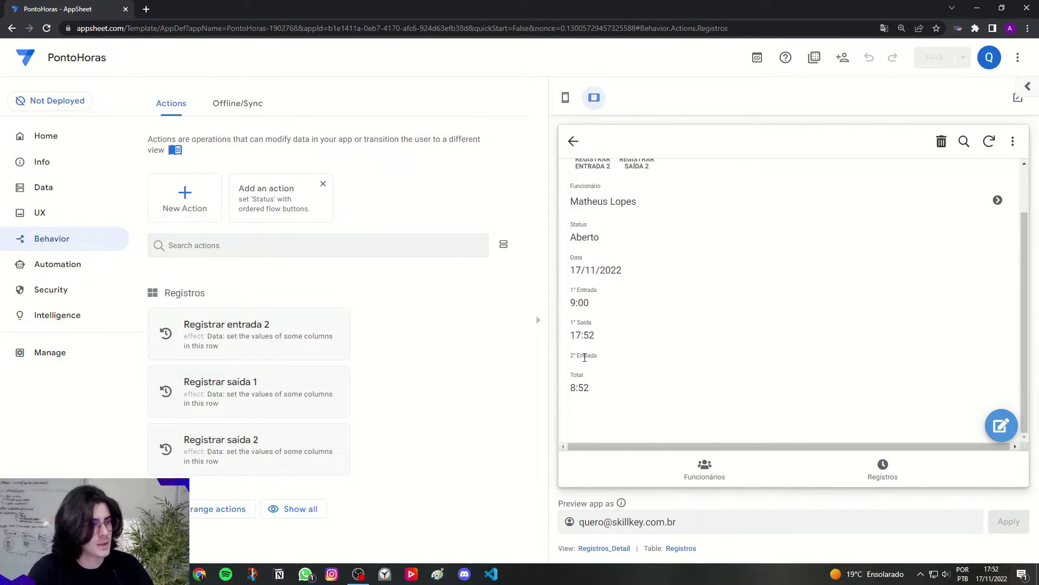
Step: Open Registrar entrada 2's Behavior condition and paste the prepared AND condition over 'true'
left_click(263, 331)
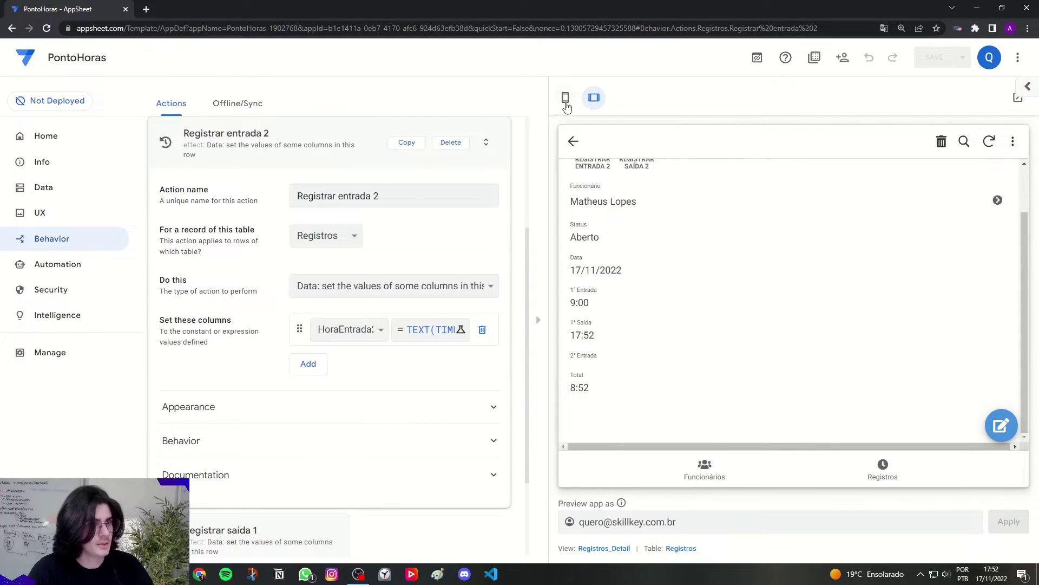
left_click(566, 98)
left_click(293, 428)
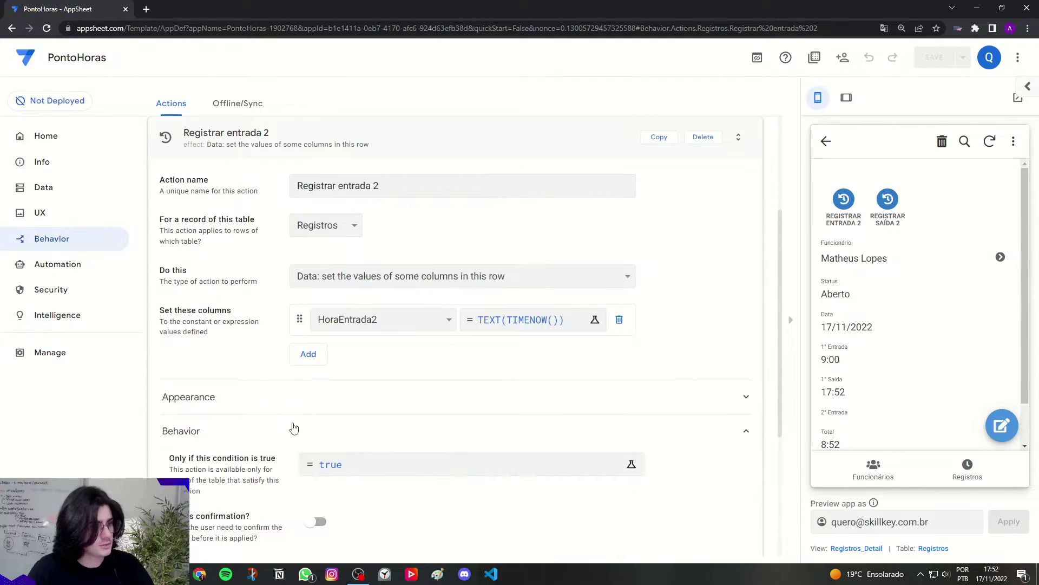
left_click_drag(166, 462, 353, 467)
left_click(353, 467)
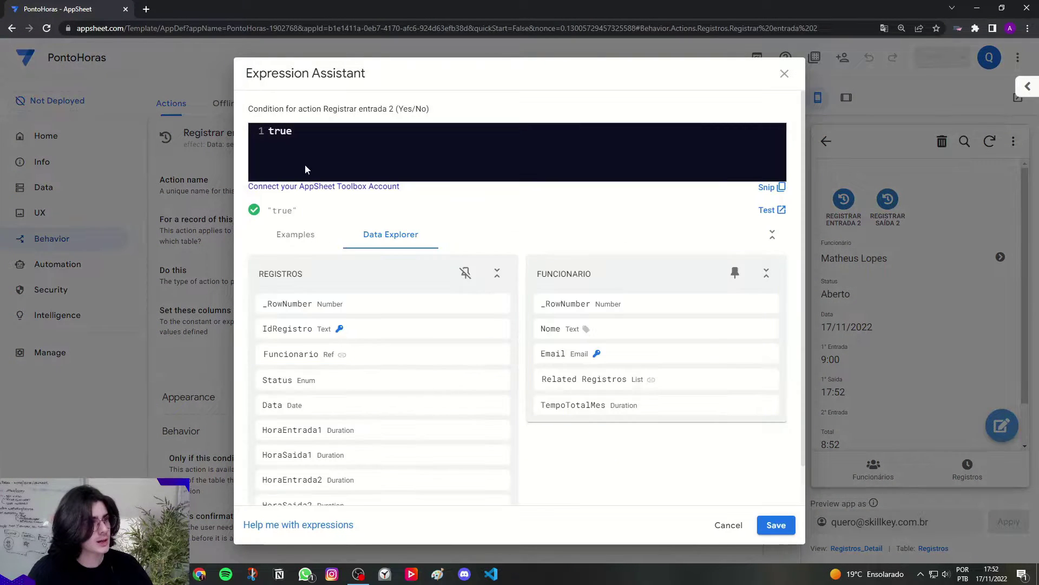
key("ctrl+a")
type("AND(   ISNOTBLANK([HoraEntrada1]),   ISBLANK([HoraSaida1]) )")
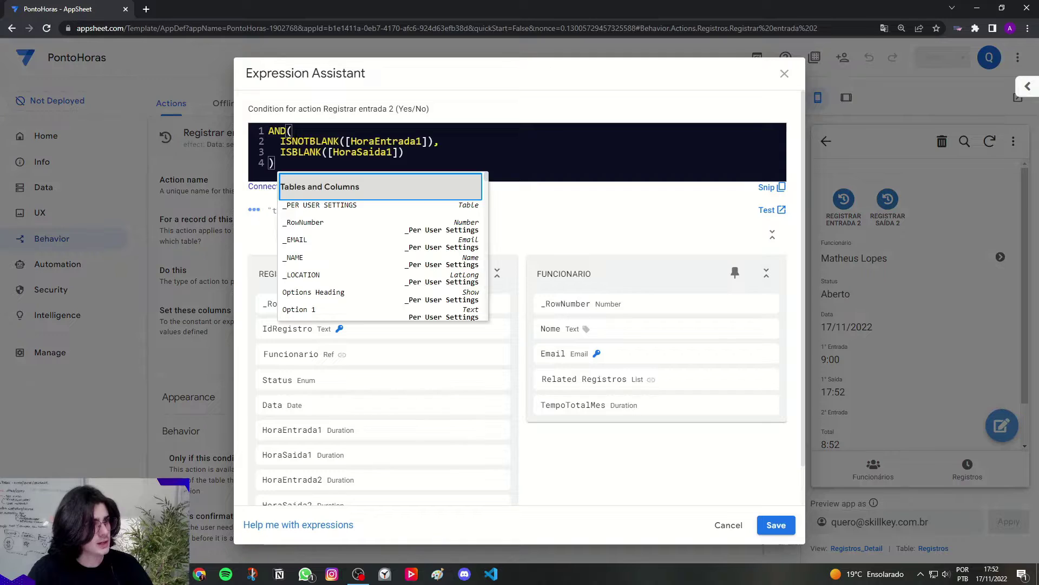
left_click(385, 163)
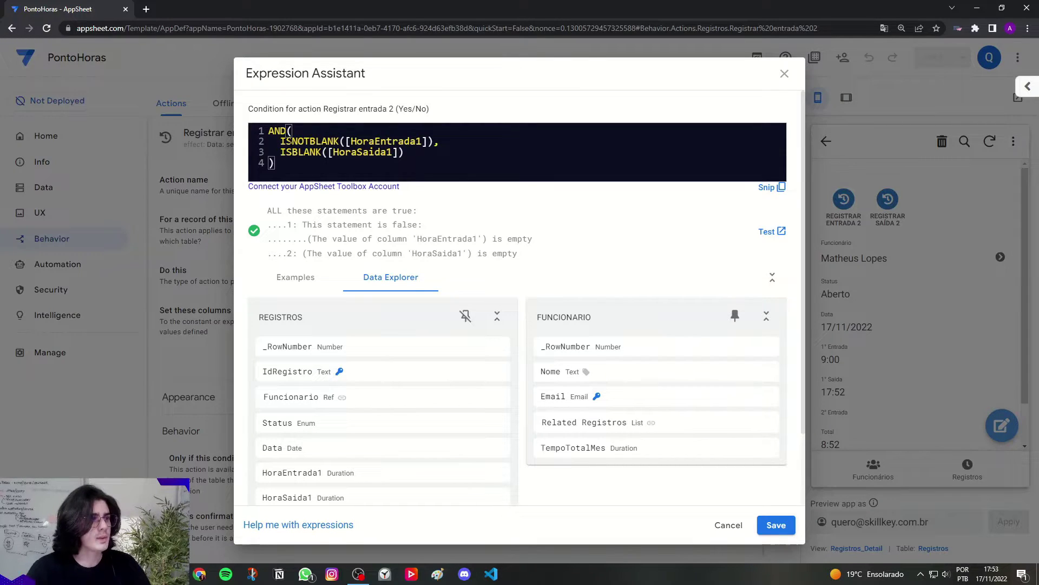
Step: Change the third line to ISNOTBLANK([HoraSaida1]) and add a trailing comma
left_click_drag(280, 141, 433, 142)
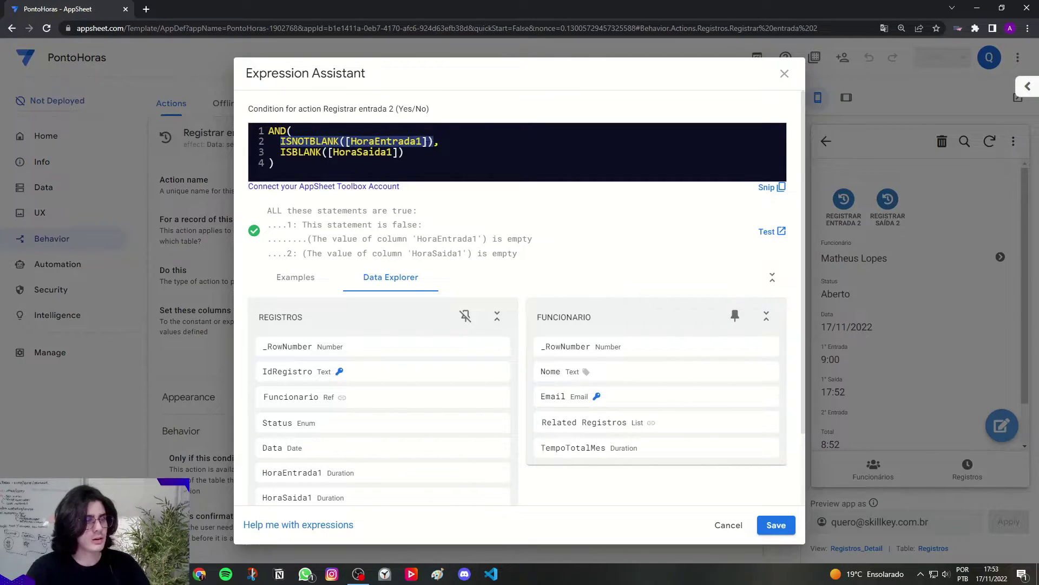
left_click(414, 153)
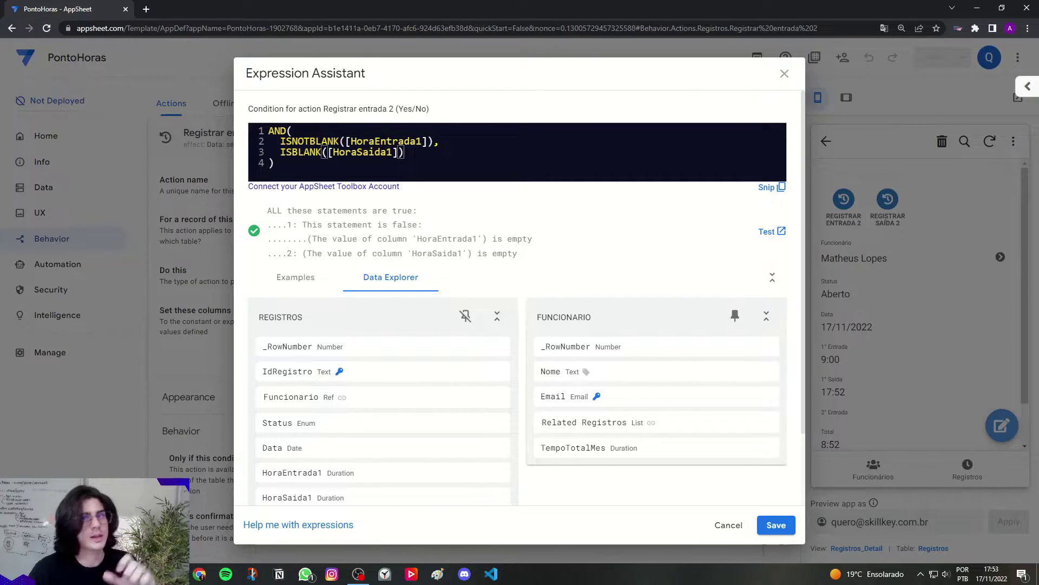
left_click_drag(359, 108, 394, 108)
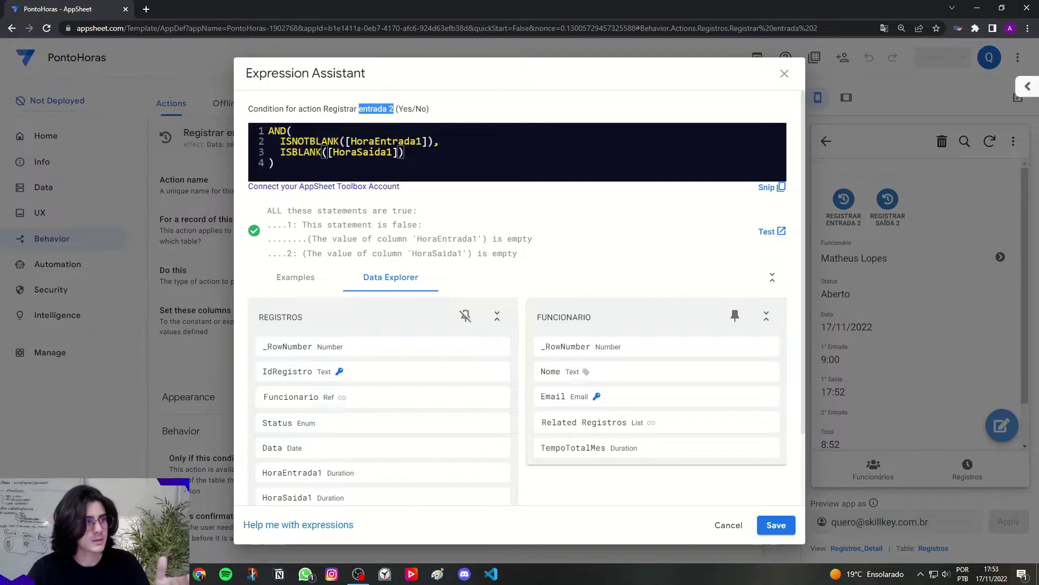
left_click(293, 153)
type("NOT")
key("Caps_Lock")
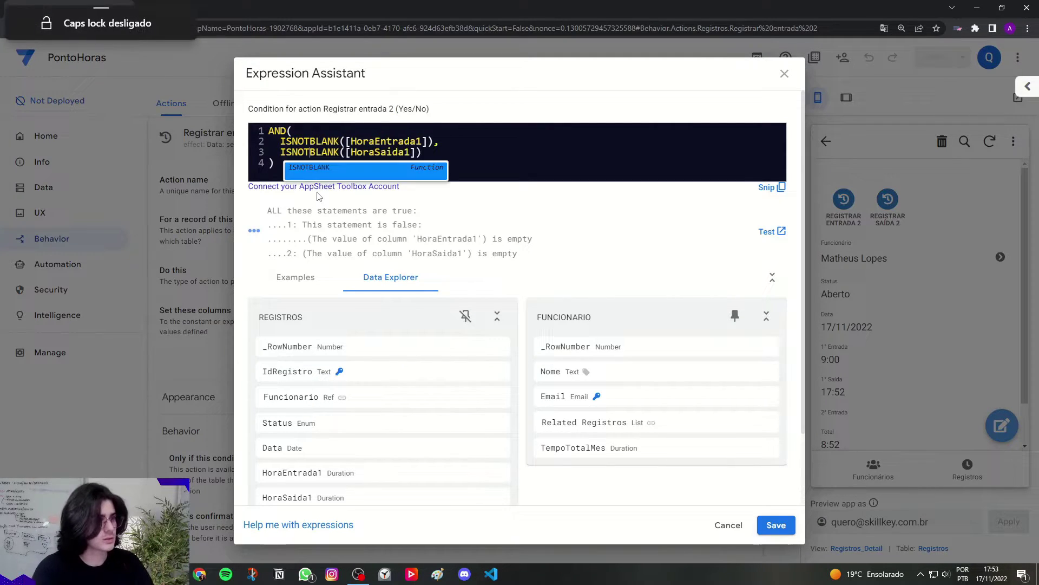
key("Escape")
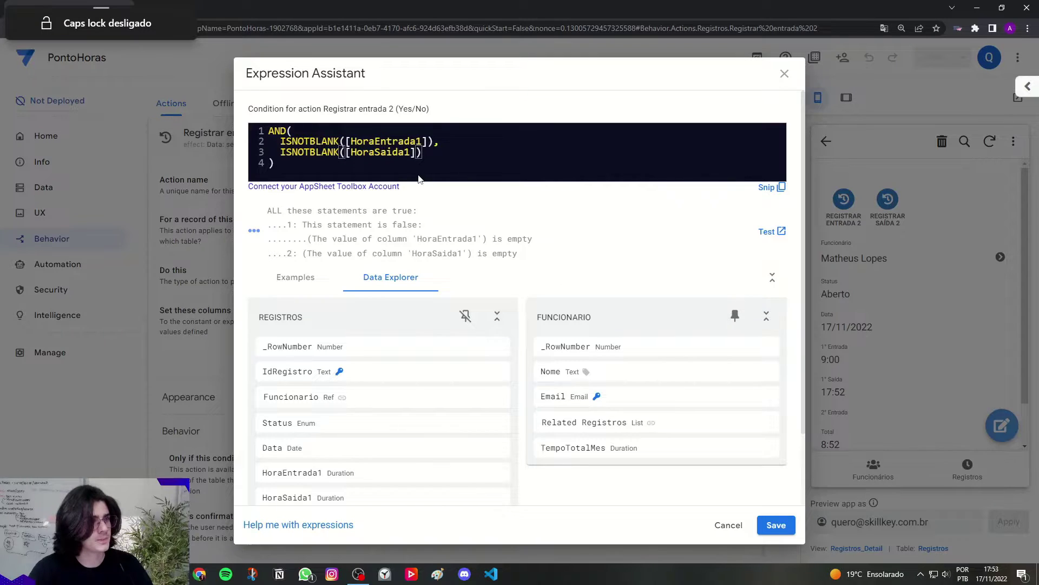
key("End")
type(",")
Step: Add ISBLANK([HoraEntrada2]) as the final check and review the full condition
key("Return")
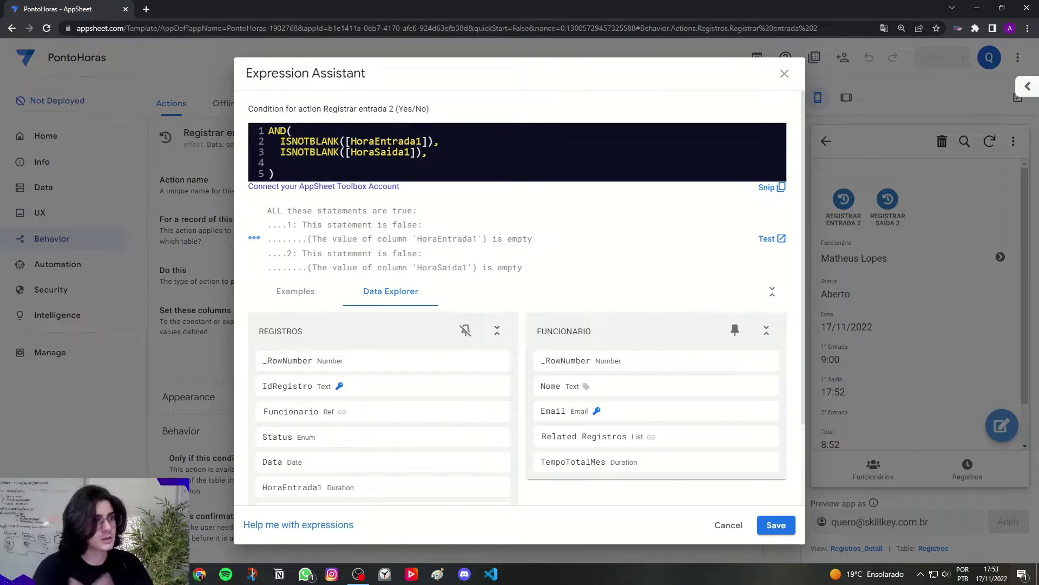
key("Caps_Lock")
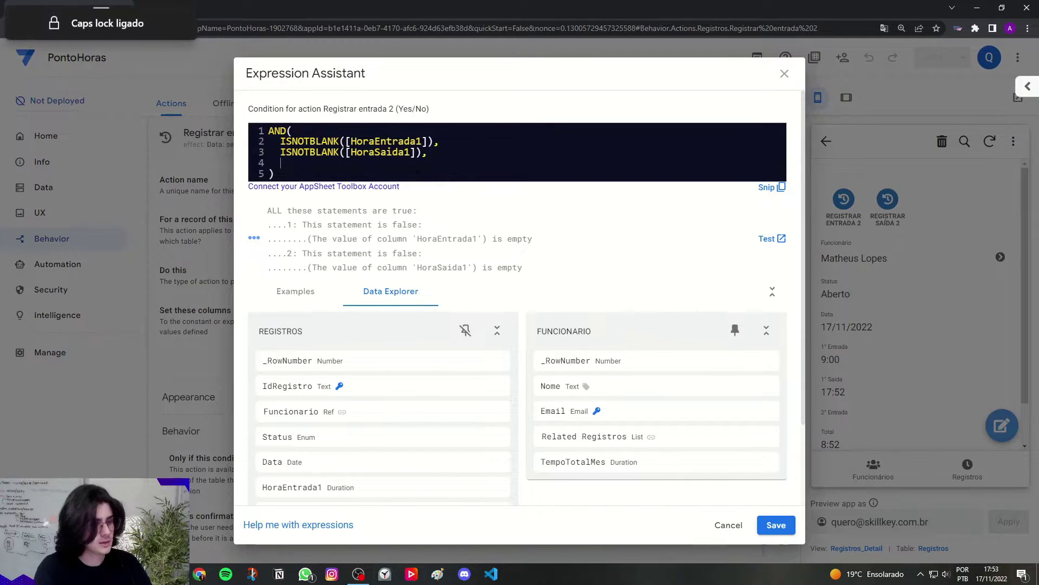
type("ISBL")
left_click(417, 181)
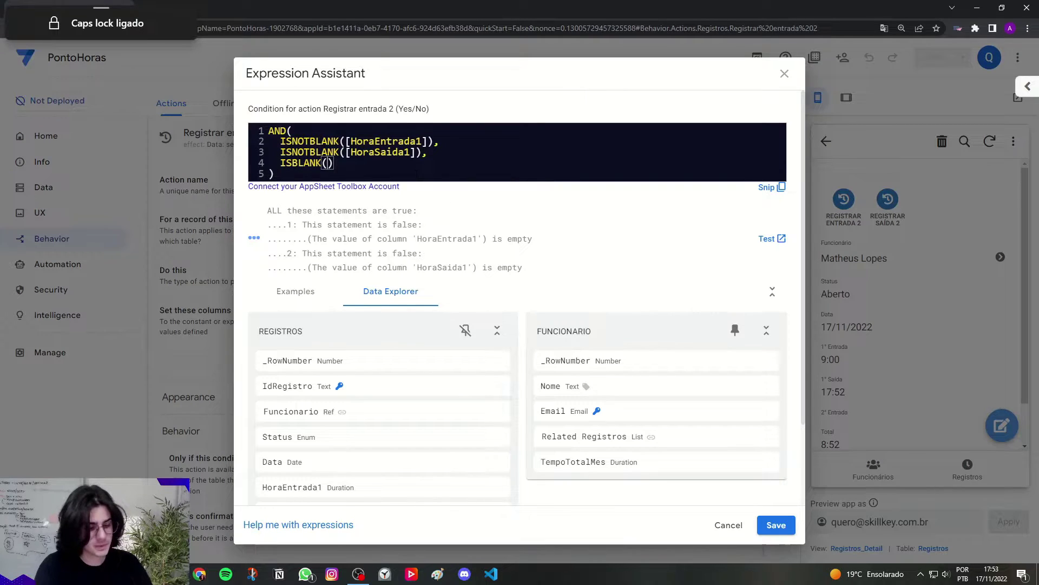
type("[")
key("Caps_Lock")
type("Horaen")
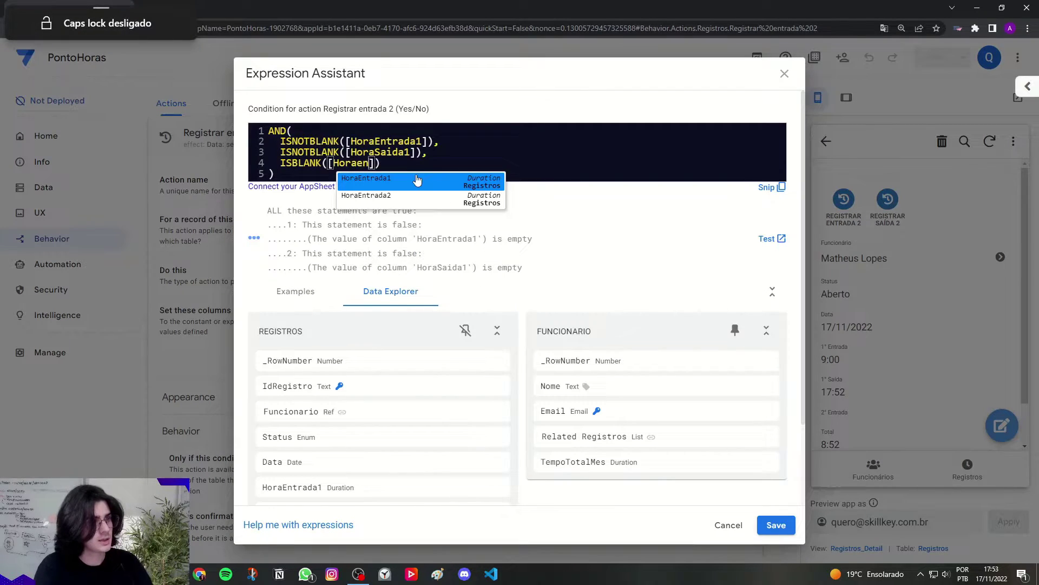
left_click(402, 198)
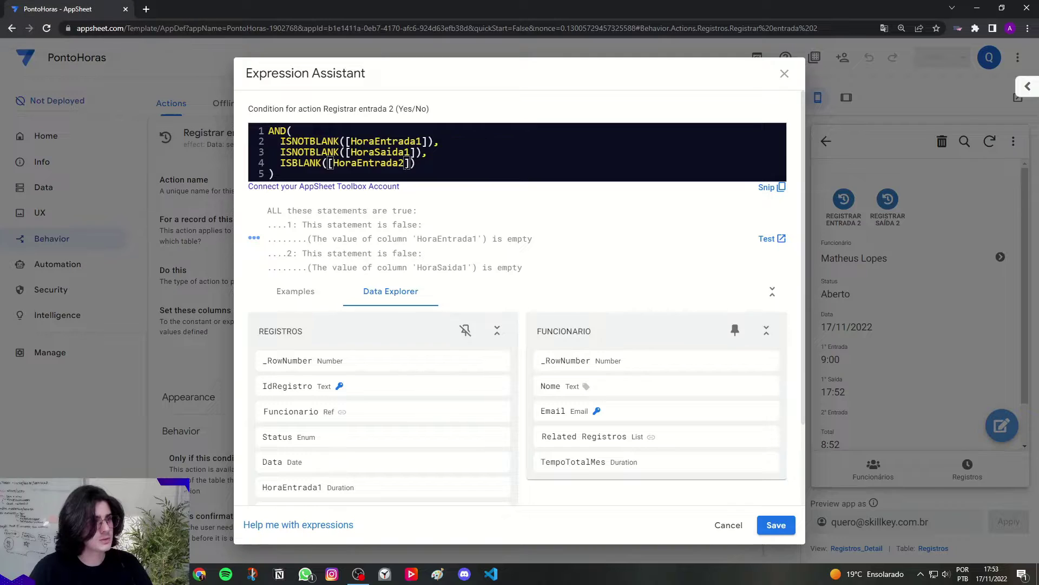
left_click(428, 163)
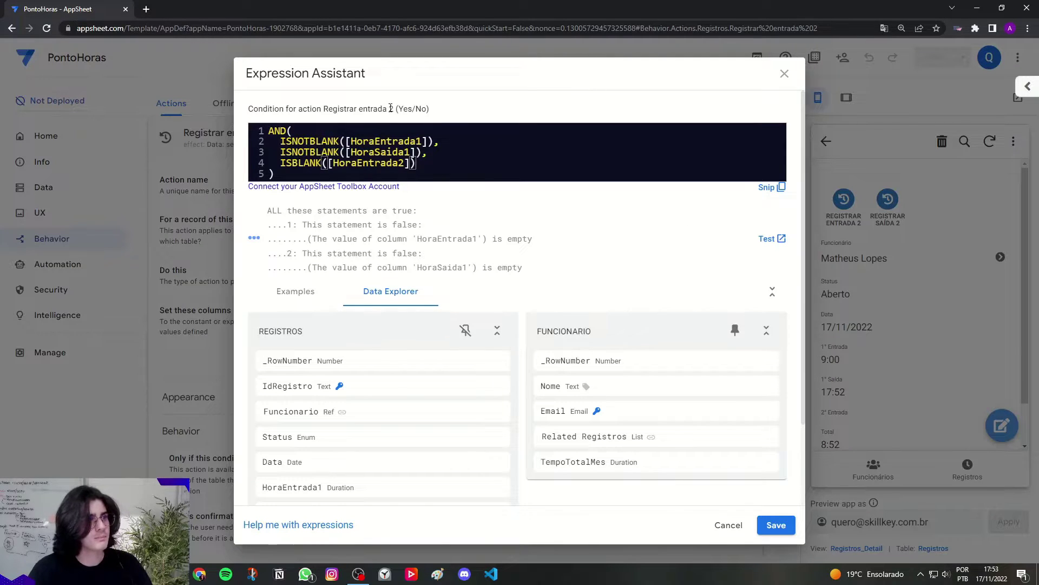
left_click_drag(359, 109, 396, 109)
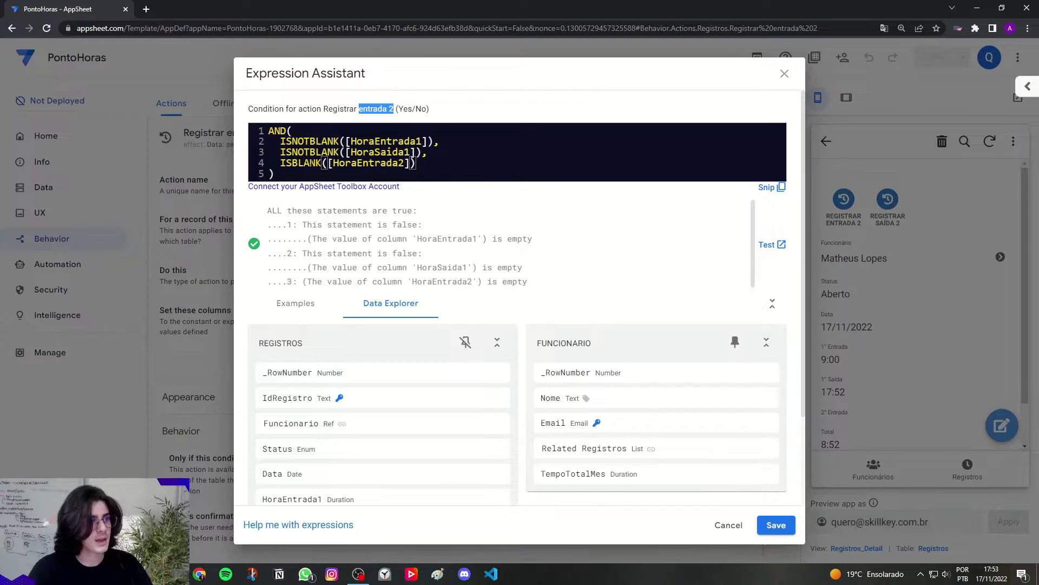
left_click_drag(312, 163, 421, 163)
left_click(425, 163)
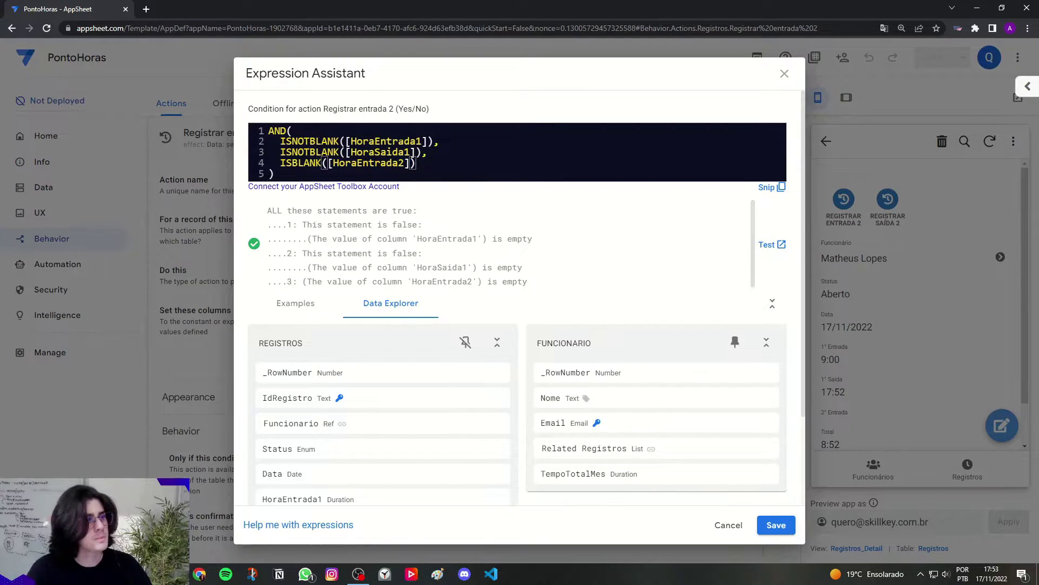
key("ctrl+a")
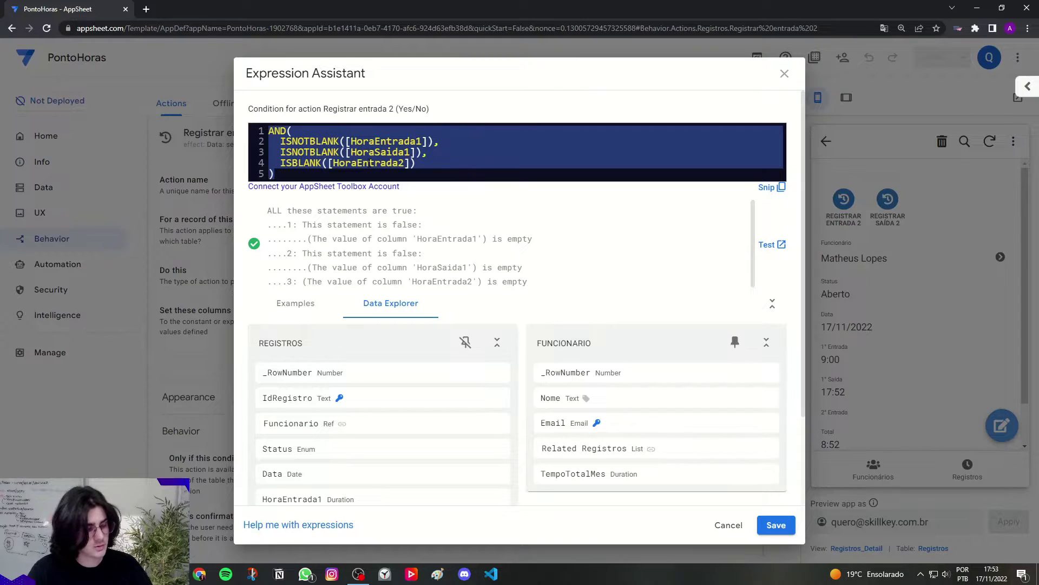
Step: Apply the Registrar entrada 2 condition and expand Registrar saída 2's Behavior settings
left_click(774, 523)
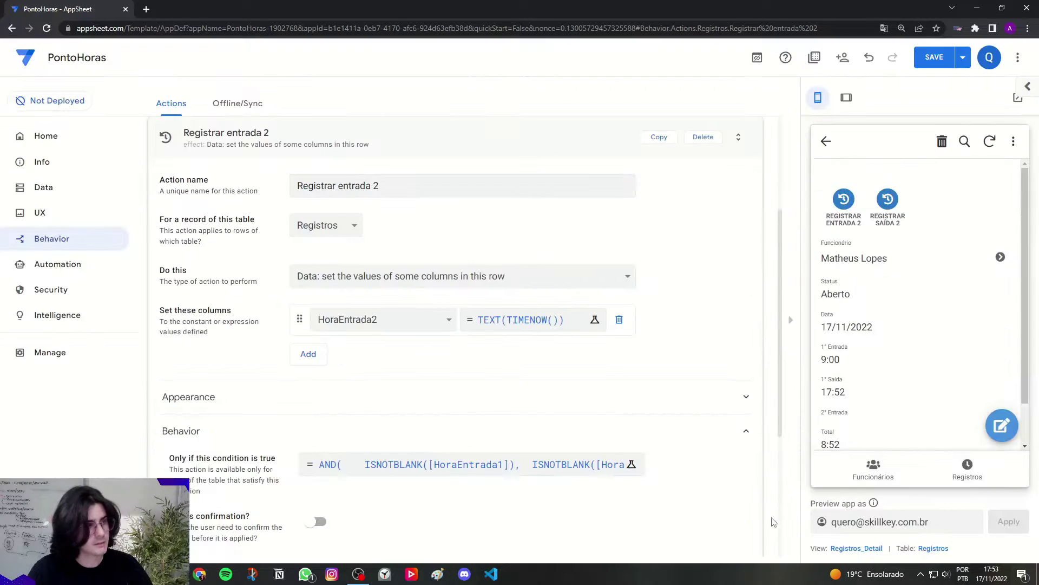
left_click(357, 149)
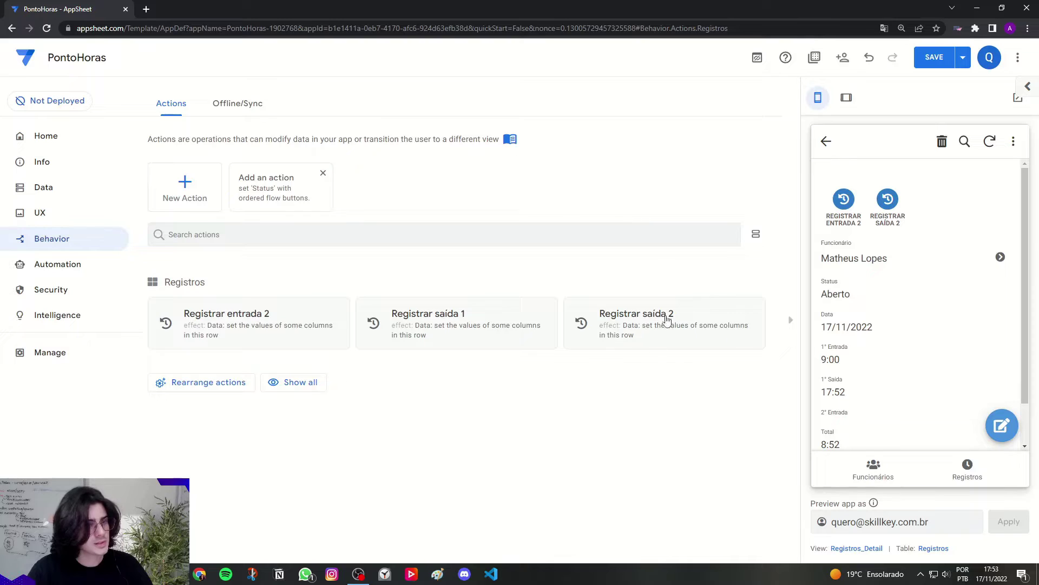
left_click(664, 331)
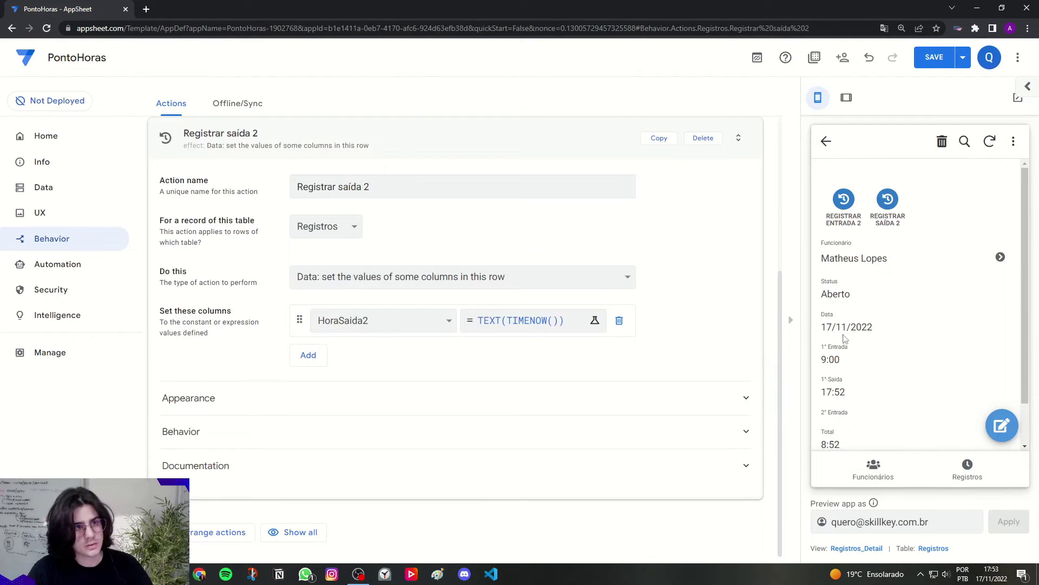
key("ctrl")
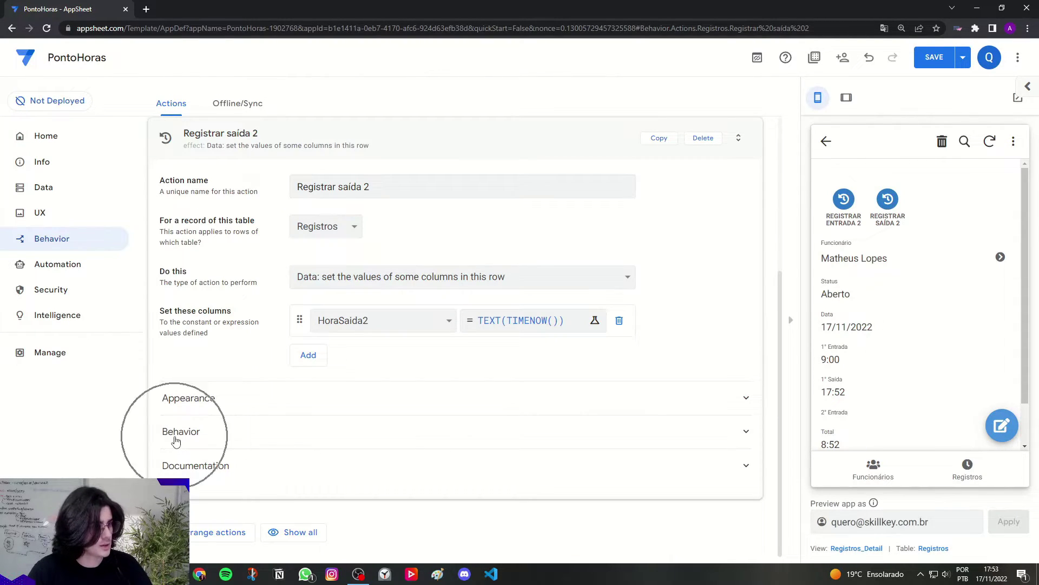
left_click(176, 441)
scroll(176, 441, "down", 2)
left_click_drag(169, 352, 275, 353)
Step: Paste the copied AND condition over 'true' and delete its ISBLANK([HoraEntrada2]) check
left_click(322, 366)
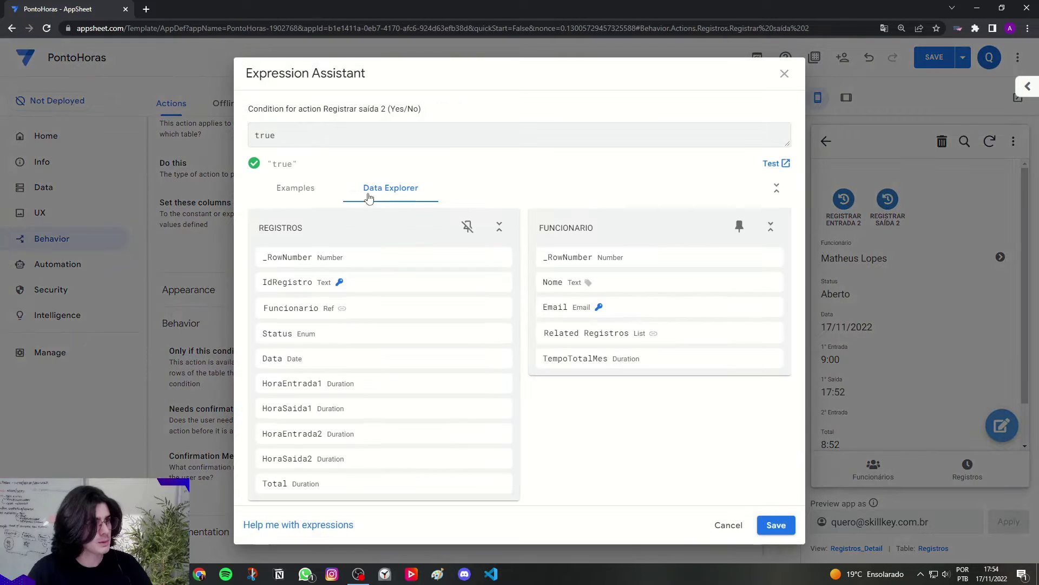
double_click(378, 110)
left_click(283, 145)
key("ctrl+a")
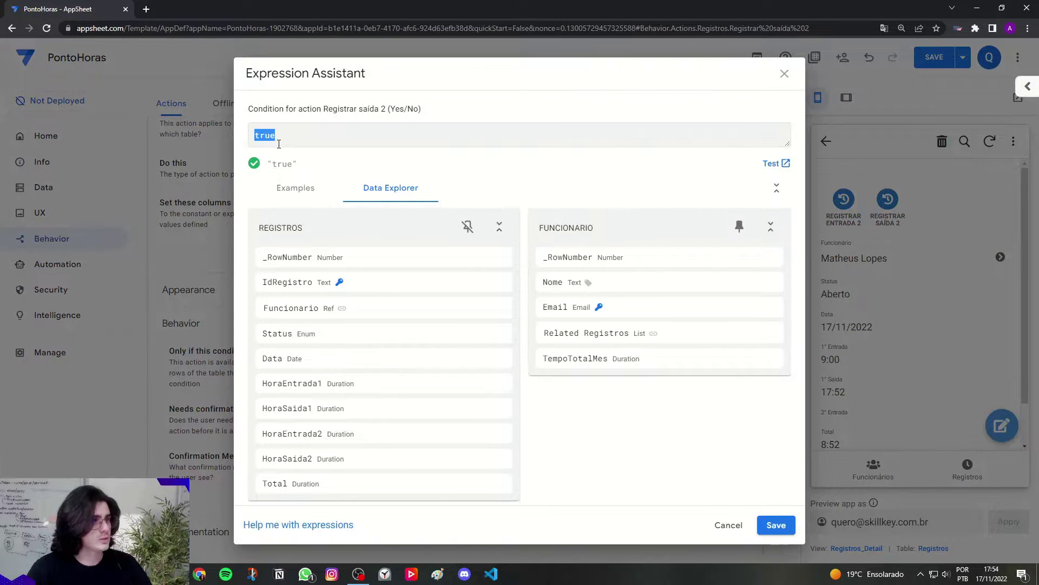
type("AND( \tISNOTBLANK([HoraEntrada1]),   ISNOTBLANK([HoraSaida1]),   ISBLANK([HoraEntrada2]) )")
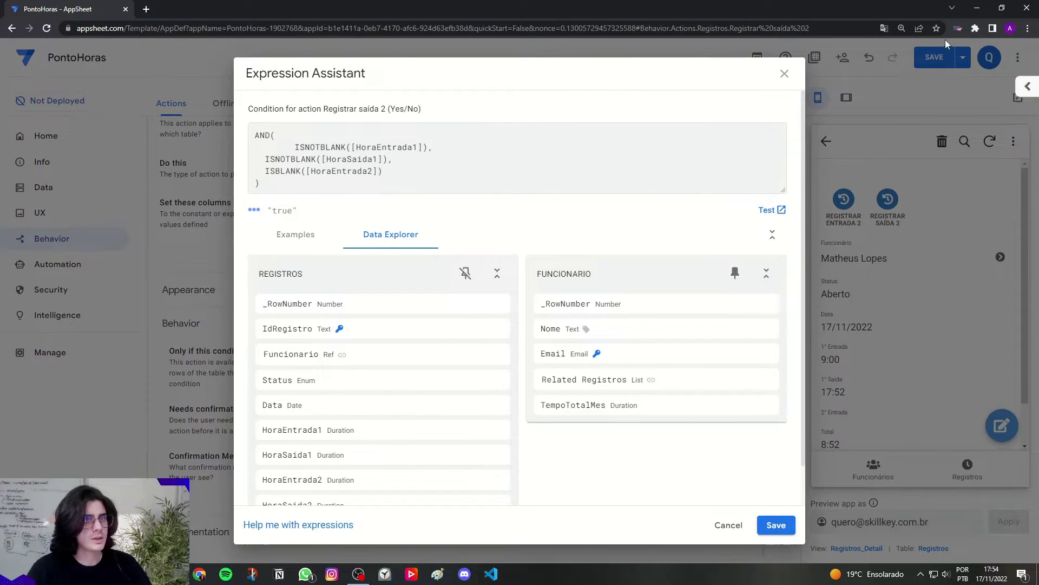
left_click(956, 30)
left_click(360, 144)
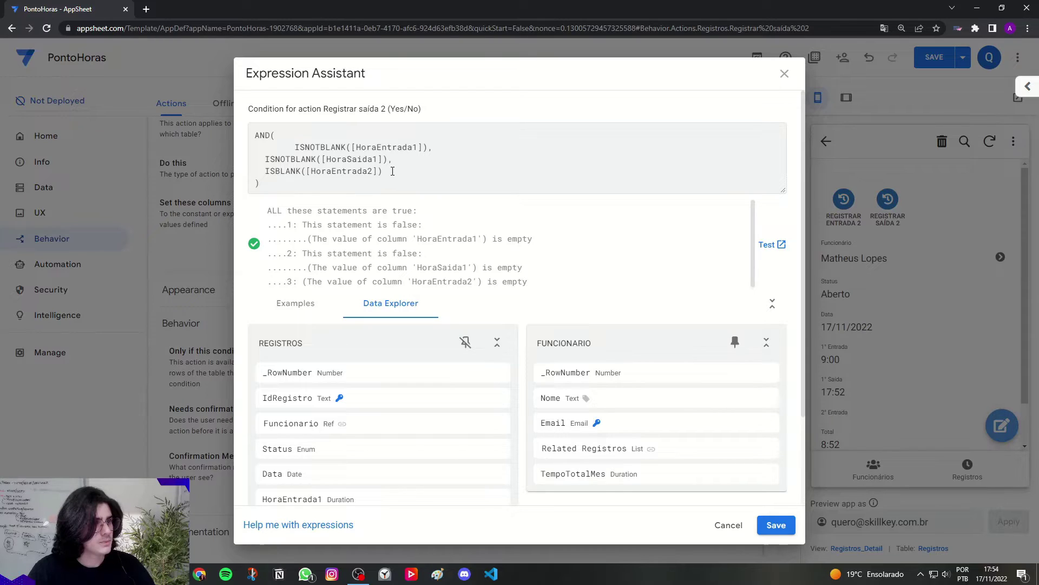
left_click_drag(374, 172, 315, 172)
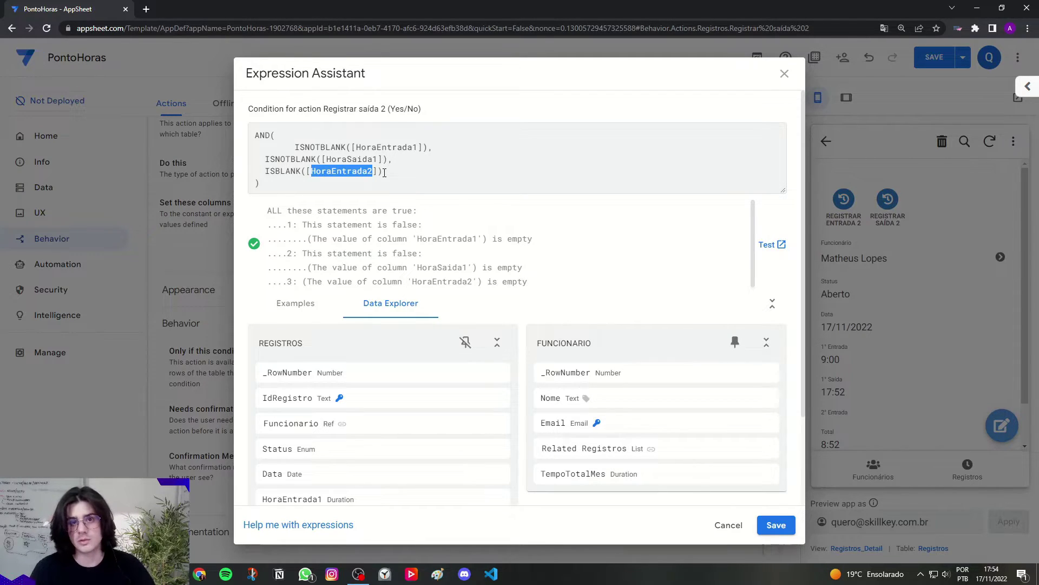
left_click_drag(385, 172, 391, 158)
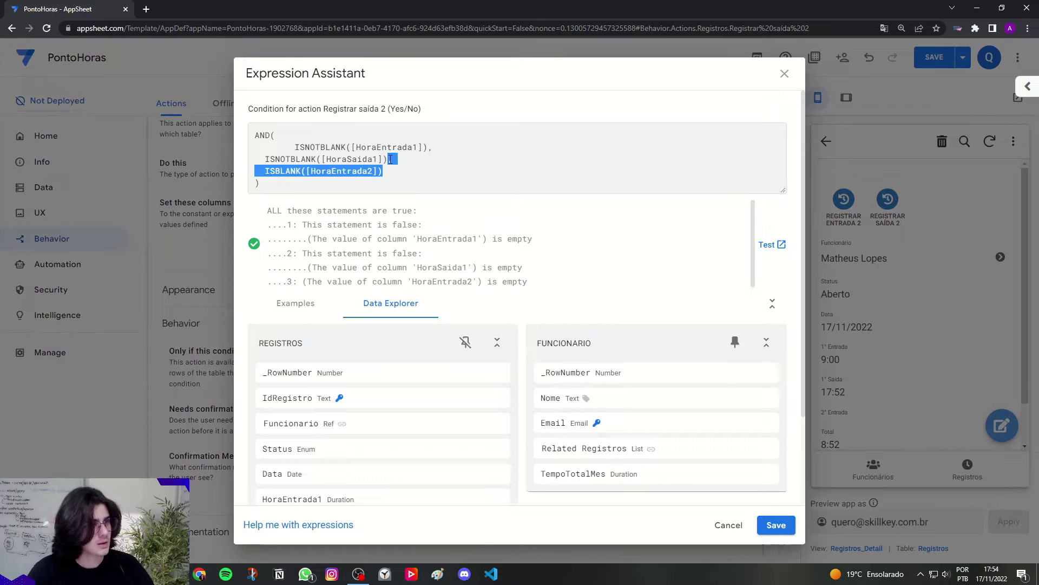
key("BackSpace")
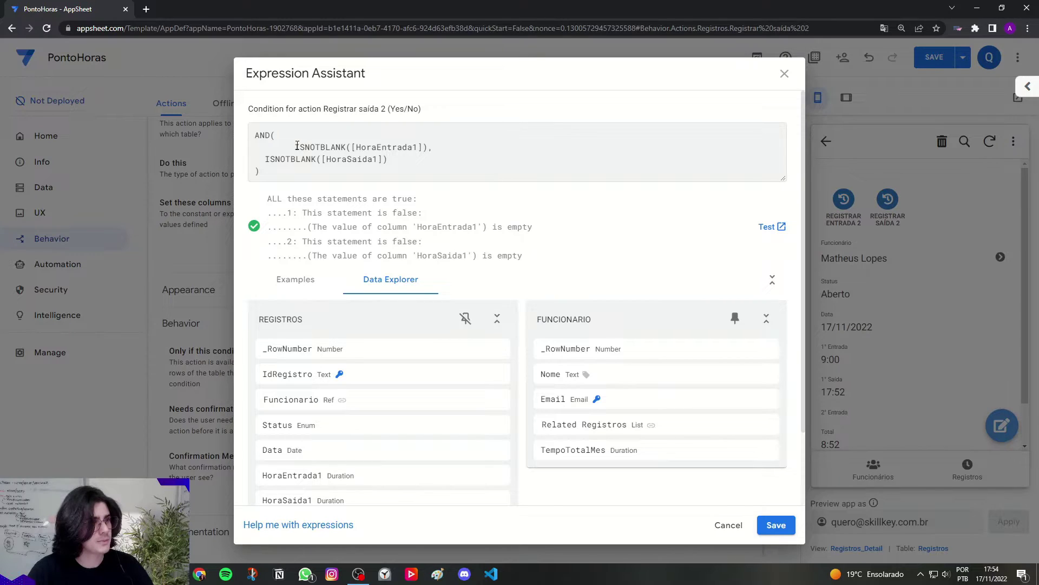
Step: Edit the checks to ISNOTBLANK([HoraEntrada2]) and ISBLANK([HoraSaida2]) and save the condition
left_click_drag(297, 146, 341, 144)
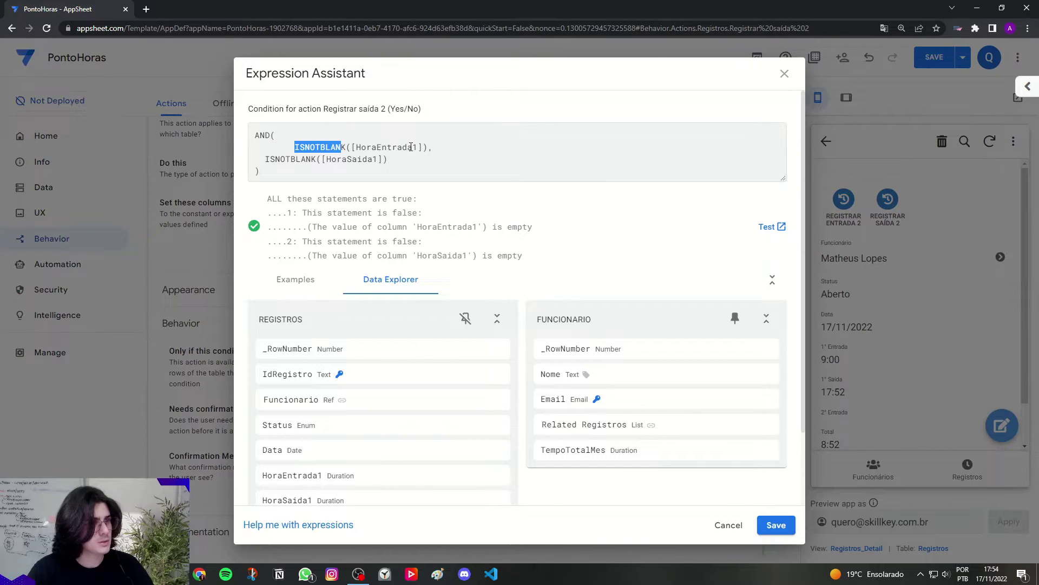
left_click_drag(413, 146, 417, 147)
type("2")
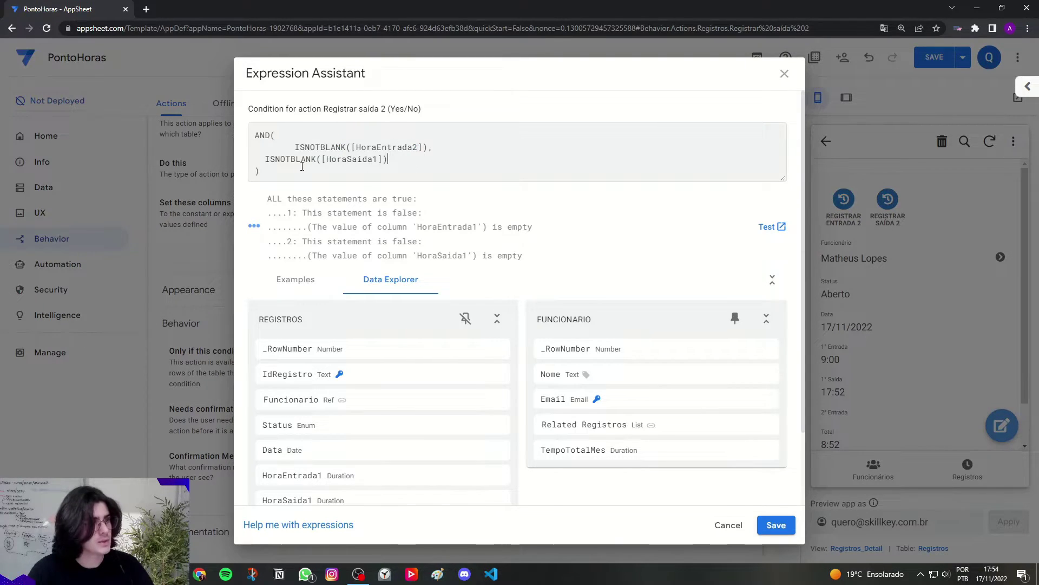
left_click(292, 161)
key("BackSpace")
key("BackSpace")
key("BackSpace")
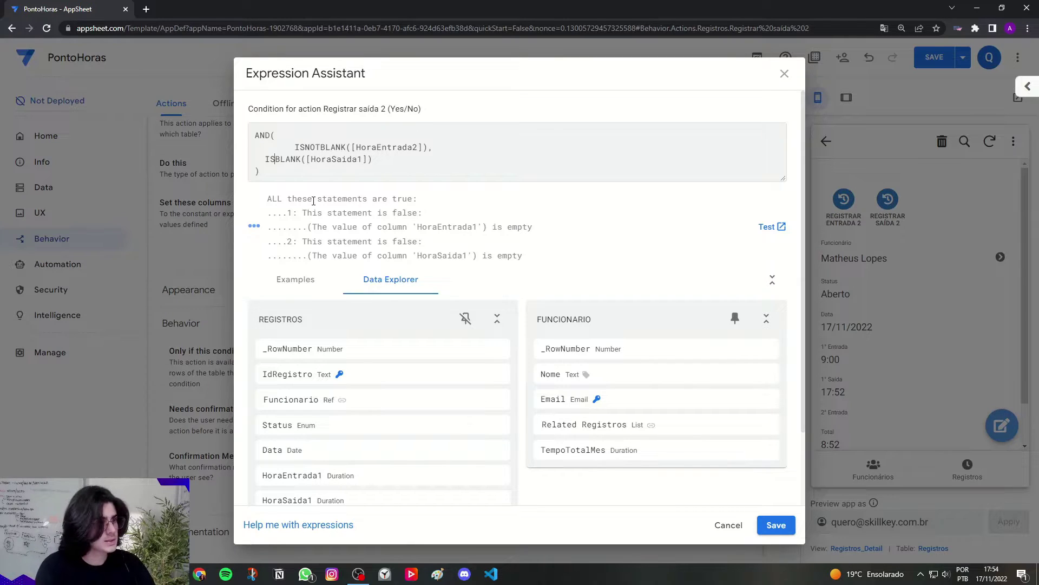
left_click_drag(267, 159, 366, 160)
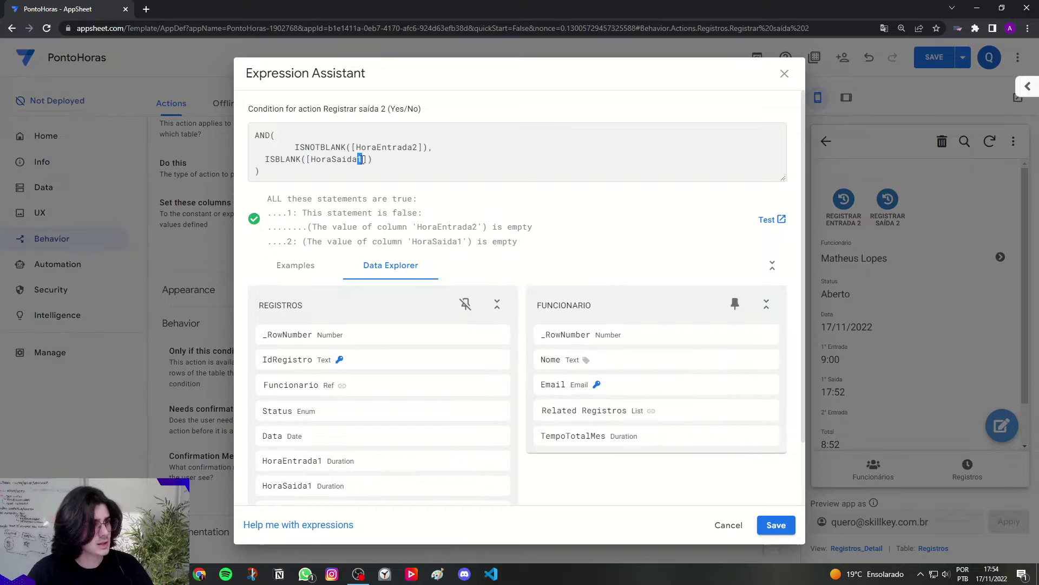
type("2")
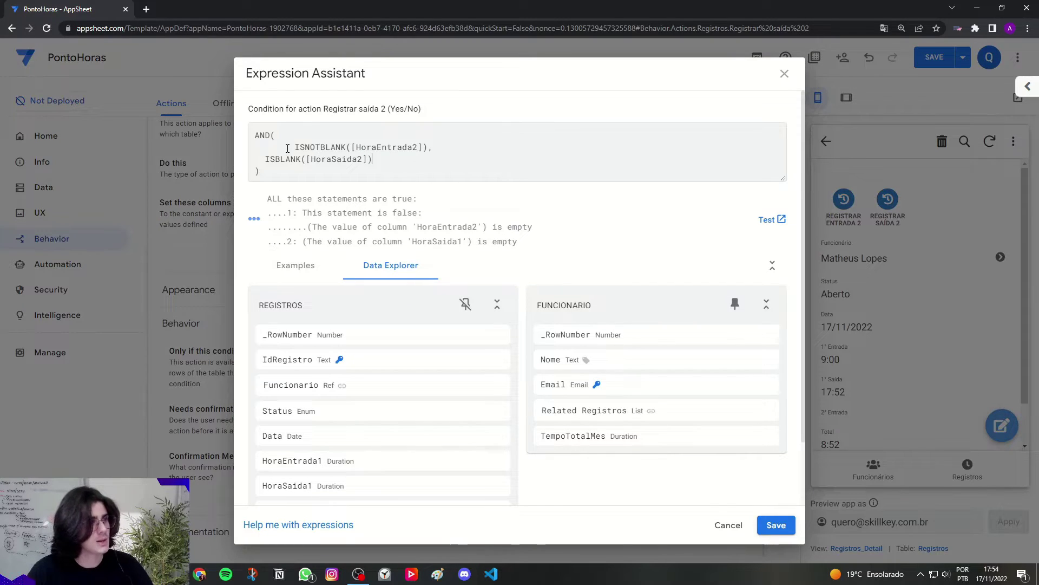
left_click_drag(276, 136, 320, 170)
left_click(304, 169)
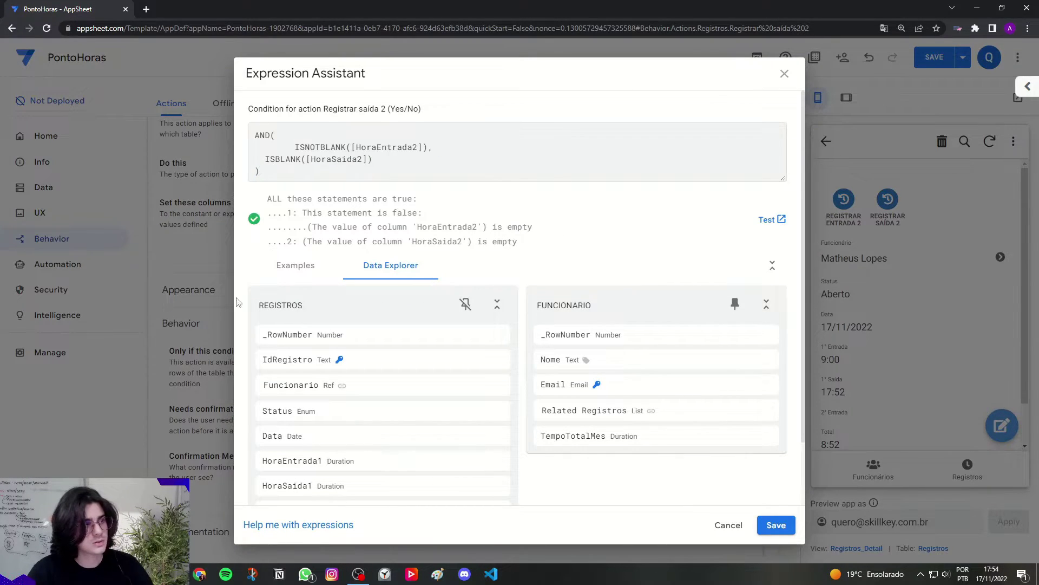
left_click(776, 525)
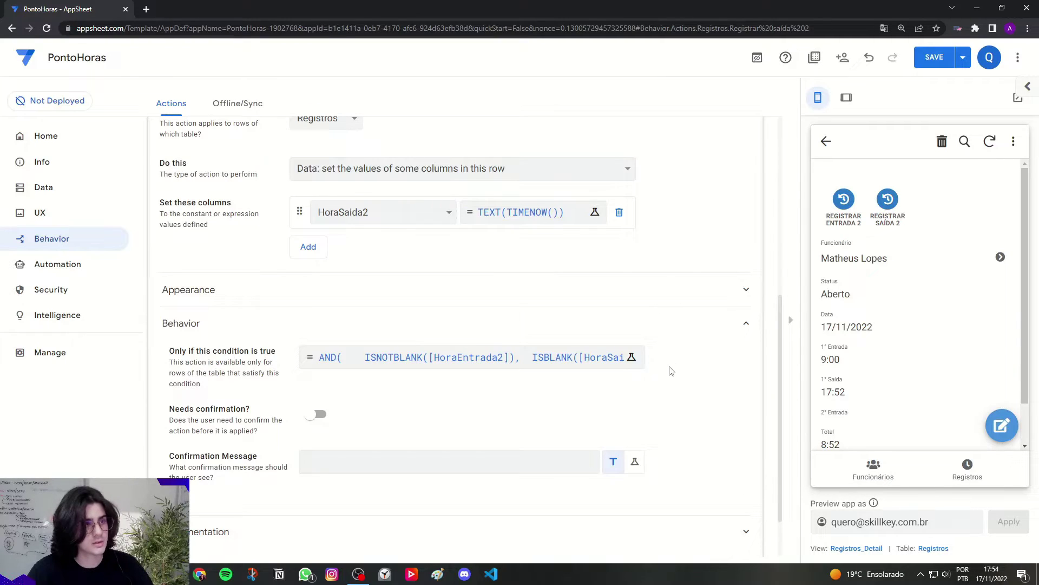
Step: Collapse the Registrar saída 2 editor and save the app
scroll(672, 371, "up", 5)
left_click(585, 308)
left_click(927, 63)
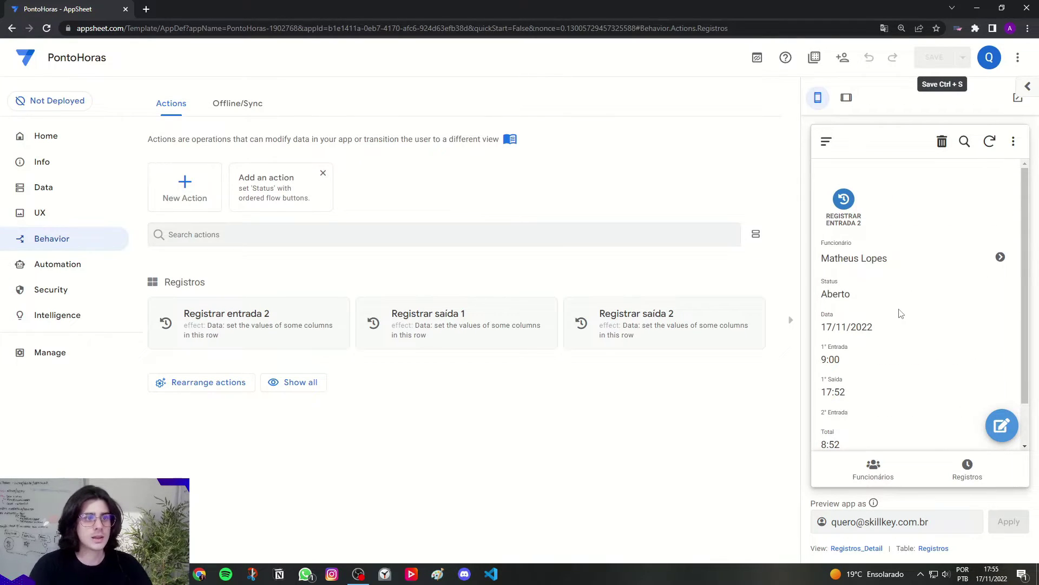
scroll(901, 310, "down", 1)
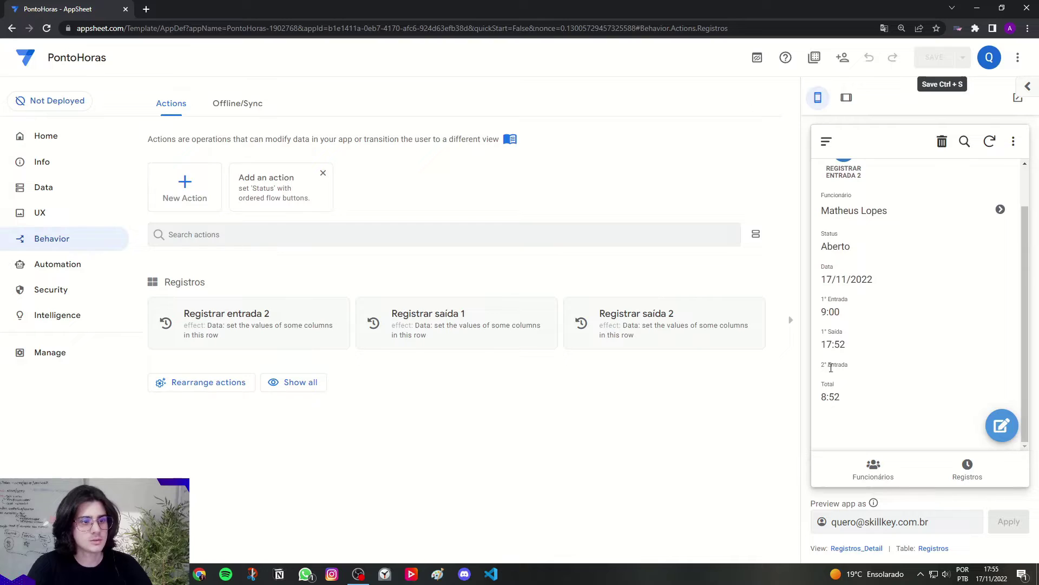
scroll(866, 255, "up", 1)
Step: Register the second entry and exit on the test record, both 17:55, with Total still 8:52
left_click(847, 208)
scroll(905, 325, "down", 1)
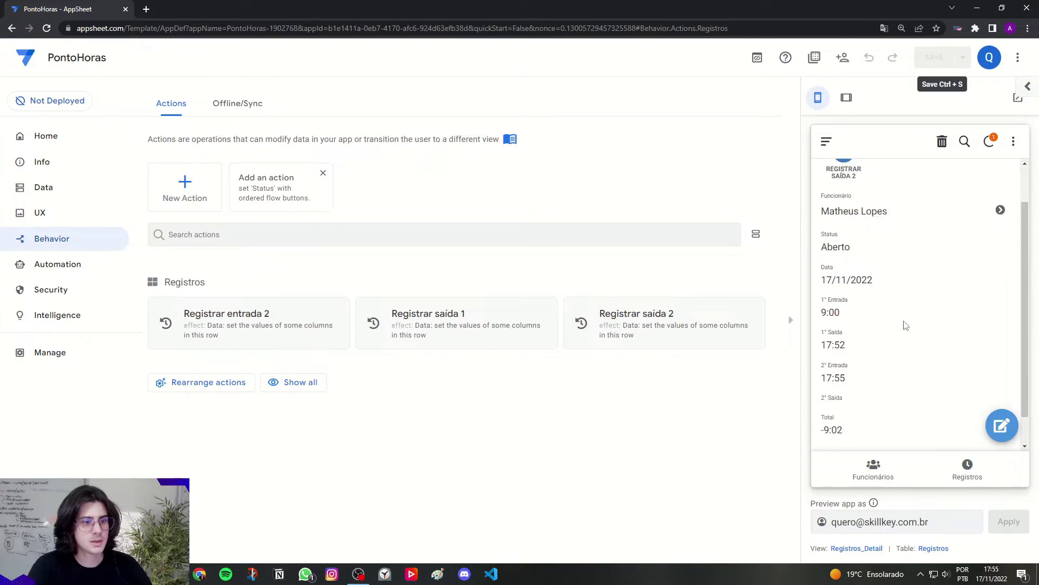
scroll(907, 326, "down", 1)
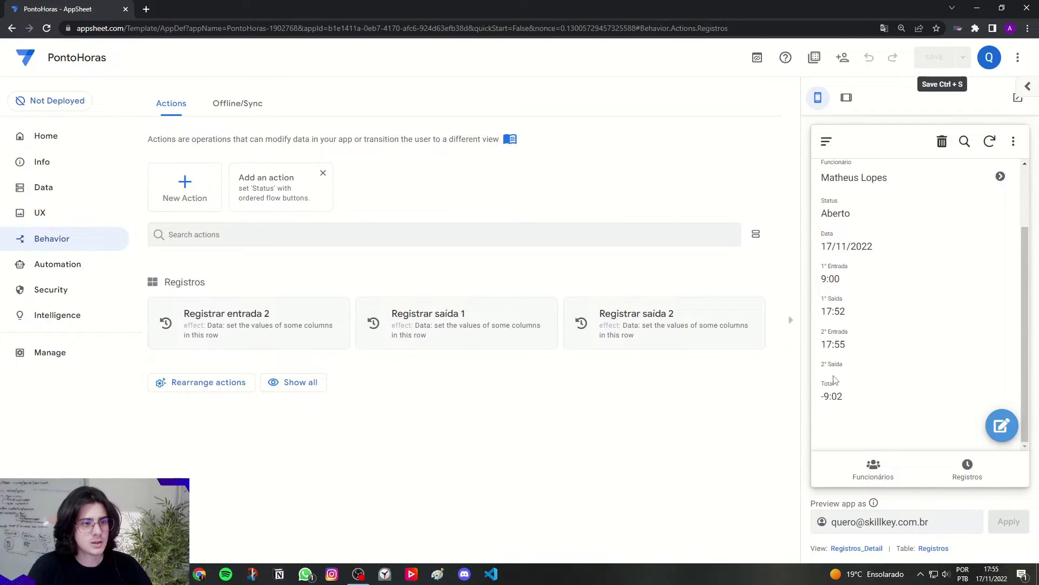
scroll(867, 325, "up", 2)
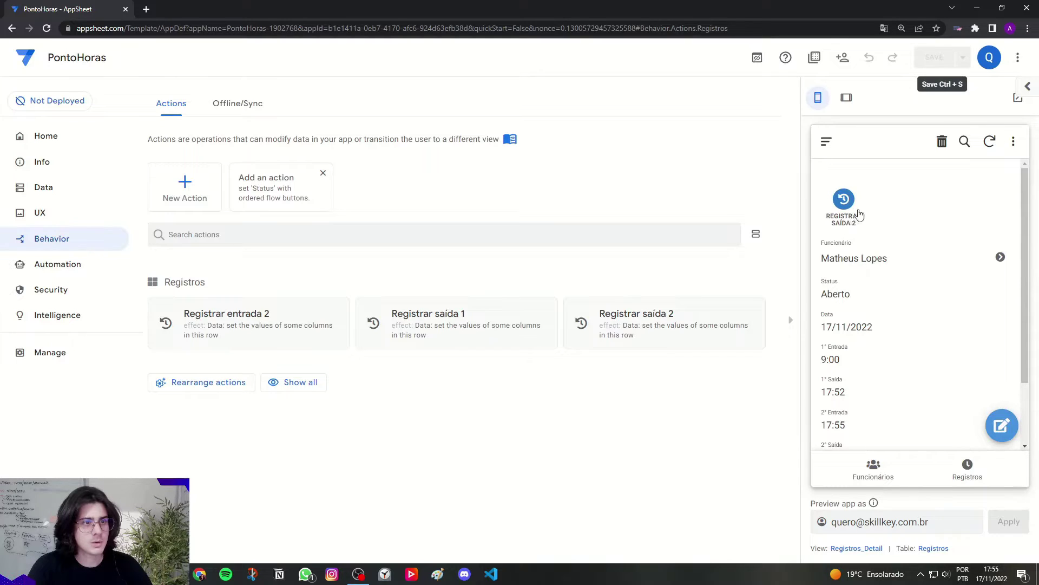
scroll(890, 251, "down", 1)
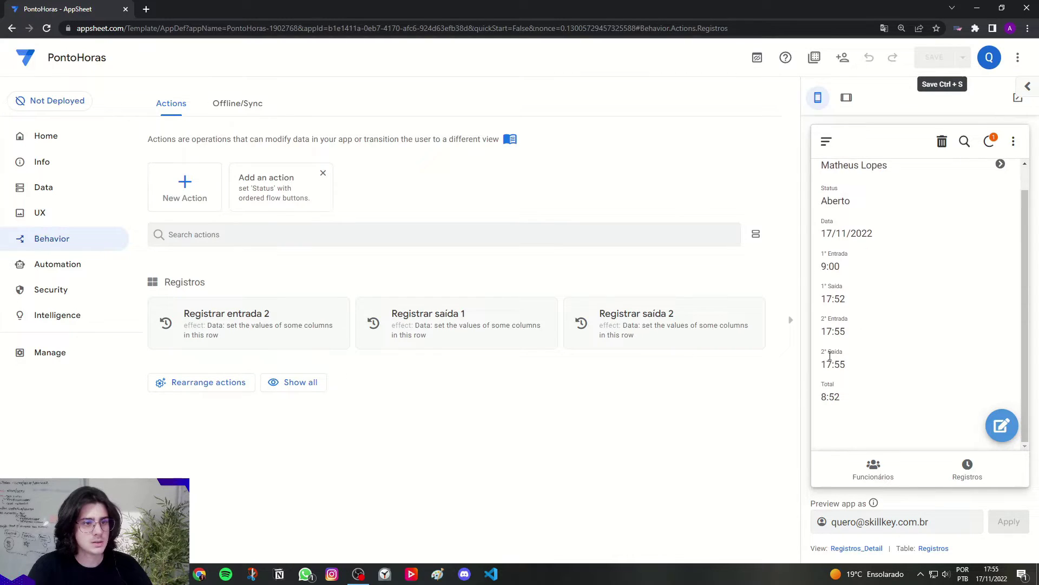
left_click_drag(823, 367, 855, 368)
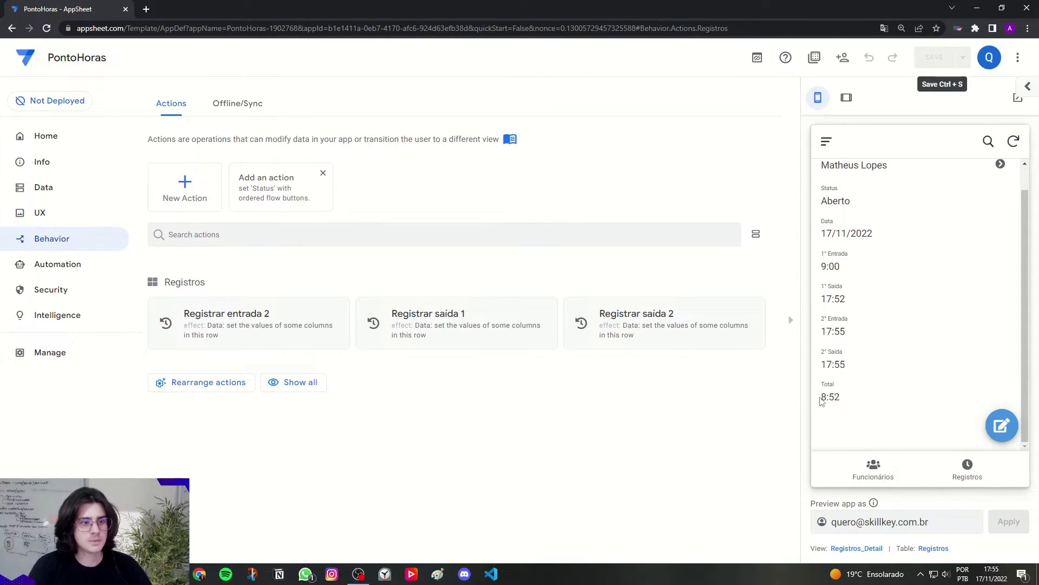
left_click_drag(821, 400, 844, 401)
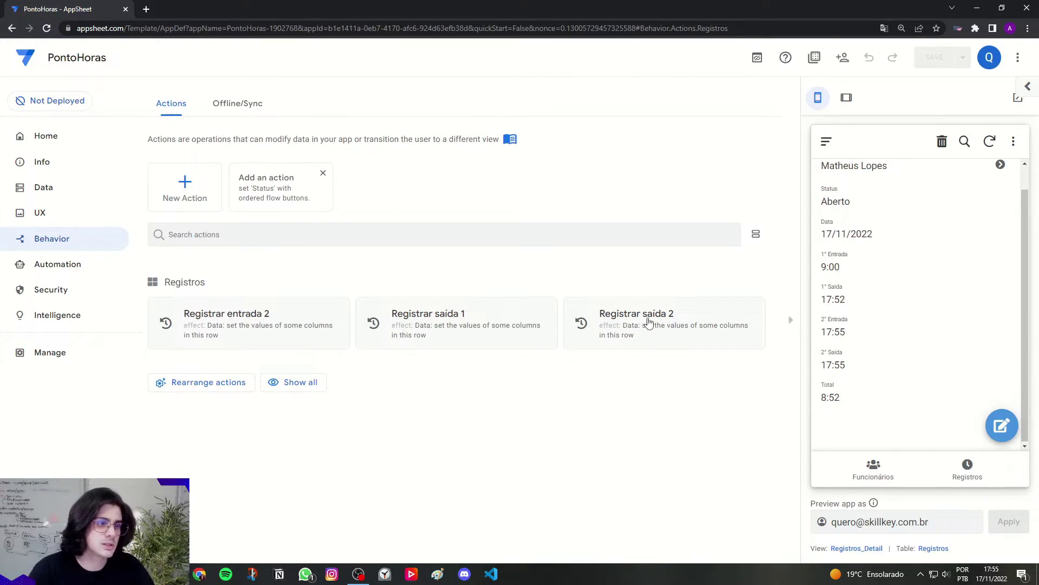
Step: Give the Registrar entrada 2 action the display name 'Marcar entrada'
left_click(236, 322)
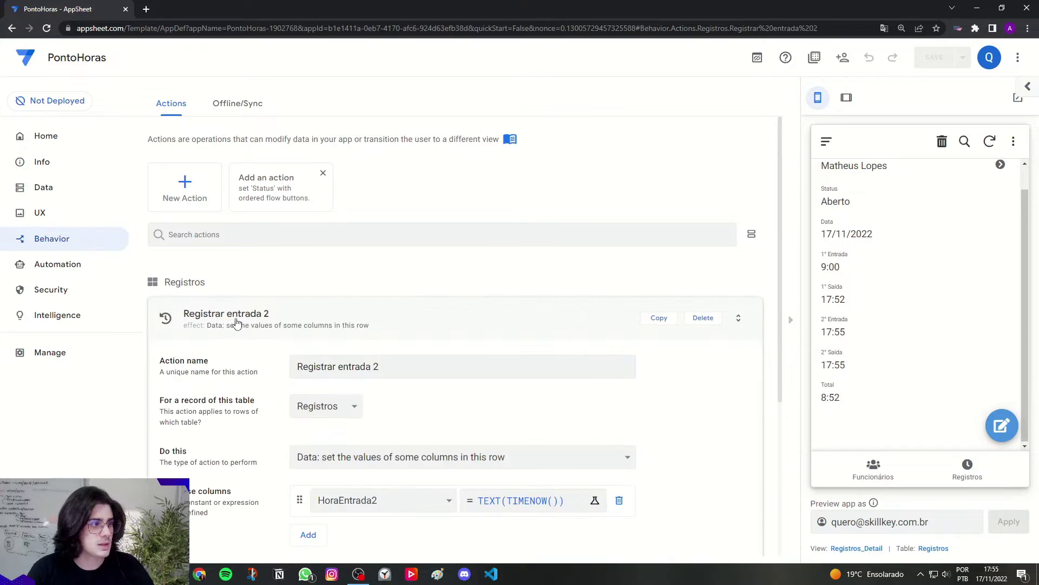
left_click(193, 410)
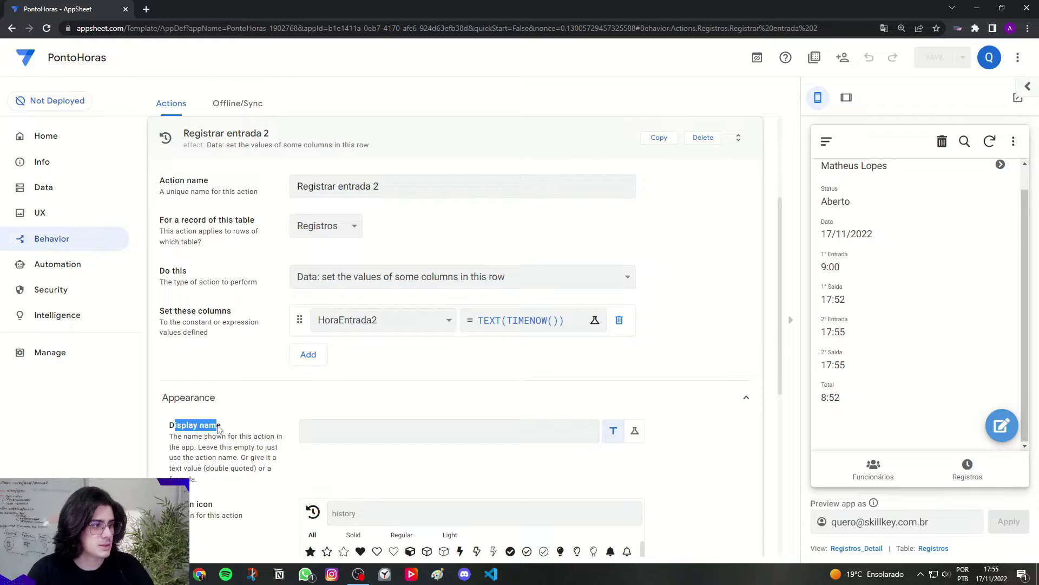
left_click(342, 427)
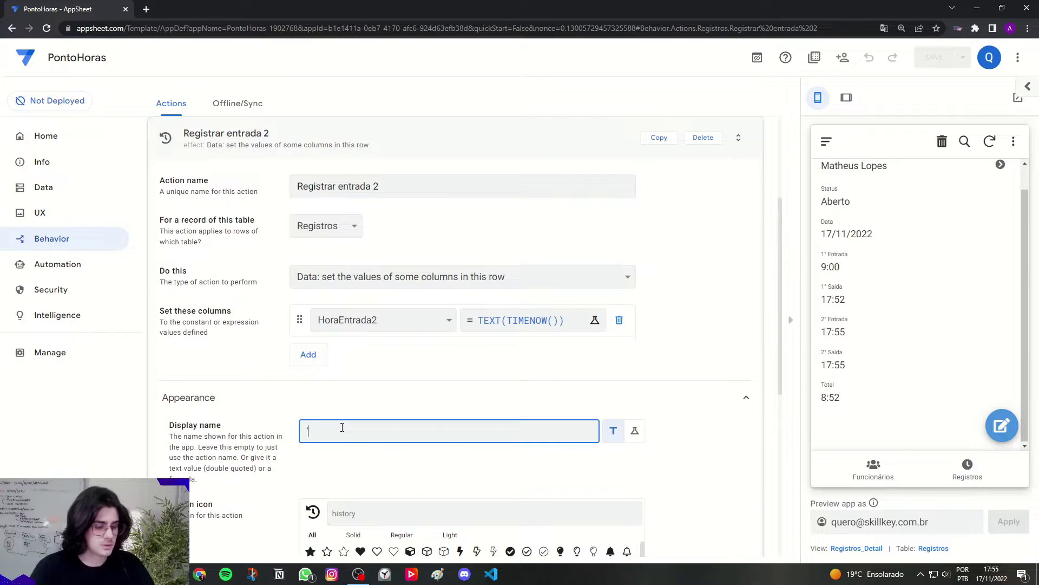
key("Caps_Lock")
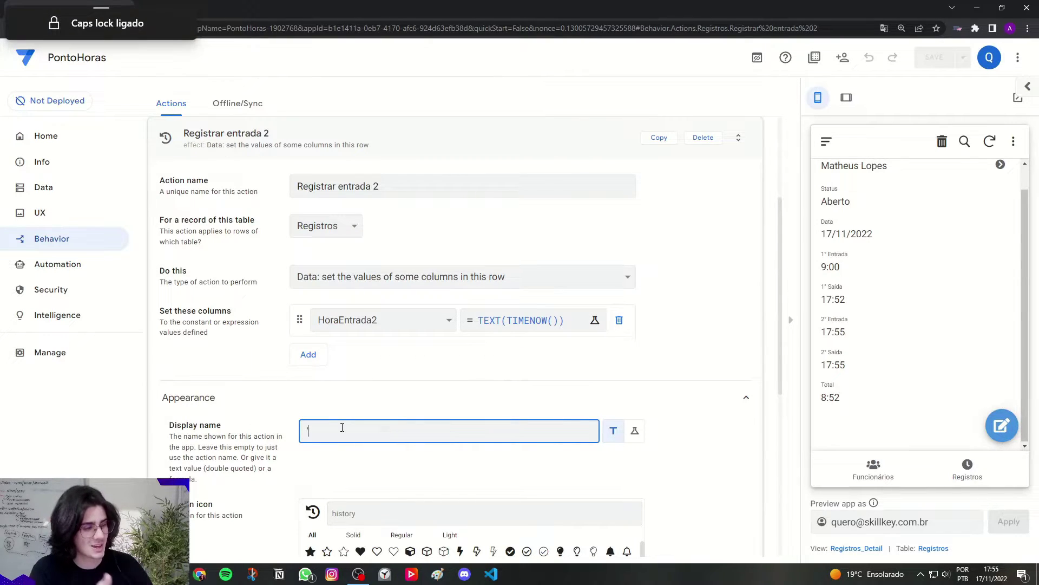
type("'M")
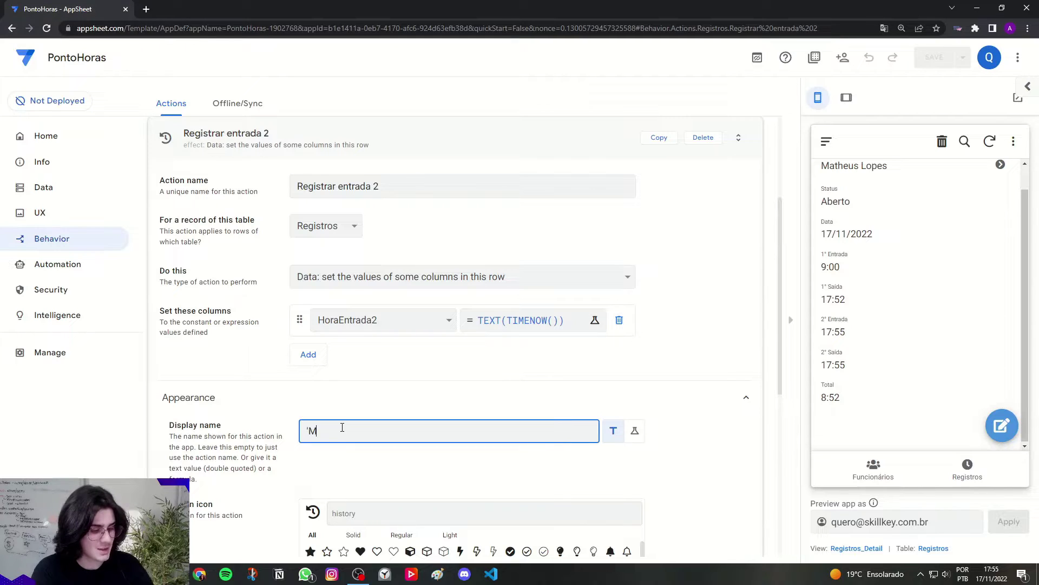
key("Caps_Lock")
type("arcar entrada")
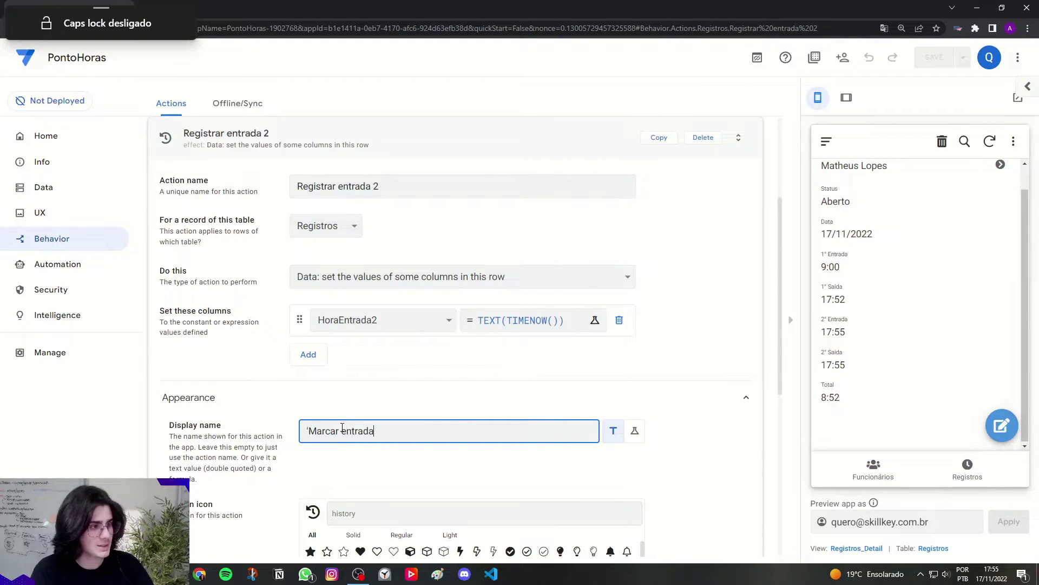
key("ctrl+a")
left_click(244, 279)
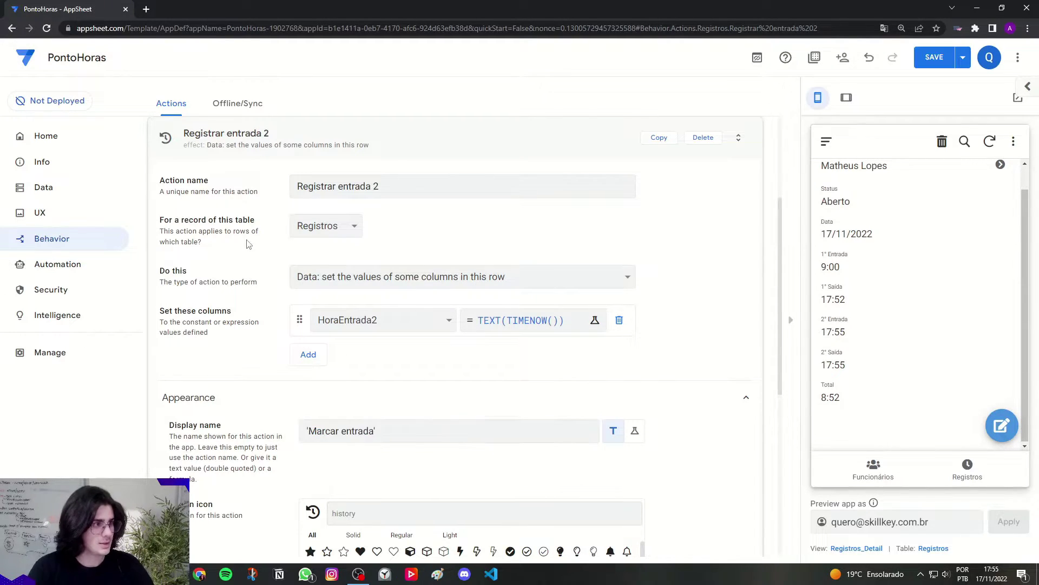
left_click(246, 146)
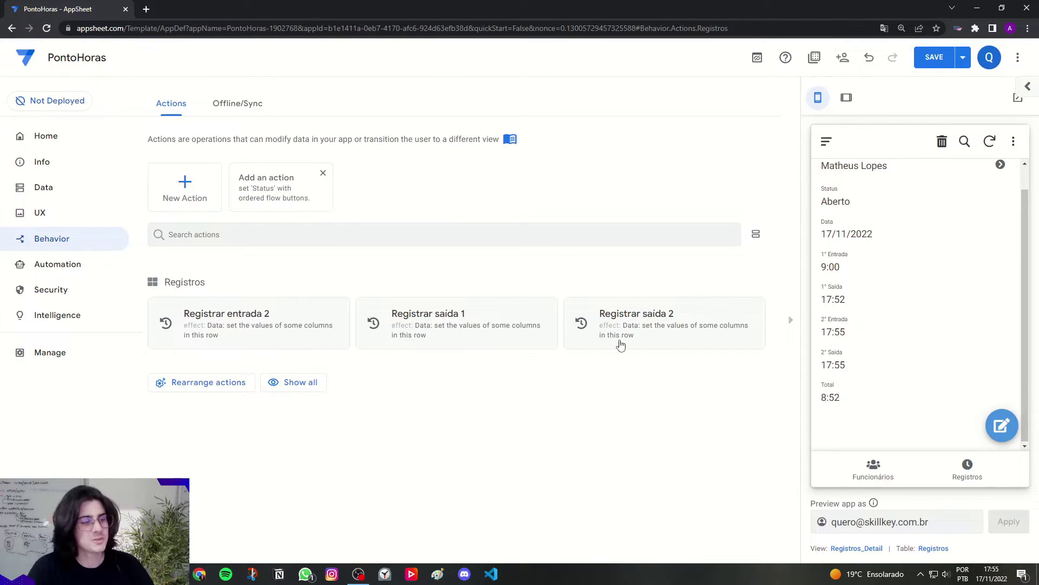
Step: Set the Registrar saída 1 display name to 'Marcar saída' and copy it
left_click(440, 328)
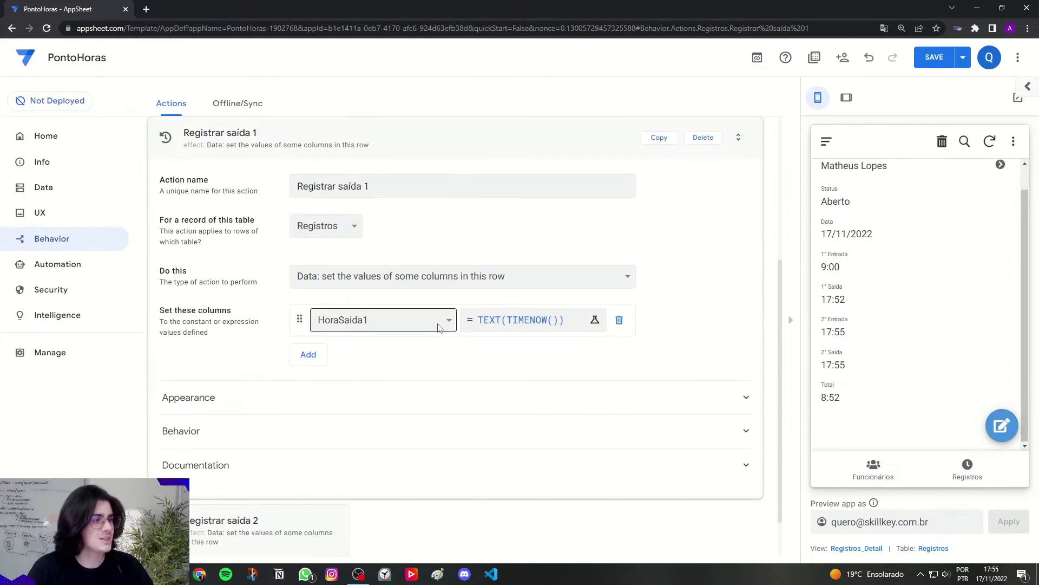
left_click(214, 404)
left_click(349, 431)
type("\"Marcar entrada")
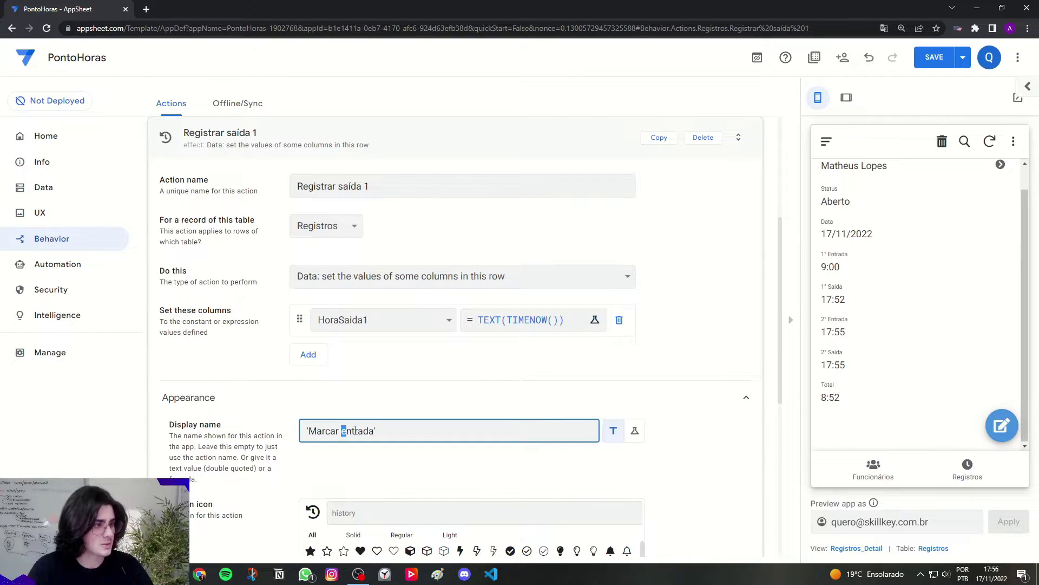
left_click_drag(356, 430, 374, 430)
type("saída")
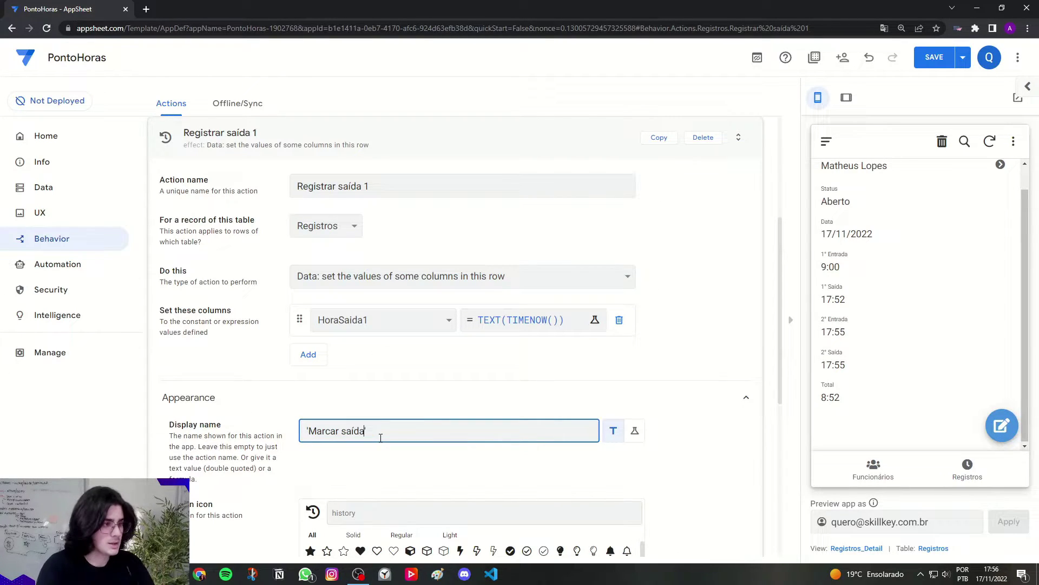
key("ctrl+a")
left_click(243, 346)
left_click(280, 141)
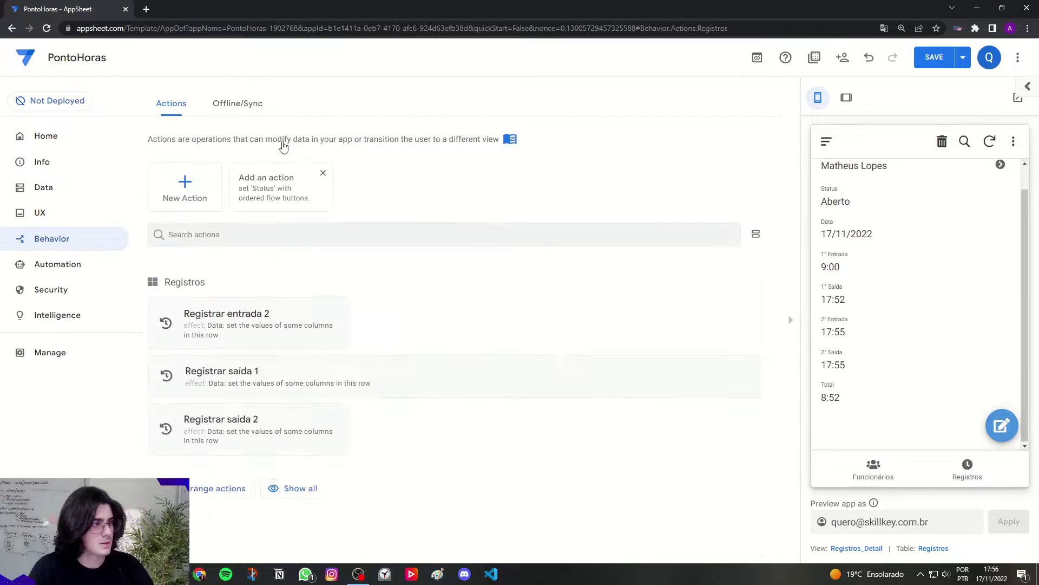
Step: Paste 'Marcar saída' as the display name of Registrar saída 2
left_click(593, 334)
left_click(263, 399)
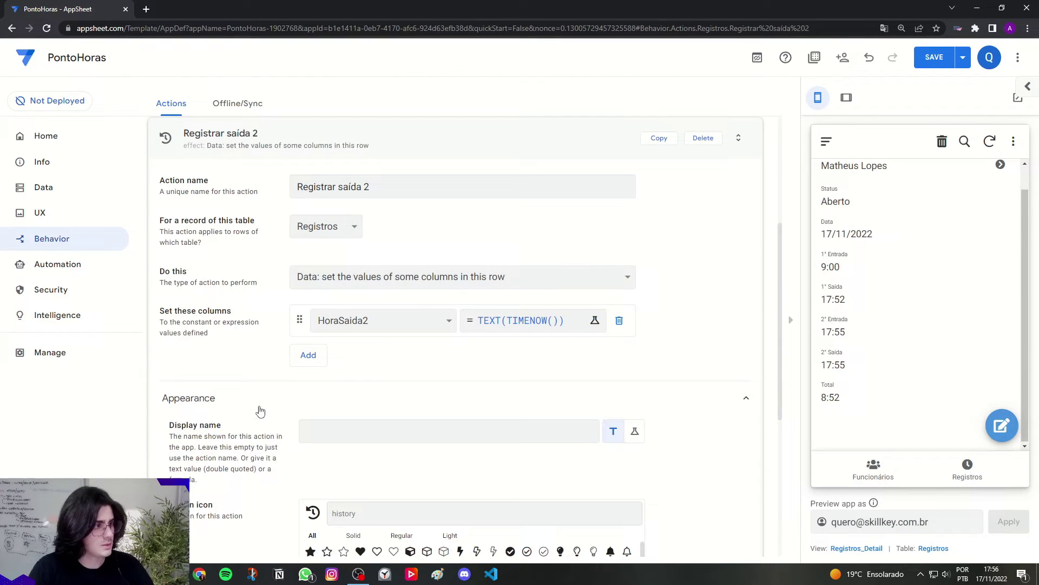
left_click(333, 433)
type("'Marcar saída'")
left_click(252, 351)
left_click(279, 139)
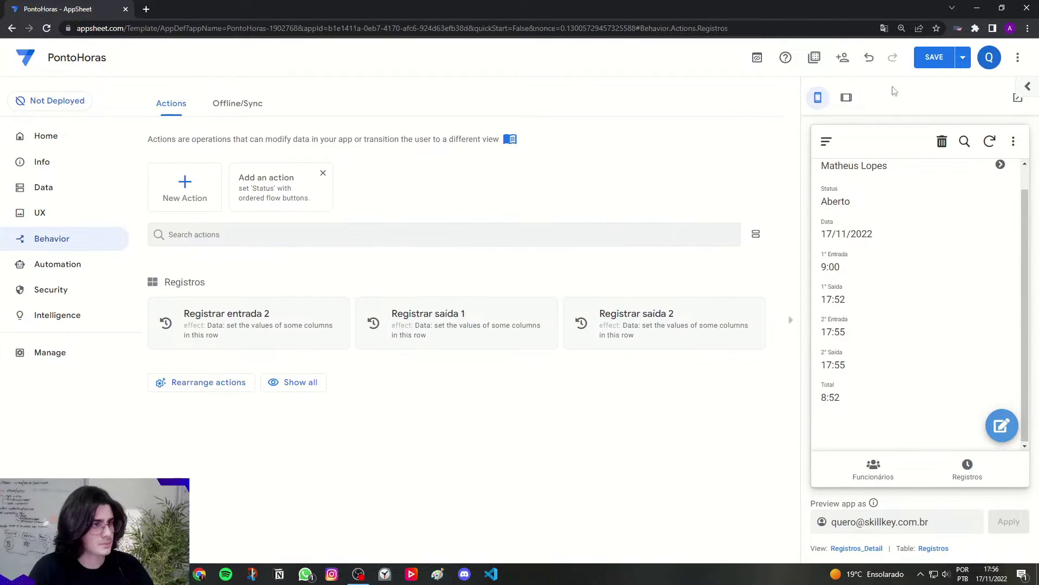
Step: Save the app and check that the preview's Aberto record now offers Marcar Saída
left_click(934, 57)
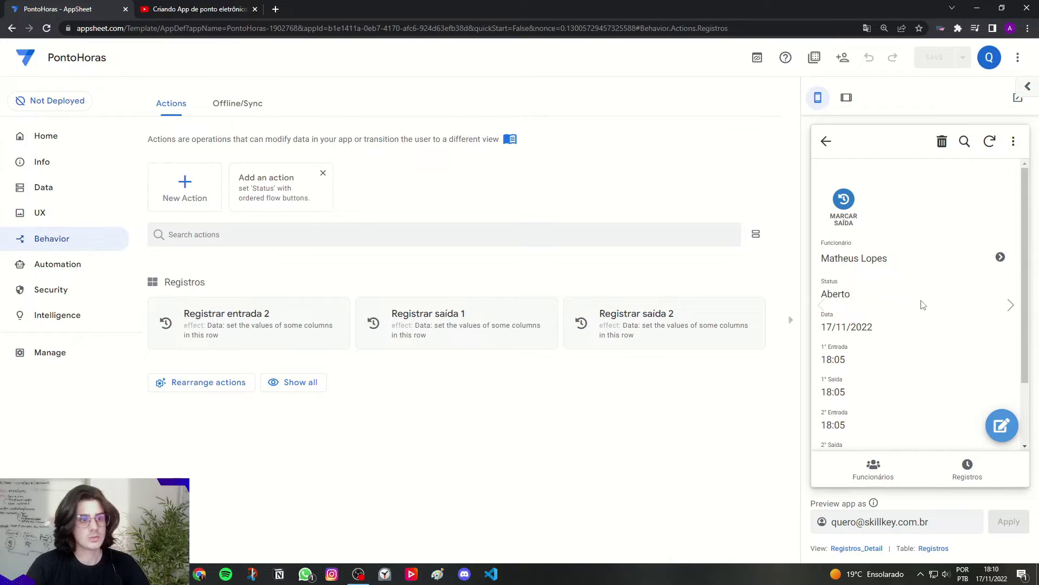
scroll(881, 317, "down", 2)
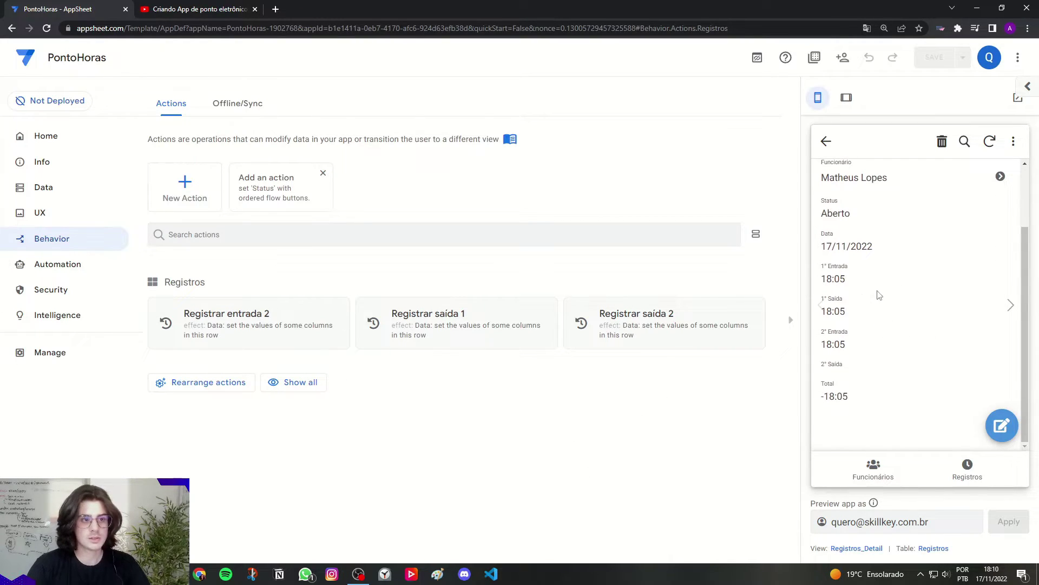
scroll(876, 293, "up", 2)
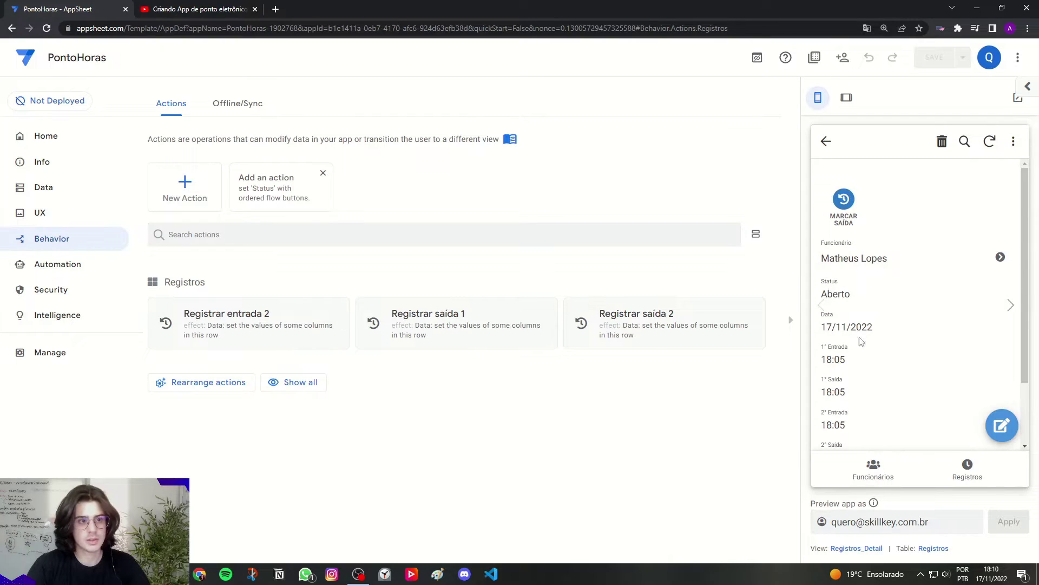
left_click(958, 458)
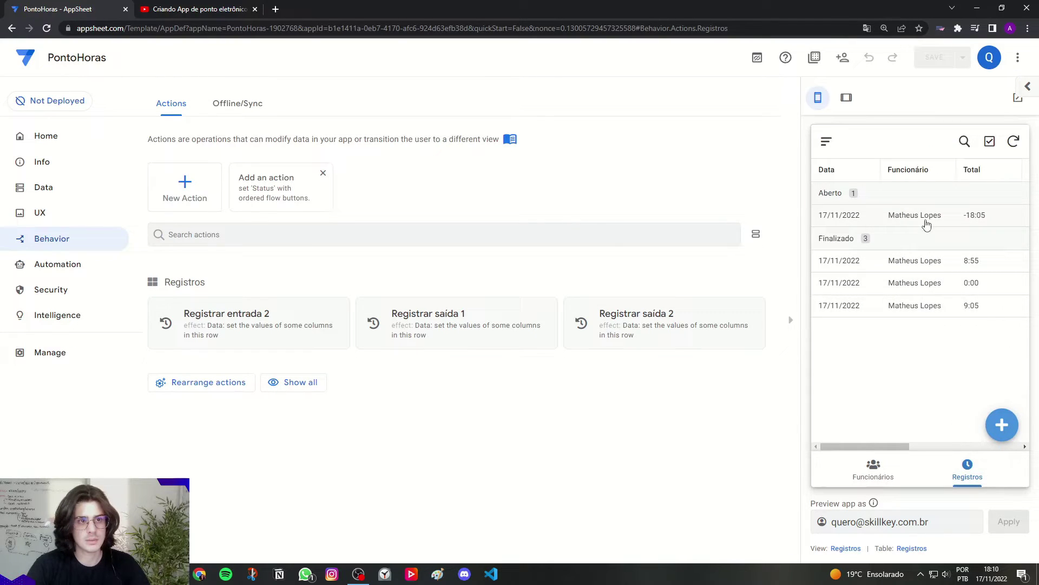
left_click(926, 223)
scroll(866, 309, "down", 2)
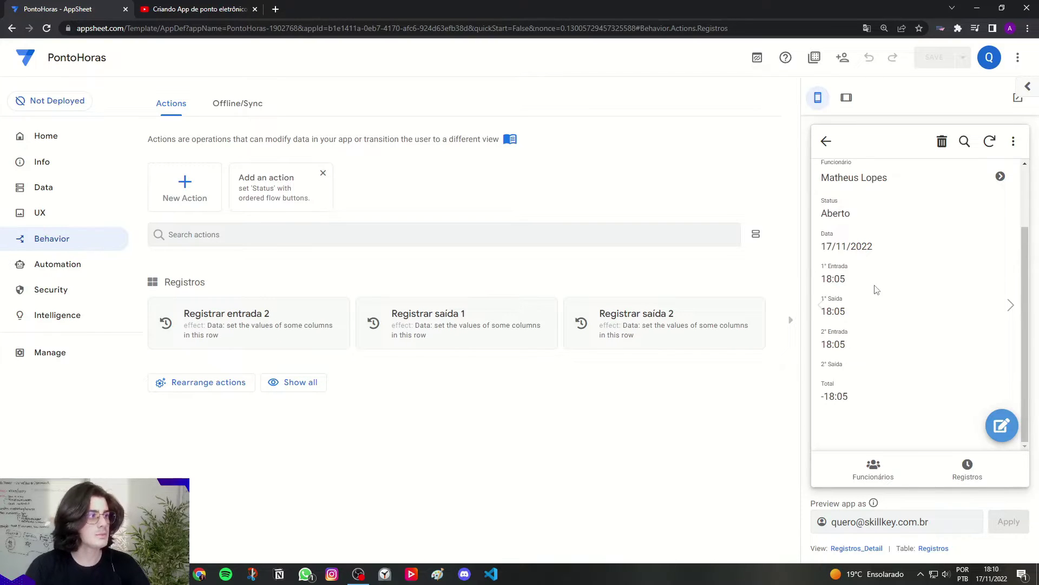
left_click(54, 216)
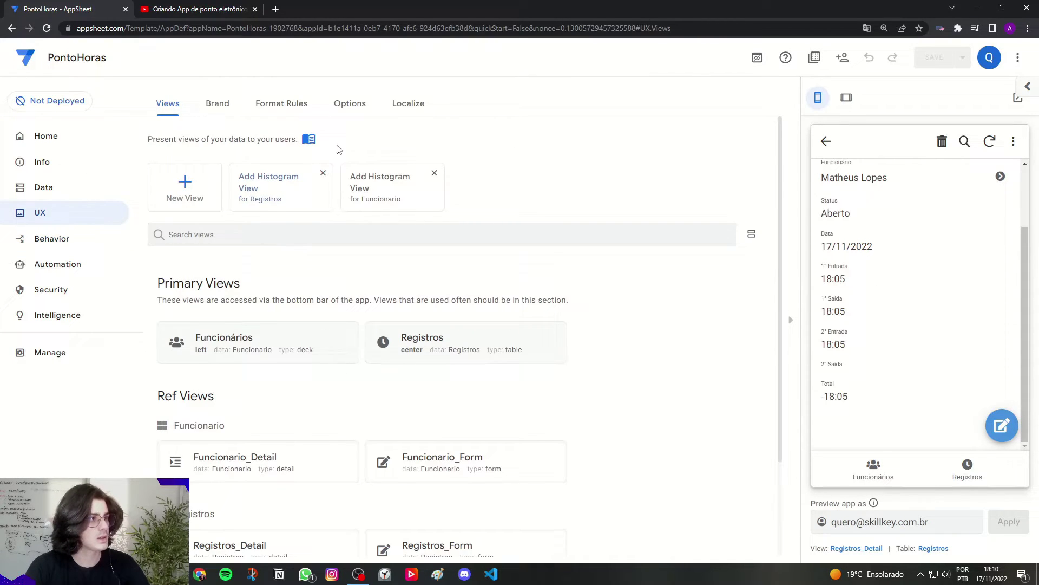
Step: Set the Detail View style to Side-by-side in the UX Options
left_click(350, 107)
scroll(390, 273, "down", 10)
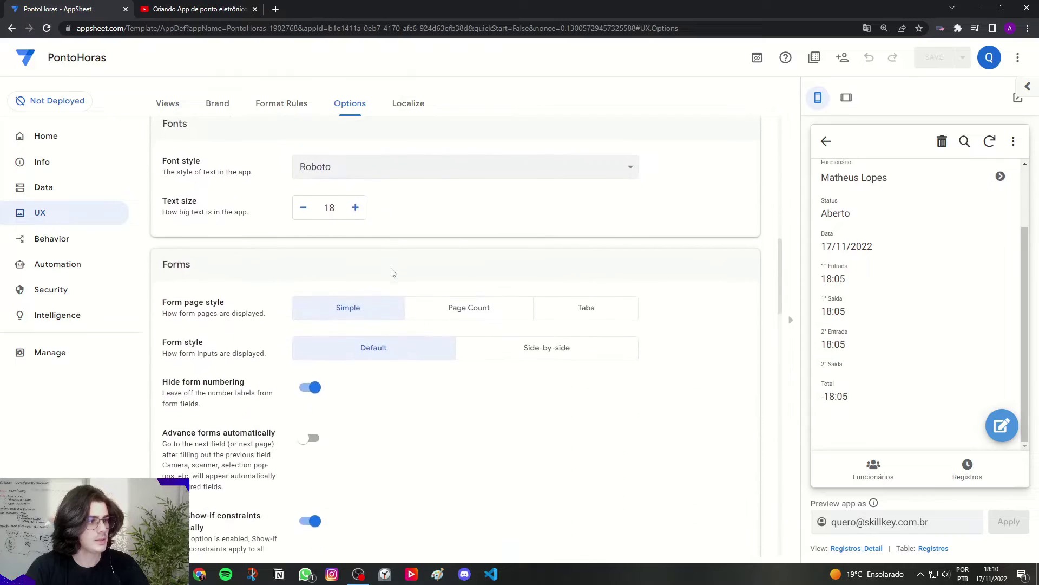
scroll(394, 273, "down", 15)
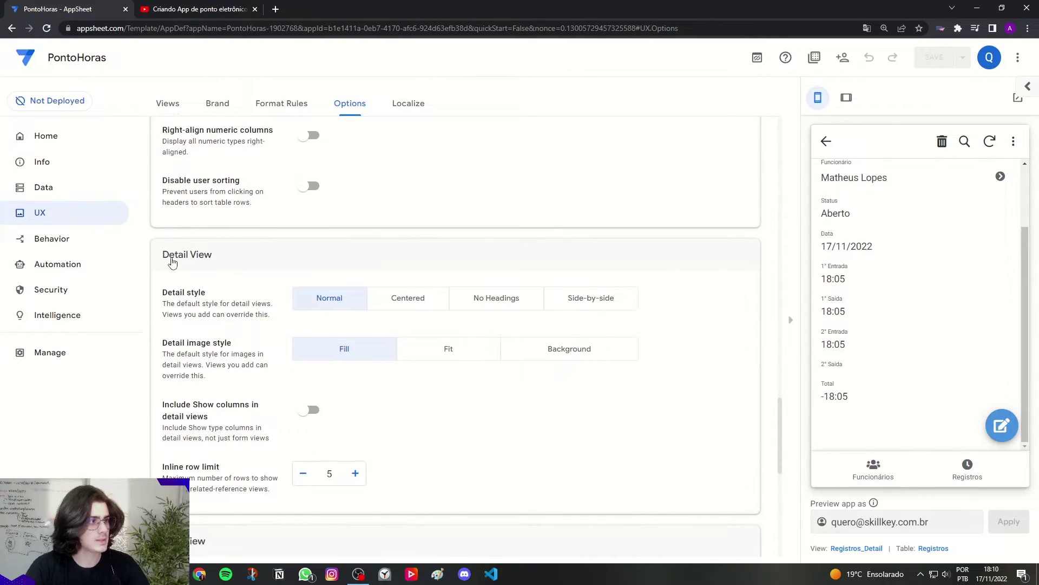
left_click_drag(163, 294, 210, 297)
left_click(208, 296)
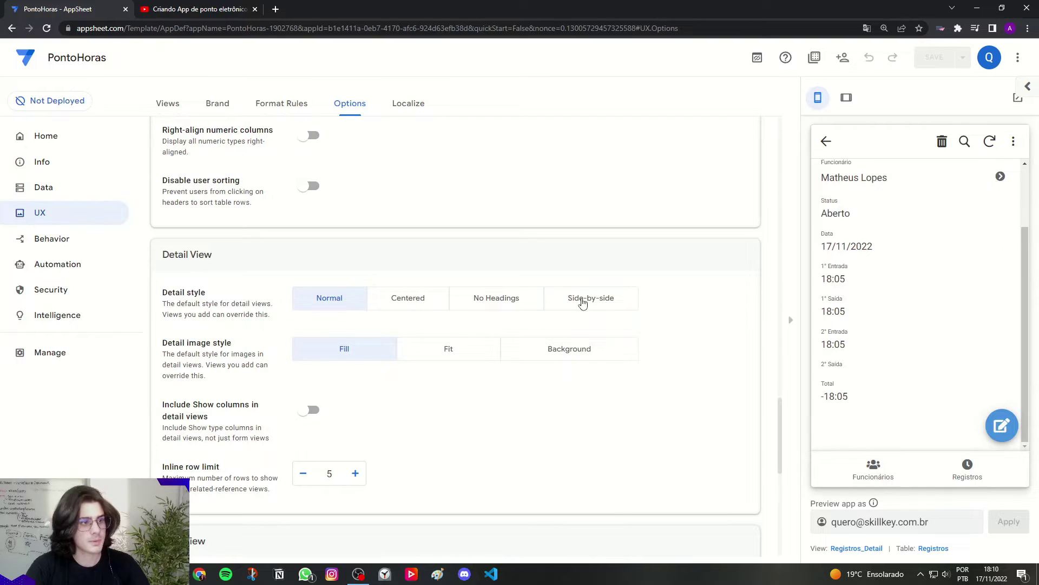
left_click(583, 303)
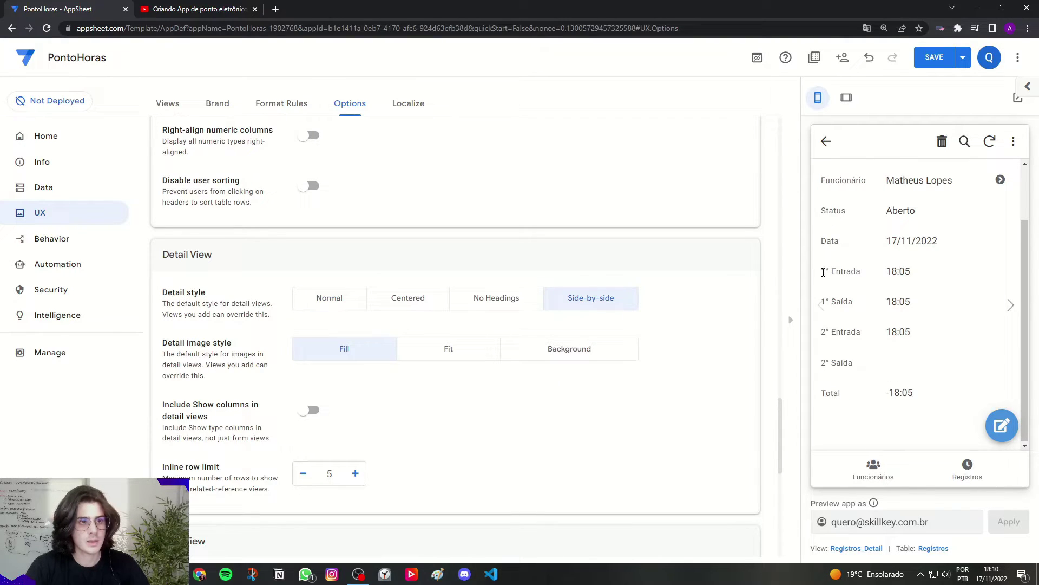
left_click_drag(823, 272, 920, 275)
left_click(838, 273)
left_click(925, 275)
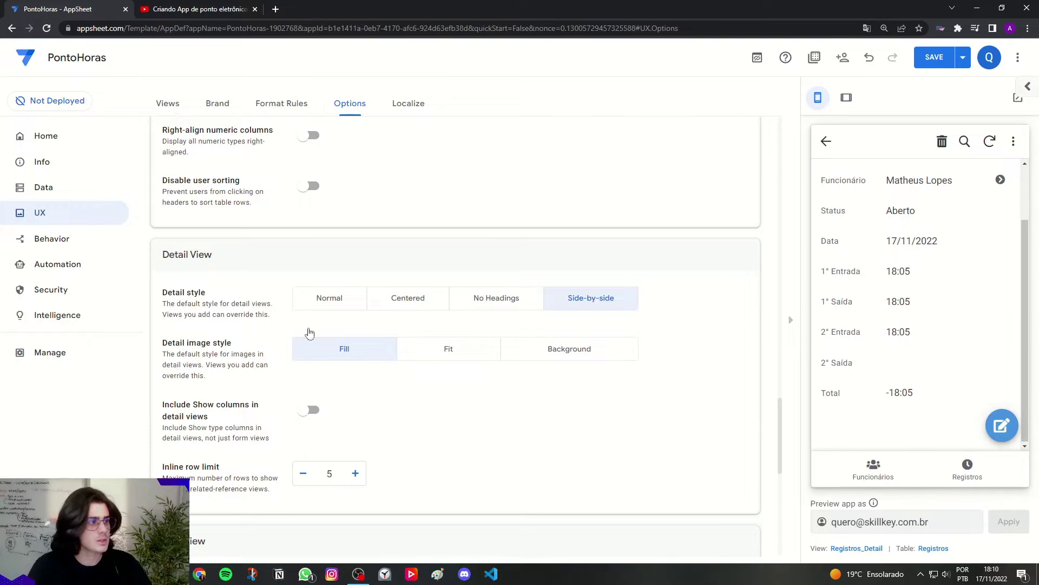
left_click(48, 242)
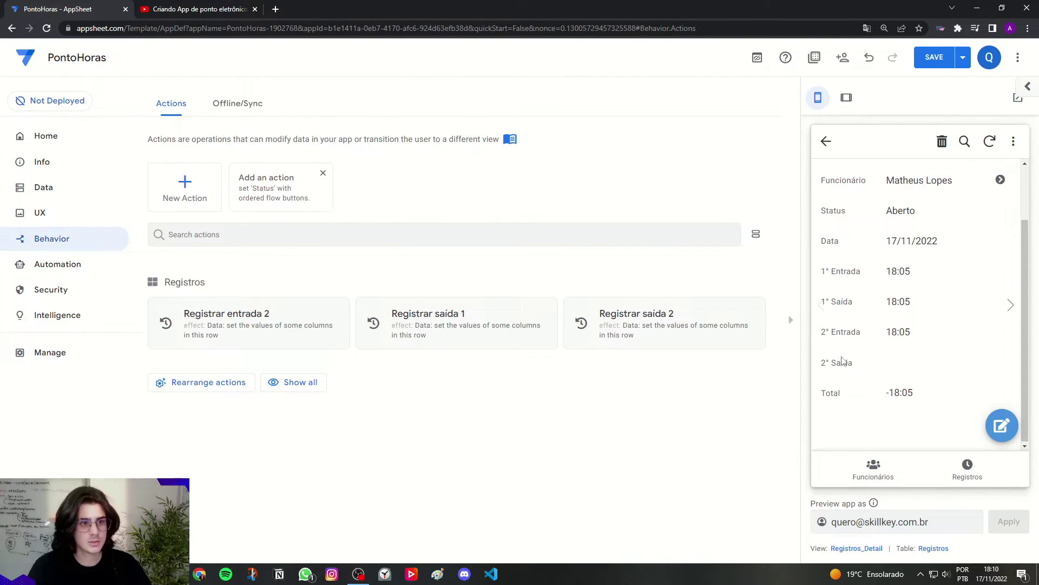
Step: Add a Status = 'Finalizado' column assignment to the Registrar saída 2 action
left_click(641, 327)
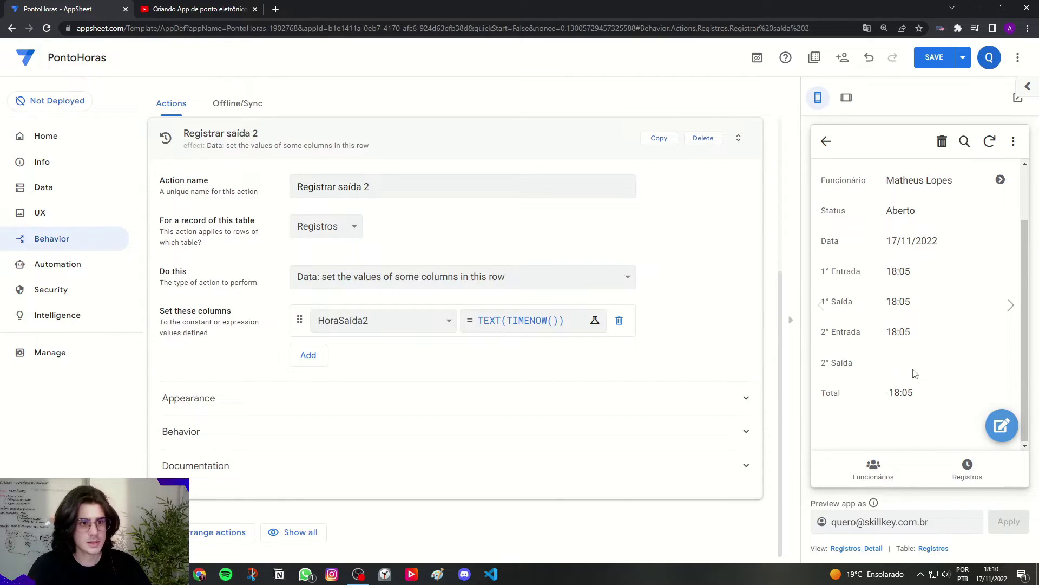
left_click(316, 359)
left_click(344, 360)
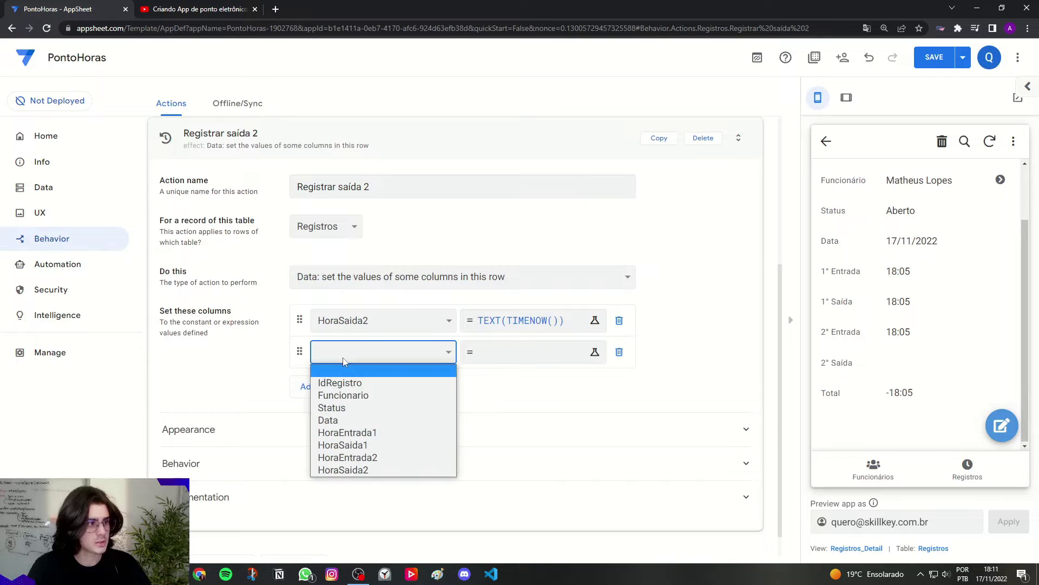
left_click(332, 408)
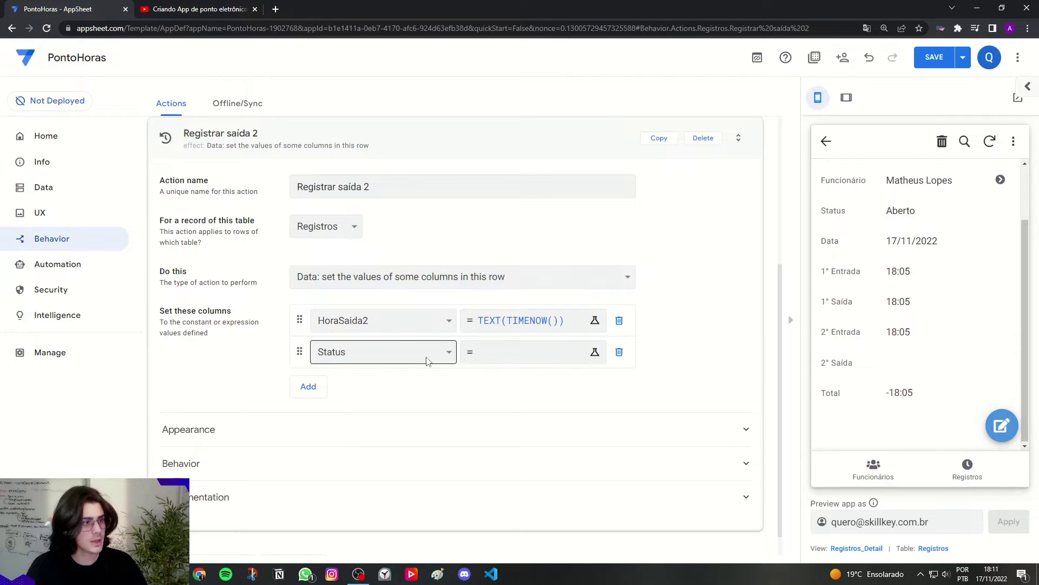
left_click(519, 359)
type("'F")
key("Caps_Lock")
type("i")
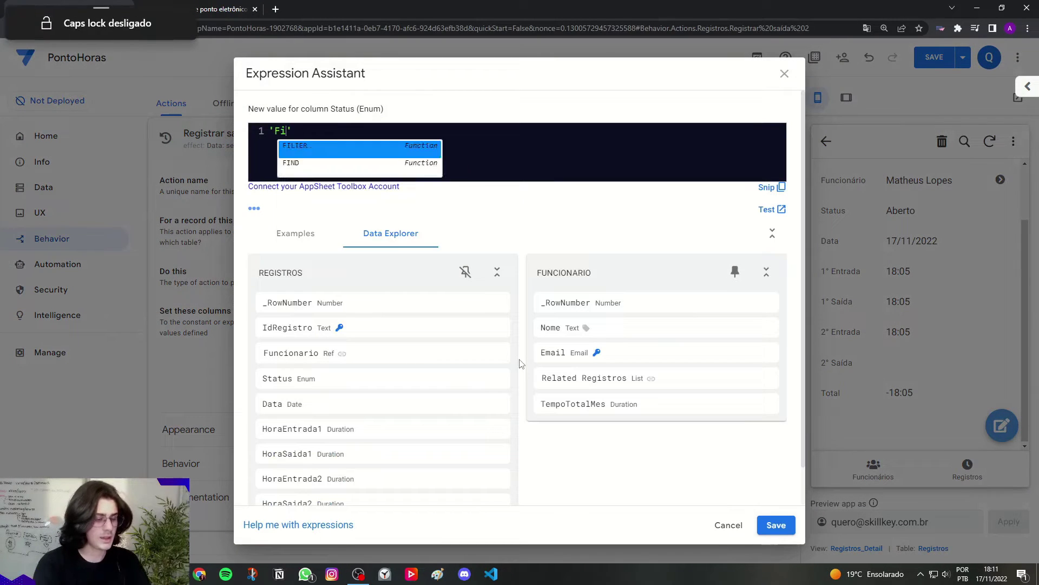
type("nalizado")
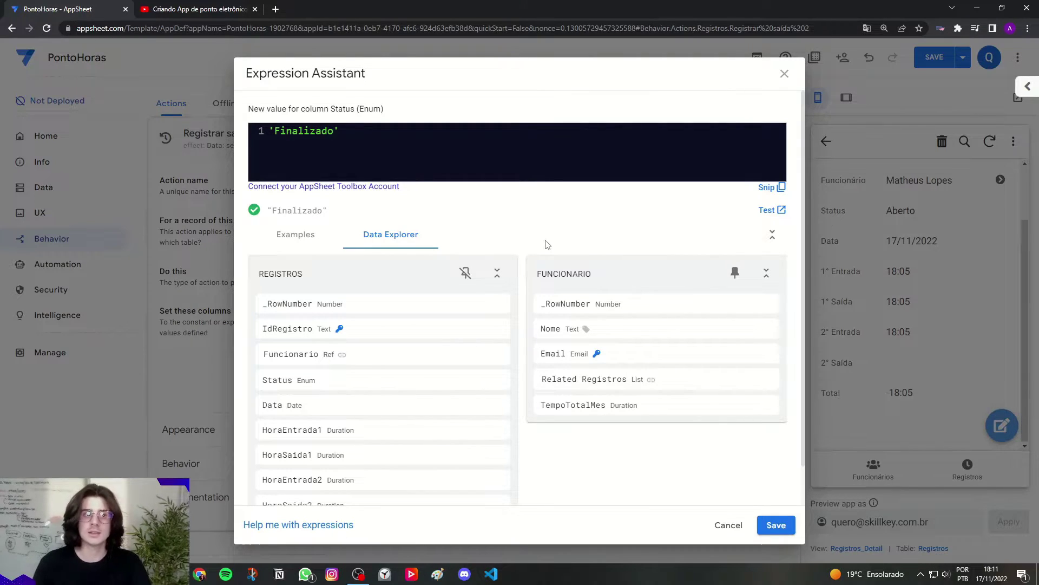
left_click(784, 528)
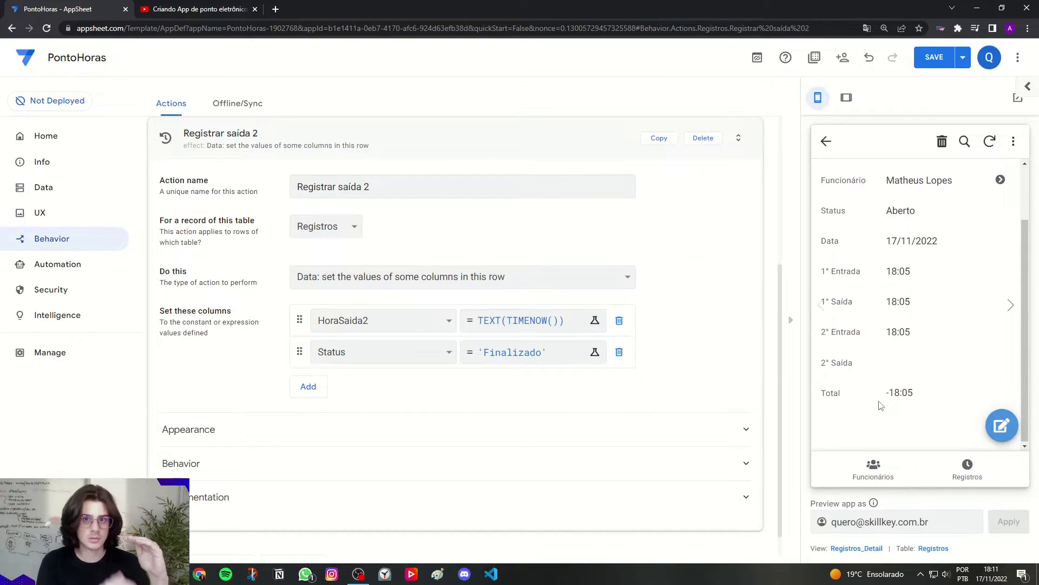
Step: Save the app and switch the preview to tablet size
left_click(396, 151)
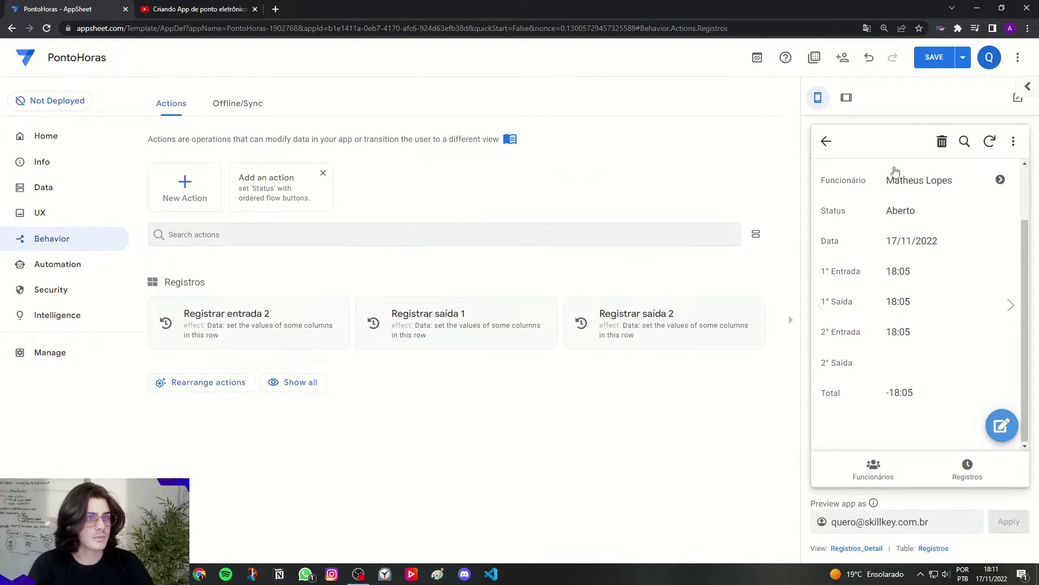
left_click(935, 57)
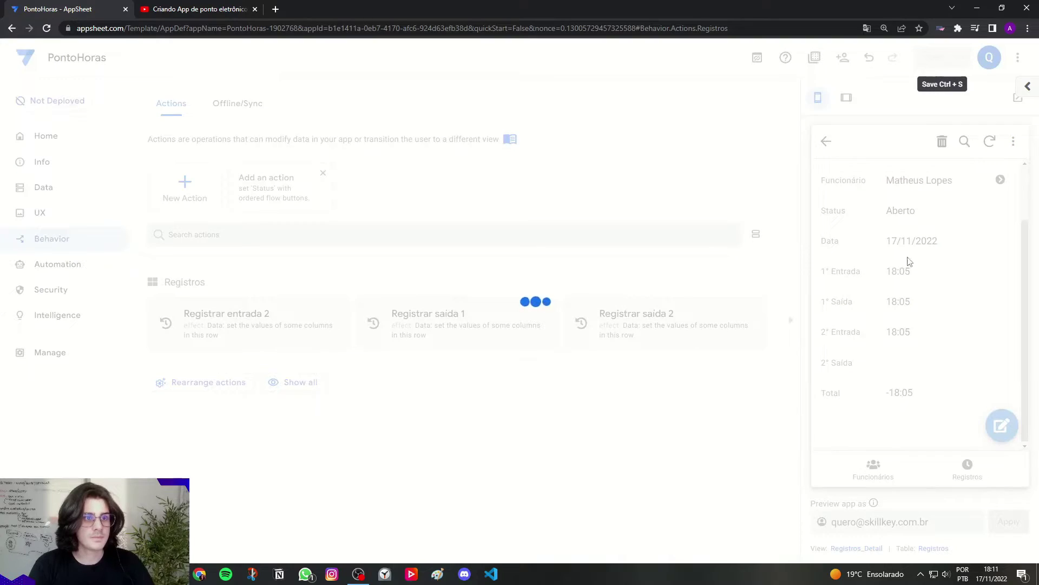
left_click(847, 99)
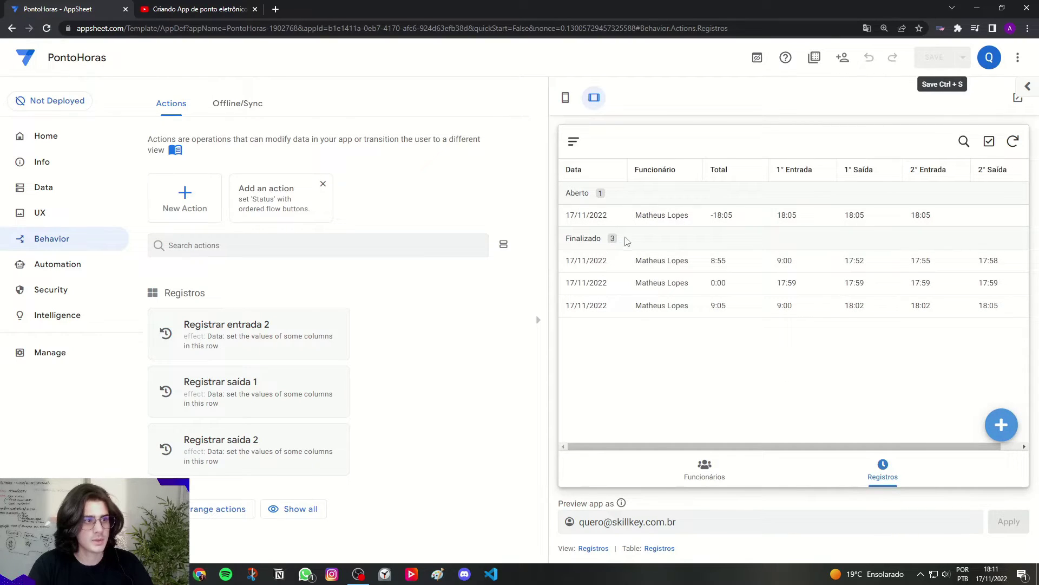
Step: Clock the second exit on the open 18:05 record, making it Finalizado at 18:11
left_click(693, 216)
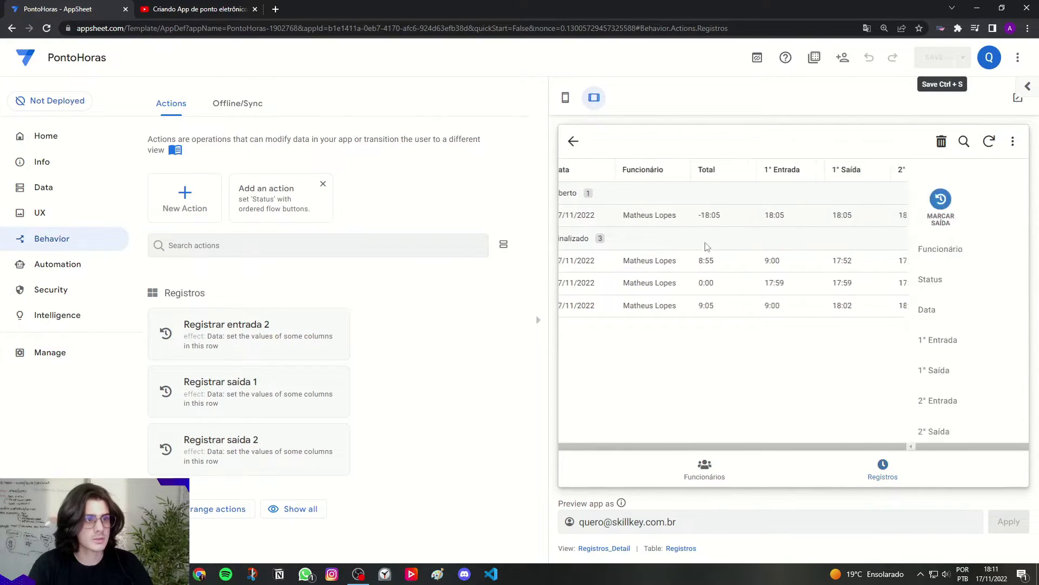
left_click(594, 209)
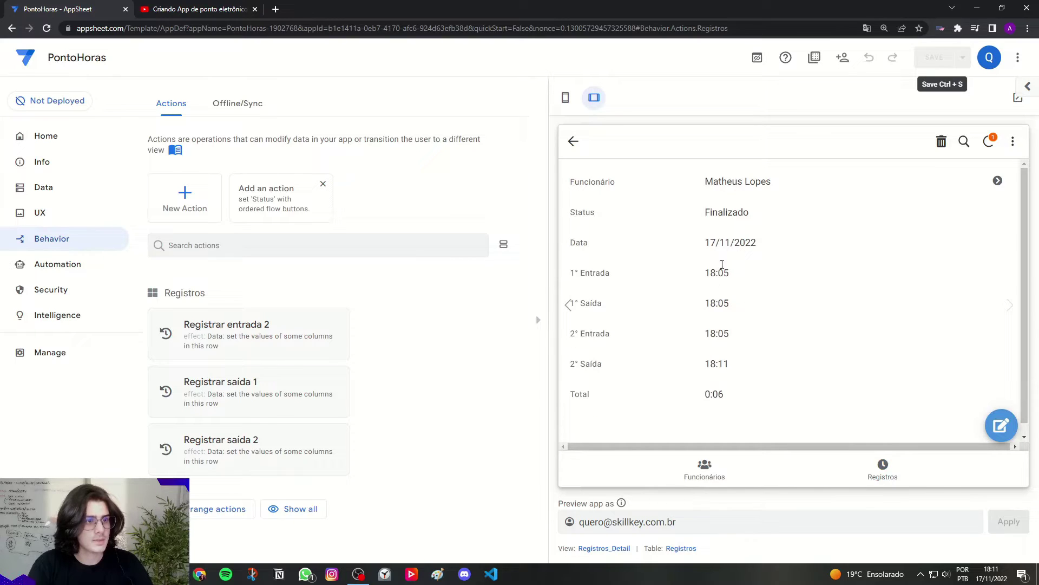
double_click(709, 213)
double_click(713, 363)
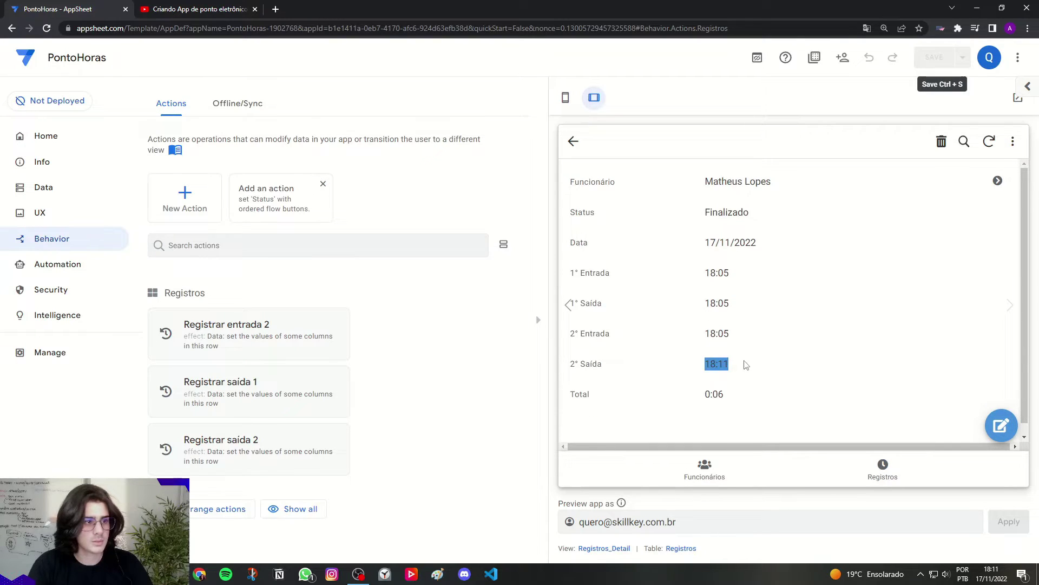
left_click(992, 574)
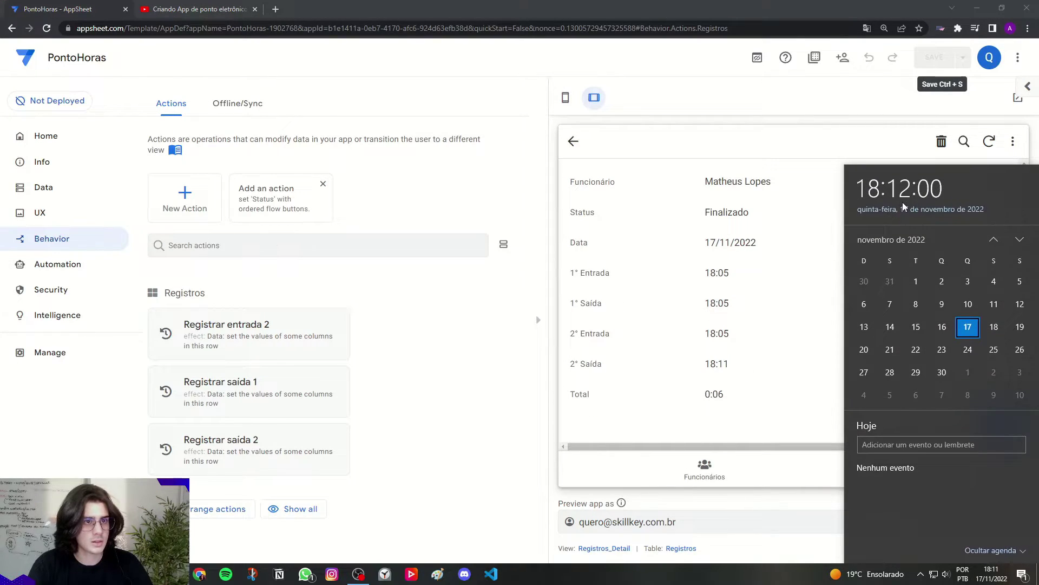
left_click(768, 319)
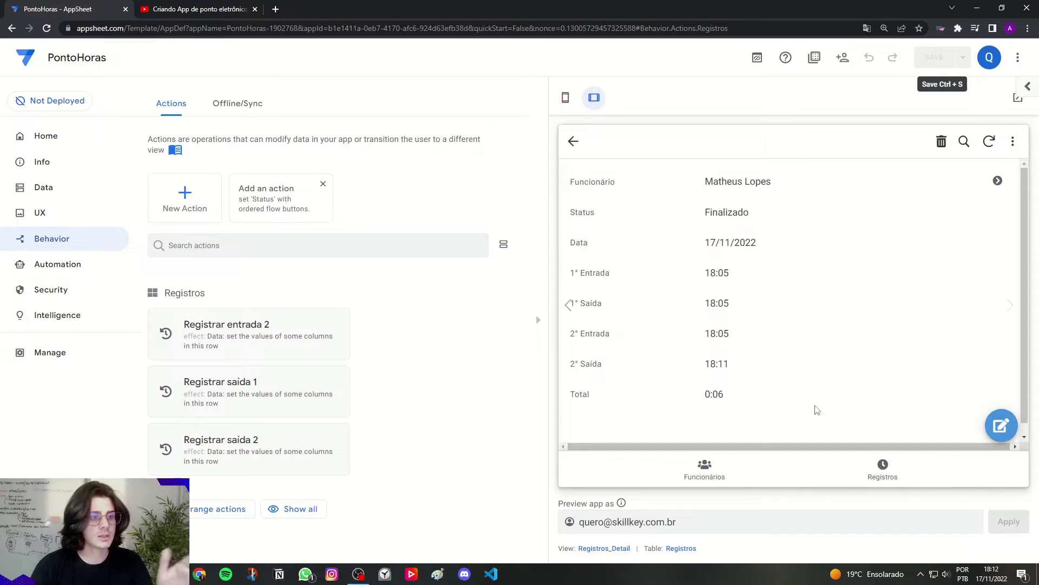
left_click(883, 469)
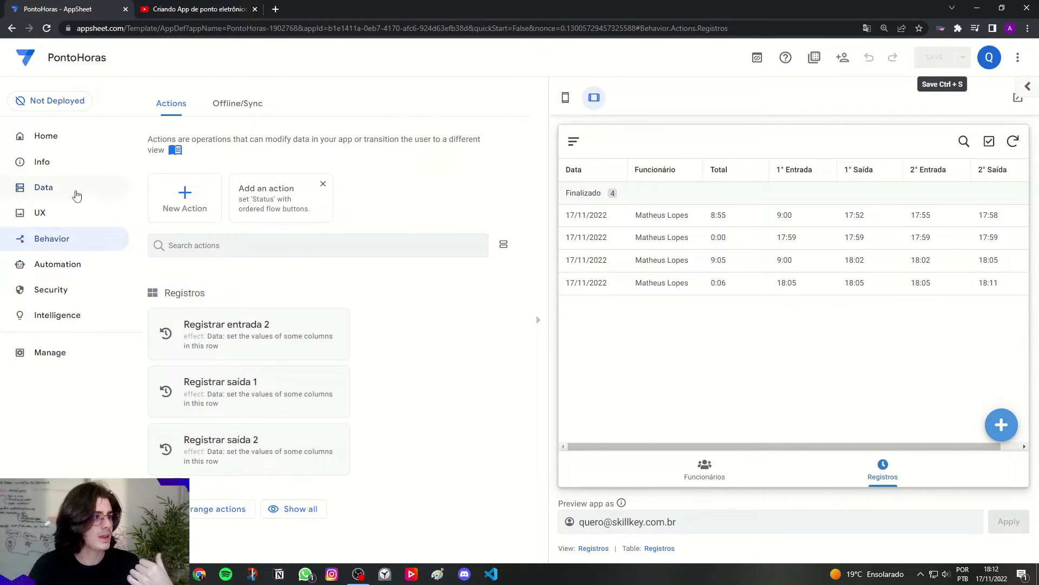
Step: Open the Registros Total column's Show_If expression, then view the lesson's YouTube description
left_click(61, 189)
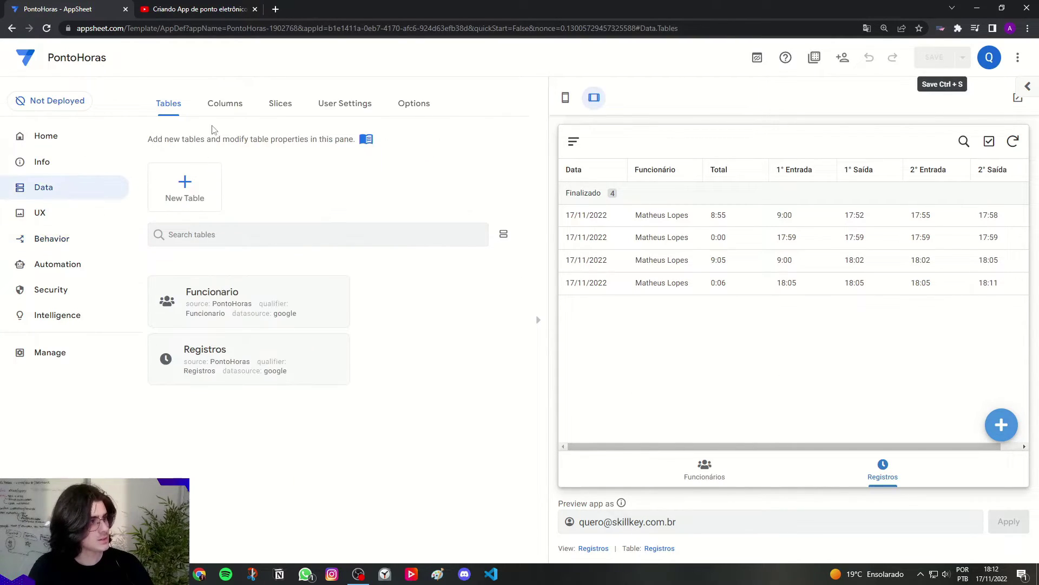
left_click(220, 103)
left_click(565, 97)
scroll(578, 142, "down", 4)
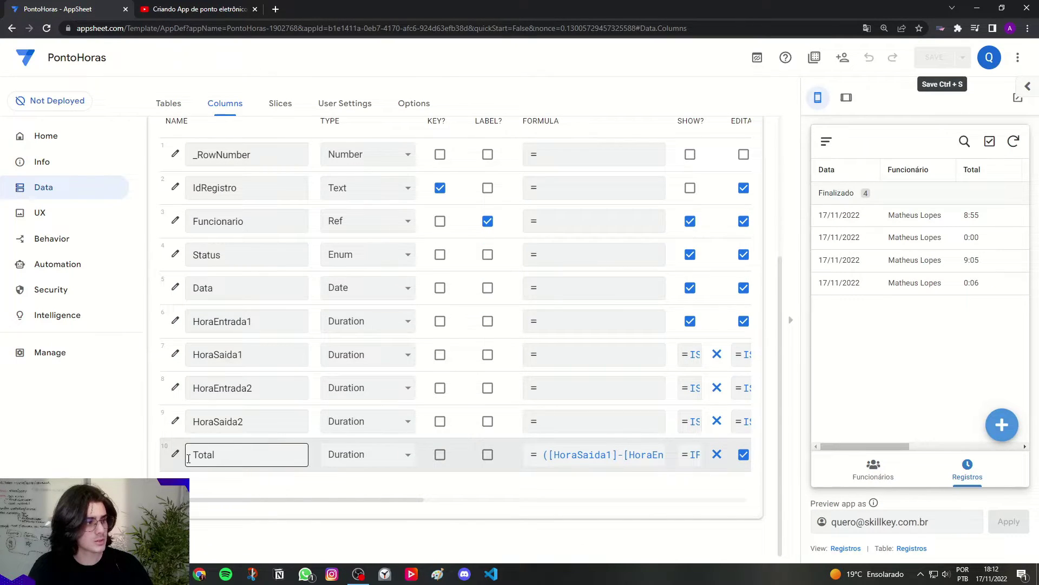
left_click(175, 453)
left_click_drag(303, 195, 325, 191)
left_click(441, 195)
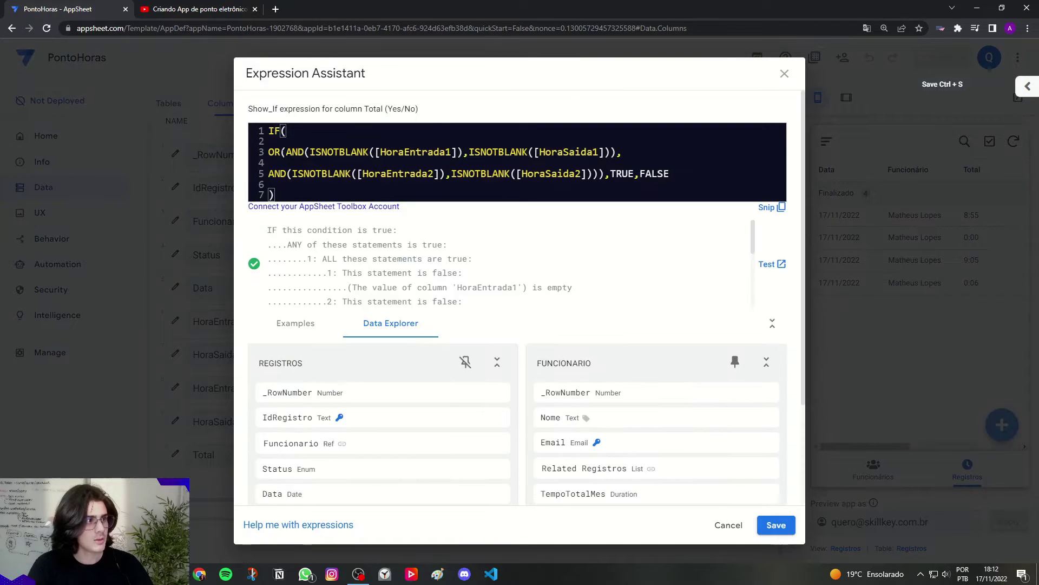
left_click_drag(269, 152, 617, 152)
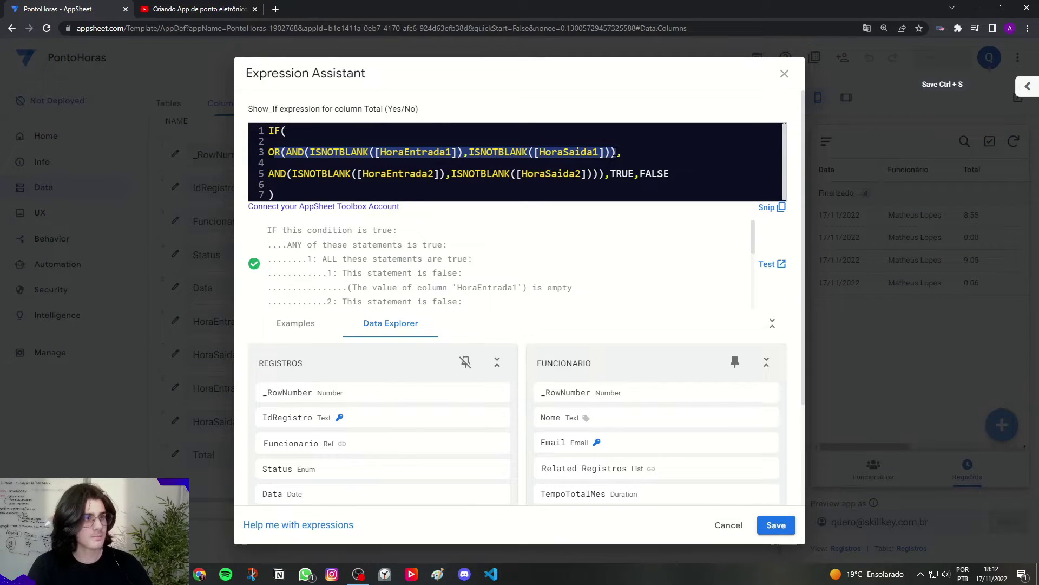
left_click(211, 6)
scroll(408, 331, "down", 6)
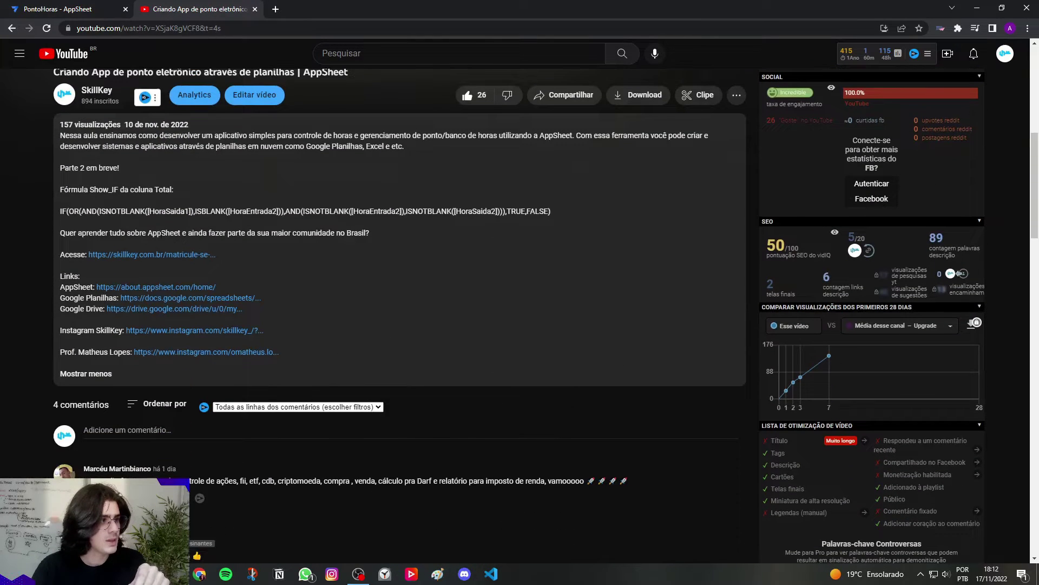
Step: Select the Show_If formula in the video description, then cancel the expression editor unchanged
left_click_drag(60, 212, 553, 215)
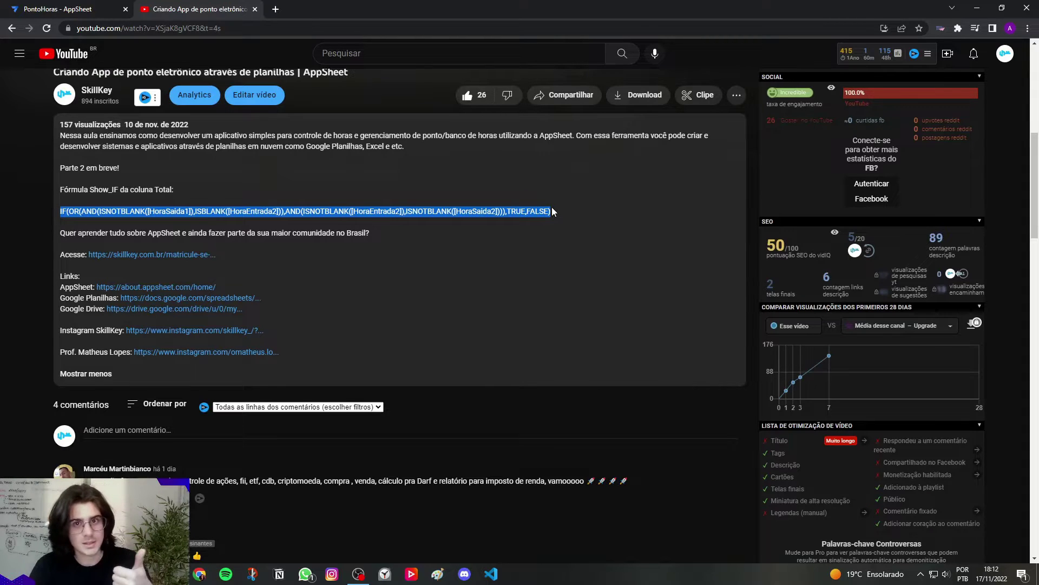
scroll(548, 229, "up", 8)
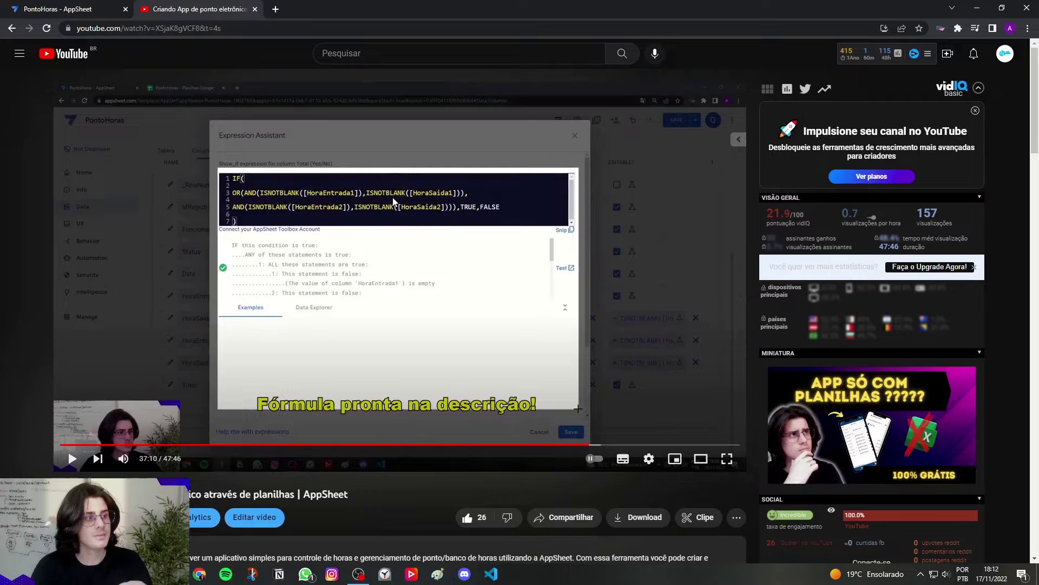
scroll(929, 284, "down", 1)
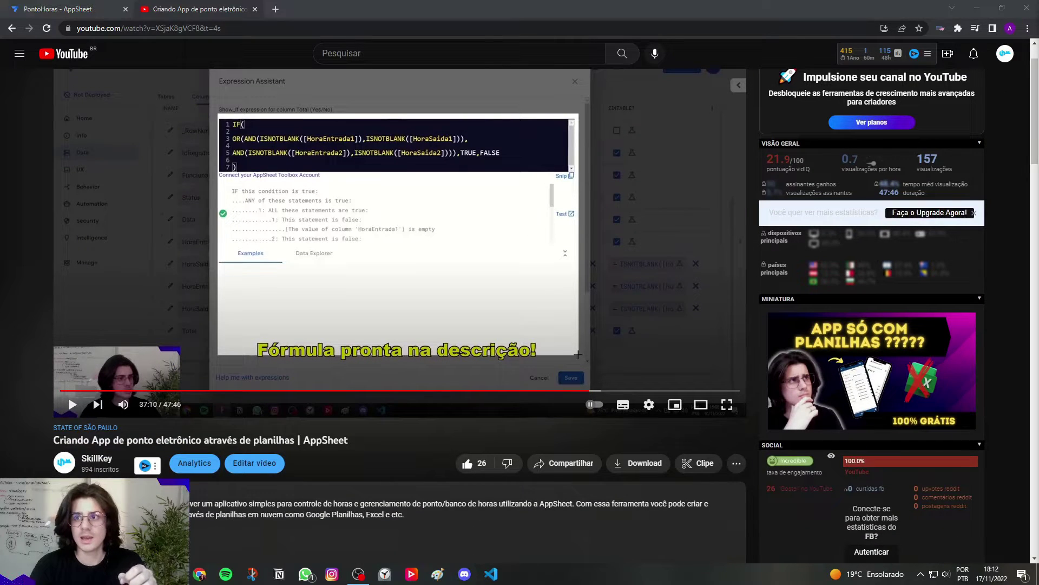
scroll(295, 271, "down", 1)
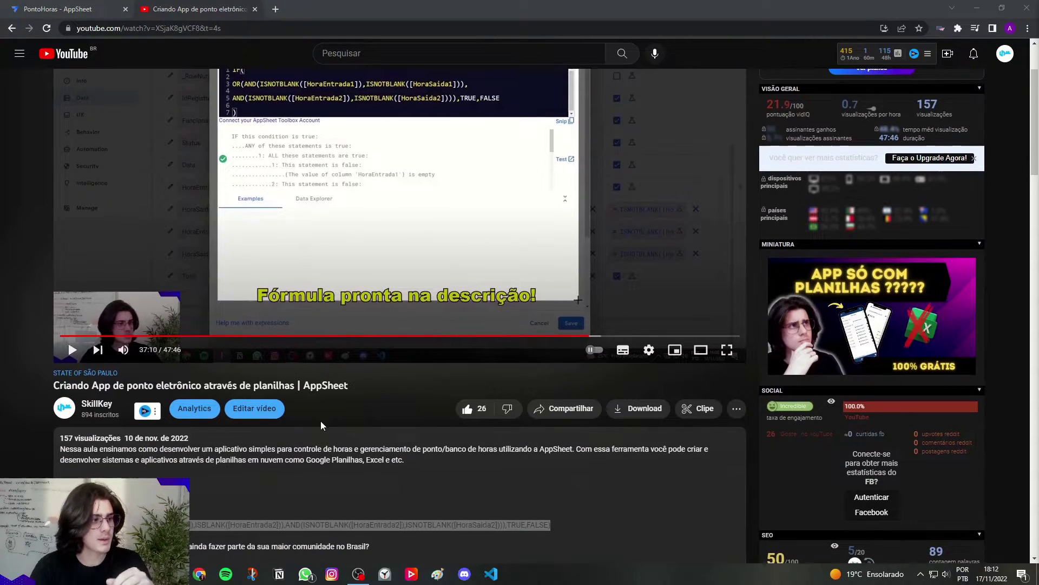
scroll(320, 421, "down", 1)
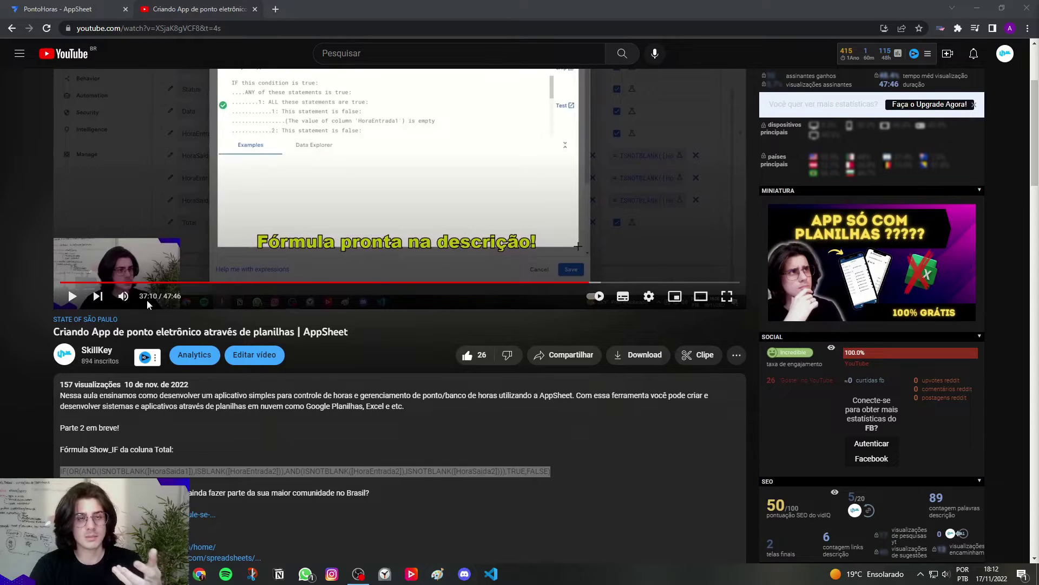
left_click(103, 5)
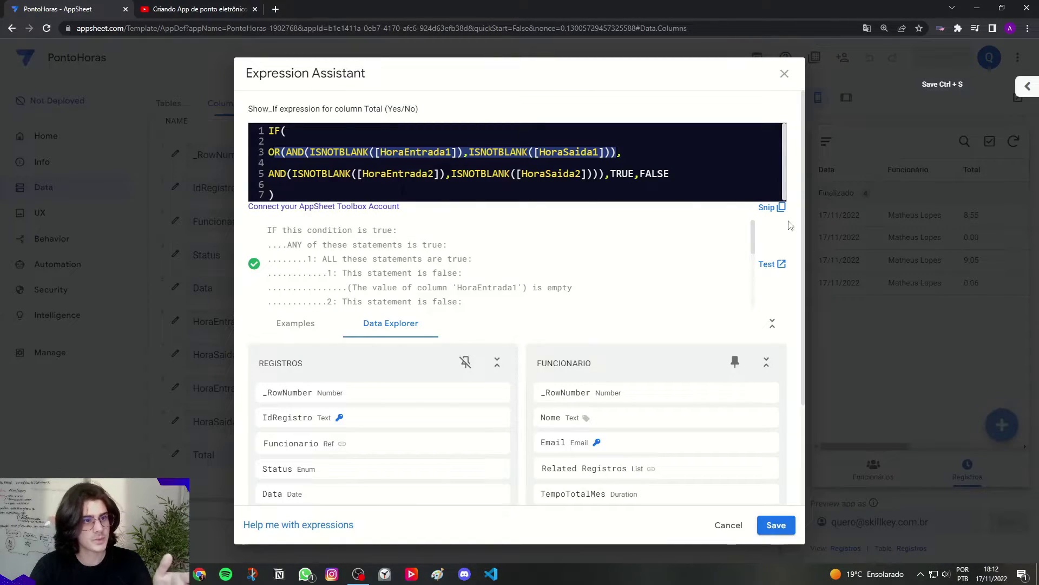
left_click(827, 220)
left_click(706, 114)
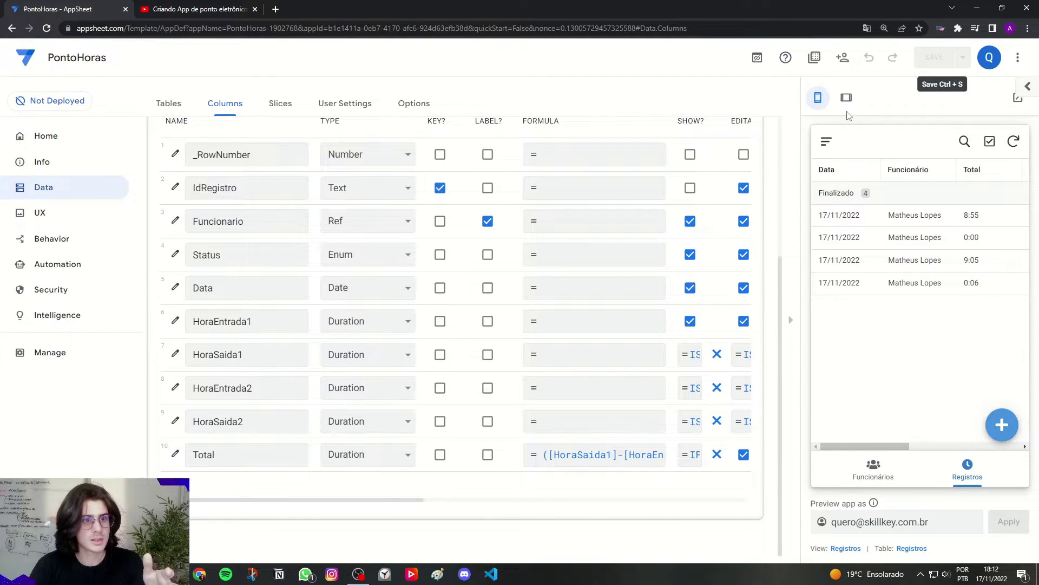
Step: Add a new Registros record with 1° Entrada at 9:00
left_click(846, 98)
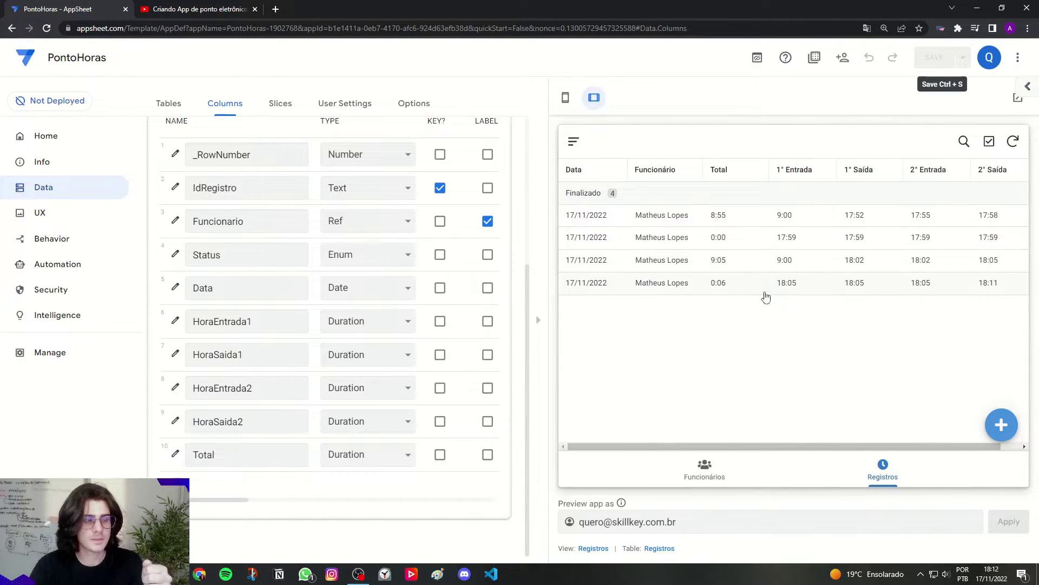
left_click(1001, 424)
left_click(639, 397)
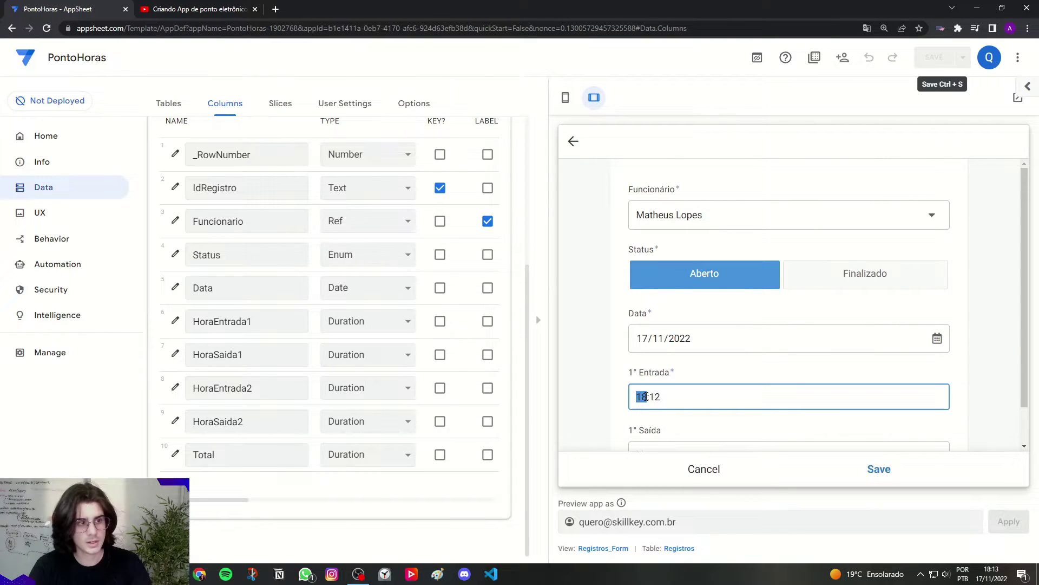
type("9")
double_click(654, 397)
type("0")
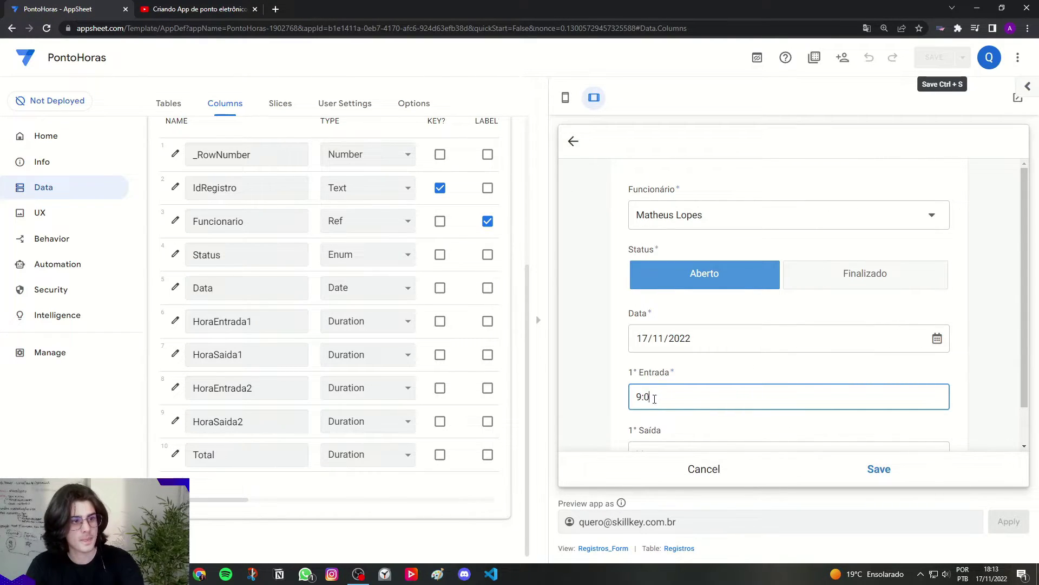
type("0")
left_click(864, 461)
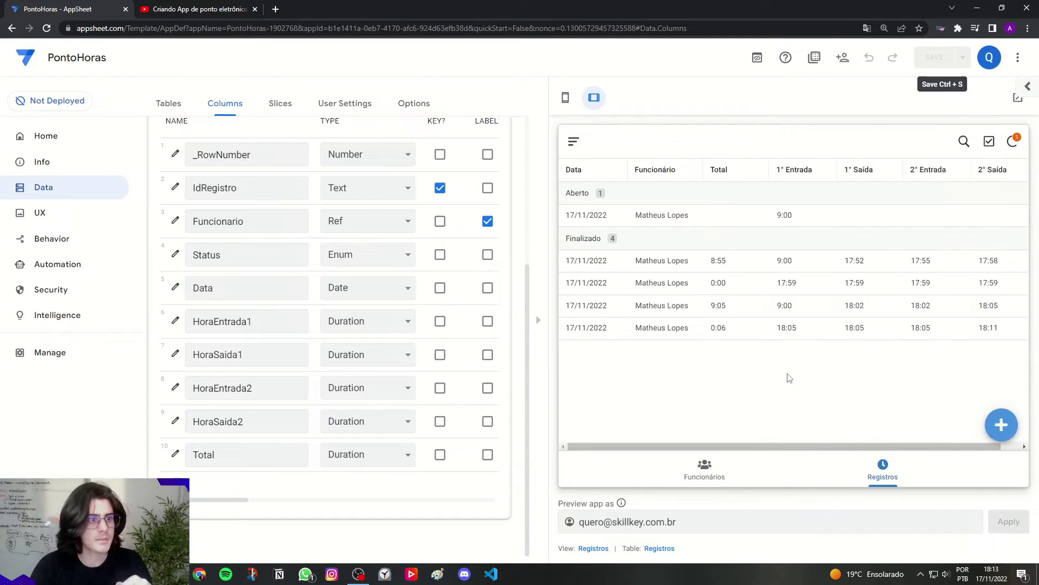
Step: Log the first exit and then the second entry on the new open record
left_click(728, 225)
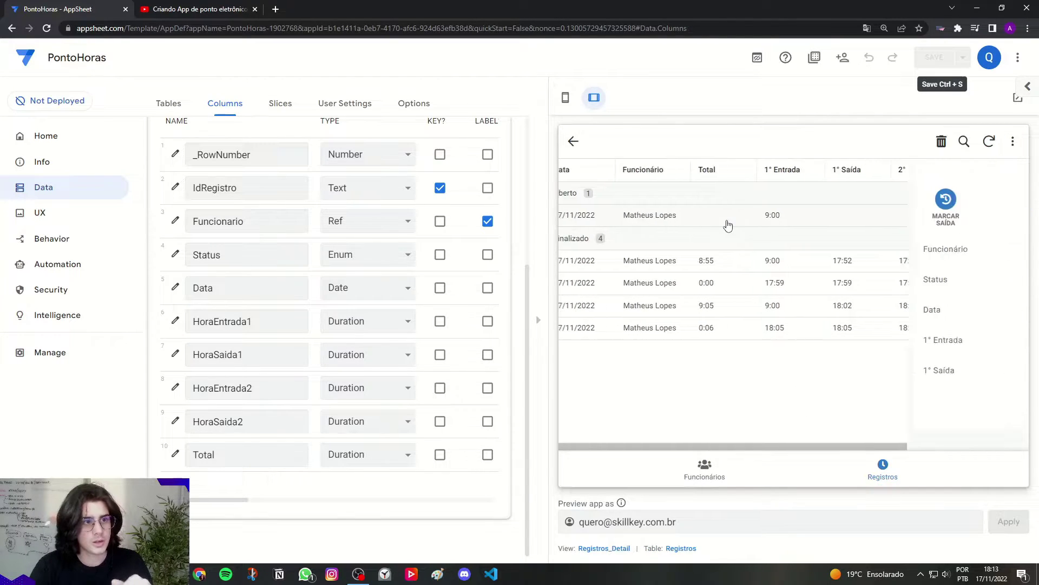
left_click(597, 200)
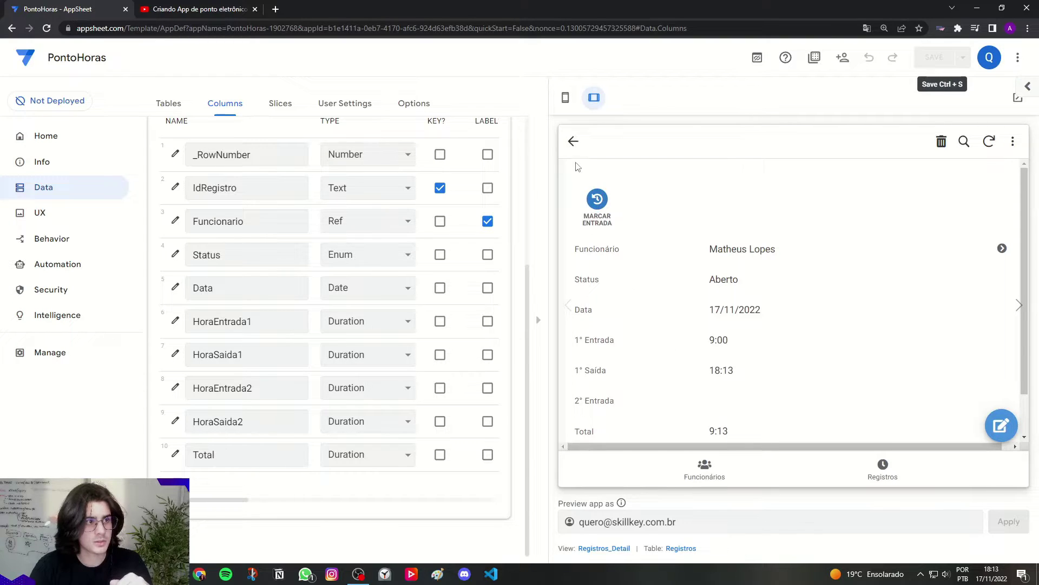
left_click(573, 141)
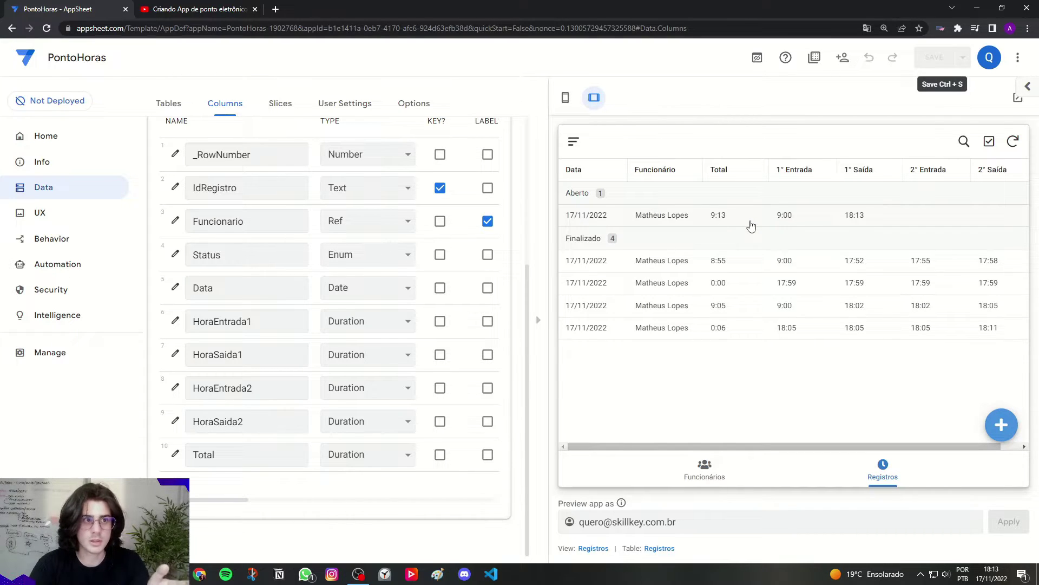
left_click(749, 219)
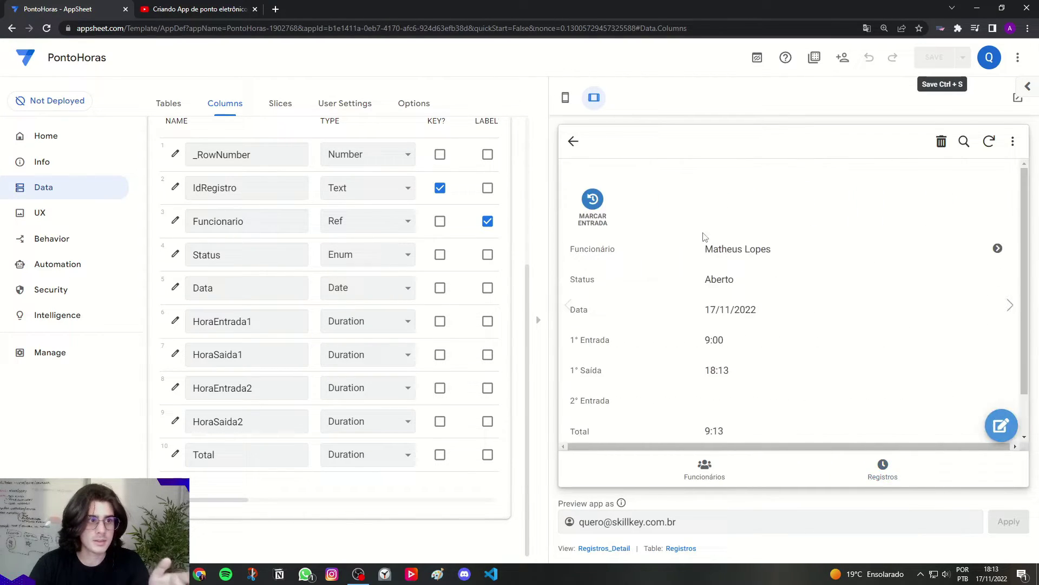
left_click(595, 229)
left_click(573, 141)
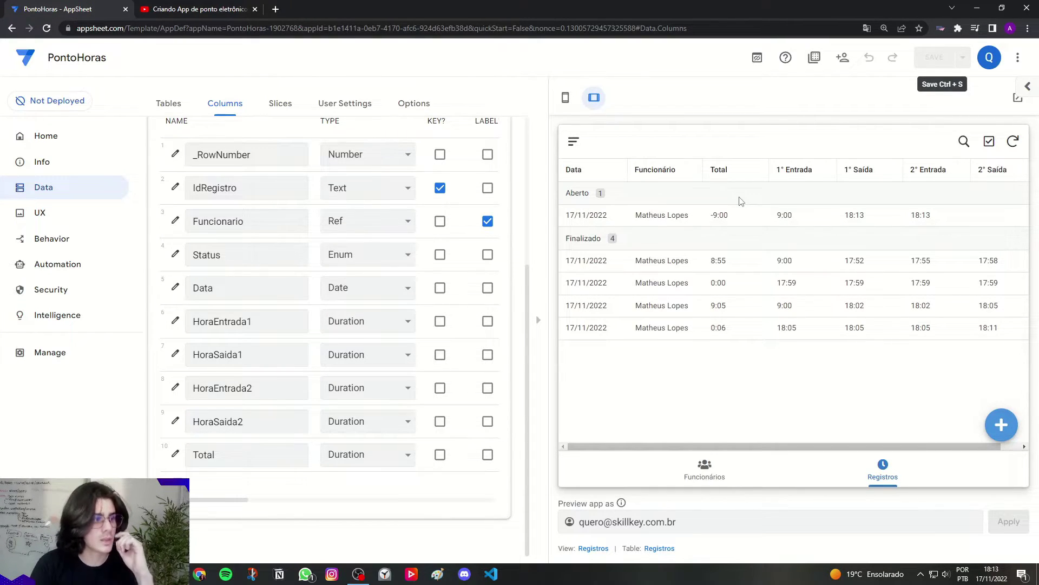
Step: Change the first condition's column reference on line 3 to [HoraSaida1]
left_click(565, 99)
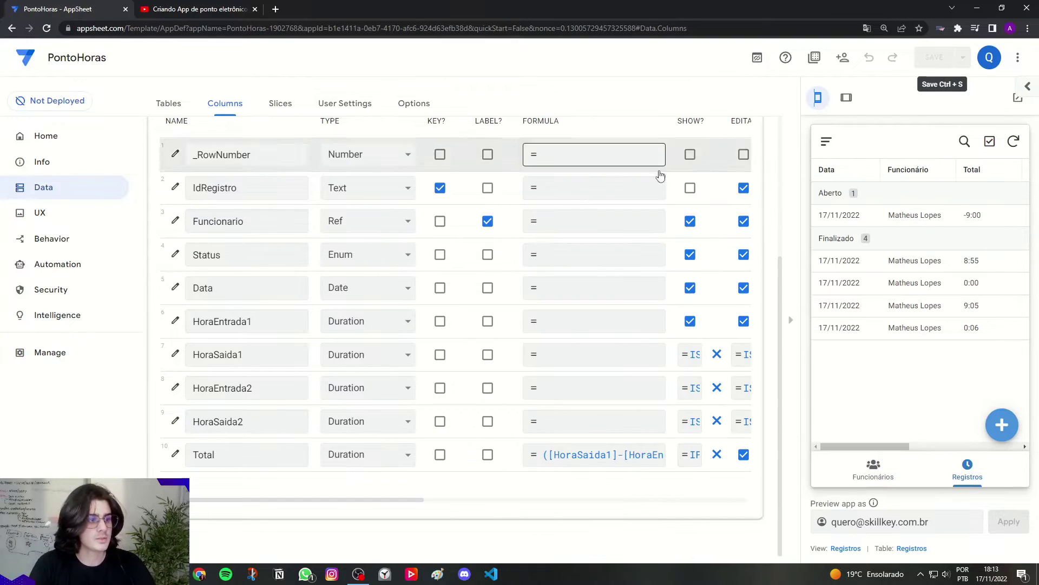
left_click(691, 457)
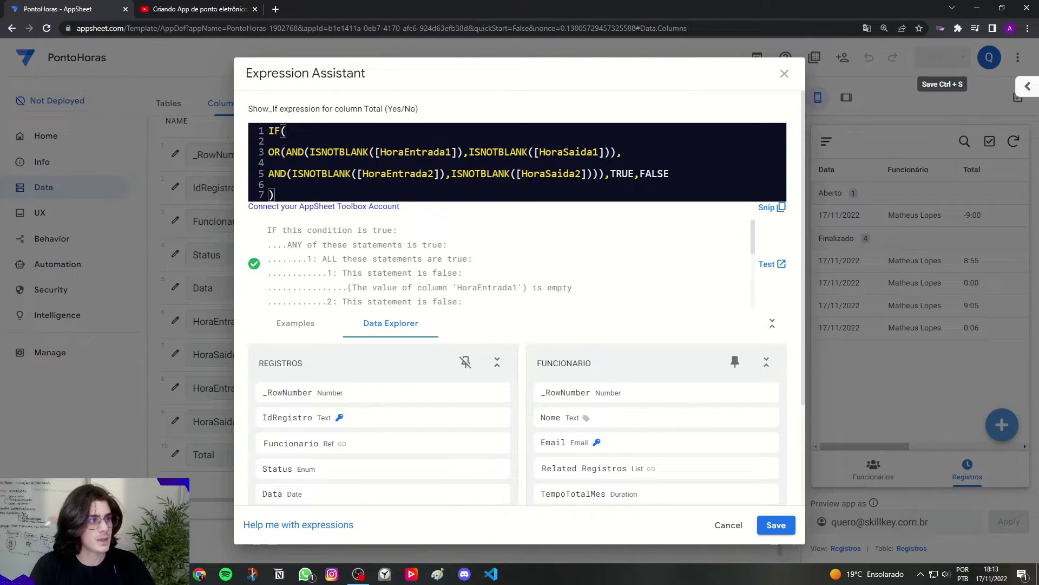
left_click_drag(380, 152, 405, 152)
left_click(445, 152)
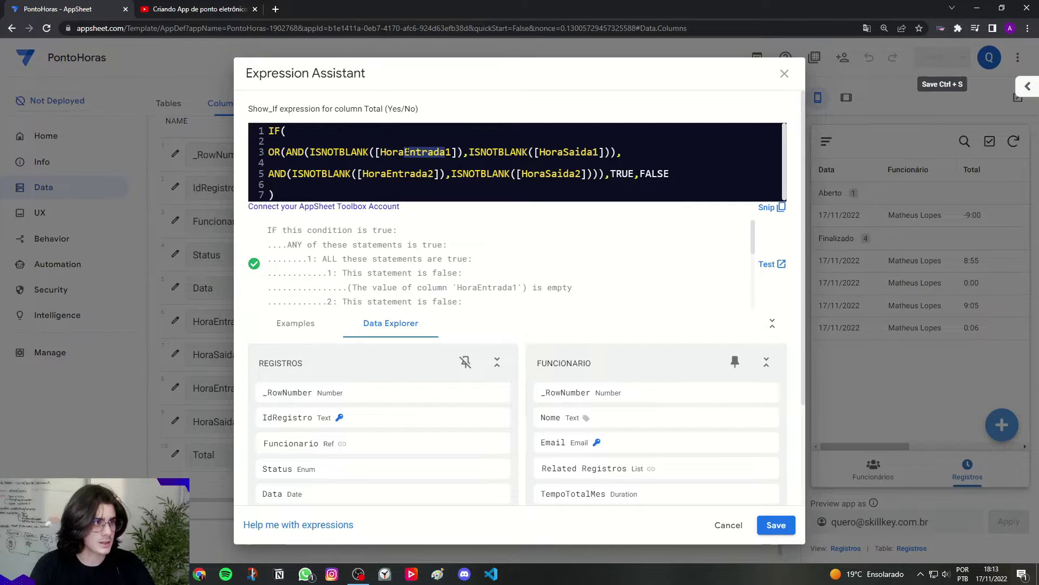
key("Caps_Lock")
type("SAID")
key("BackSpace")
key("BackSpace")
key("BackSpace")
key("Caps_Lock")
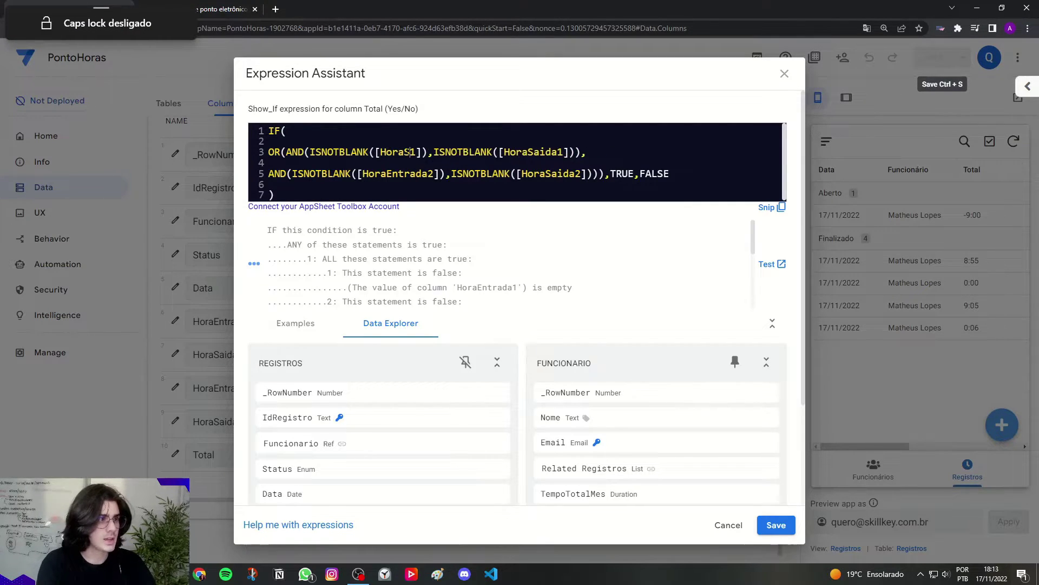
type("ai")
key("BackSpace")
key("BackSpace")
type("aida")
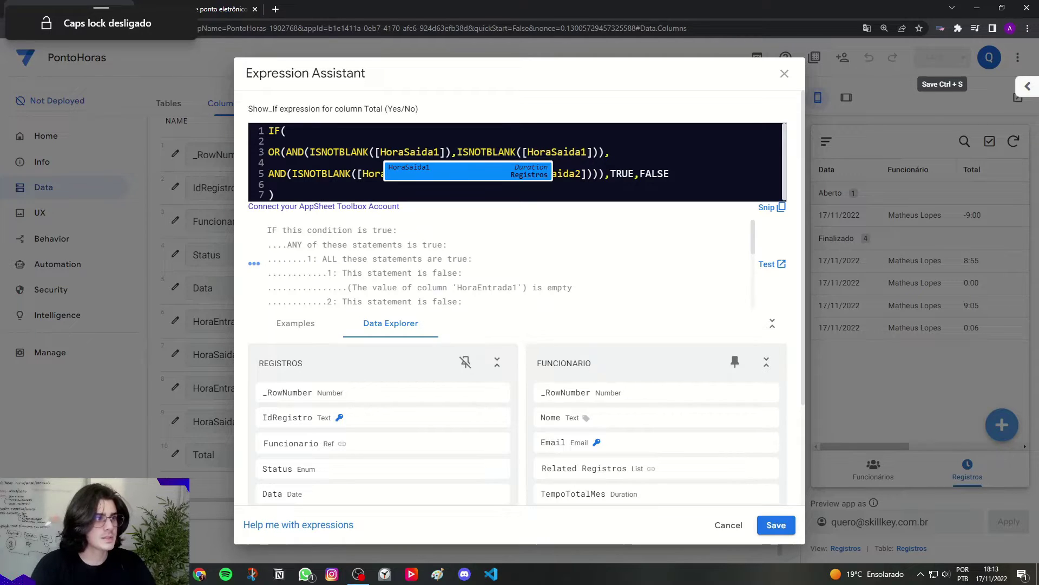
left_click(464, 152)
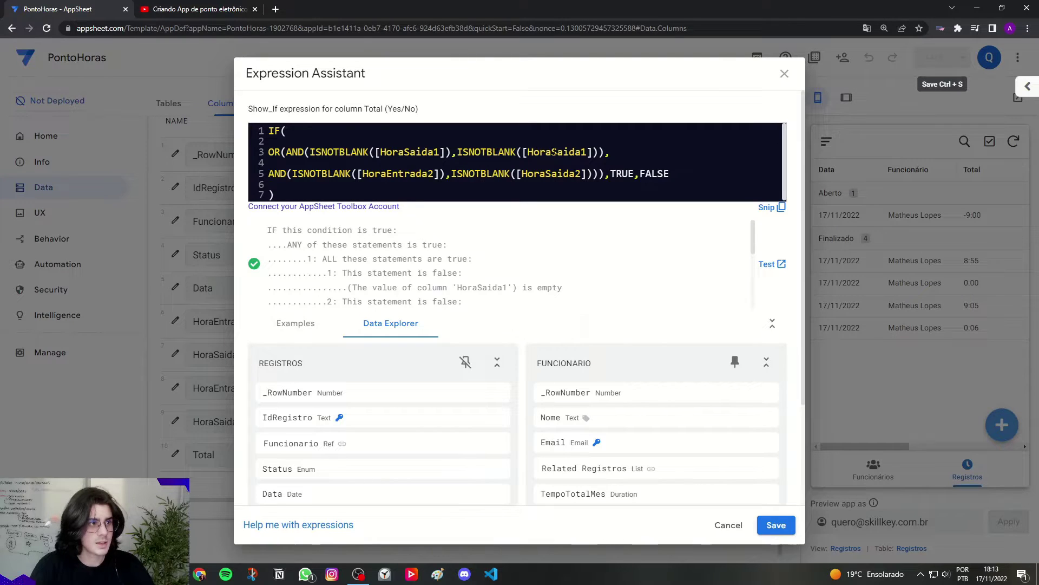
Step: Turn the second check into ISBLANK([HoraEntrada2])
left_click_drag(468, 153, 485, 152)
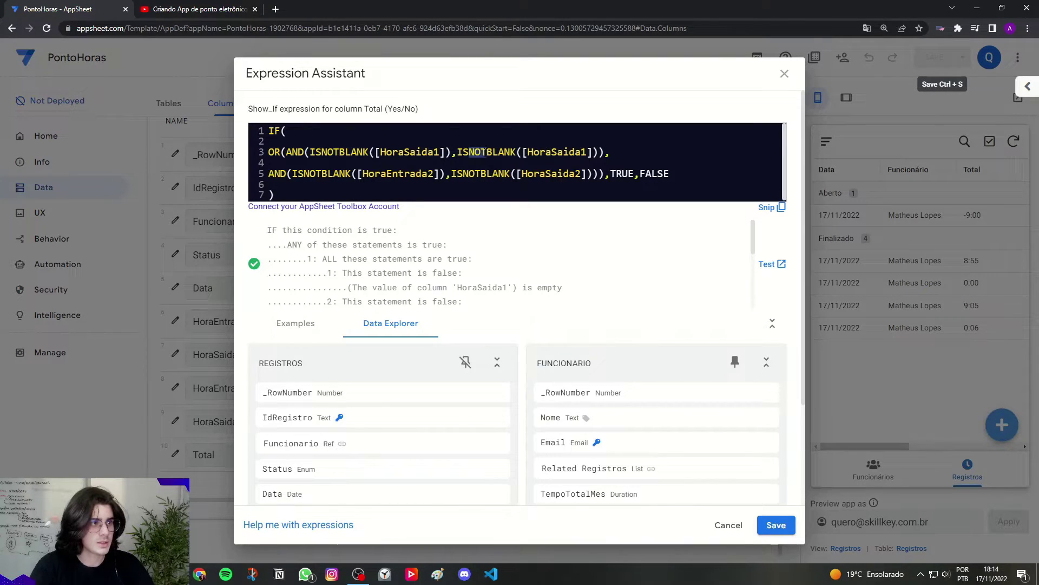
key("BackSpace")
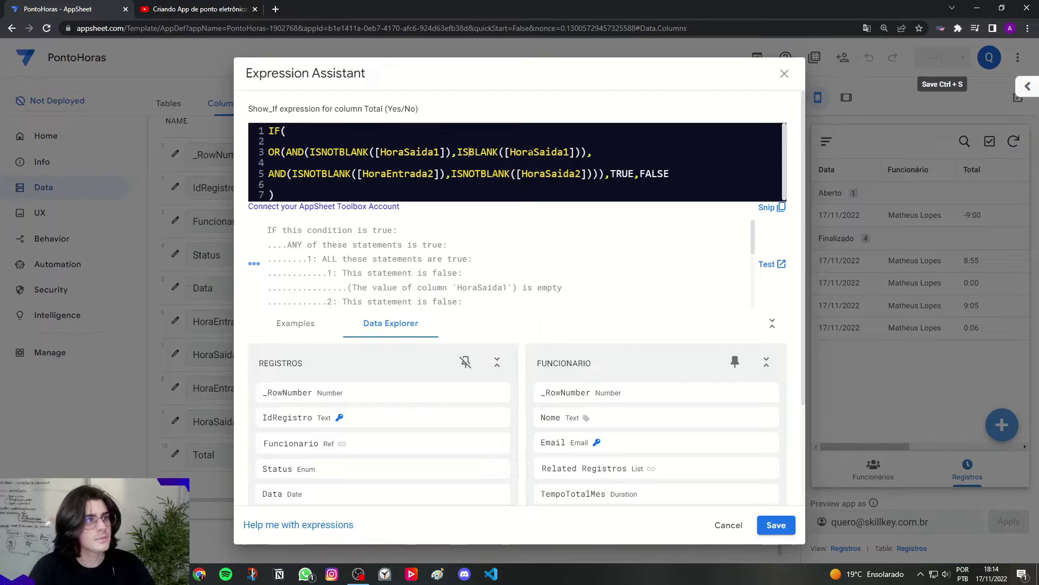
left_click_drag(533, 152, 568, 152)
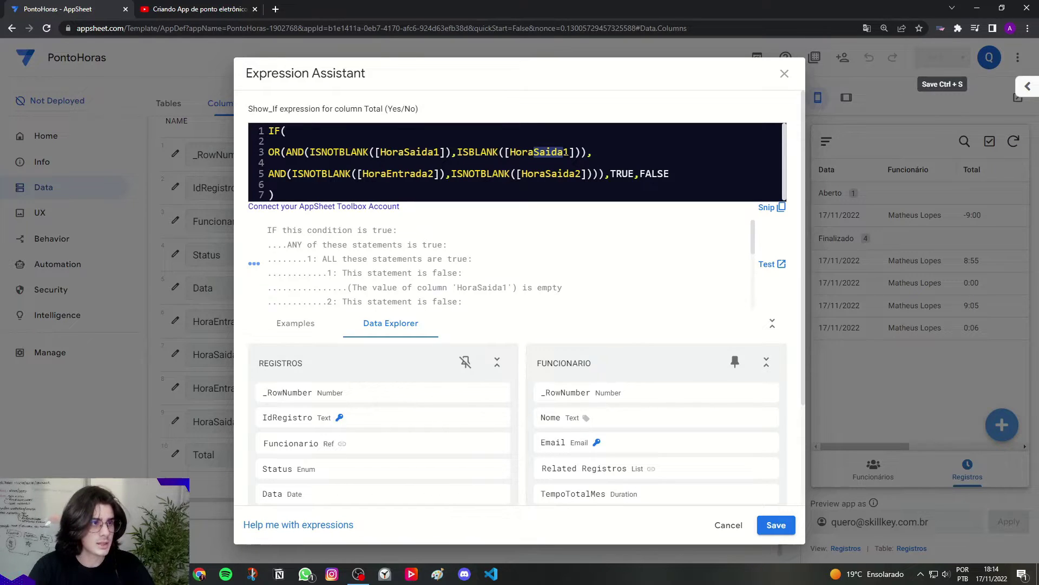
key("Caps_Lock")
type("E")
key("Caps_Lock")
type("ntrada2")
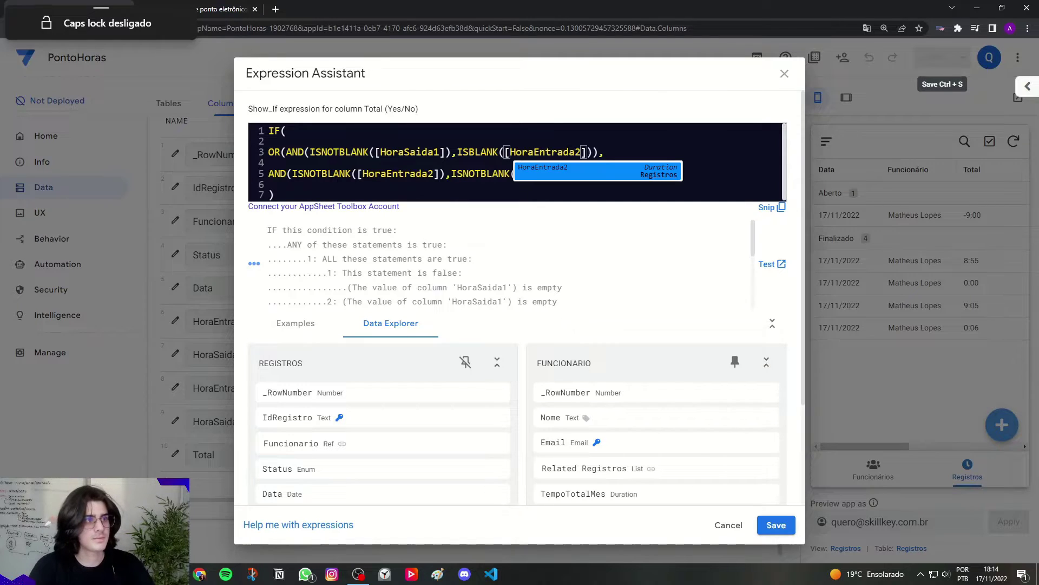
left_click(643, 151)
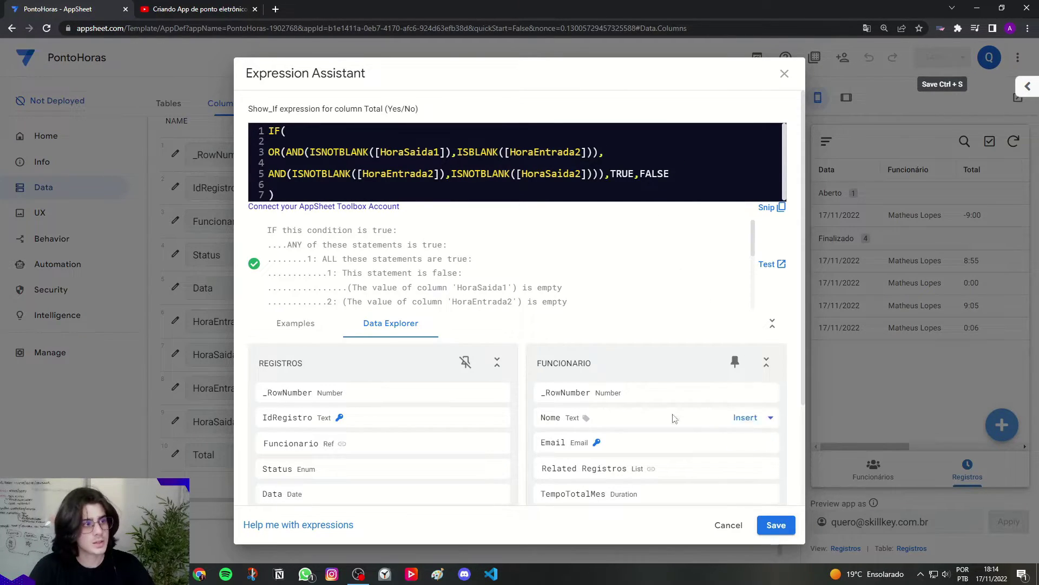
Step: Save the Show_If expression and the app, then delete the open 9:00 record
left_click(776, 525)
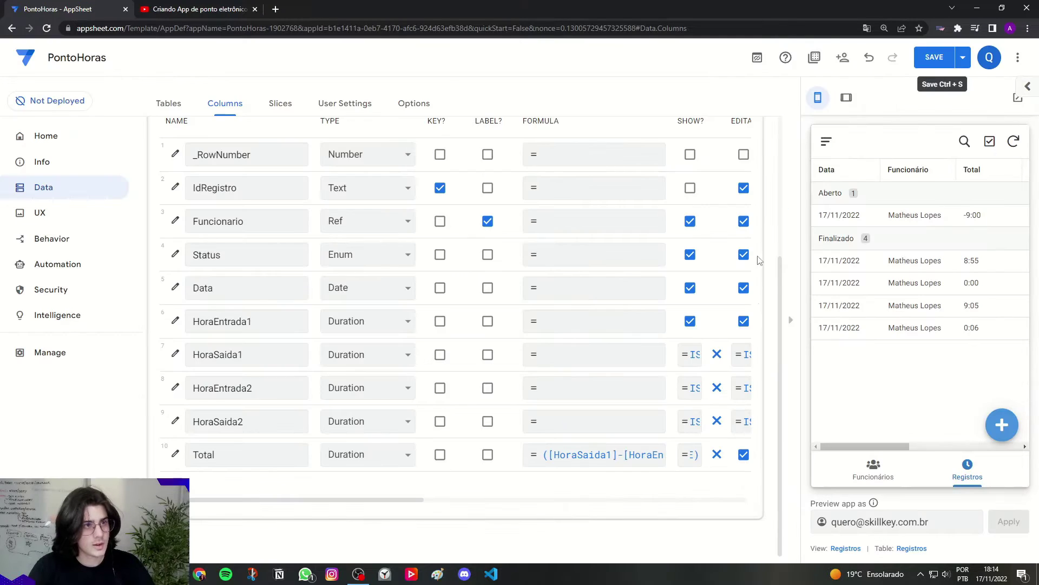
left_click(923, 65)
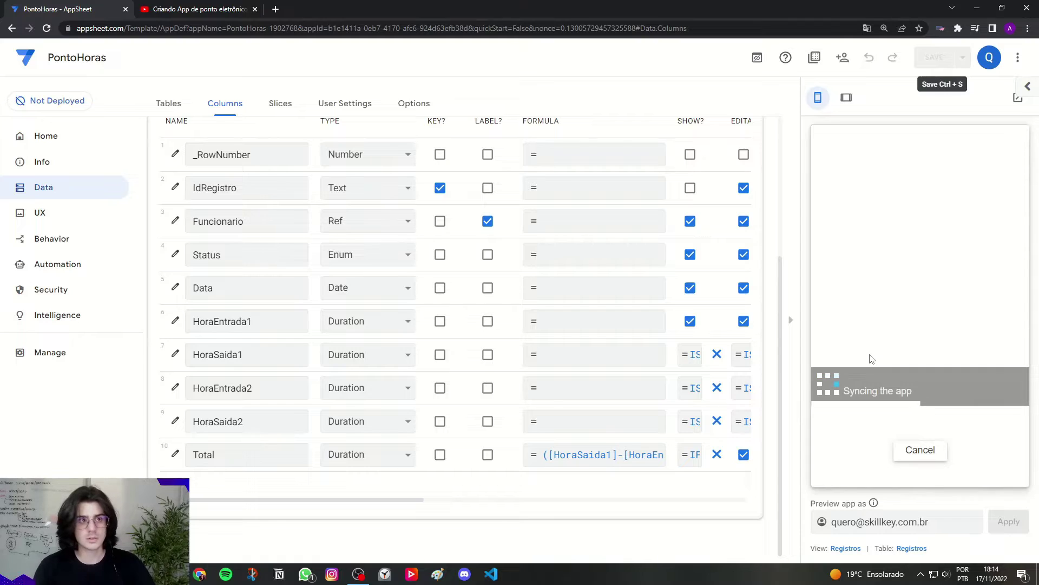
left_click(845, 101)
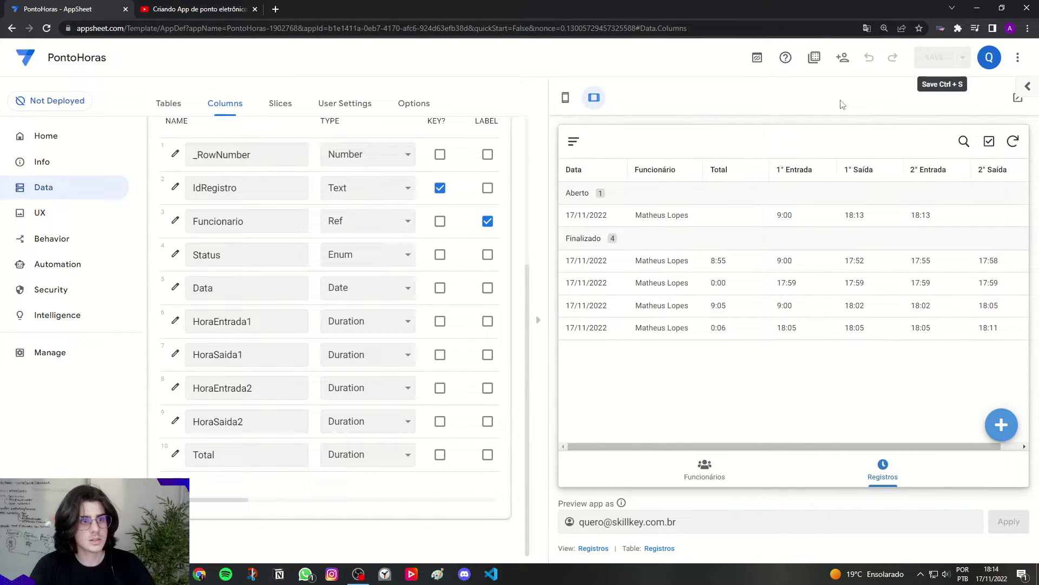
left_click(808, 228)
left_click(966, 142)
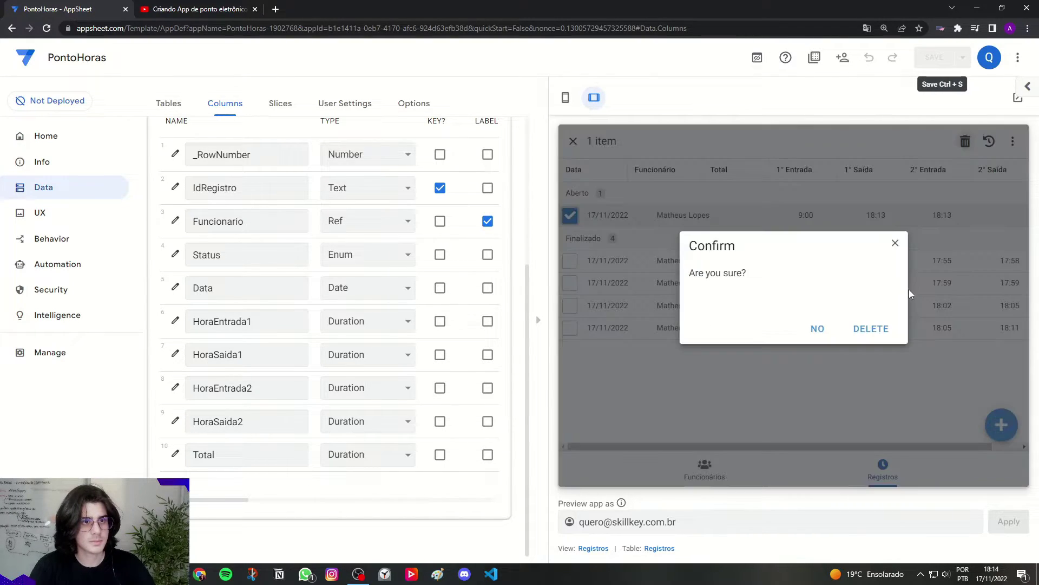
left_click(886, 327)
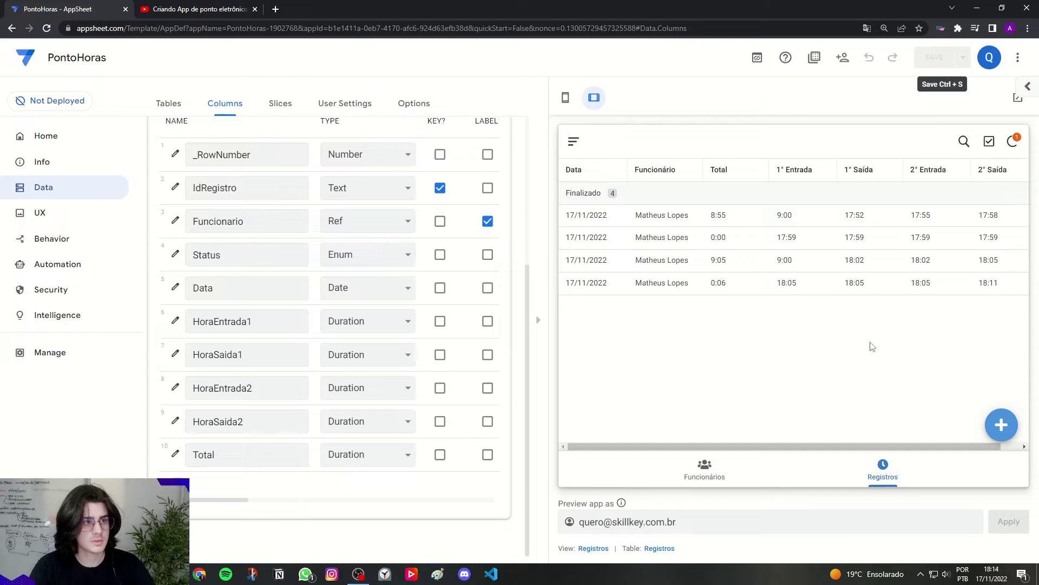
Step: Add a new record with 1° Entrada 09:00
left_click(1006, 425)
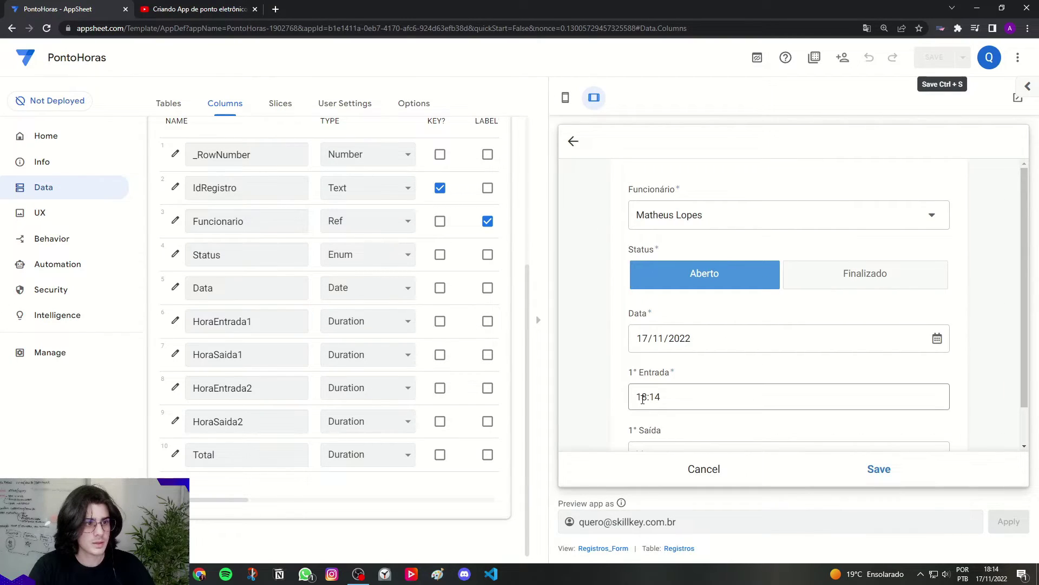
double_click(646, 399)
type("09")
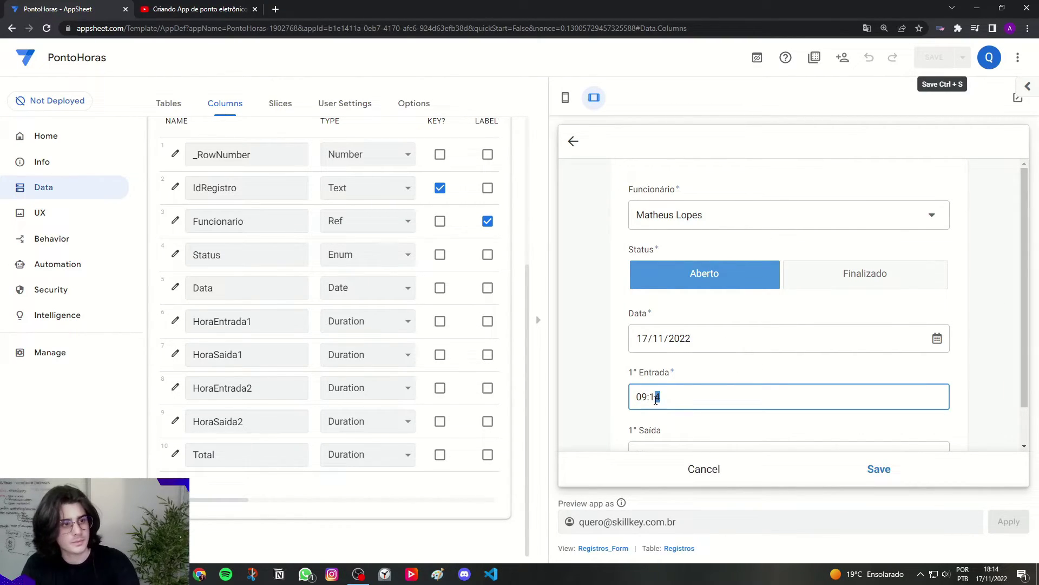
type("00")
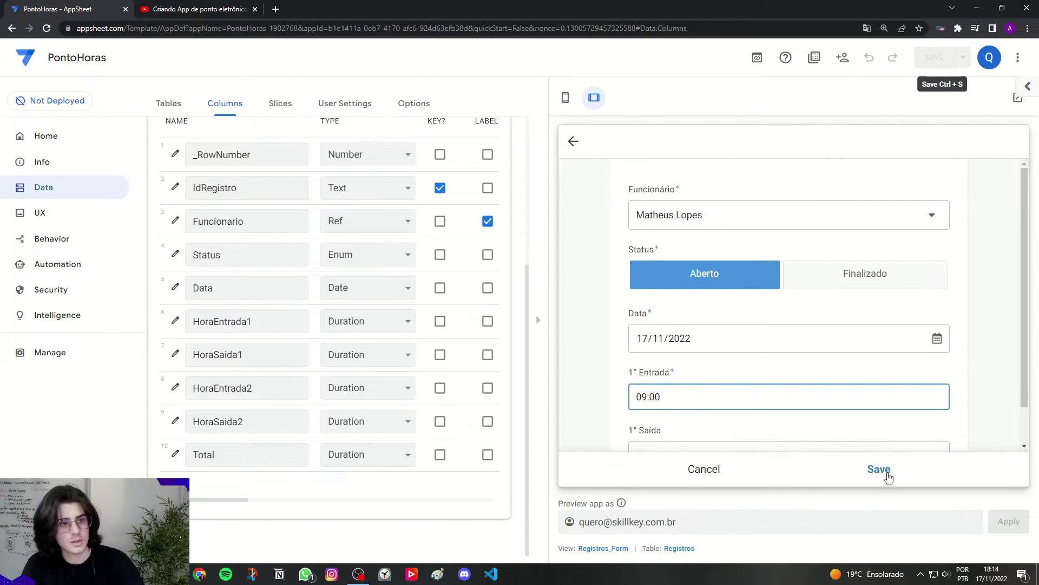
left_click(881, 470)
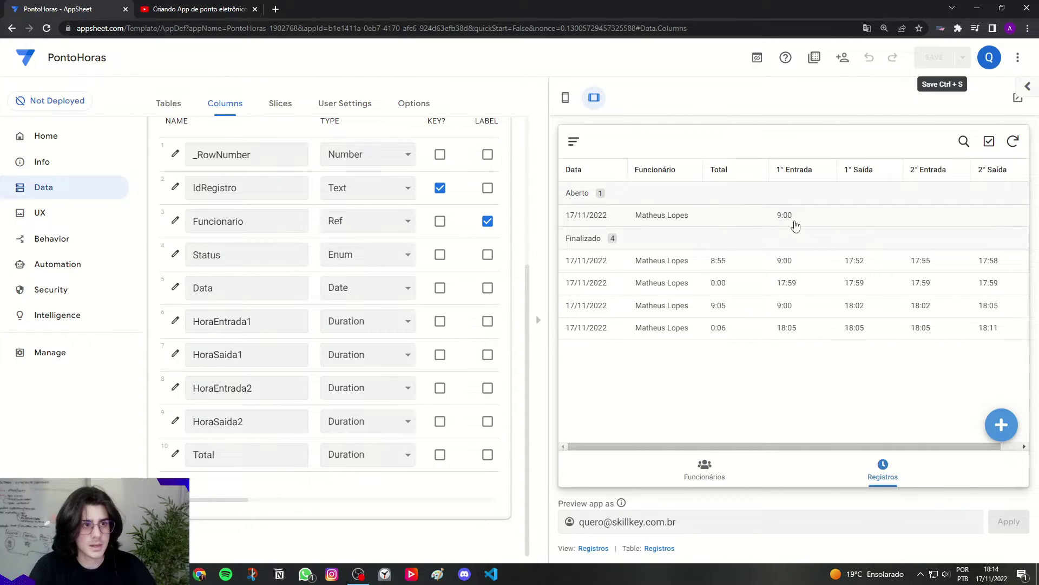
Step: Clock the first exit, second entry and final exit, finalizing the record with Total 9:14
left_click(842, 214)
left_click(598, 199)
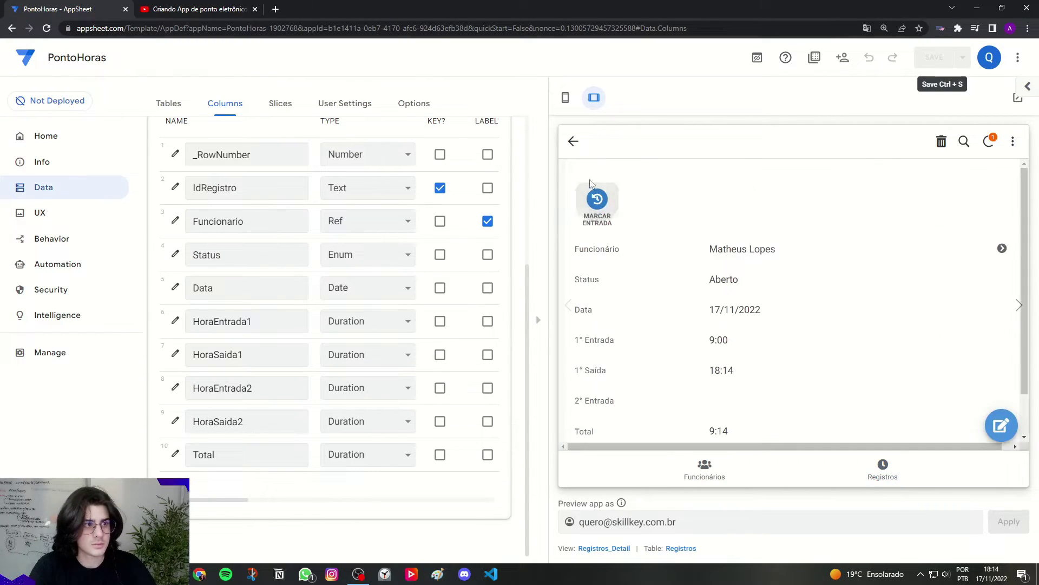
left_click(573, 141)
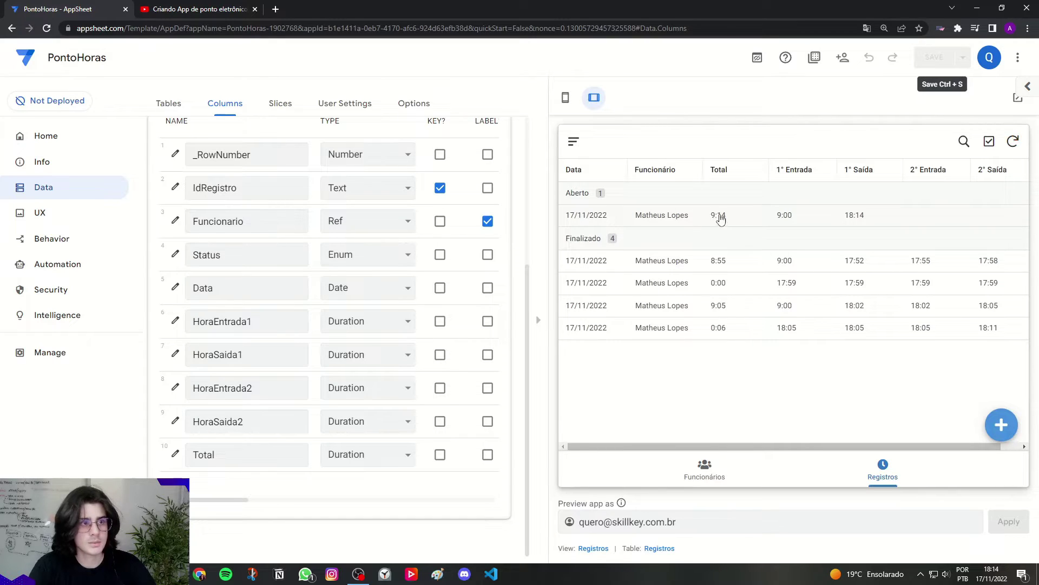
left_click(843, 219)
left_click(601, 205)
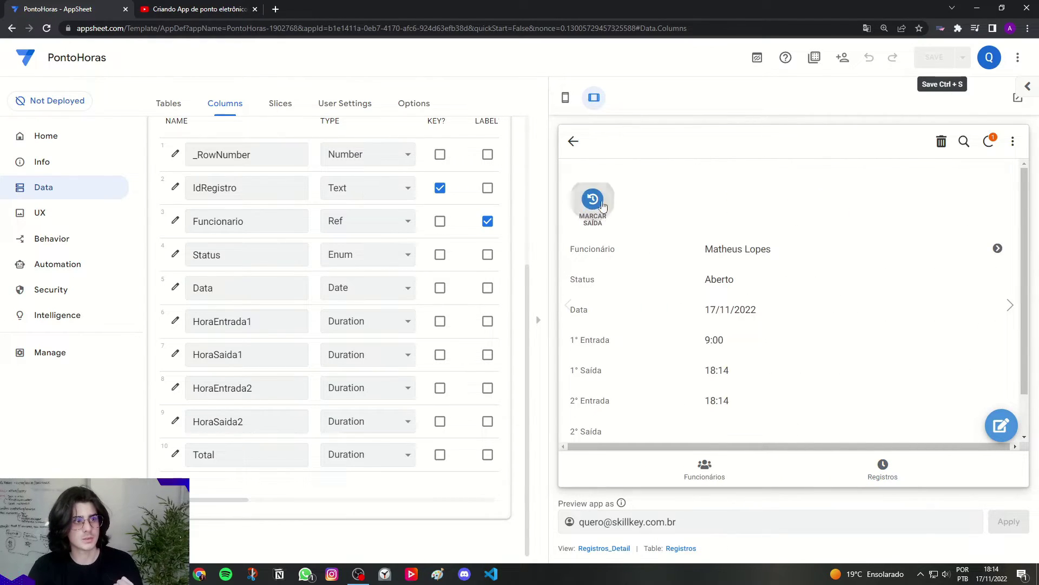
left_click(573, 143)
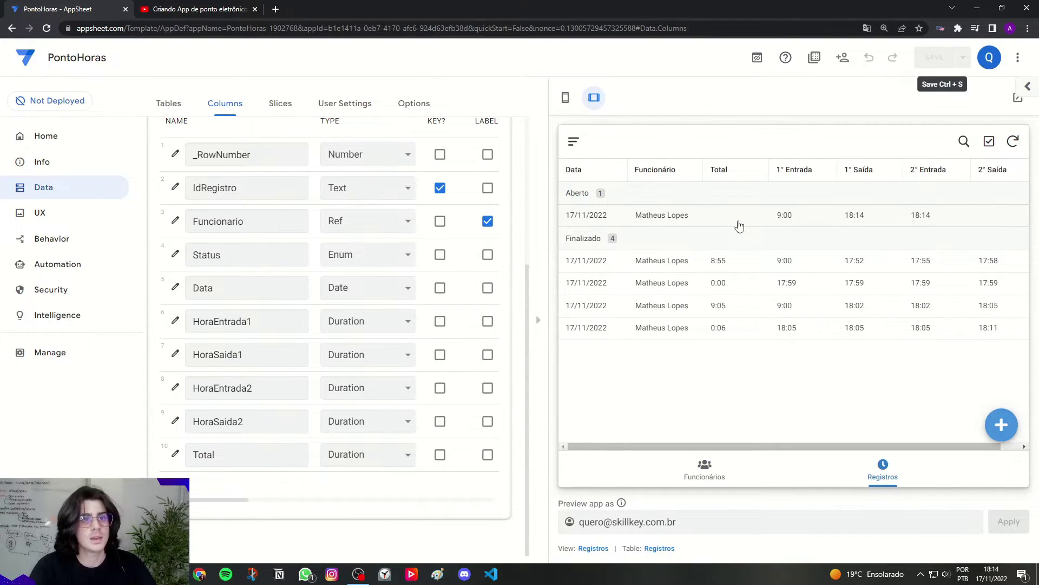
left_click(763, 214)
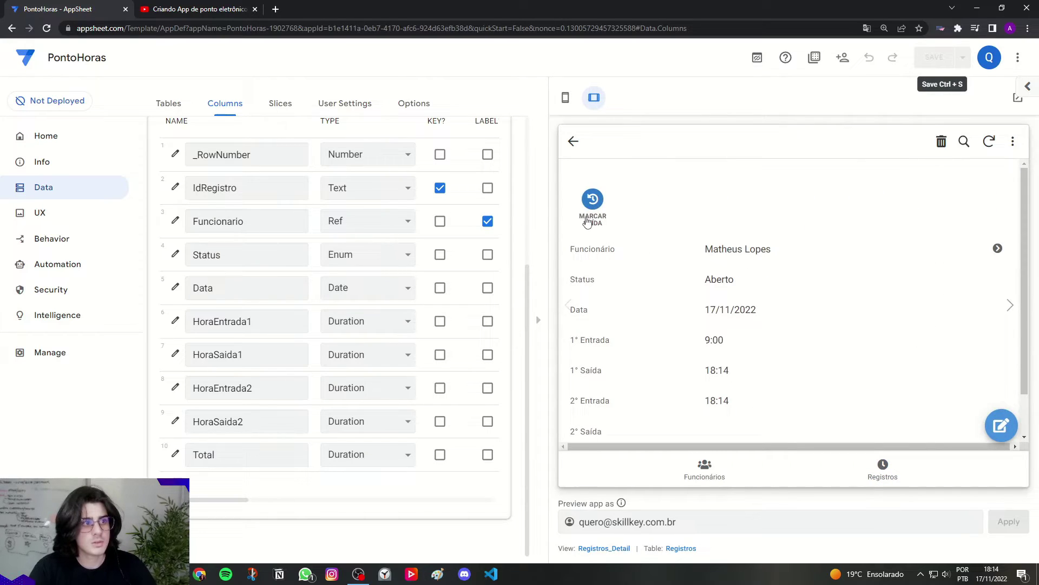
left_click(584, 206)
left_click(573, 141)
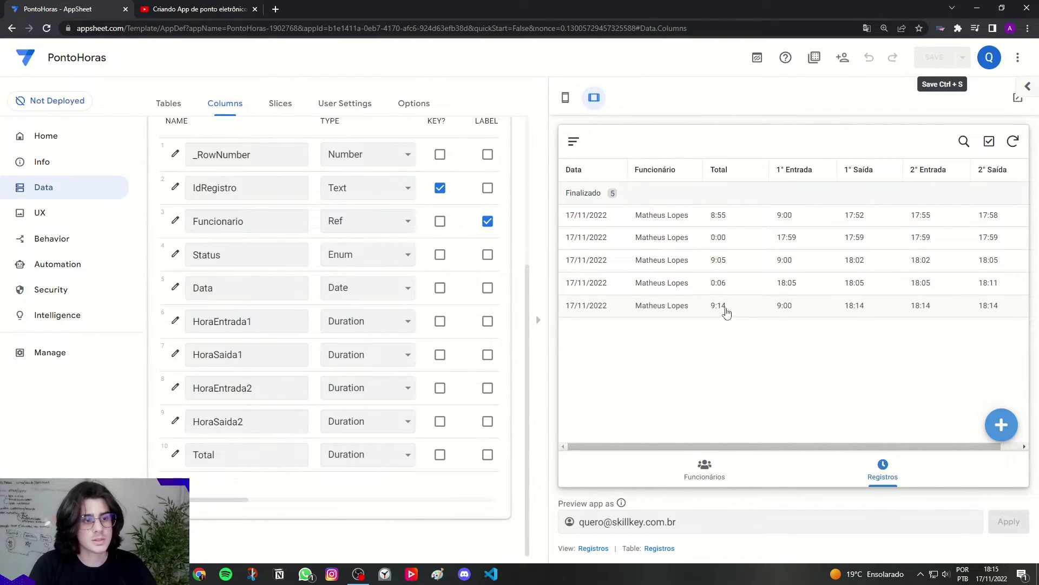
Step: Open the employee's detail in the preview to review the five Finalizado records and the 27:21 monthly total
left_click(704, 470)
left_click(652, 204)
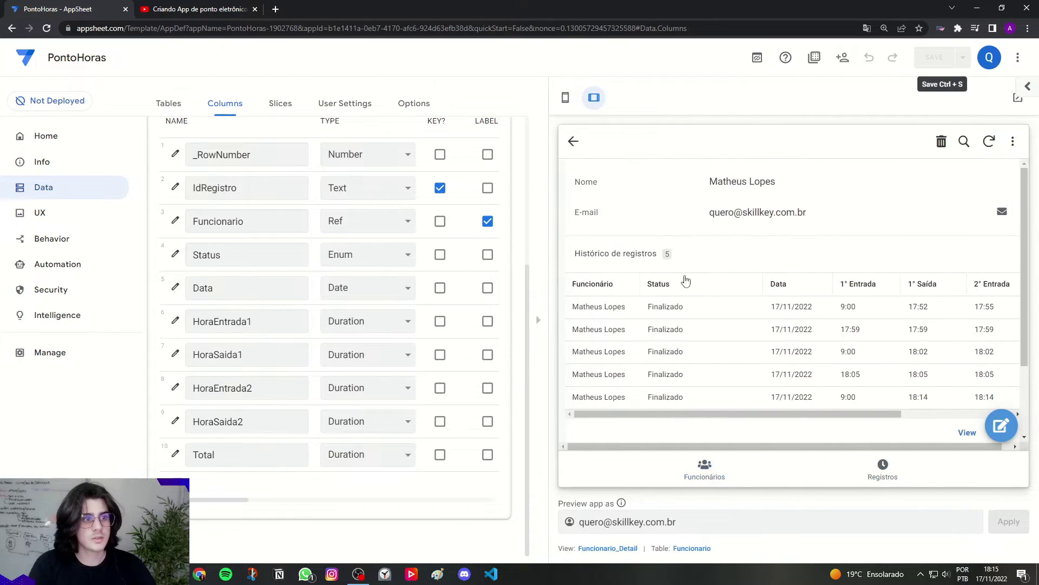
scroll(702, 401, "down", 2)
left_click_drag(599, 381, 732, 381)
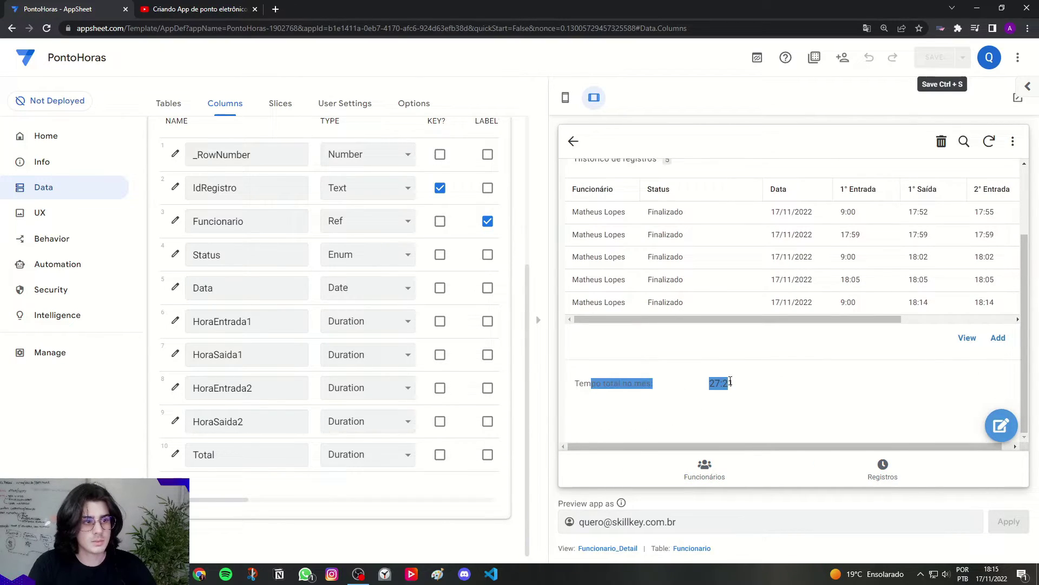
left_click(732, 381)
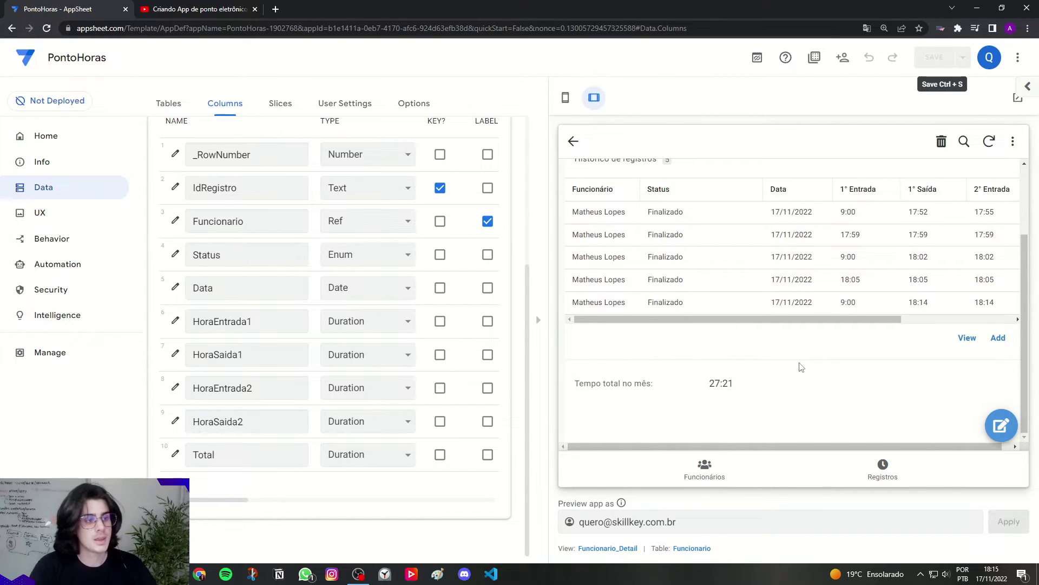
scroll(801, 367, "up", 2)
scroll(772, 200, "down", 2)
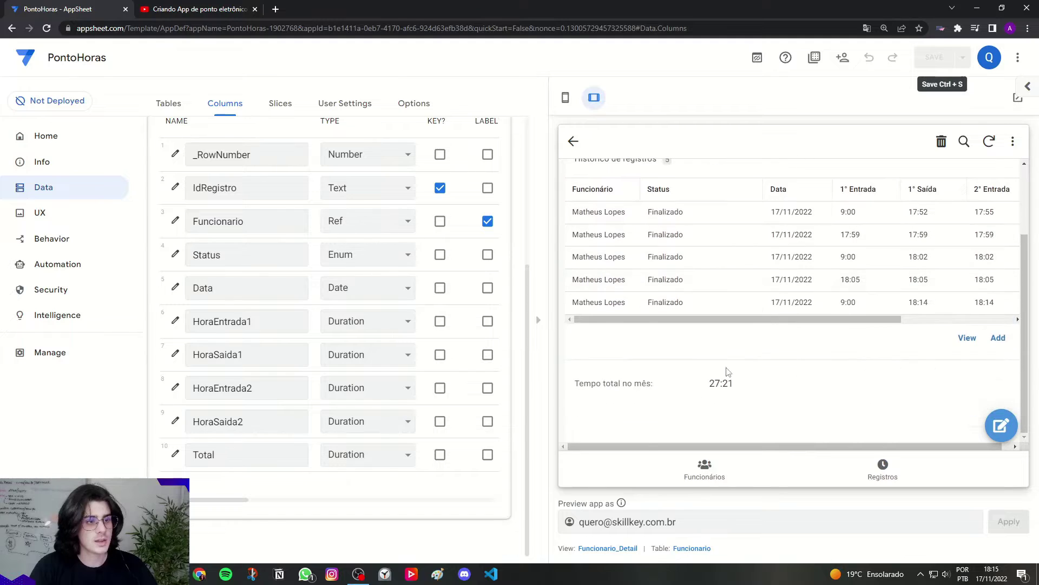
key("ctrl")
key("ctrl")
key("ctrl")
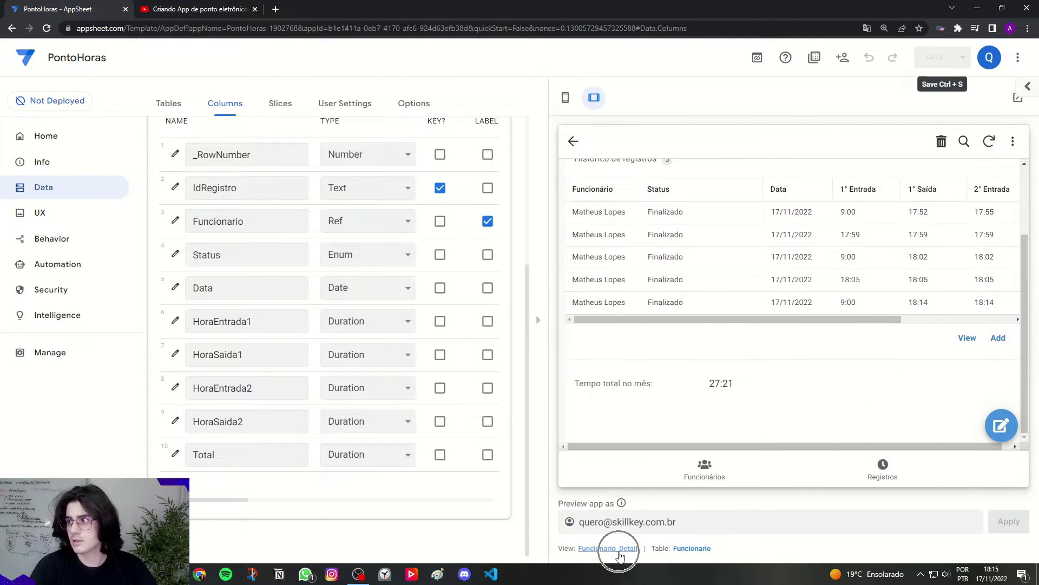
Step: Add Nome, Email, Related Registros and TempoTotalMes to the Funcionario_Detail column order
left_click(620, 551)
scroll(534, 401, "down", 2)
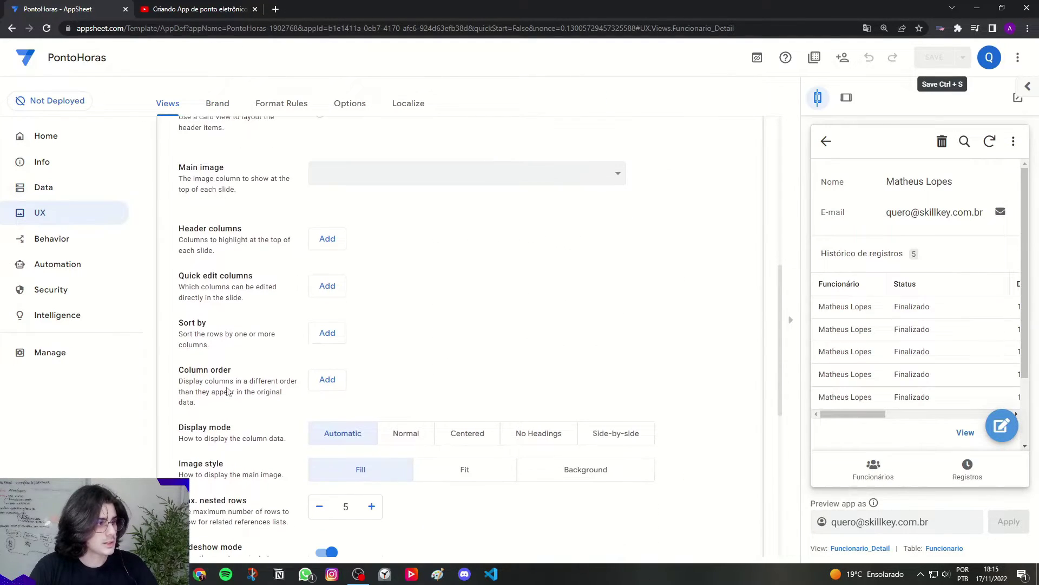
left_click_drag(189, 370, 223, 370)
left_click(327, 379)
left_click(327, 412)
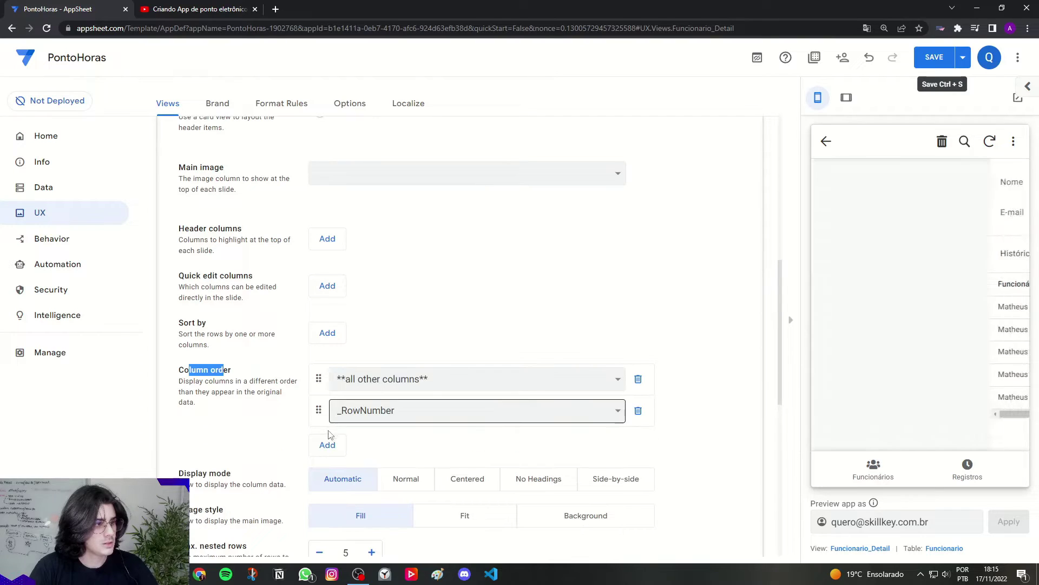
left_click(328, 432)
left_click(325, 452)
left_click(325, 481)
scroll(323, 476, "down", 1)
left_click(321, 459)
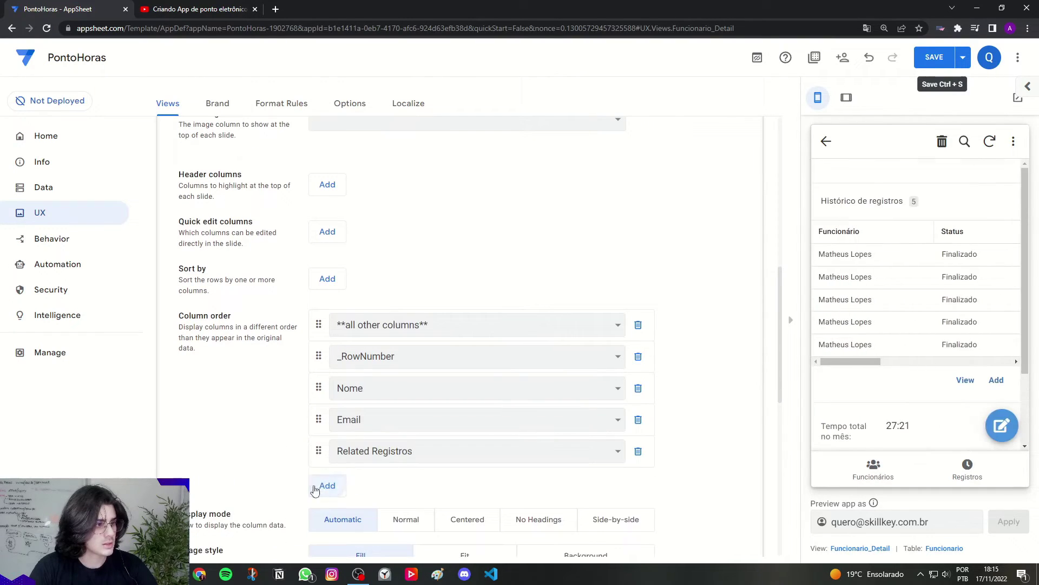
left_click(325, 486)
scroll(325, 476, "down", 2)
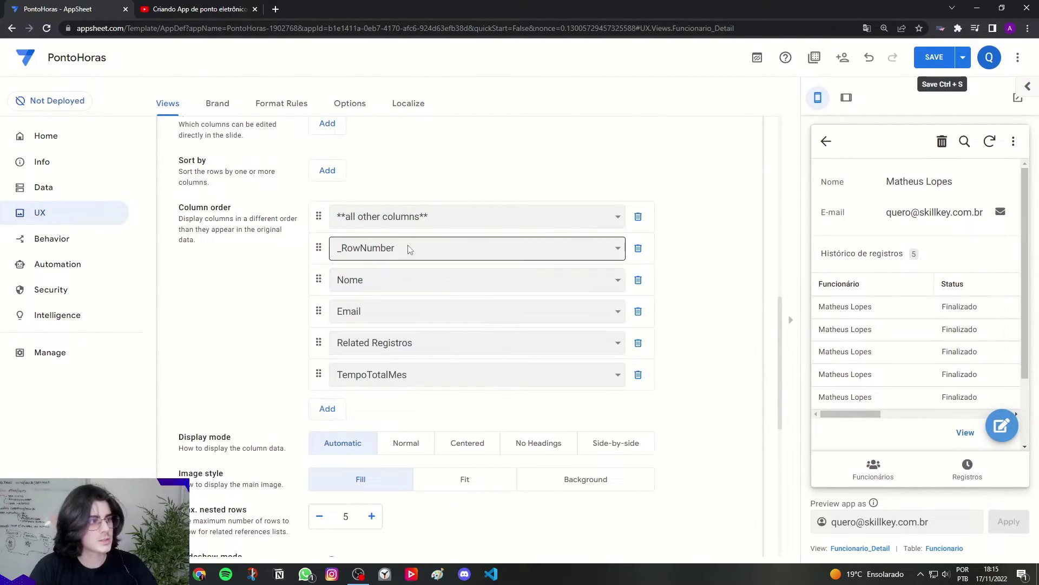
Step: Remove the all-other-columns and _RowNumber entries and place TempoTotalMes above Related Registros
left_click(640, 217)
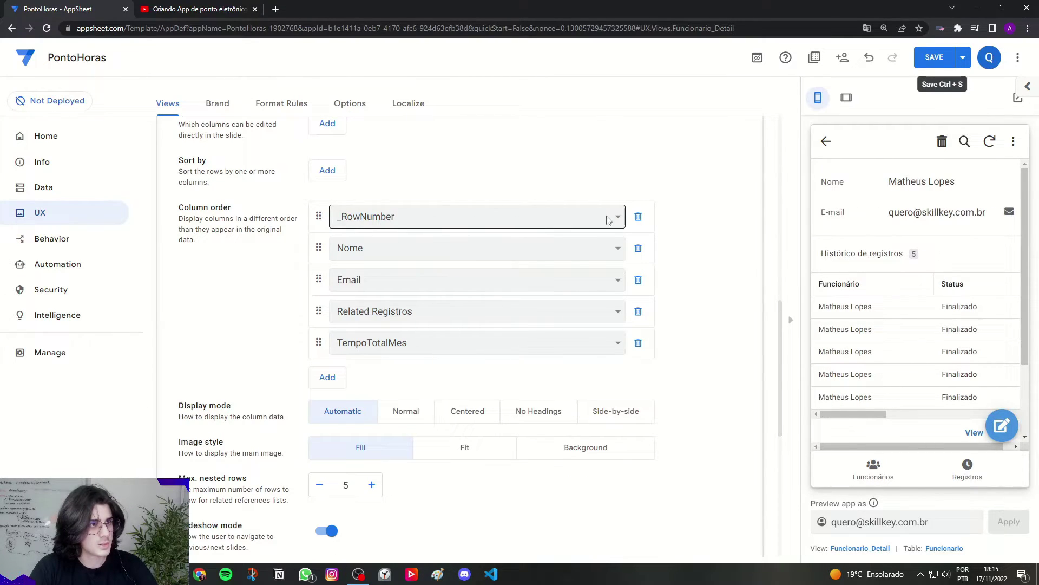
left_click(639, 217)
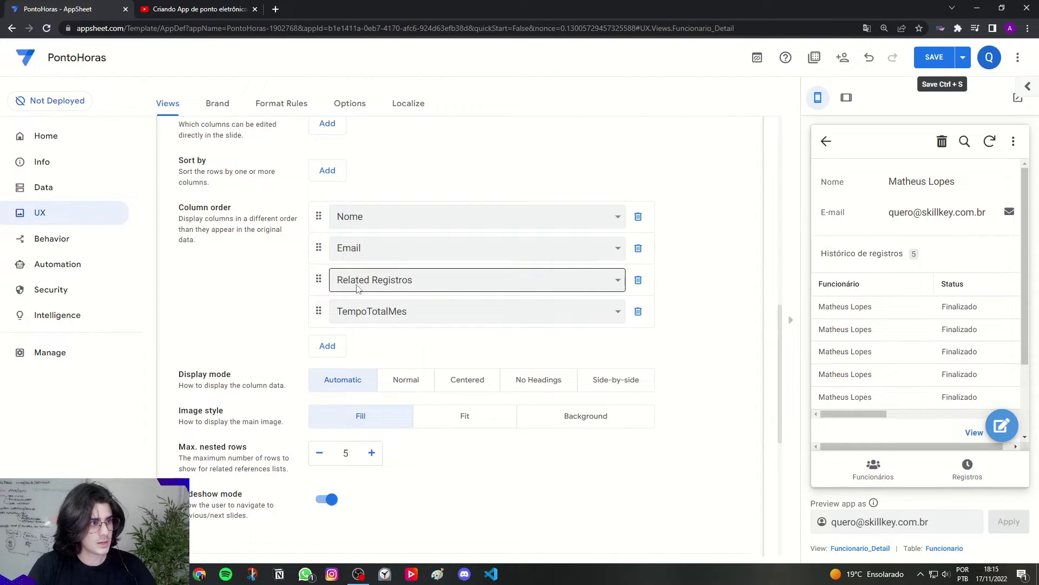
left_click_drag(318, 280, 322, 307)
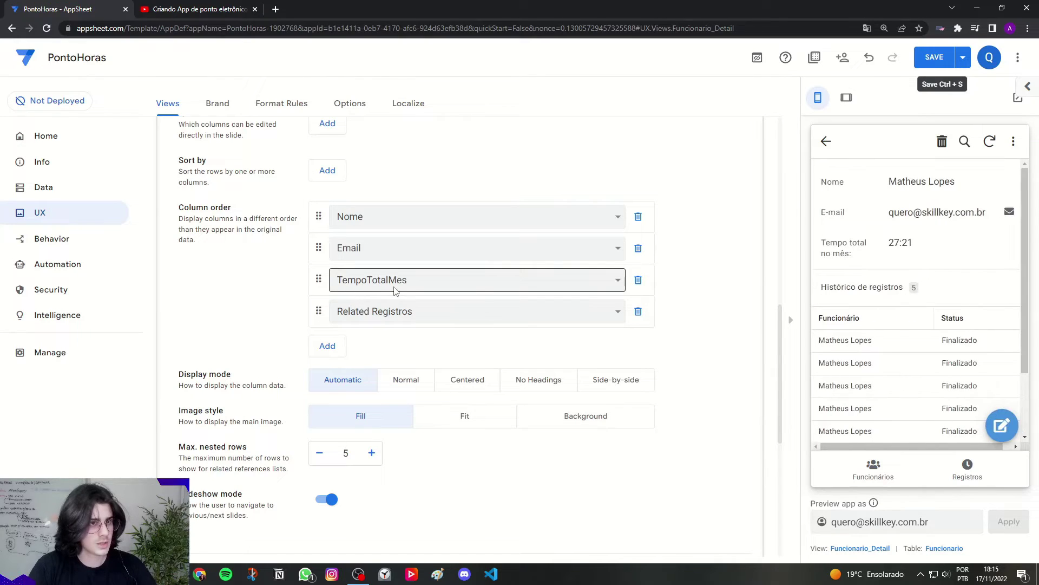
Step: Check the reordered employee detail in the tablet-layout preview, then return to the employee list
left_click(847, 98)
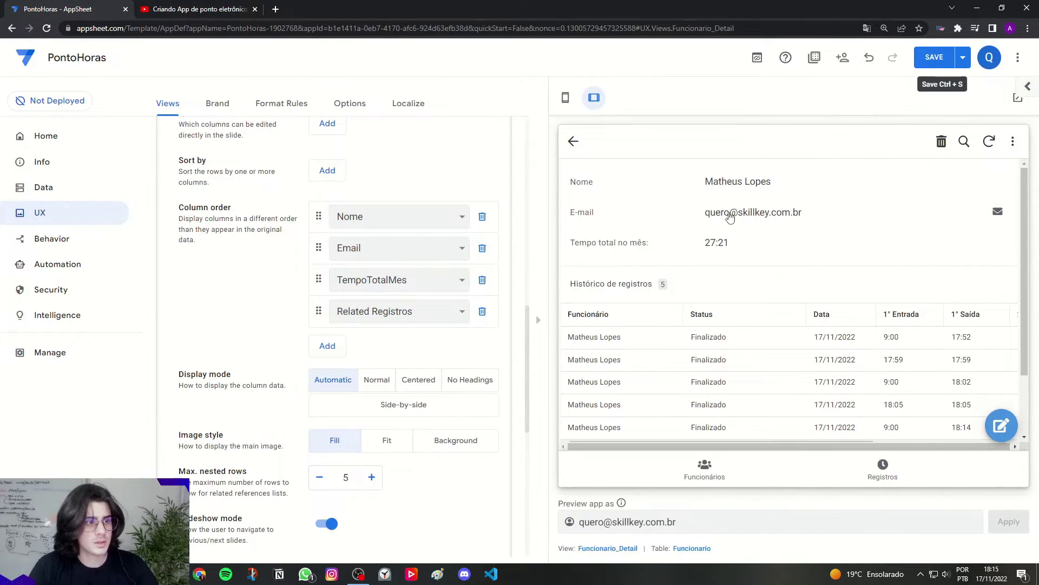
left_click_drag(702, 243, 737, 245)
left_click(737, 246)
scroll(666, 244, "down", 2)
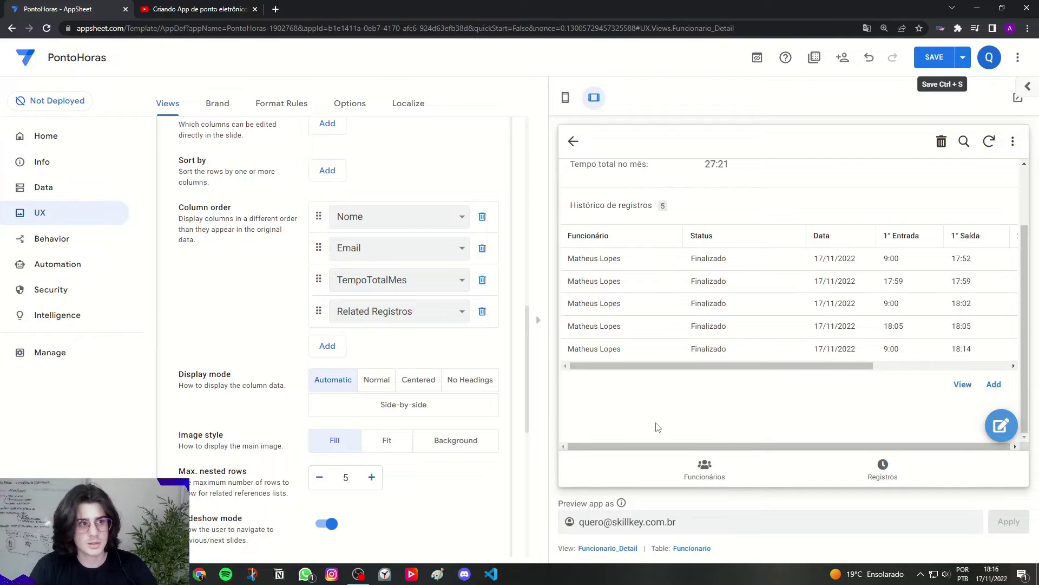
scroll(657, 427, "up", 2)
left_click(574, 141)
Step: Save the employee detail-view changes
scroll(483, 177, "up", 5)
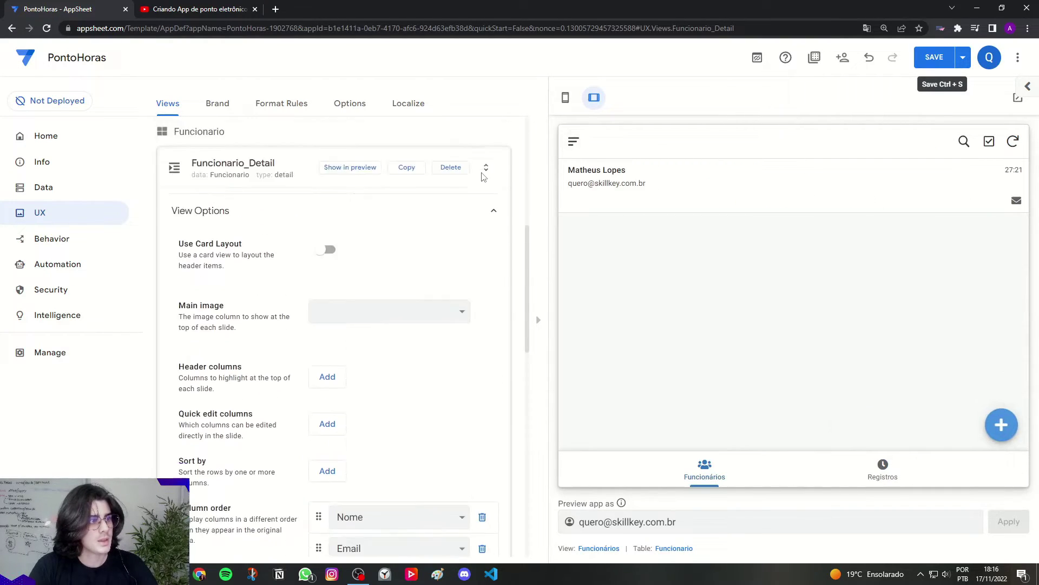
scroll(483, 177, "up", 3)
left_click_drag(193, 296, 265, 296)
left_click(939, 65)
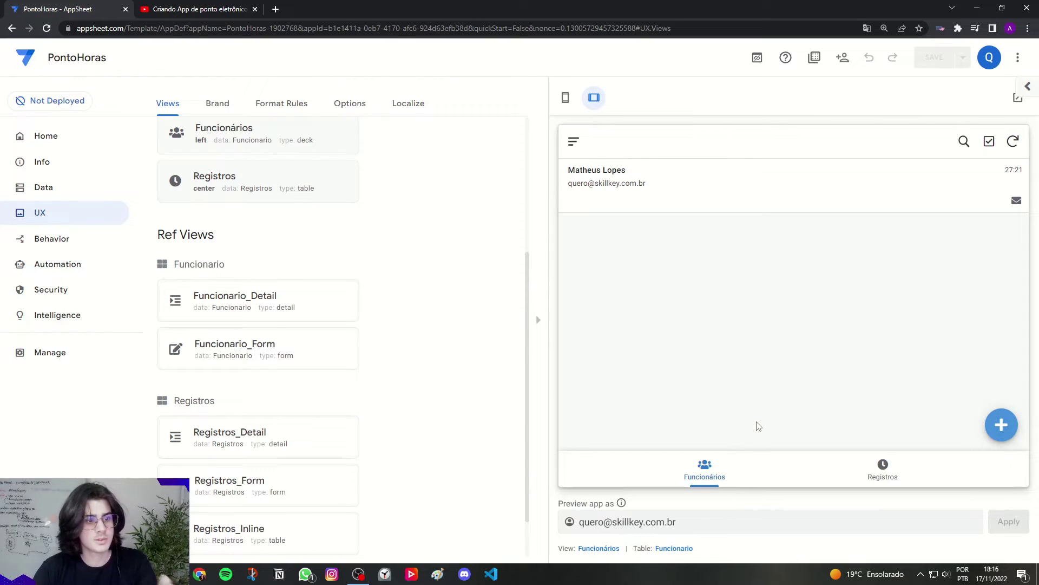
Step: Try the new employee form in the preview, then cancel it
left_click(1001, 425)
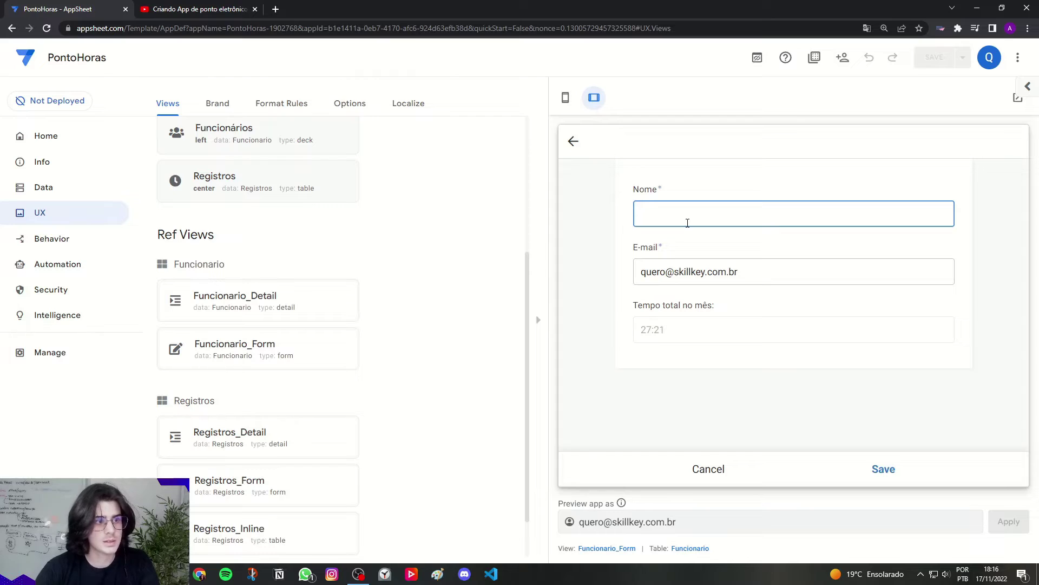
left_click_drag(683, 329, 642, 329)
left_click_drag(641, 271, 749, 270)
left_click(753, 272)
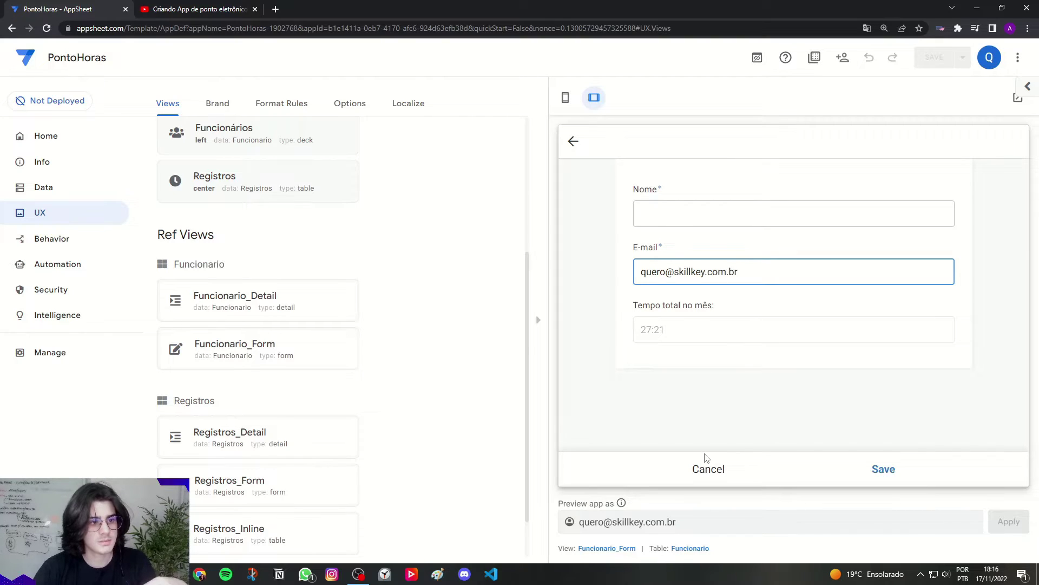
left_click(707, 461)
Step: Start a new time record form in the Registros preview and bring up the Registros_Form settings
left_click(899, 475)
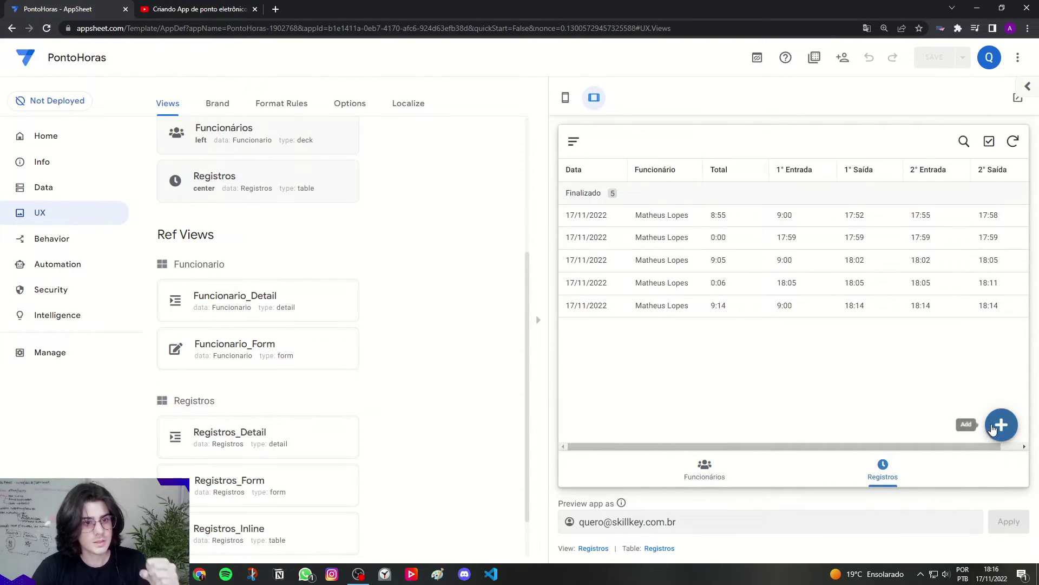
left_click(1001, 424)
scroll(758, 346, "down", 1)
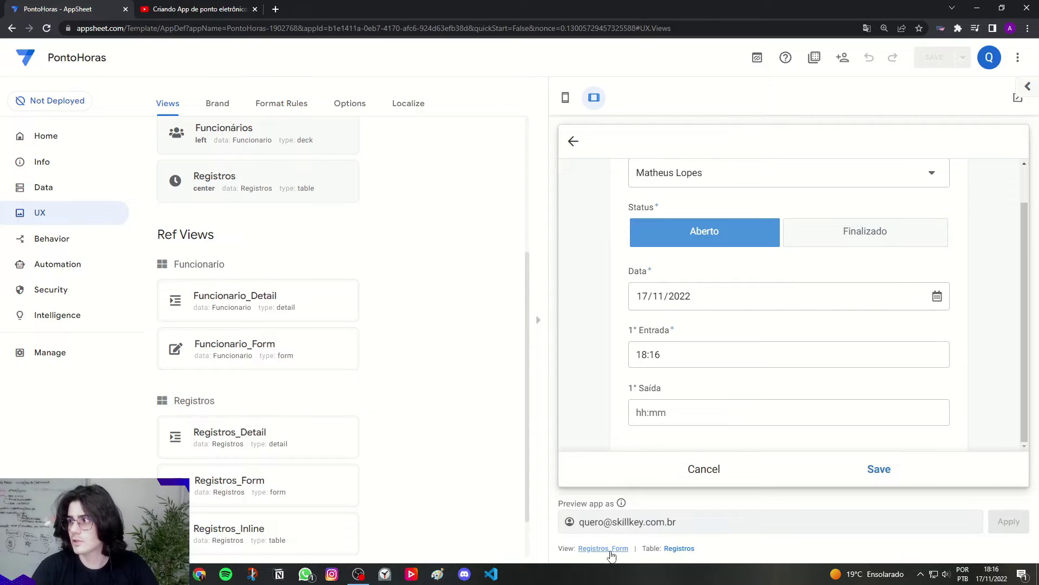
left_click(611, 552)
Step: With a phone preview, add three Registros_Form column-order rows and move Funcionario to the top
left_click(565, 97)
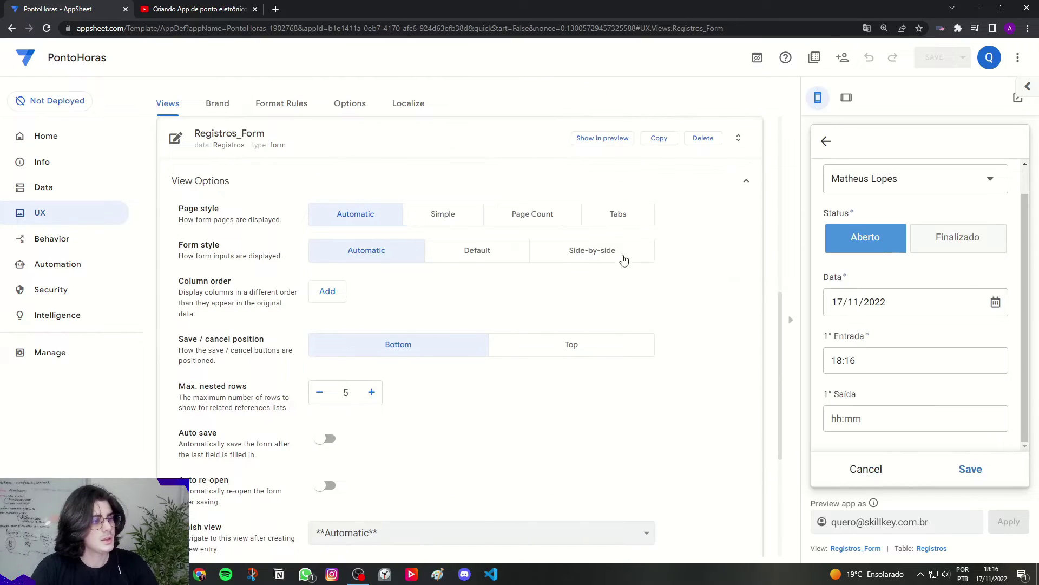
left_click_drag(181, 285, 232, 282)
double_click(222, 281)
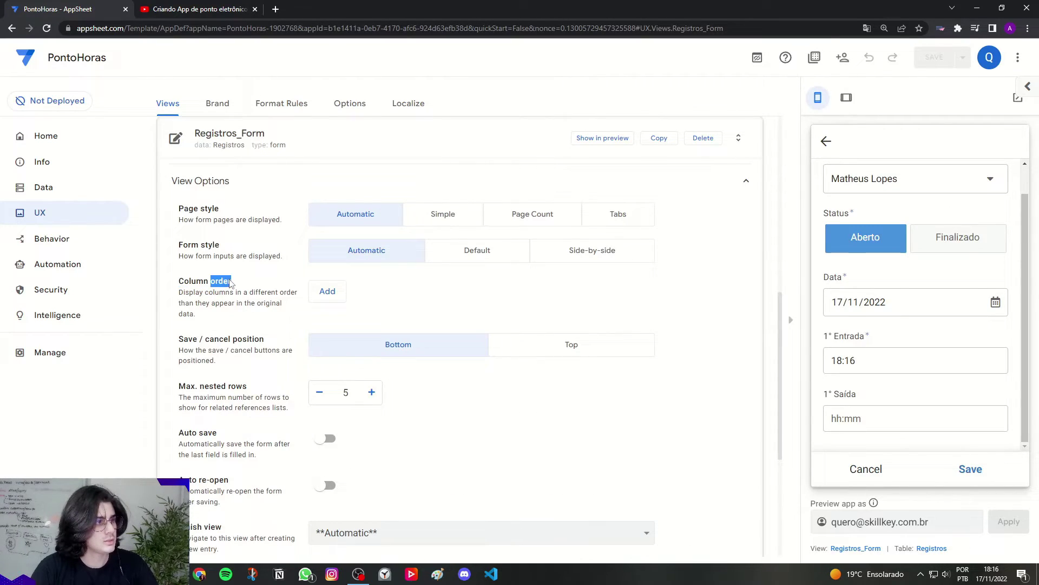
left_click(340, 301)
left_click(330, 320)
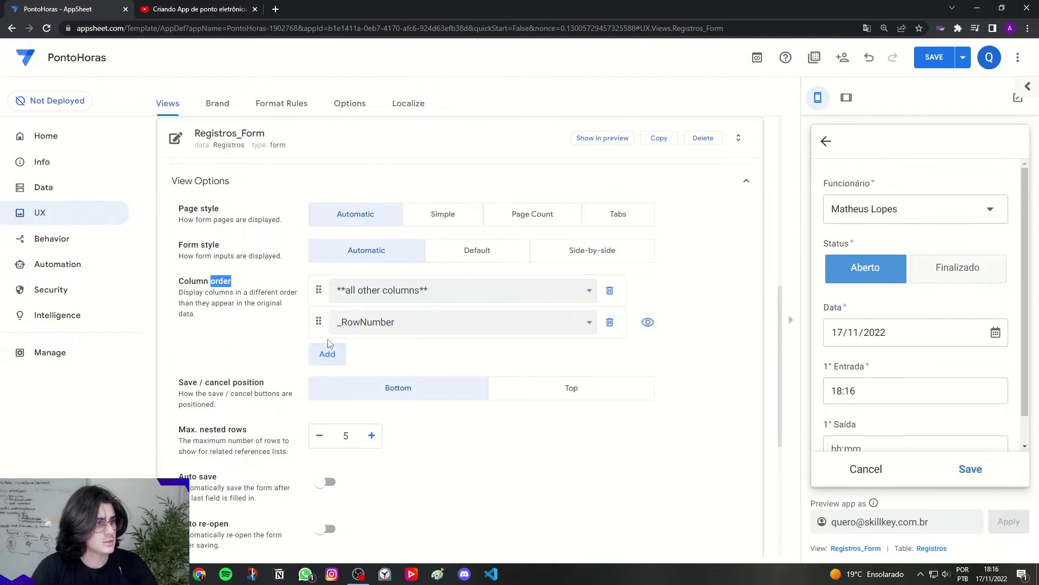
left_click(331, 348)
left_click_drag(319, 353, 324, 291)
Step: Set the other two rows to Data and HoraEntrada1, close the view settings and save
left_click(352, 329)
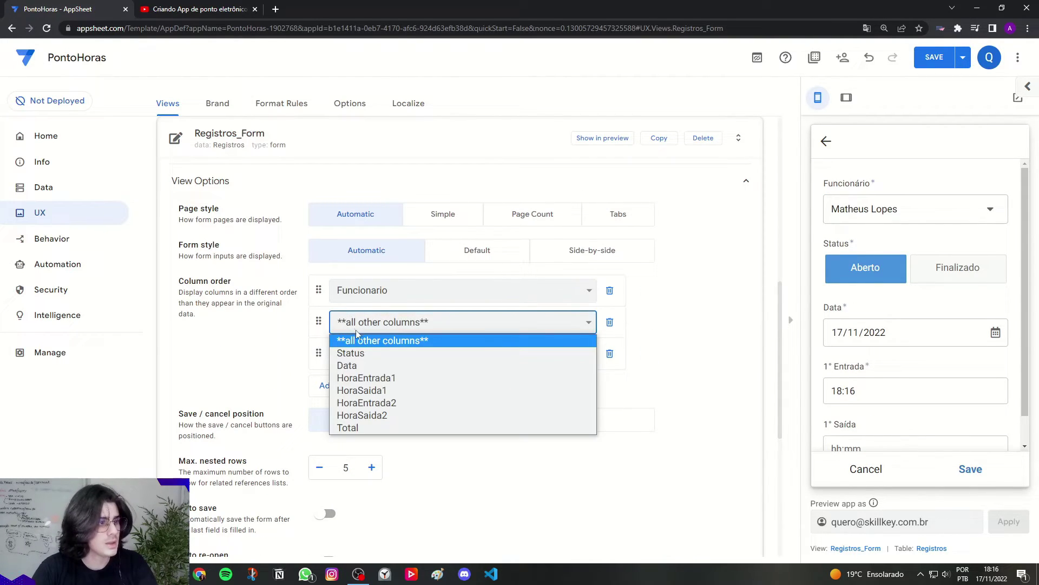
left_click(359, 363)
left_click(358, 362)
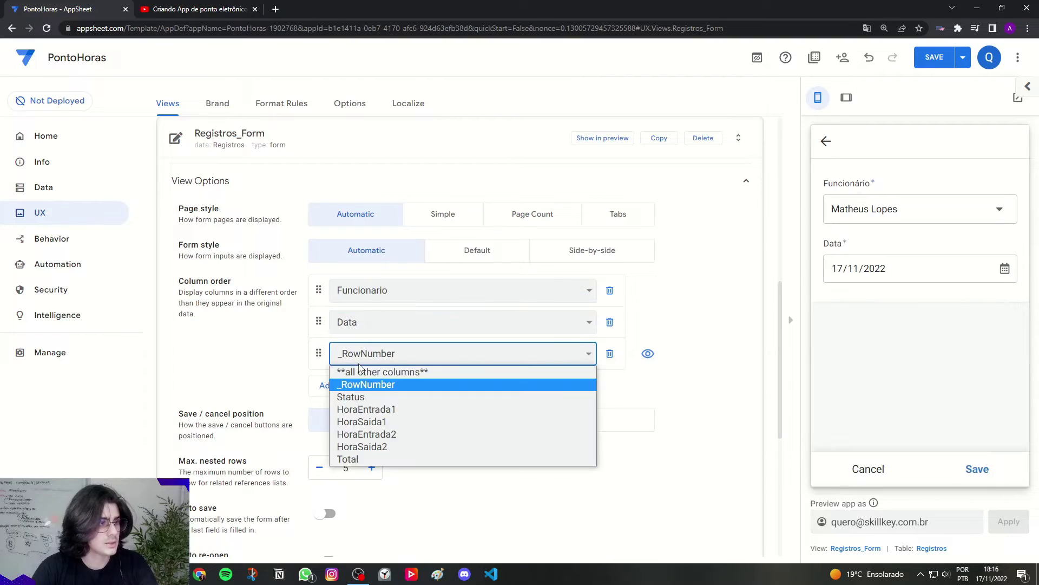
left_click(367, 409)
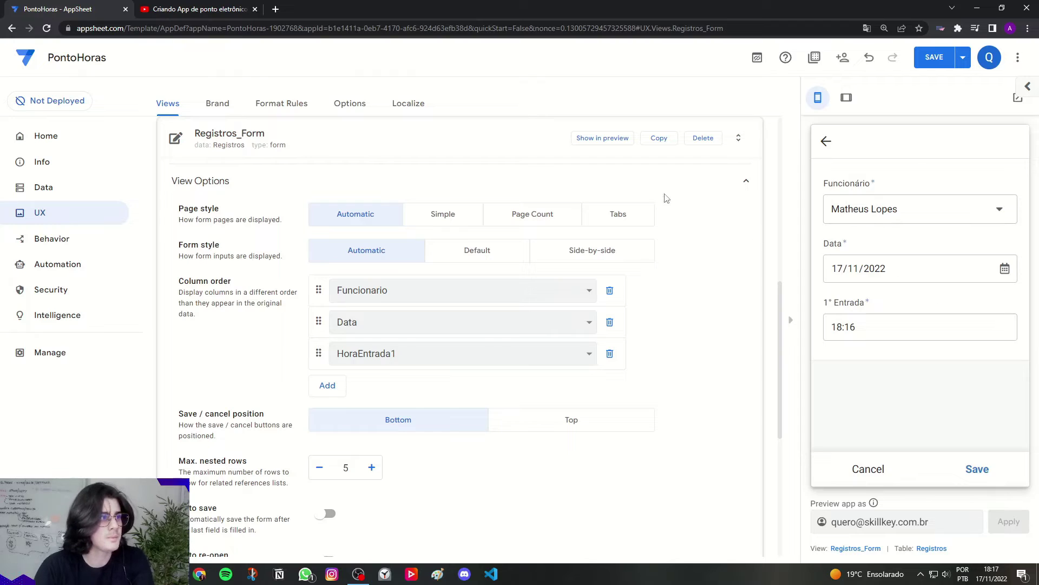
left_click(466, 137)
left_click(934, 60)
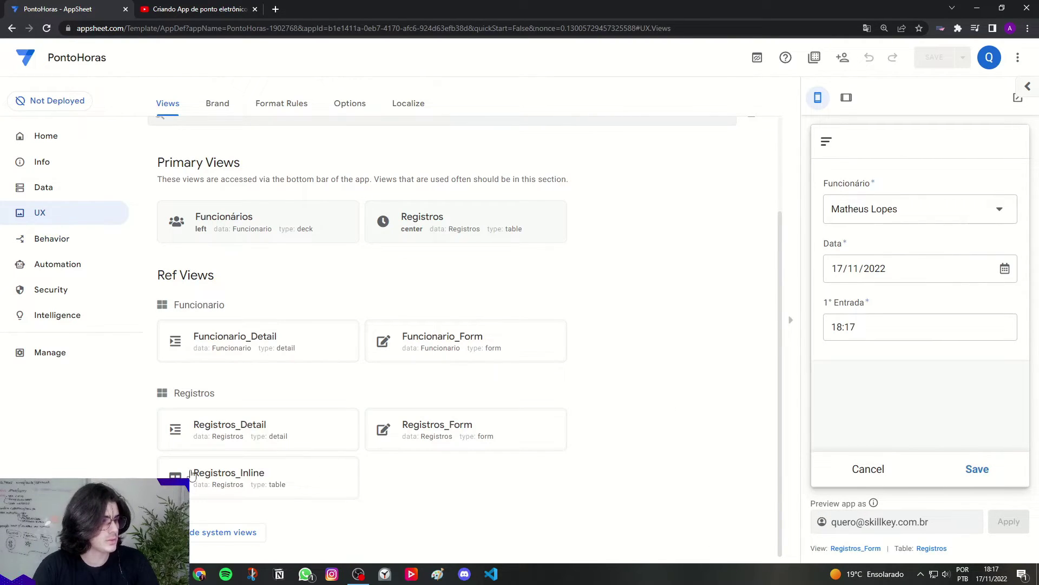
Step: Toggle the system views off and back on, and expand then collapse the Registros_Form settings
left_click(211, 532)
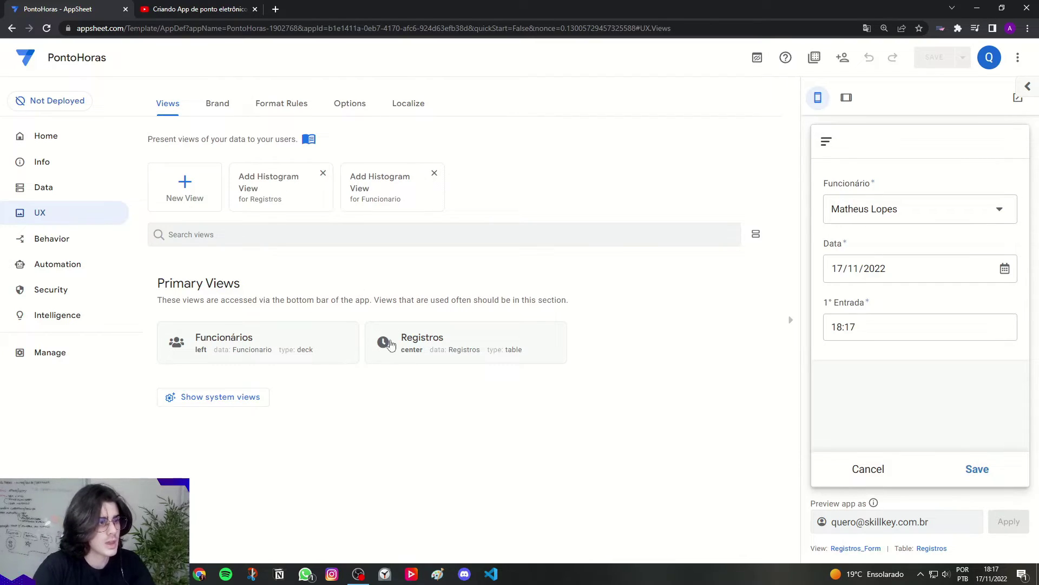
left_click(233, 405)
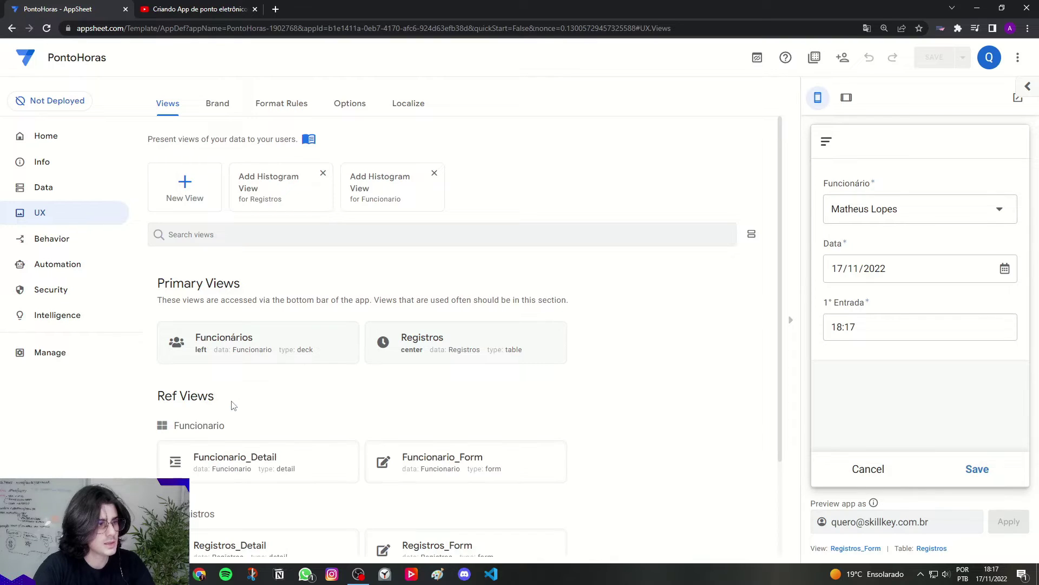
left_click(856, 548)
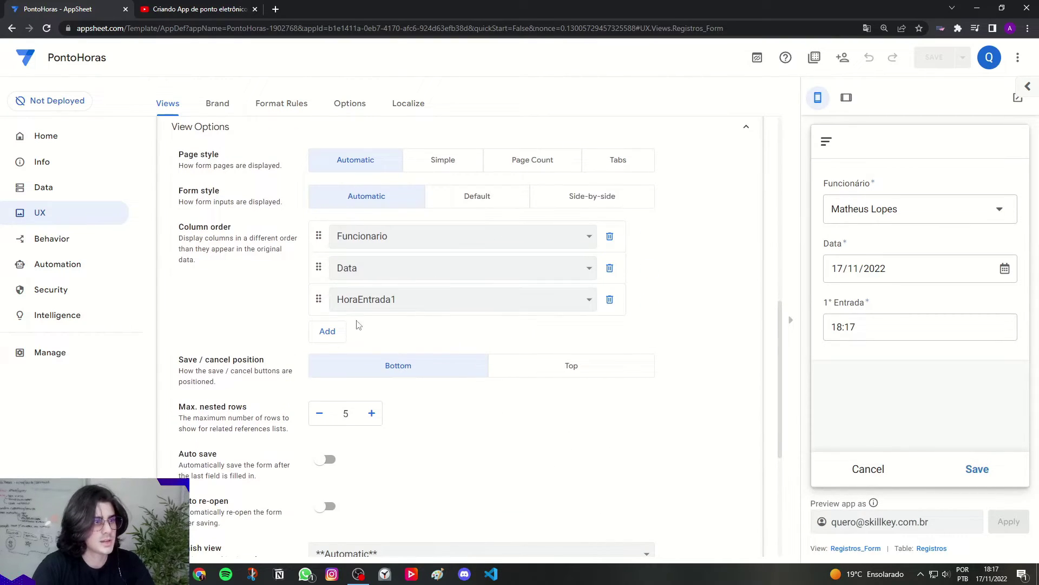
scroll(356, 321, "up", 3)
left_click(245, 252)
Step: In tablet preview, save a new time record and record its clock-out, both at 18:17
left_click(846, 97)
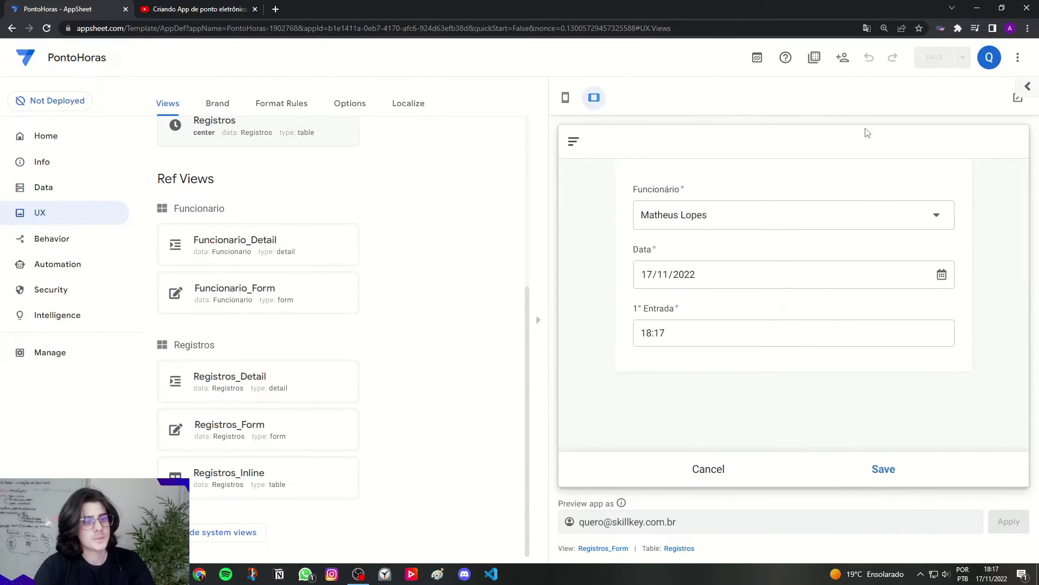
left_click(721, 459)
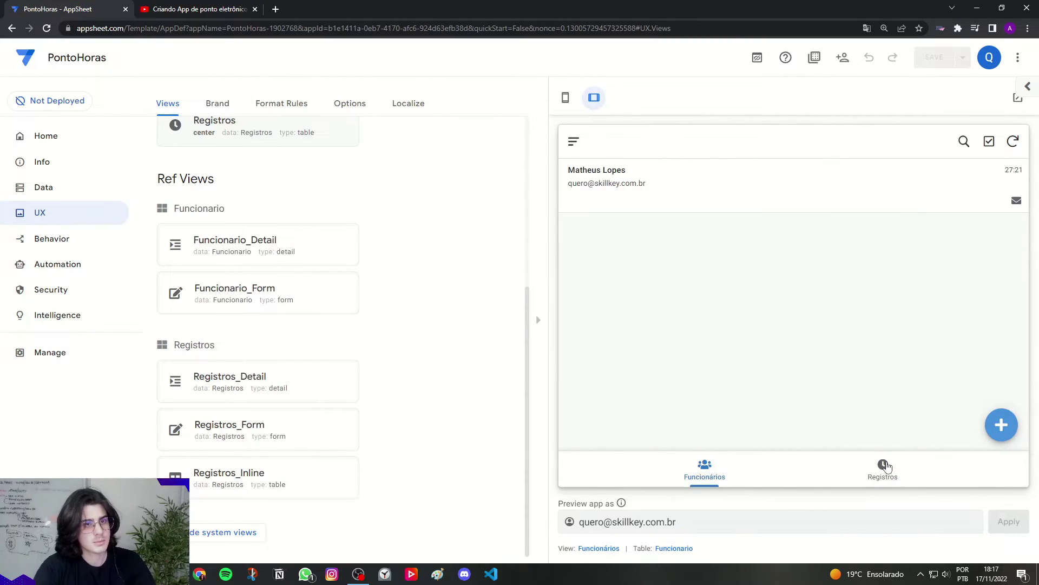
left_click(745, 172)
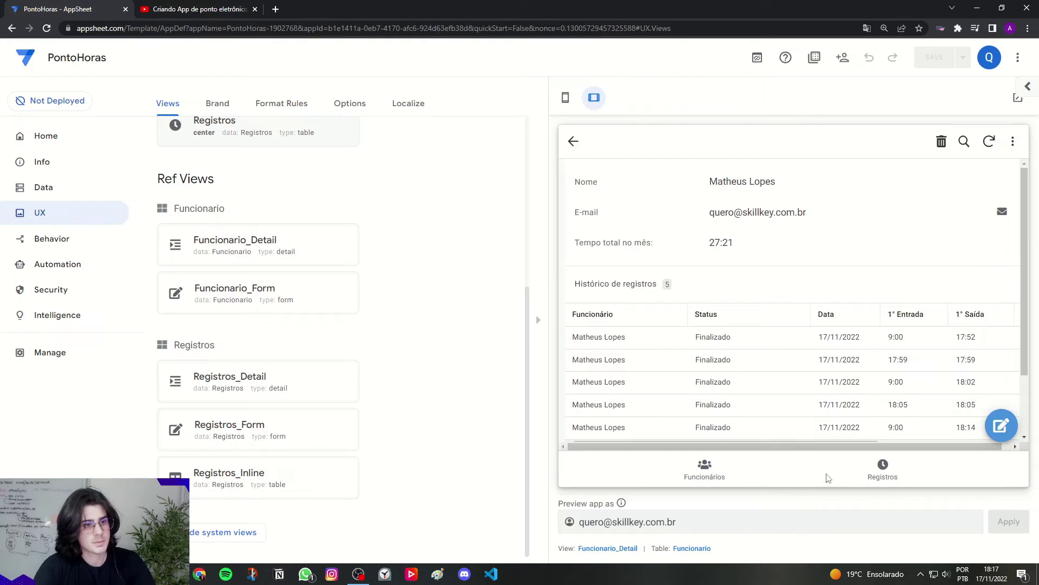
left_click(883, 476)
left_click(998, 427)
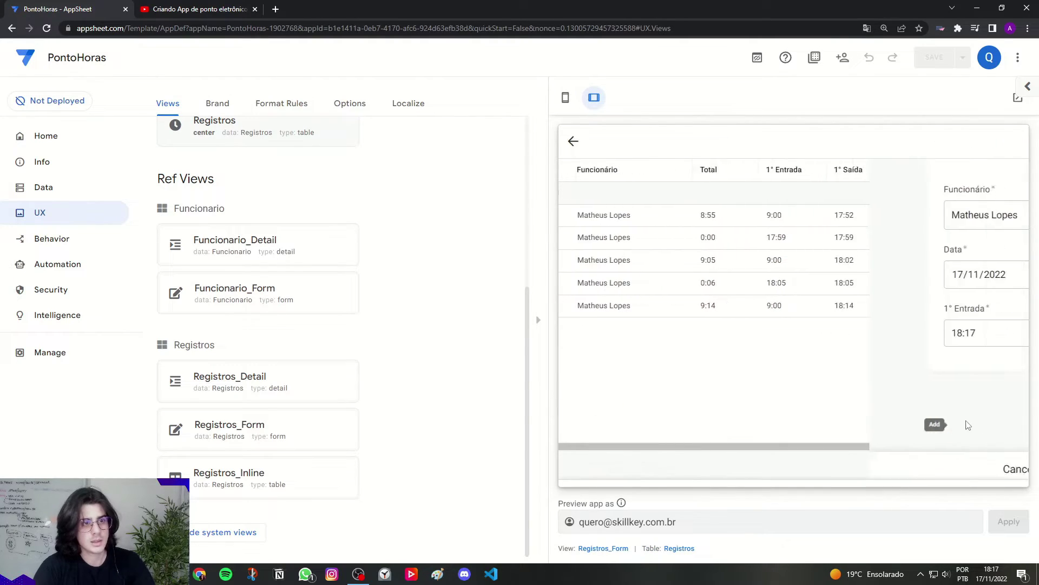
left_click(884, 469)
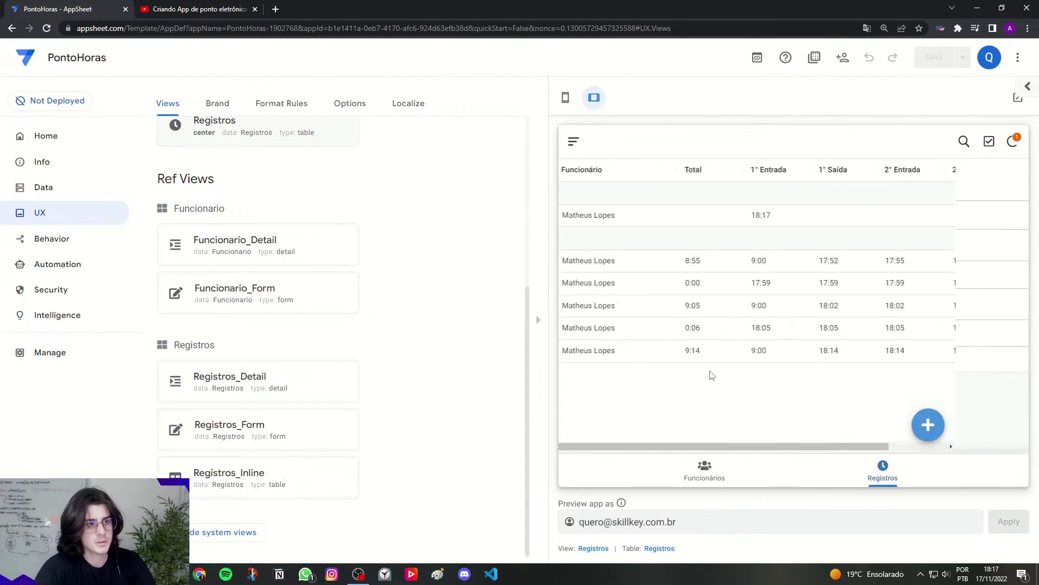
left_click(679, 222)
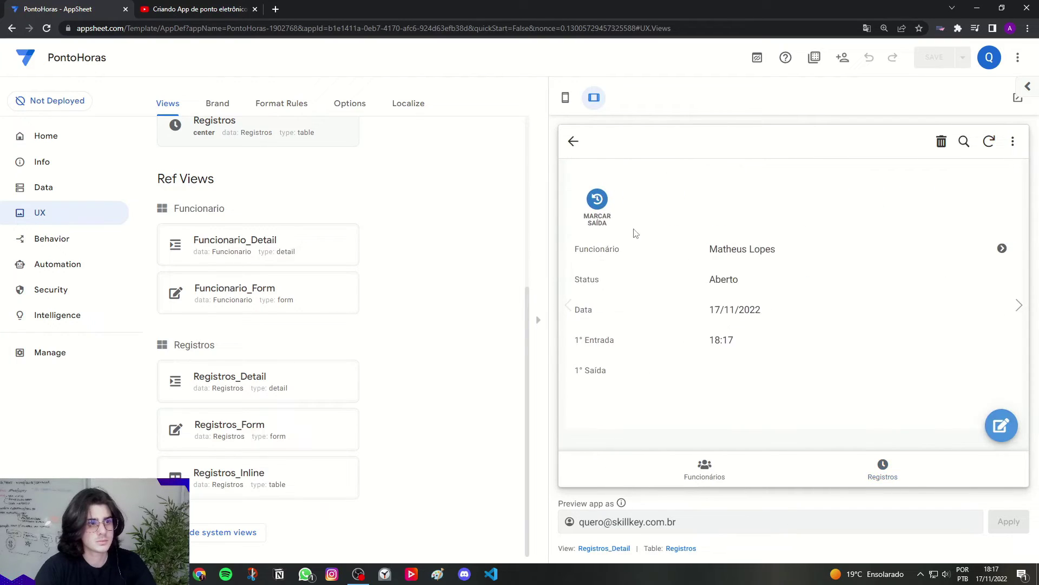
left_click(600, 211)
scroll(736, 325, "down", 1)
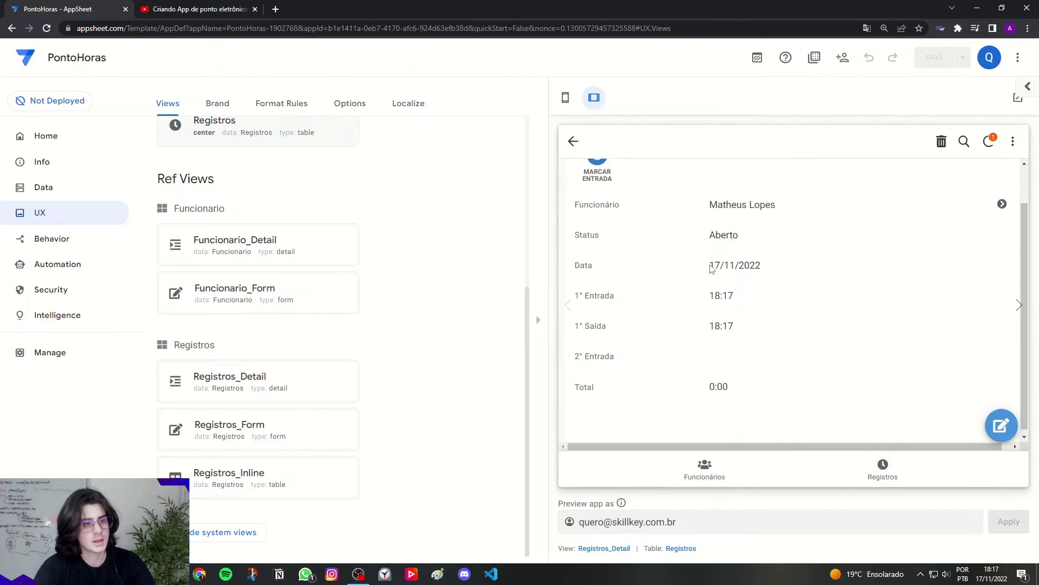
left_click(574, 144)
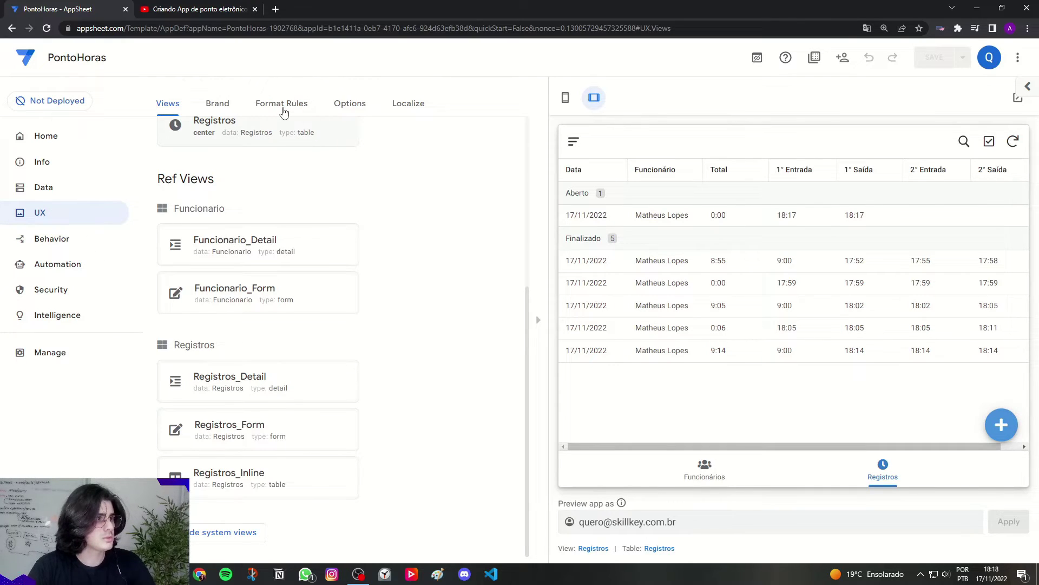
Step: Go to Format Rules, show the employees list in the preview, and add a new format rule
left_click(284, 113)
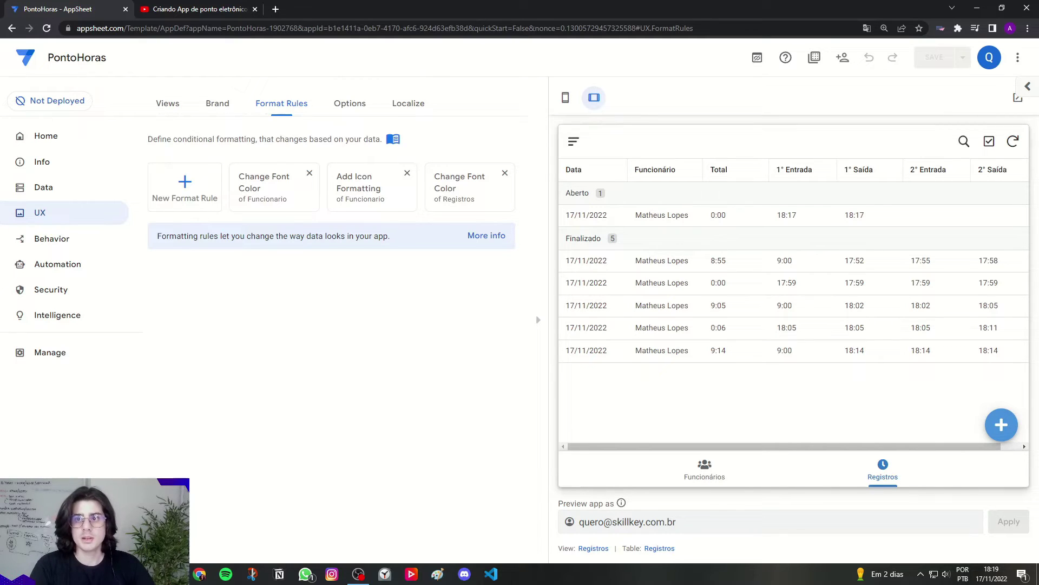
left_click(665, 480)
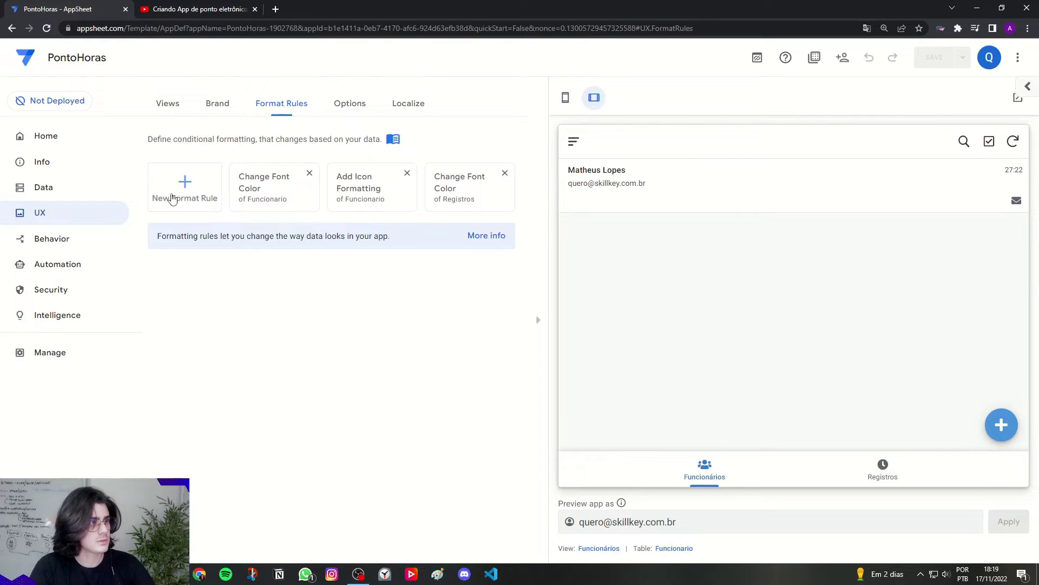
left_click(184, 190)
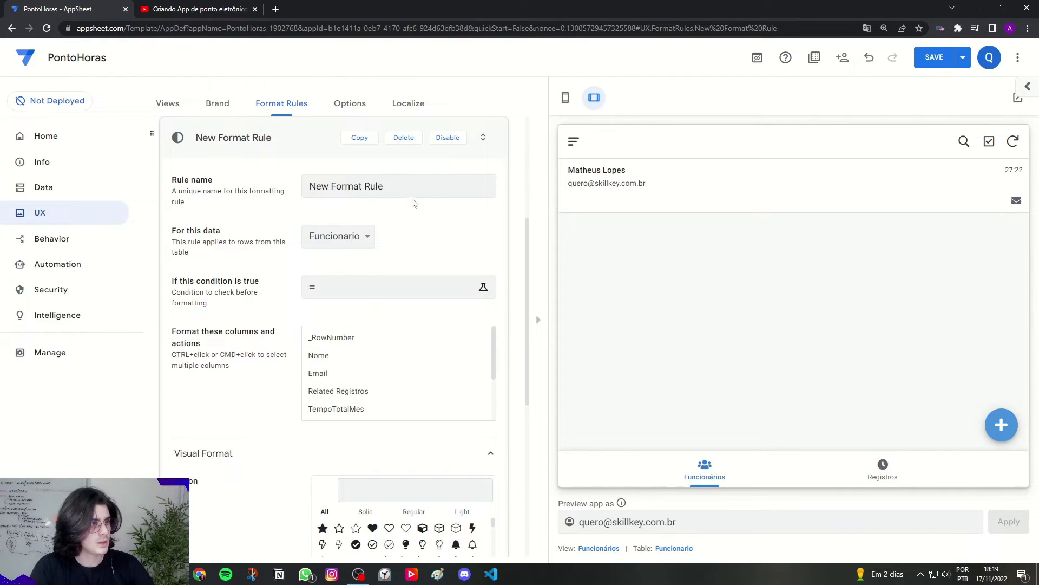
Step: Rename the rule 'Ícone funcionario' and apply it to the Nome column
triple_click(385, 186)
key("Caps_Lock")
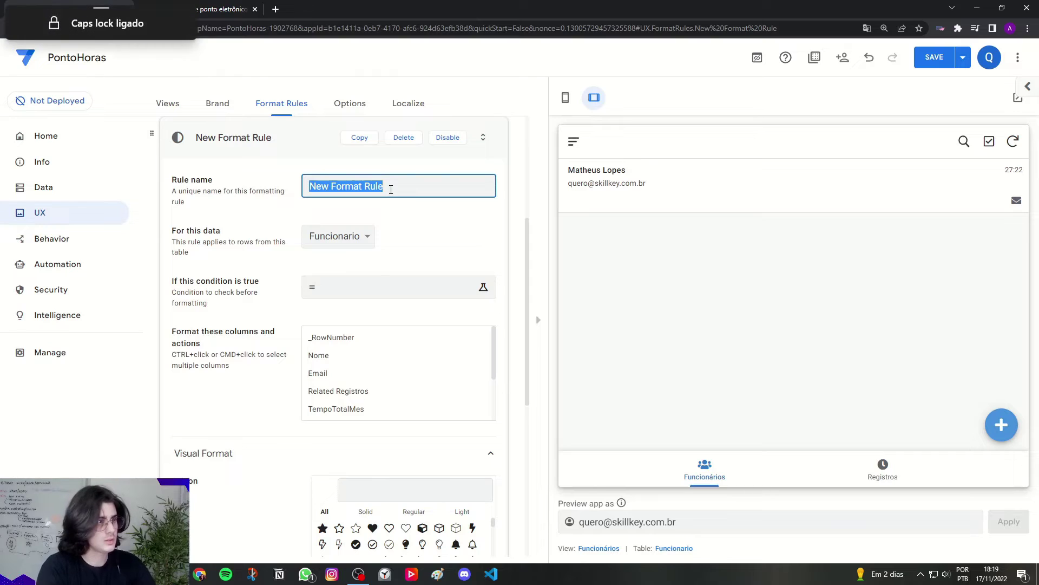
double_click(390, 189)
key("ctrl+a")
key("BackSpace")
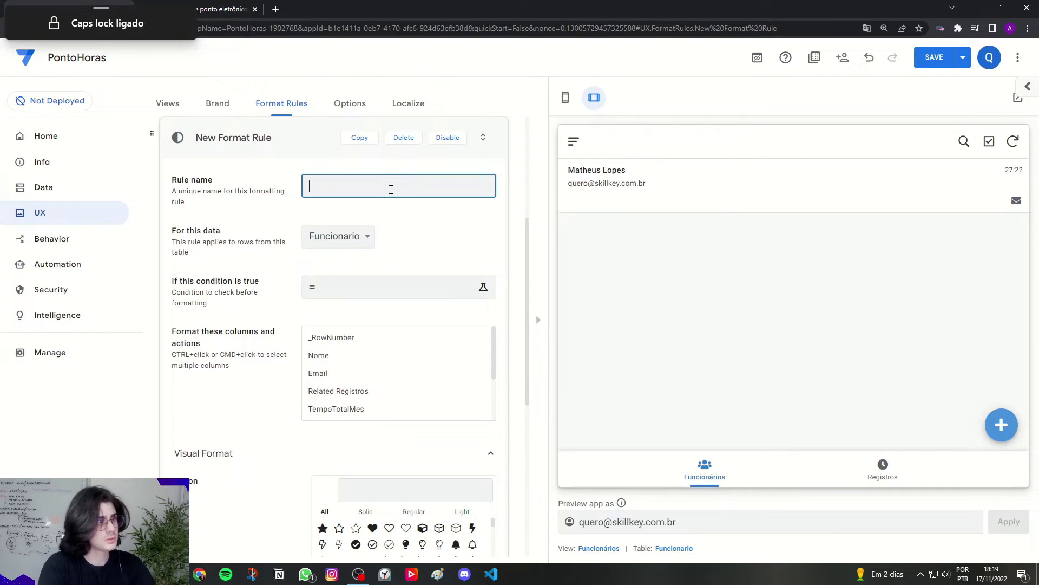
key("Caps_Lock")
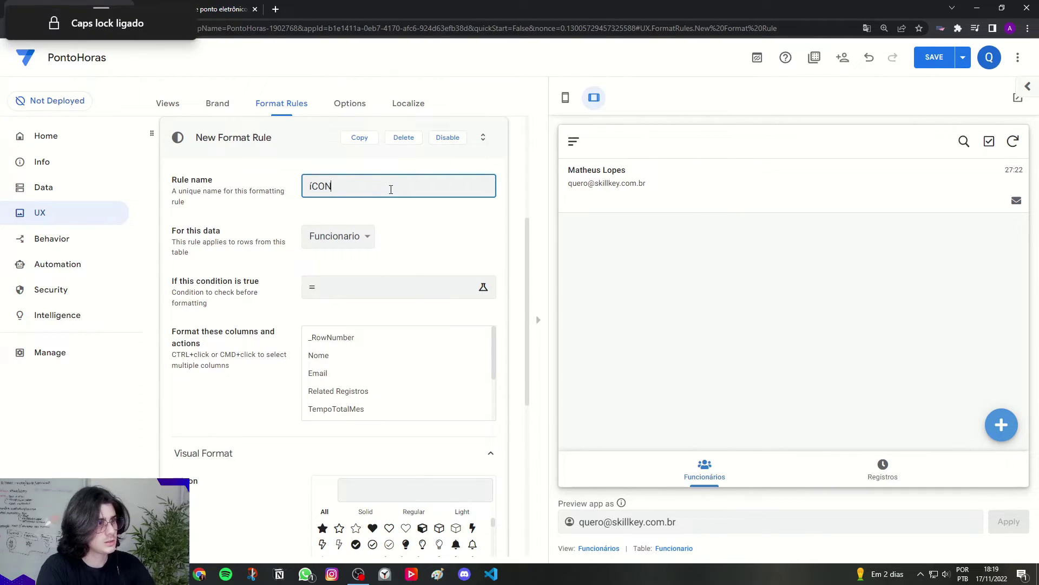
key("Caps_Lock")
type("Ícone funcionario")
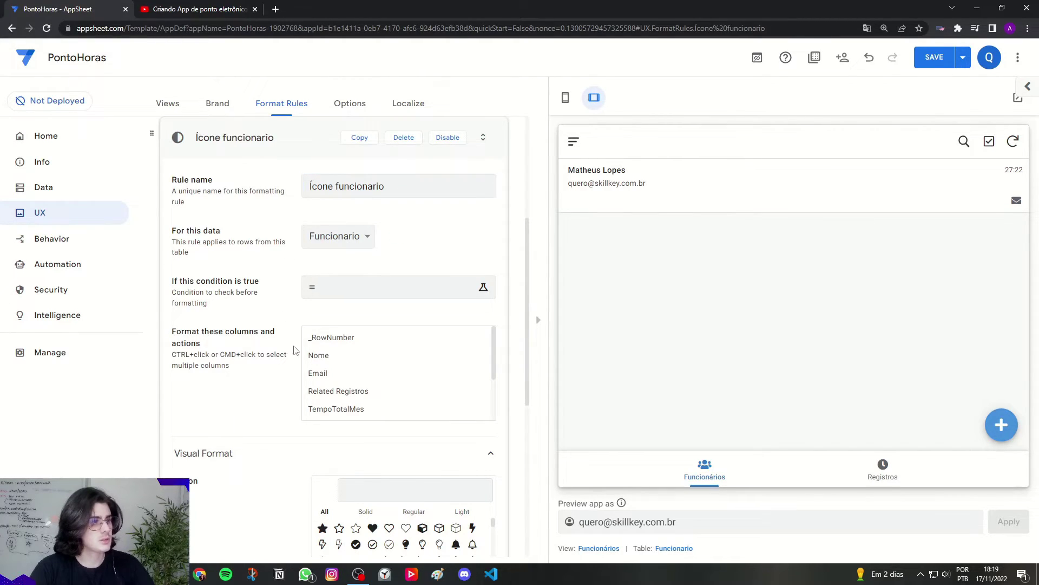
left_click(320, 358)
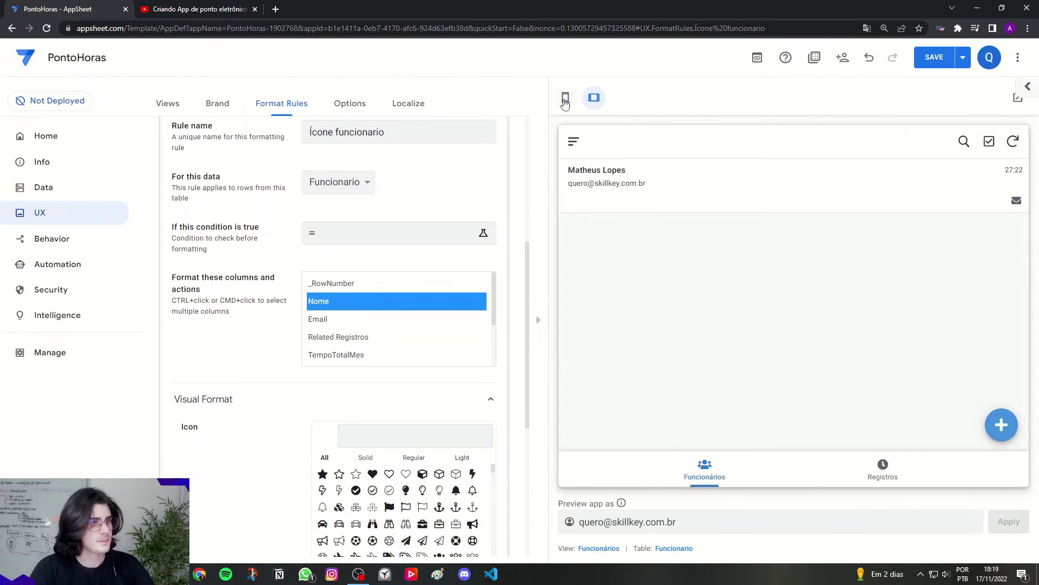
Step: Give employee names the user icon found by searching 'user'
left_click(566, 98)
scroll(561, 314, "down", 4)
left_click_drag(185, 264, 210, 266)
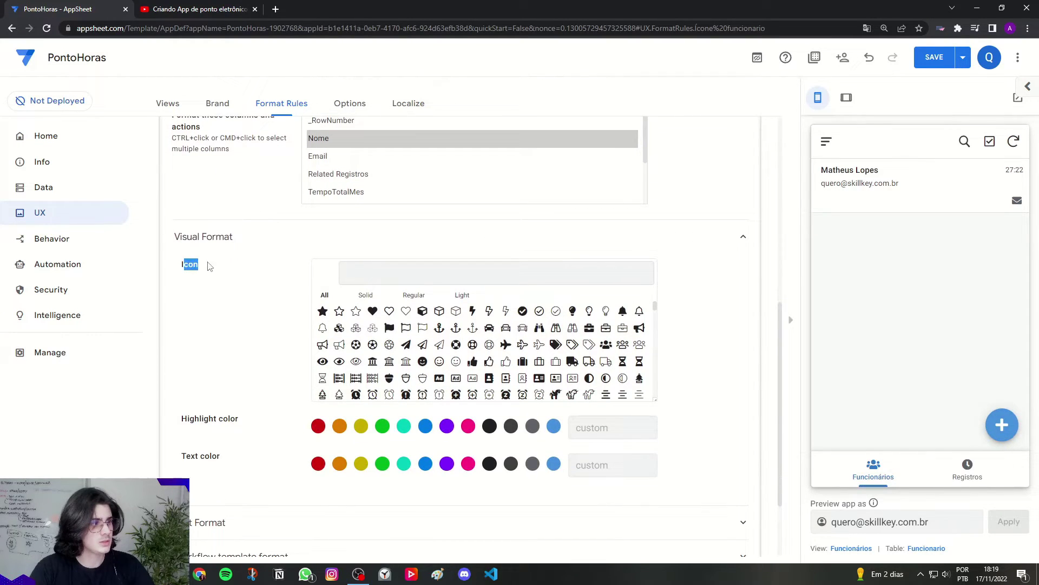
left_click(419, 264)
type("user")
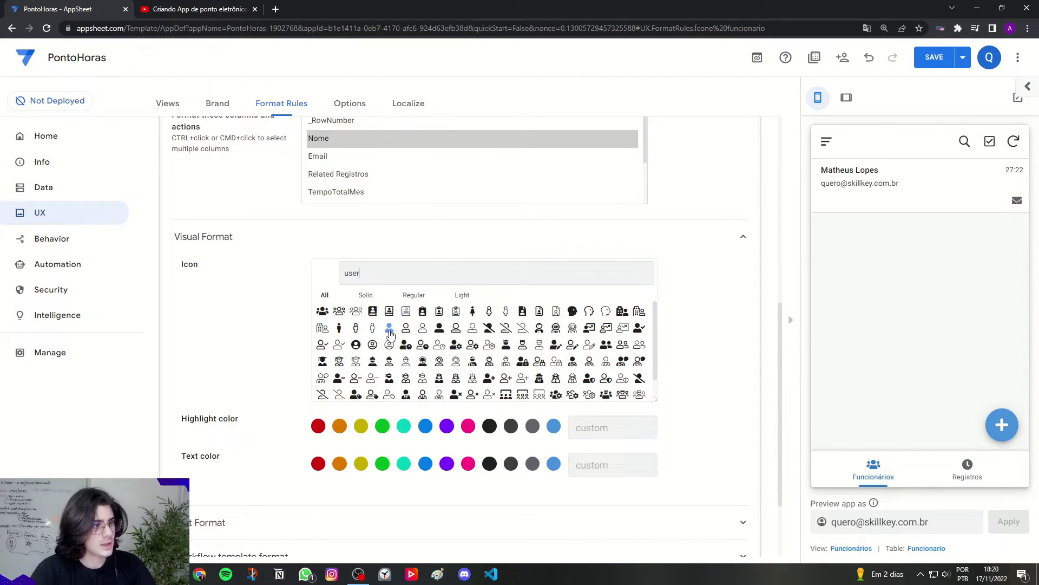
left_click(389, 328)
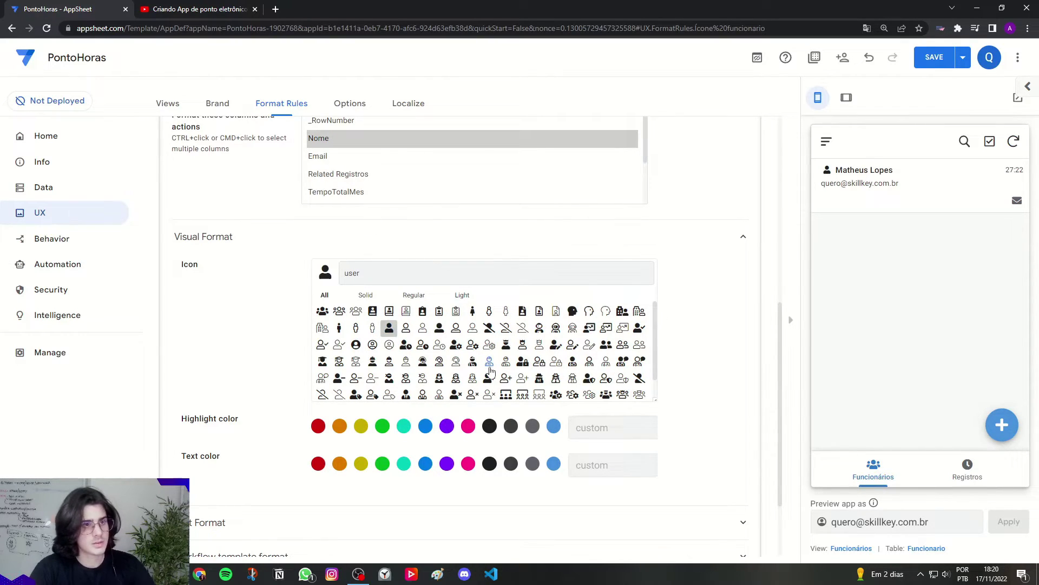
Step: Make the employee names bold in the text formatting options
scroll(519, 379, "down", 3)
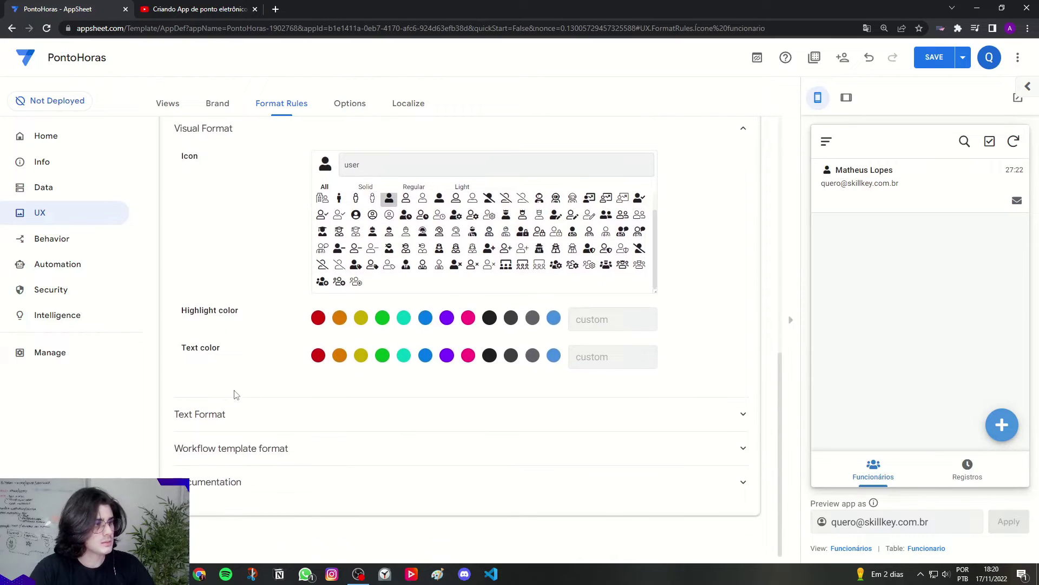
left_click(194, 414)
scroll(244, 406, "down", 2)
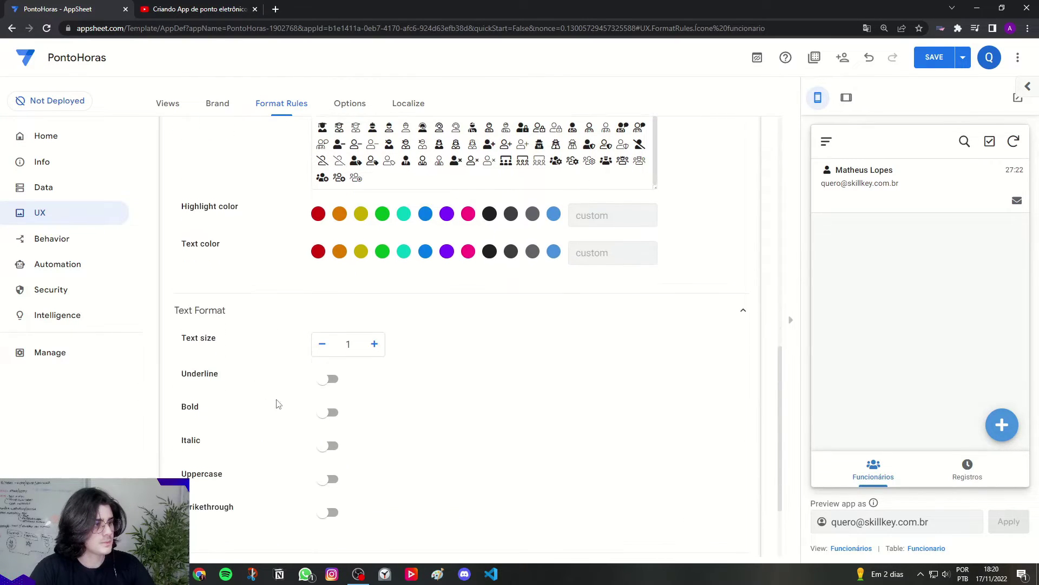
left_click(330, 408)
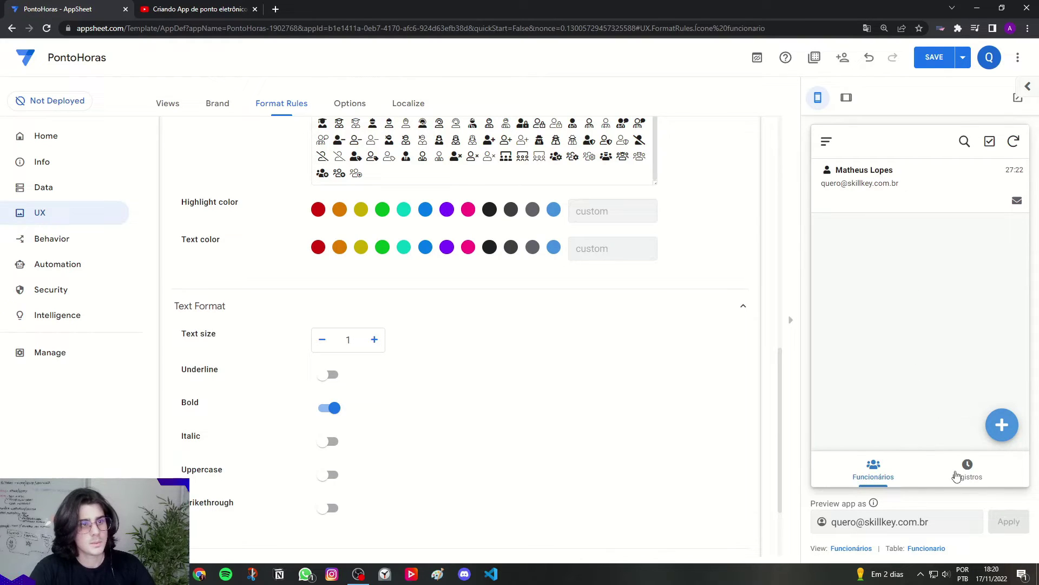
left_click(957, 473)
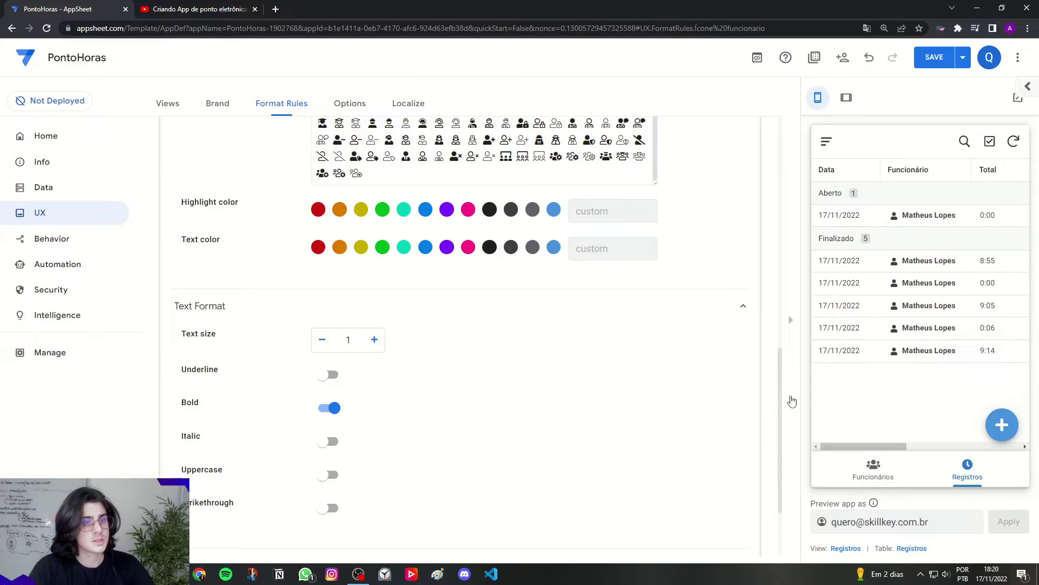
Step: Set the icon's Highlight color to the theme blue and collapse the Ícone funcionario rule
scroll(758, 401, "up", 3)
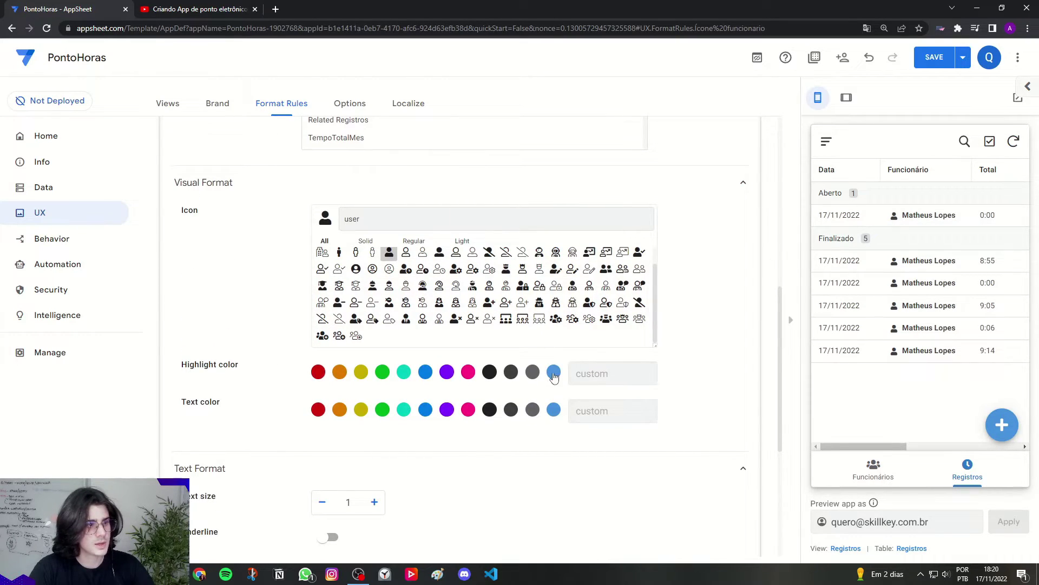
left_click(553, 374)
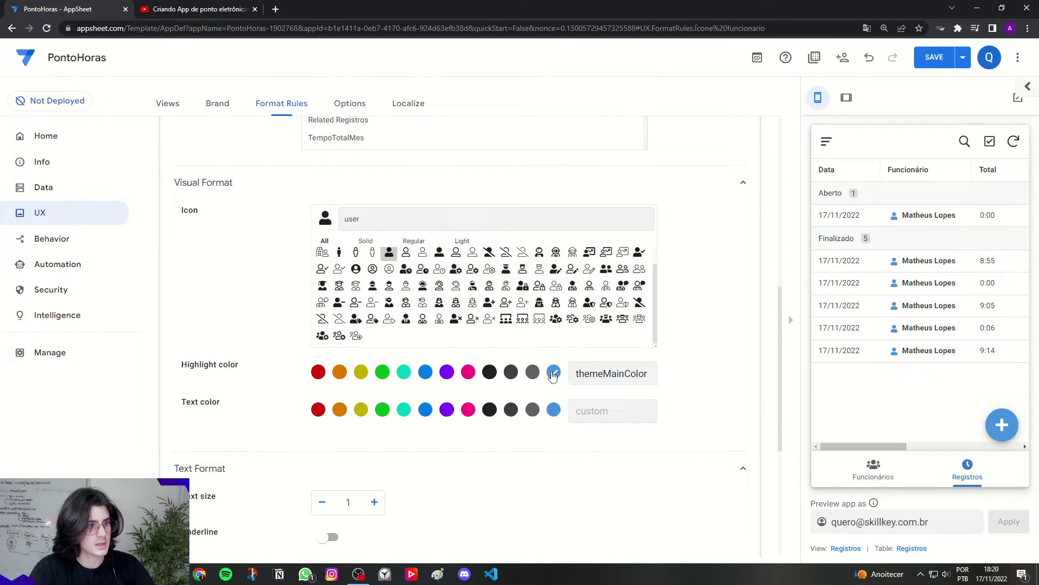
left_click_drag(180, 370, 238, 370)
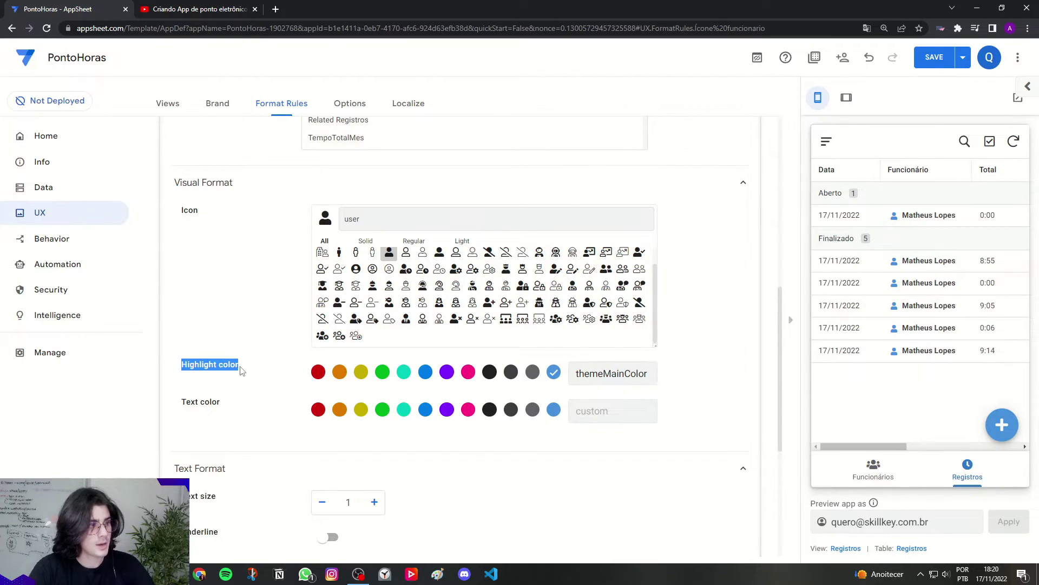
left_click(242, 371)
left_click_drag(182, 403, 219, 407)
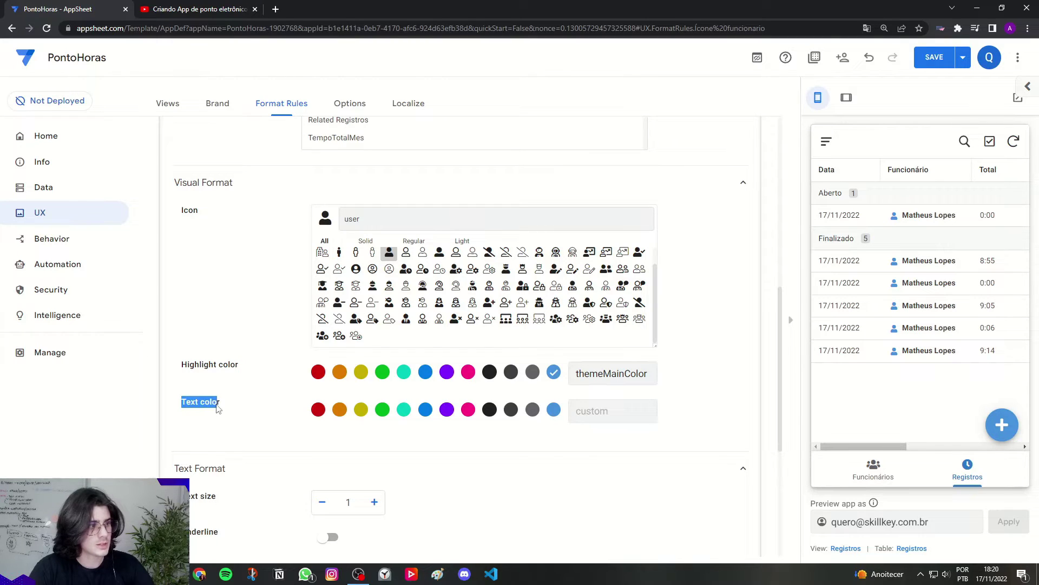
left_click(219, 406)
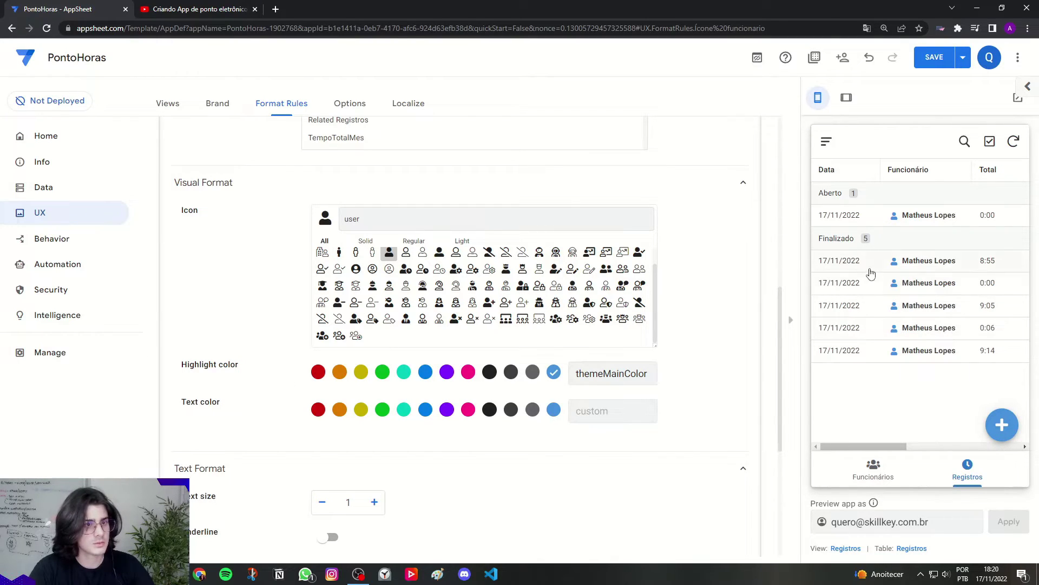
scroll(674, 383, "up", 3)
scroll(674, 384, "up", 5)
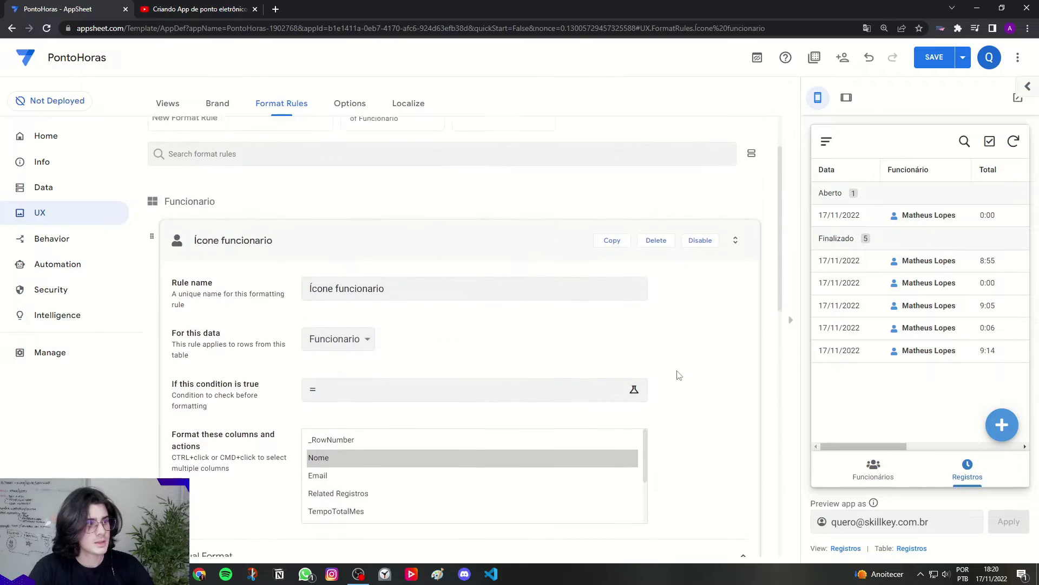
left_click(347, 244)
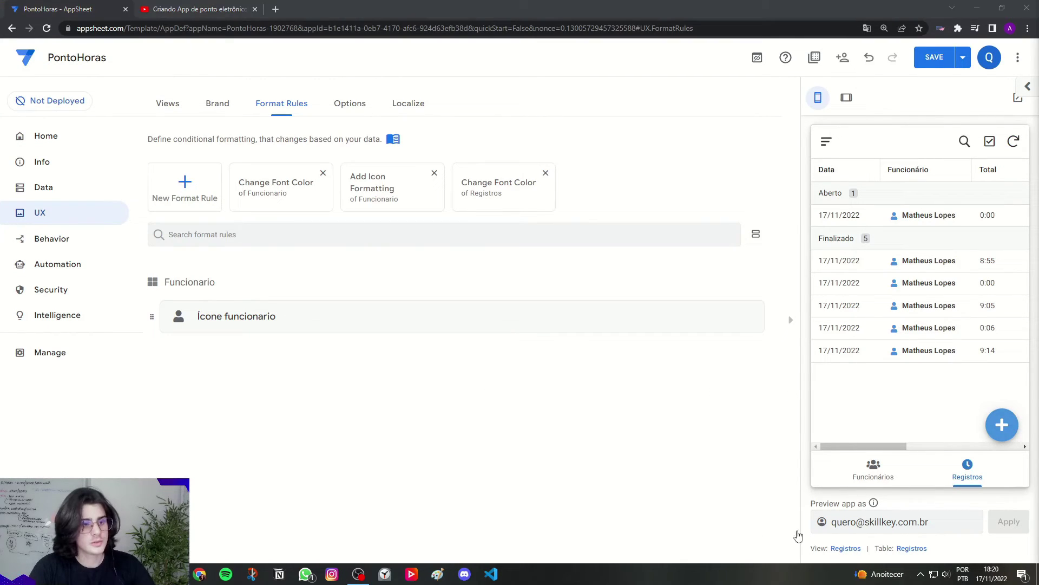
Step: Open the employee's detail in the preview to see the user icon and Tempo total no mês 27:22
left_click(881, 480)
left_click(892, 204)
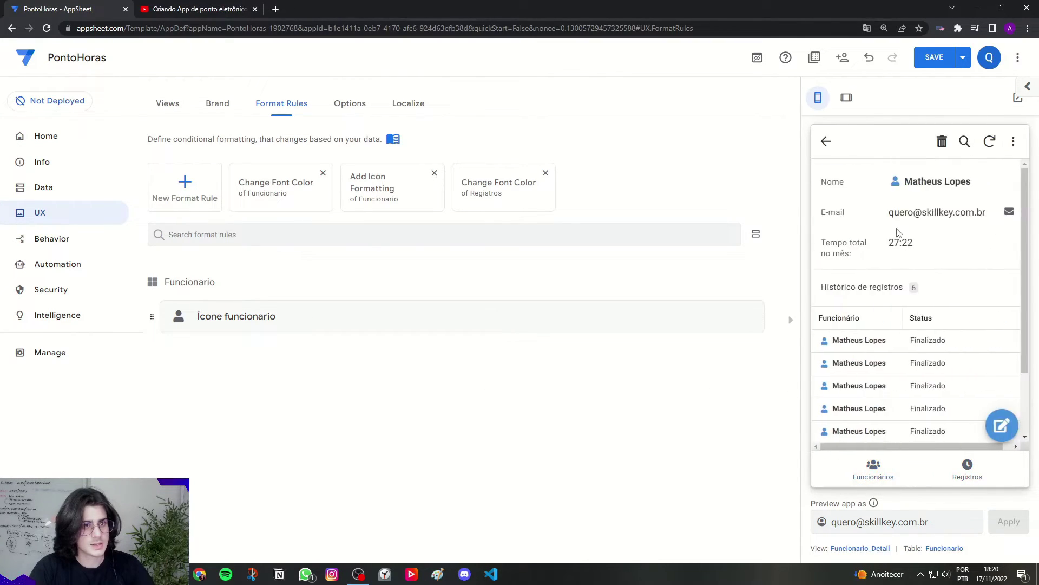
left_click_drag(822, 244, 851, 250)
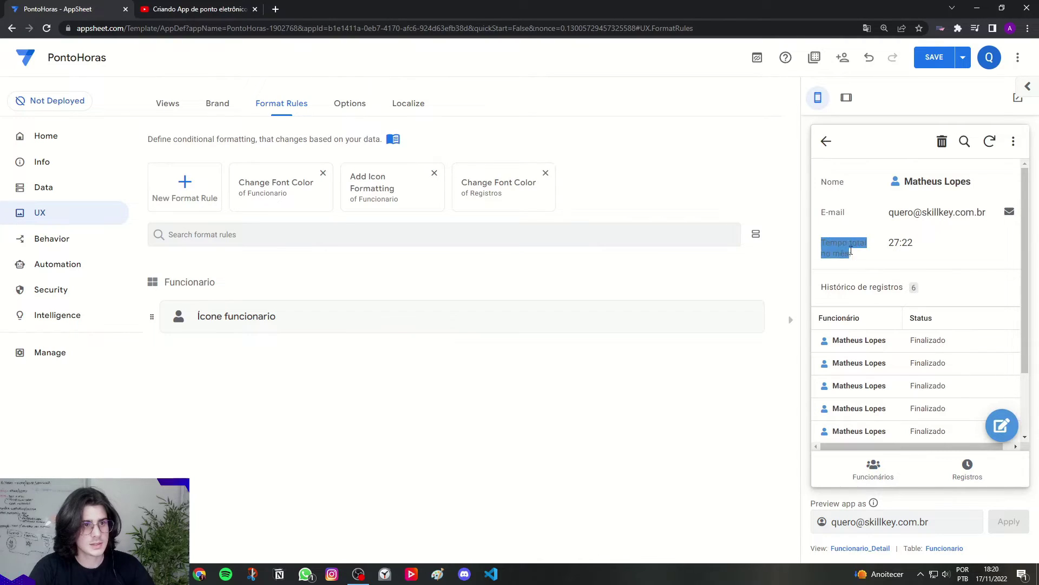
left_click(861, 260)
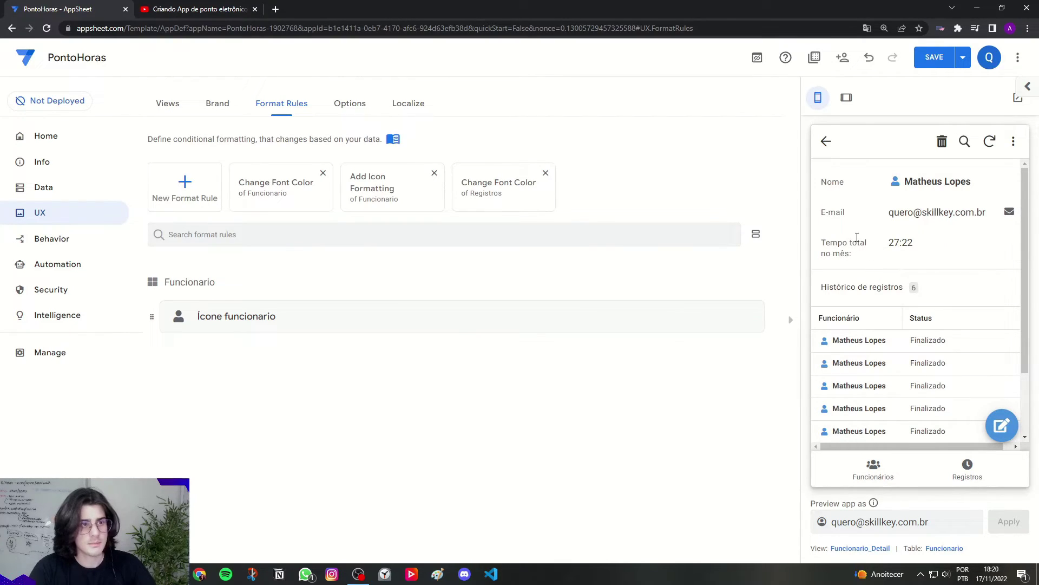
Step: Create a new rule named 'Tempo total mes' targeting the TempoTotalMes column
left_click(185, 202)
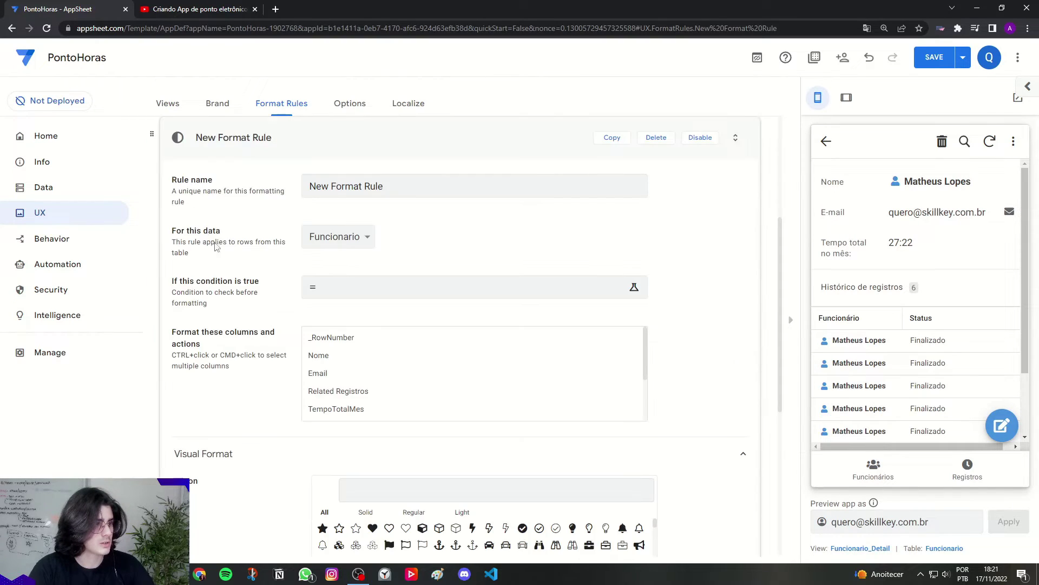
left_click(407, 190)
key("ctrl+a")
type("T")
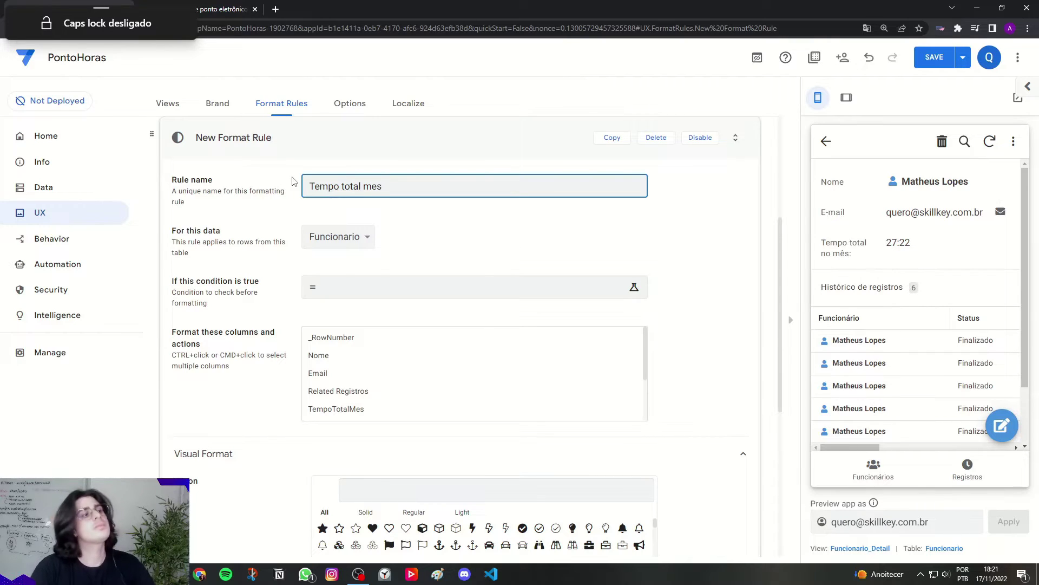
left_click(292, 182)
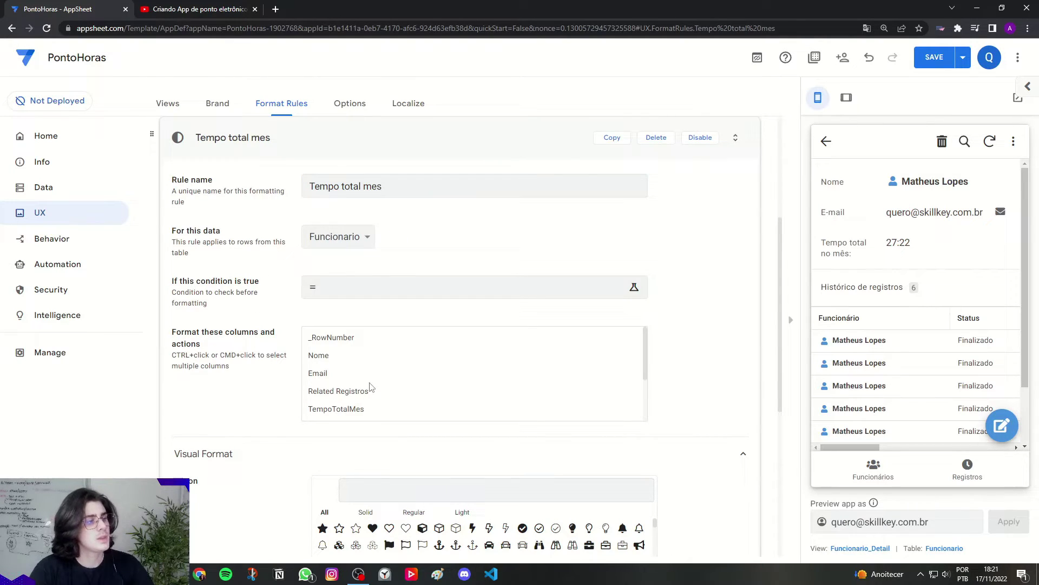
scroll(371, 388, "down", 2)
scroll(330, 374, "up", 2)
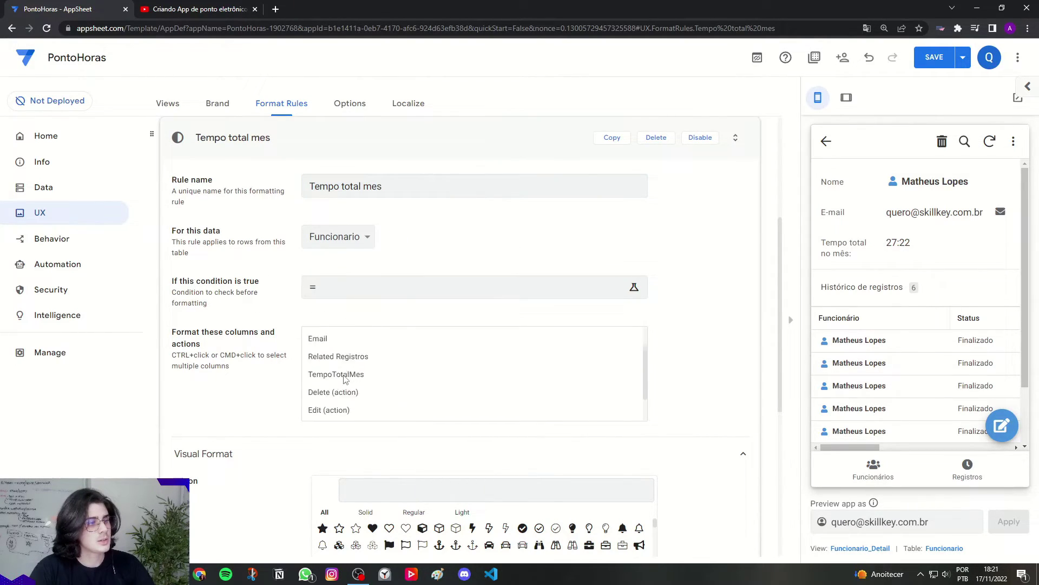
left_click(366, 411)
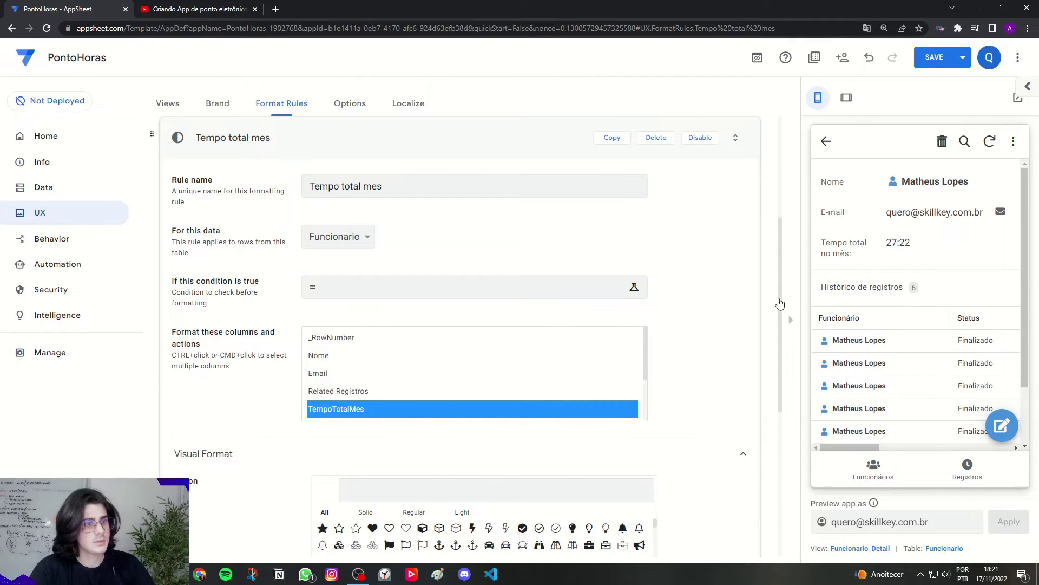
Step: Give the monthly total an alarm-clock icon found by searching 'clock'
scroll(199, 387, "down", 3)
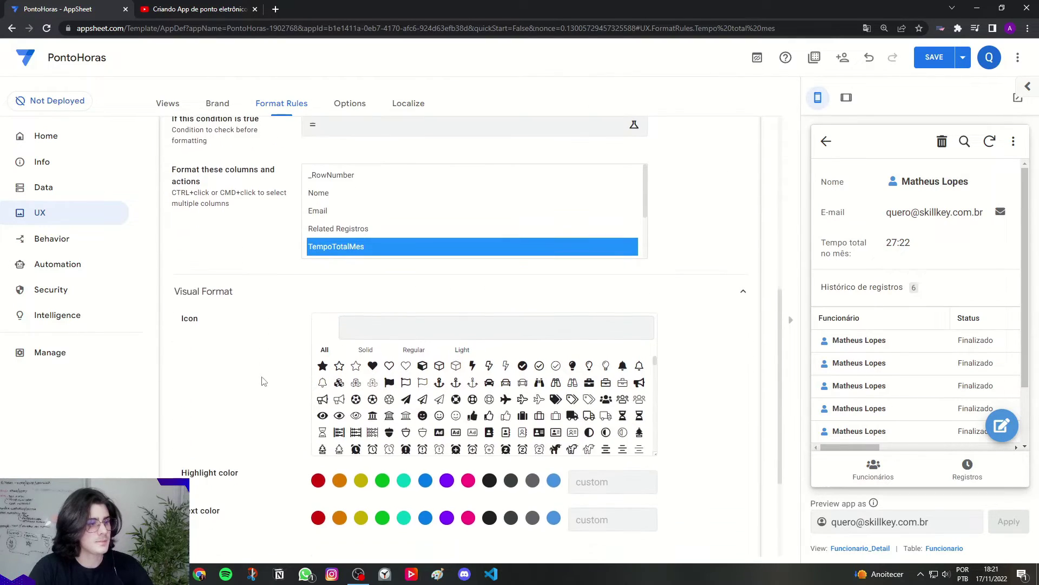
left_click(352, 337)
type("cloc")
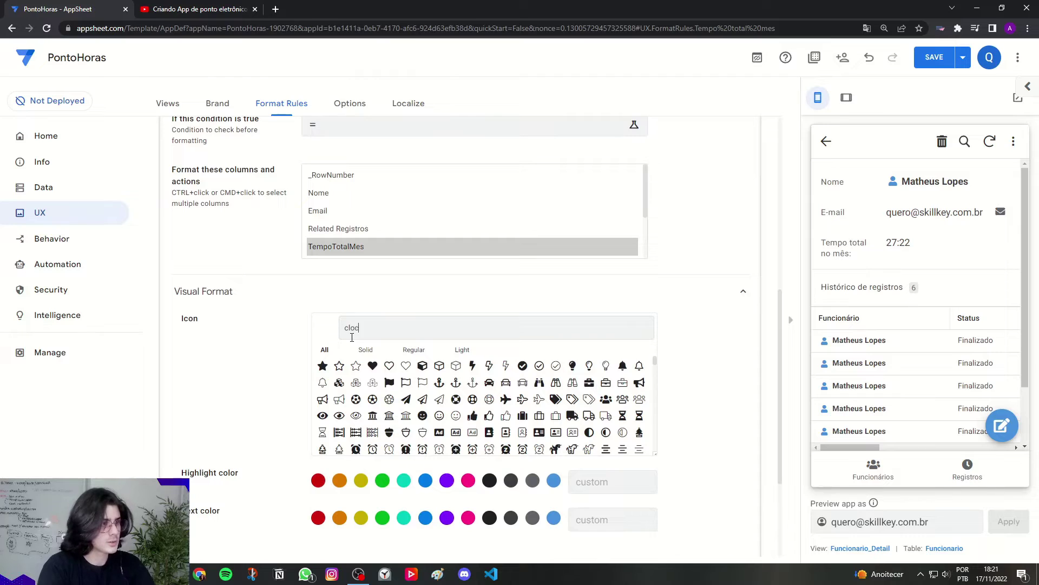
type("k")
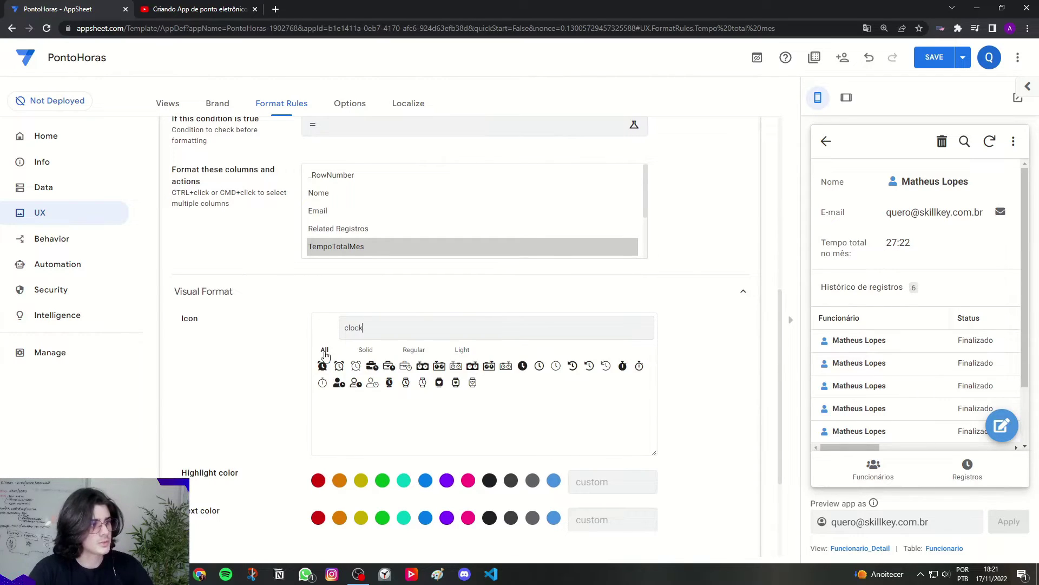
left_click(322, 365)
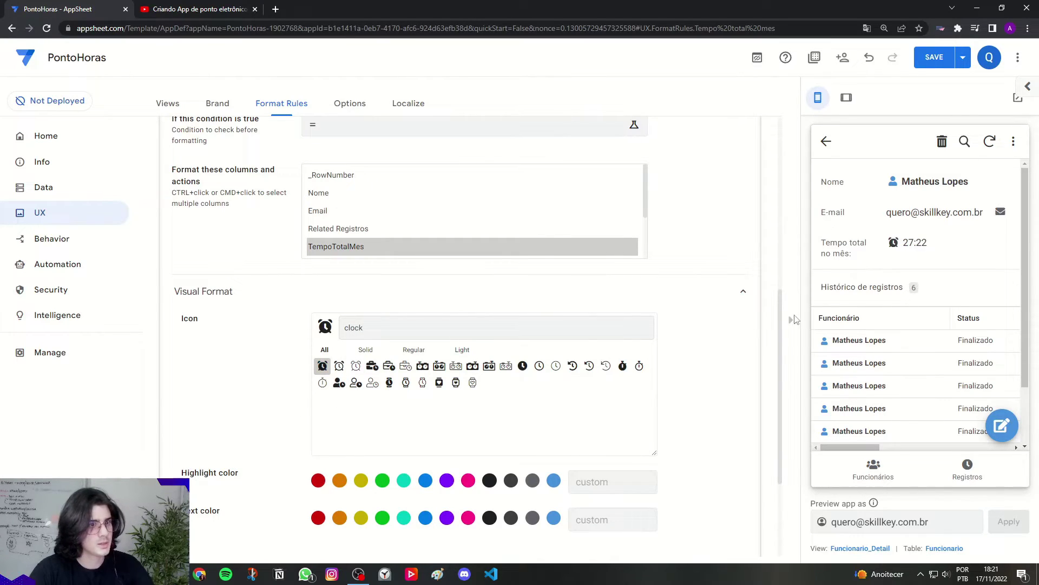
Step: Make TempoTotalMes bold with text size 1.3 and collapse the rule
scroll(643, 387, "down", 2)
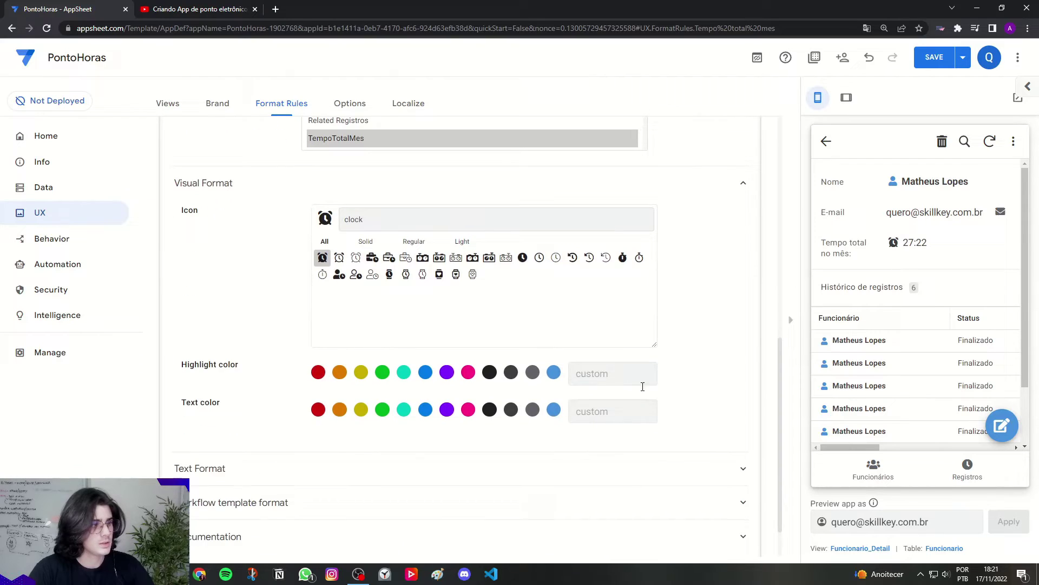
left_click(365, 468)
scroll(325, 474, "down", 2)
left_click(330, 461)
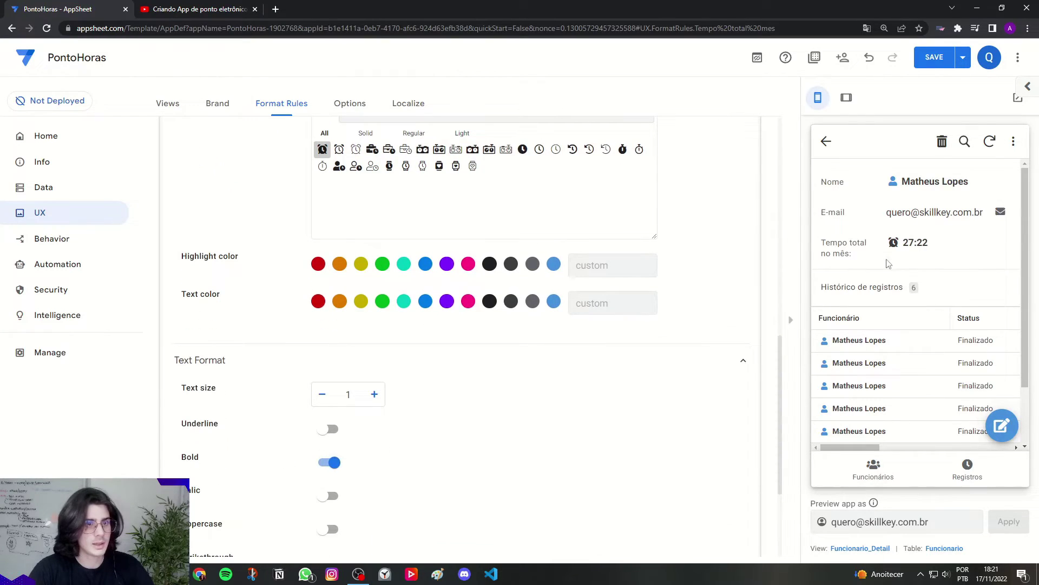
left_click(374, 394)
left_click(375, 394)
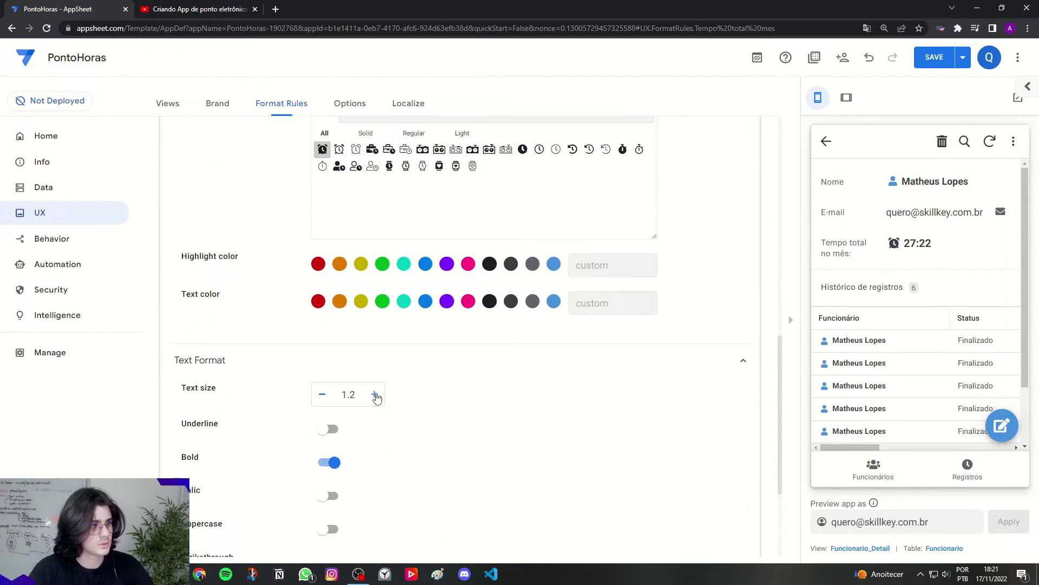
left_click(375, 395)
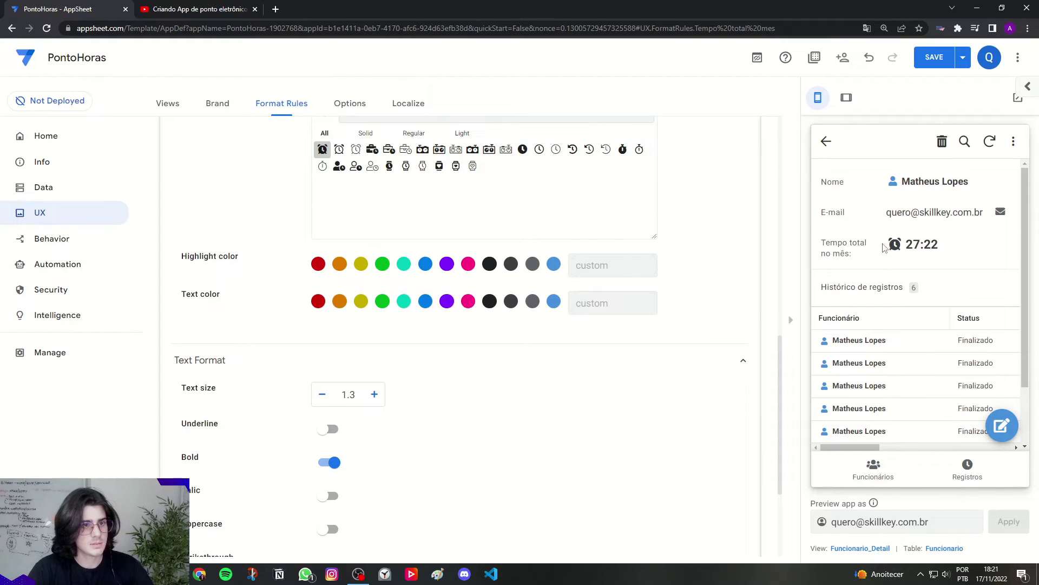
left_click_drag(886, 248, 945, 250)
left_click(935, 248)
scroll(702, 347, "up", 8)
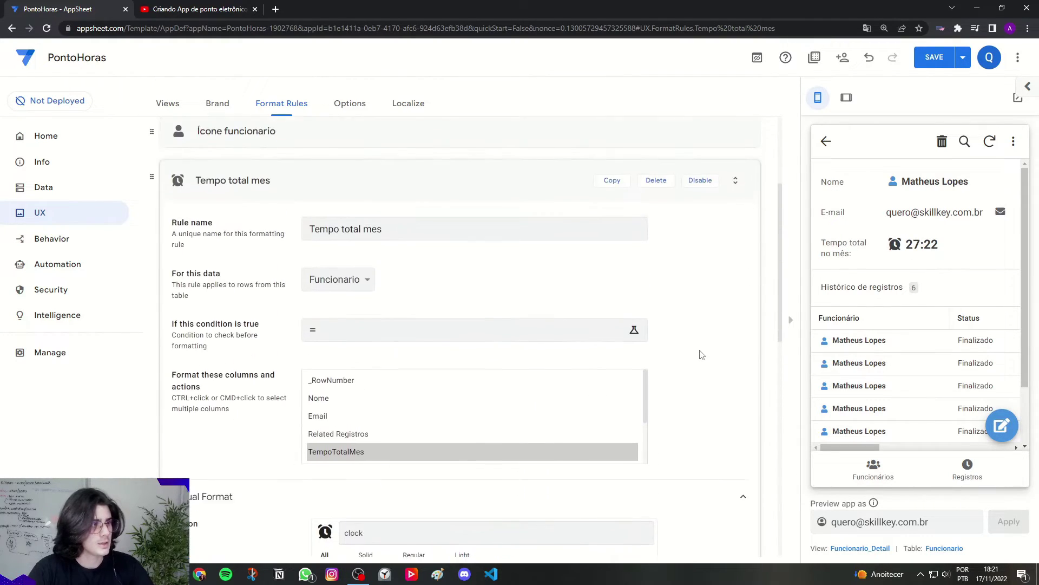
left_click(324, 214)
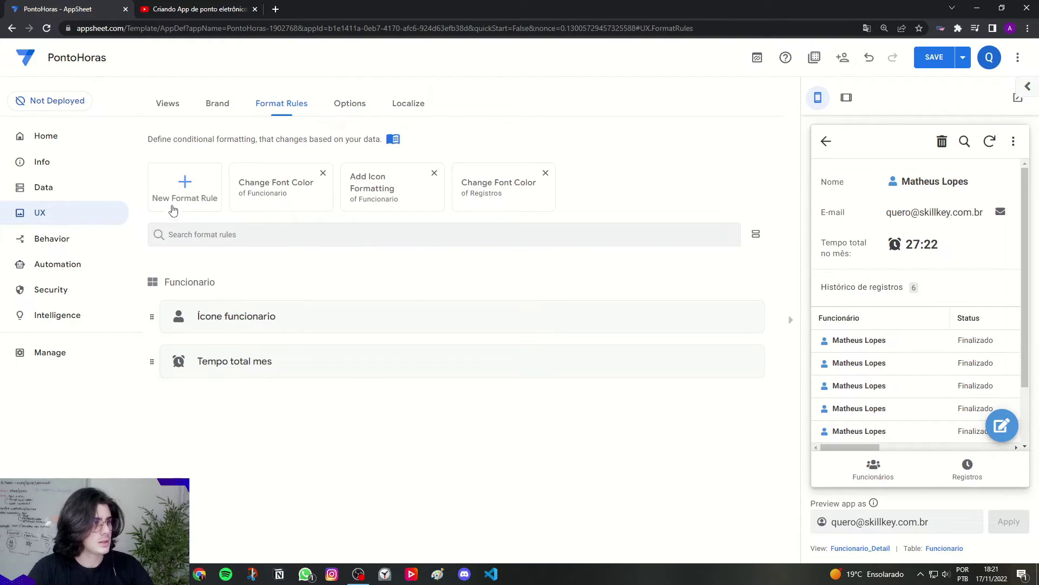
Step: Show the Registros list in the preview and add another New Format Rule
left_click(963, 470)
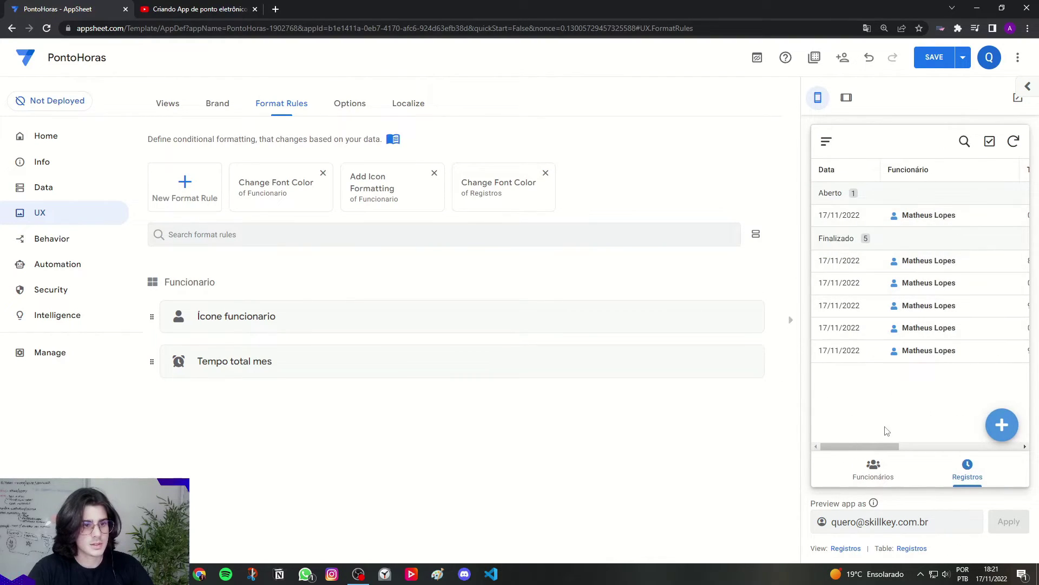
left_click_drag(887, 446, 870, 429)
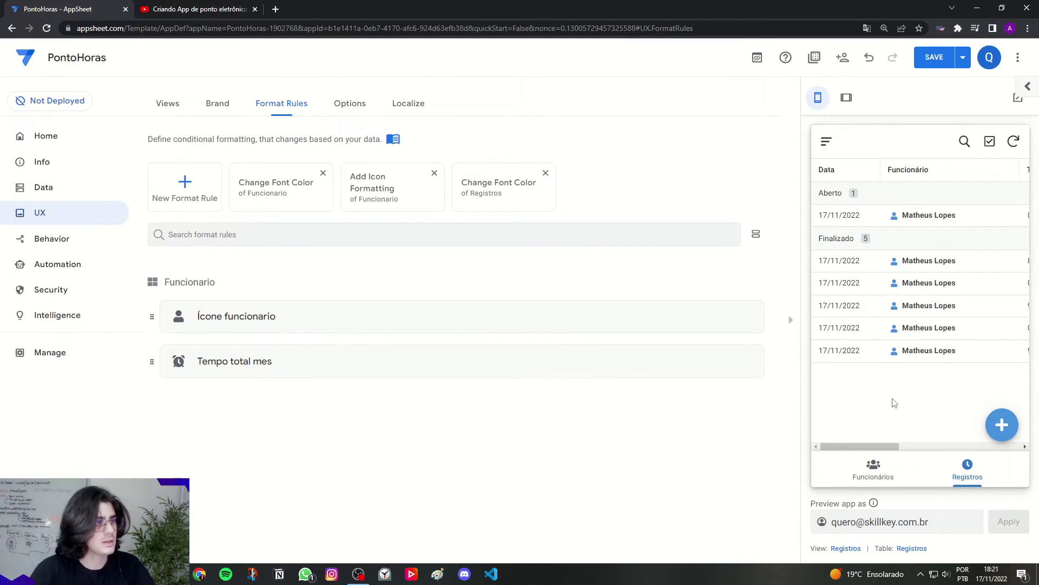
left_click(166, 191)
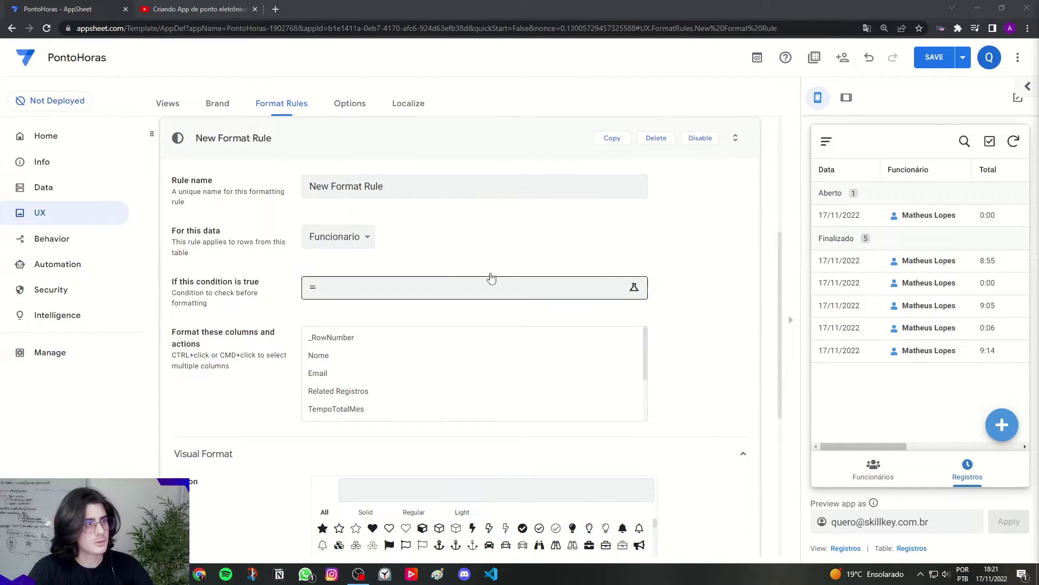
Step: Name the new format rule 'Tempo total' and apply it to the Registros table
double_click(373, 186)
key("ctrl+a")
key("Caps_Lock")
type("T")
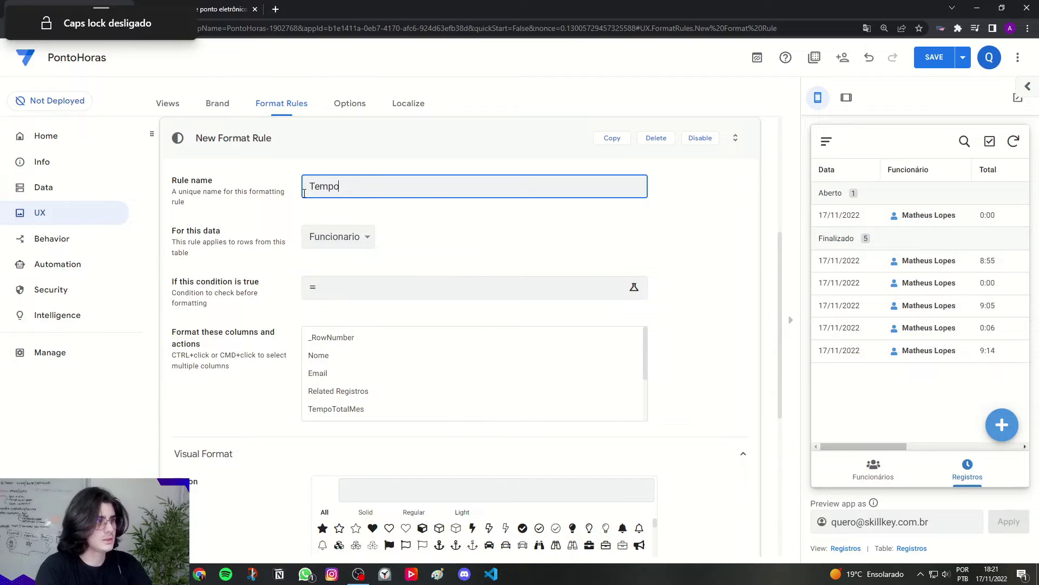
type("empo total")
left_click(282, 209)
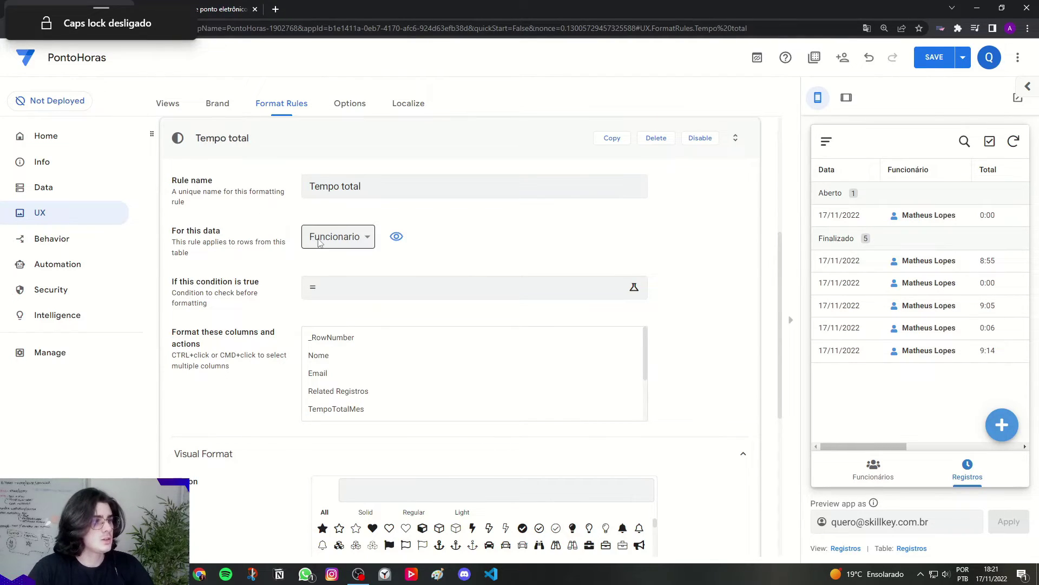
left_click(332, 237)
left_click(326, 266)
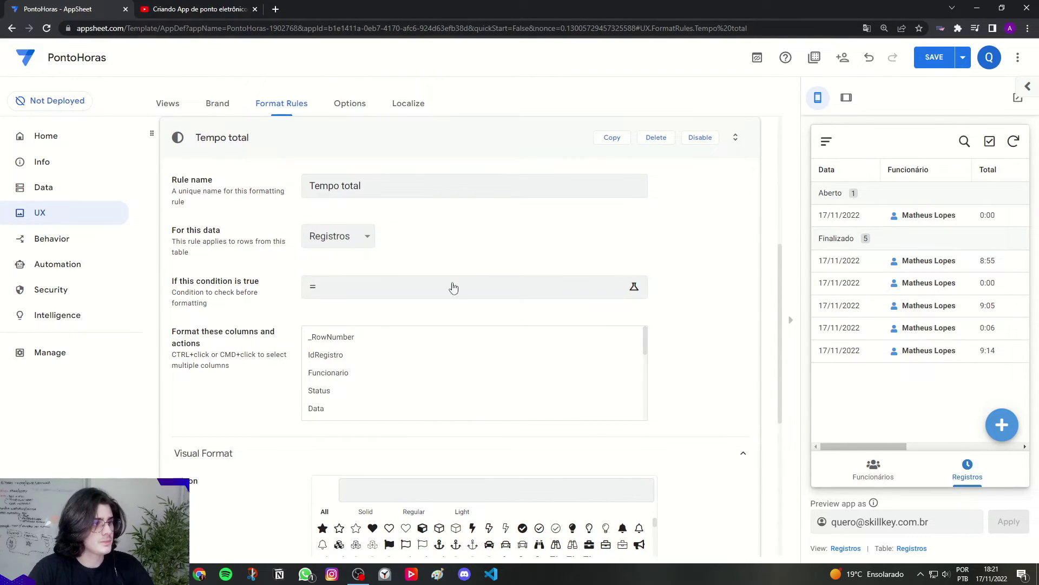
Step: Target the Total column with a blue alarm-clock icon found by searching 'clock'
scroll(645, 344, "down", 3)
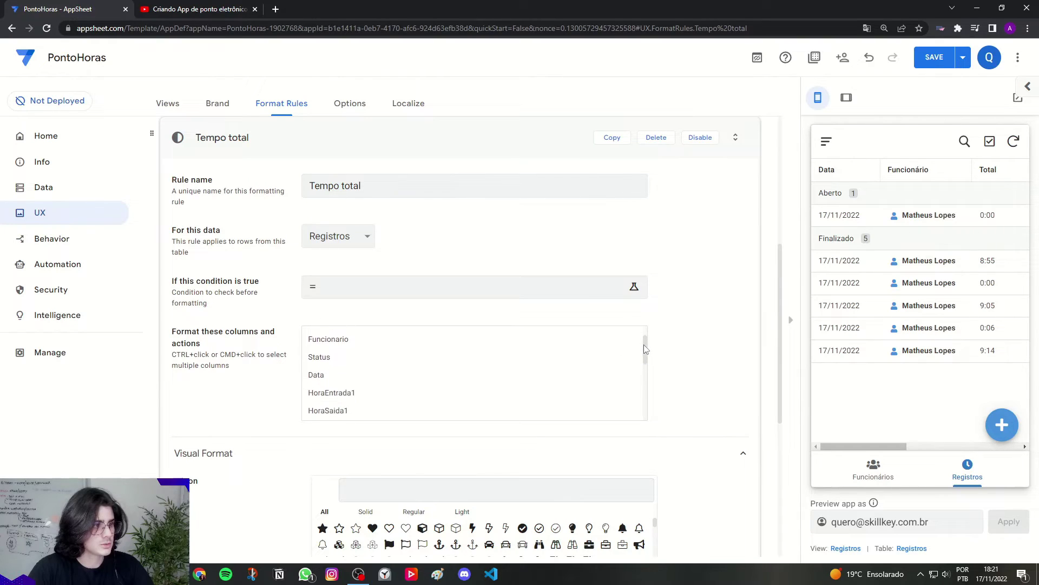
left_click(335, 380)
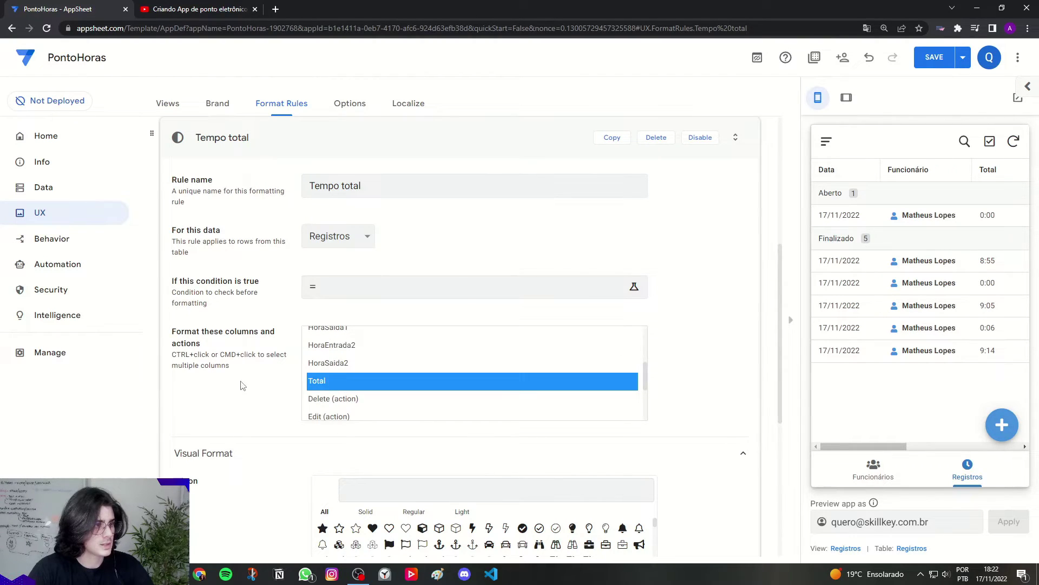
scroll(257, 378, "down", 5)
left_click(359, 222)
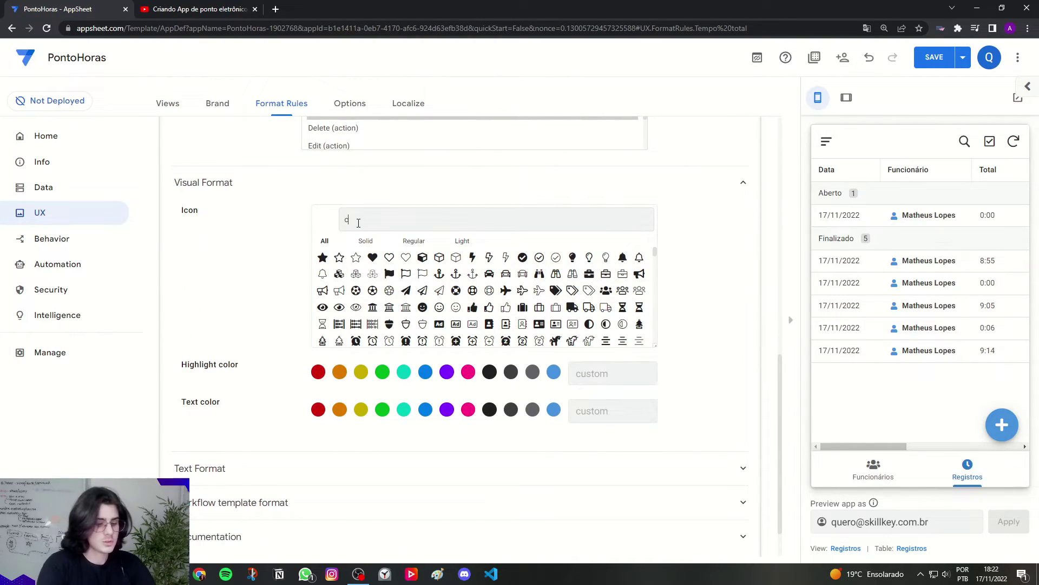
type("clock")
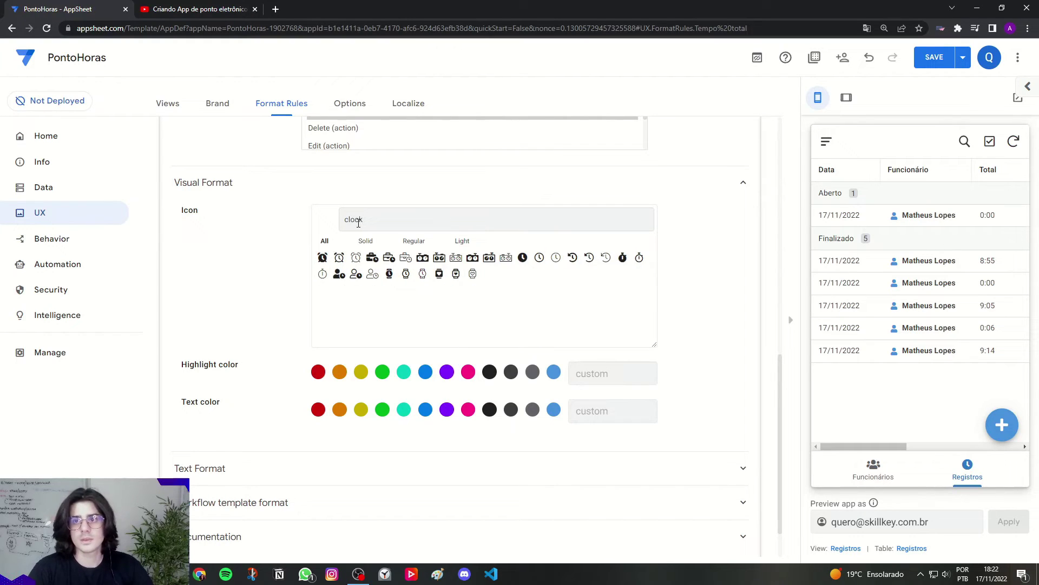
left_click(322, 258)
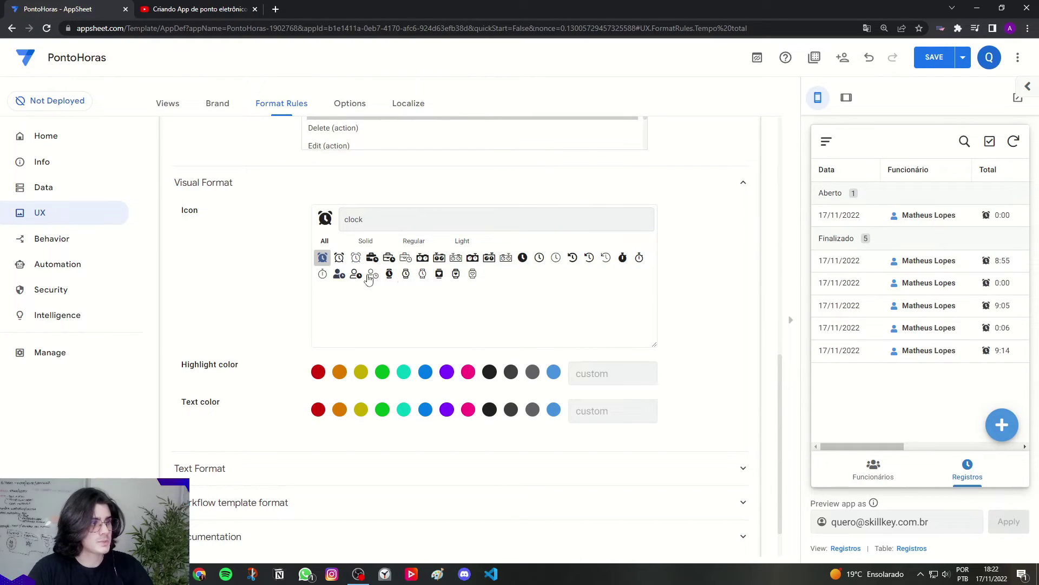
left_click(553, 373)
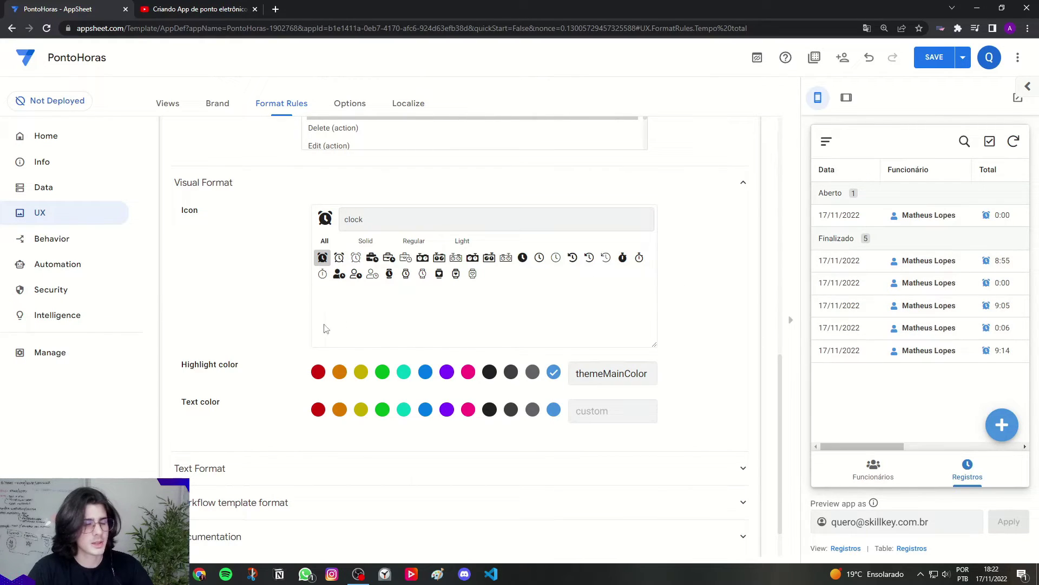
Step: Make the Total values bold and raise their text size to 1.4
left_click(209, 475)
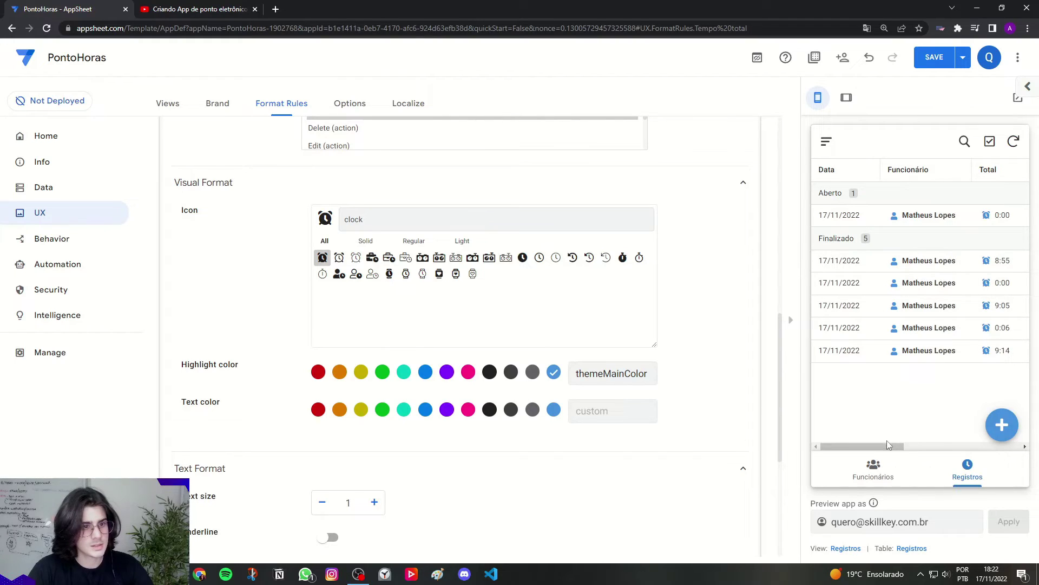
left_click_drag(888, 445, 925, 446)
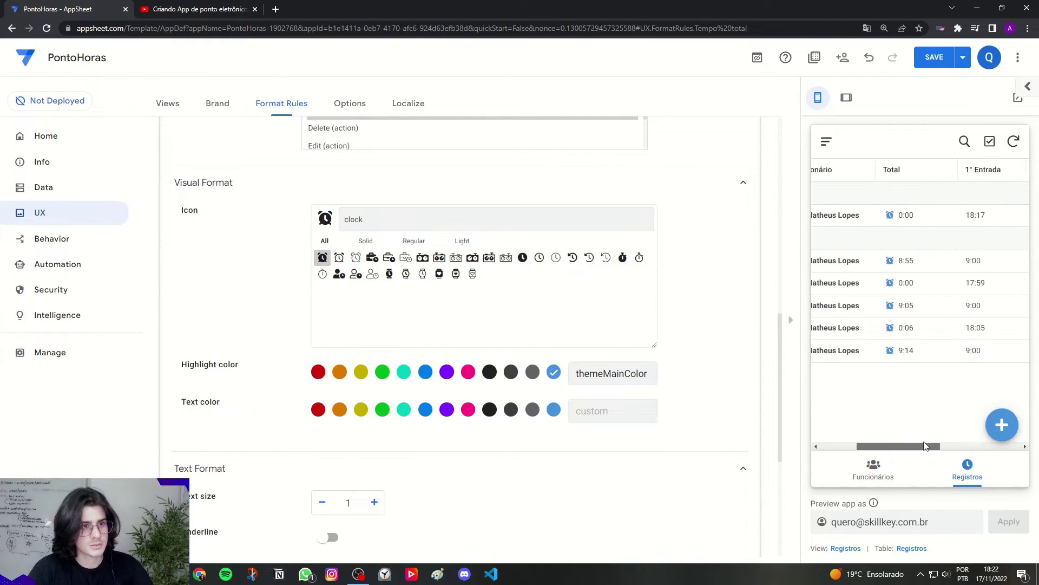
scroll(293, 361, "down", 3)
left_click_drag(187, 406, 301, 411)
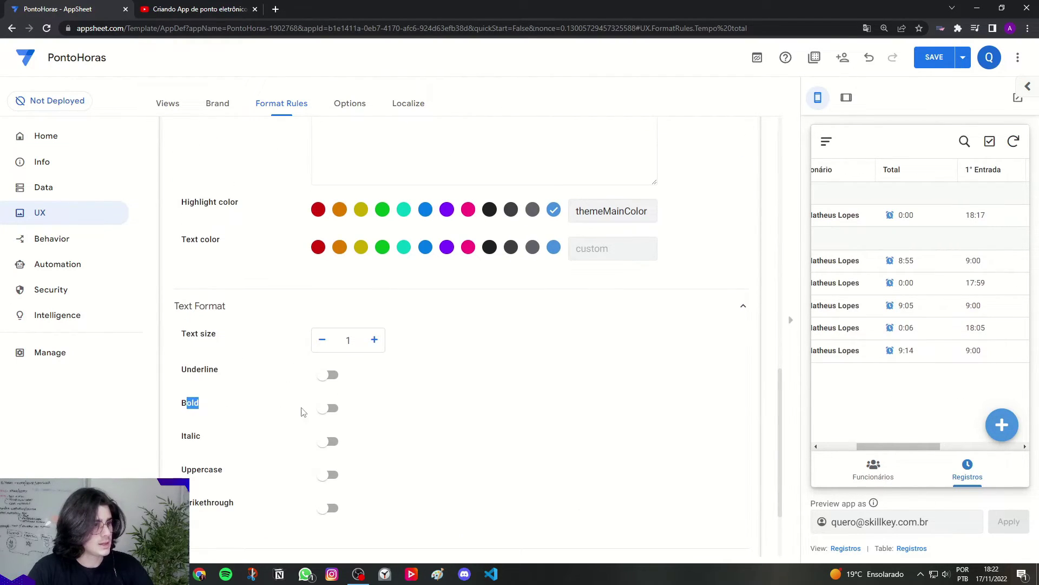
left_click(328, 408)
left_click(375, 340)
left_click(374, 340)
left_click(375, 340)
left_click(375, 340)
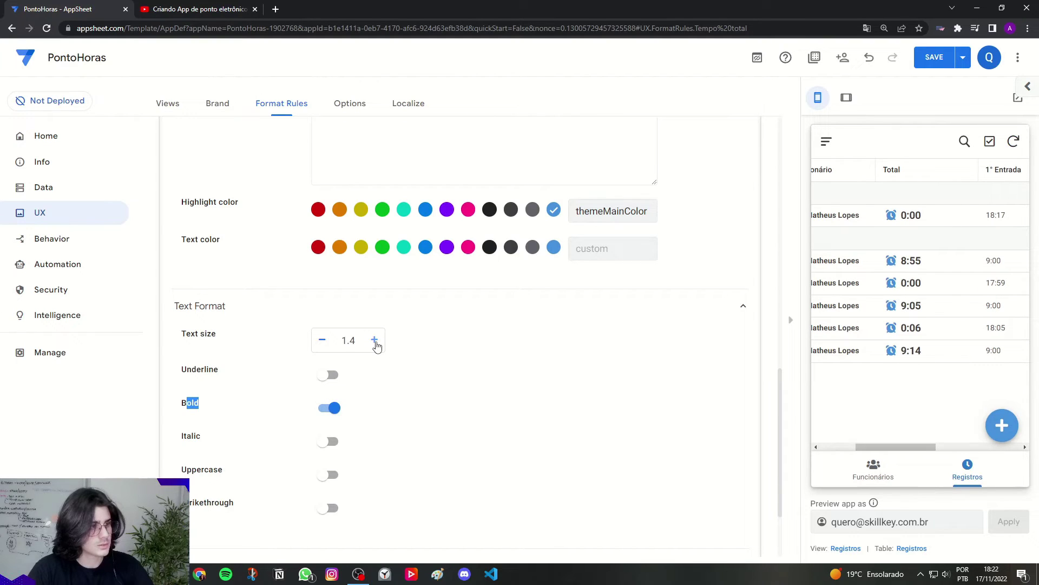
left_click_drag(903, 446, 842, 444)
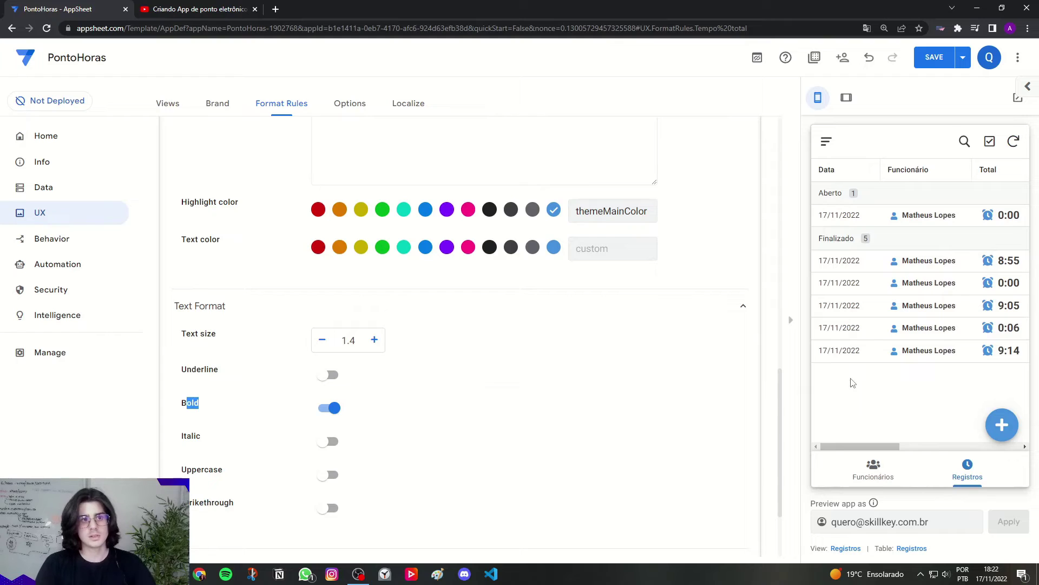
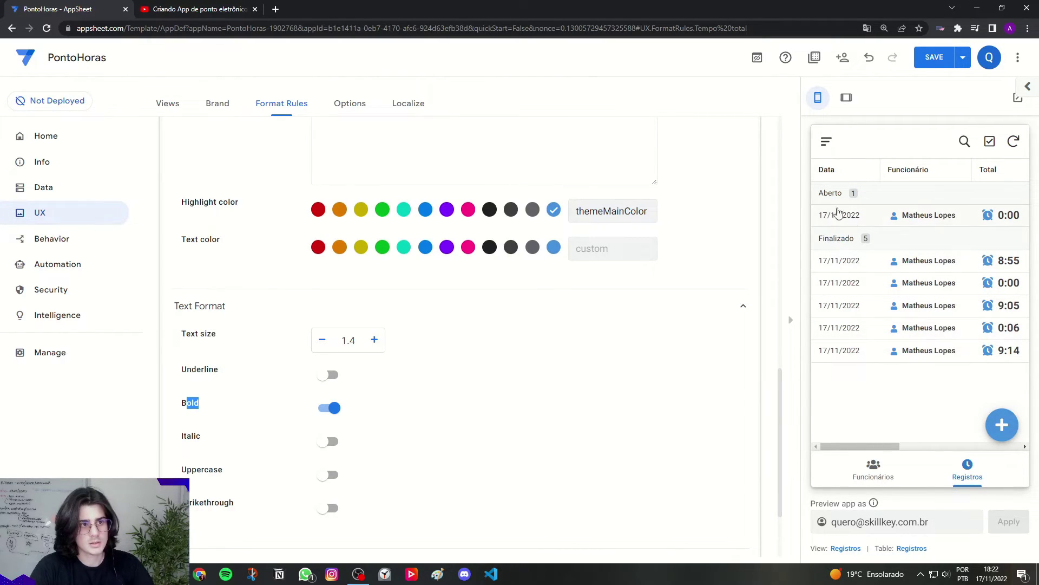
Step: Collapse the finished 'Tempo total' rule back into the Format Rules list
scroll(737, 220, "up", 1)
scroll(251, 276, "up", 10)
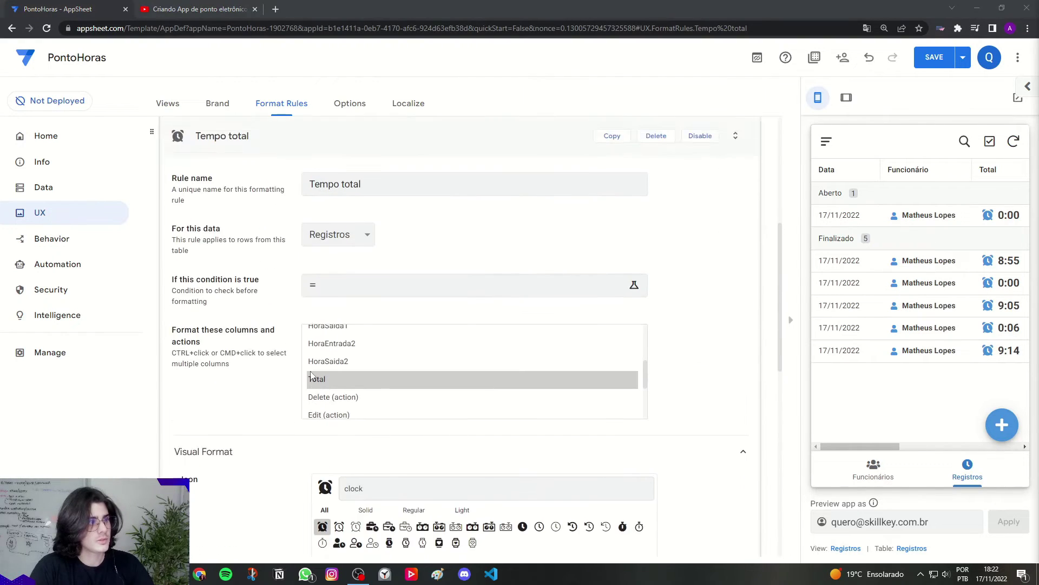
left_click(248, 259)
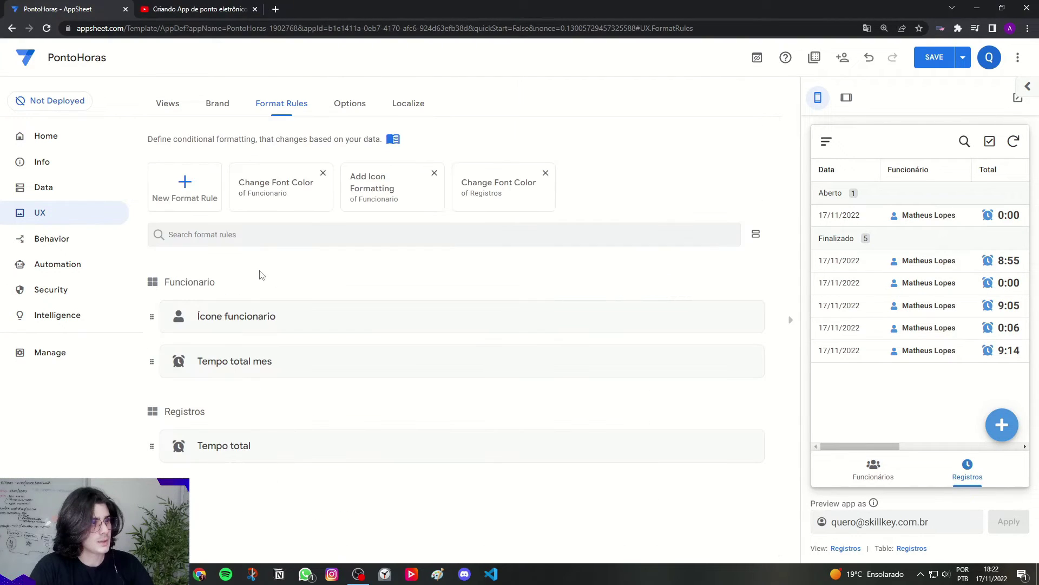
Step: Create a new format rule named 'Hora entrada e retorno'
left_click(183, 197)
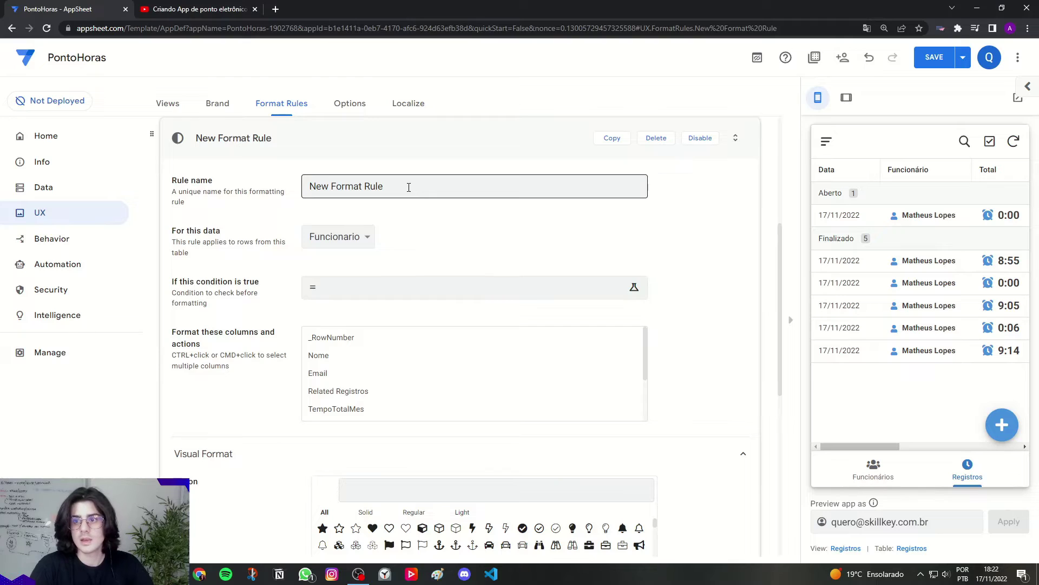
left_click_drag(386, 186, 287, 200)
type("H")
key("Caps_Lock")
type("ora ent")
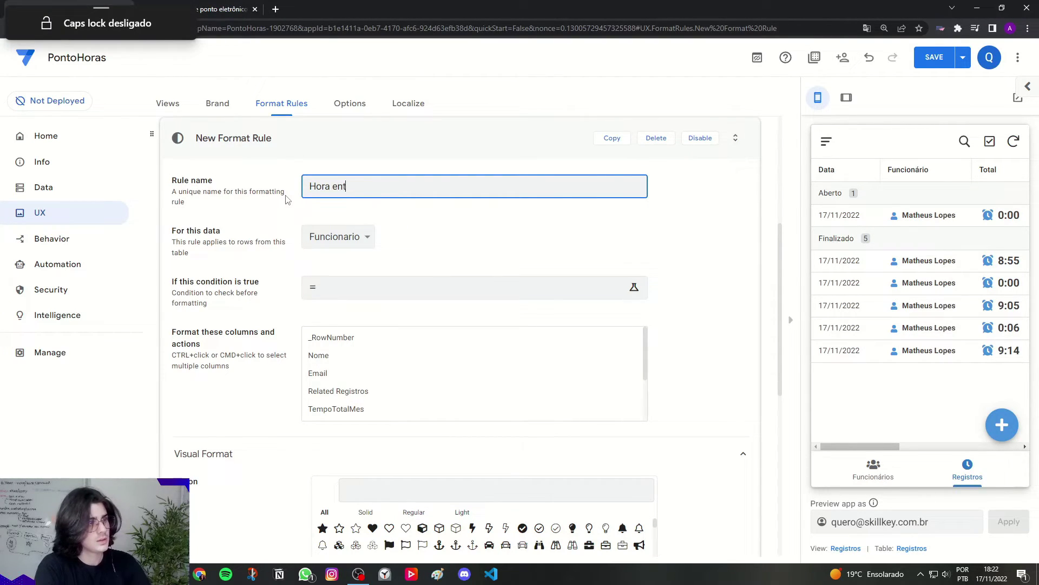
type("rada e retor")
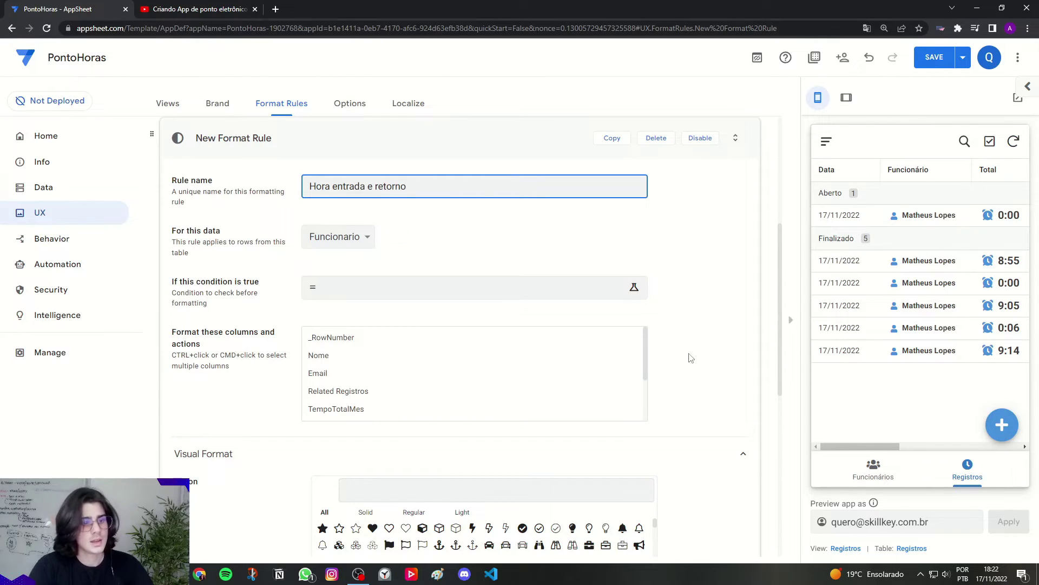
type("no")
Step: Check the app preview in tablet layout, then return it to phone layout
left_click(846, 98)
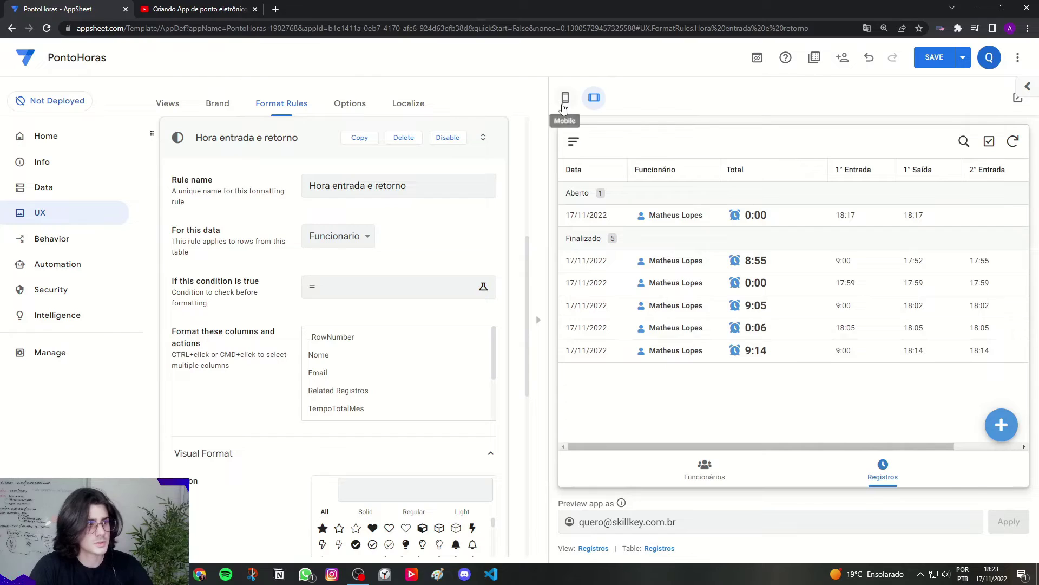
left_click(564, 98)
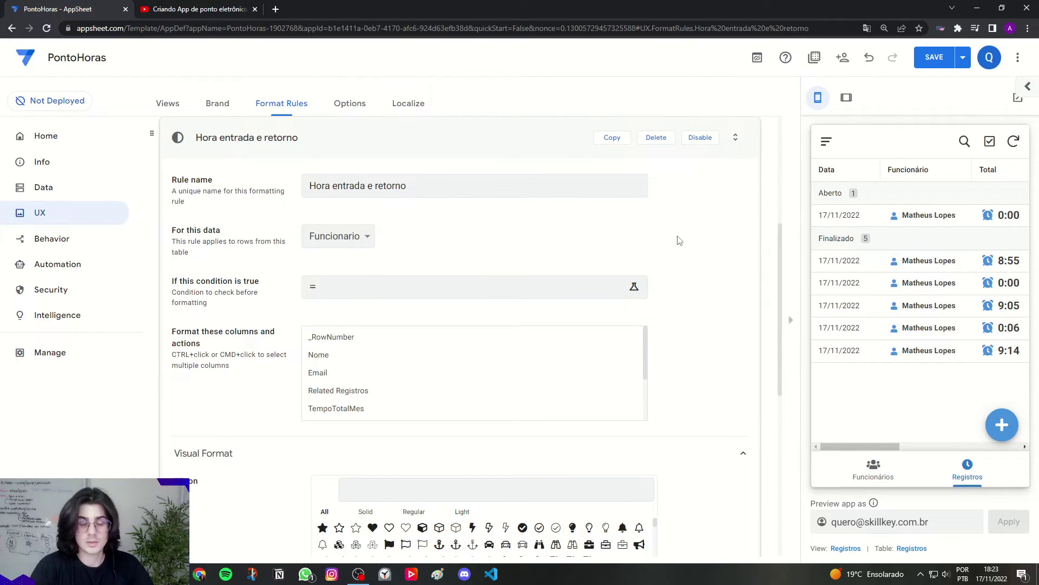
scroll(684, 274, "down", 1)
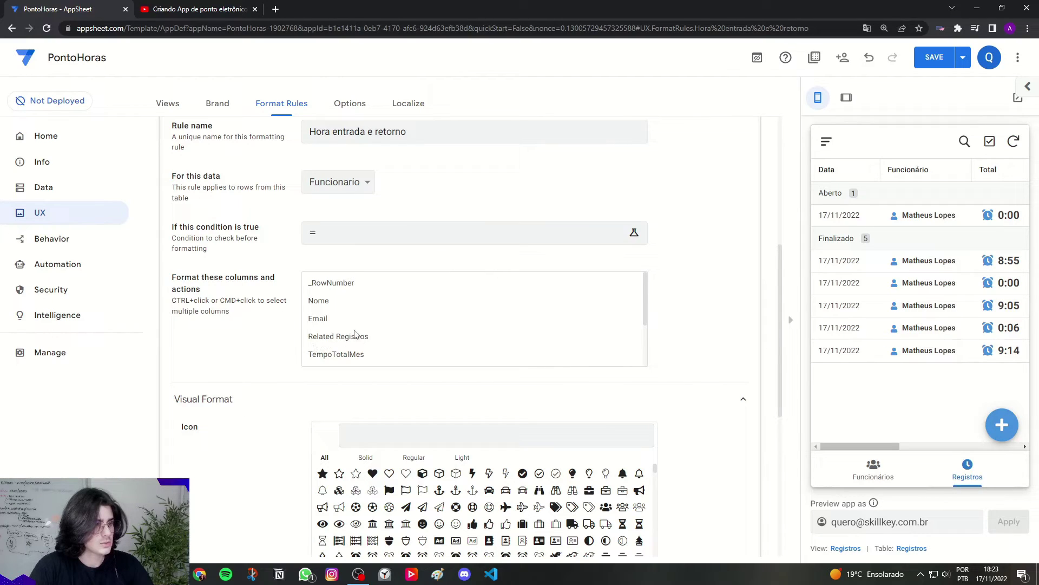
scroll(647, 301, "down", 1)
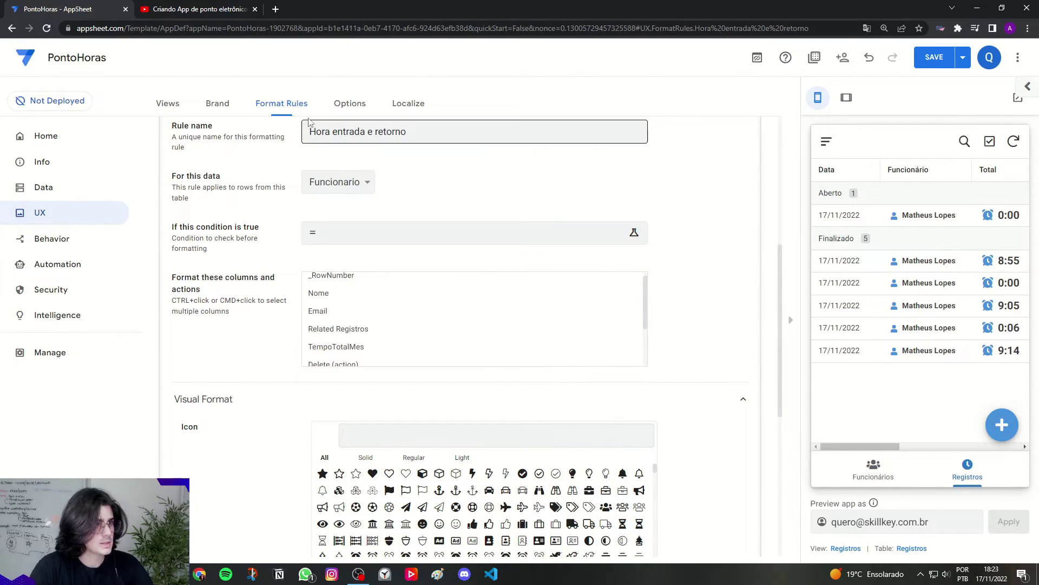
scroll(647, 303, "up", 1)
Step: Apply the rule to the Registros table, formatting the HoraEntrada1 and HoraEntrada2 columns
left_click(338, 236)
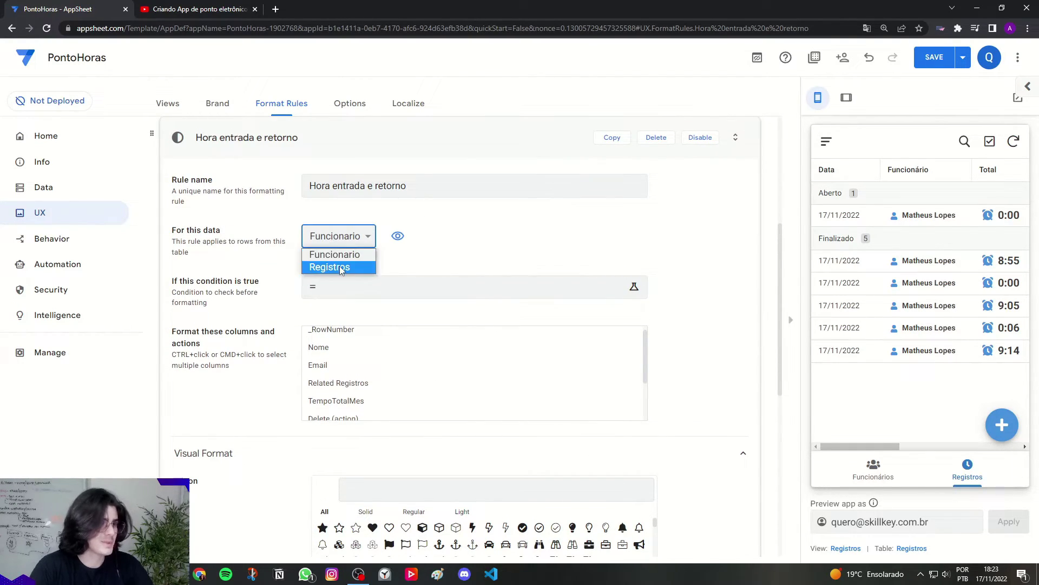
left_click(331, 267)
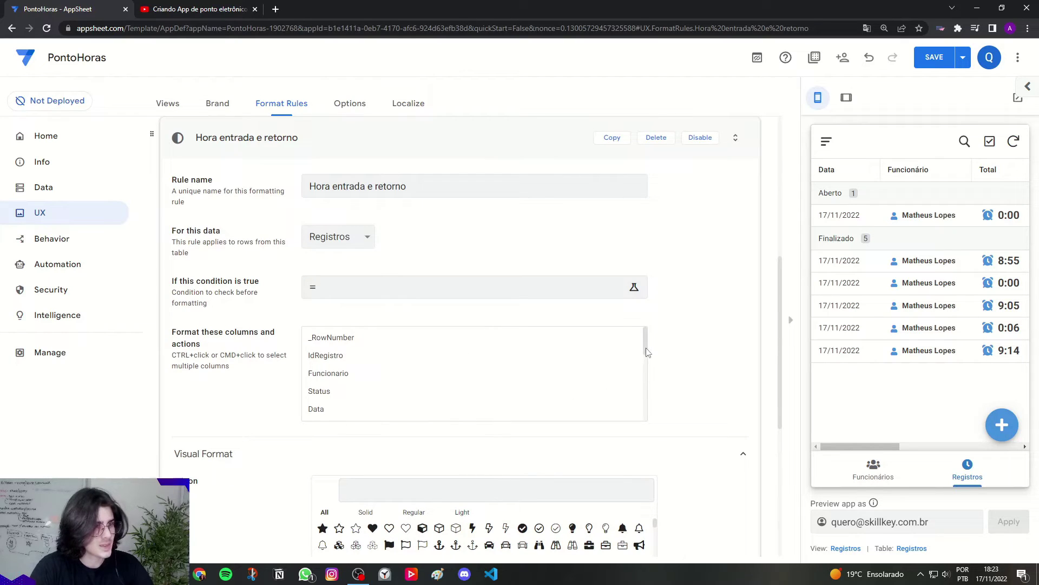
left_click_drag(646, 350, 646, 366)
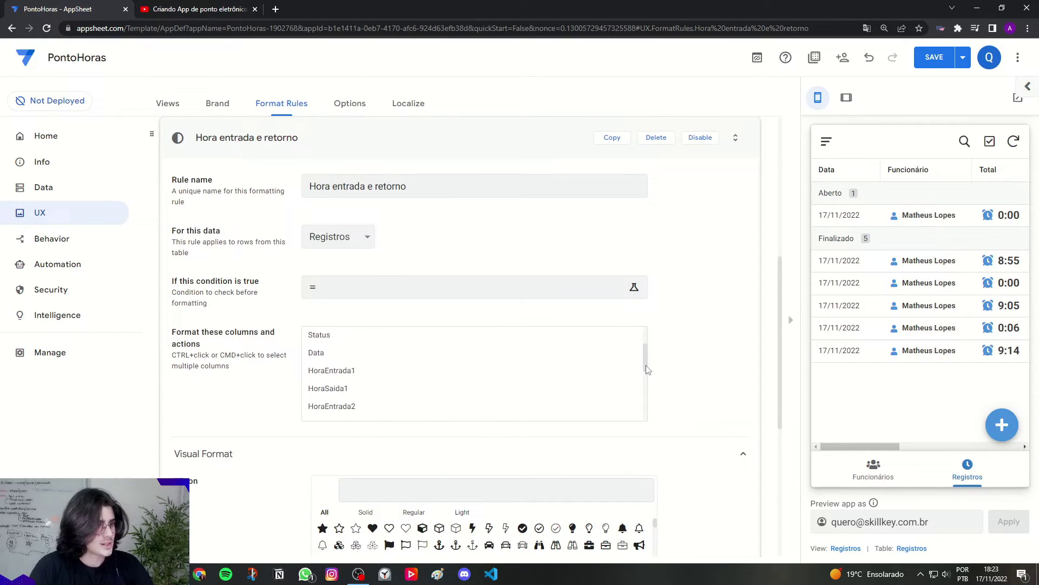
left_click(317, 372)
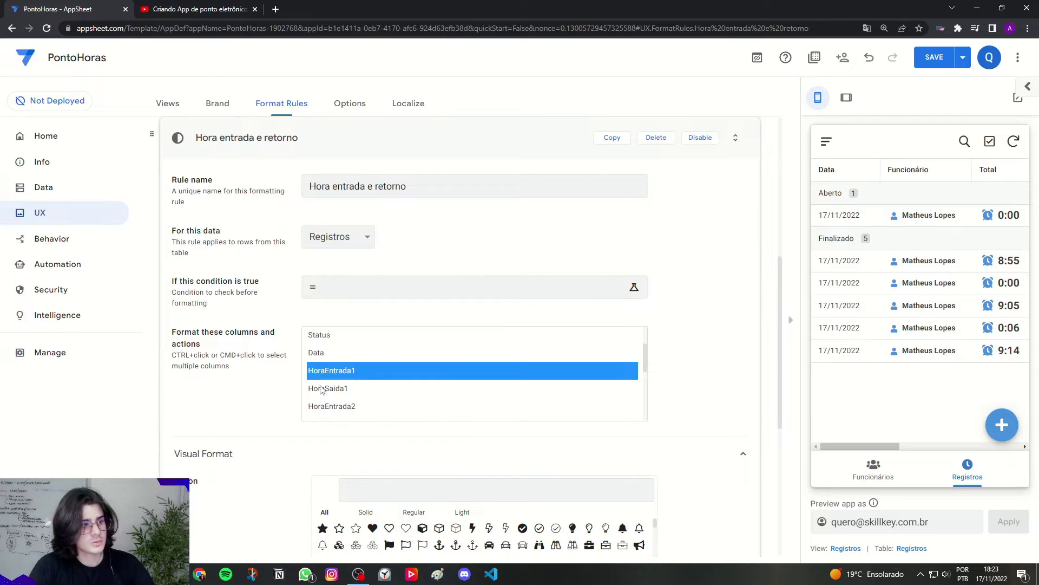
left_click(328, 407, "ctrl")
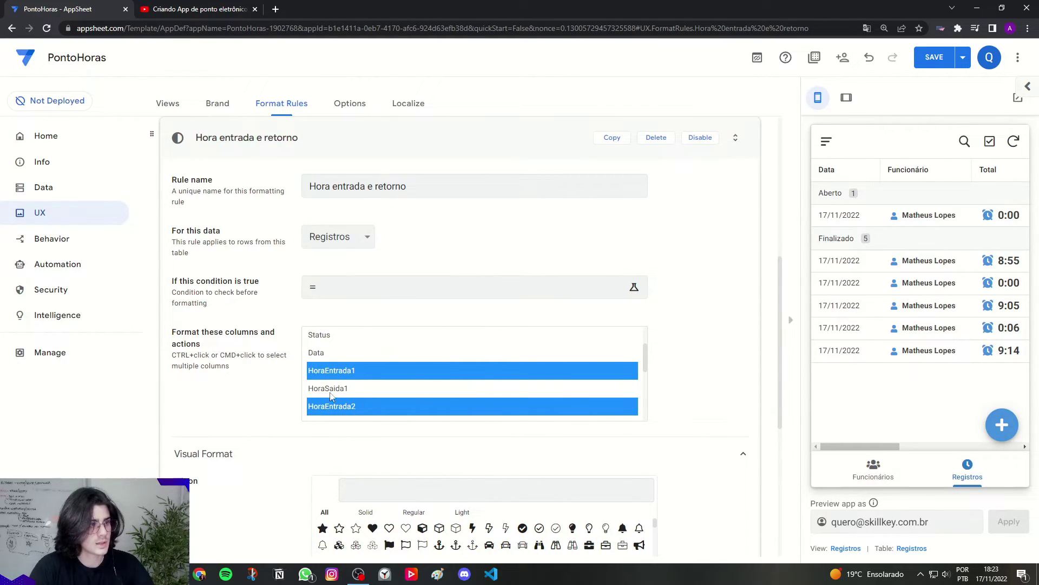
Step: Give the entry-time columns a green clock icon and check it in the tablet preview
scroll(445, 450, "down", 2)
left_click(351, 377)
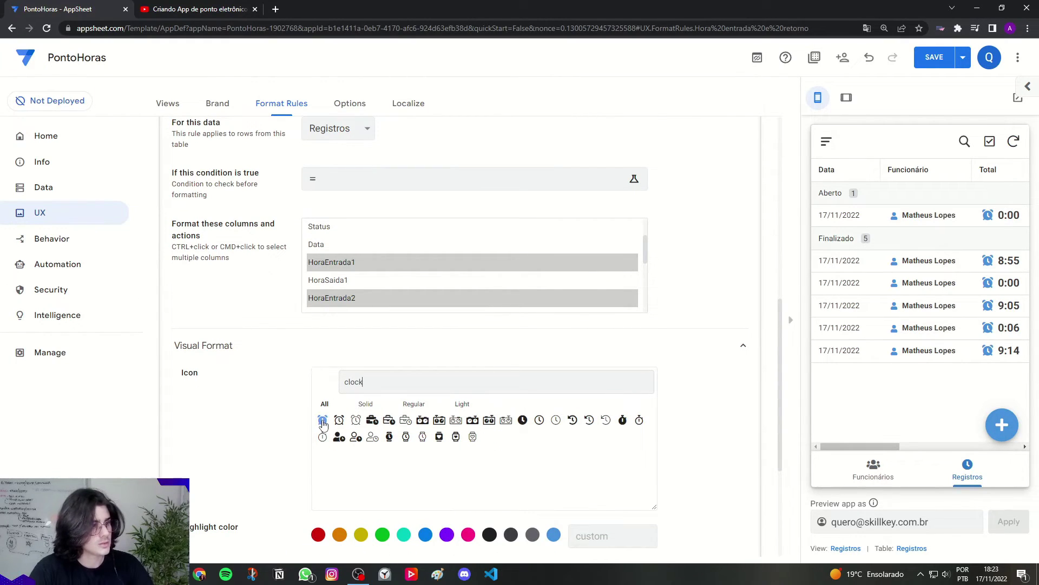
left_click(323, 424)
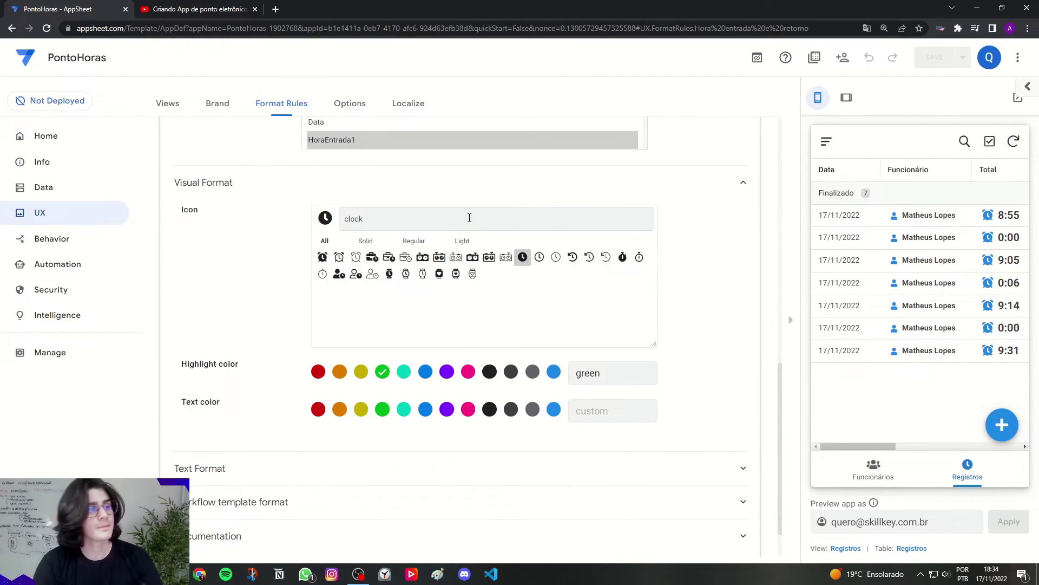
scroll(513, 292, "up", 1)
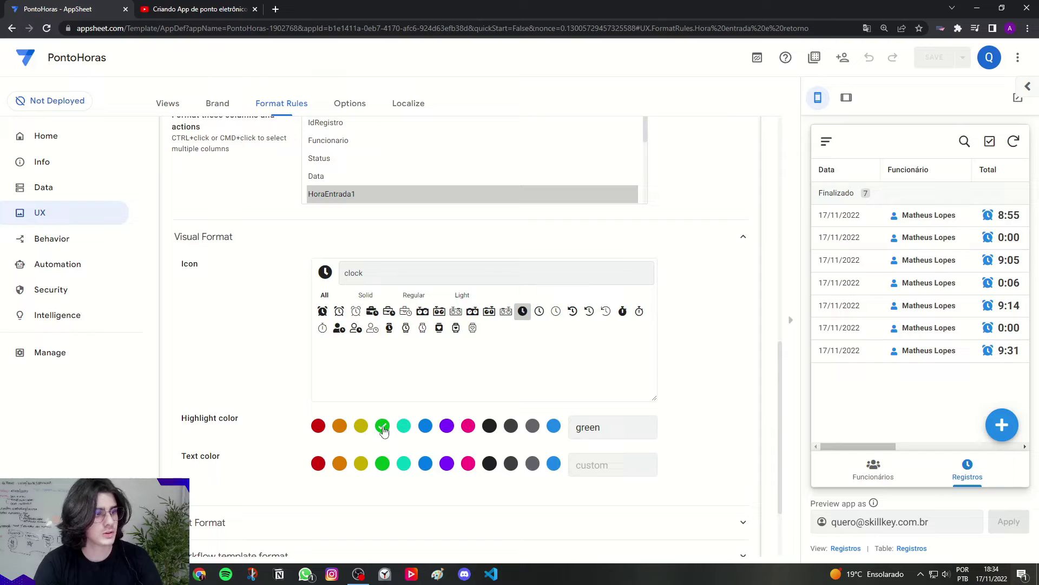
left_click(844, 99)
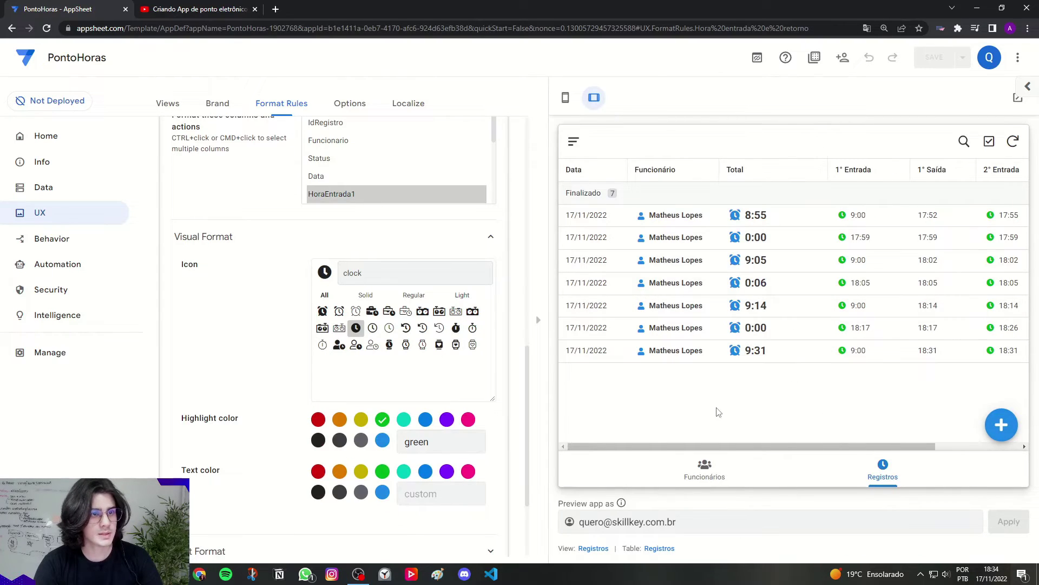
left_click_drag(696, 447, 828, 440)
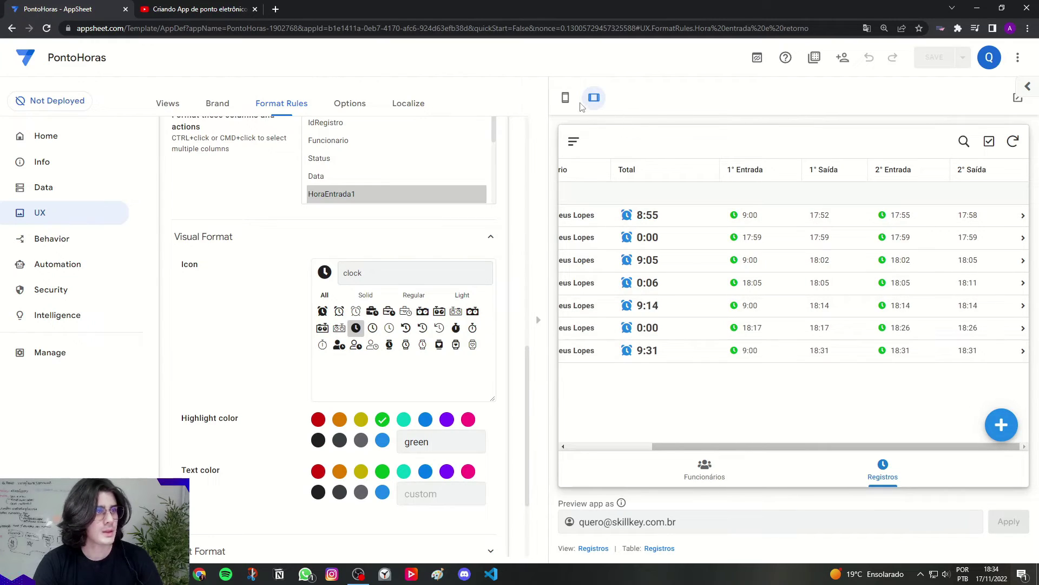
left_click(566, 98)
scroll(595, 249, "up", 5)
Step: Create another format rule named 'Hora saida e final'
left_click(319, 198)
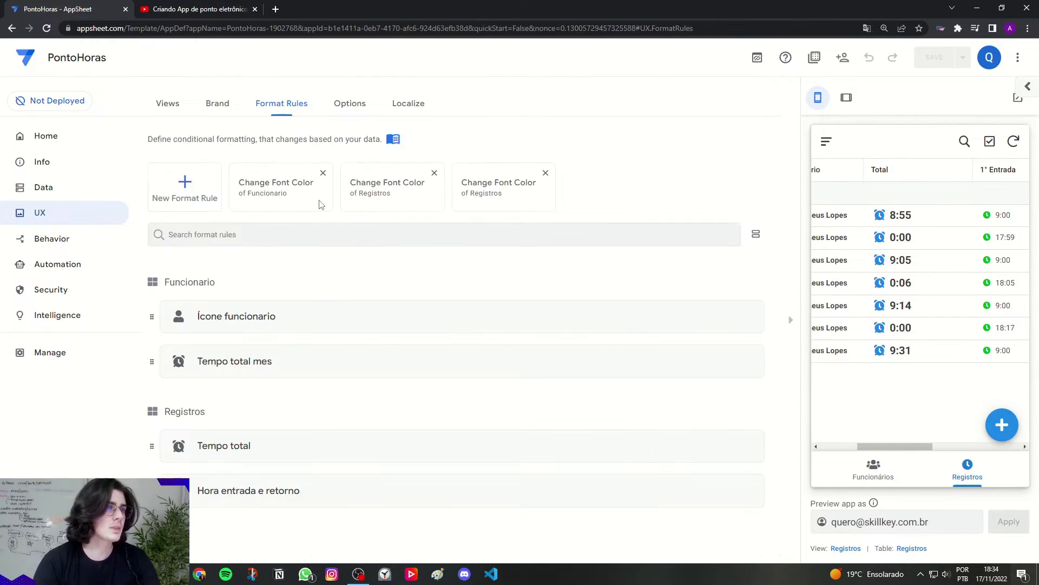
left_click(185, 187)
triple_click(313, 182)
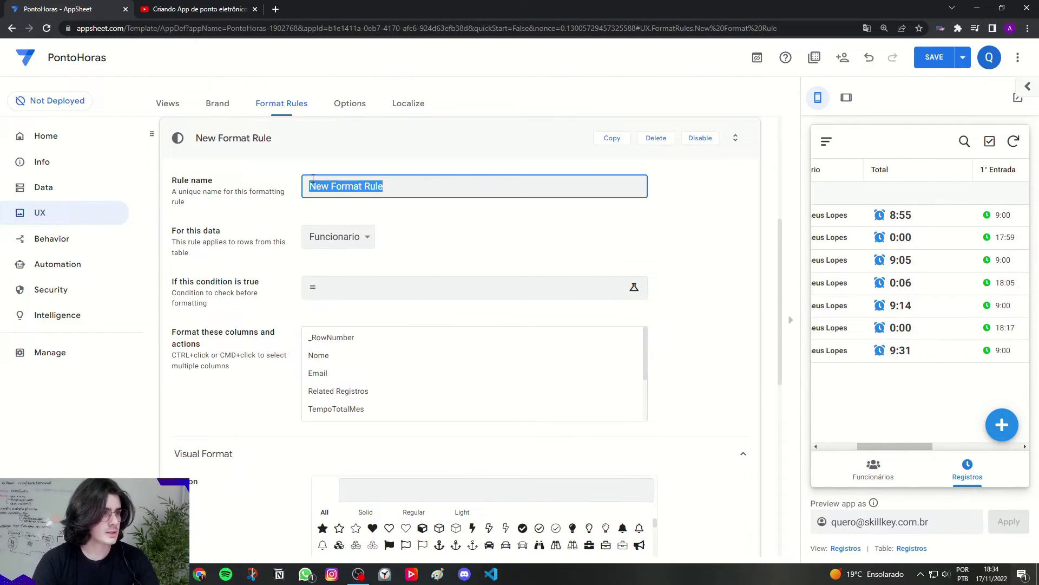
type("H")
key("Caps_Lock")
type("ora")
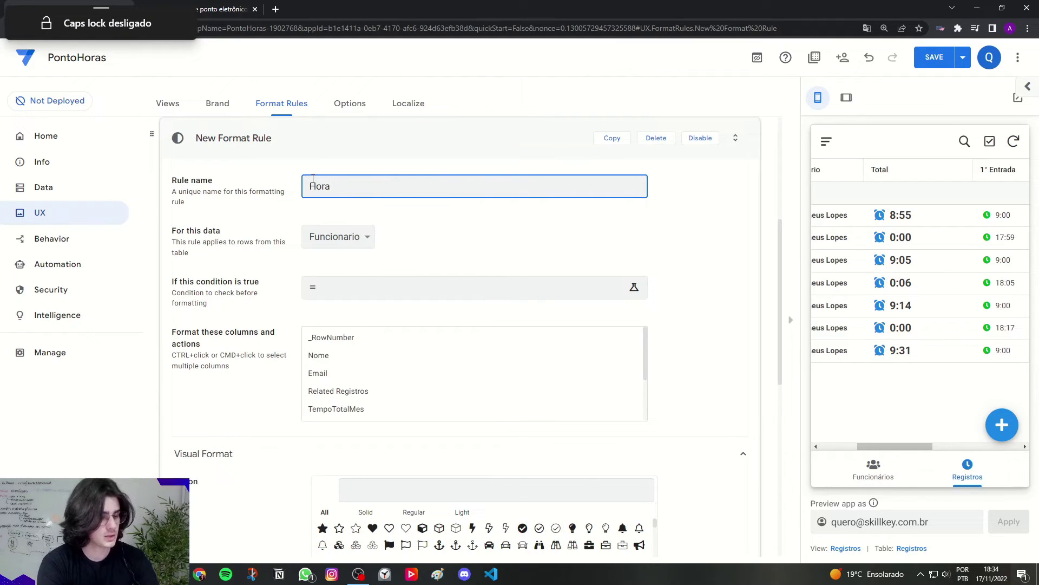
type(" saida e final")
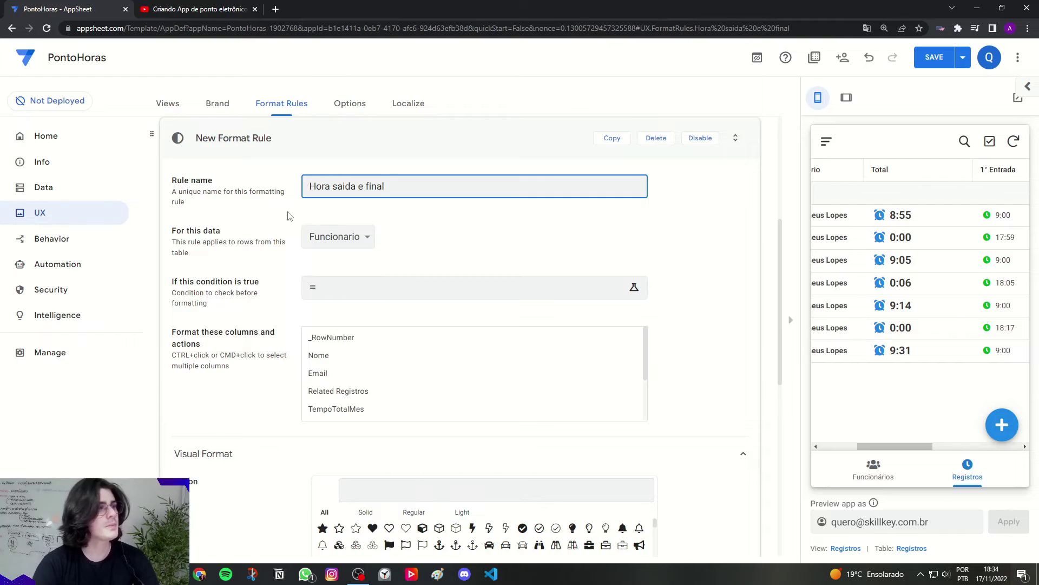
Step: Apply it to the Registros table, formatting the HoraSaida1 and HoraSaida2 columns
left_click(338, 237)
left_click(323, 268)
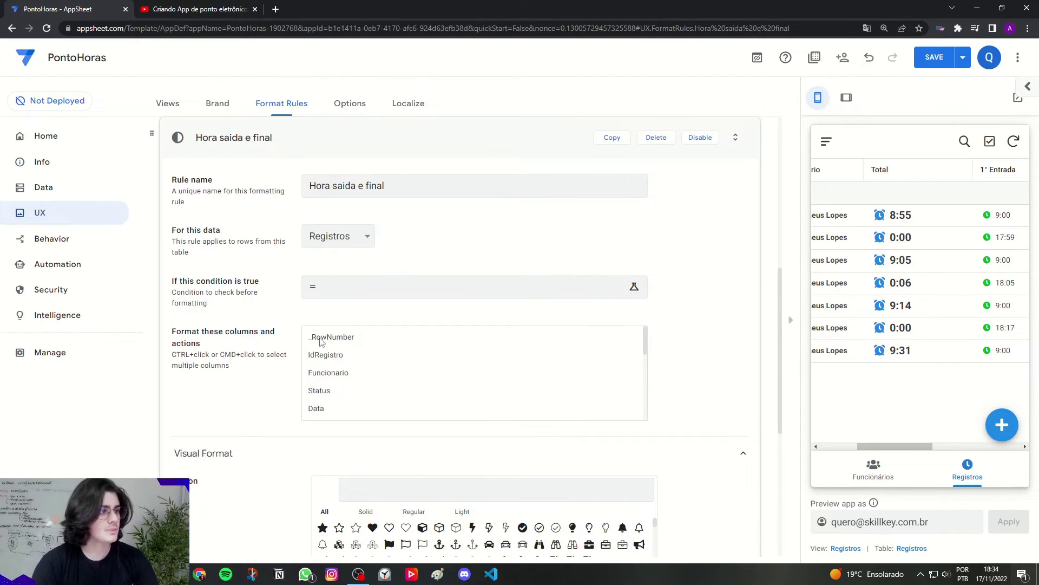
scroll(645, 355, "down", 2)
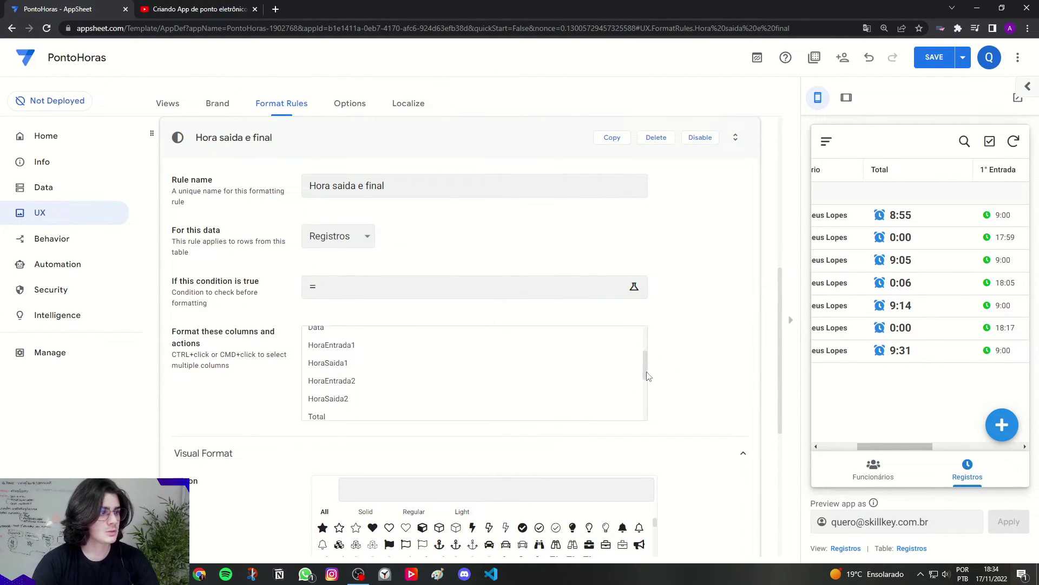
left_click(320, 362)
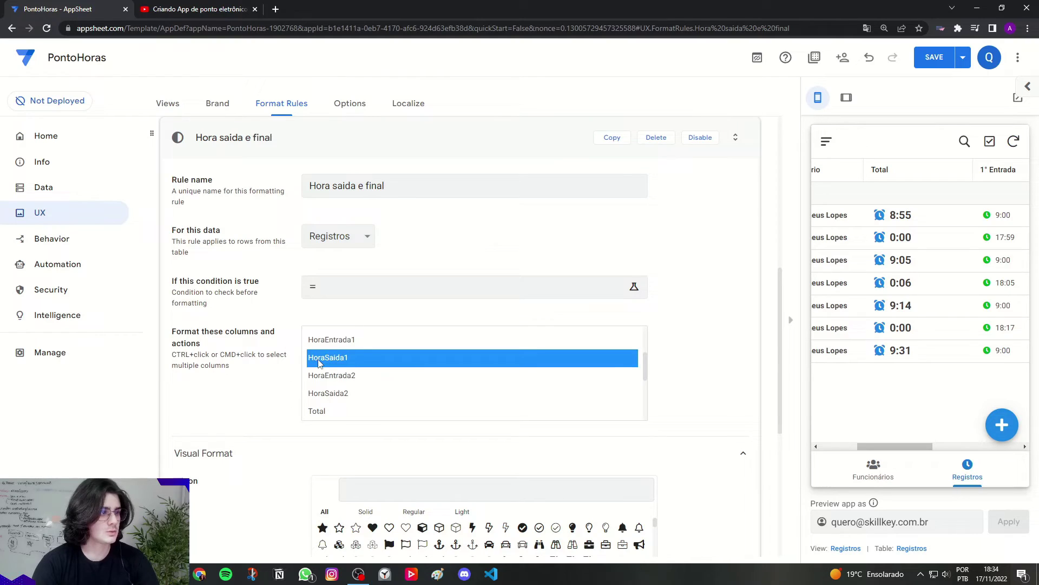
left_click(335, 394, "ctrl")
Step: Give the exit-time columns the solid clock icon found by searching 'clock'
scroll(235, 390, "down", 4)
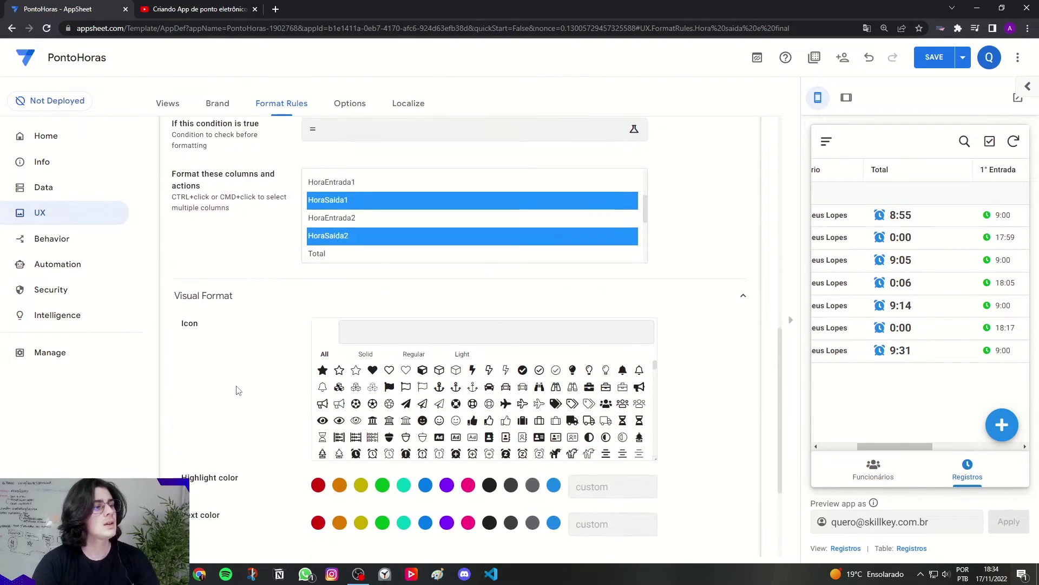
left_click(376, 264)
type("clock")
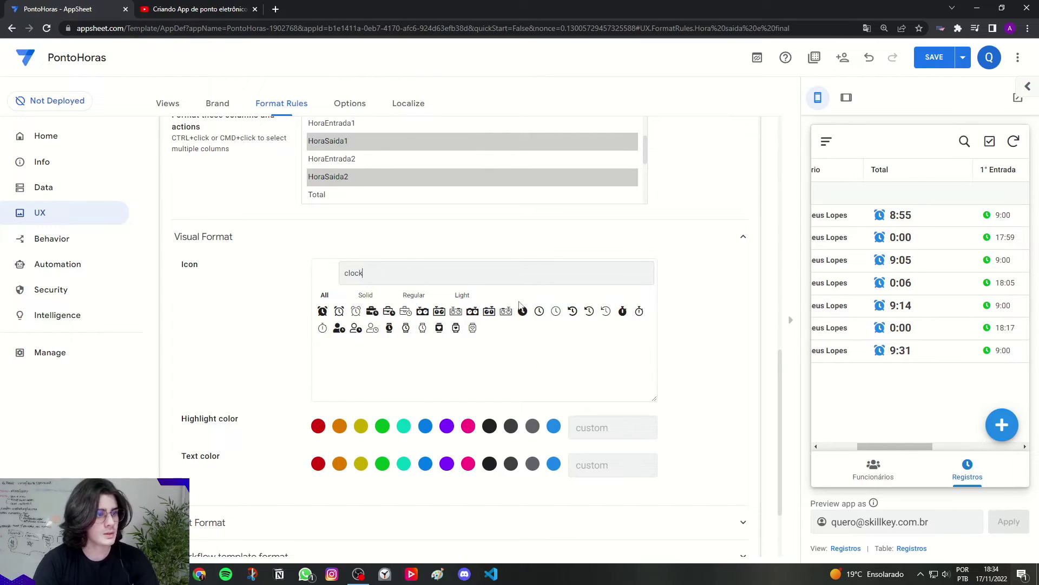
left_click(523, 311)
Step: Set the highlight colour to orange, after briefly trying red, and collapse the rule
left_click(339, 426)
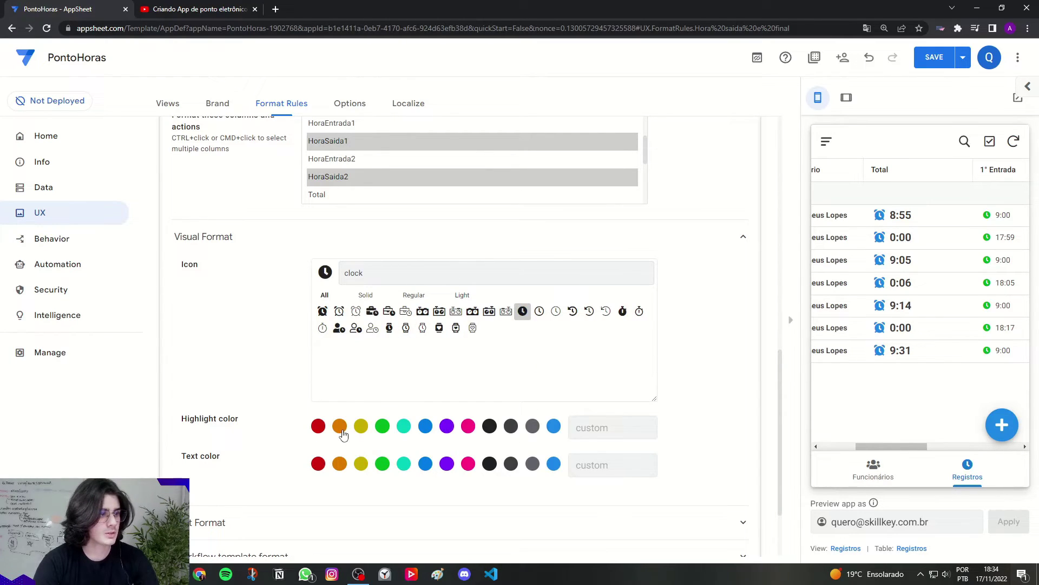
left_click_drag(872, 446, 922, 448)
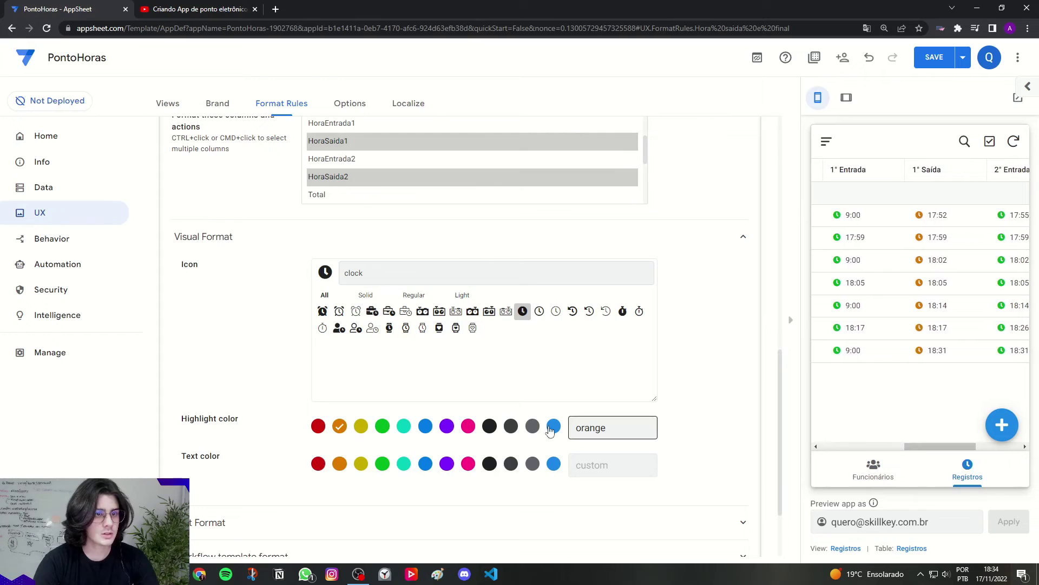
left_click(319, 426)
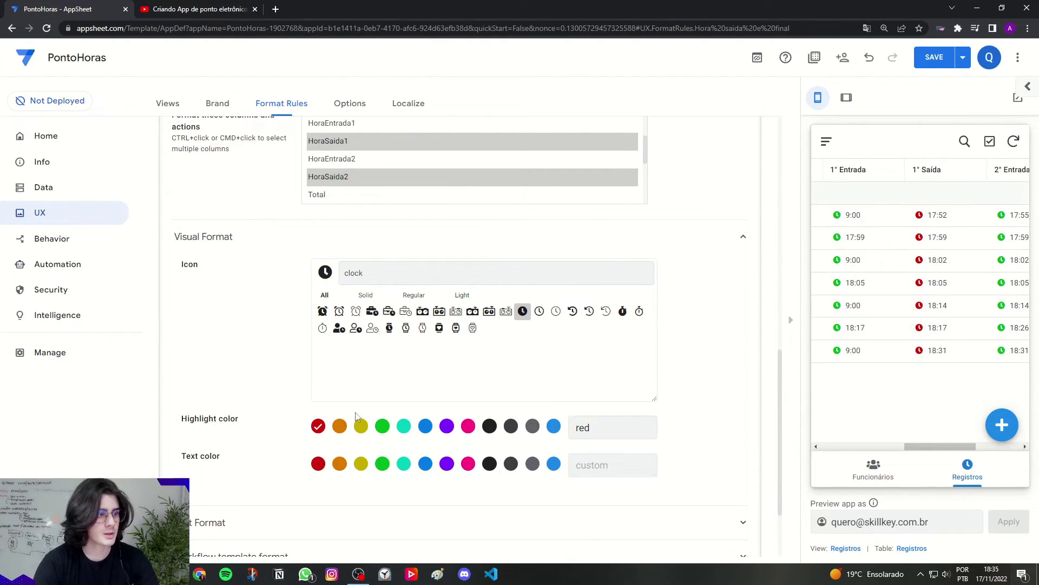
left_click(339, 426)
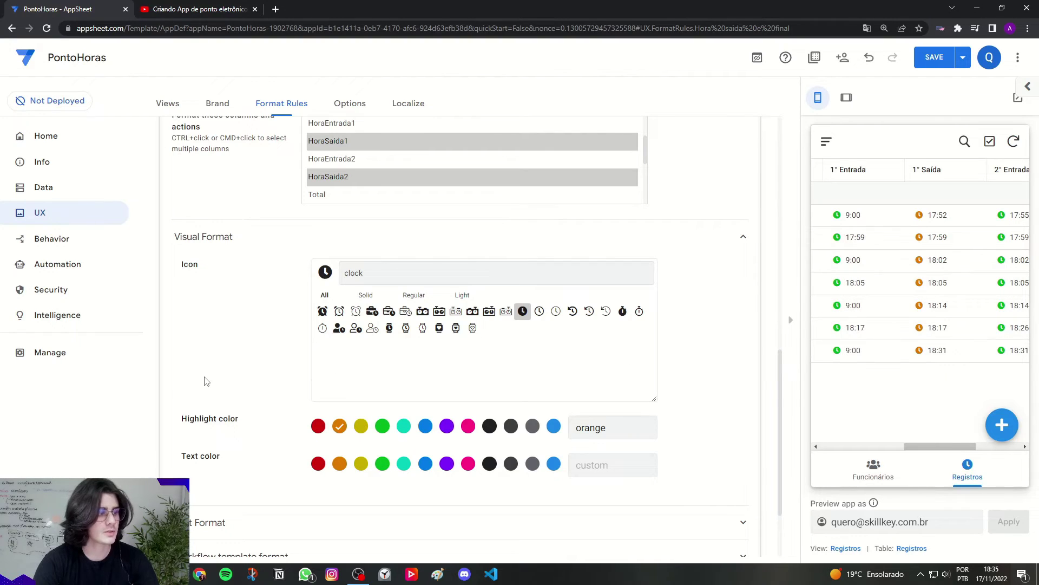
scroll(216, 377, "up", 5)
left_click(232, 204)
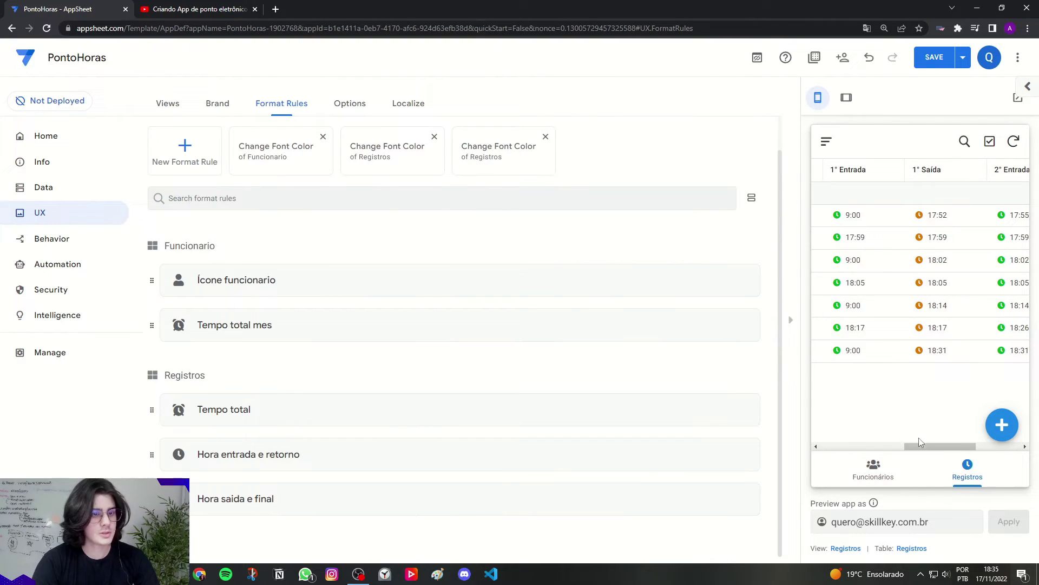
left_click_drag(919, 446, 834, 450)
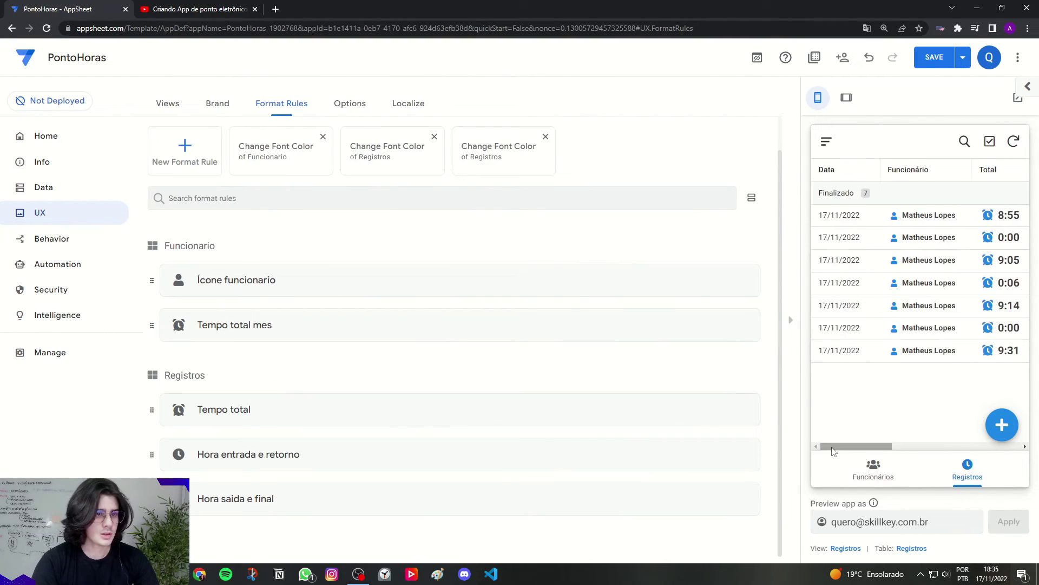
Step: Create a format rule named 'Data' for the Registros table
left_click(205, 167)
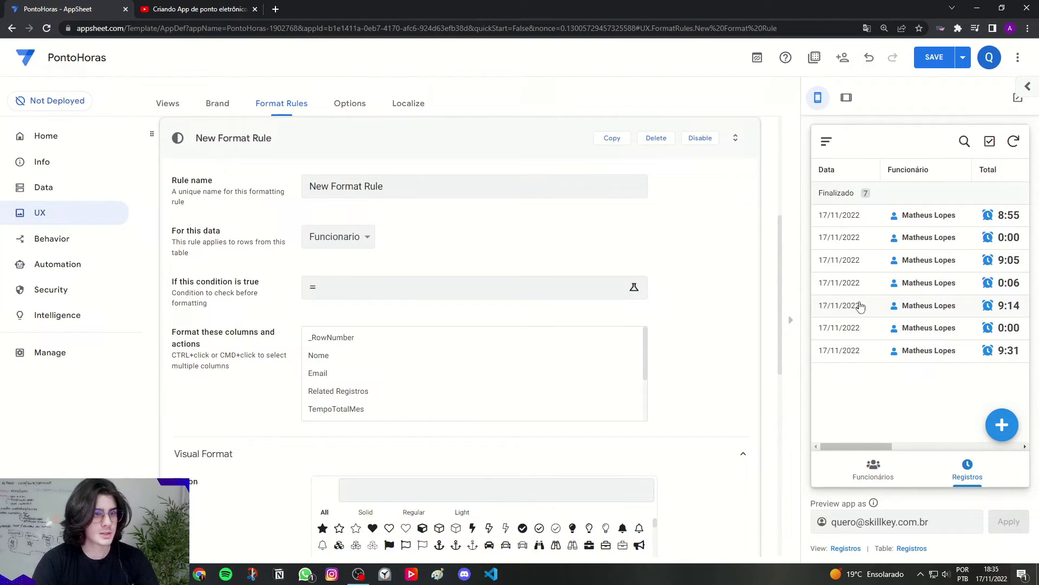
triple_click(346, 186)
key("Caps_Lock")
type("Data")
left_click(338, 236)
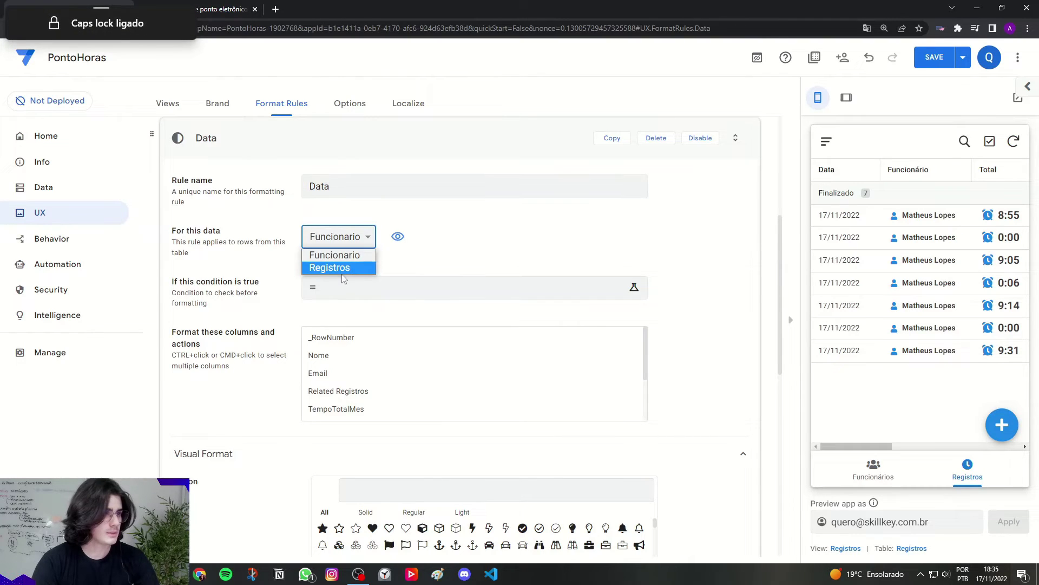
left_click(341, 268)
Step: Format the Data column with a text style and collapse the rule
left_click(316, 410)
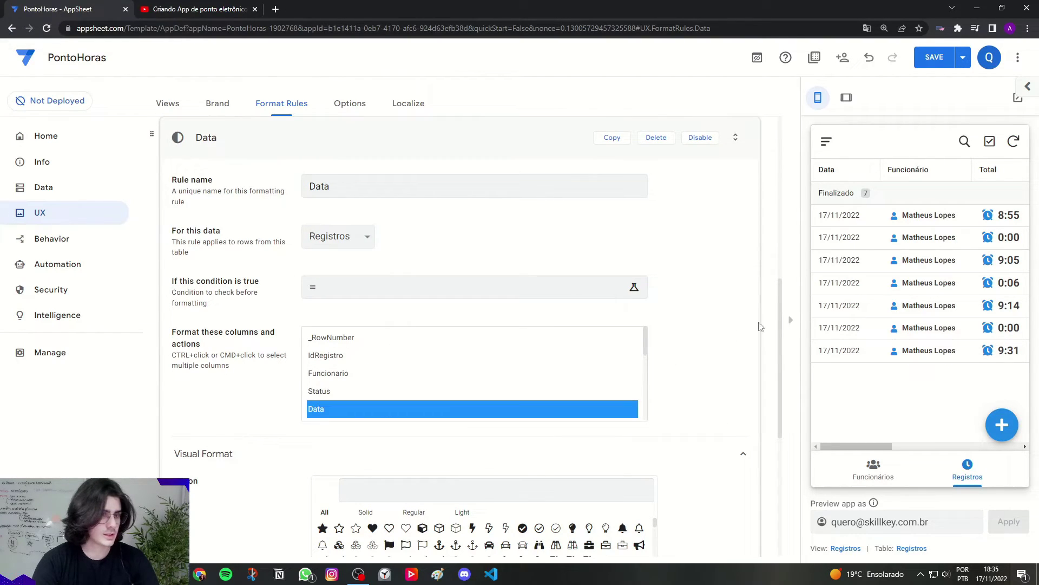
scroll(687, 360, "down", 6)
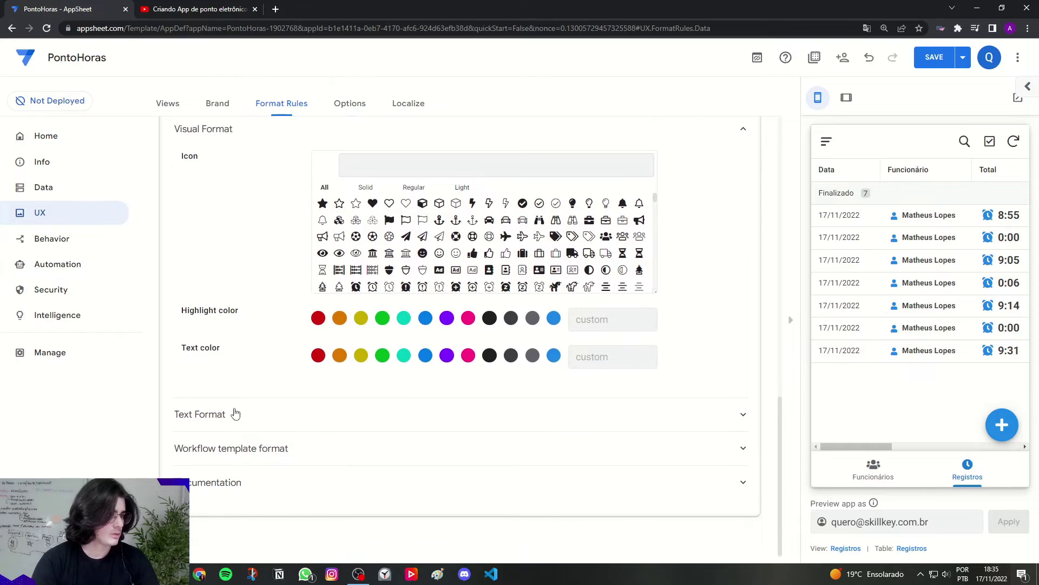
left_click(236, 413)
left_click(329, 515)
scroll(644, 331, "up", 4)
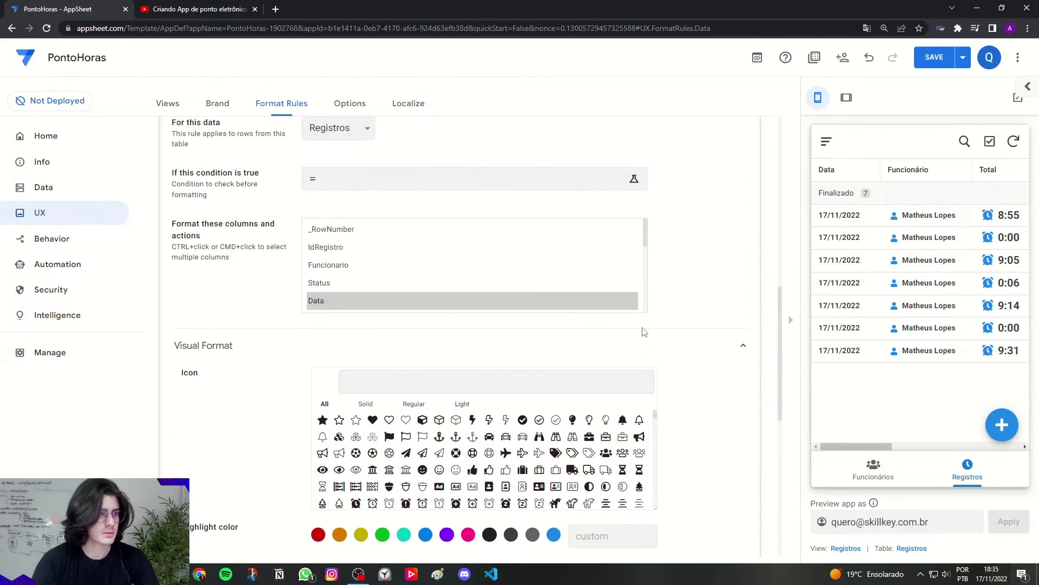
scroll(488, 303, "up", 6)
left_click(262, 362)
Step: Open the Tempo total mes rule, then add and save a new record in the preview
left_click(513, 287)
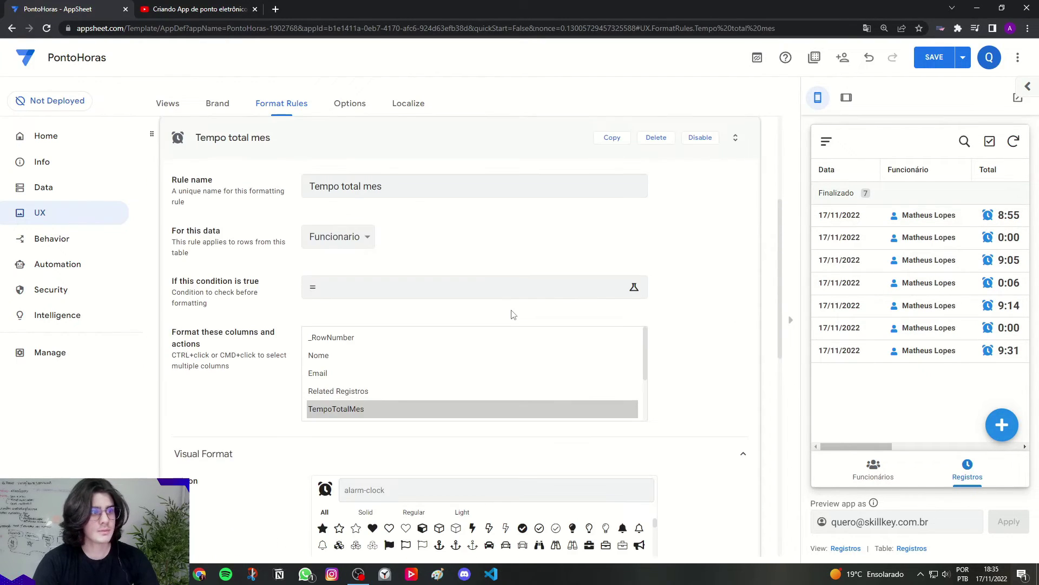
left_click(626, 153)
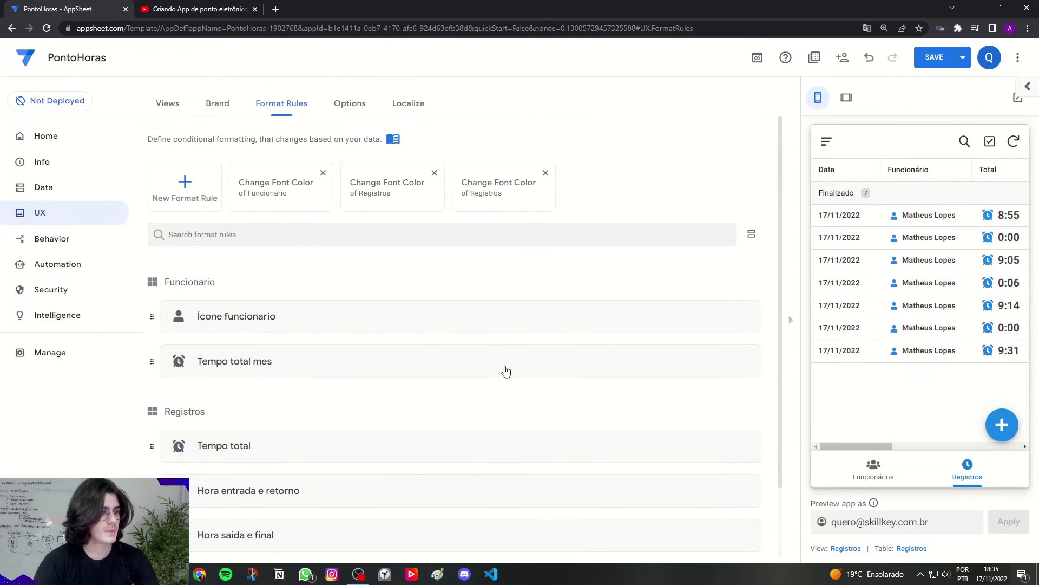
left_click(506, 370)
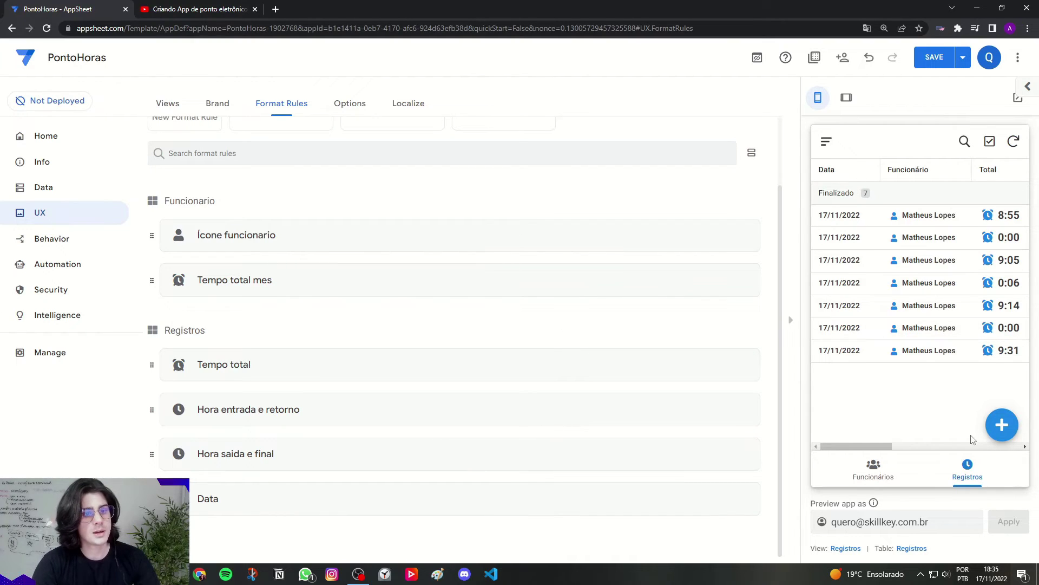
left_click(1001, 424)
left_click(978, 469)
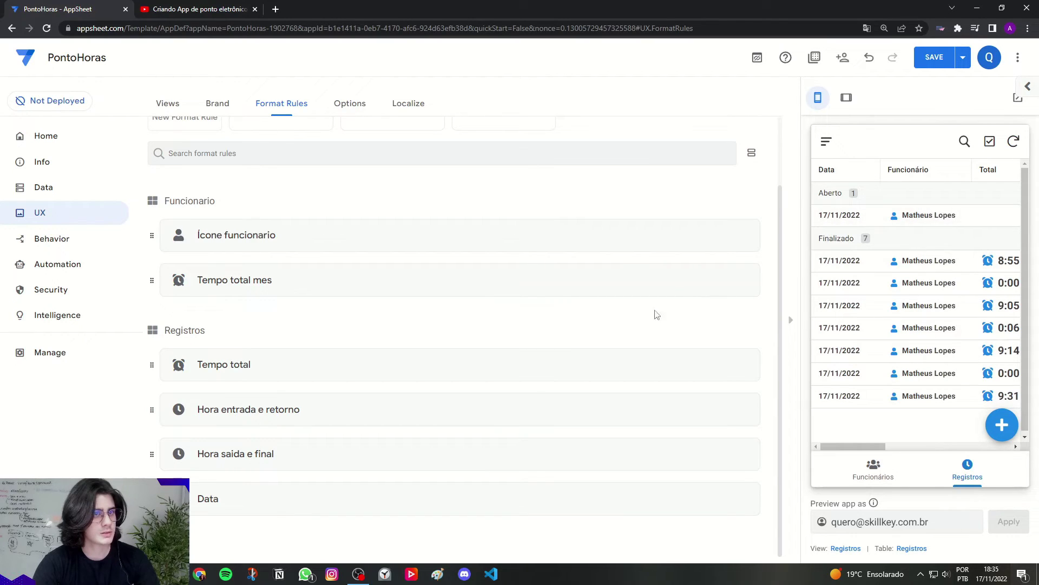
scroll(227, 223, "up", 2)
Step: Create a format rule named 'Status aberto' for the Registros table
left_click(201, 169)
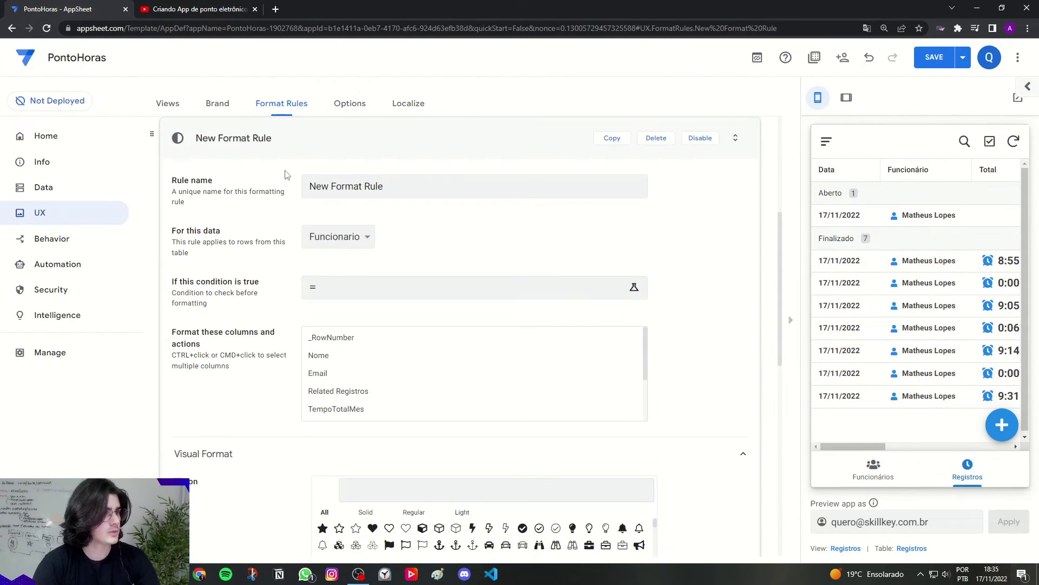
left_click_drag(384, 186, 251, 186)
key("Caps_Lock")
type("Status a")
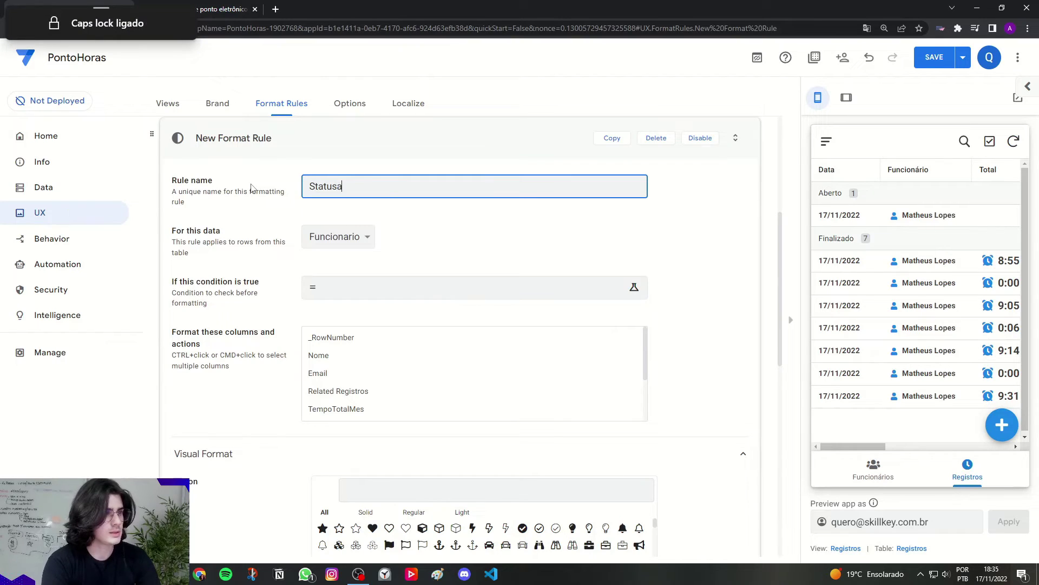
type("berto")
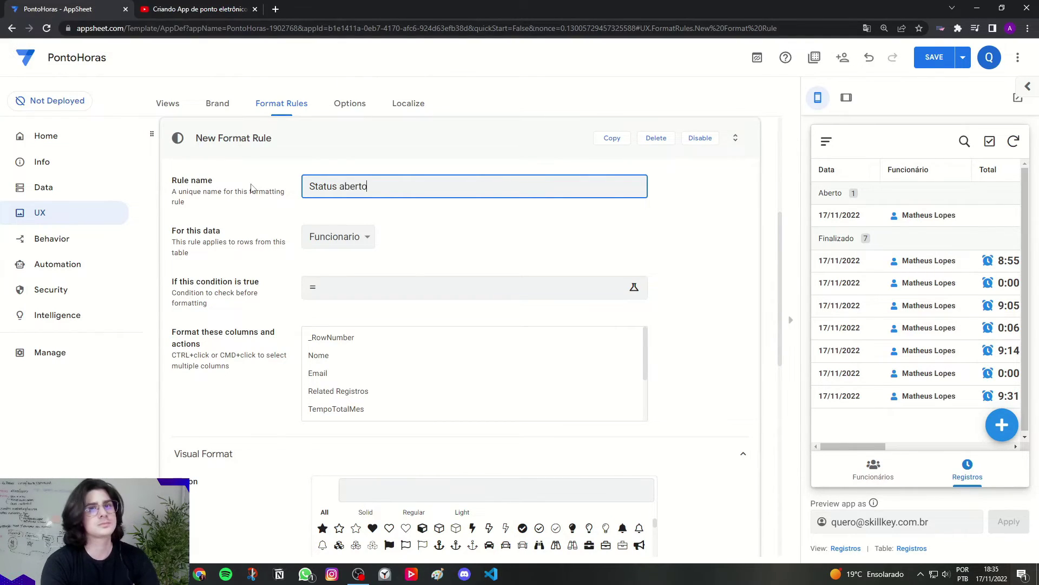
left_click(339, 236)
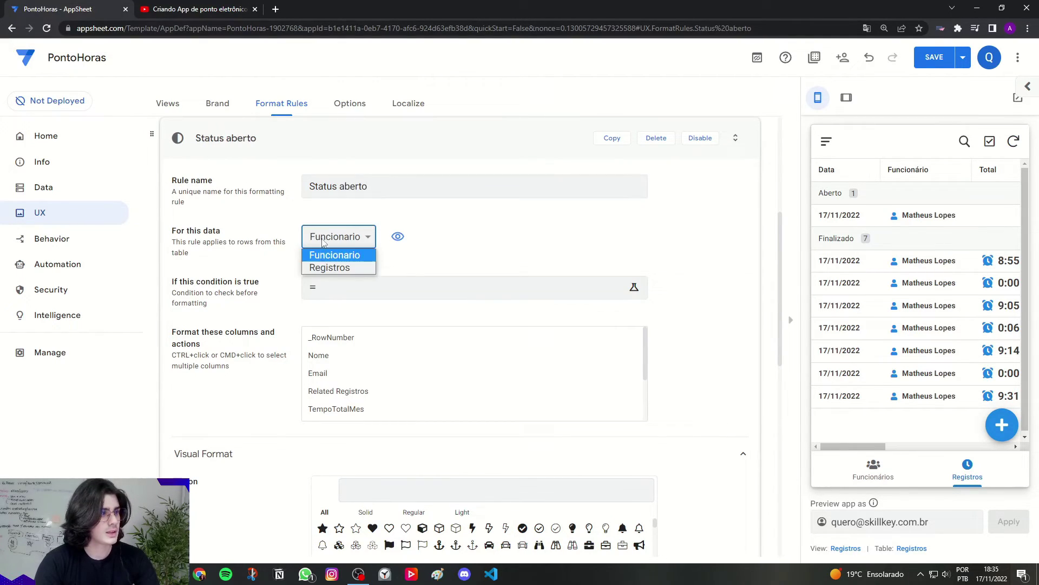
left_click(332, 267)
Step: Set the rule's condition to [Status]='Aberto'
left_click_drag(175, 282, 263, 283)
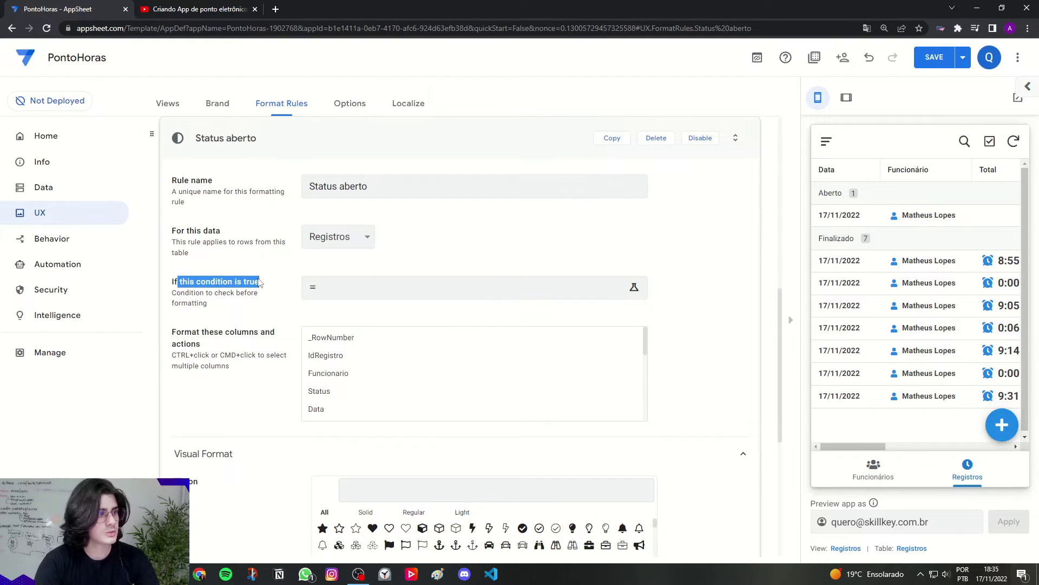
left_click(335, 297)
type("[")
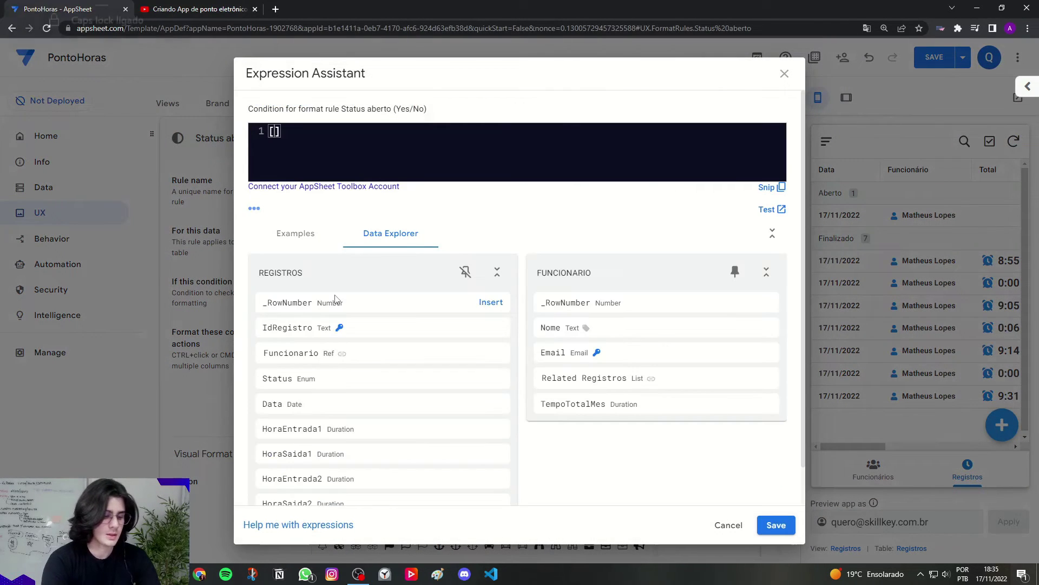
key("Caps_Lock")
type("Status")
key("Right")
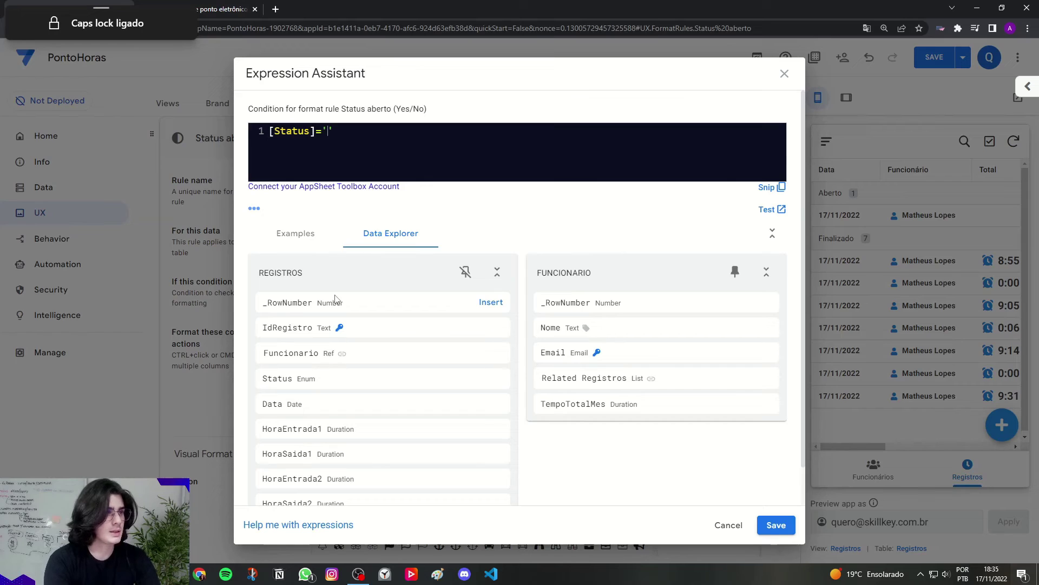
type("='A")
key("Caps_Lock")
type("berto")
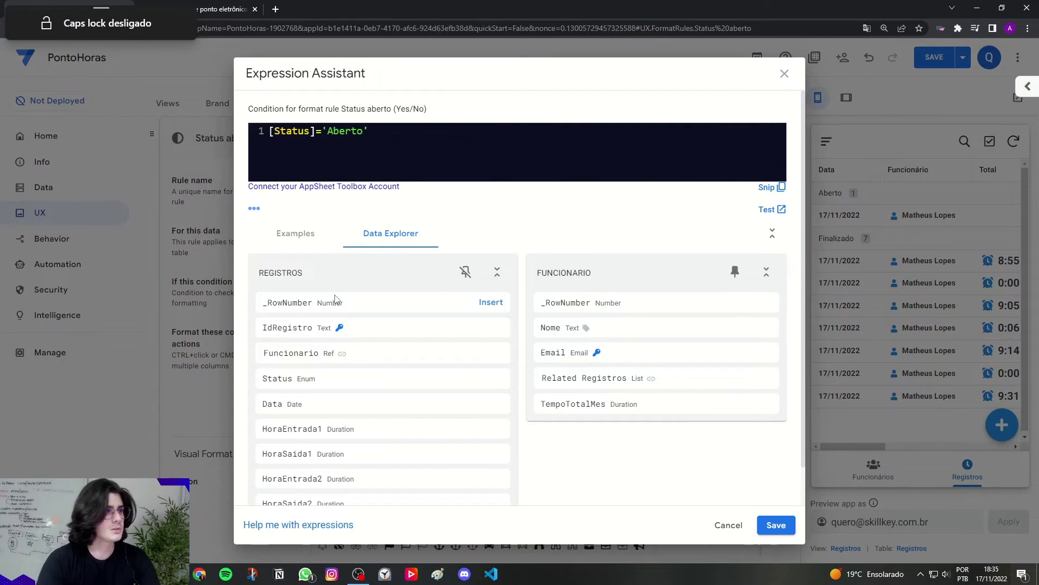
left_click(777, 524)
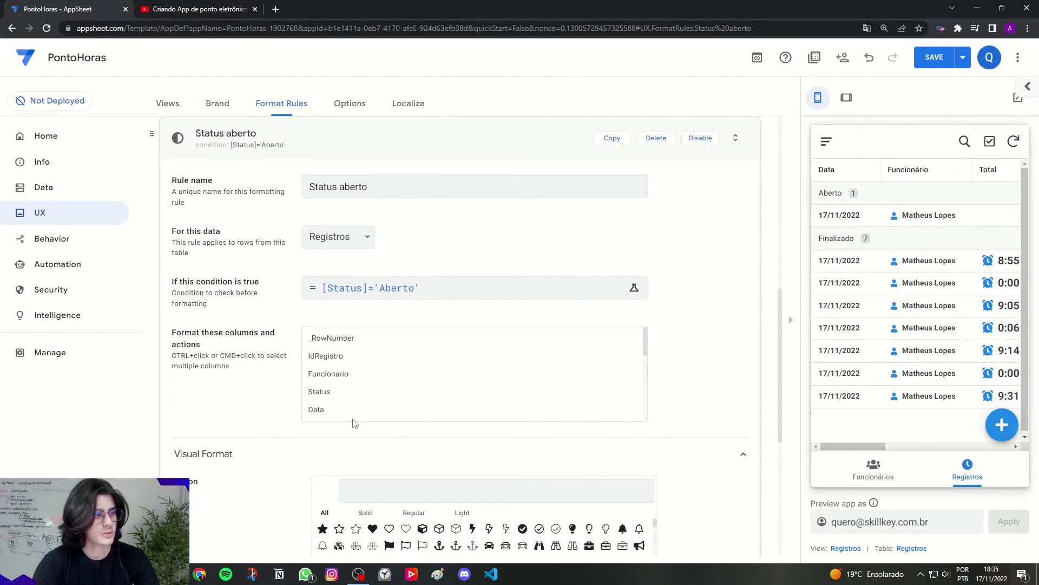
Step: Give the Status column a yellow open padlock icon found by searching 'lock'
left_click(324, 401)
scroll(281, 399, "down", 3)
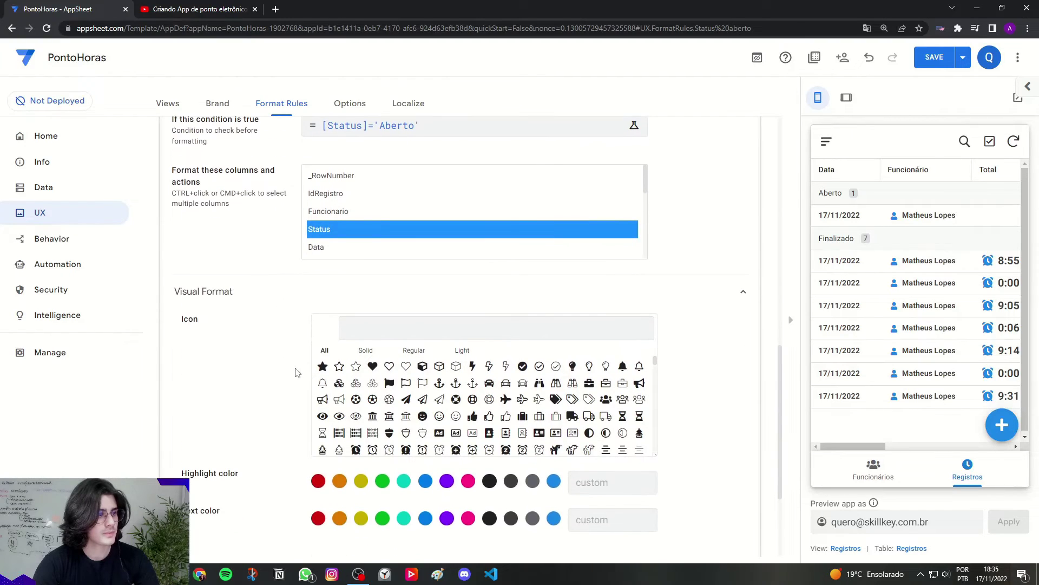
left_click(351, 328)
type("lock")
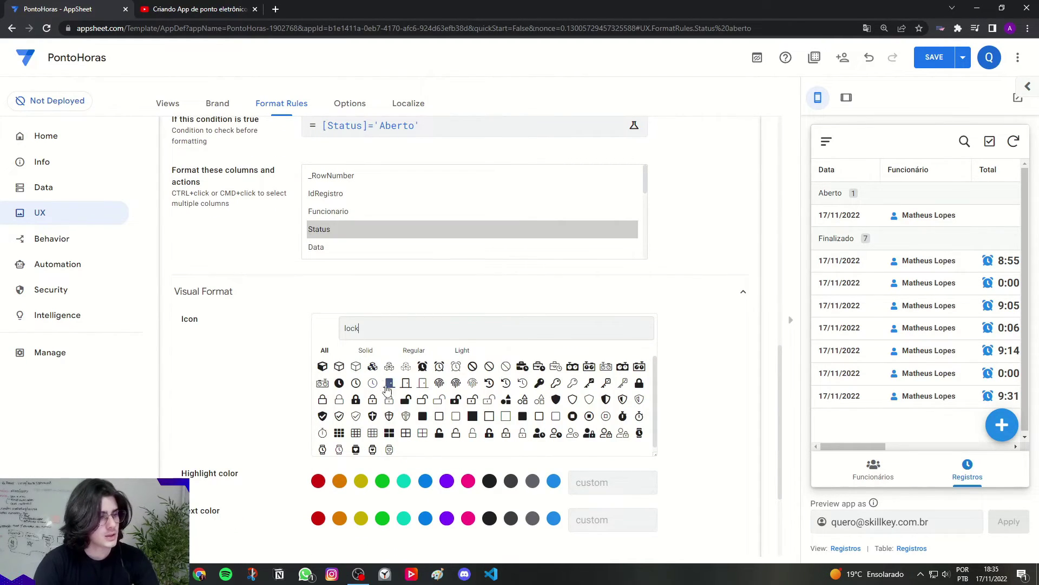
left_click(405, 401)
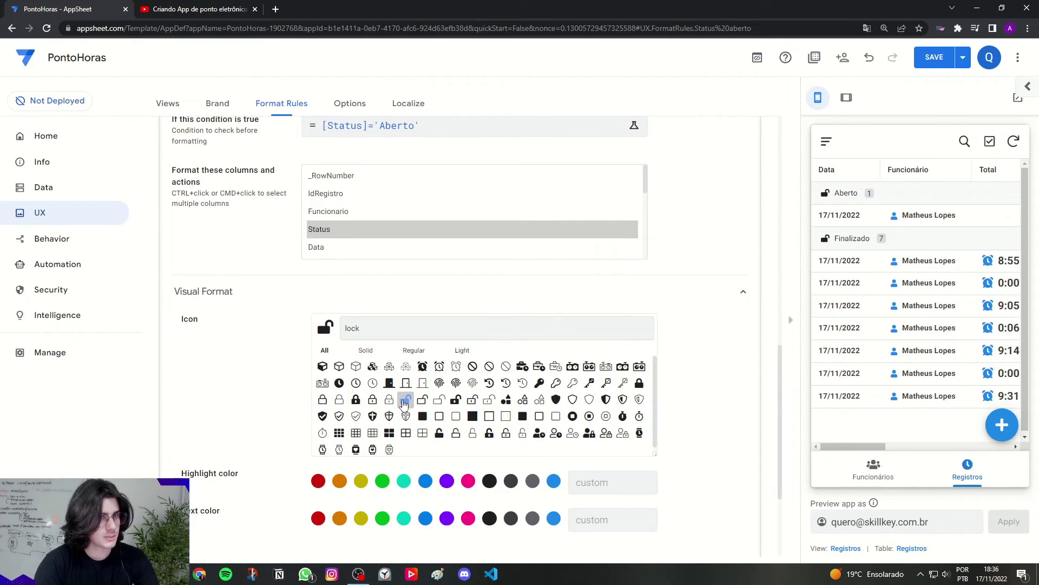
left_click(361, 483)
scroll(288, 438, "up", 5)
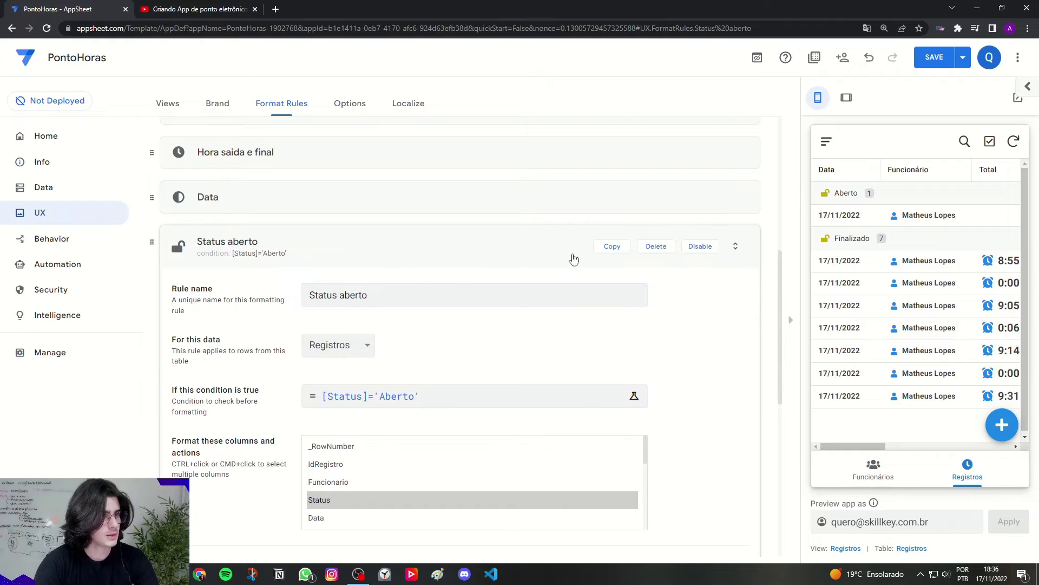
Step: Duplicate the Status aberto rule and rename the copy 'Status finalizado'
left_click(605, 247)
left_click(377, 185)
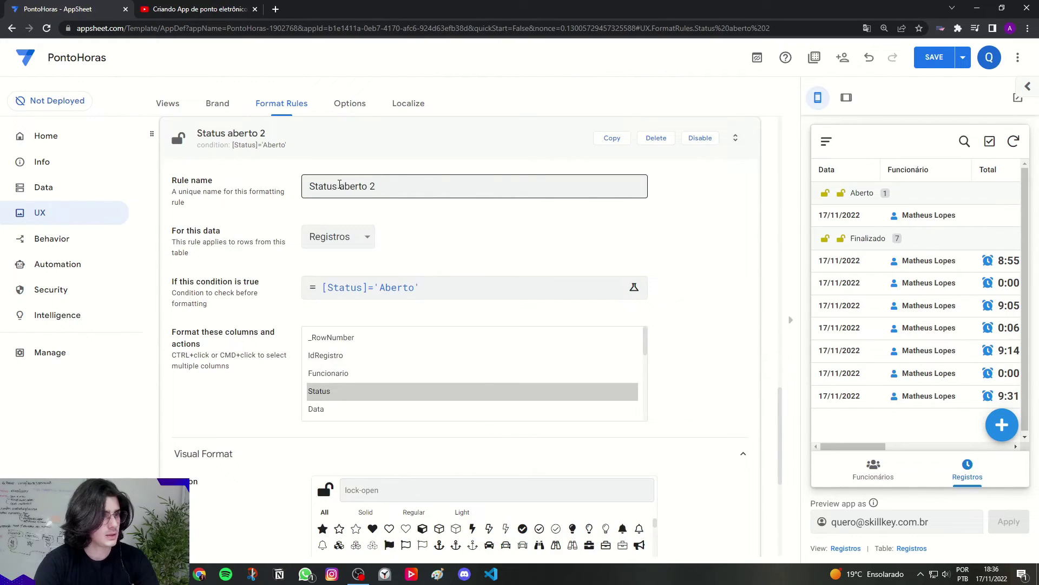
left_click_drag(340, 184, 367, 186)
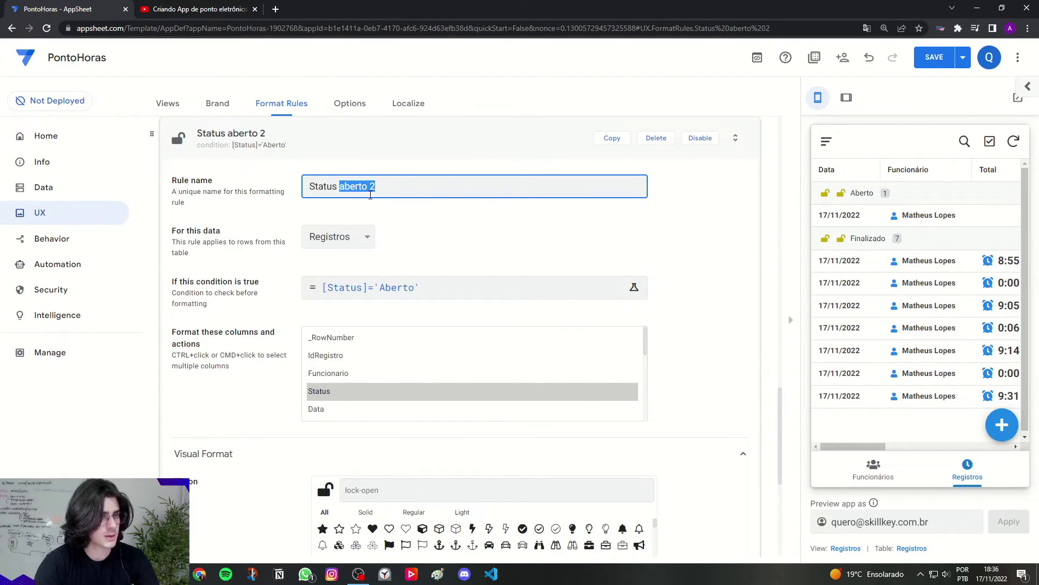
type("finalizad")
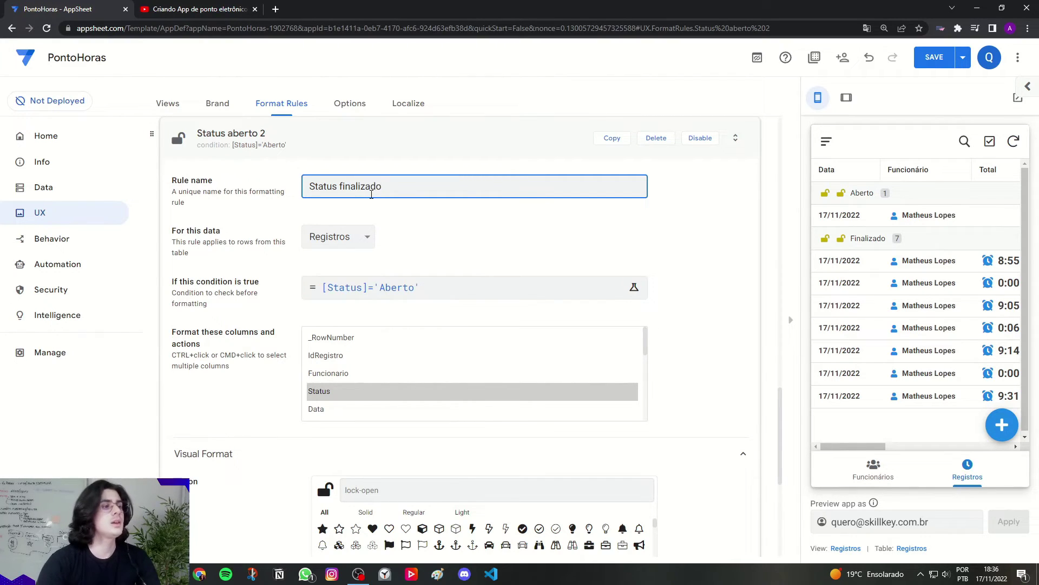
Step: Change the copied rule's condition to [Status]='Finalizado'
left_click(376, 288)
double_click(341, 131)
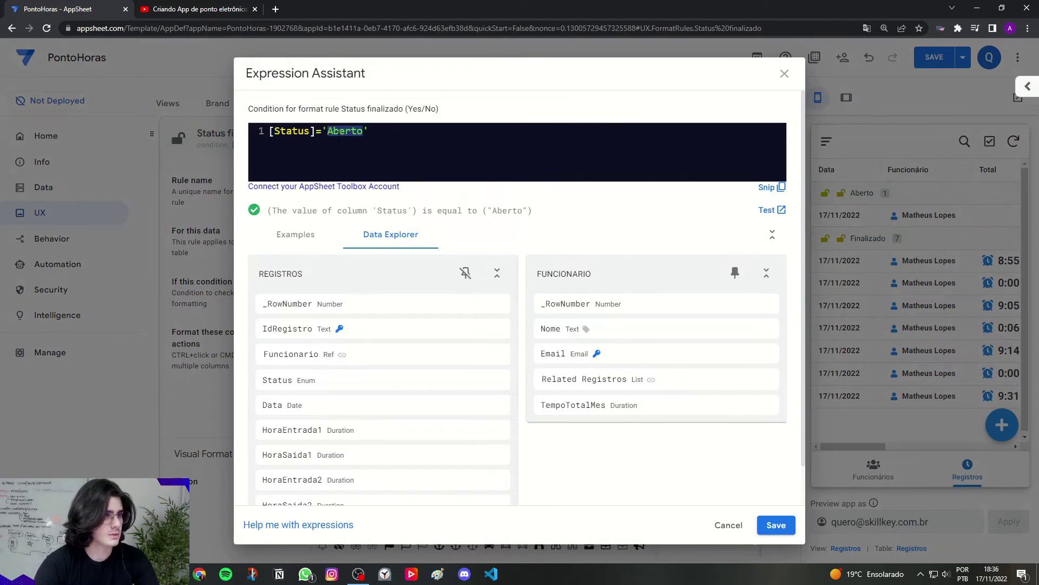
key("Caps_Lock")
type("Finalizad")
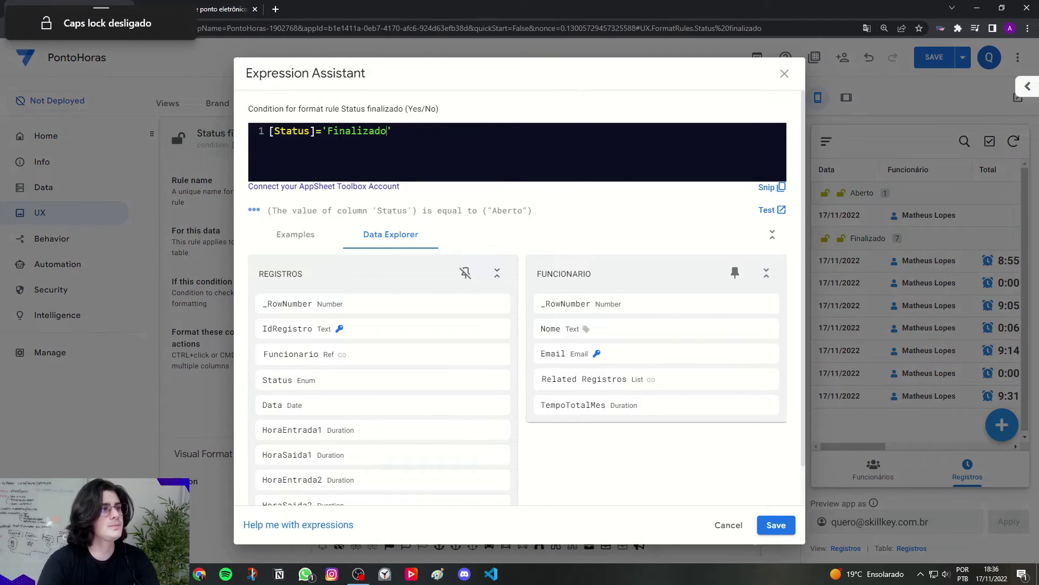
type("o")
left_click(776, 524)
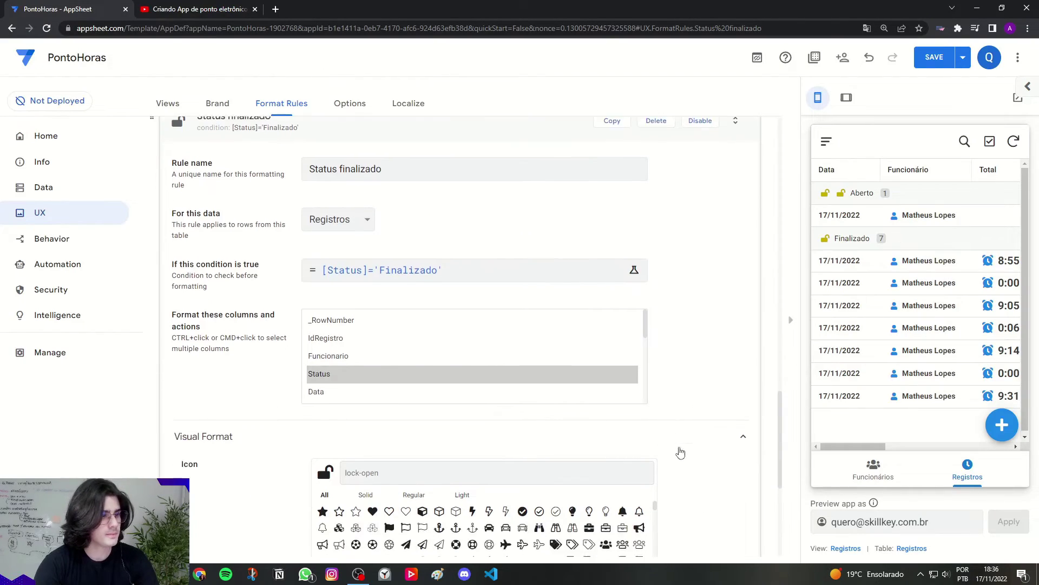
Step: Give the Finalizado rule a lock icon with a green highlight
scroll(681, 452, "down", 4)
left_click(386, 278)
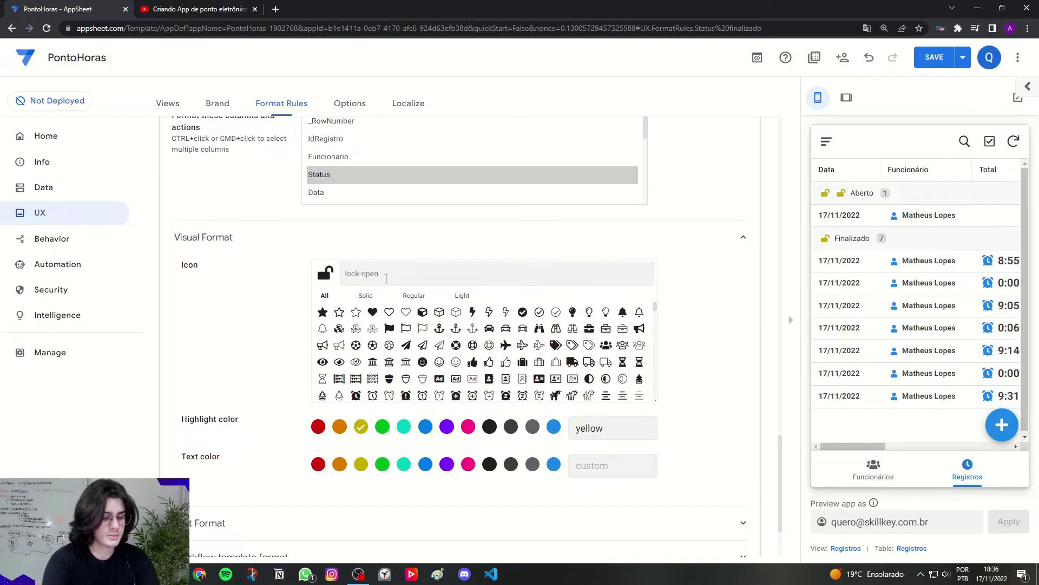
type("lock")
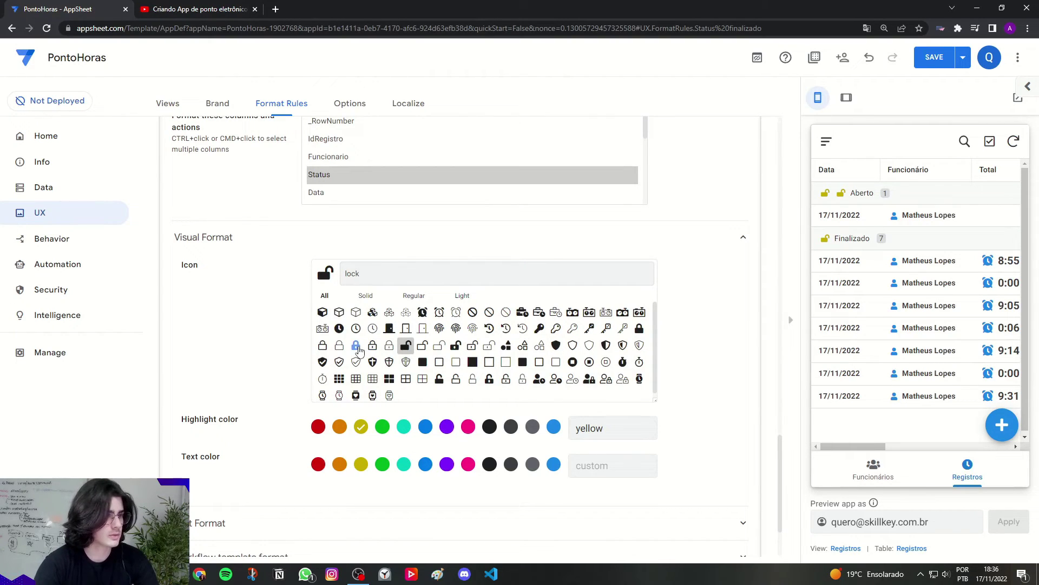
left_click(355, 345)
left_click(382, 427)
Step: Collapse both the Status finalizado and Status aberto rules
scroll(260, 352, "up", 5)
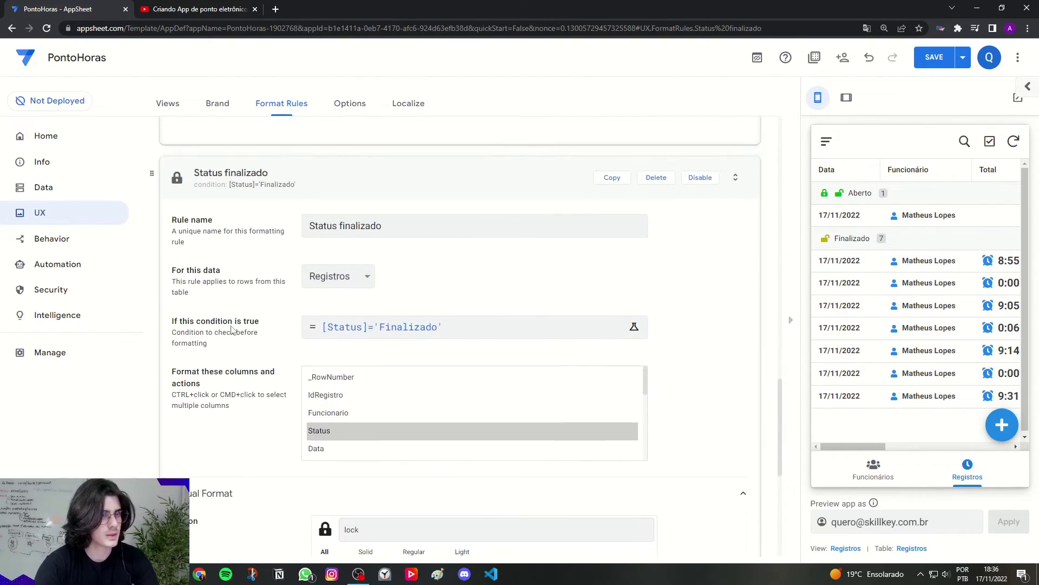
left_click(224, 203)
scroll(348, 267, "up", 8)
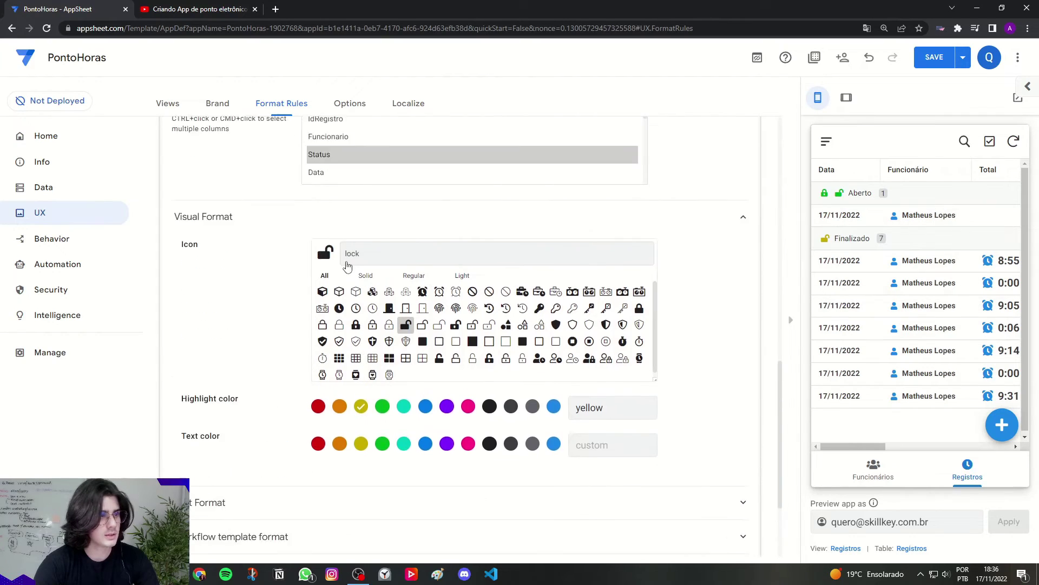
left_click(254, 262)
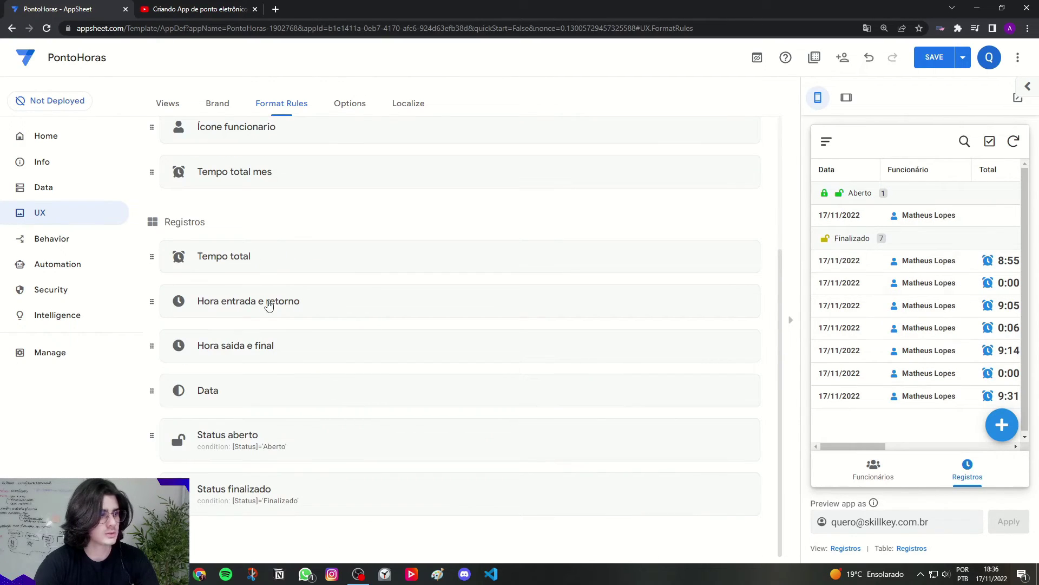
scroll(546, 434, "up", 4)
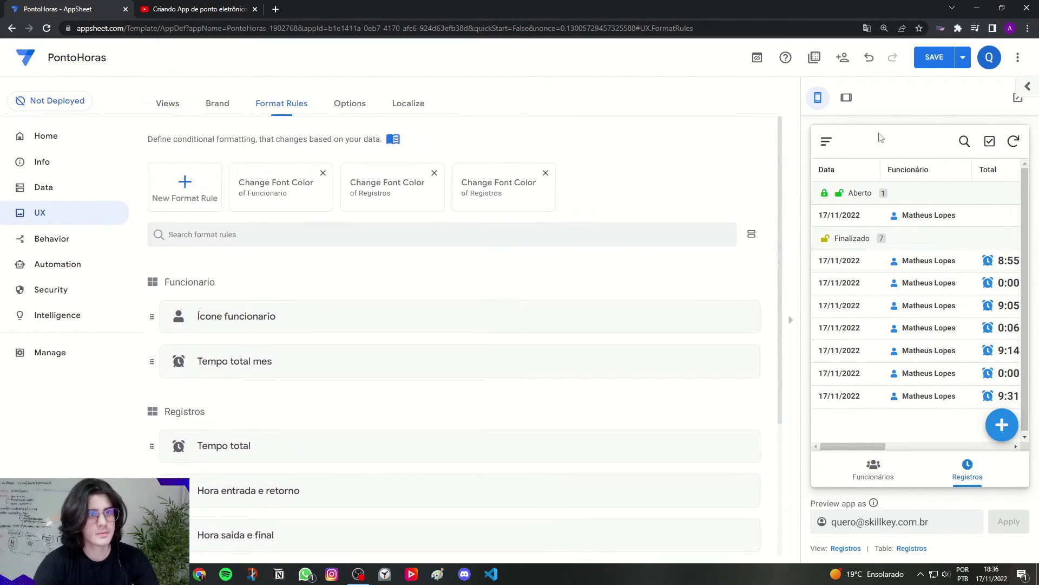
Step: Save the app and view the lock- and clock-icon records in the tablet preview
left_click(929, 60)
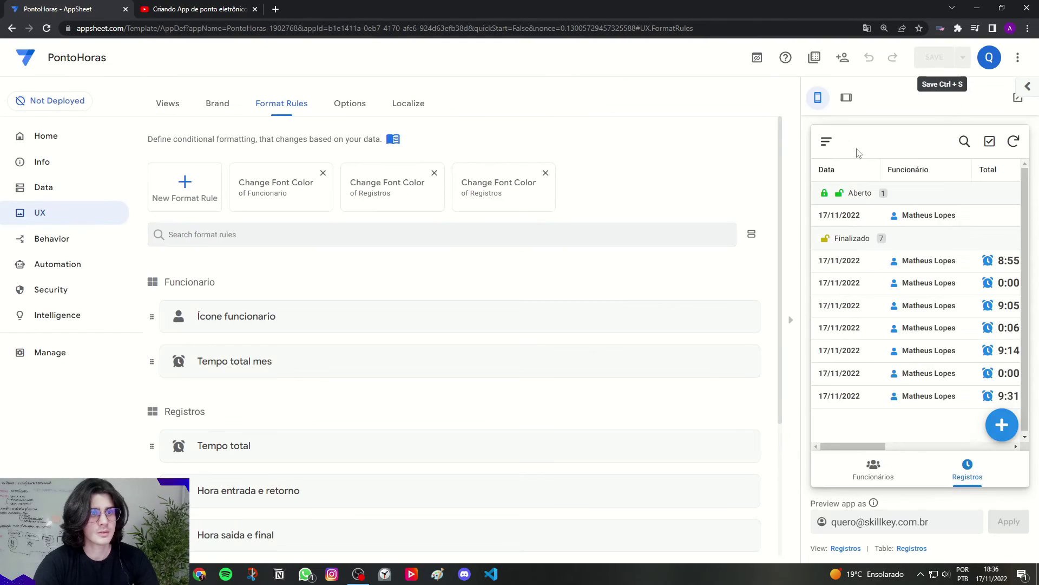
left_click(848, 100)
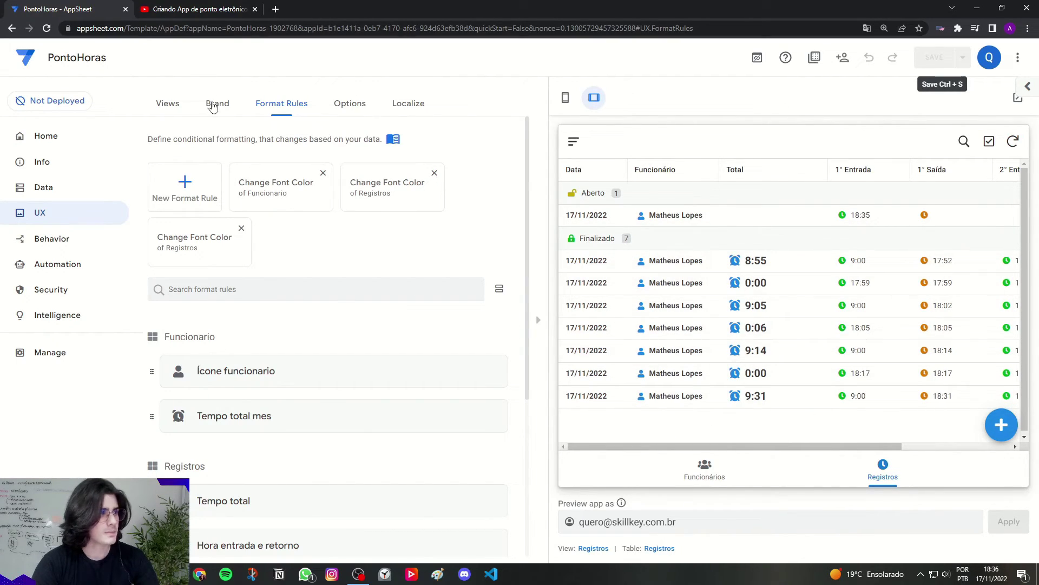
Step: In Brand settings, set a custom primary colour of hex 0e3e70, accepting the legibility warning
left_click(223, 106)
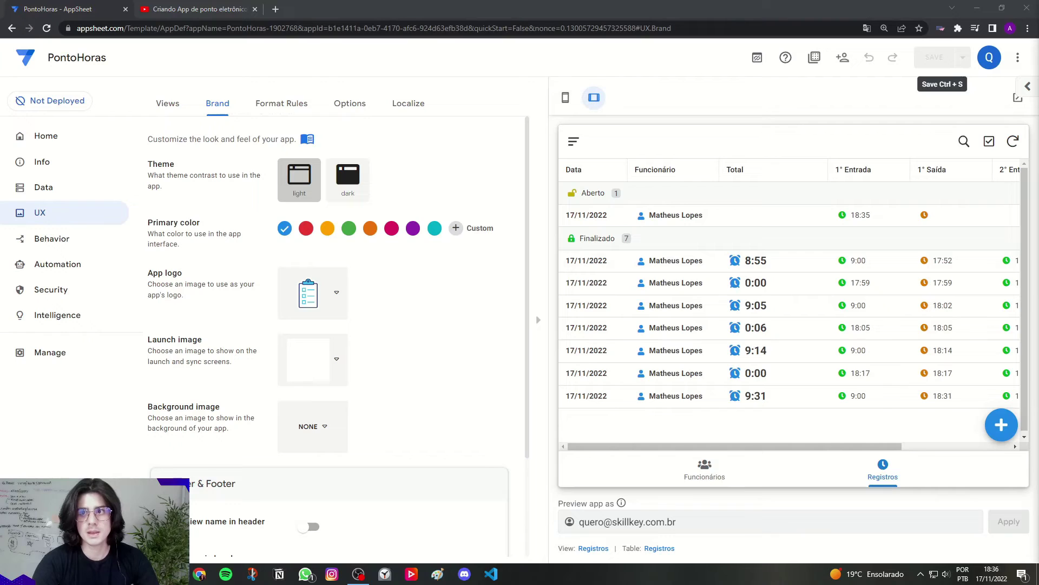
left_click(457, 228)
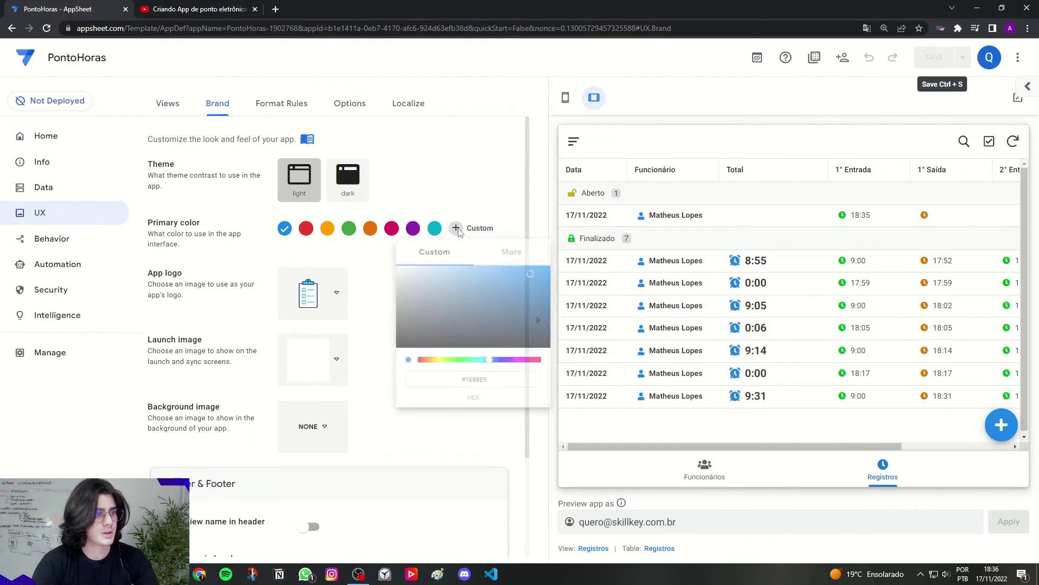
left_click_drag(492, 389, 466, 389)
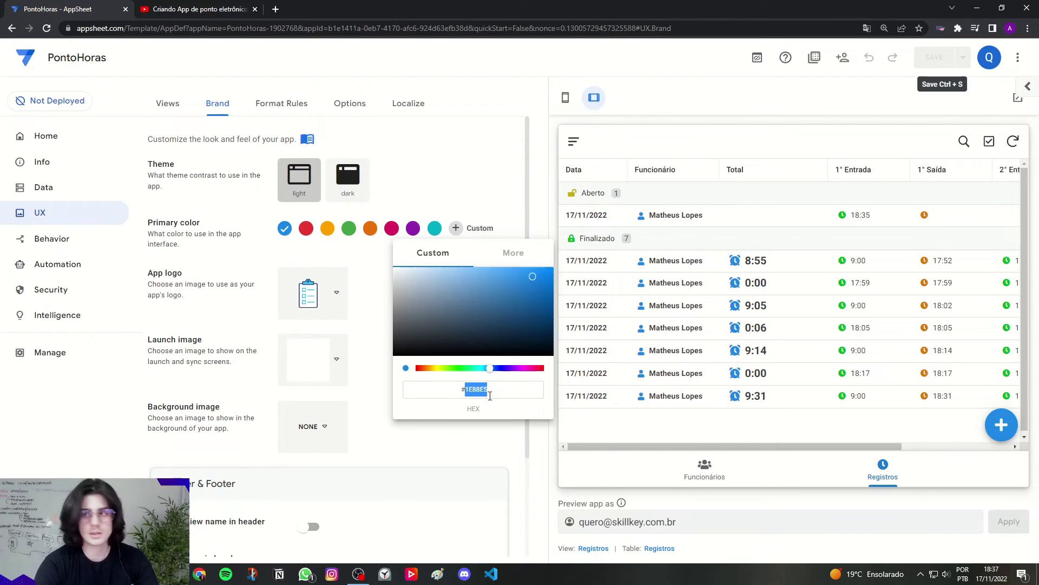
type("e")
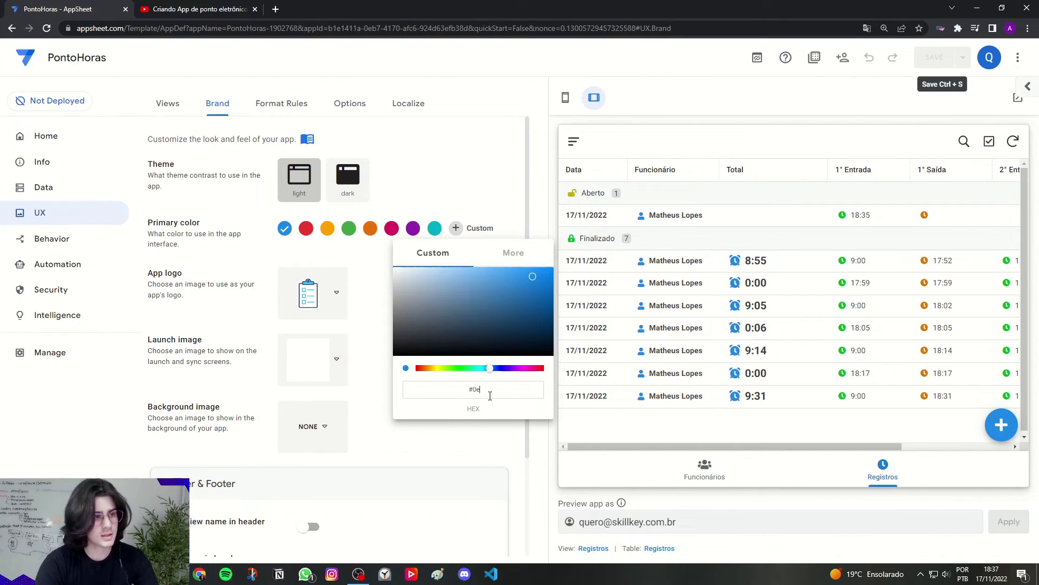
type("3")
key("Return")
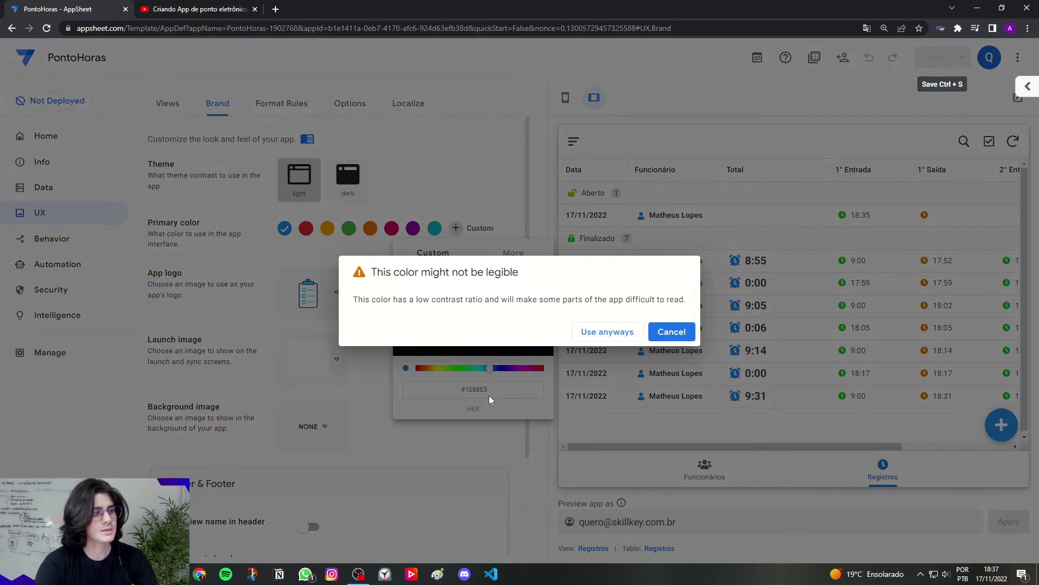
left_click(617, 331)
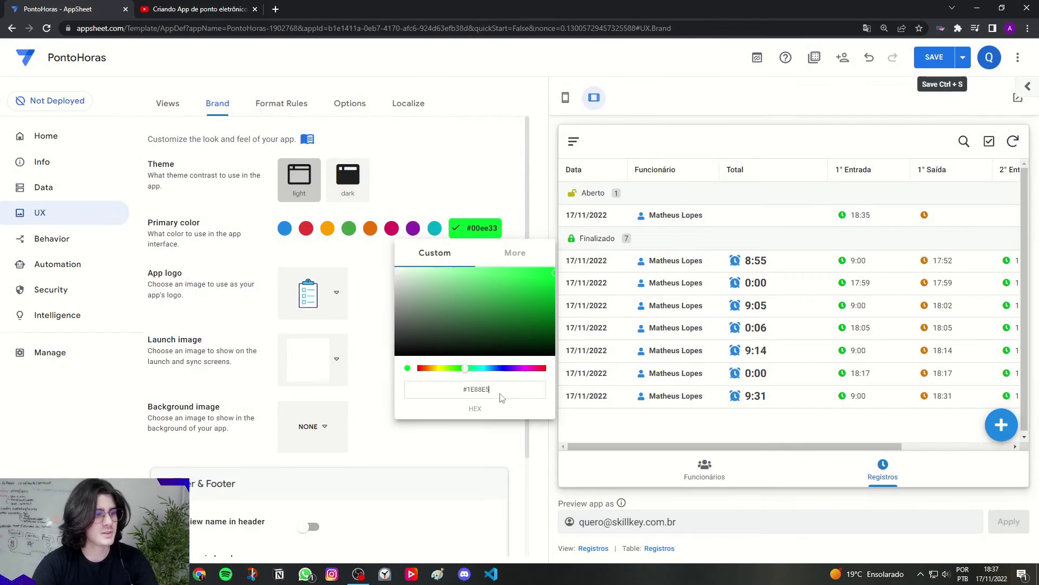
left_click_drag(501, 398, 473, 391)
type("0")
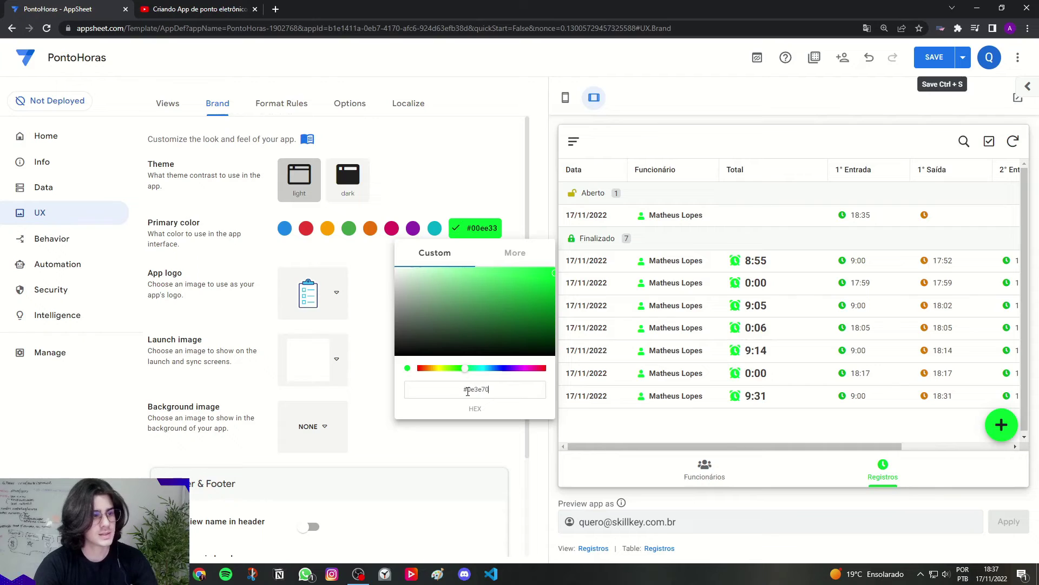
type("e3e70")
left_click(373, 324)
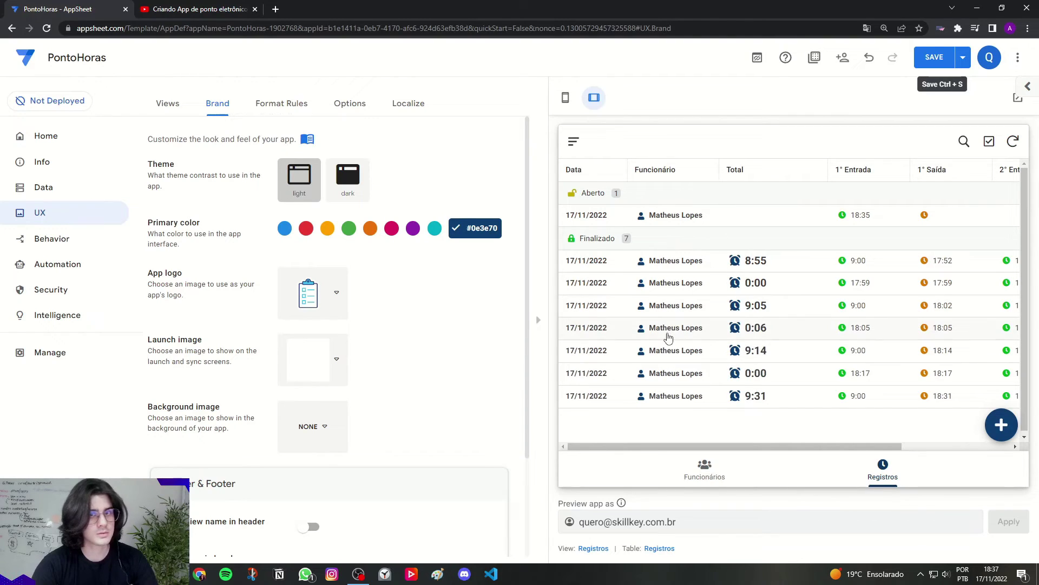
Step: Keep the clipboard logo, switch Header & Footer to the Colored style, and save
left_click(308, 314)
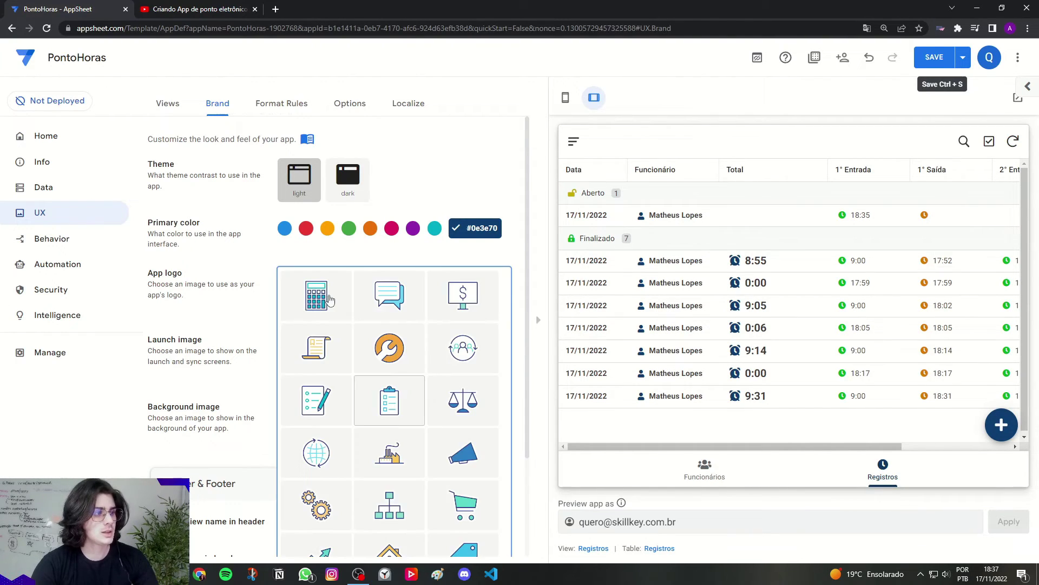
scroll(330, 300, "down", 3)
left_click(242, 258)
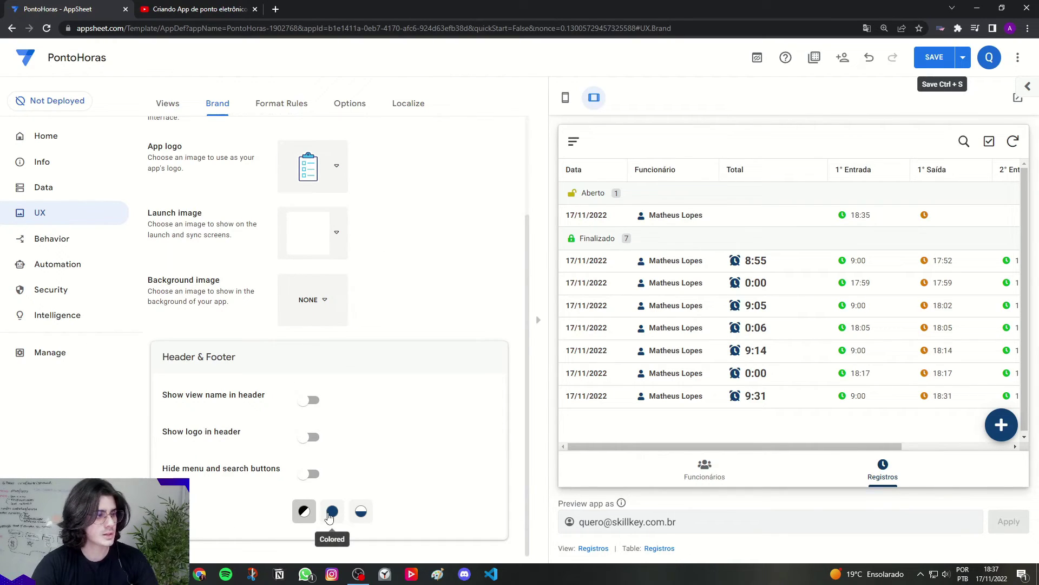
left_click(332, 512)
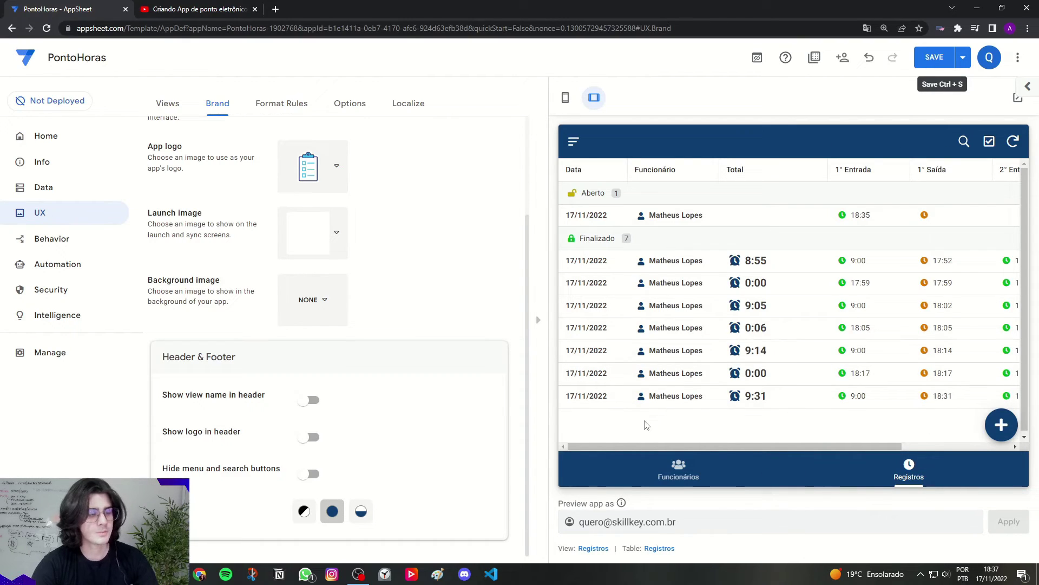
left_click(933, 57)
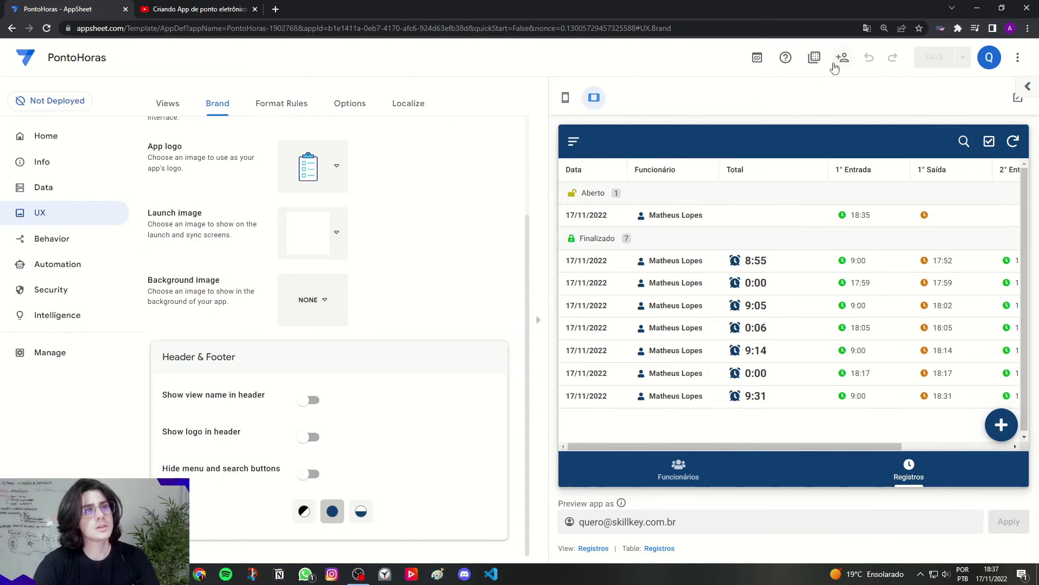
Step: Start a share invite with an invitee's e-mail, then go to the Google sign-in provider settings
left_click(839, 65)
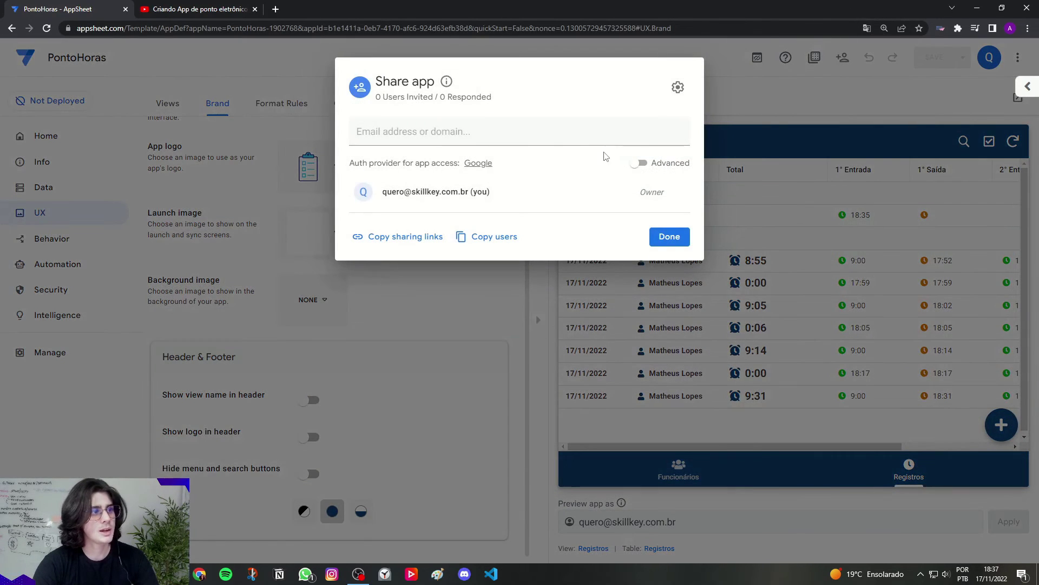
left_click(582, 141)
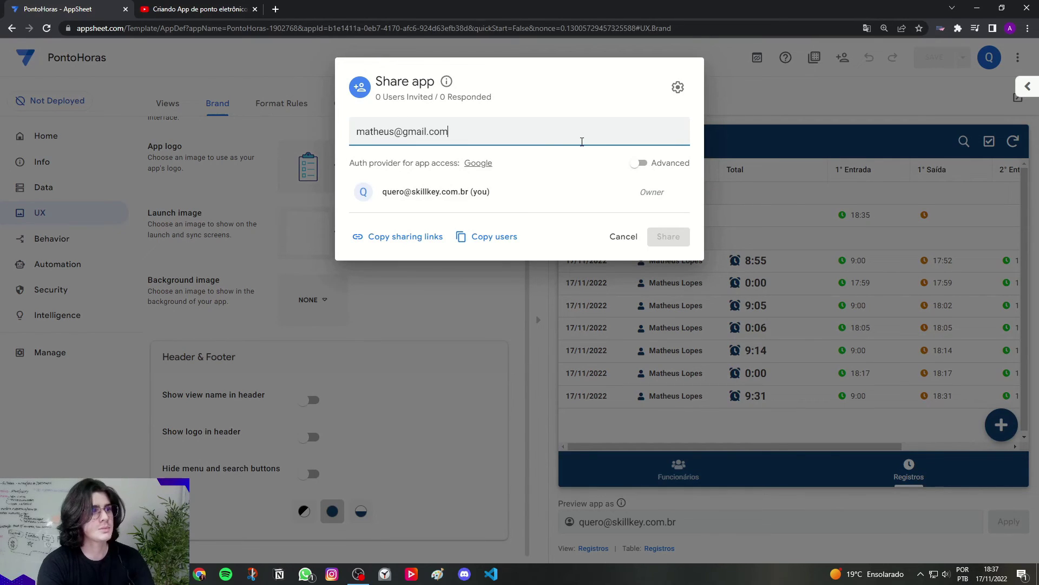
key("Return")
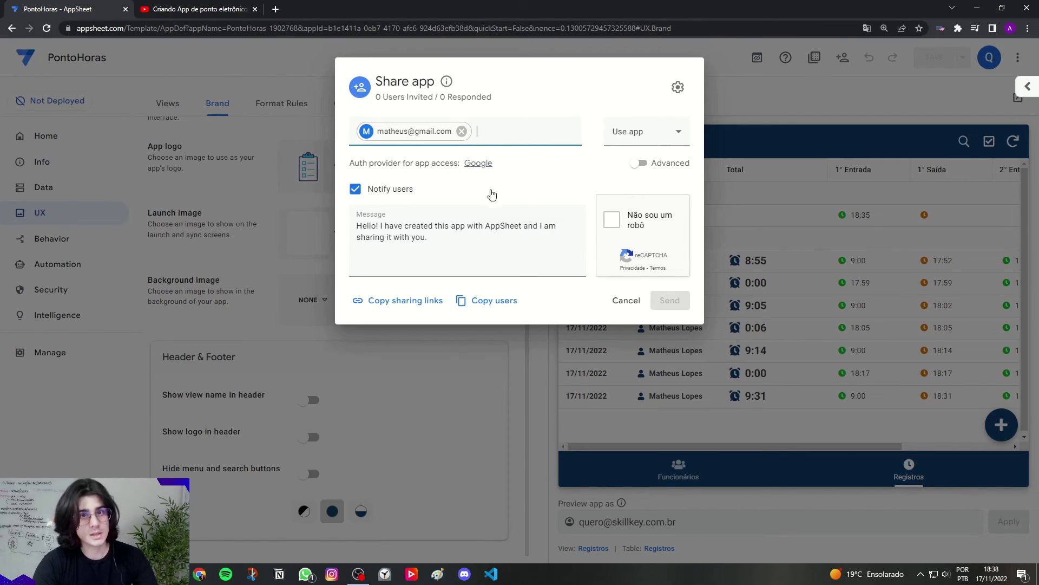
key("ctrl")
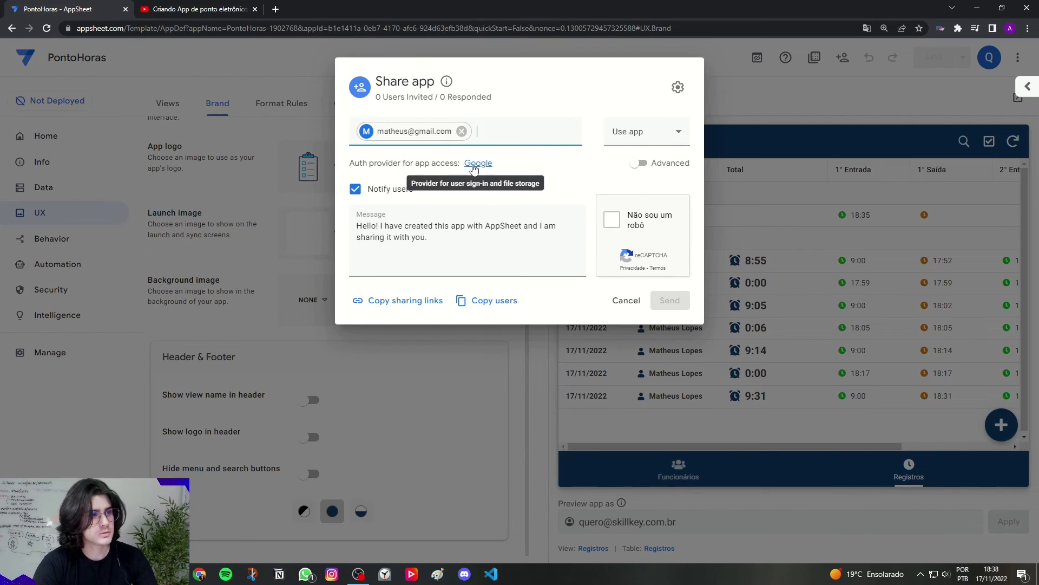
left_click(474, 165)
Step: Set the Require Sign-In authentication provider to Any provider and save the app
left_click(631, 333)
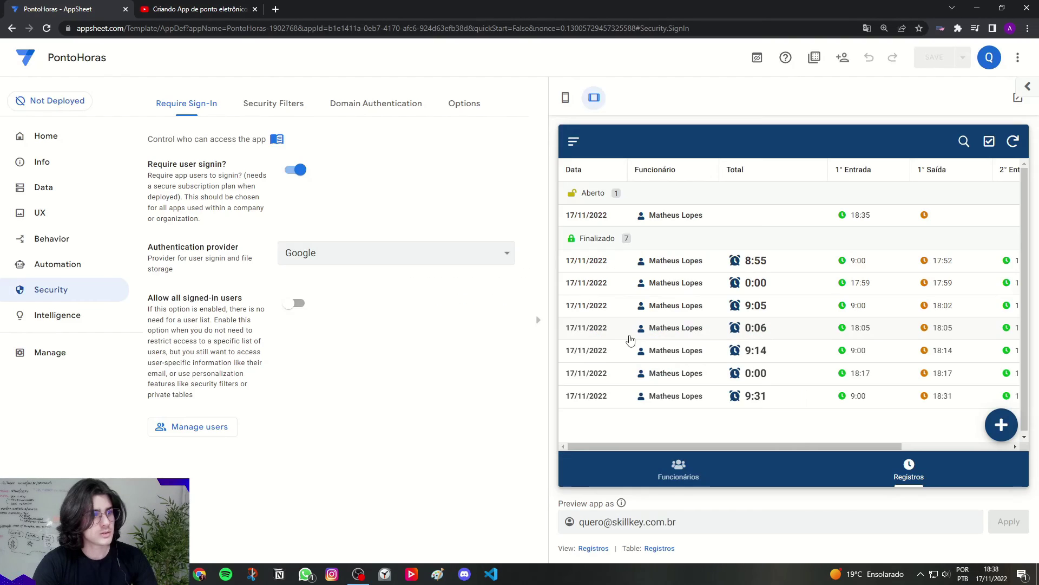
left_click_drag(152, 249, 237, 250)
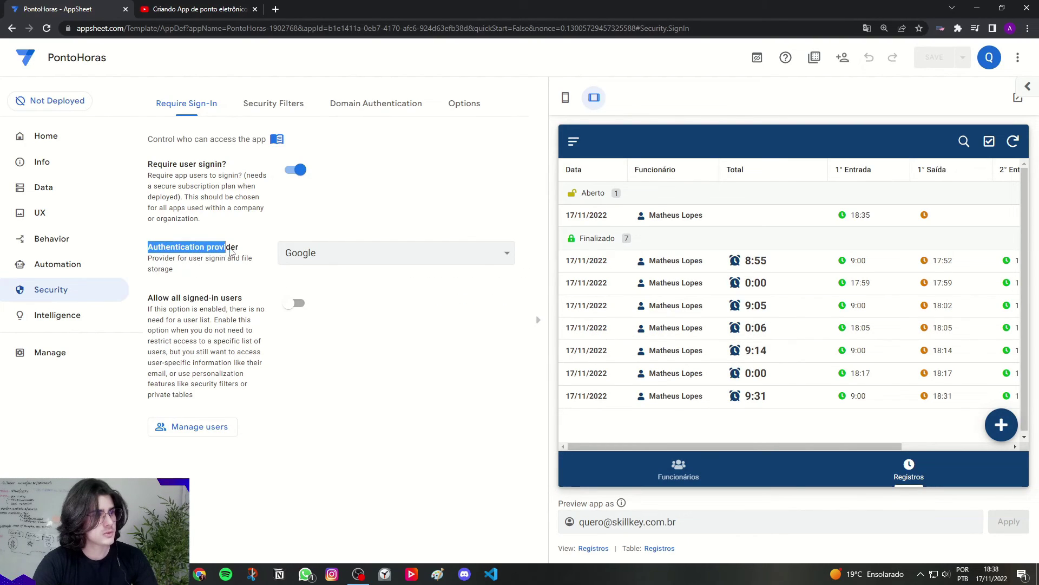
left_click(343, 255)
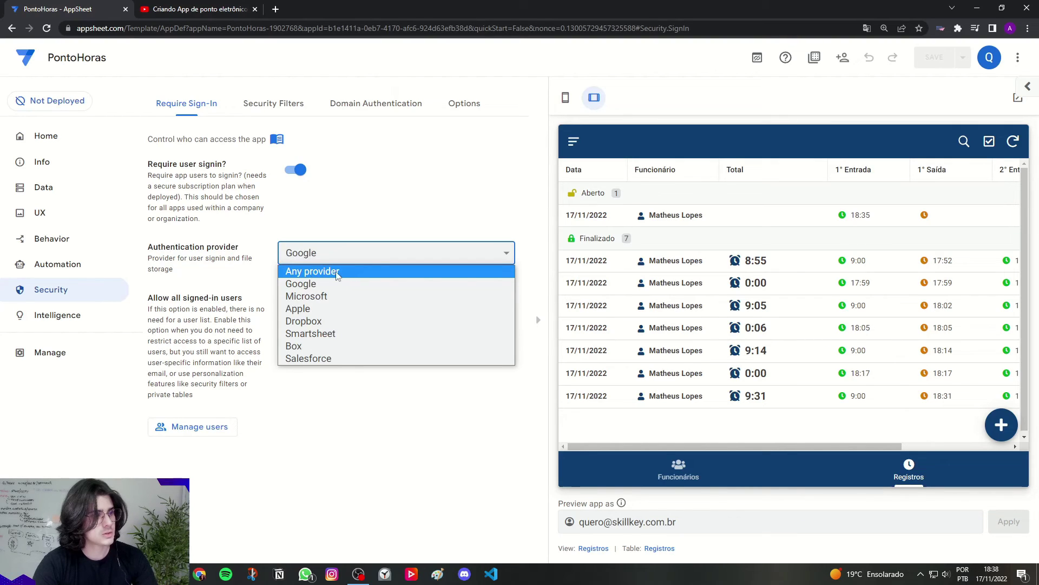
left_click(328, 272)
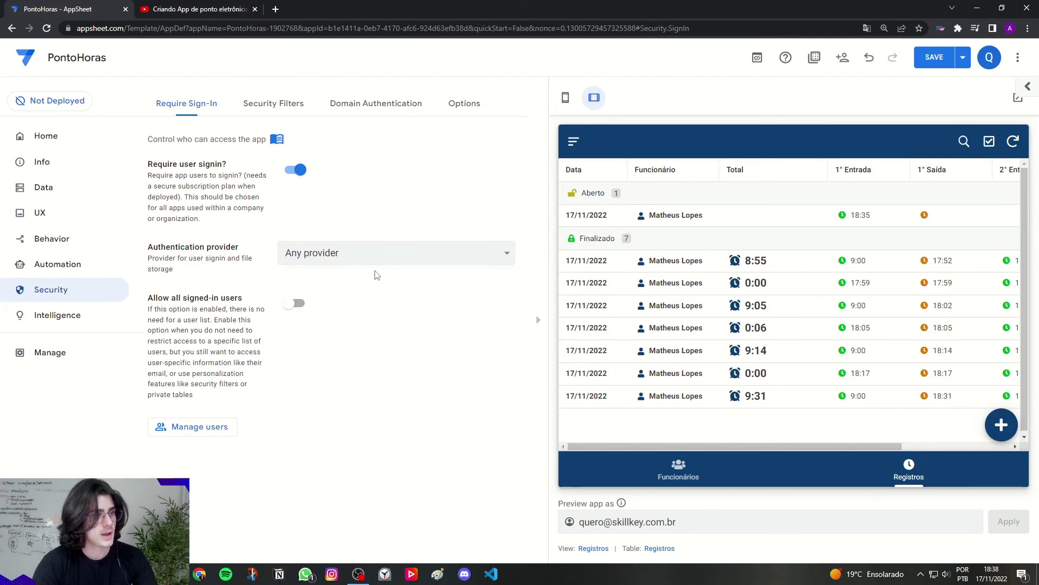
left_click(368, 255)
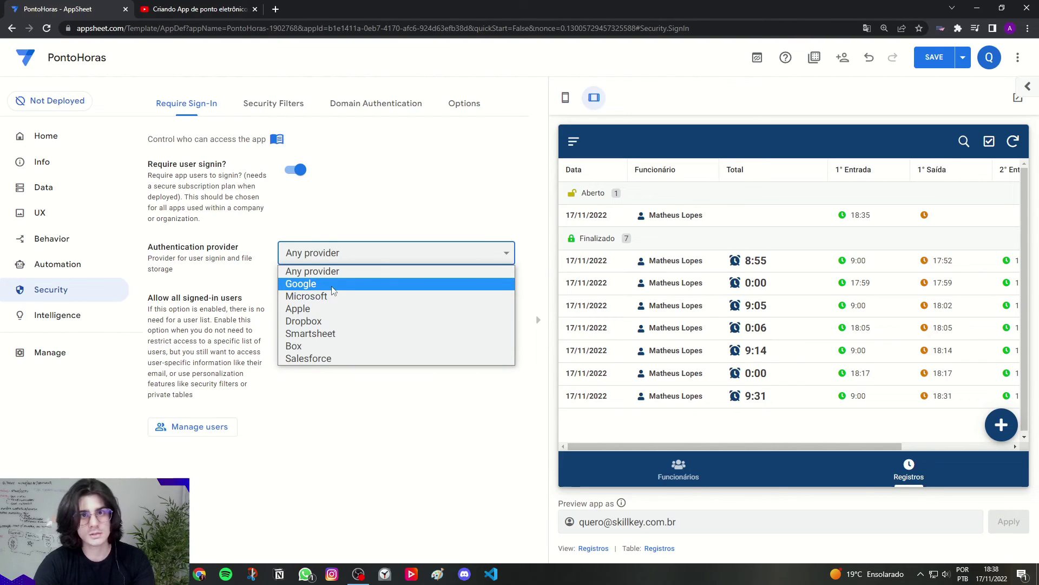
left_click(200, 273)
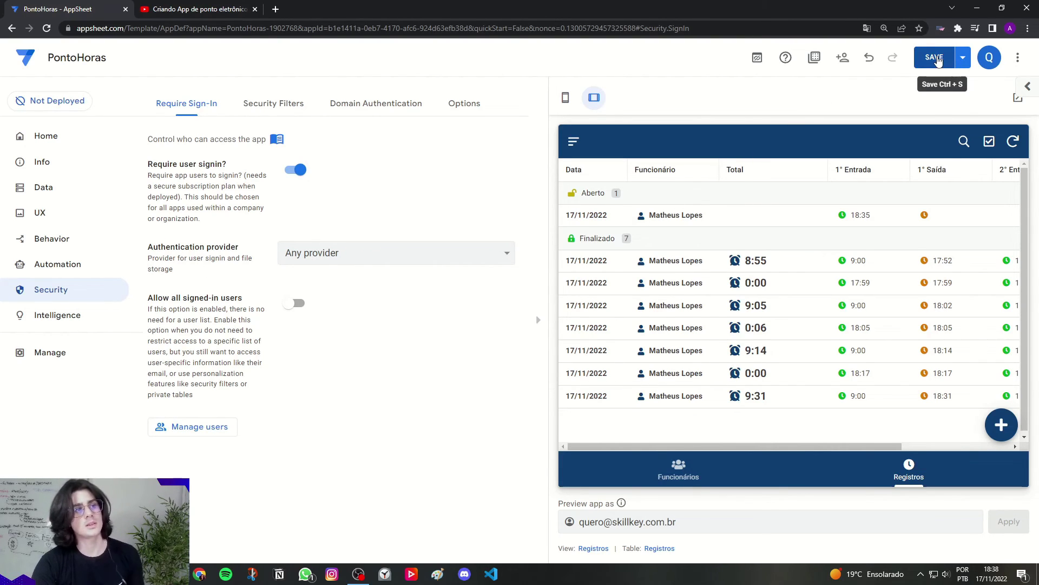
left_click(936, 58)
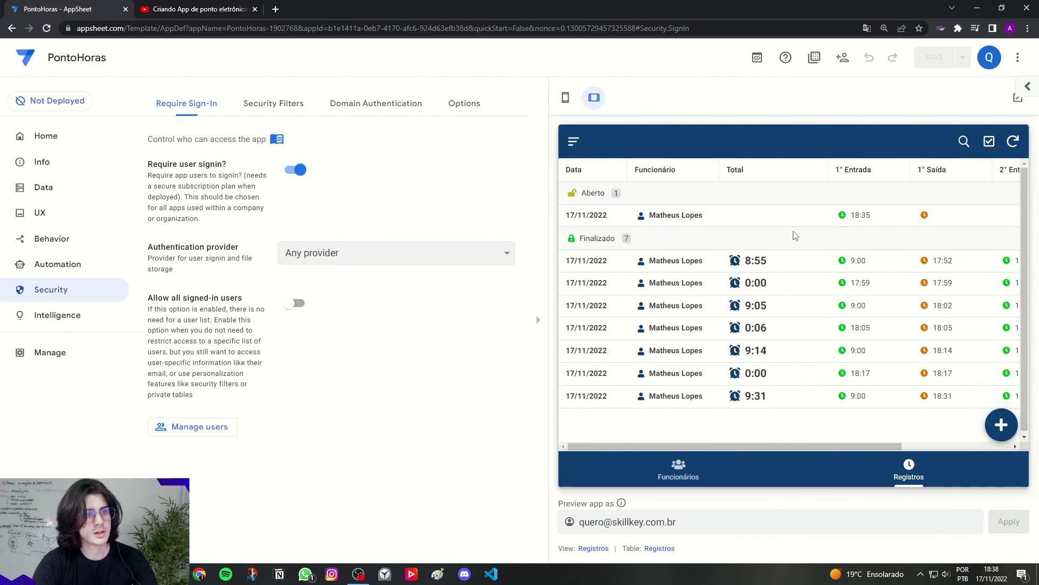
Step: In the preview, cancel a new record, then mark exit twice on the Aberto record to finalise it
left_click(1001, 425)
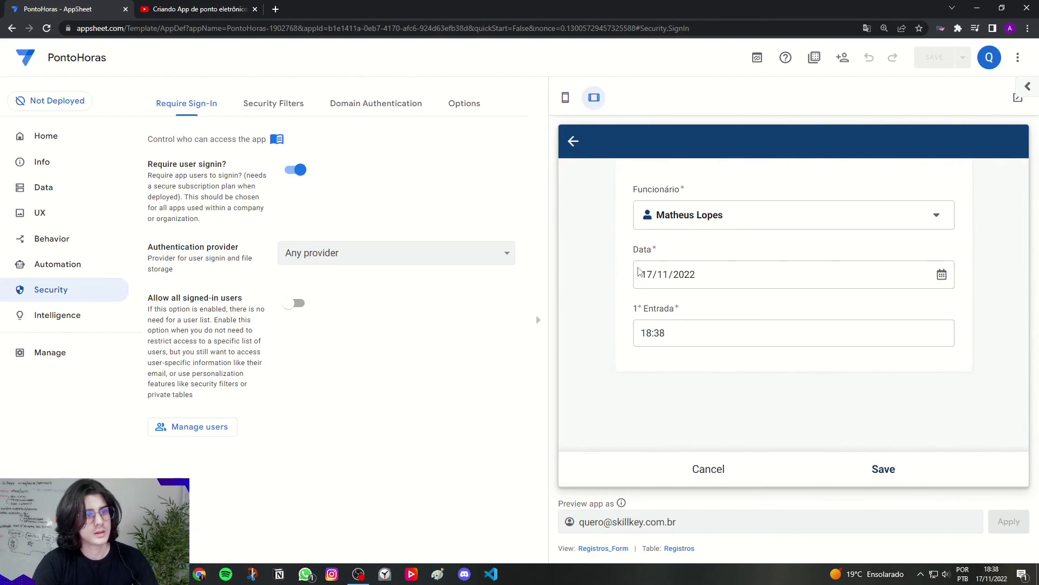
left_click(707, 469)
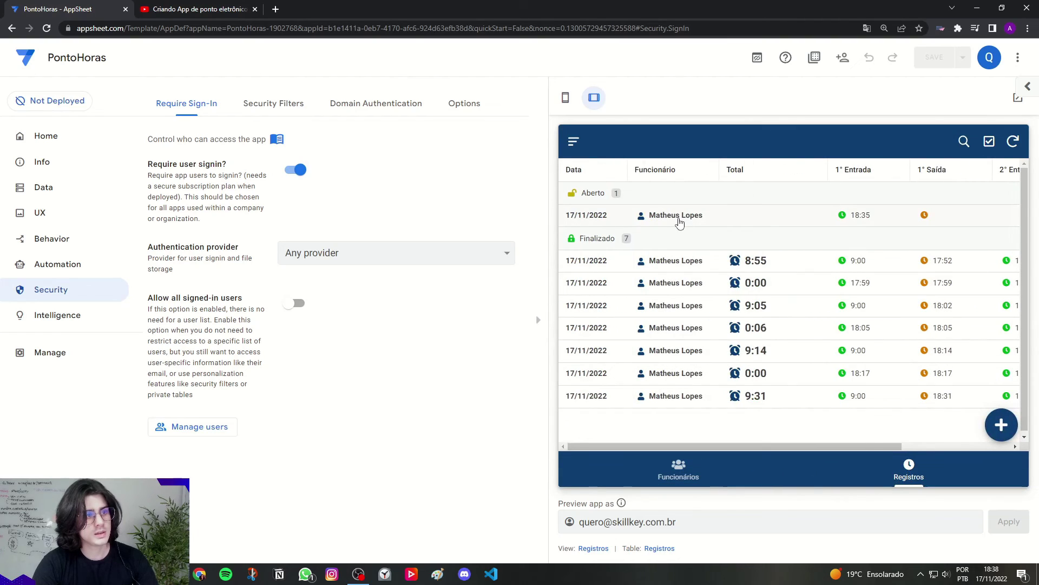
left_click(678, 220)
left_click(597, 219)
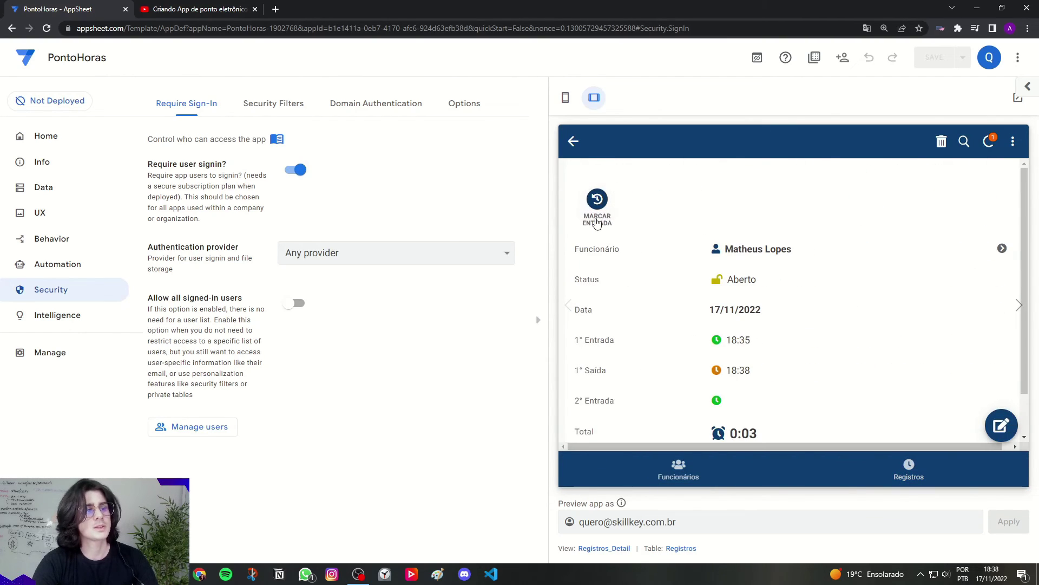
scroll(598, 194, "down", 1)
scroll(600, 186, "up", 1)
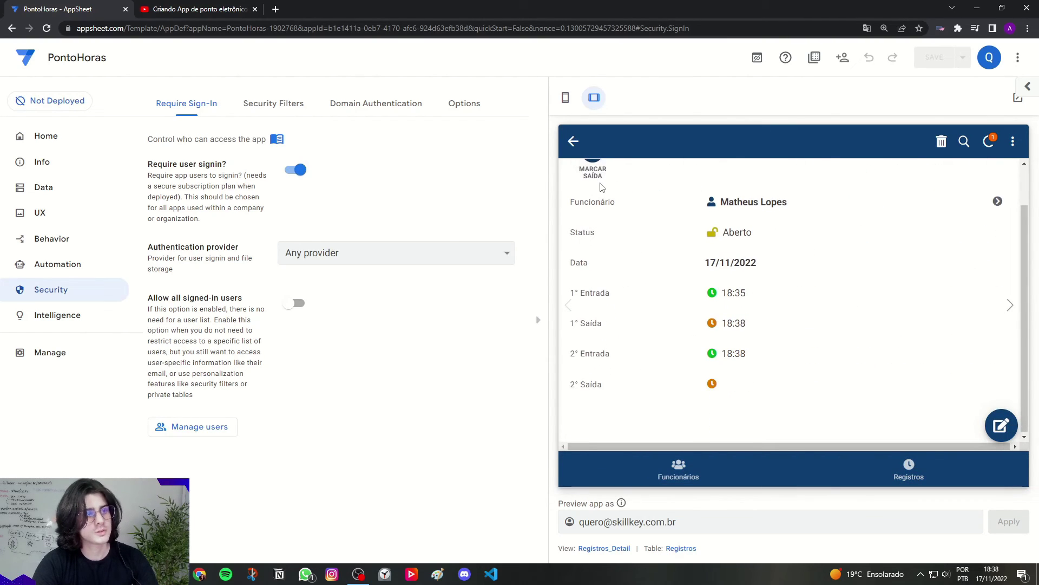
left_click(595, 202)
Step: Open the employee's detail view from the Funcionários list
scroll(650, 219, "down", 2)
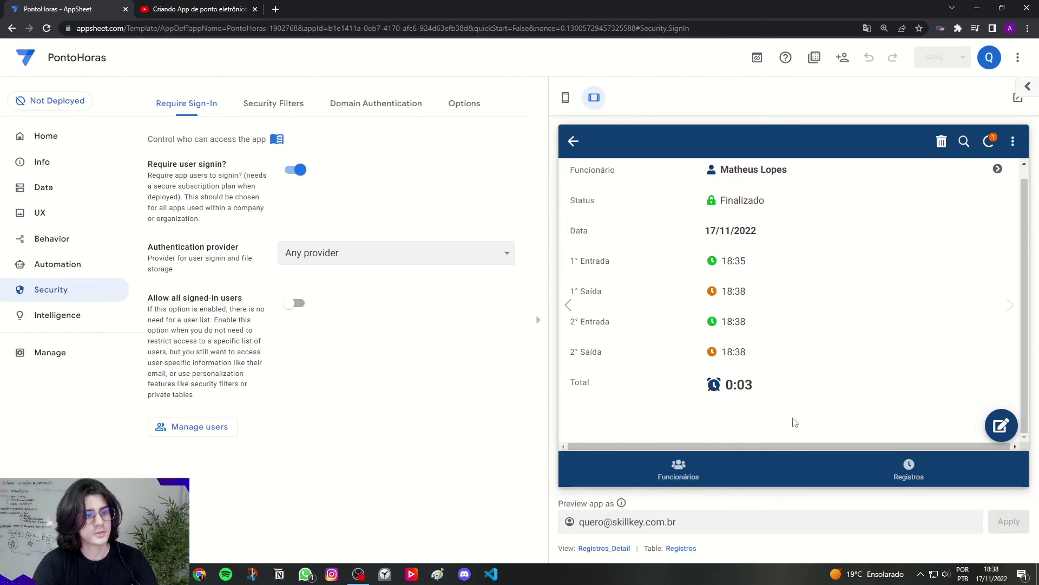
left_click(678, 474)
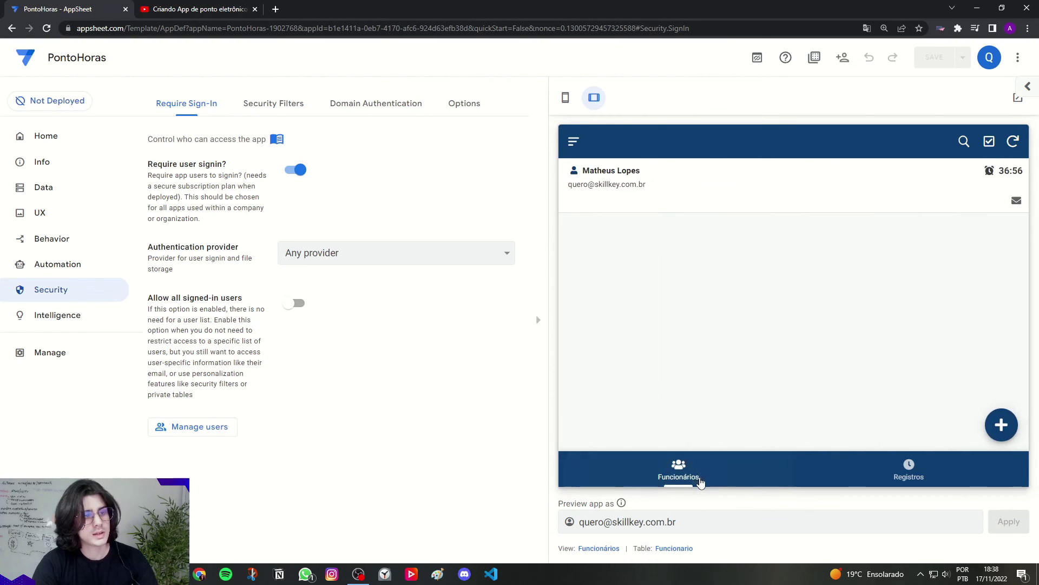
left_click(708, 194)
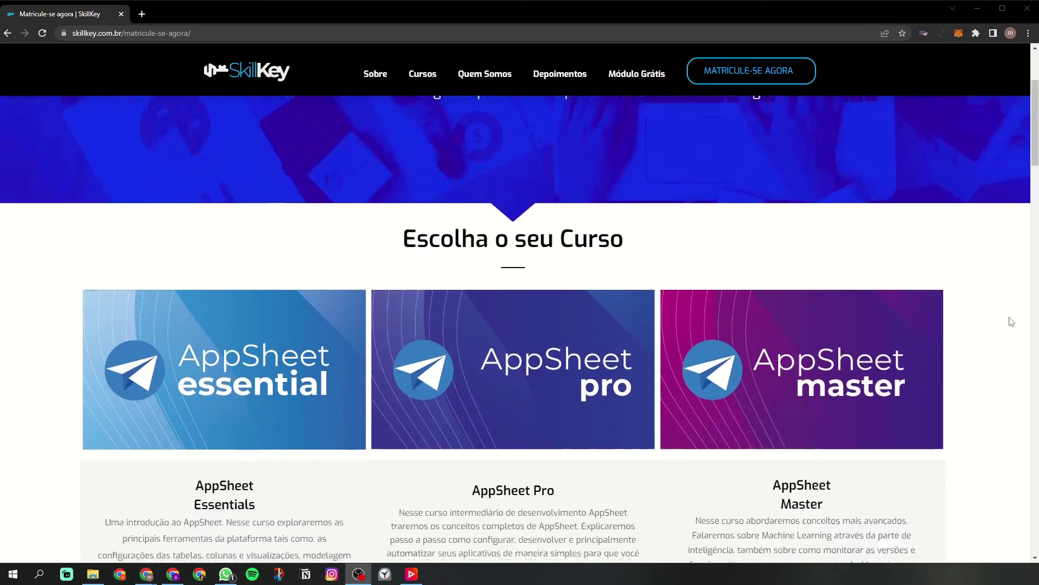
Step: Scroll through the SkillKey AppSheet courses and open a lesson from the dashboard
scroll(1011, 320, "down", 5)
scroll(1010, 322, "down", 10)
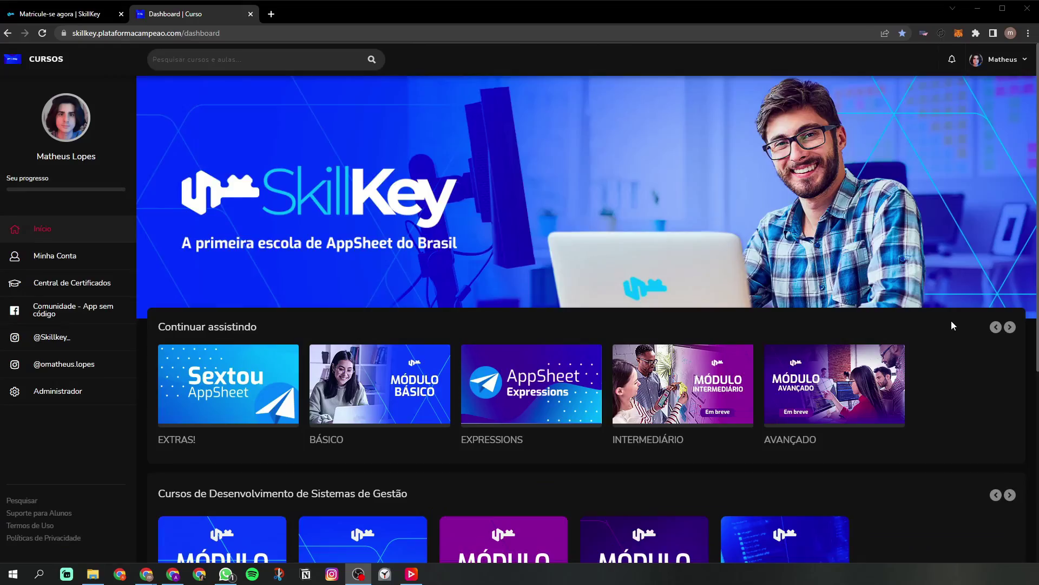
scroll(951, 320, "down", 5)
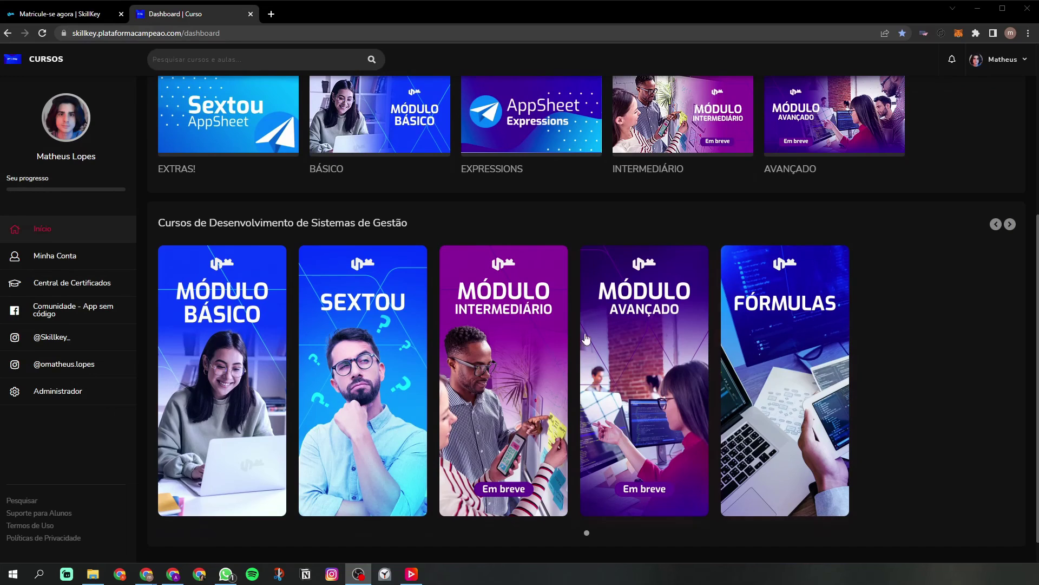
left_click(406, 311)
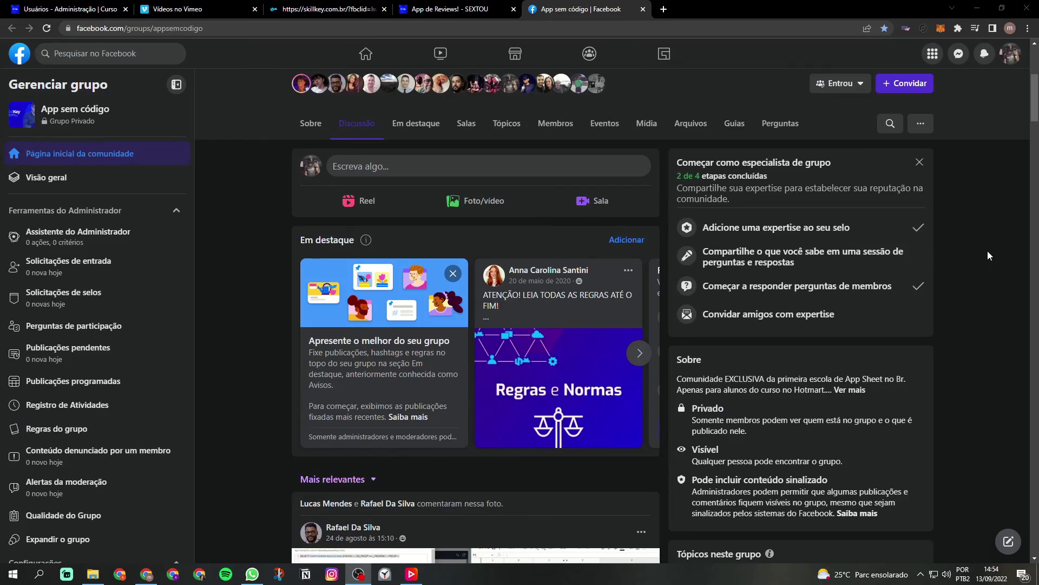
scroll(989, 251, "down", 20)
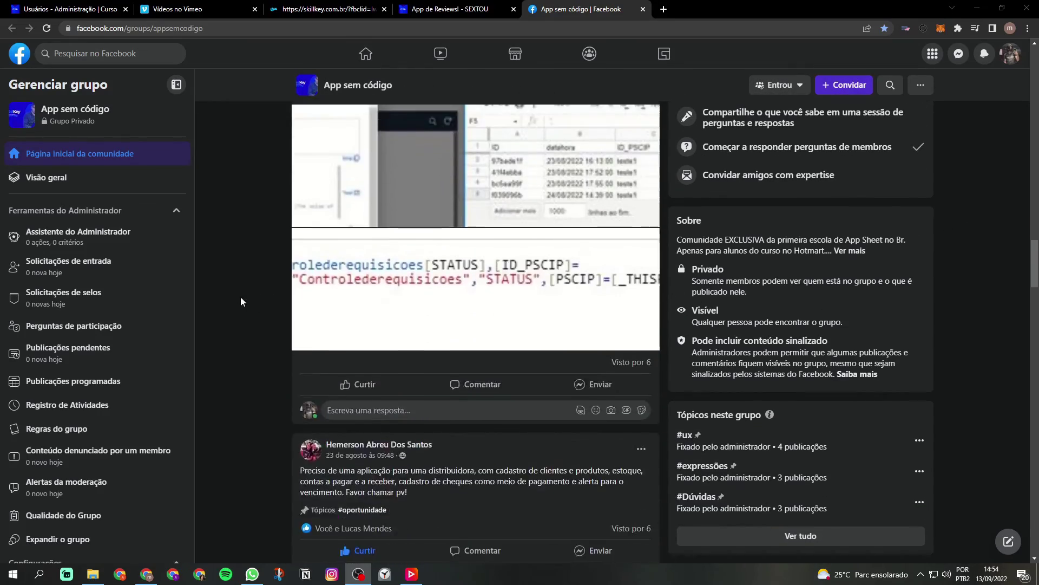
scroll(241, 302, "down", 20)
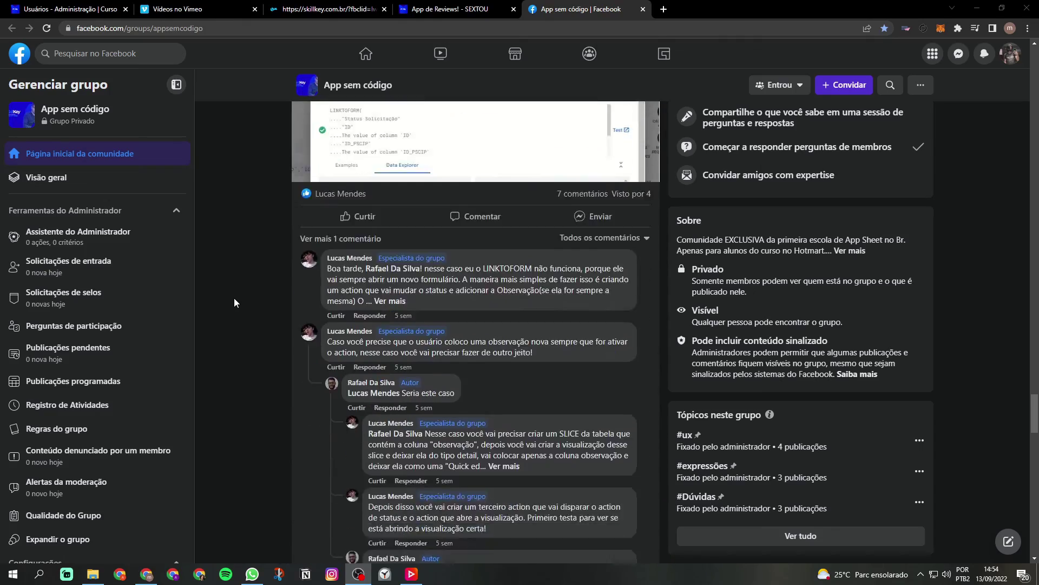
scroll(234, 301, "down", 20)
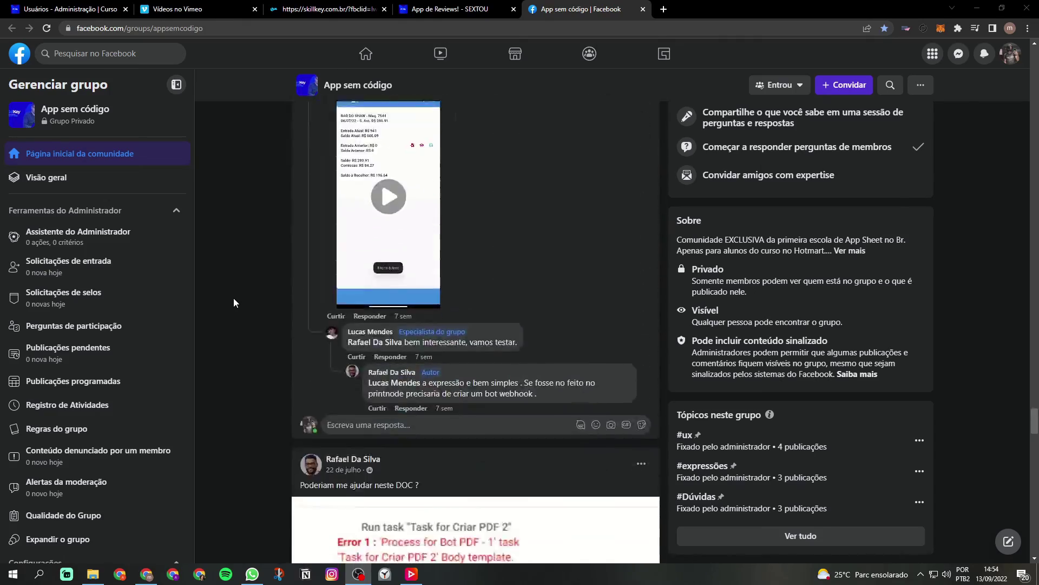
scroll(234, 302, "down", 10)
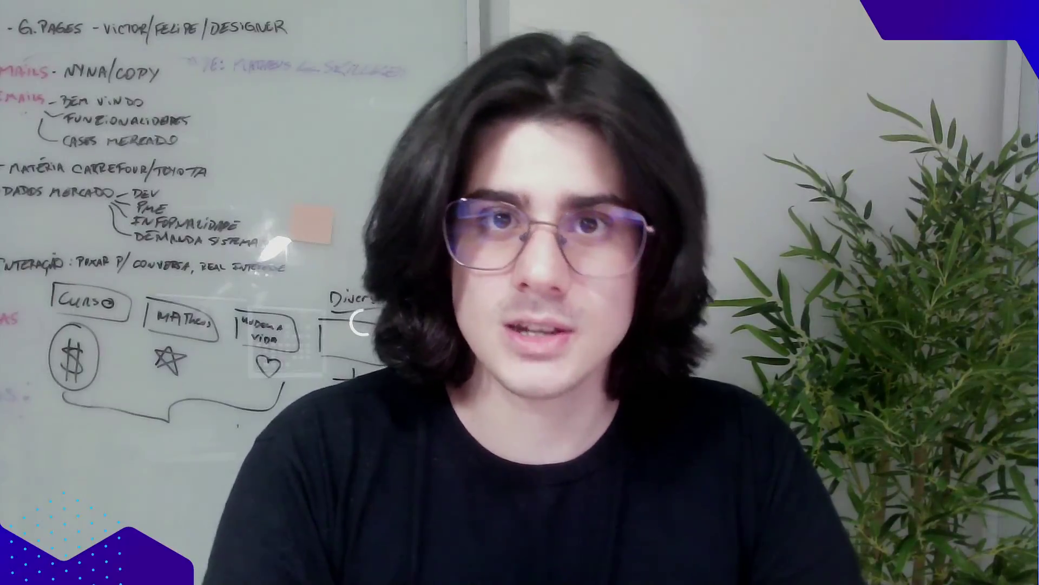